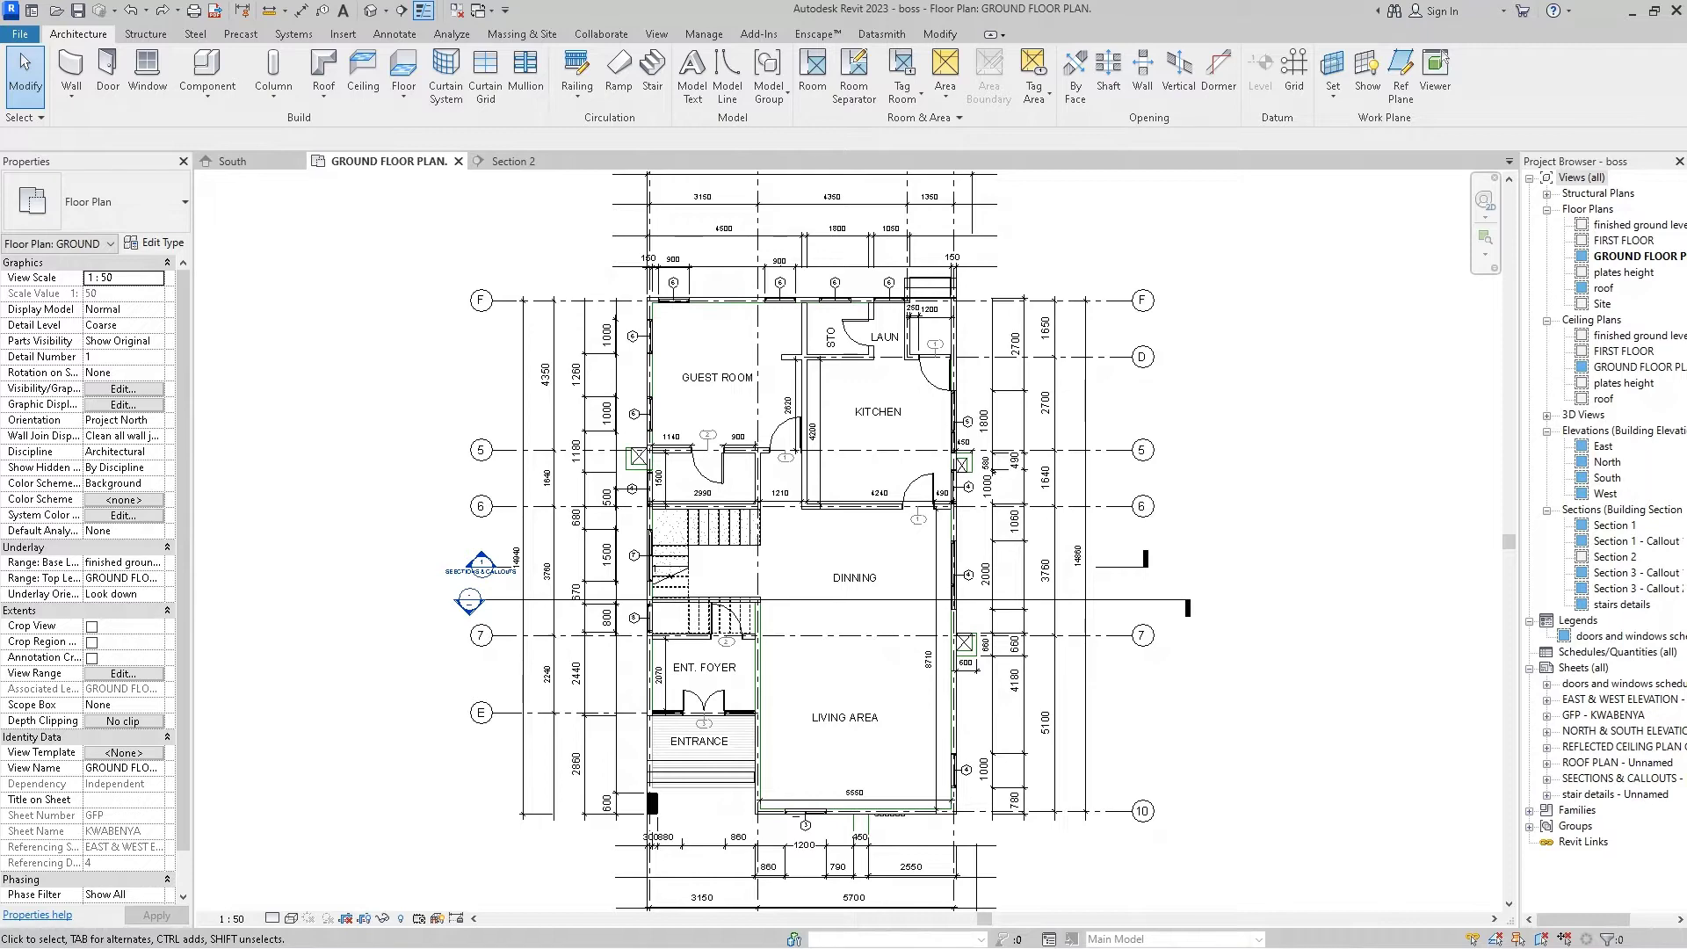
# - Open Section 2 from its section head in the floor plan and zoom to fit the house
pyautogui.scroll(-1, 581, 648)
pyautogui.scroll(-1, 582, 649)
pyautogui.scroll(-1, 582, 649)
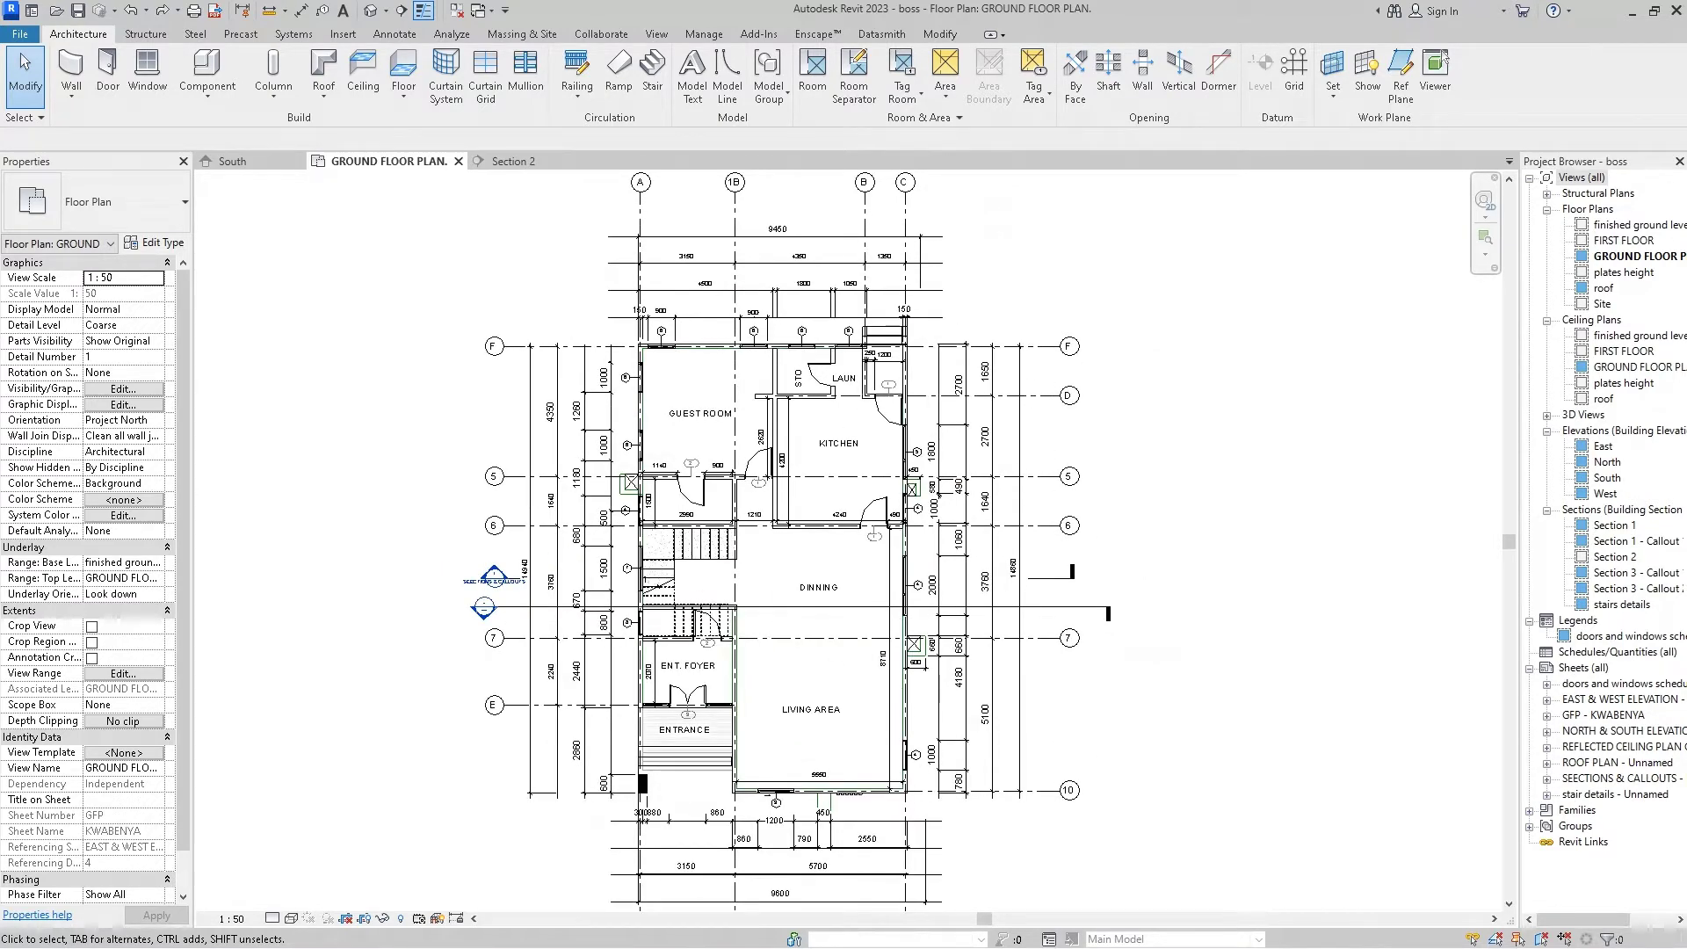
pyautogui.scroll(2, 759, 742)
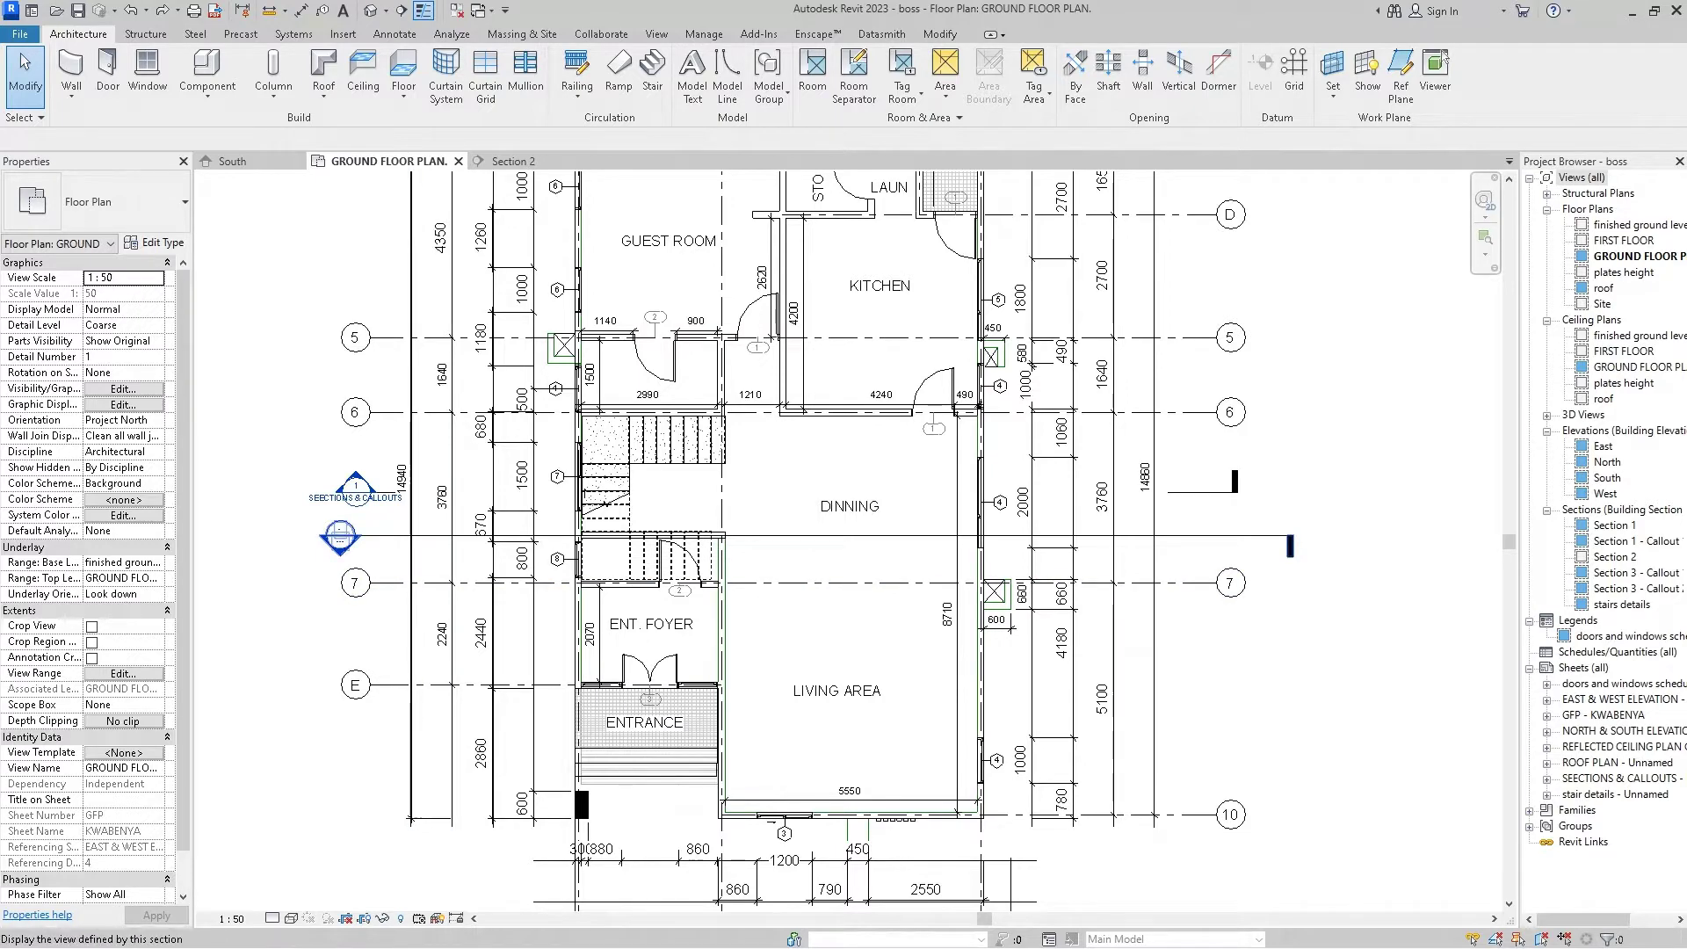
pyautogui.doubleClick(340, 536)
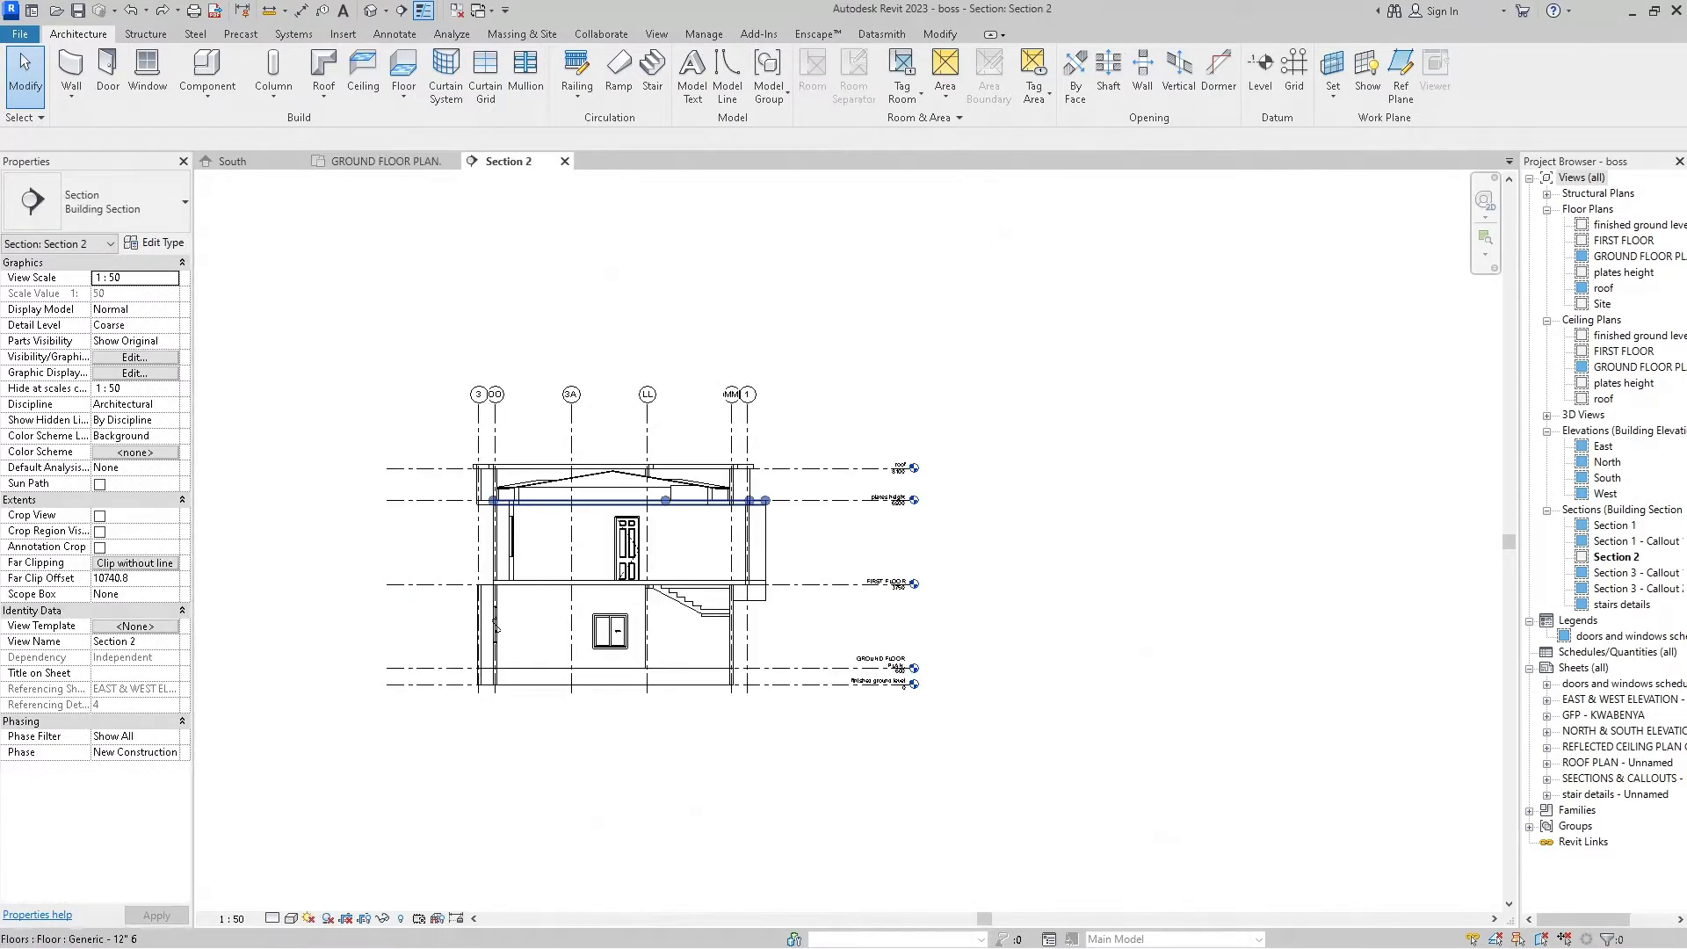
pyautogui.scroll(3, 495, 624)
pyautogui.scroll(-1, 430, 742)
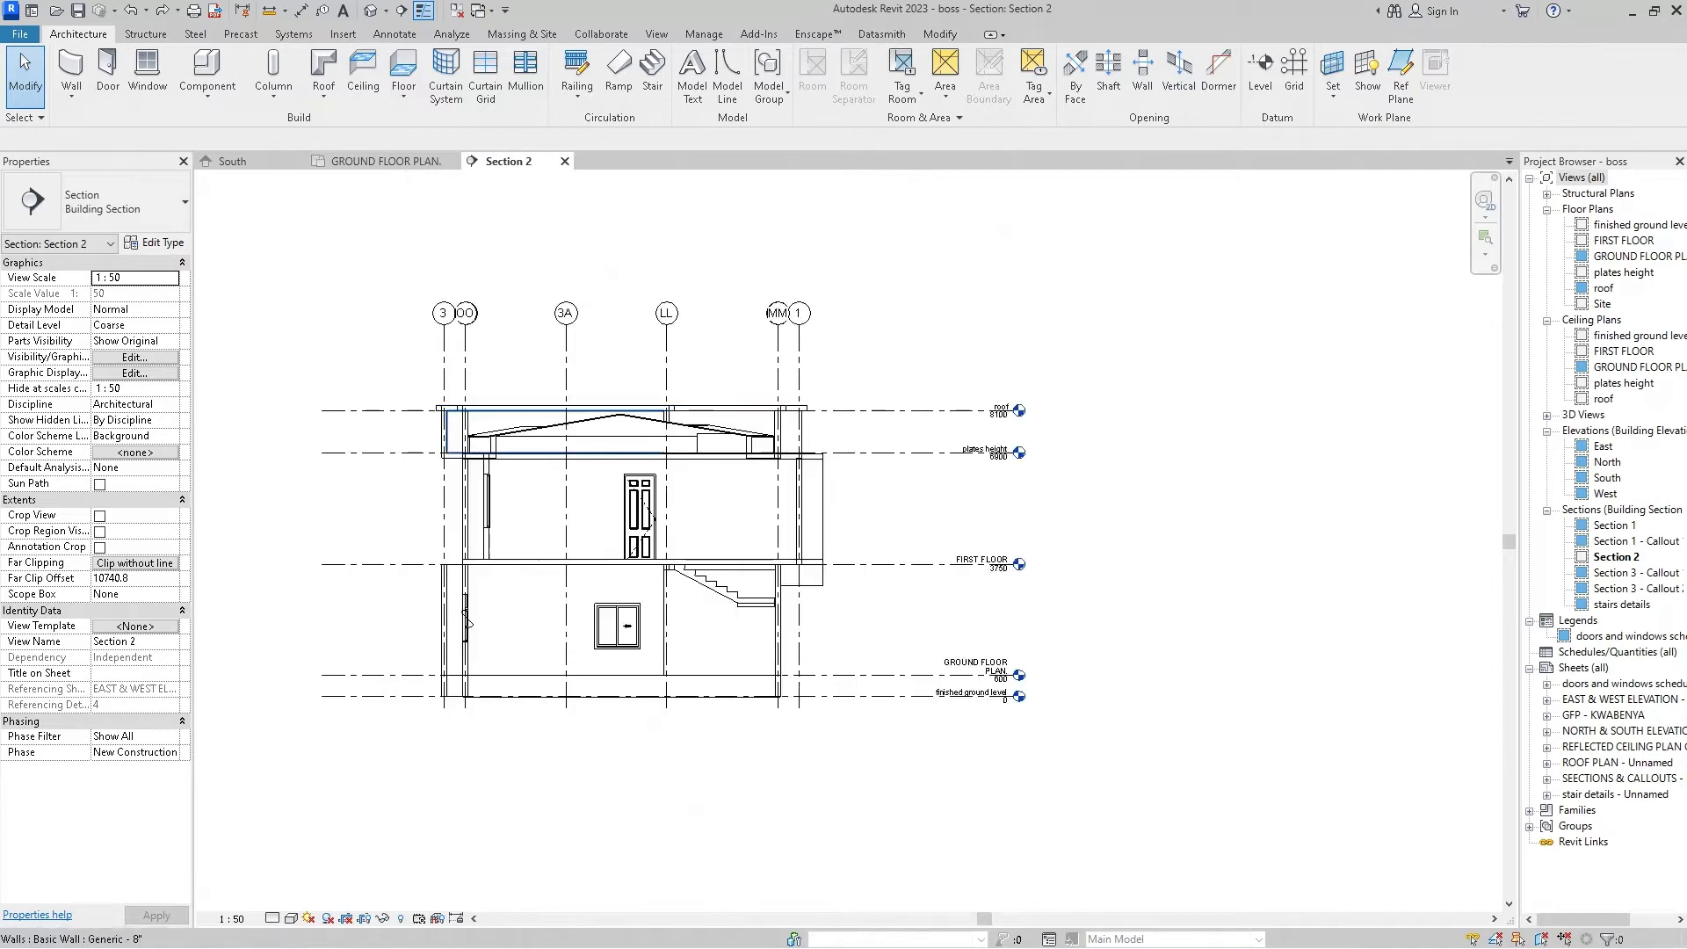
pyautogui.scroll(1, 444, 736)
pyautogui.scroll(1, 452, 732)
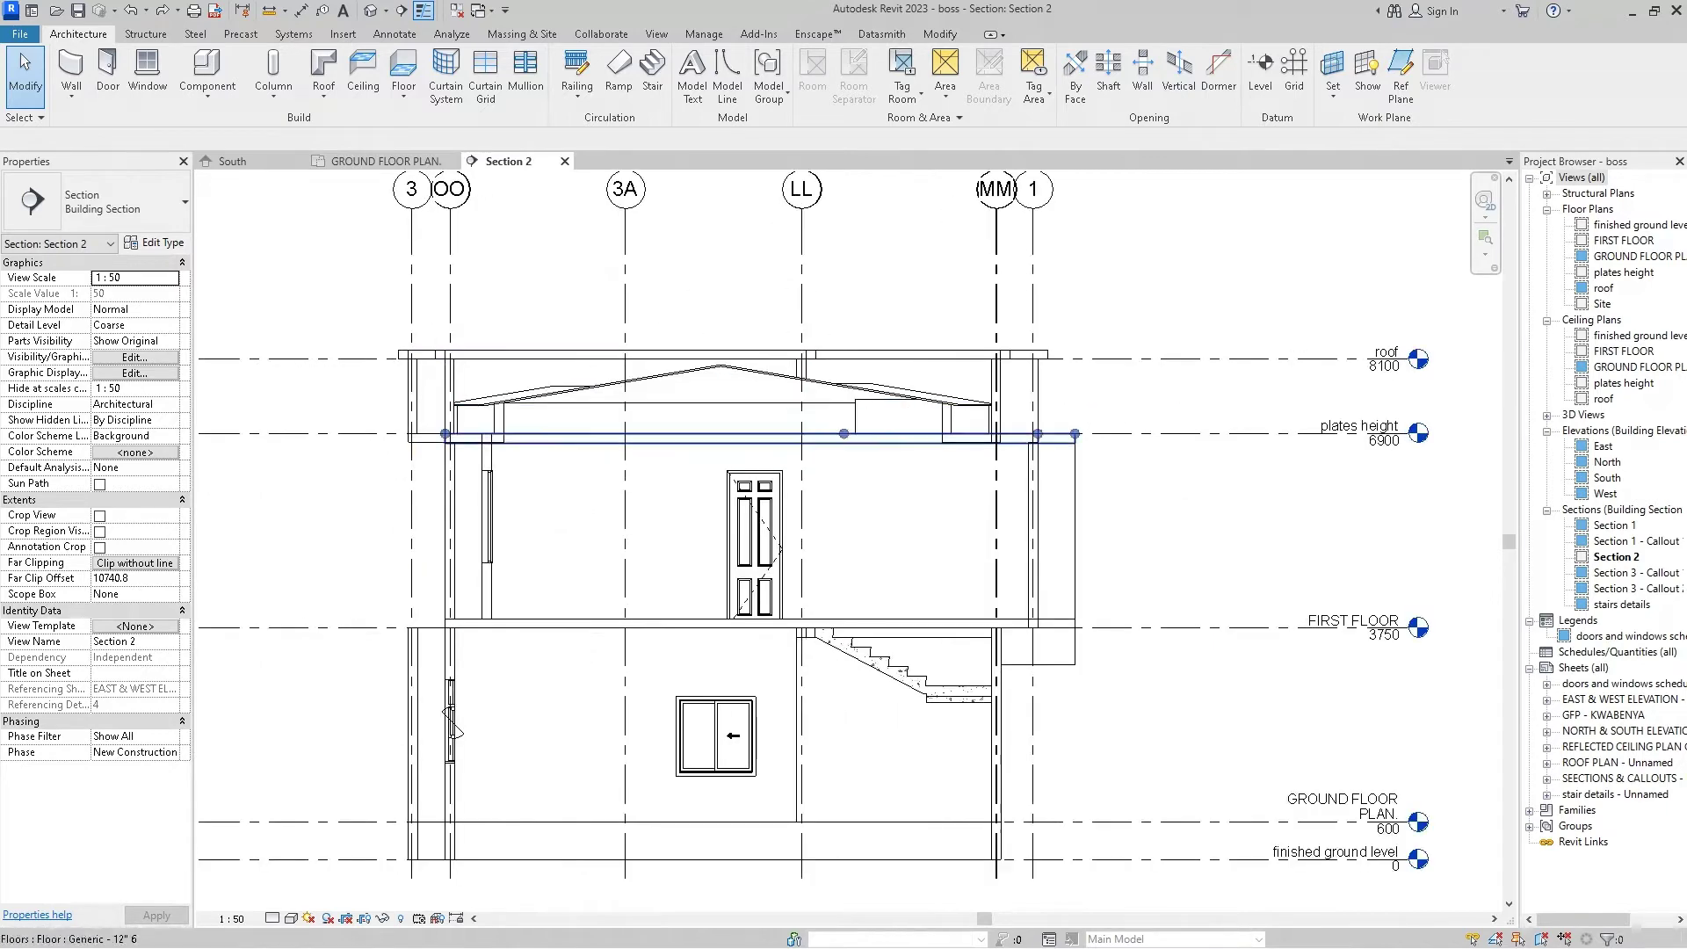
pyautogui.scroll(-1, 474, 694)
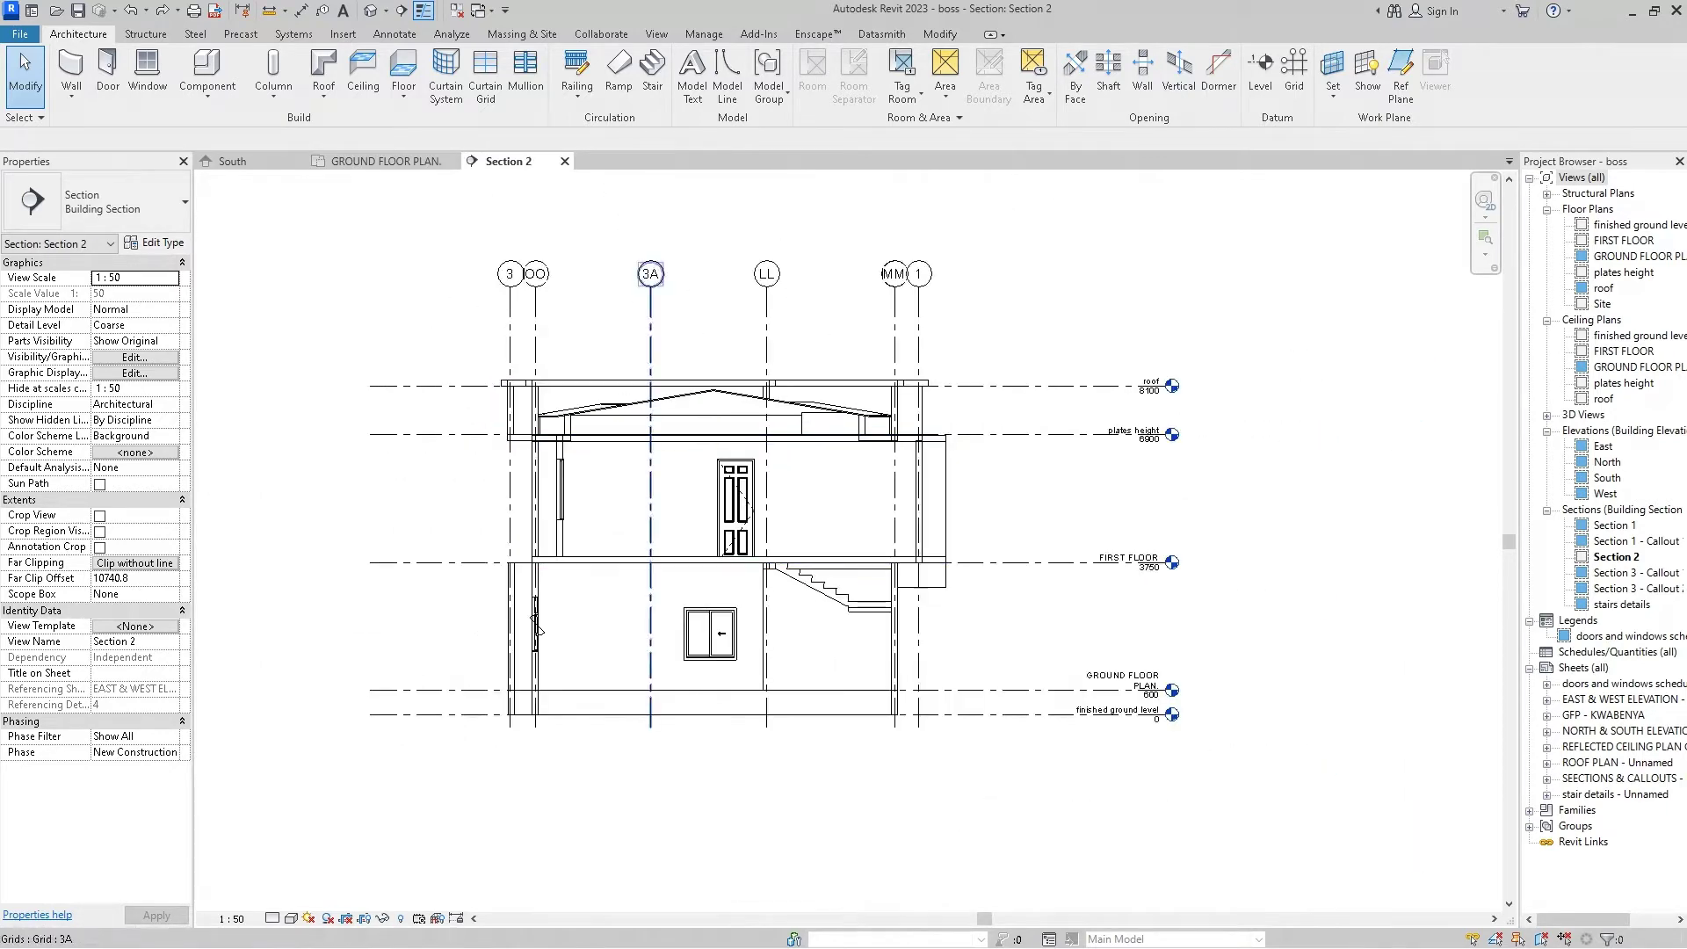
pyautogui.scroll(-1, 519, 620)
pyautogui.scroll(1, 520, 617)
pyautogui.scroll(-2, 527, 614)
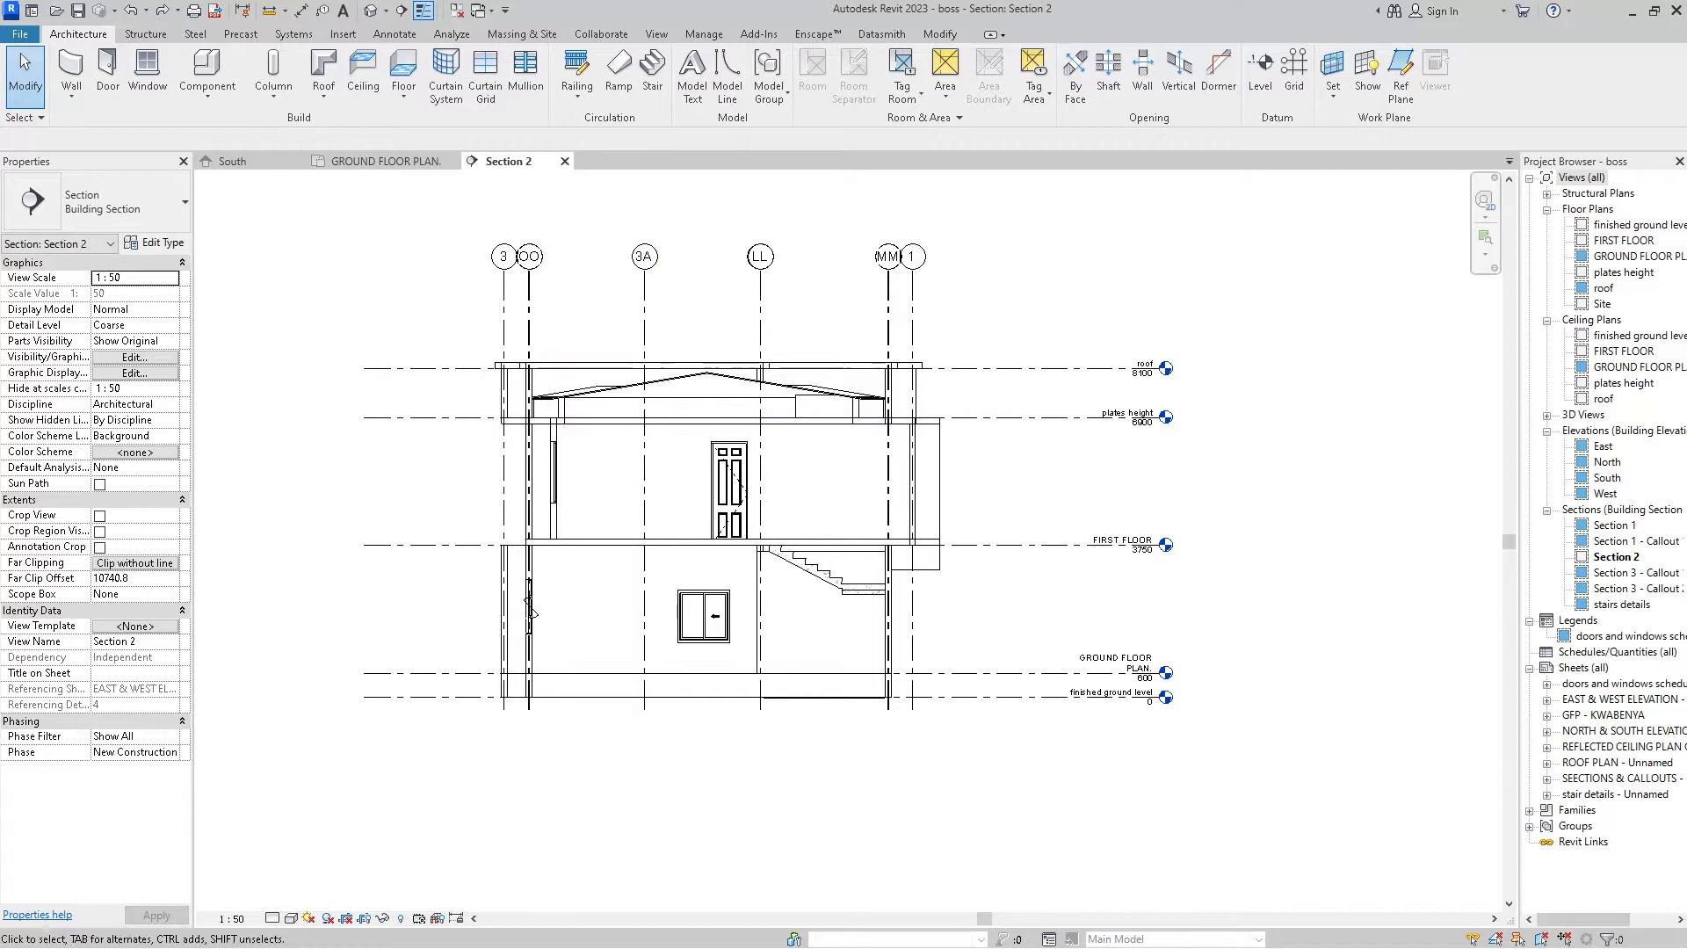
# - Drag grid line 1's bottom end upward, then review levels from 0 to the 8100 roof
pyautogui.click(912, 257)
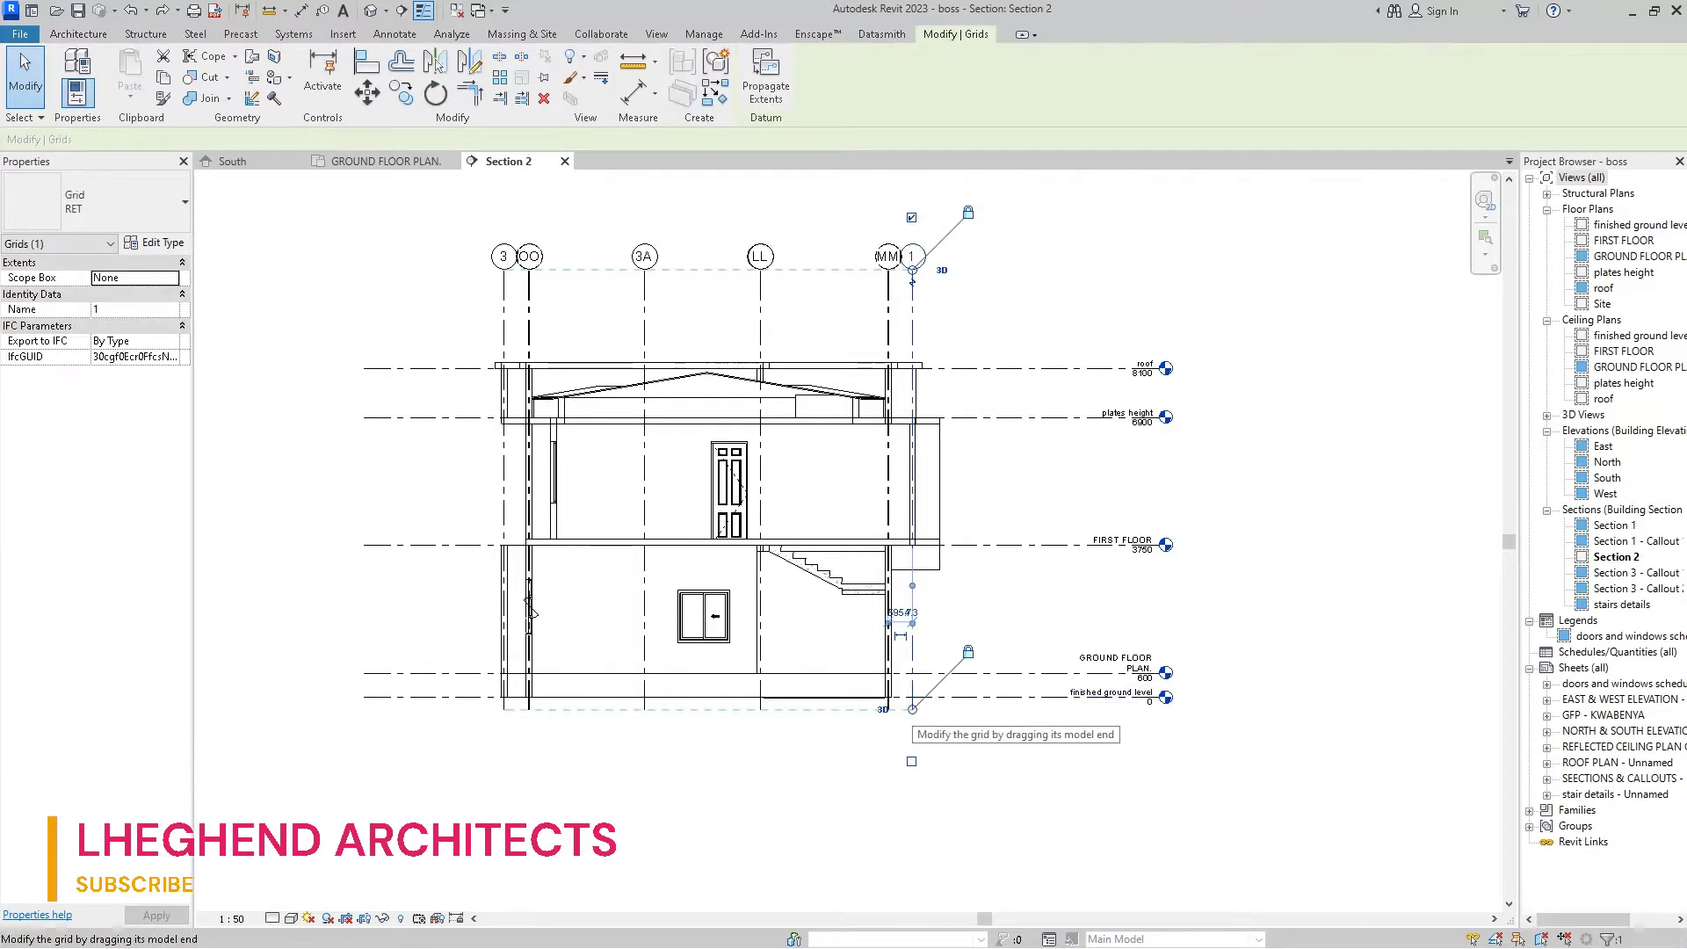
pyautogui.moveTo(911, 709); pyautogui.dragTo(912, 361)
pyautogui.press('Escape')
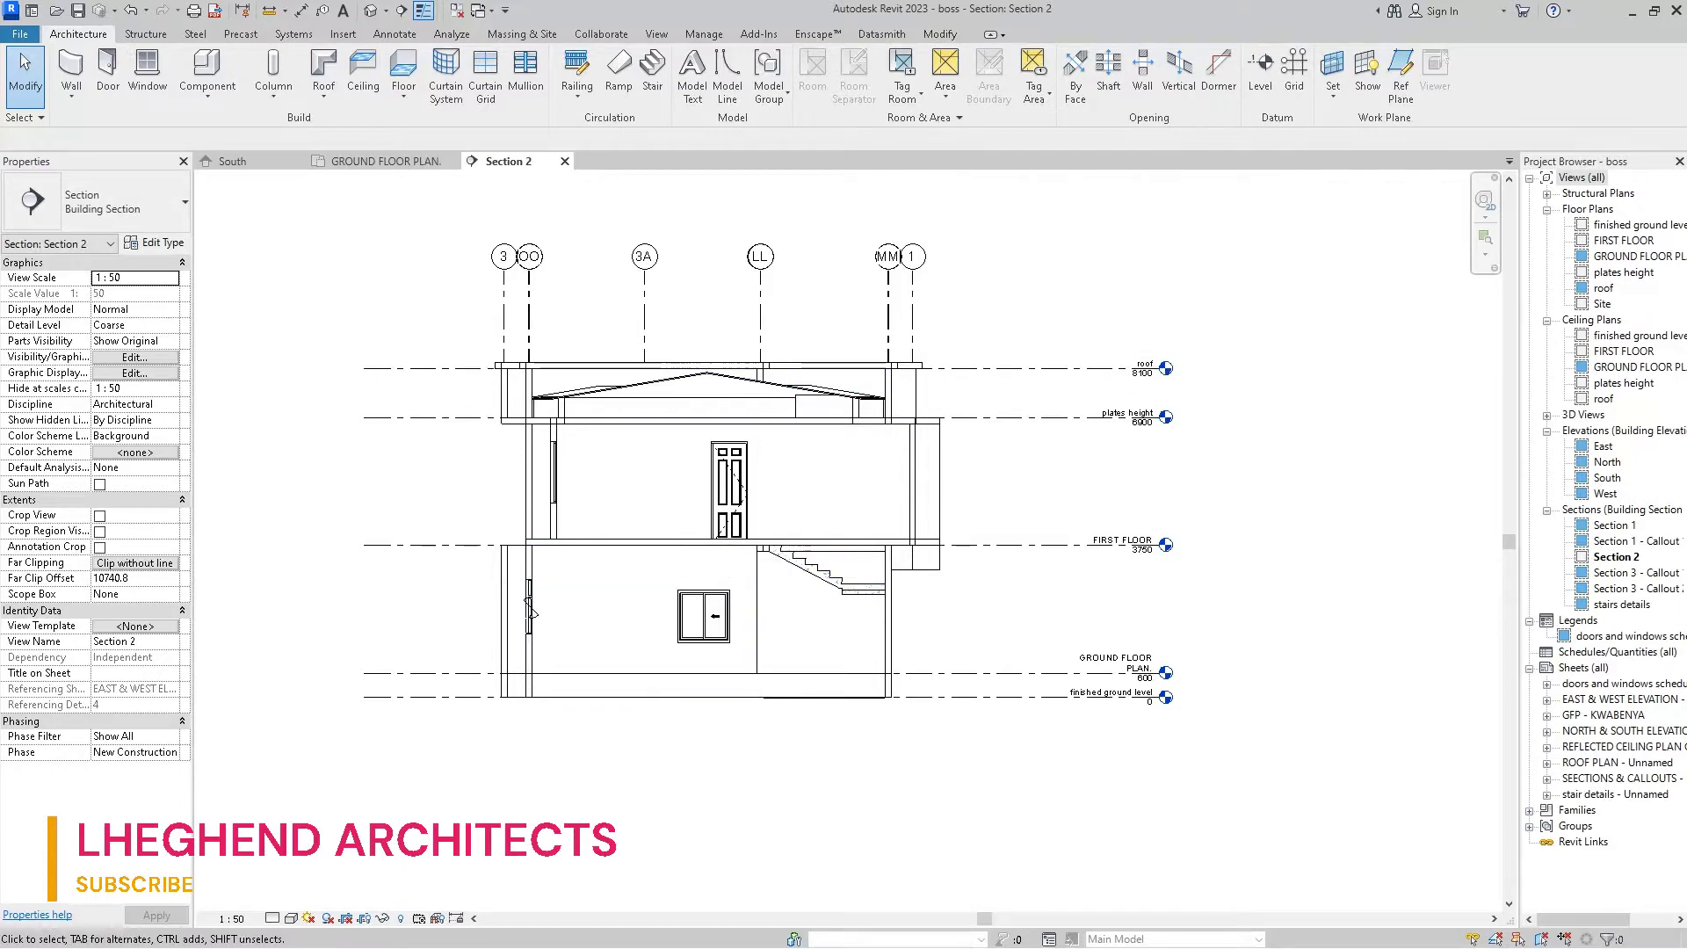
pyautogui.scroll(2, 576, 418)
pyautogui.scroll(2, 573, 418)
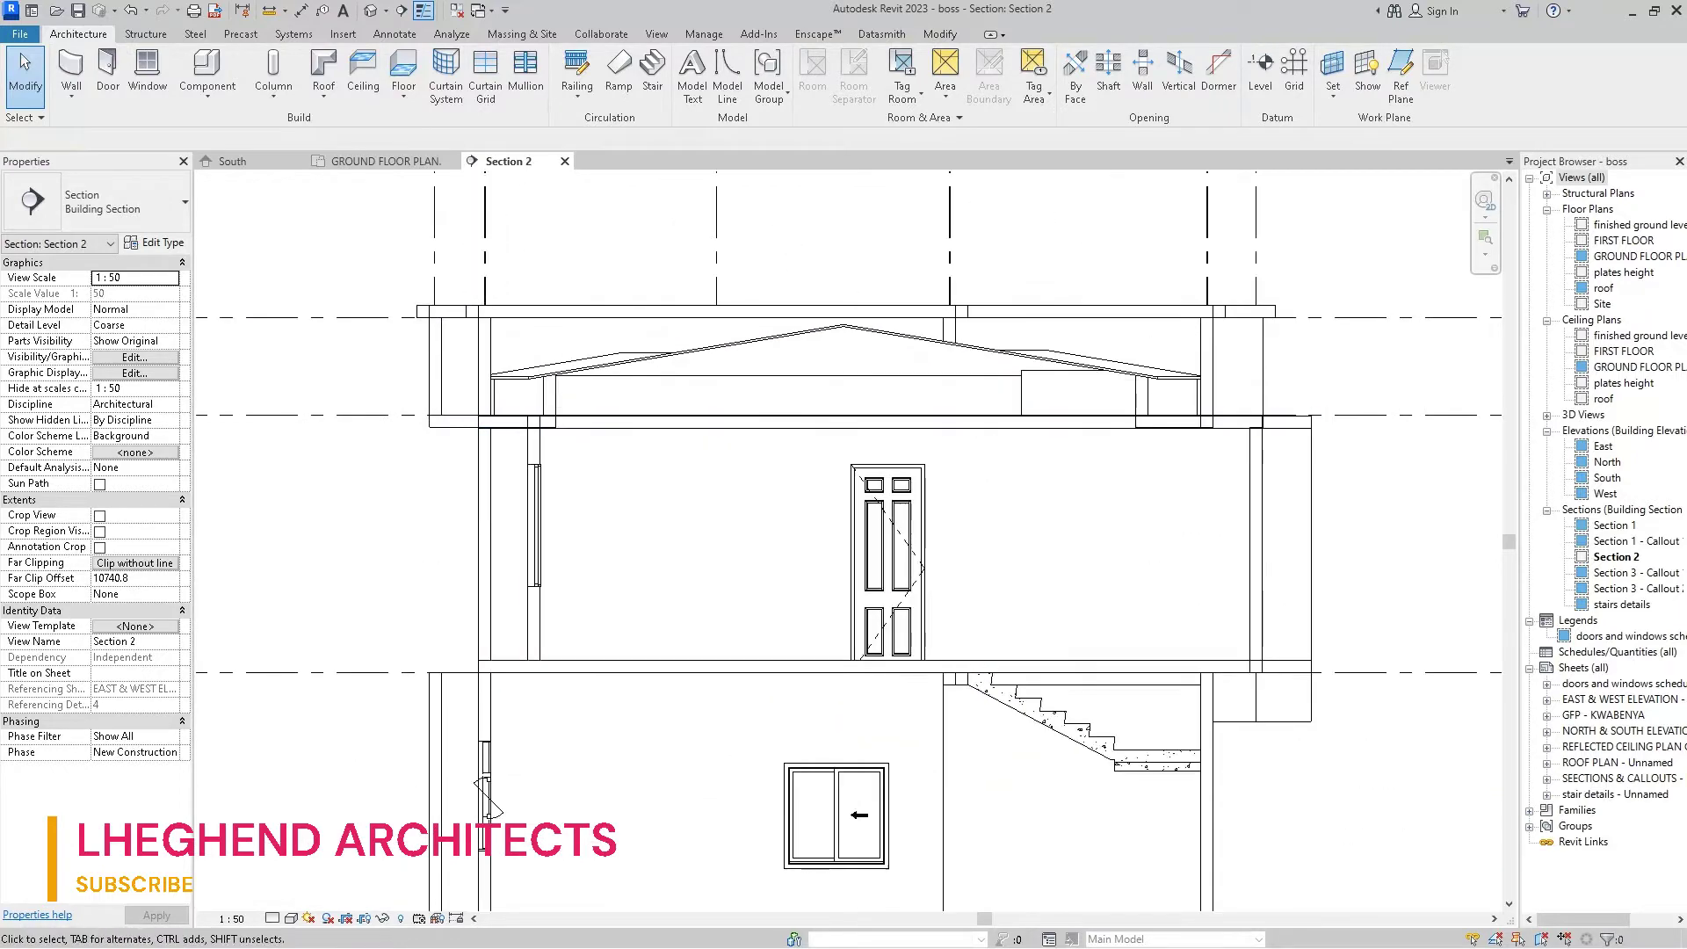
pyautogui.scroll(-2, 655, 412)
pyautogui.scroll(-2, 654, 412)
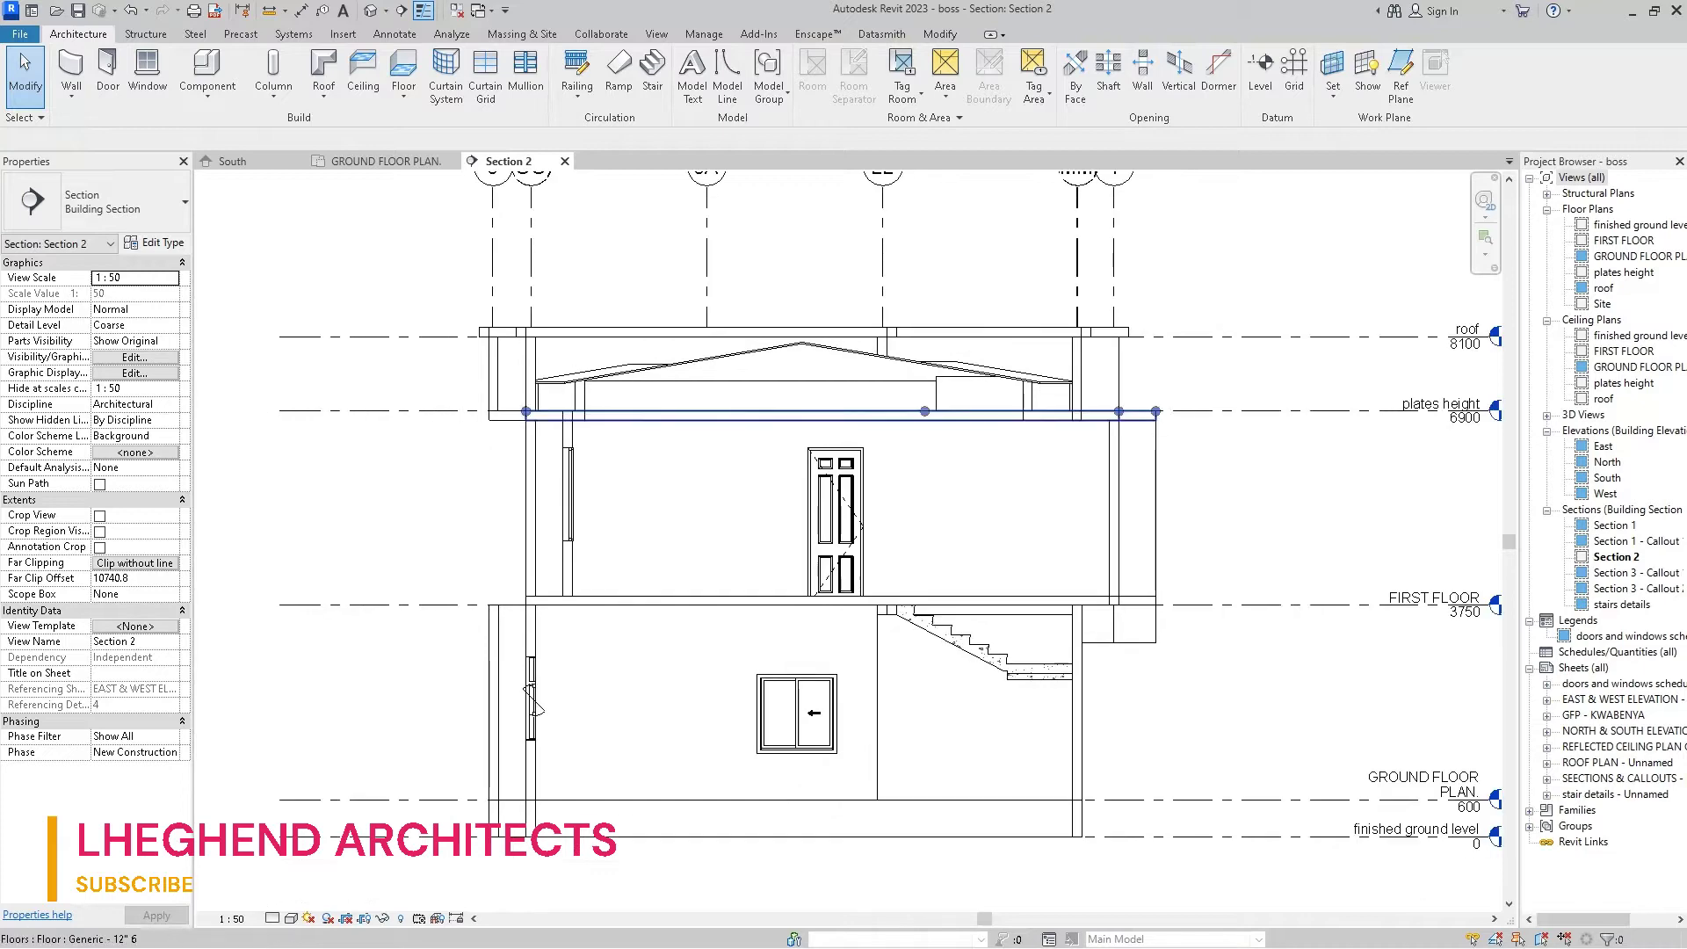
pyautogui.scroll(-1, 654, 412)
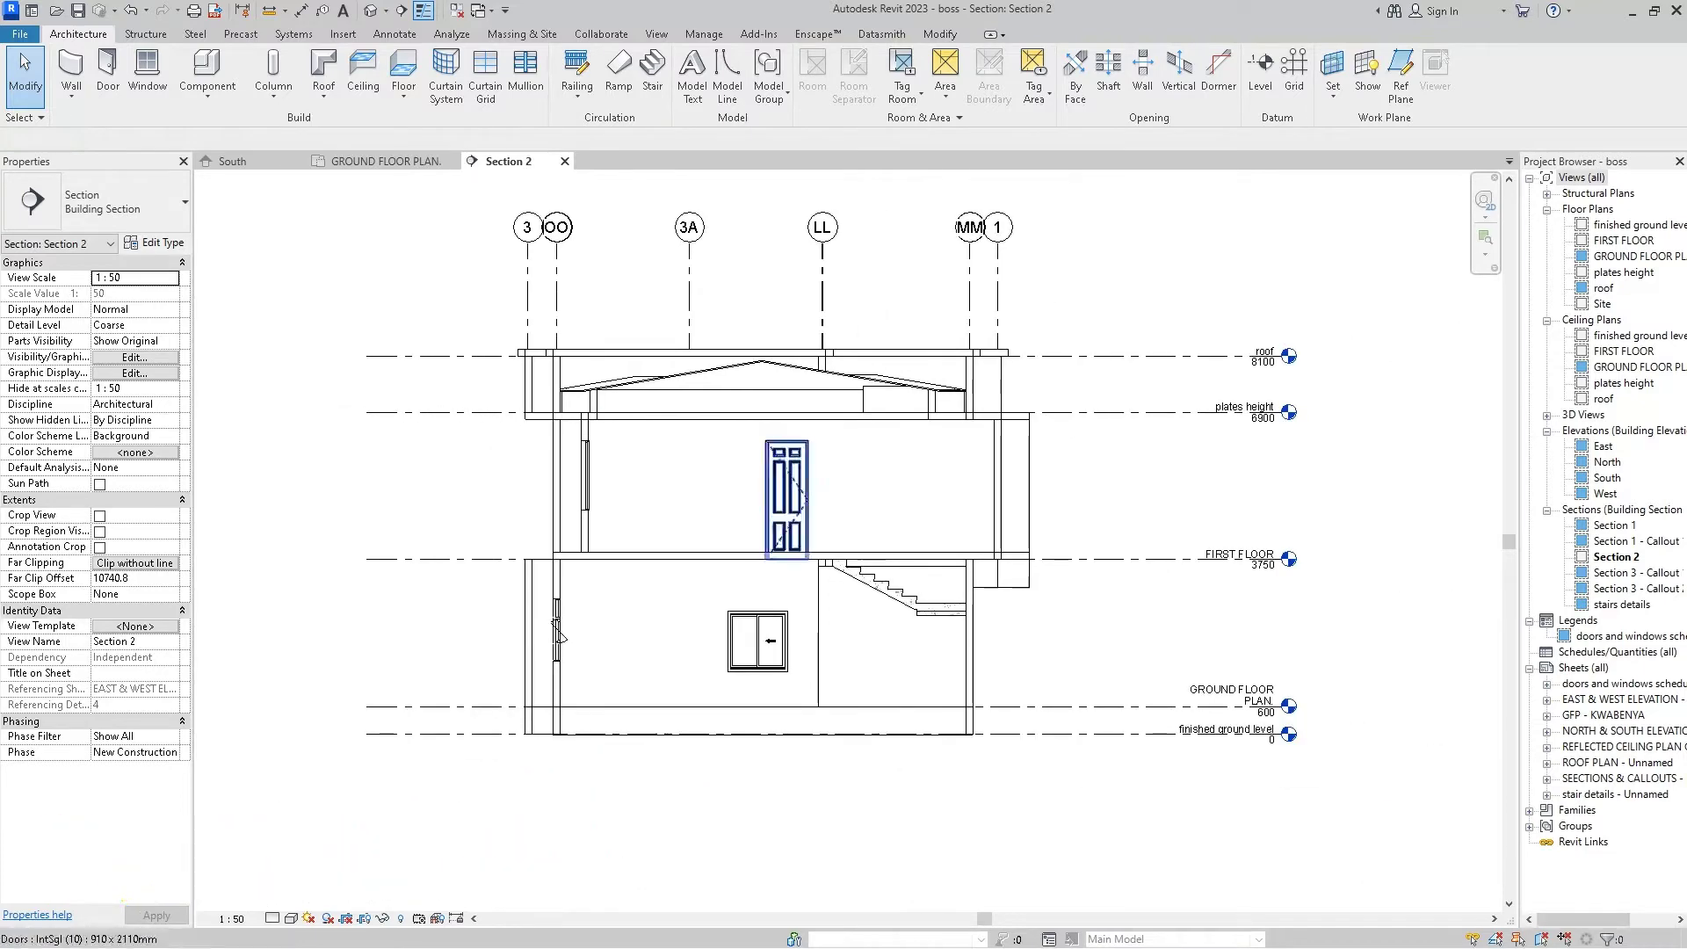
pyautogui.scroll(1, 864, 641)
pyautogui.scroll(1, 865, 641)
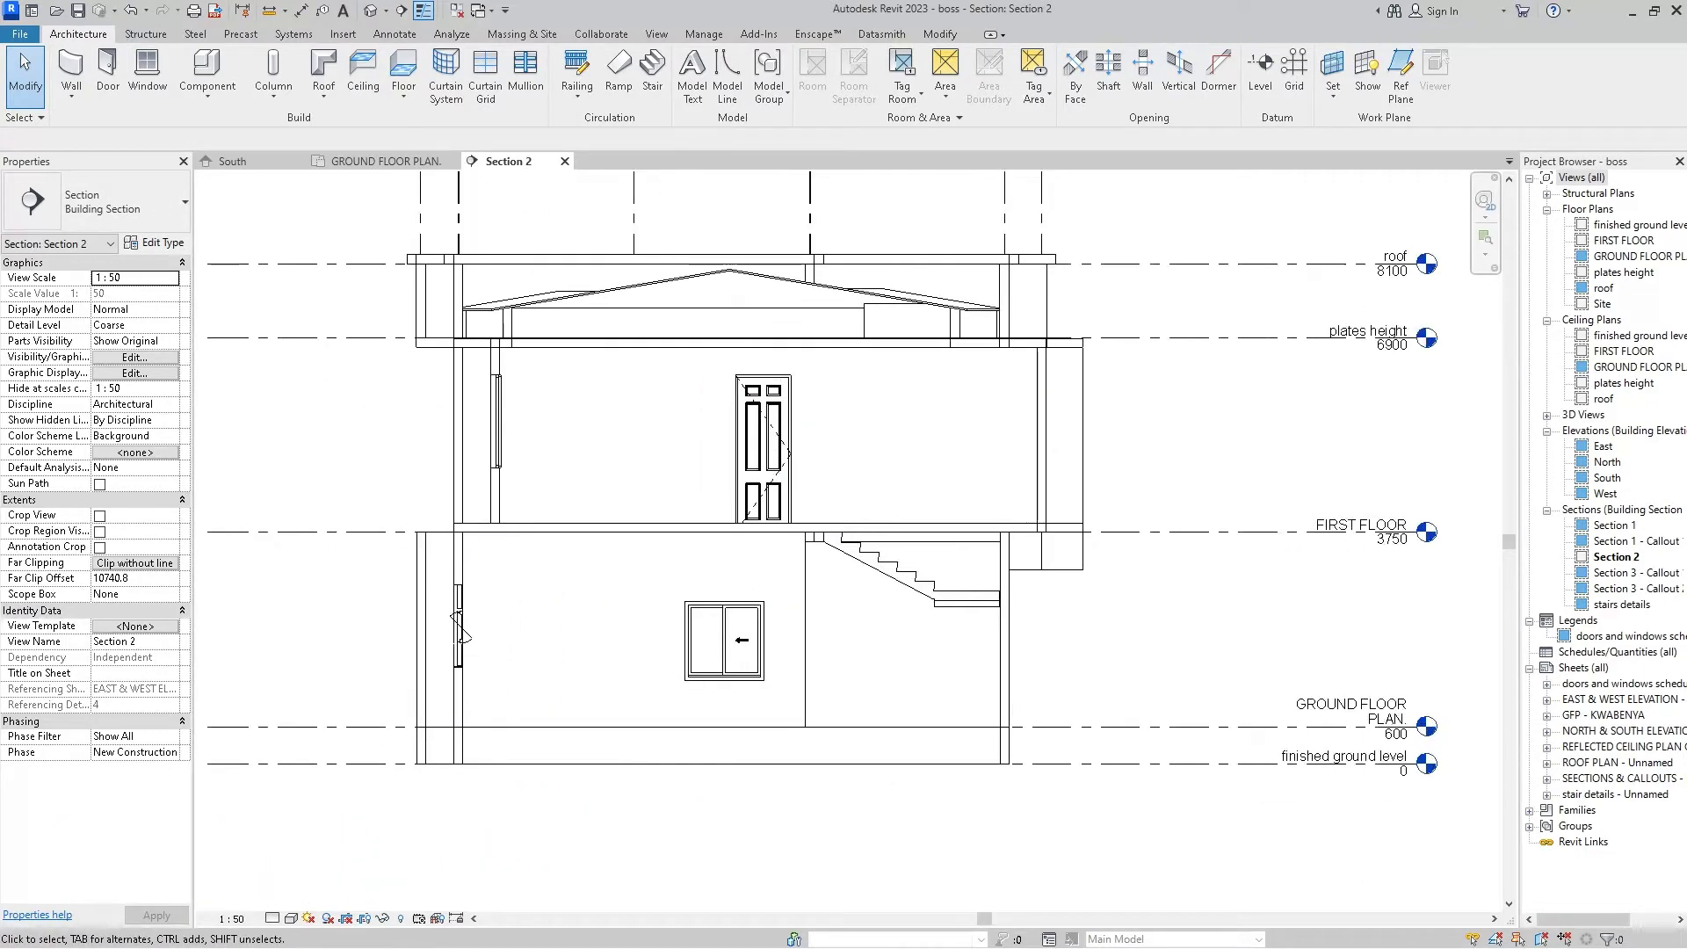
pyautogui.scroll(-1, 1034, 576)
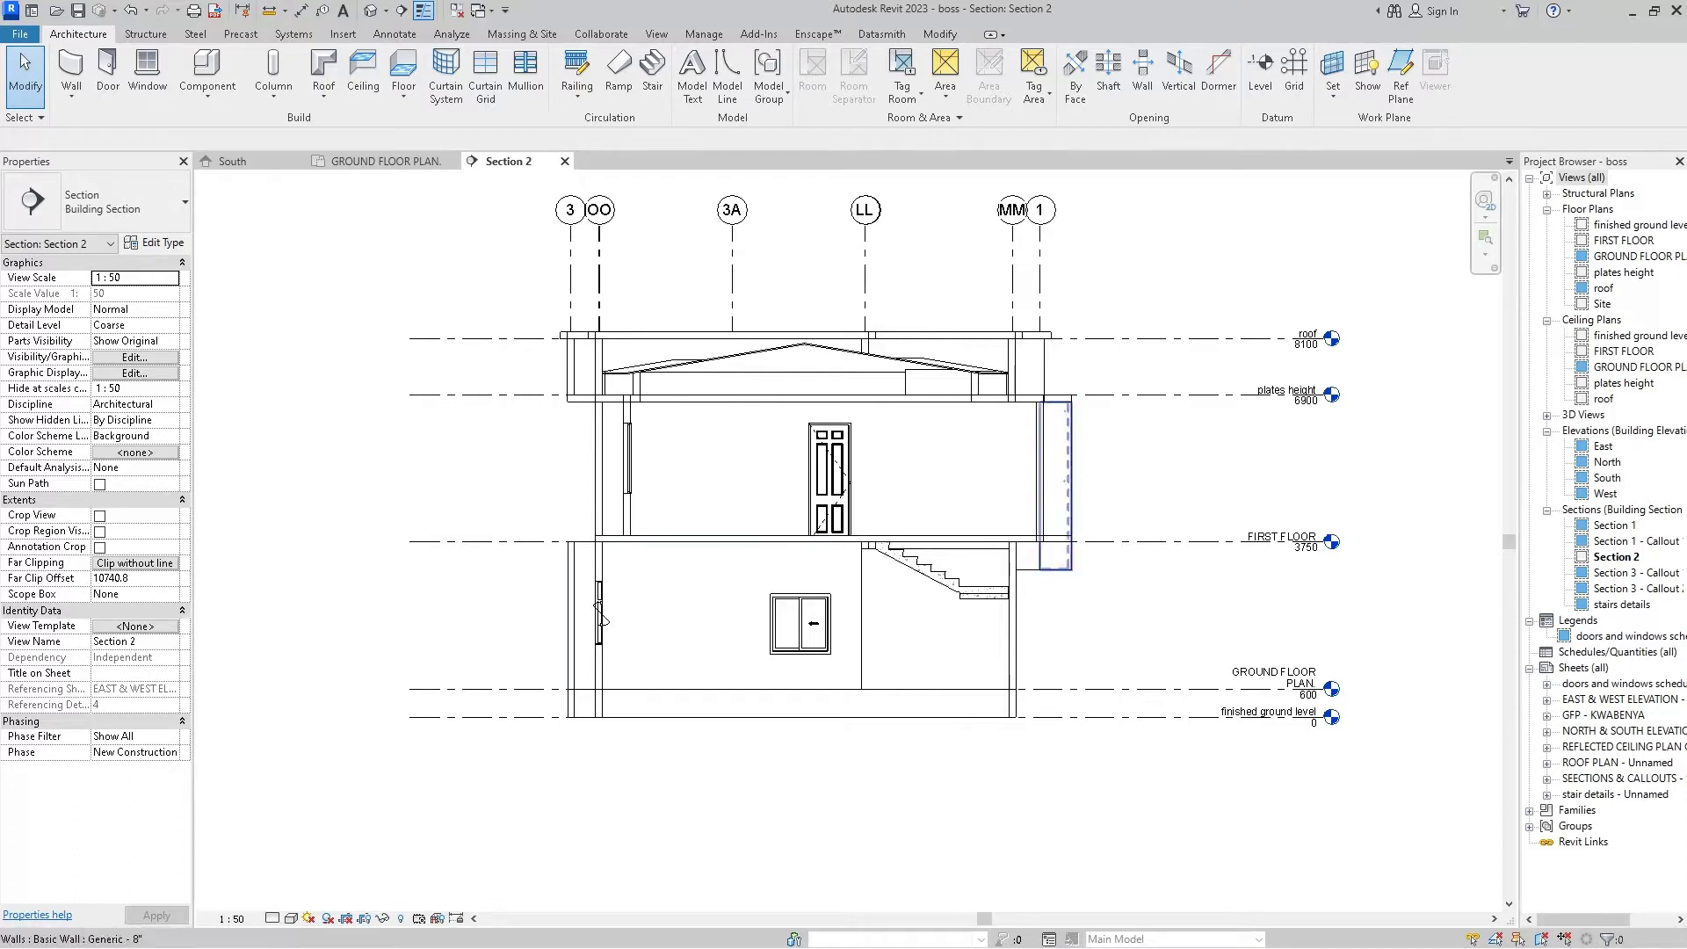
pyautogui.scroll(2, 1024, 440)
pyautogui.click(1024, 377)
pyautogui.press('Escape')
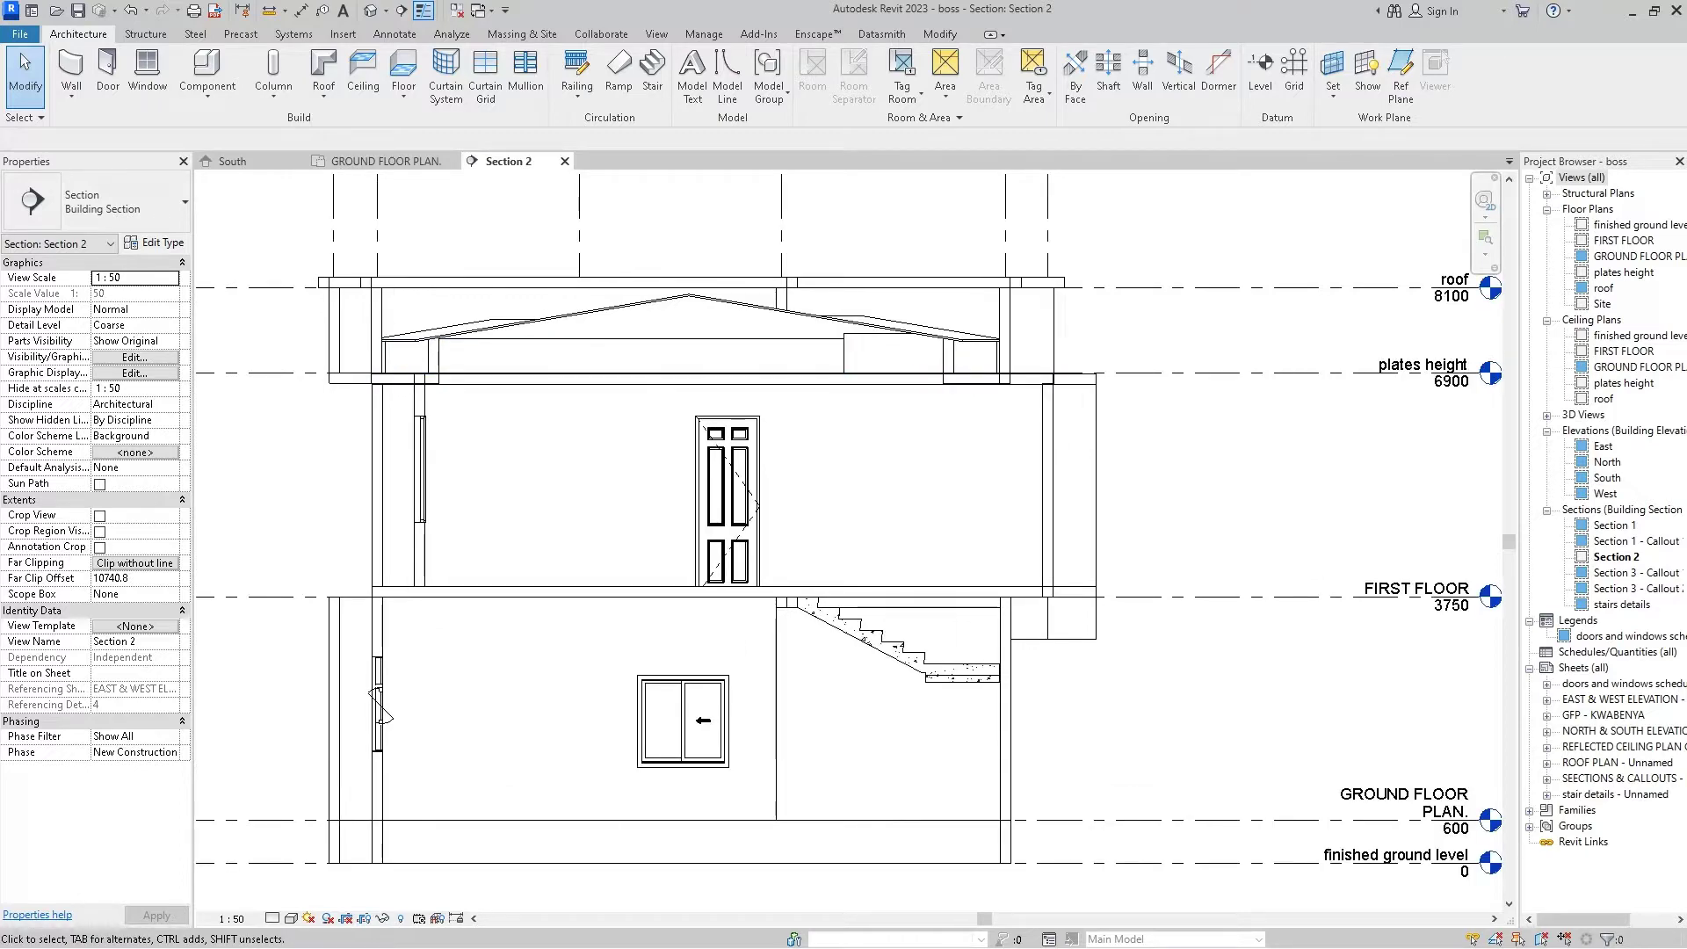
pyautogui.scroll(-1, 559, 431)
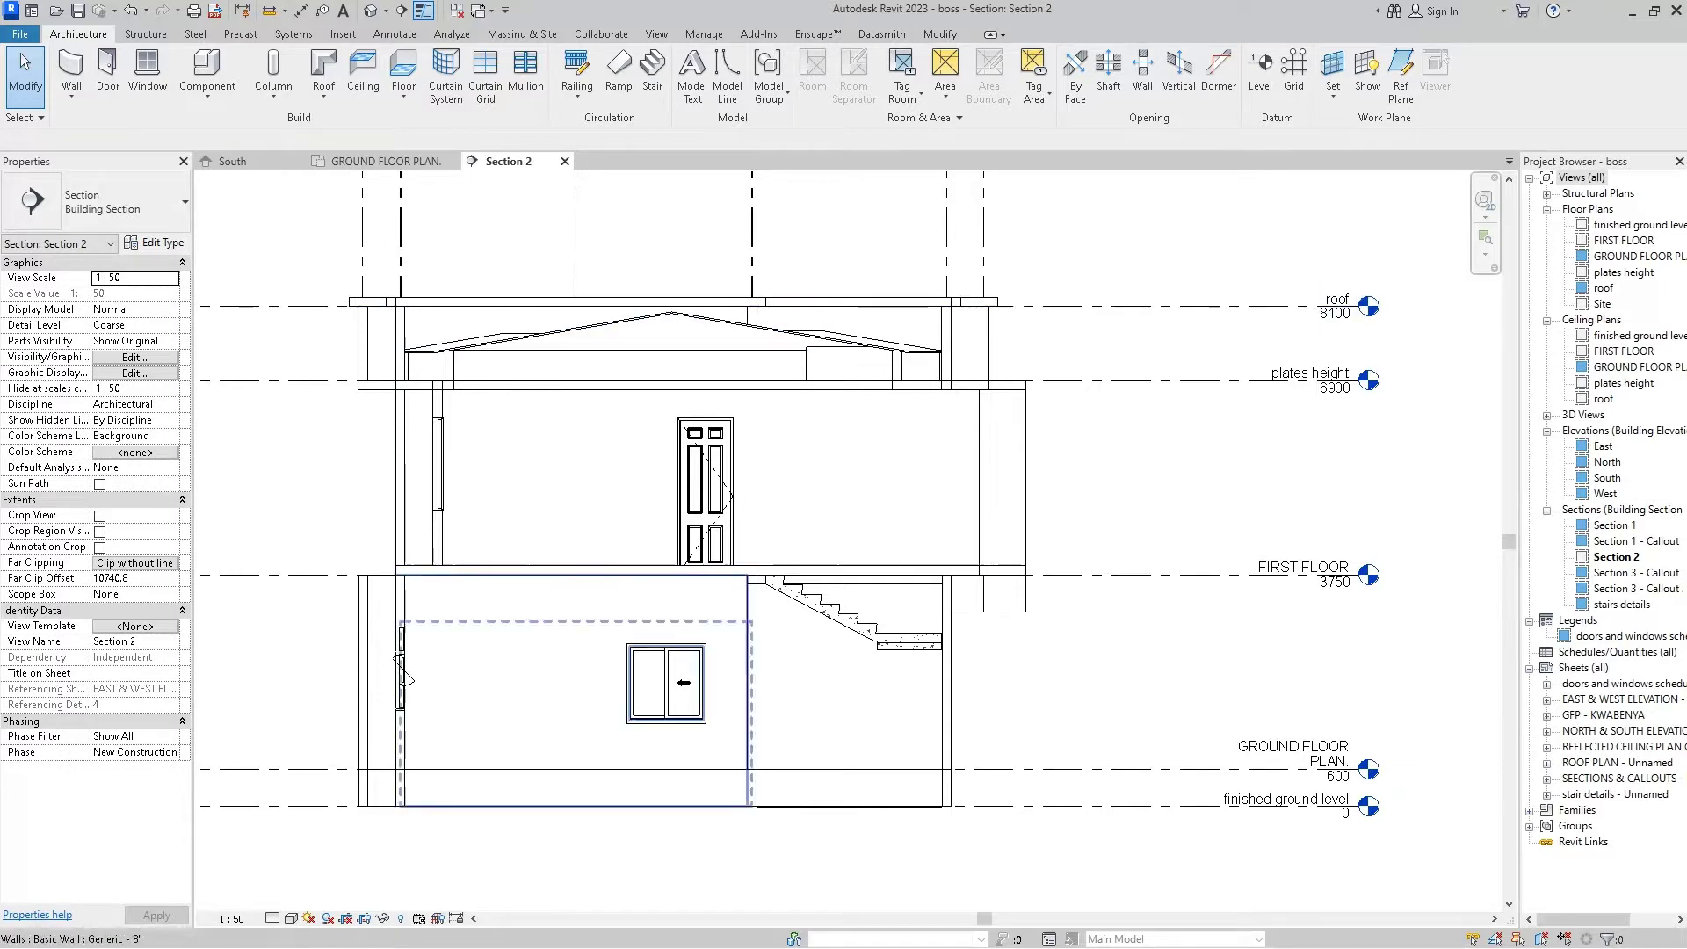
pyautogui.scroll(1, 423, 563)
pyautogui.scroll(1, 423, 562)
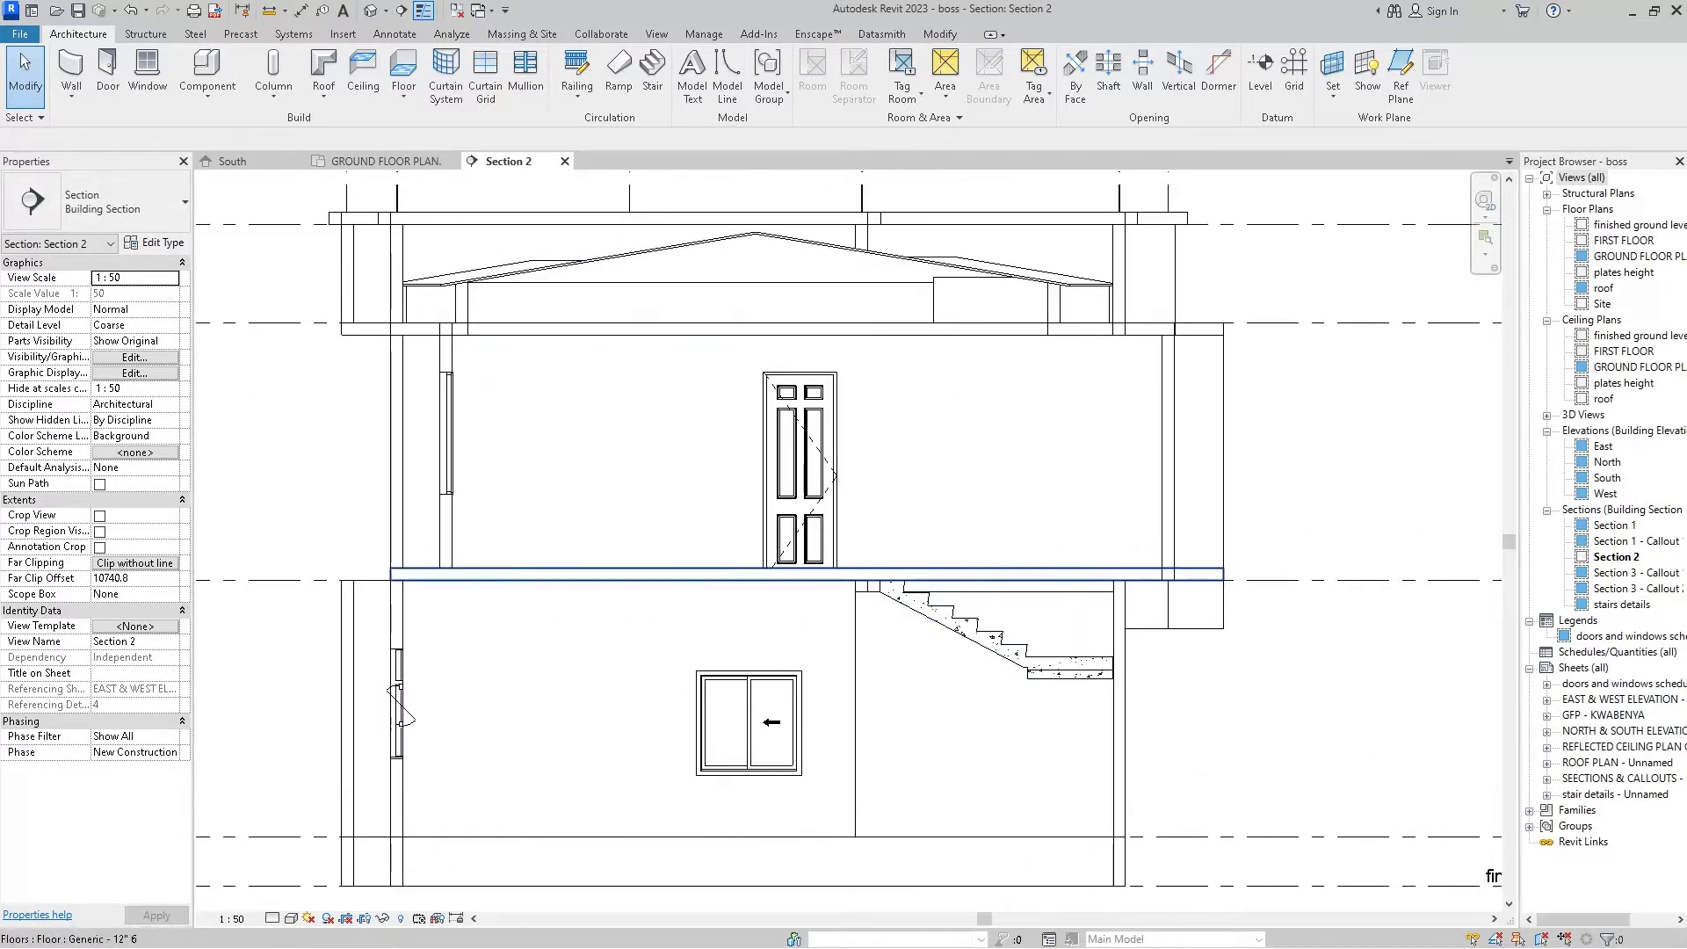
pyautogui.click(676, 573)
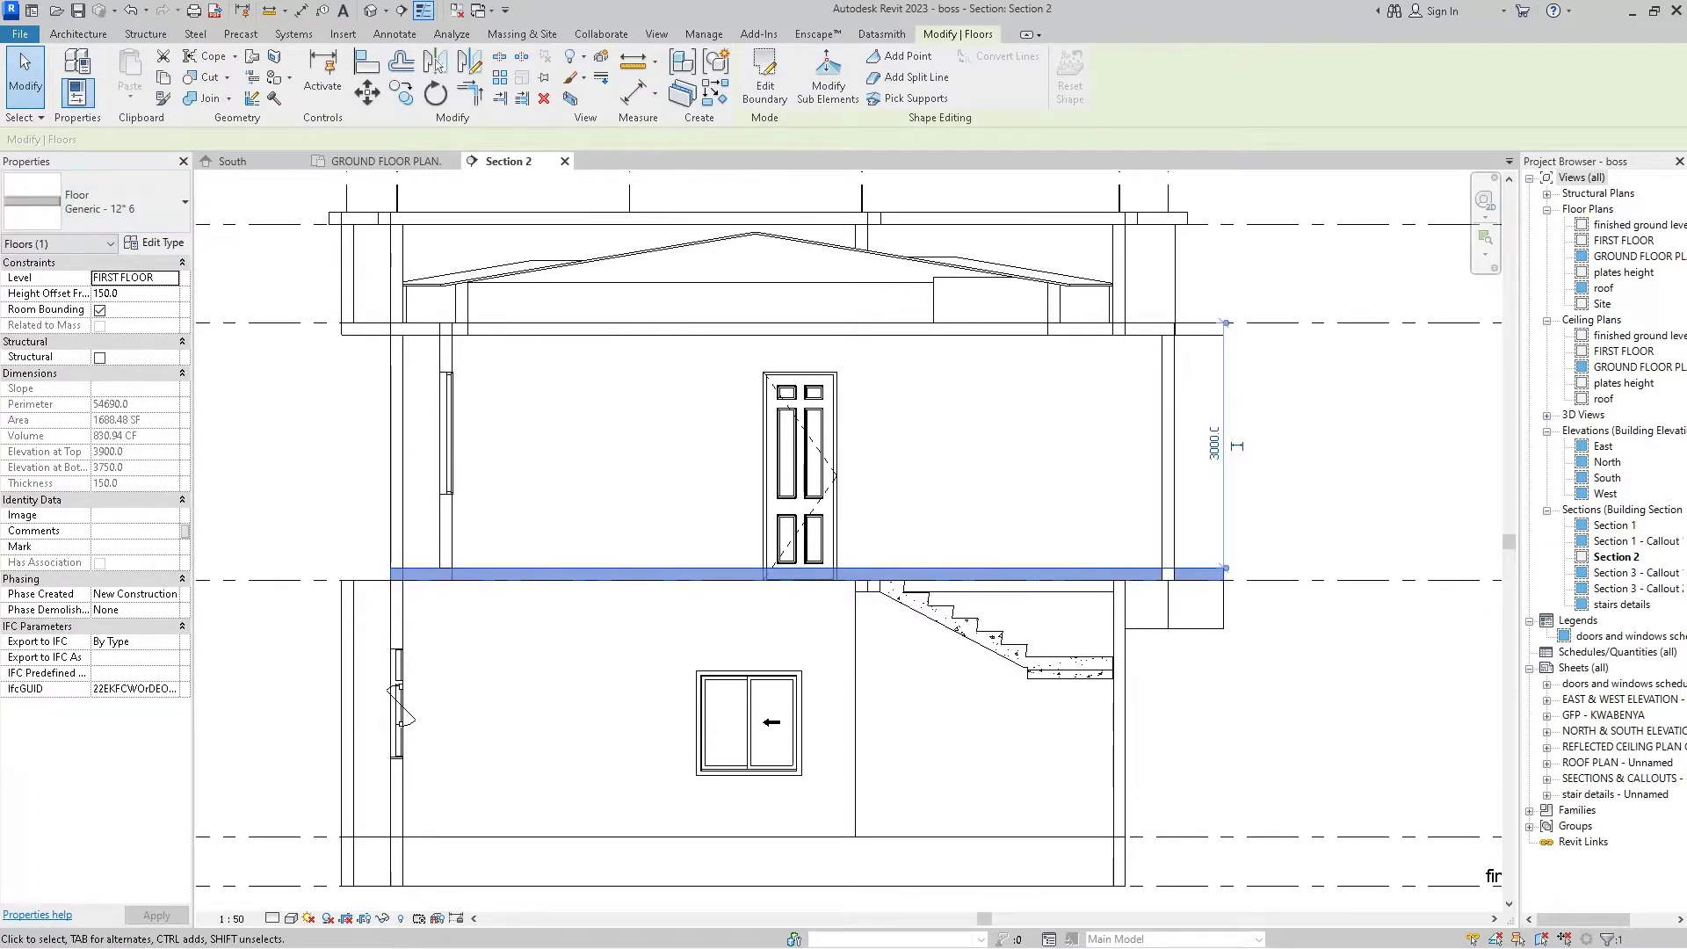
pyautogui.press('Escape')
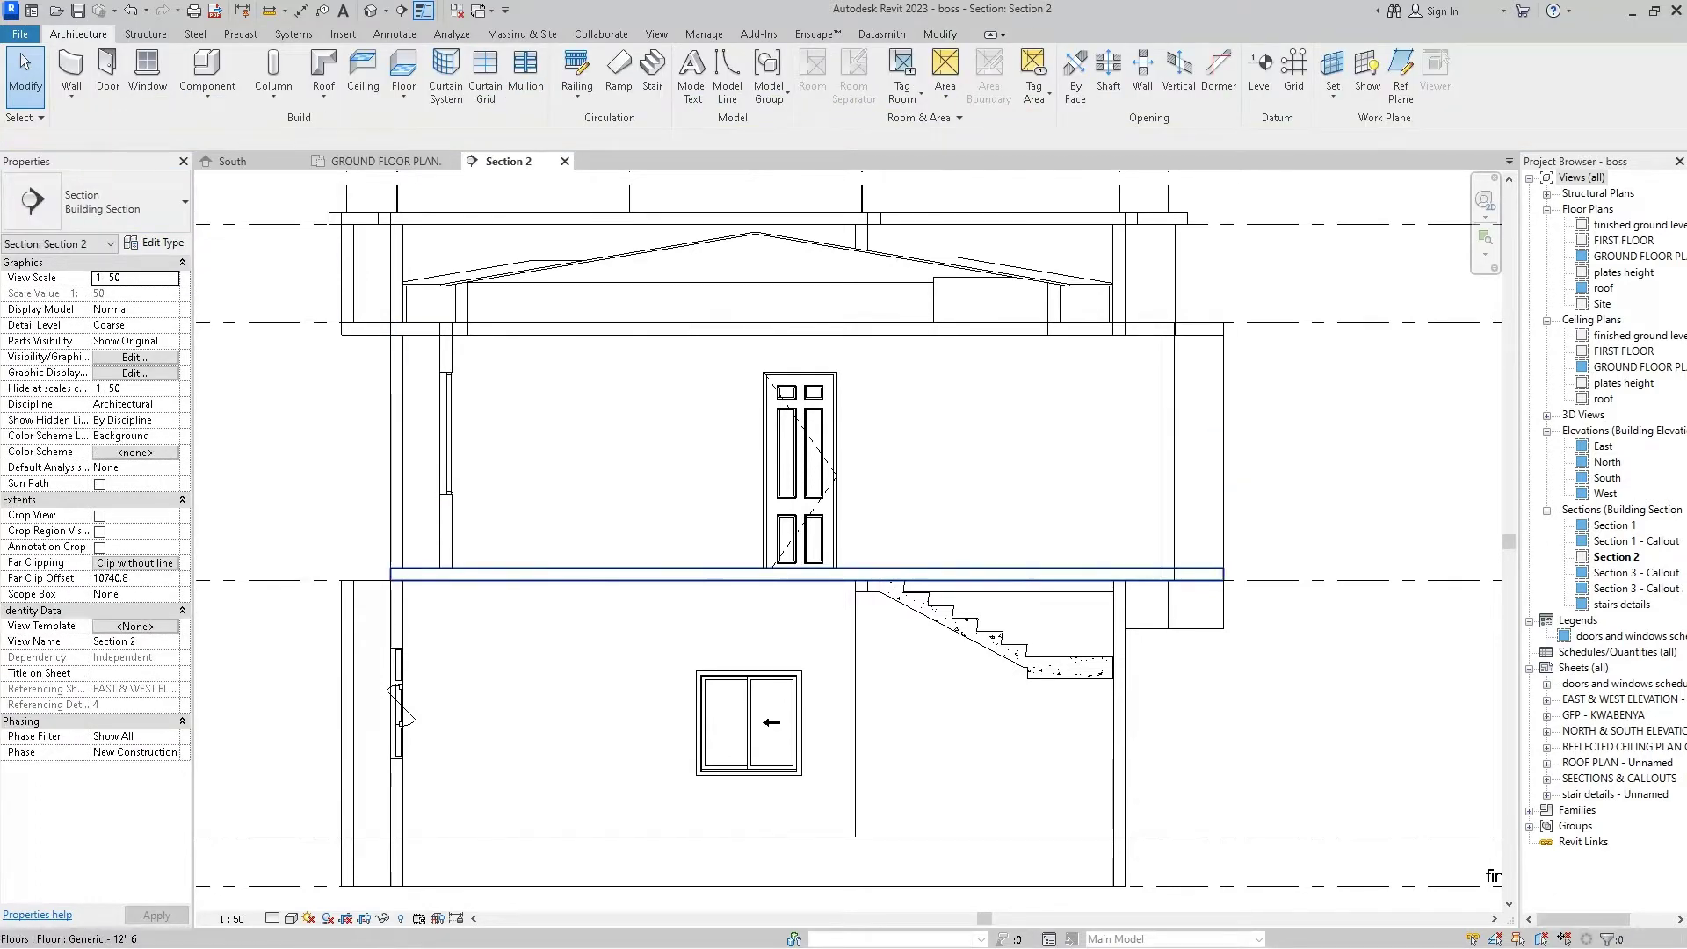
pyautogui.scroll(-1, 681, 490)
pyautogui.scroll(-1, 681, 490)
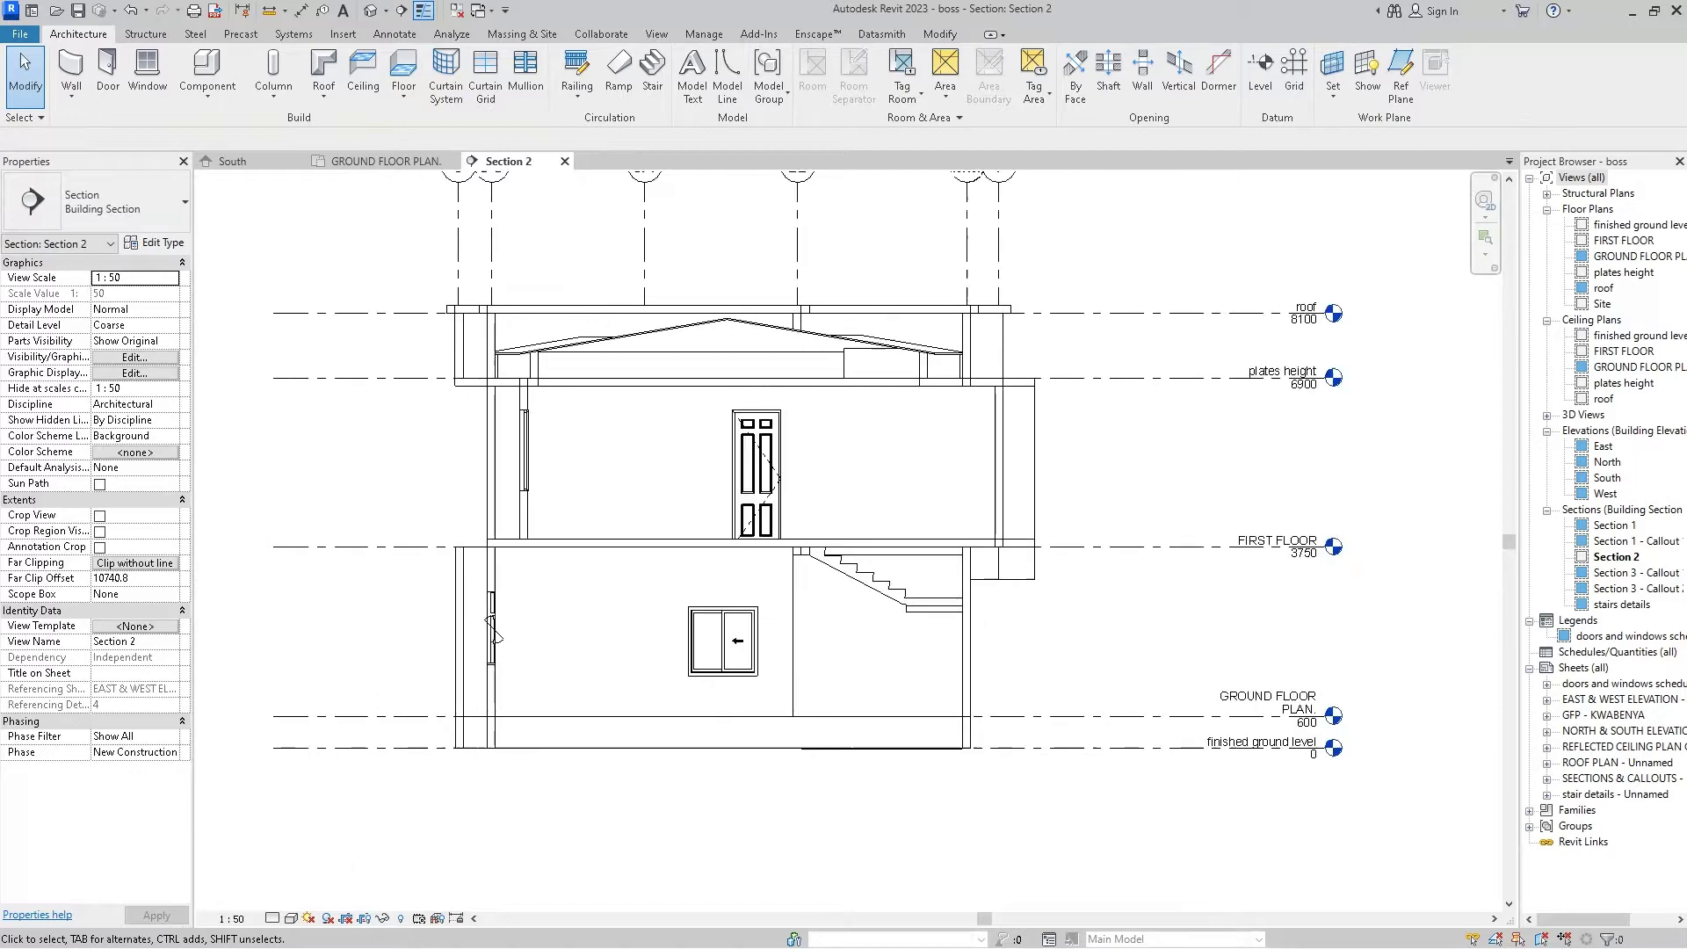
pyautogui.scroll(-1, 682, 490)
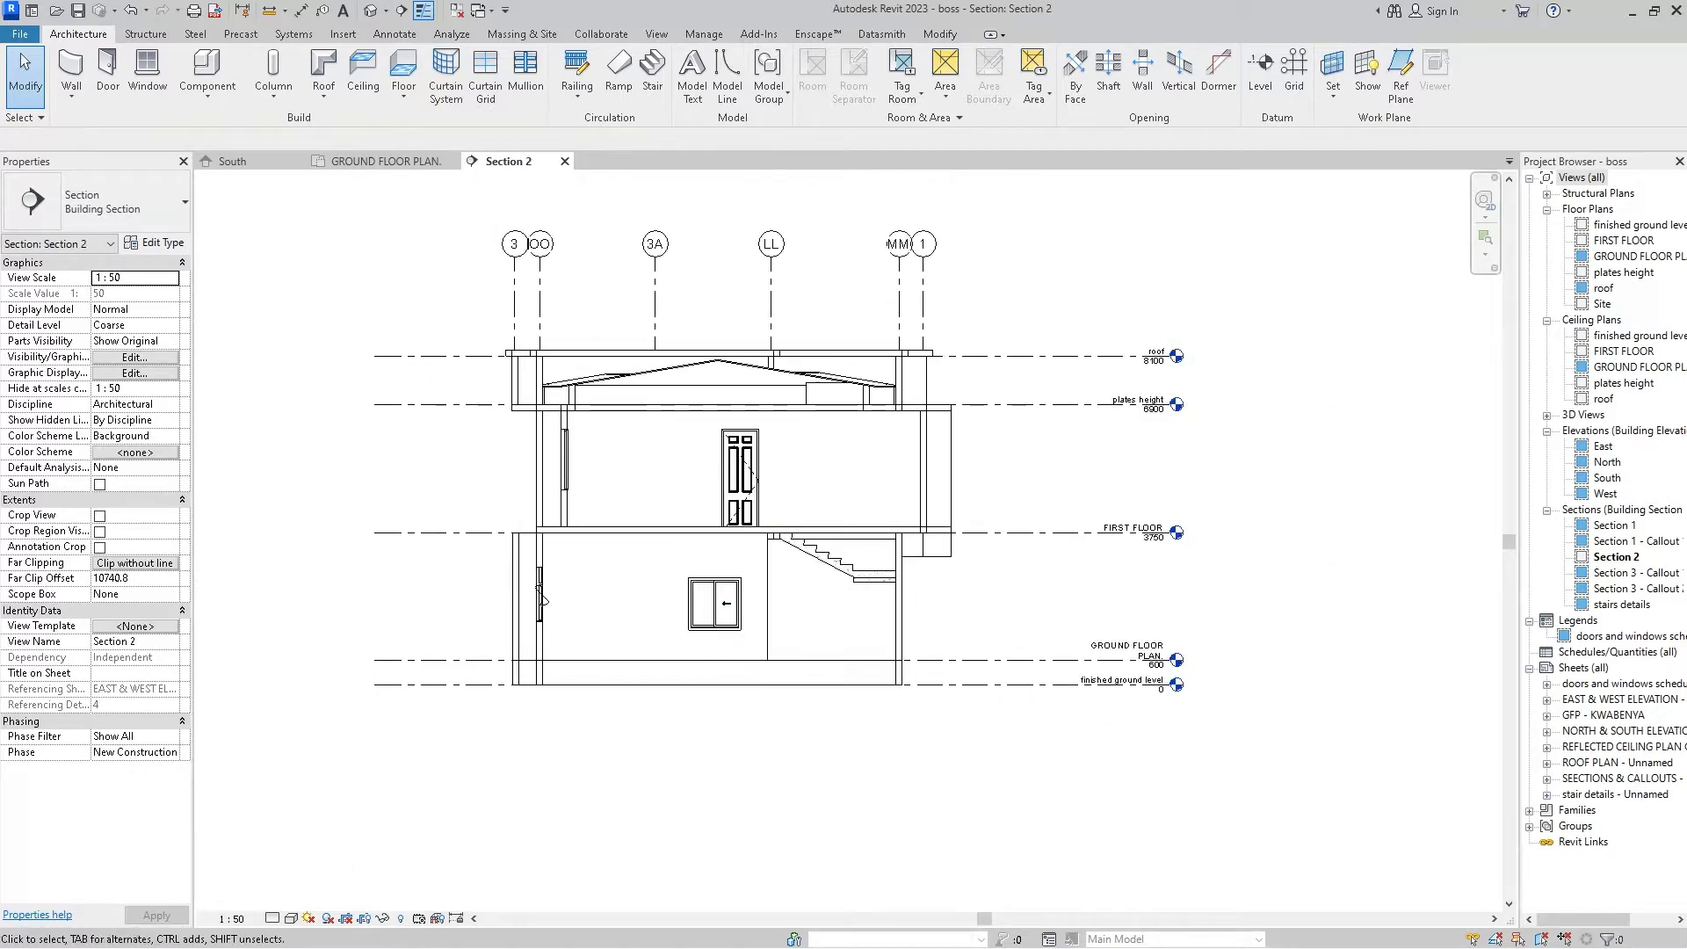
pyautogui.scroll(1, 841, 513)
pyautogui.scroll(1, 841, 513)
pyautogui.scroll(-2, 563, 429)
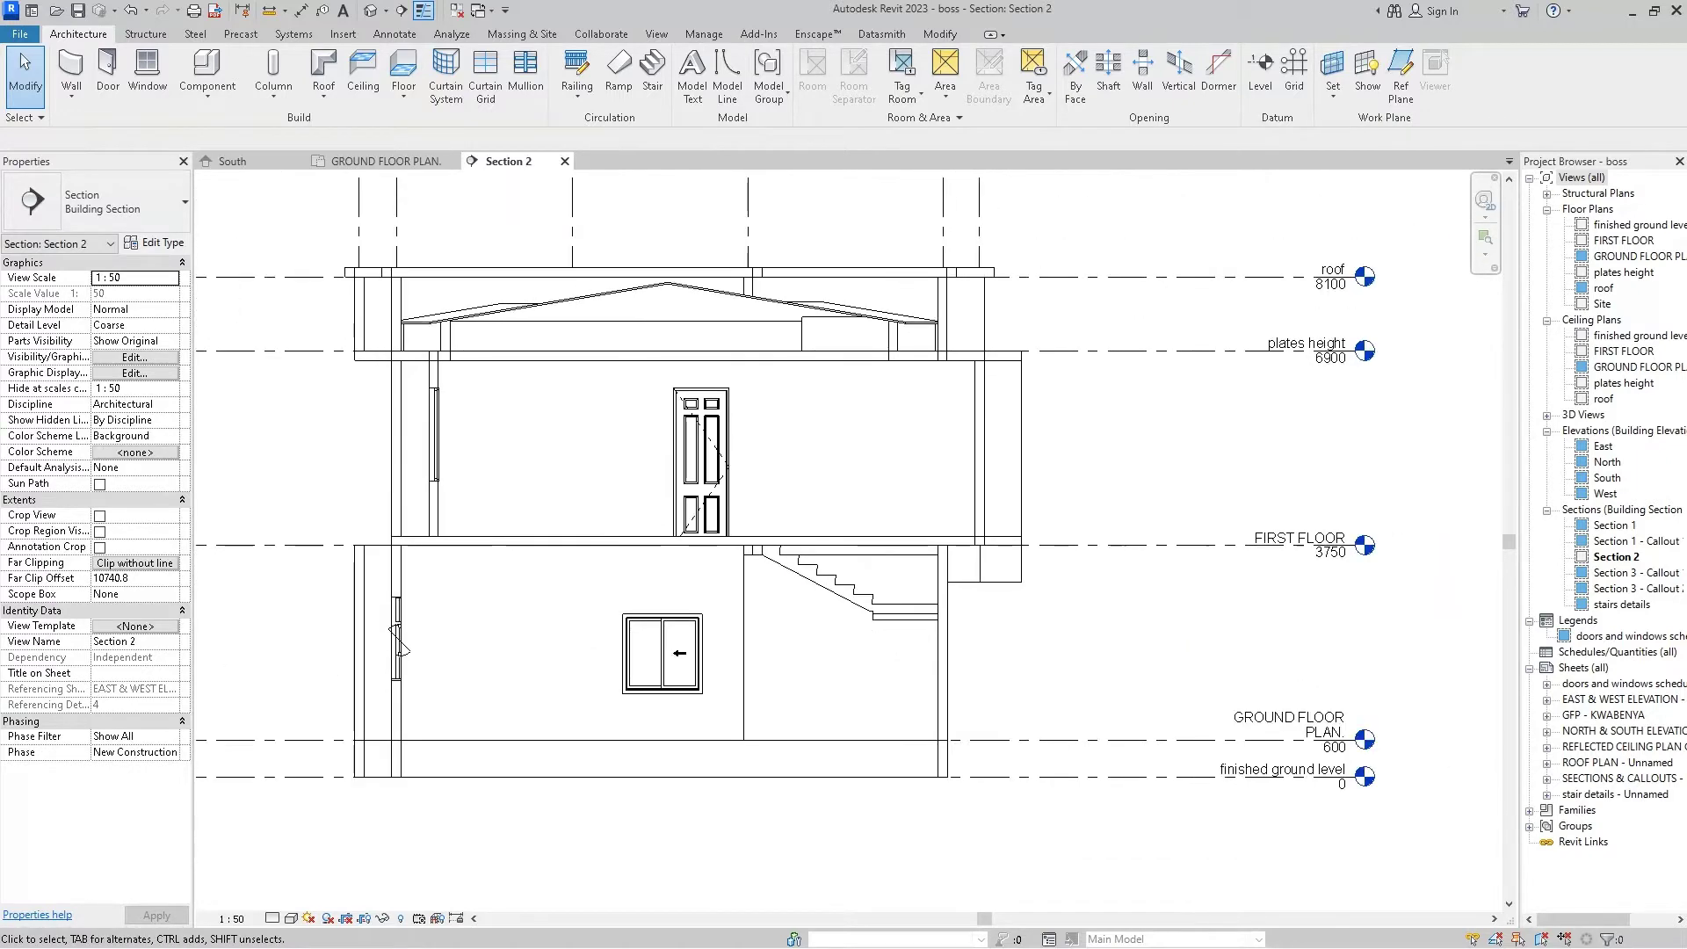
pyautogui.scroll(2, 559, 426)
pyautogui.scroll(-2, 611, 545)
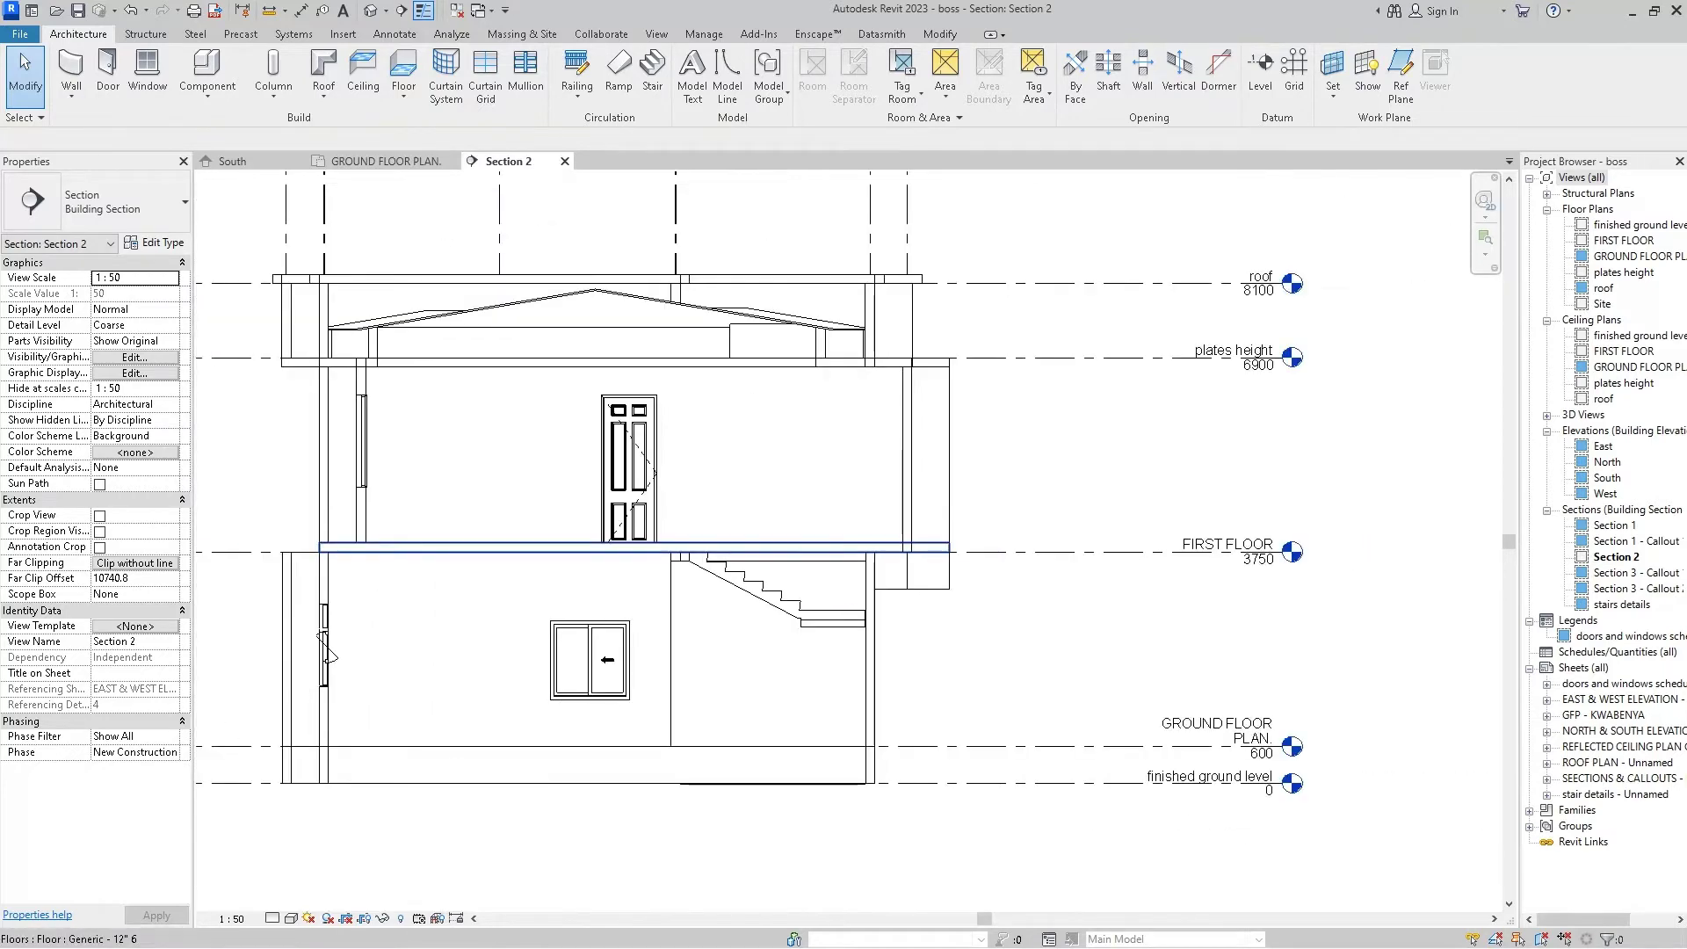
pyautogui.scroll(1, 610, 544)
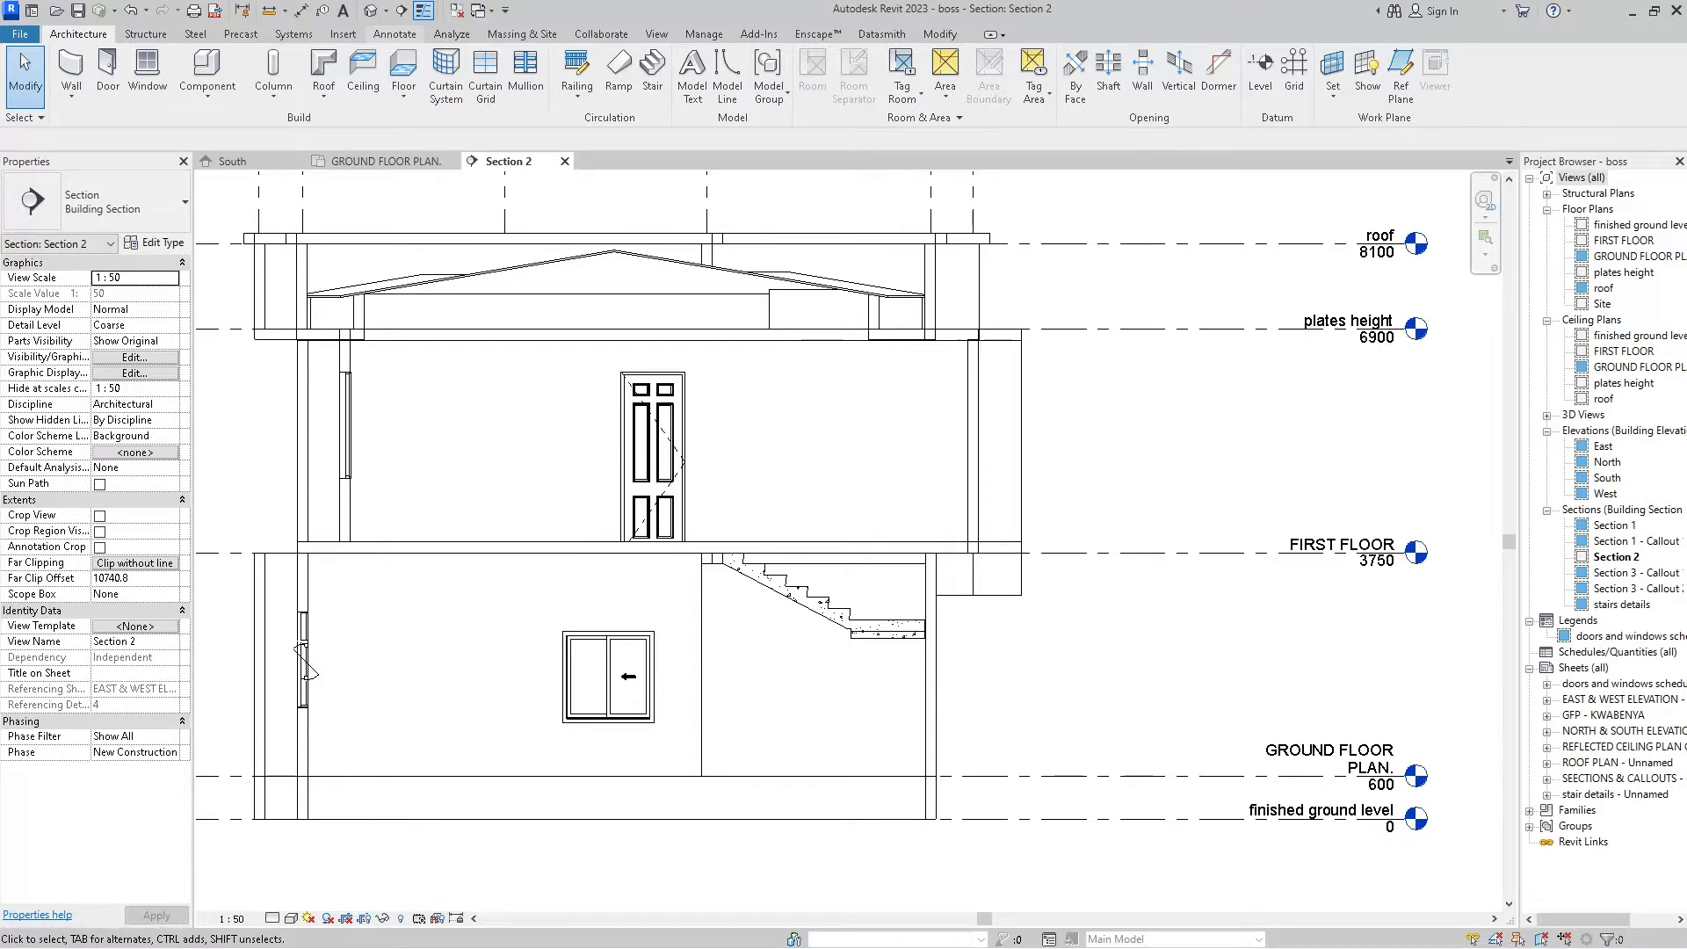
# - Sketch a thin filled-region rectangle along the first-floor slab from the wall corner
pyautogui.click(394, 33)
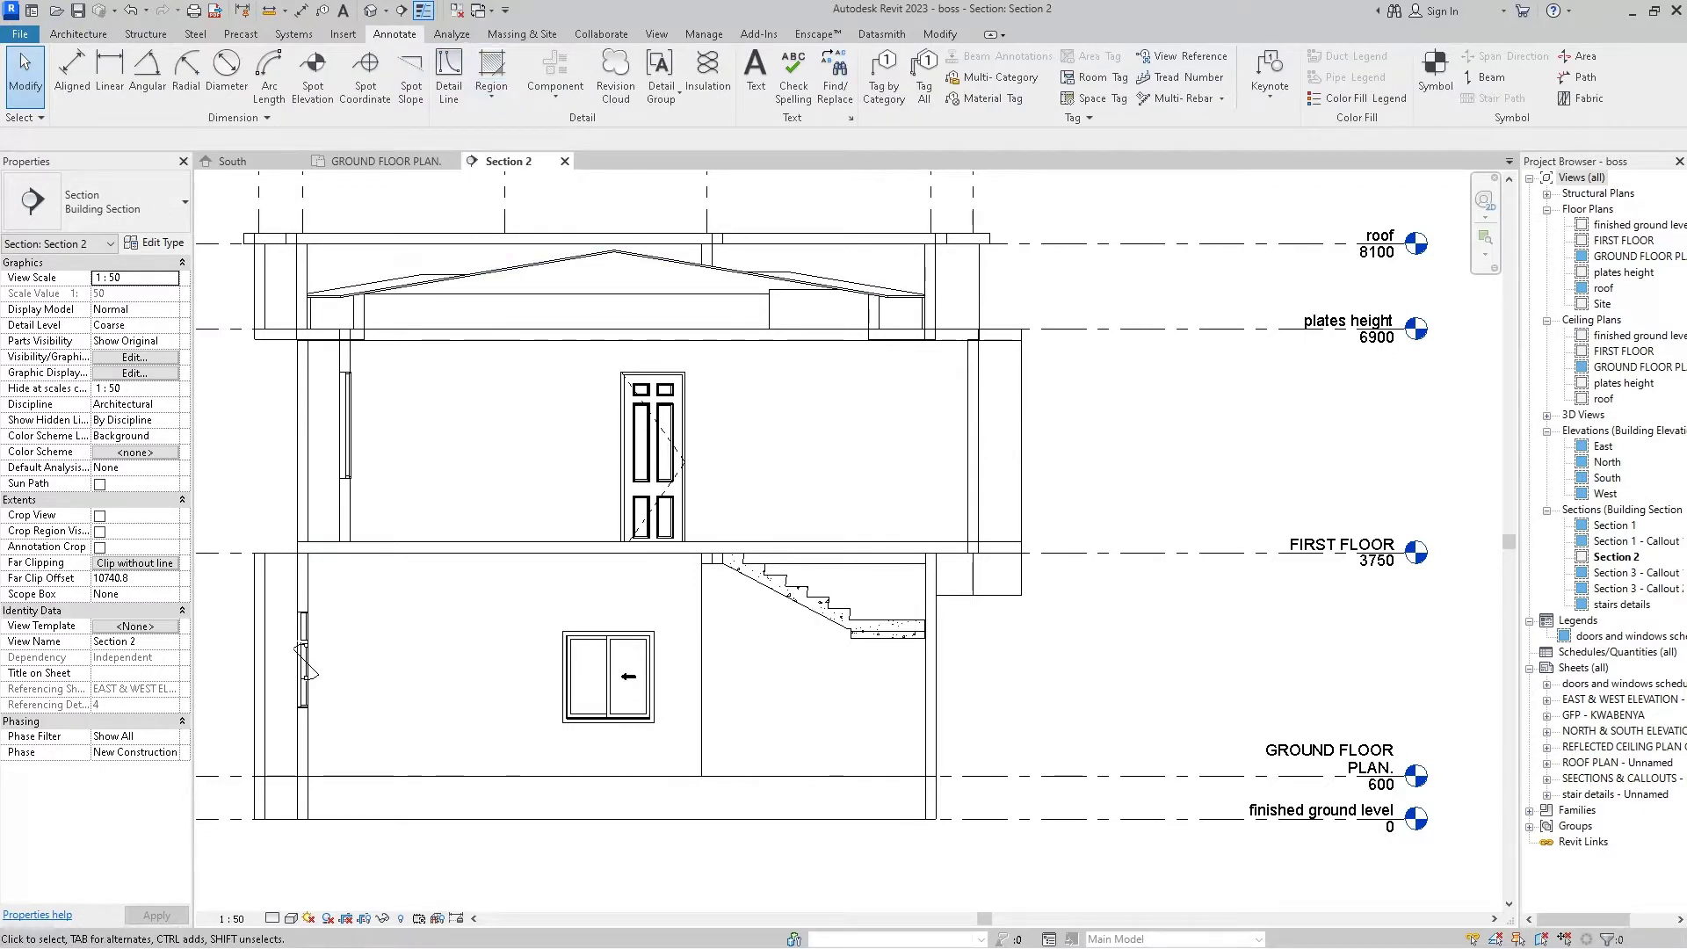
pyautogui.click(492, 71)
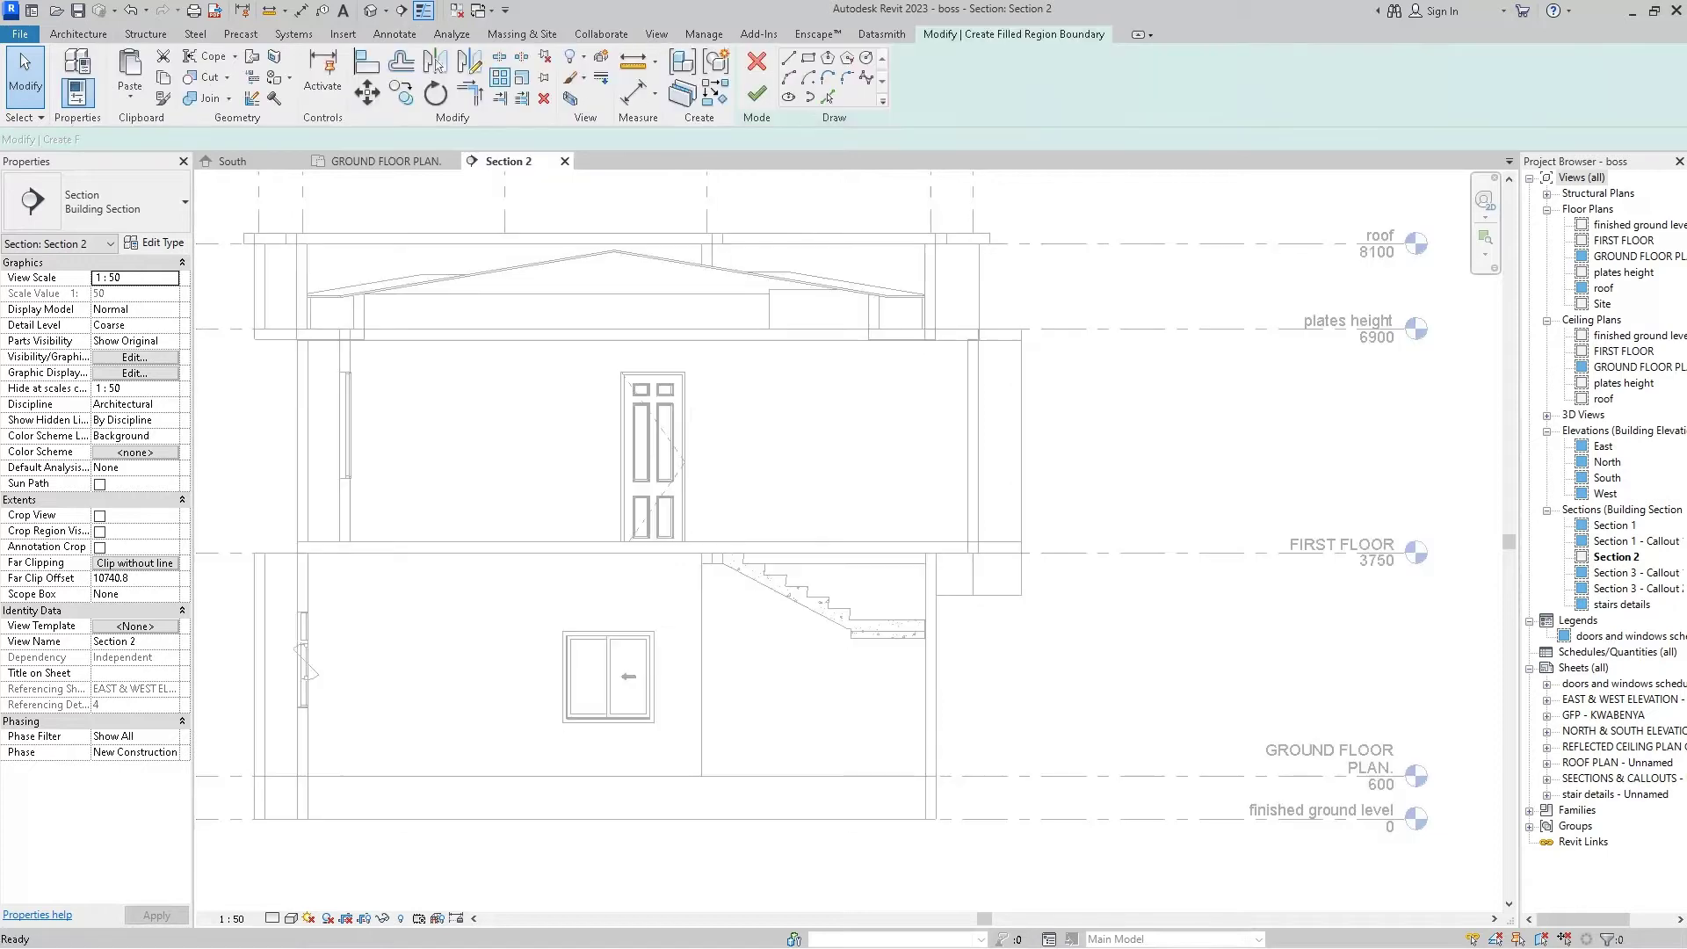
pyautogui.scroll(3, 268, 590)
pyautogui.scroll(2, 268, 590)
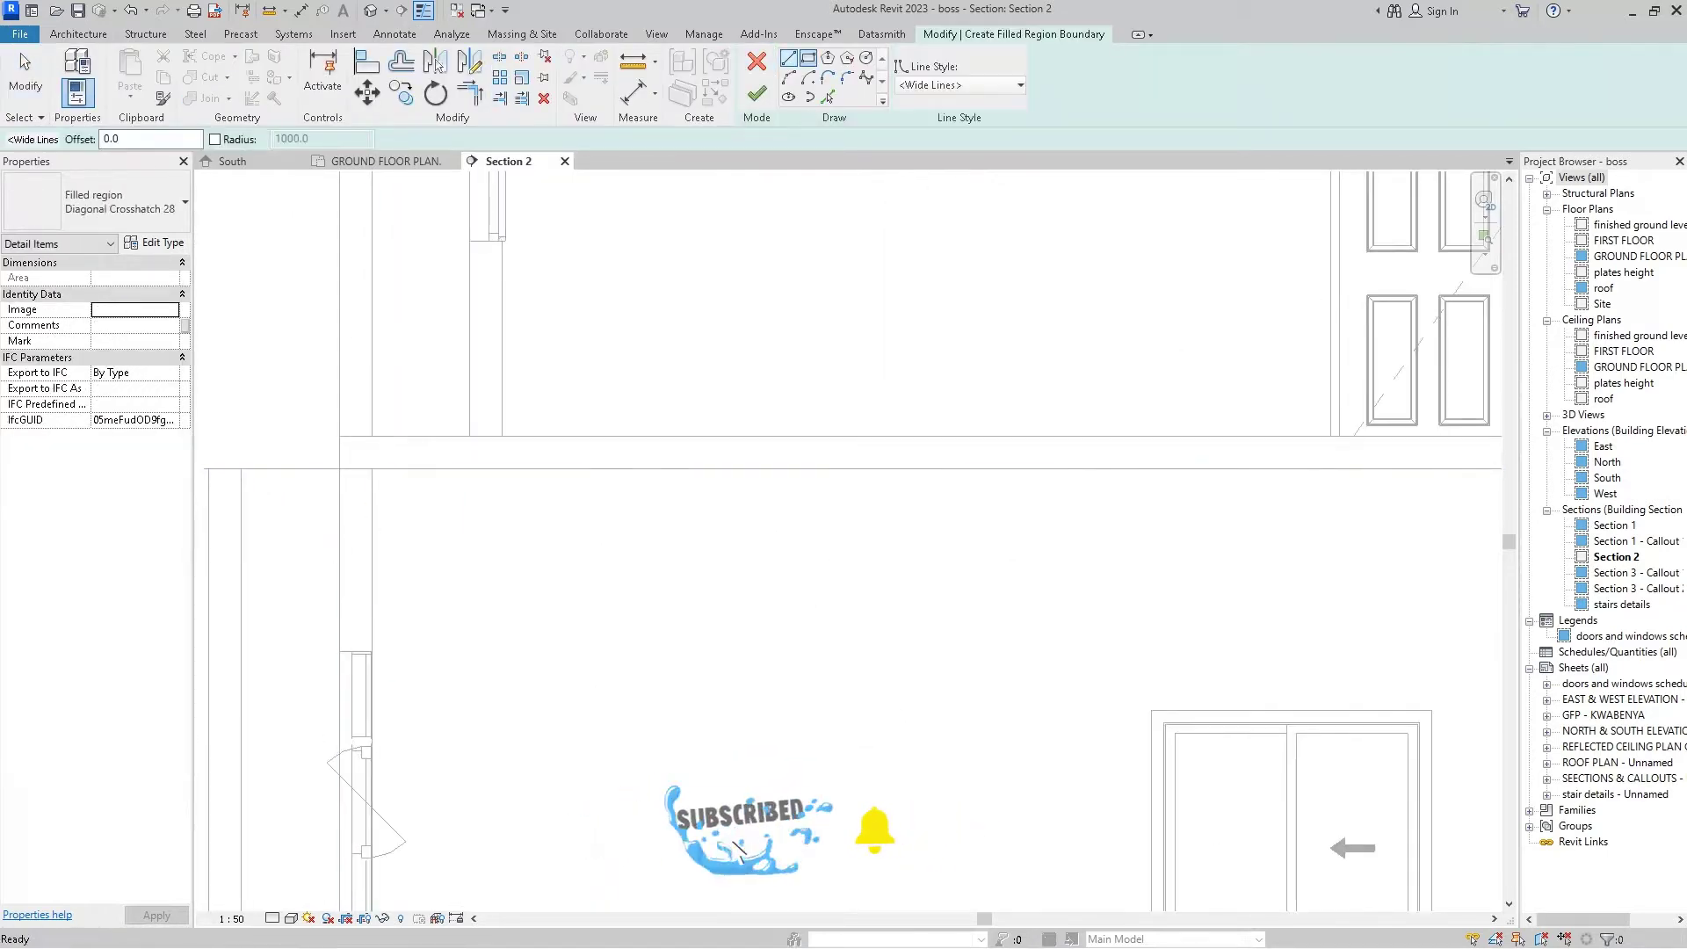
pyautogui.scroll(-2, 330, 458)
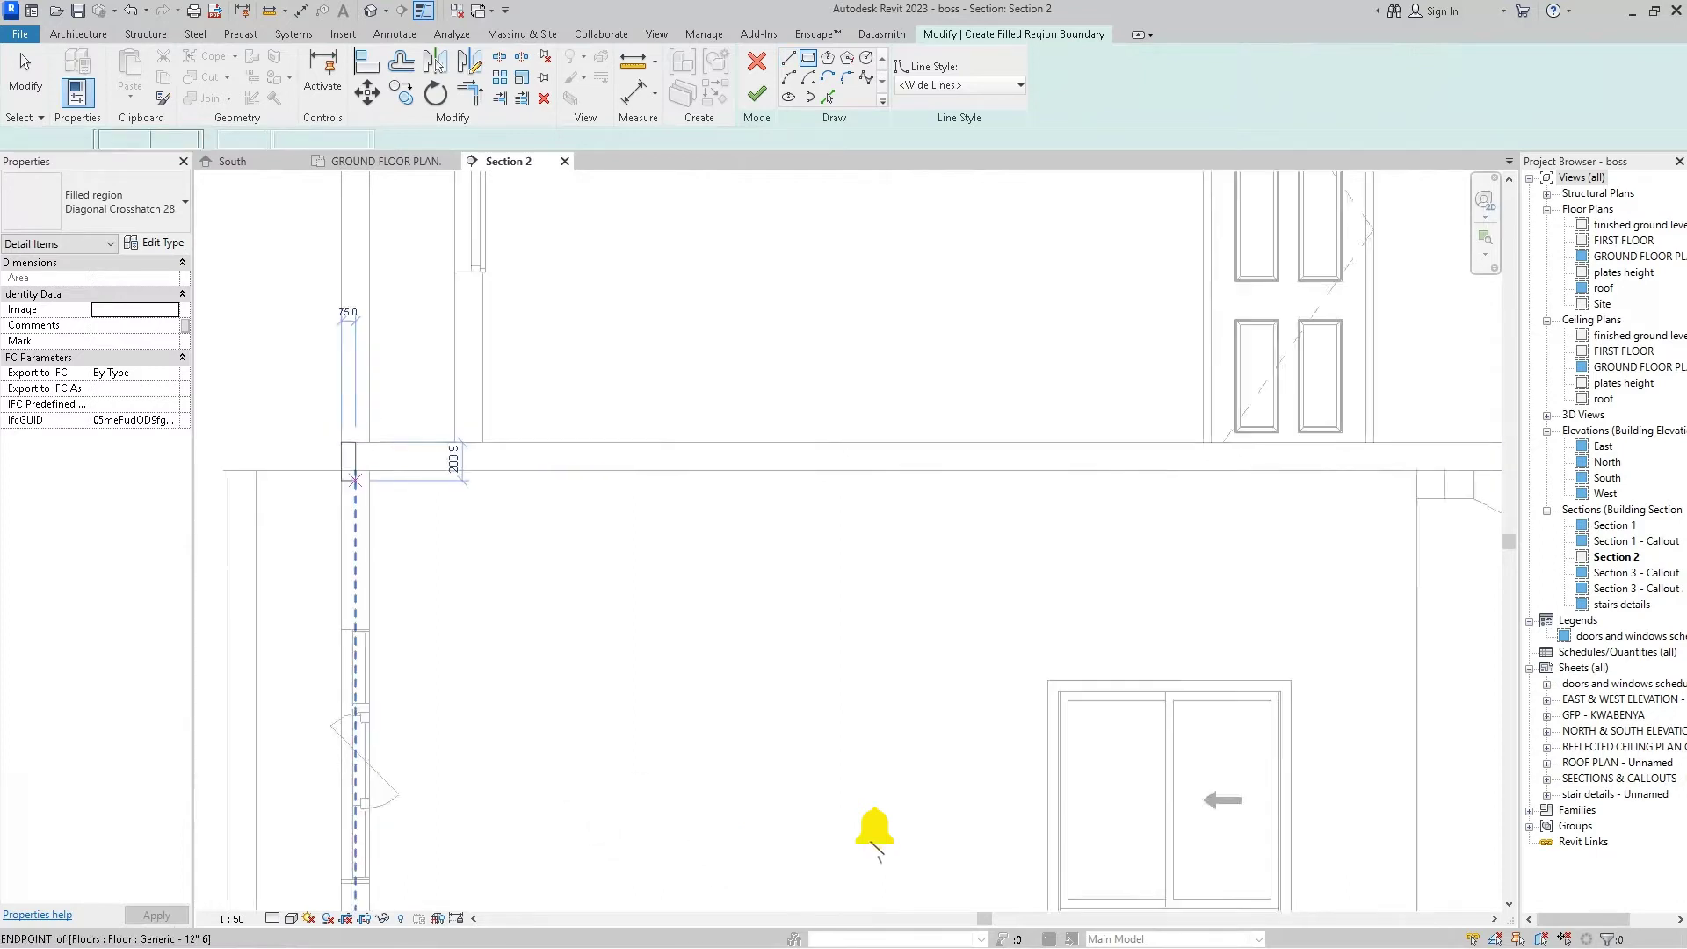
pyautogui.scroll(-2, 330, 458)
pyautogui.click(330, 457)
pyautogui.scroll(-1, 329, 457)
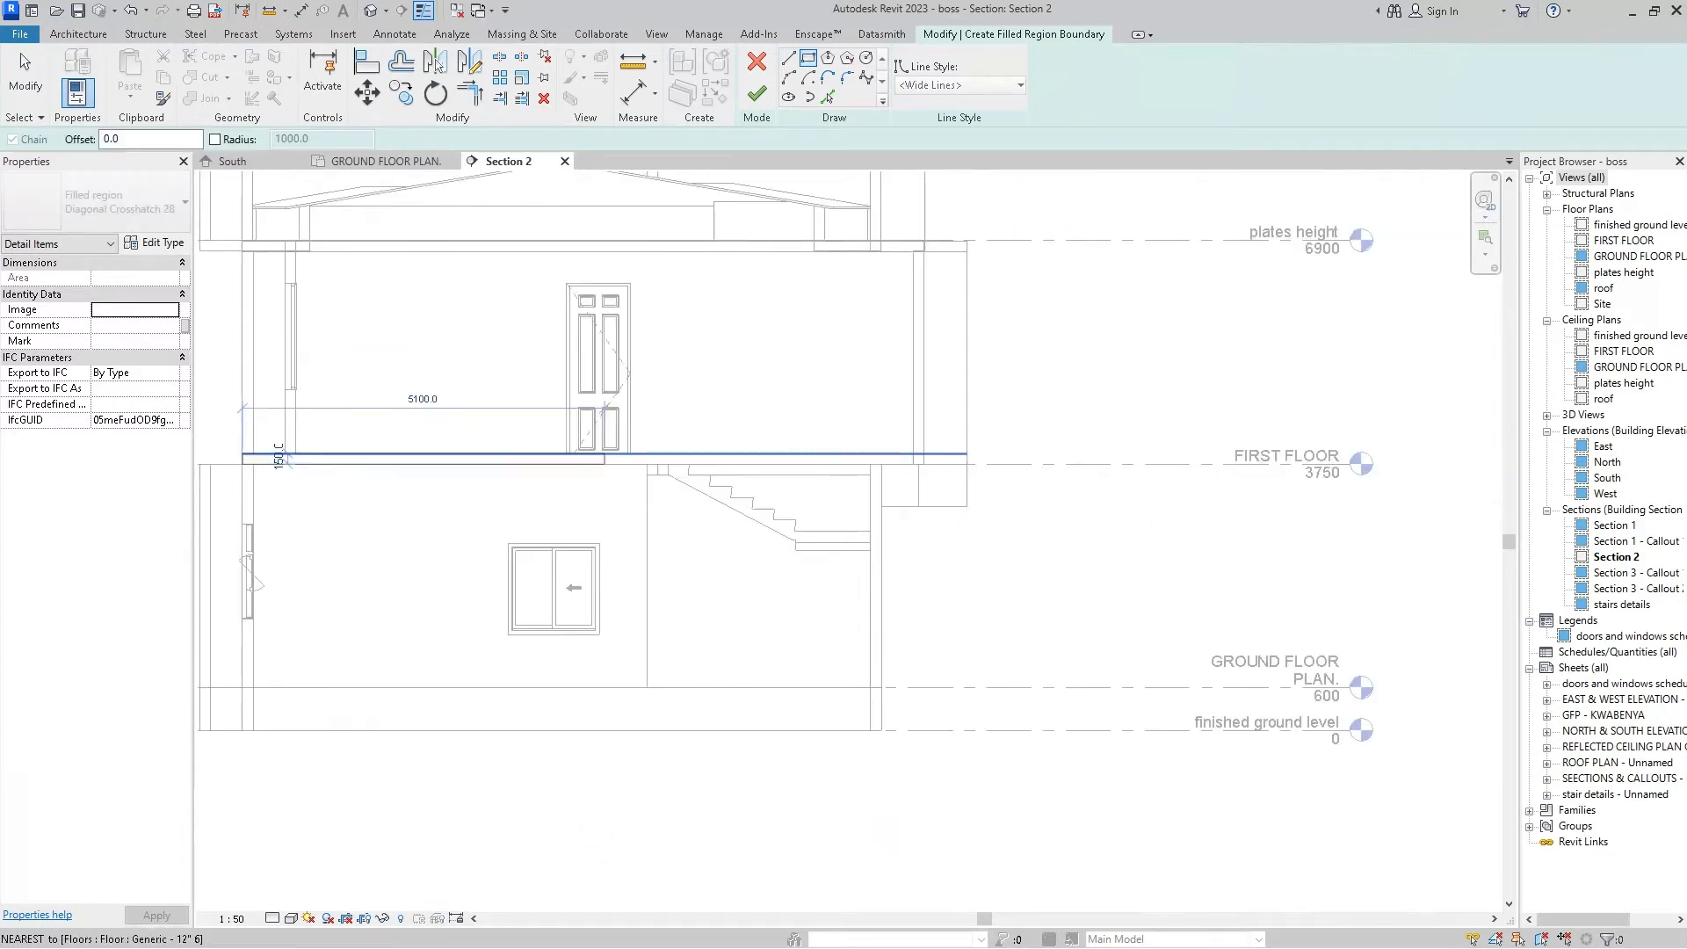
pyautogui.scroll(2, 822, 463)
pyautogui.scroll(2, 822, 463)
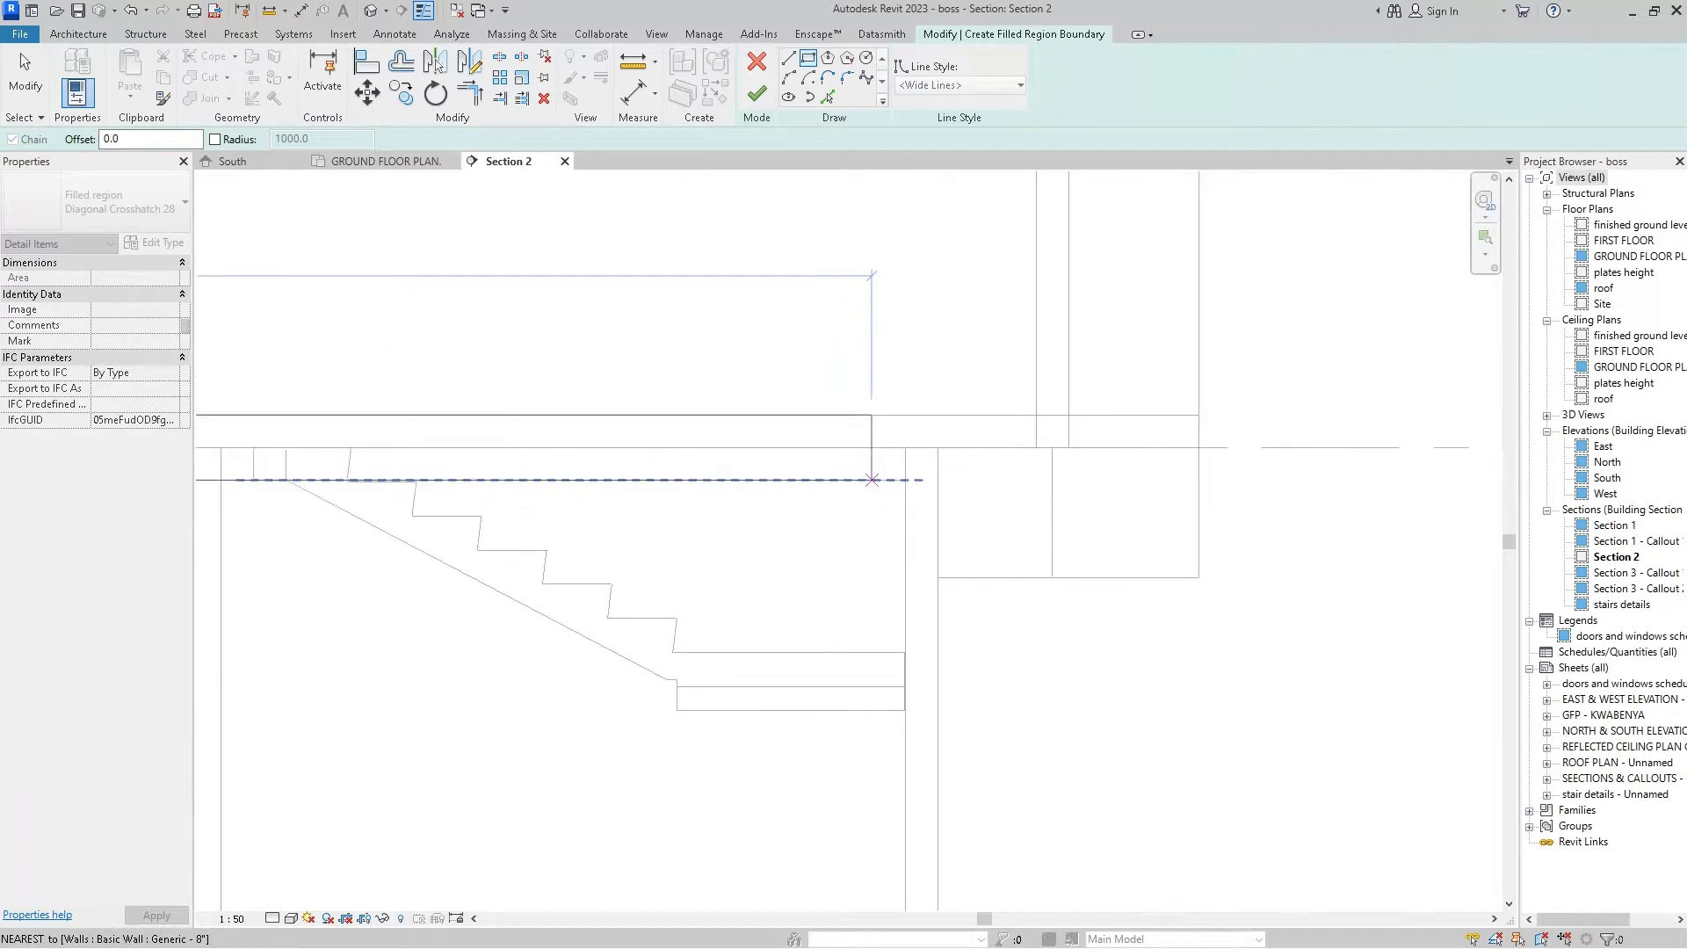
pyautogui.scroll(2, 821, 463)
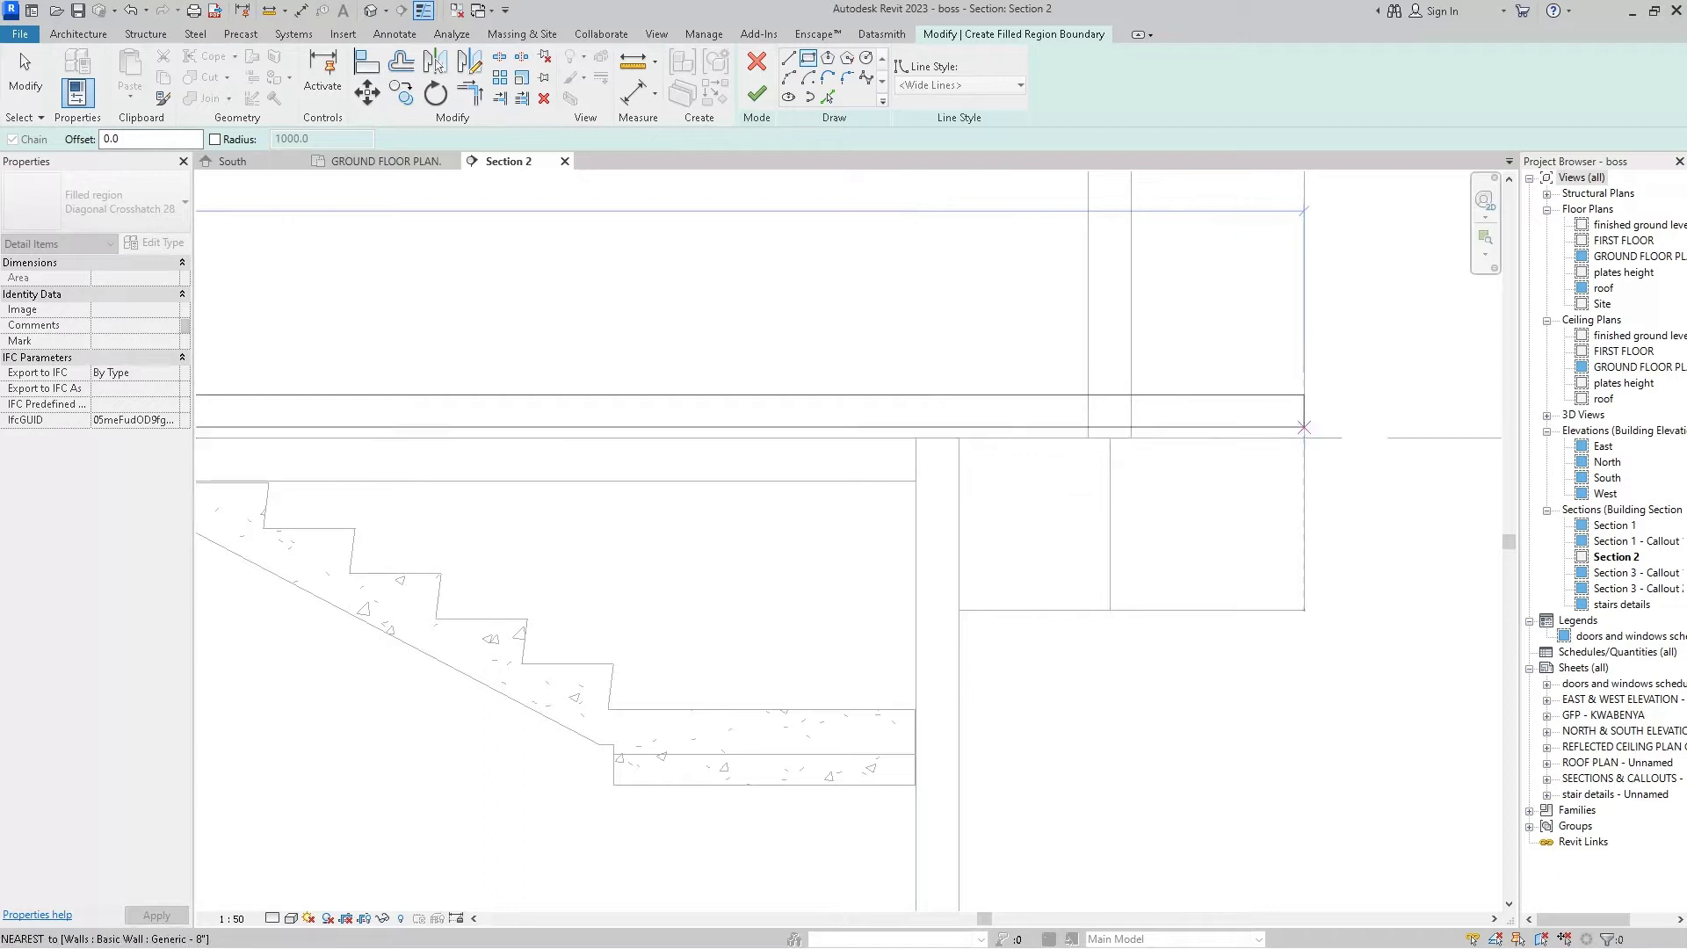
pyautogui.click(1304, 438)
pyautogui.scroll(-2, 1304, 437)
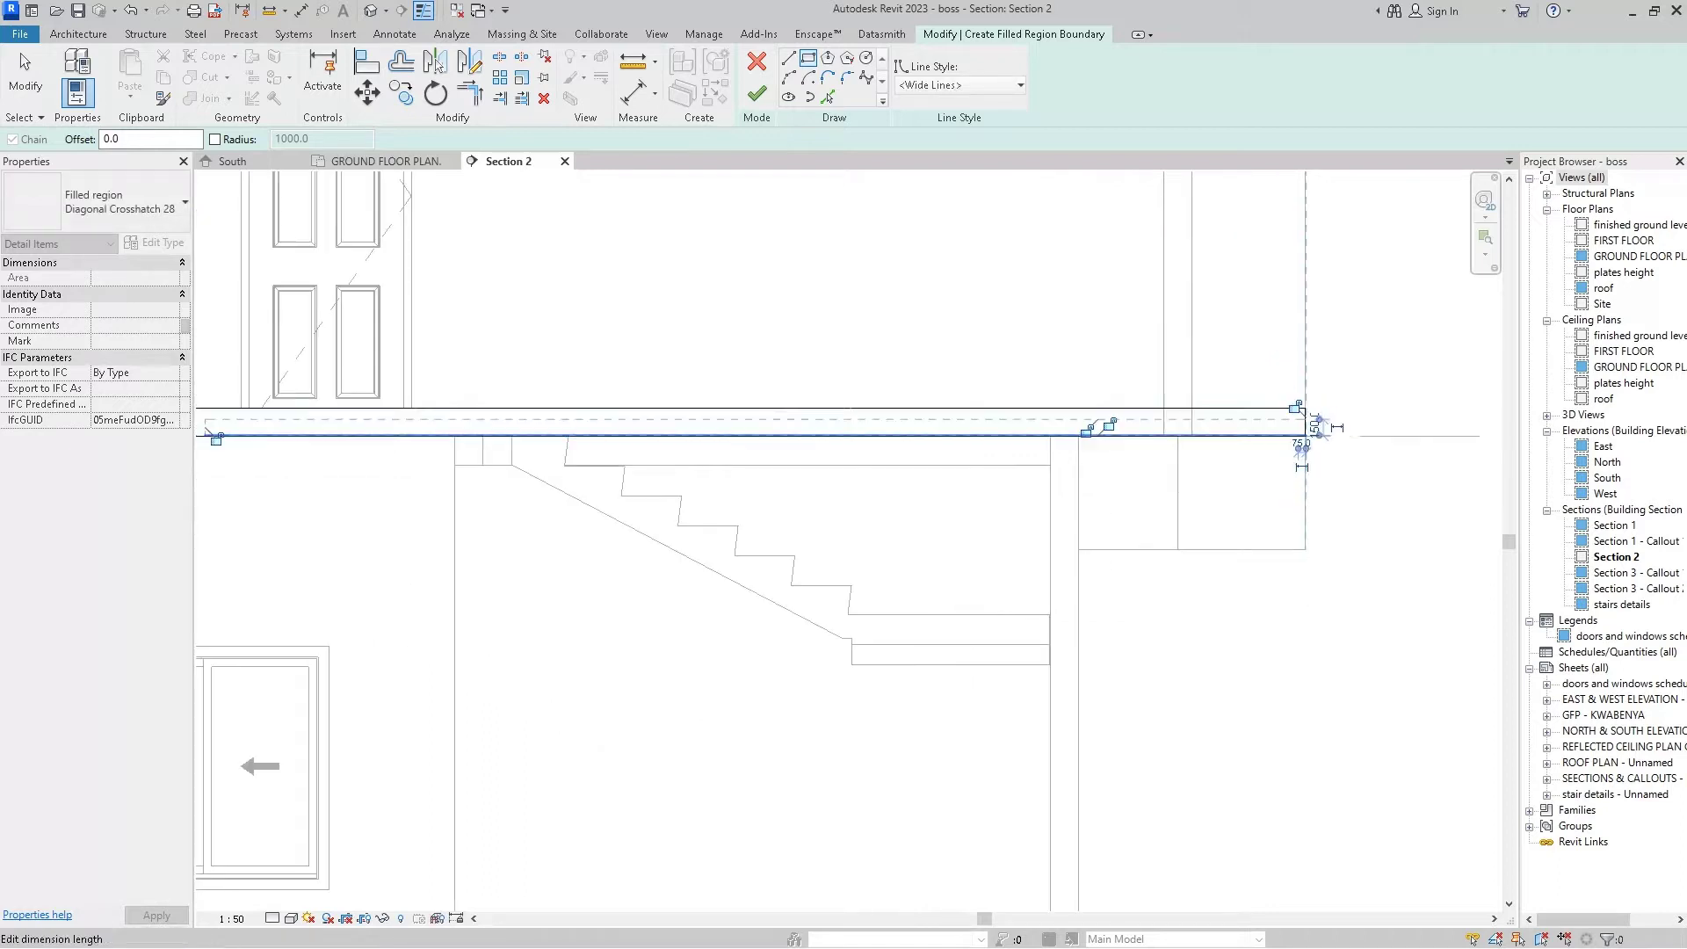
pyautogui.scroll(-2, 1305, 435)
pyautogui.scroll(-2, 1305, 432)
pyautogui.scroll(1, 1306, 432)
pyautogui.scroll(2, 1307, 430)
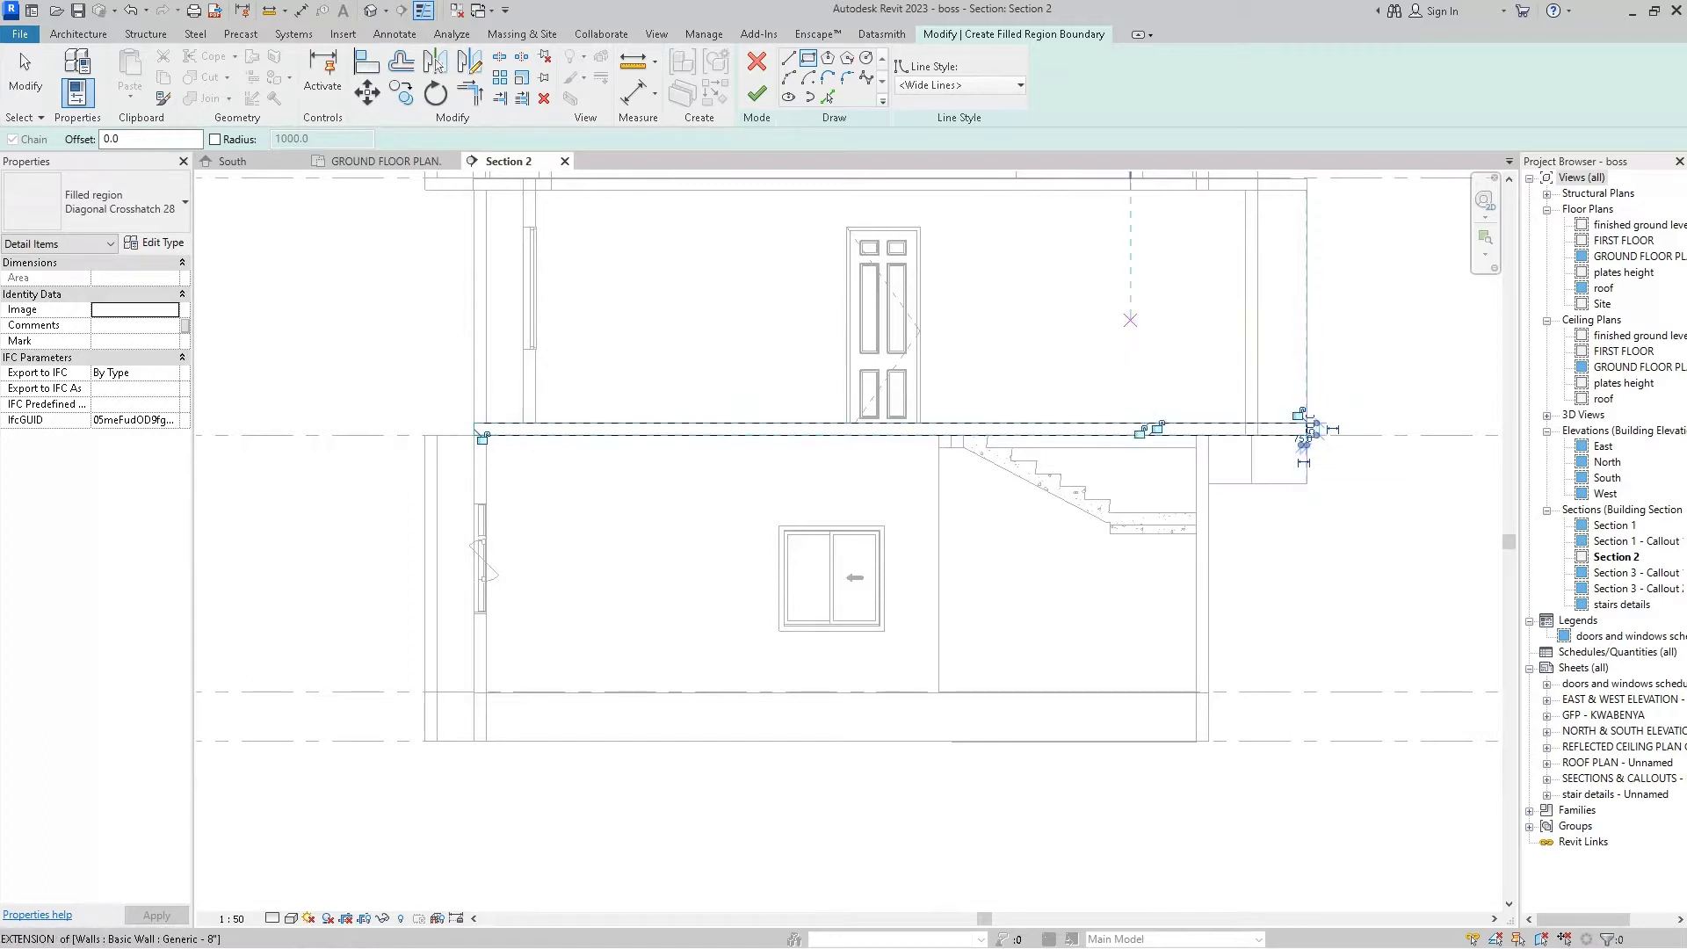
# - Stop sketching and set the slab boundary lines to the <Wide Lines> style
pyautogui.rightClick(1140, 323)
pyautogui.click(1169, 337)
pyautogui.scroll(2, 939, 431)
pyautogui.scroll(4, 938, 430)
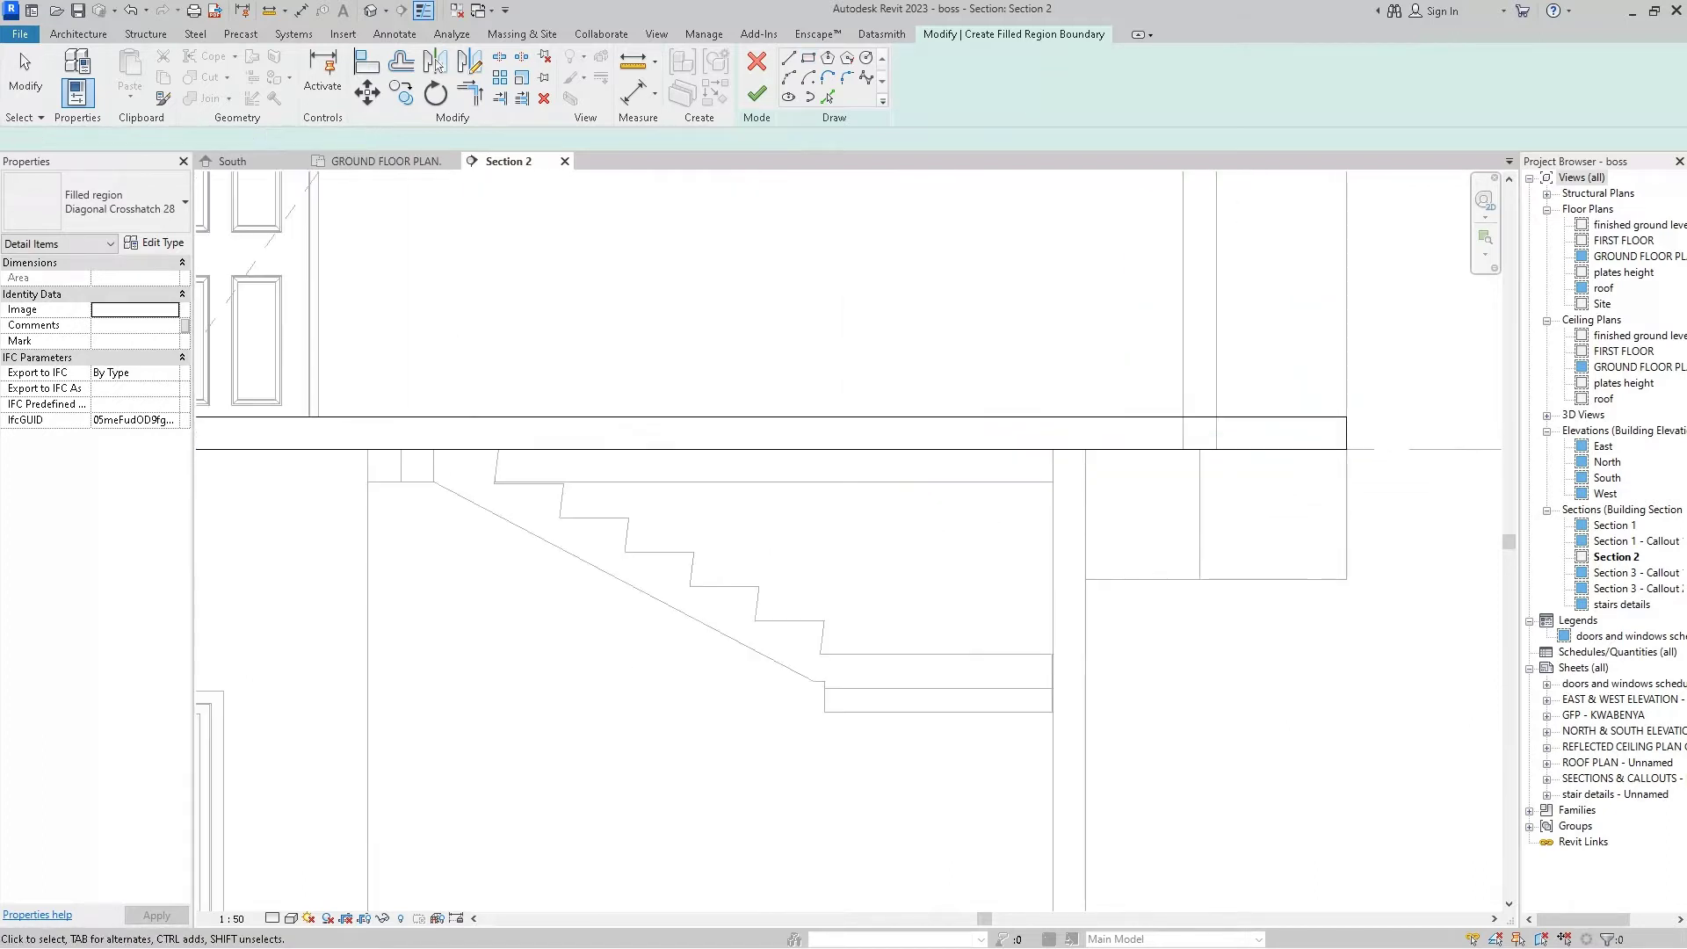
pyautogui.scroll(4, 938, 430)
pyautogui.scroll(-3, 1281, 425)
pyautogui.scroll(-2, 1280, 425)
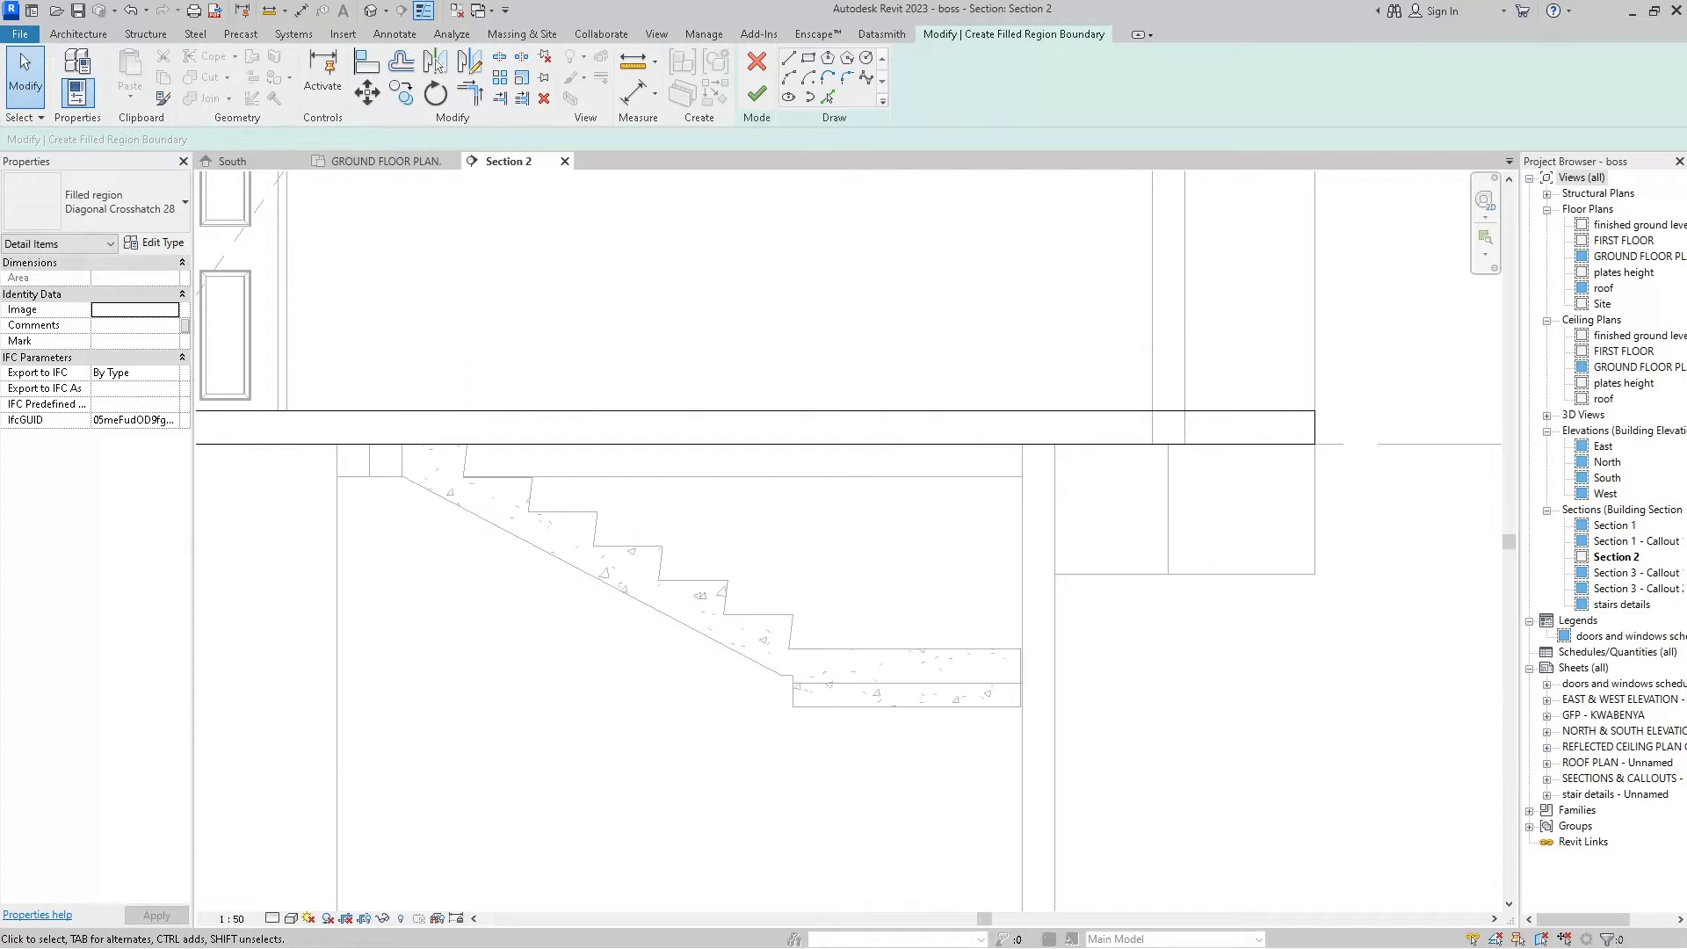
pyautogui.scroll(-4, 694, 351)
pyautogui.scroll(1, 694, 352)
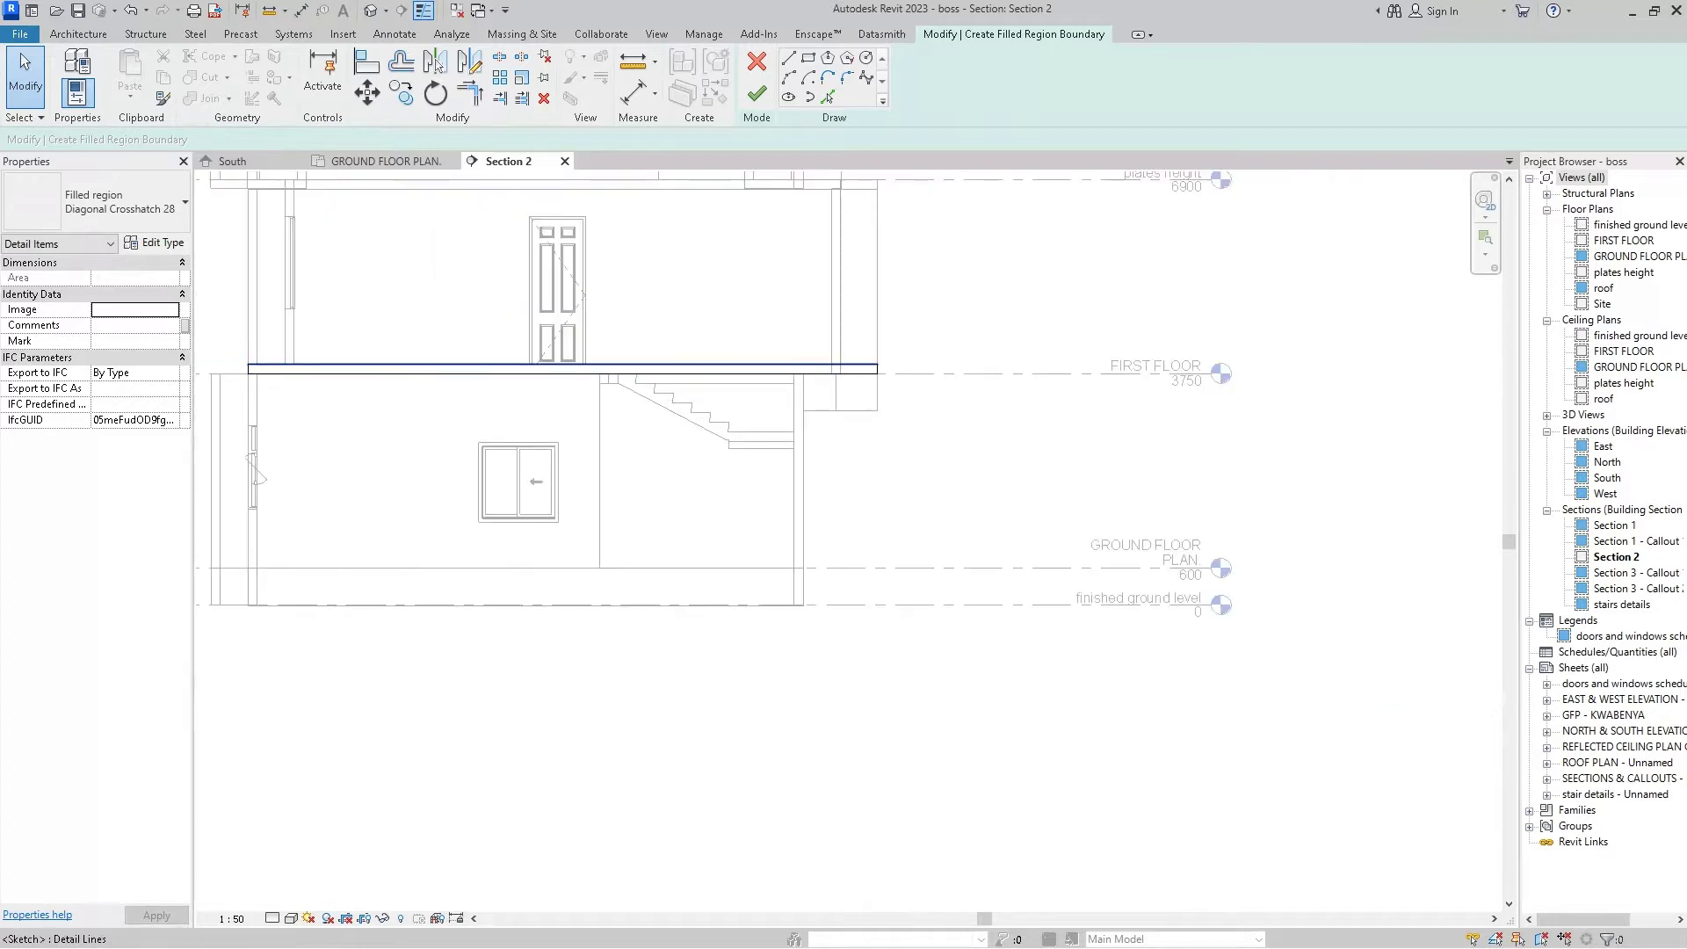
pyautogui.moveTo(203, 295); pyautogui.dragTo(942, 483)
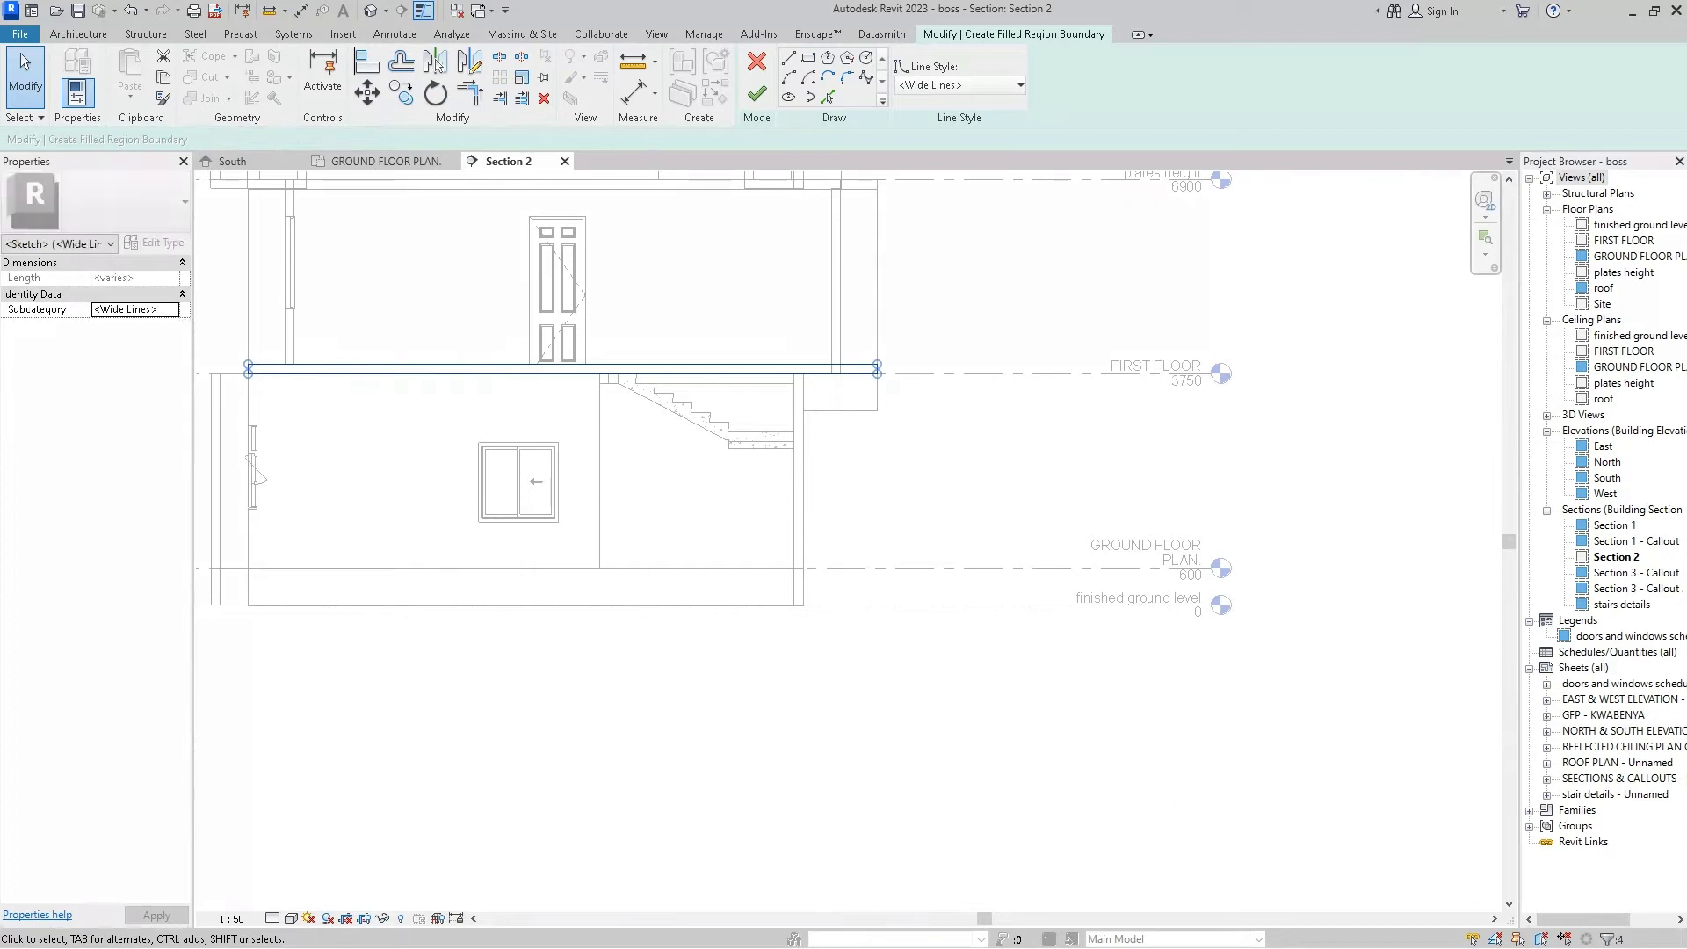
pyautogui.click(957, 84)
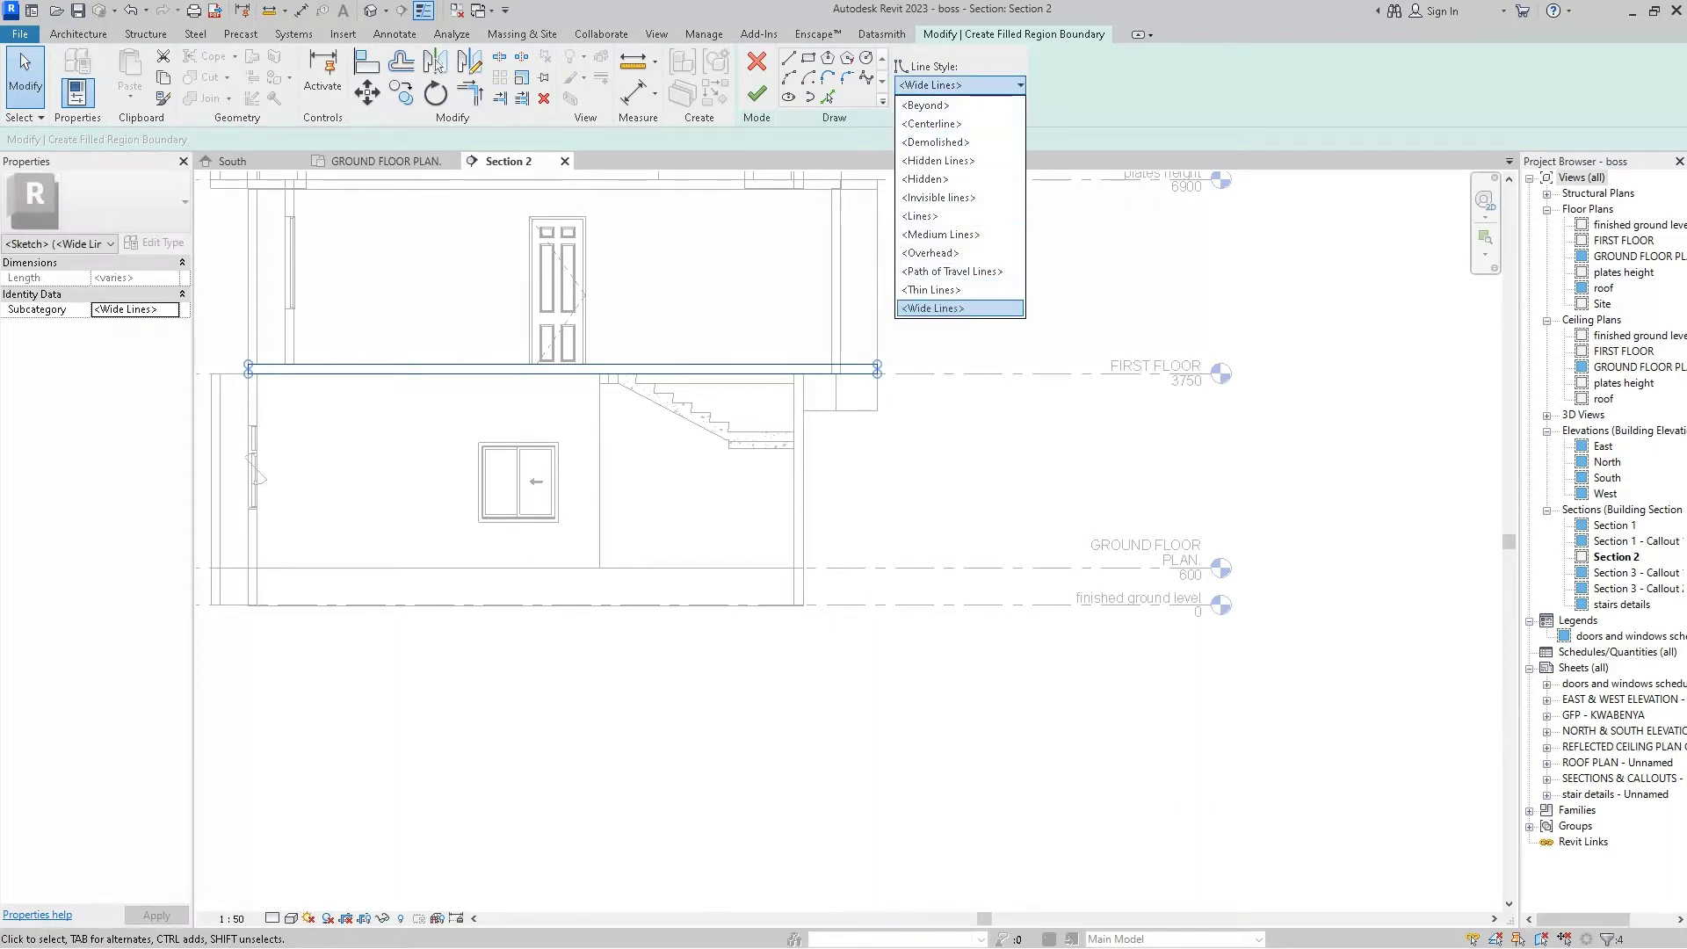
pyautogui.click(960, 307)
pyautogui.press('Escape')
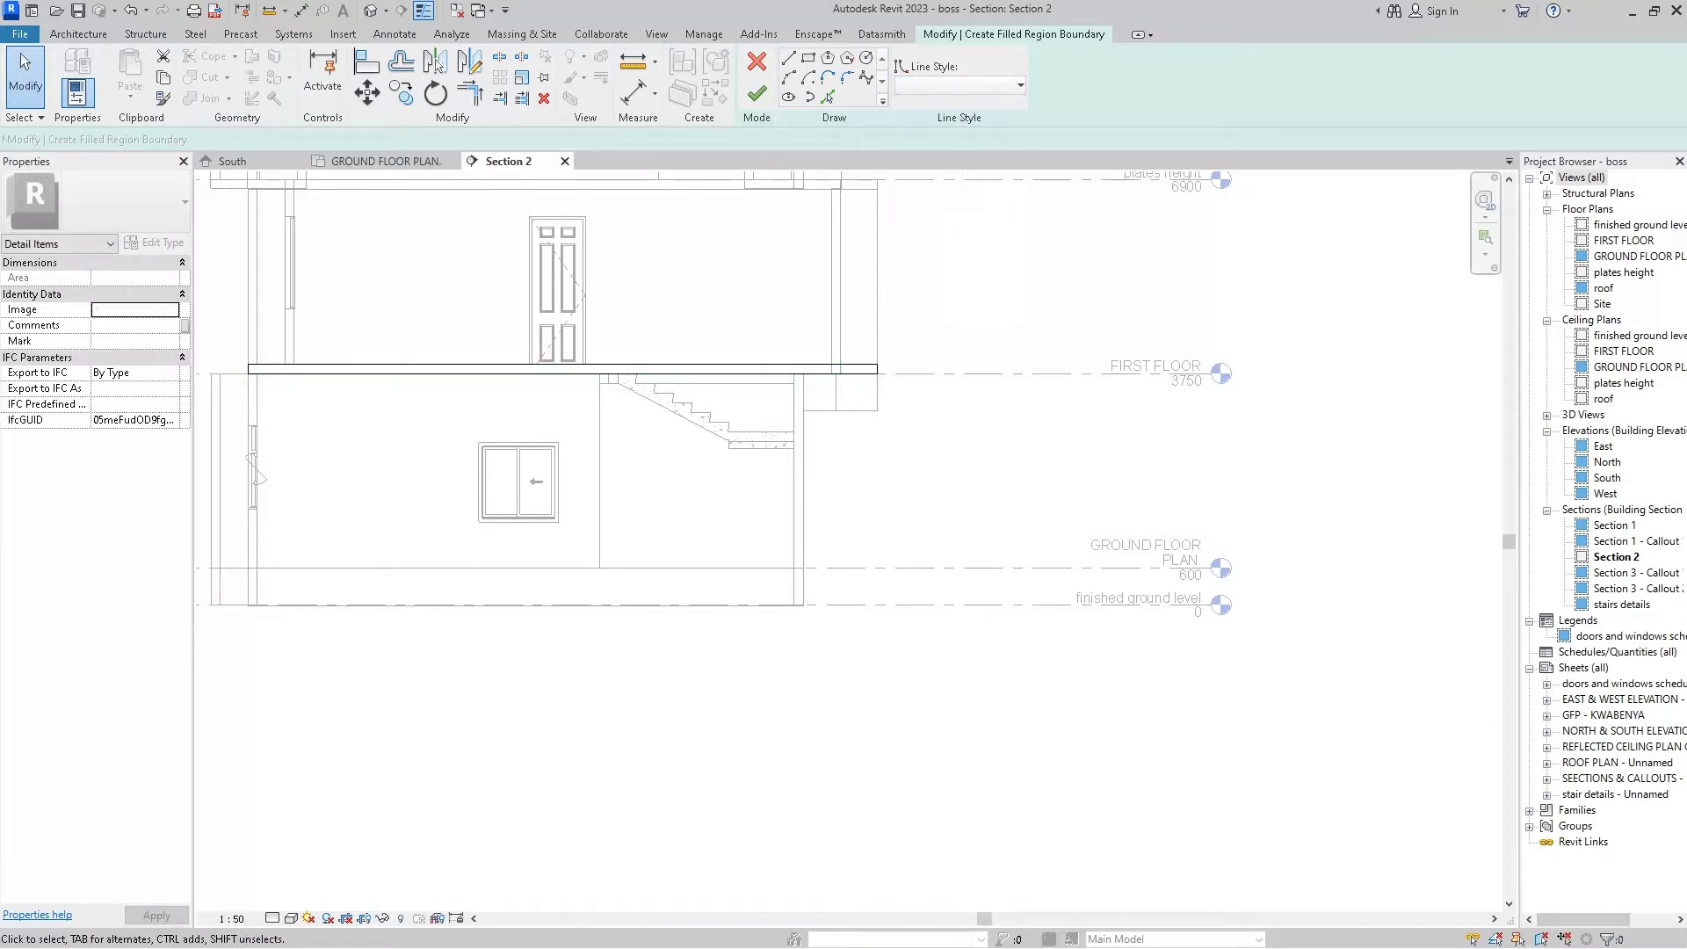
pyautogui.scroll(2, 202, 382)
pyautogui.scroll(2, 232, 361)
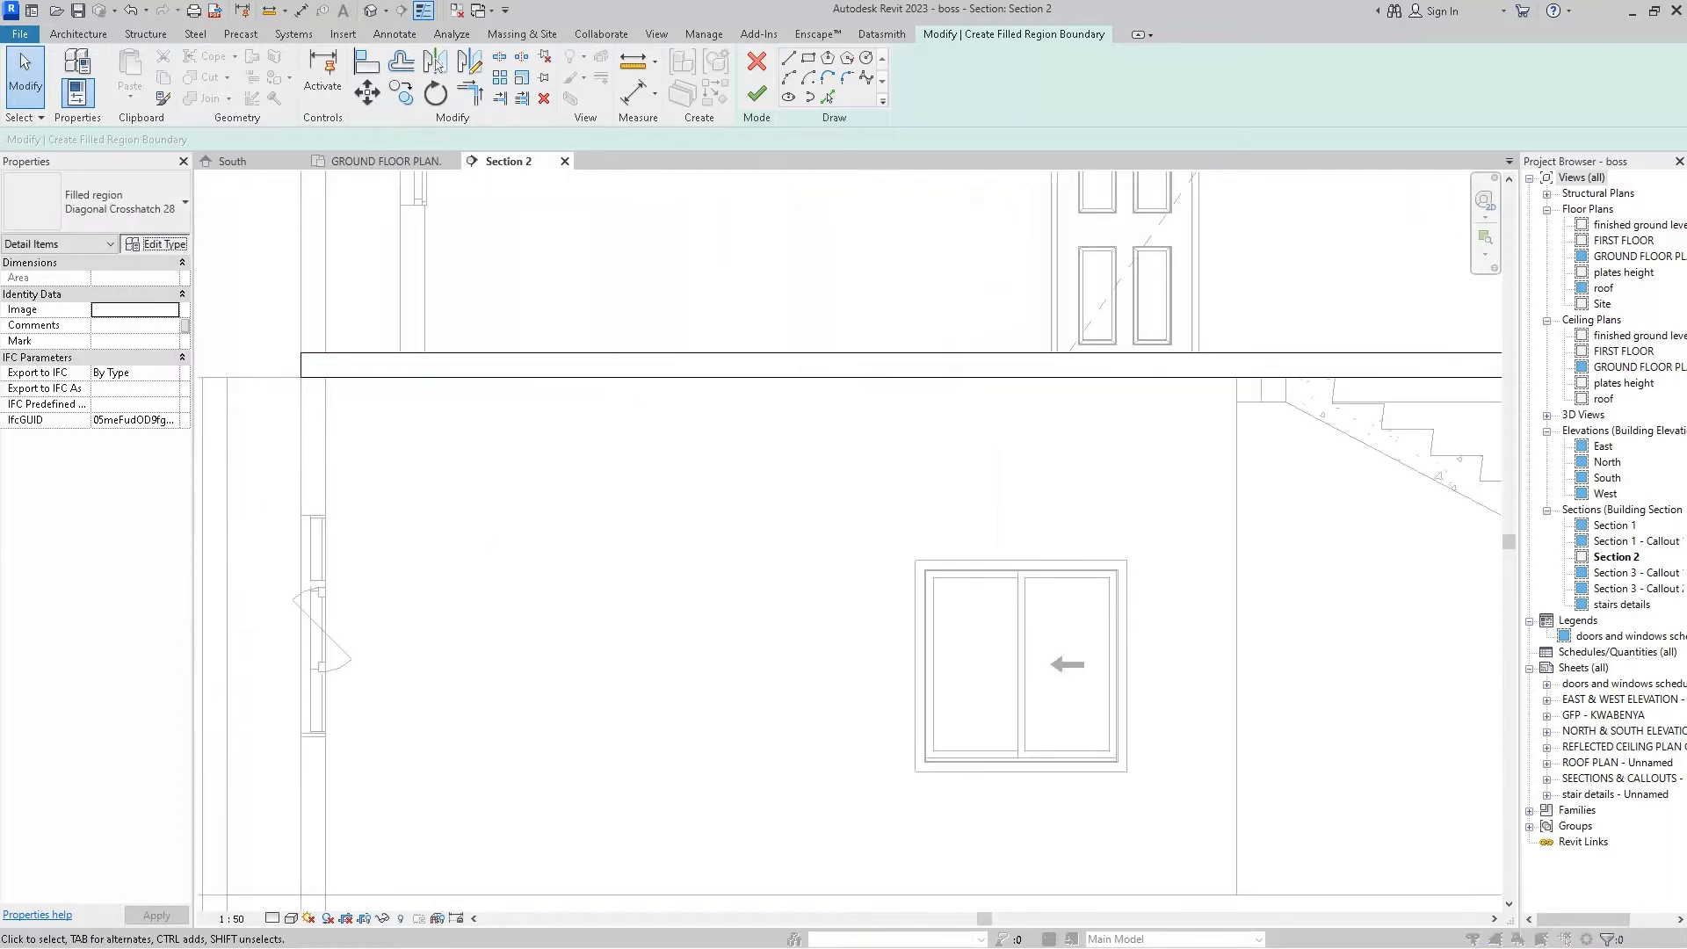
# - Create filled region type Diagonal Crosshatch 29 with a Concrete foreground fill pattern
pyautogui.click(155, 242)
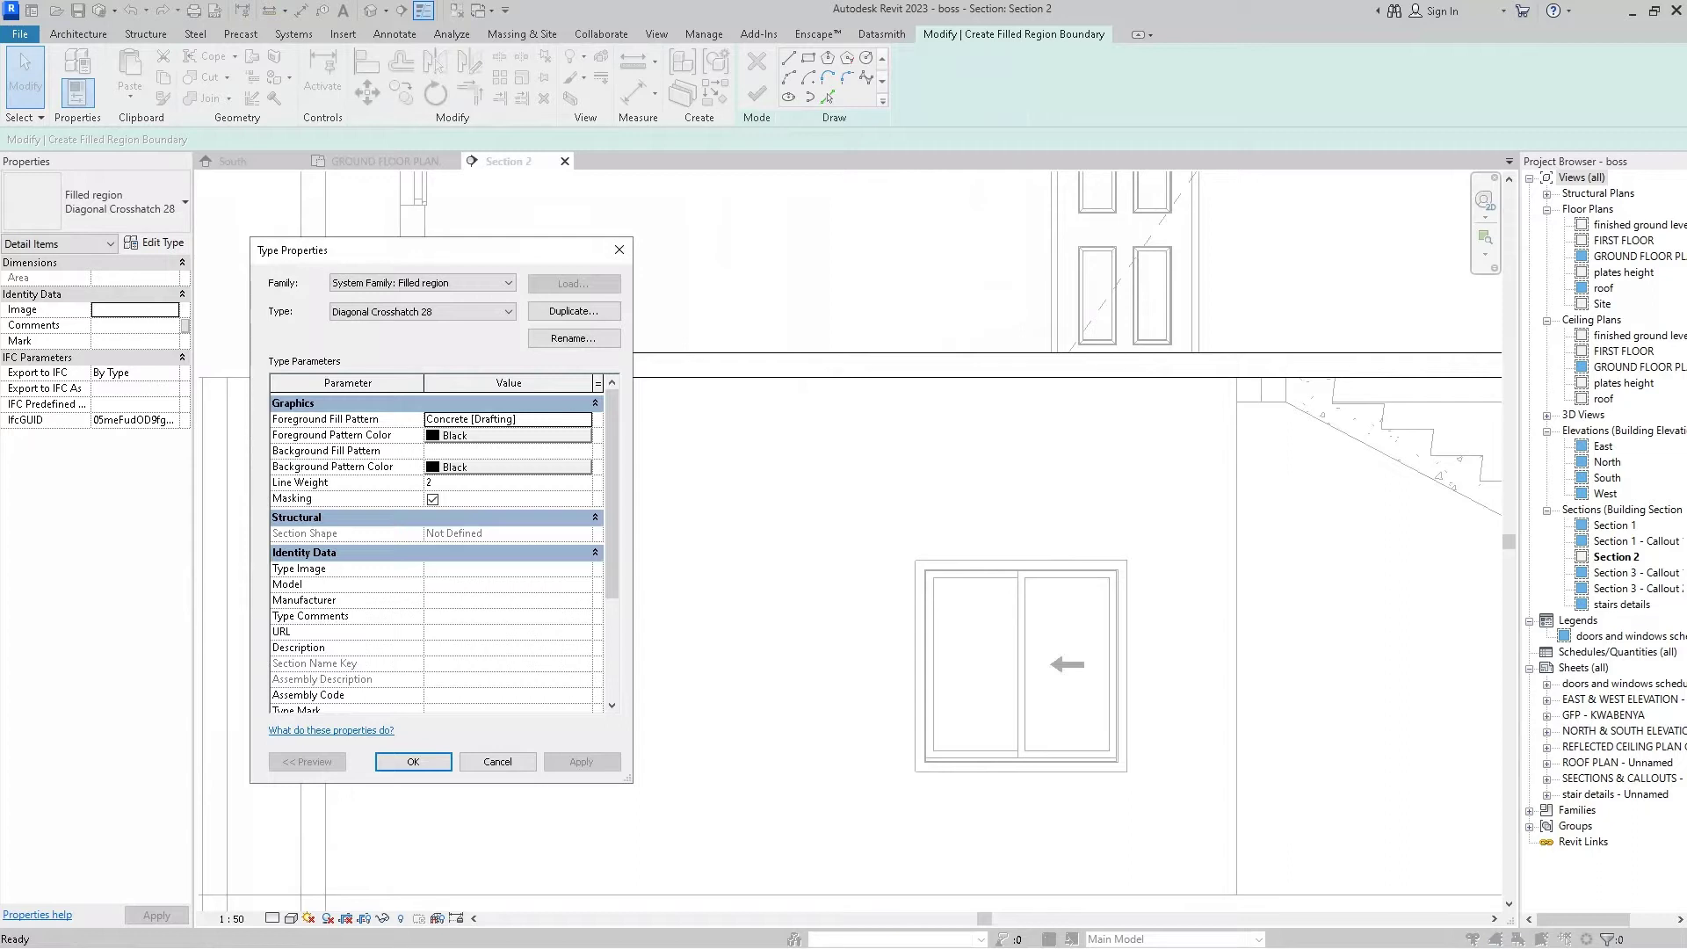
pyautogui.click(574, 311)
pyautogui.press('Return')
pyautogui.click(585, 419)
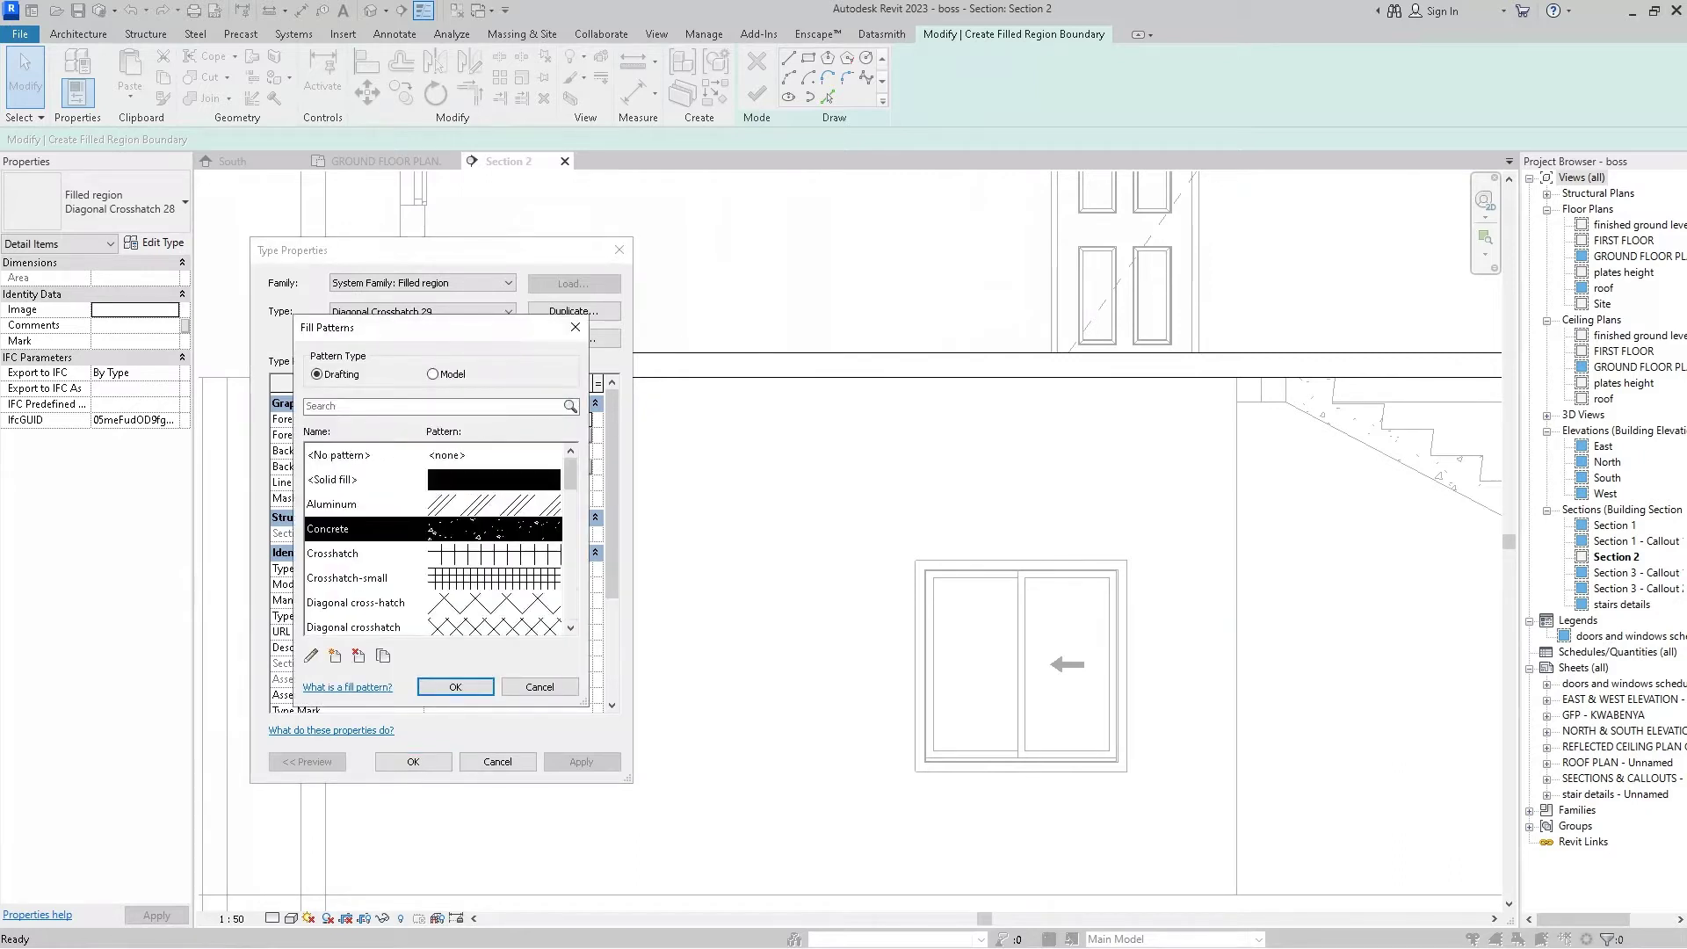
pyautogui.press('Return')
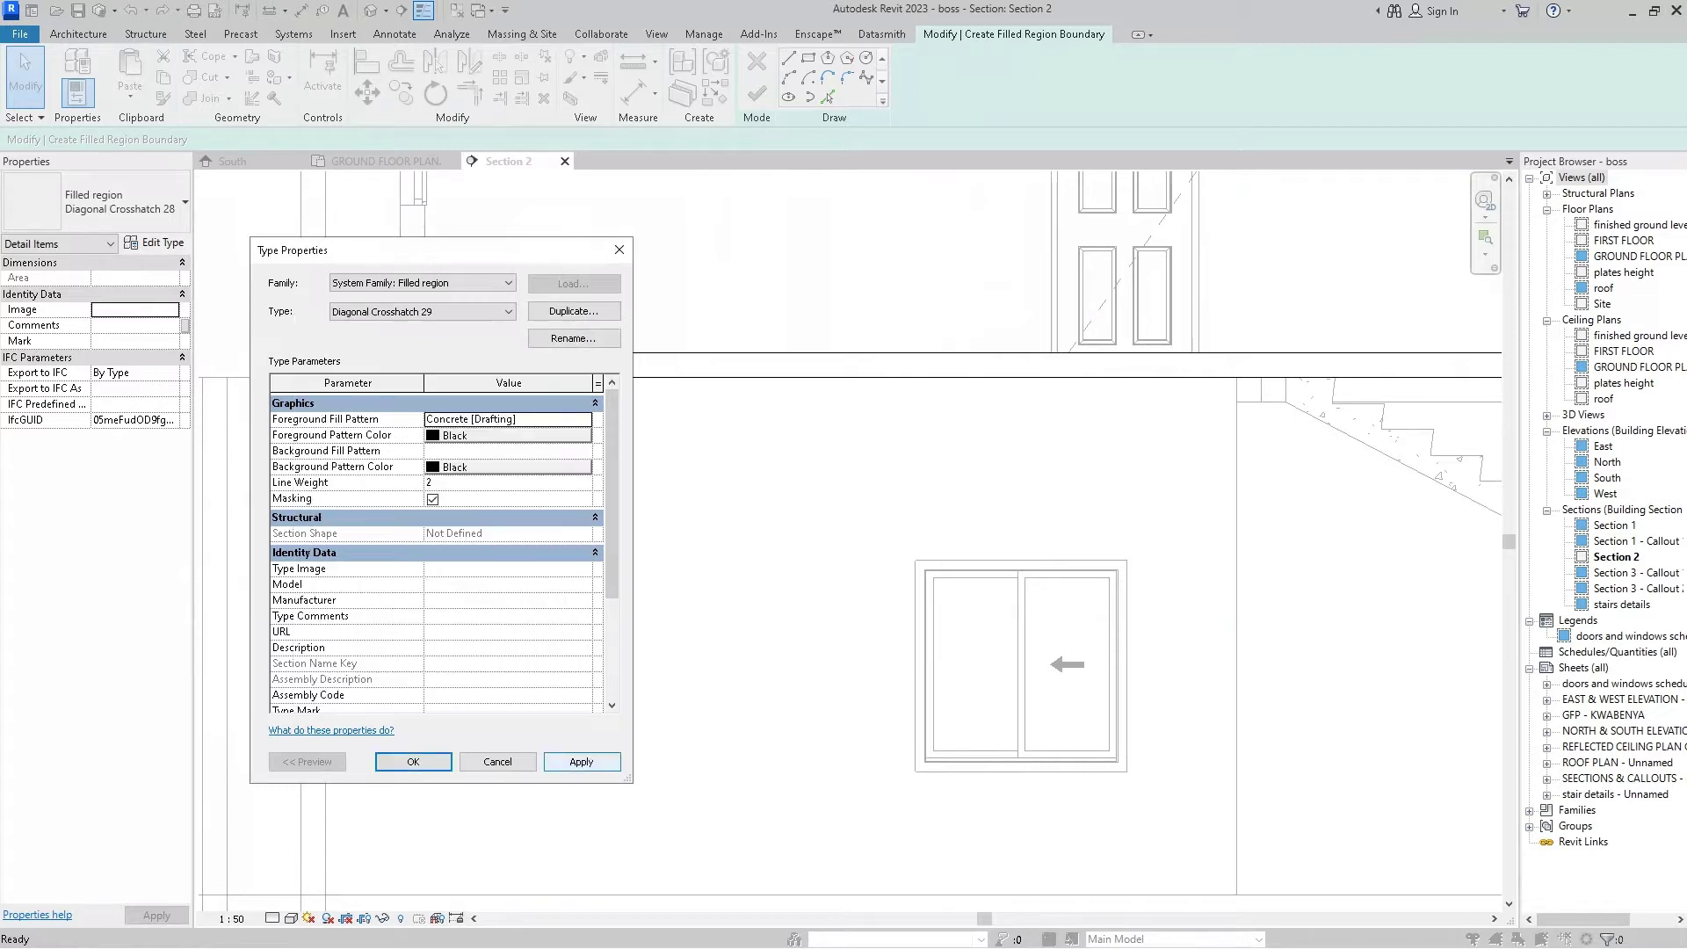
pyautogui.click(413, 761)
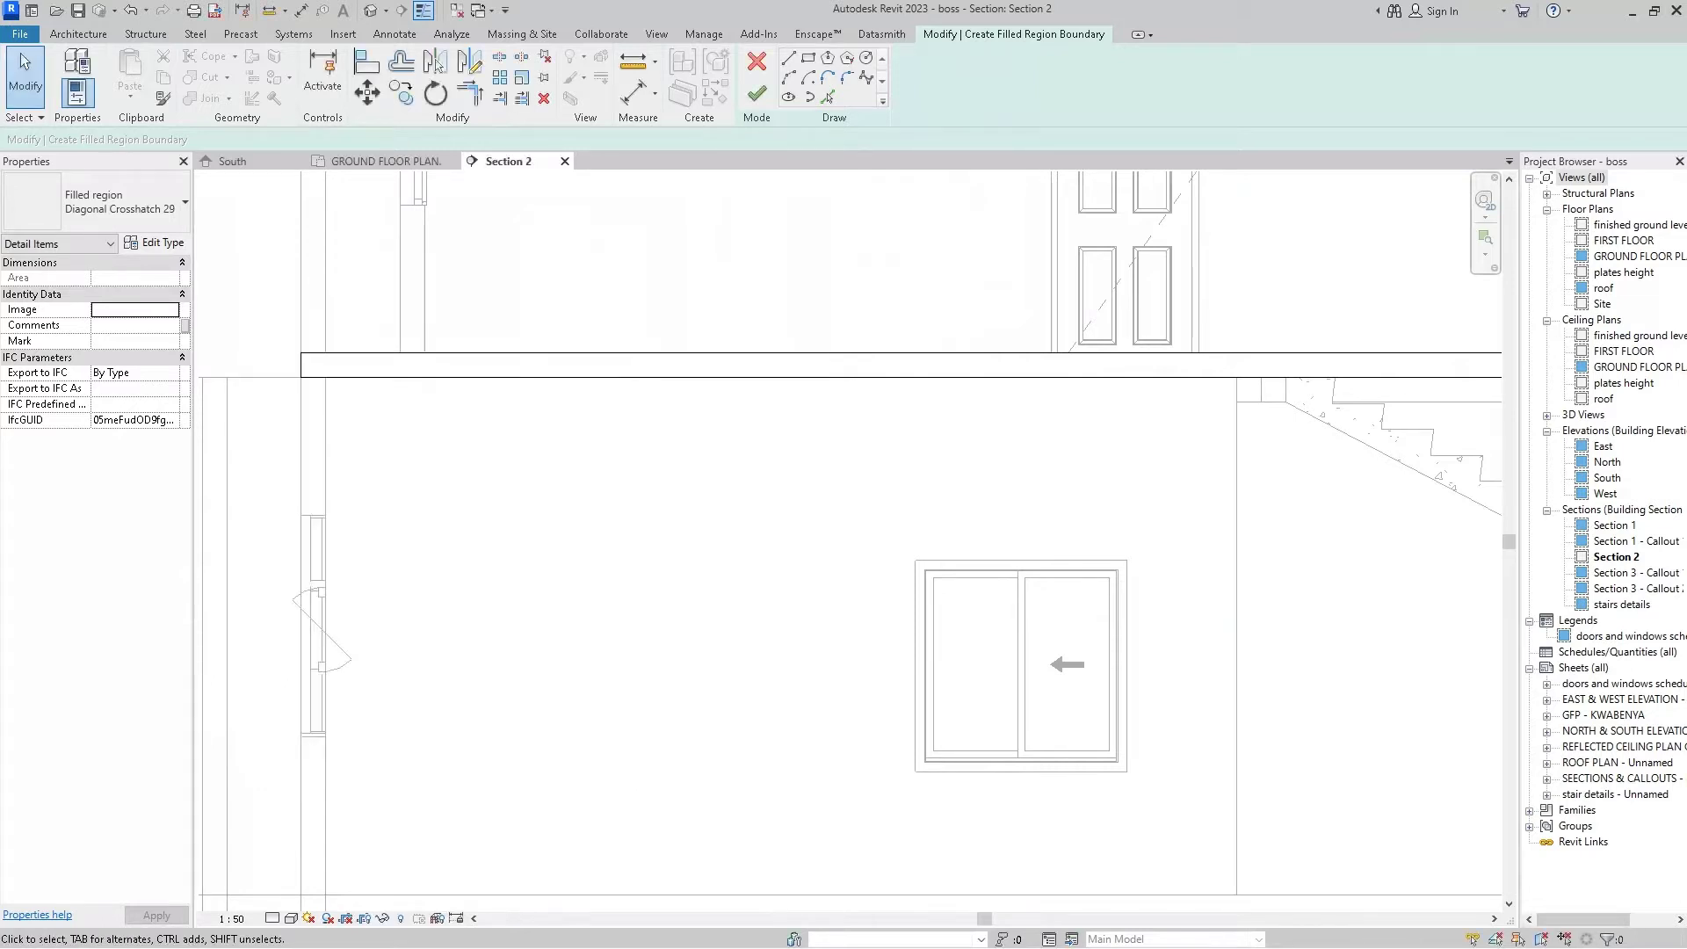
# - Finish the slab filled region sketch and deselect the new region
pyautogui.scroll(-4, 369, 448)
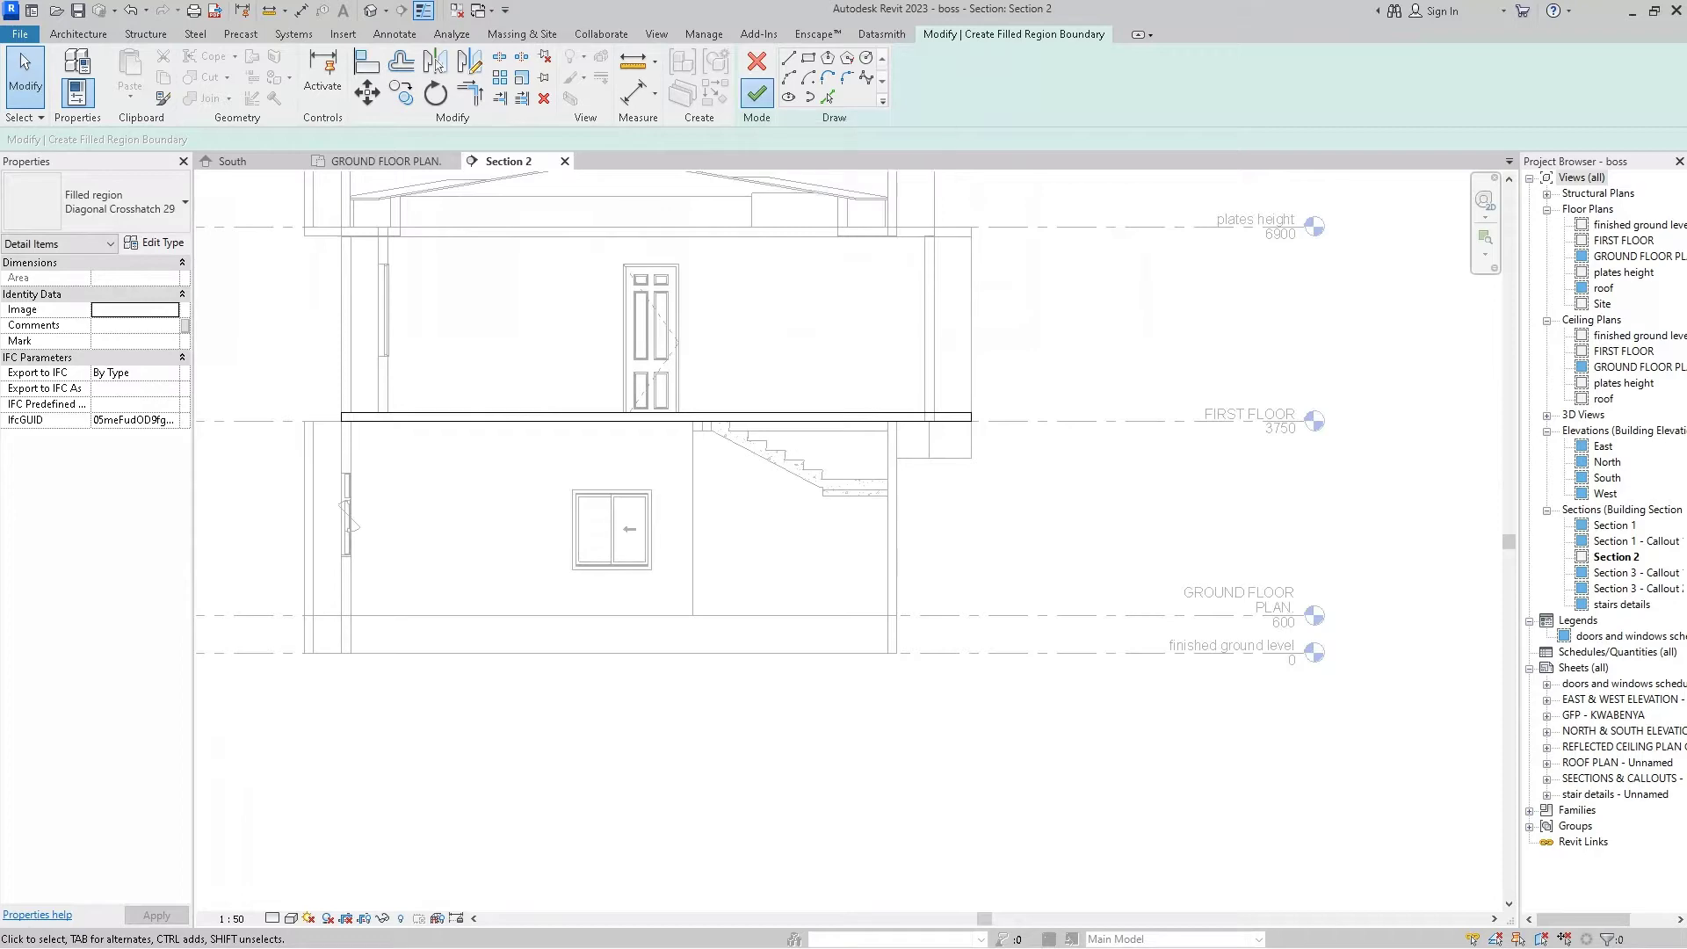
pyautogui.press('Escape')
pyautogui.scroll(2, 418, 426)
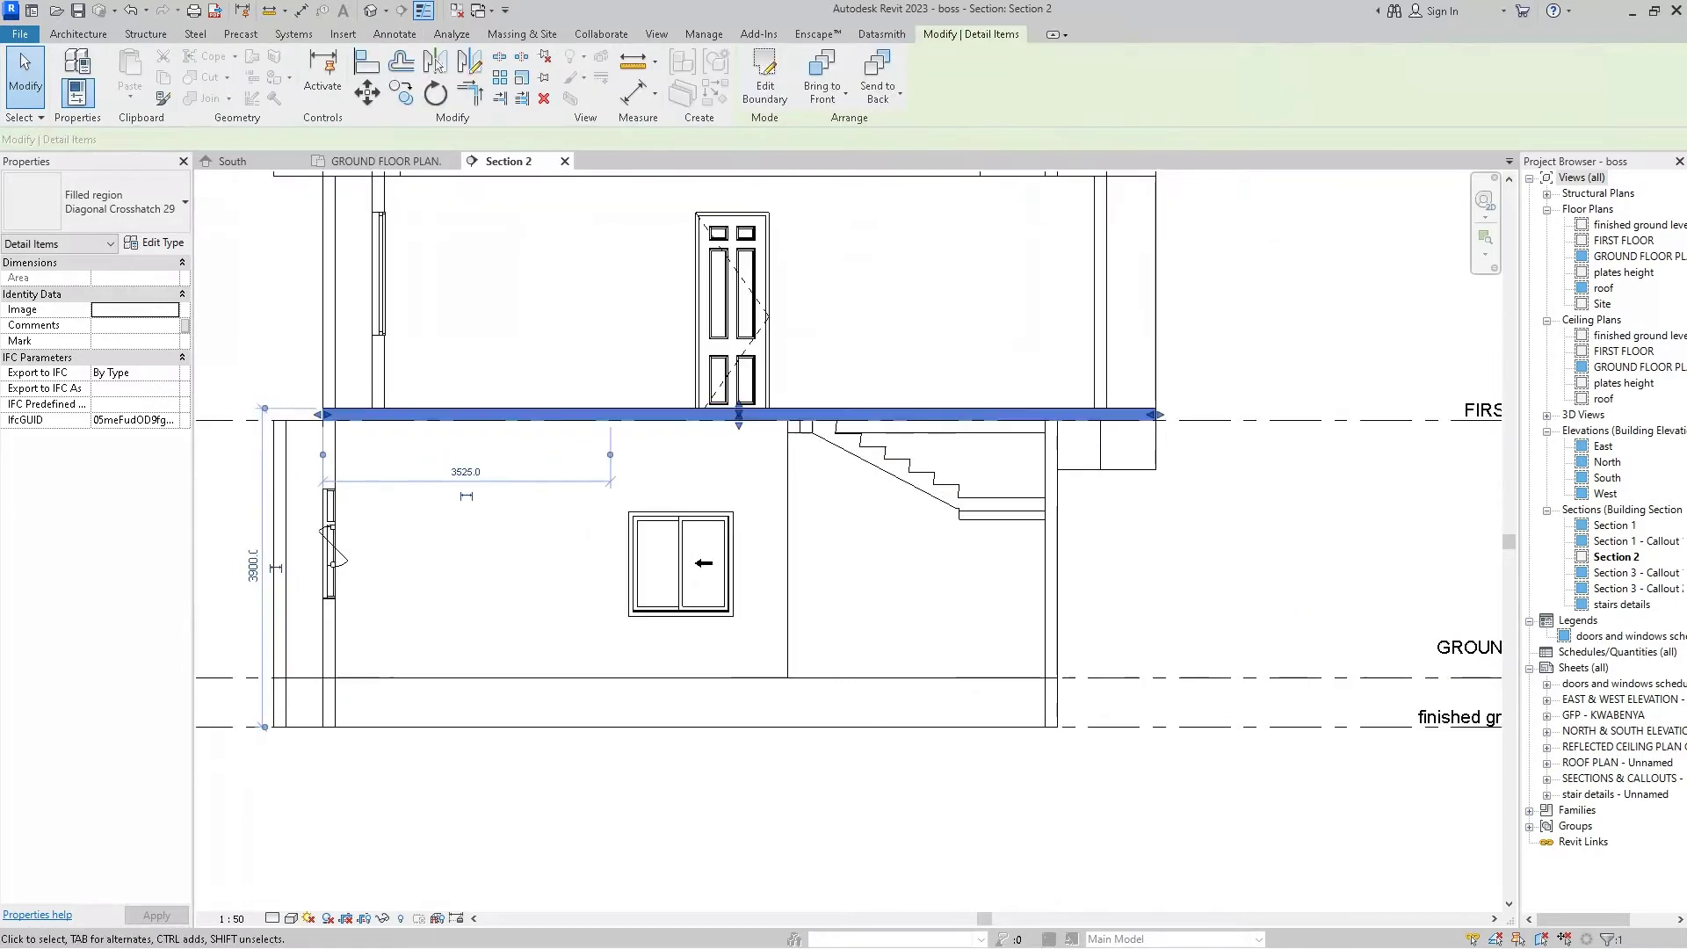
pyautogui.press('Escape')
pyautogui.scroll(-3, 773, 492)
pyautogui.scroll(1, 773, 492)
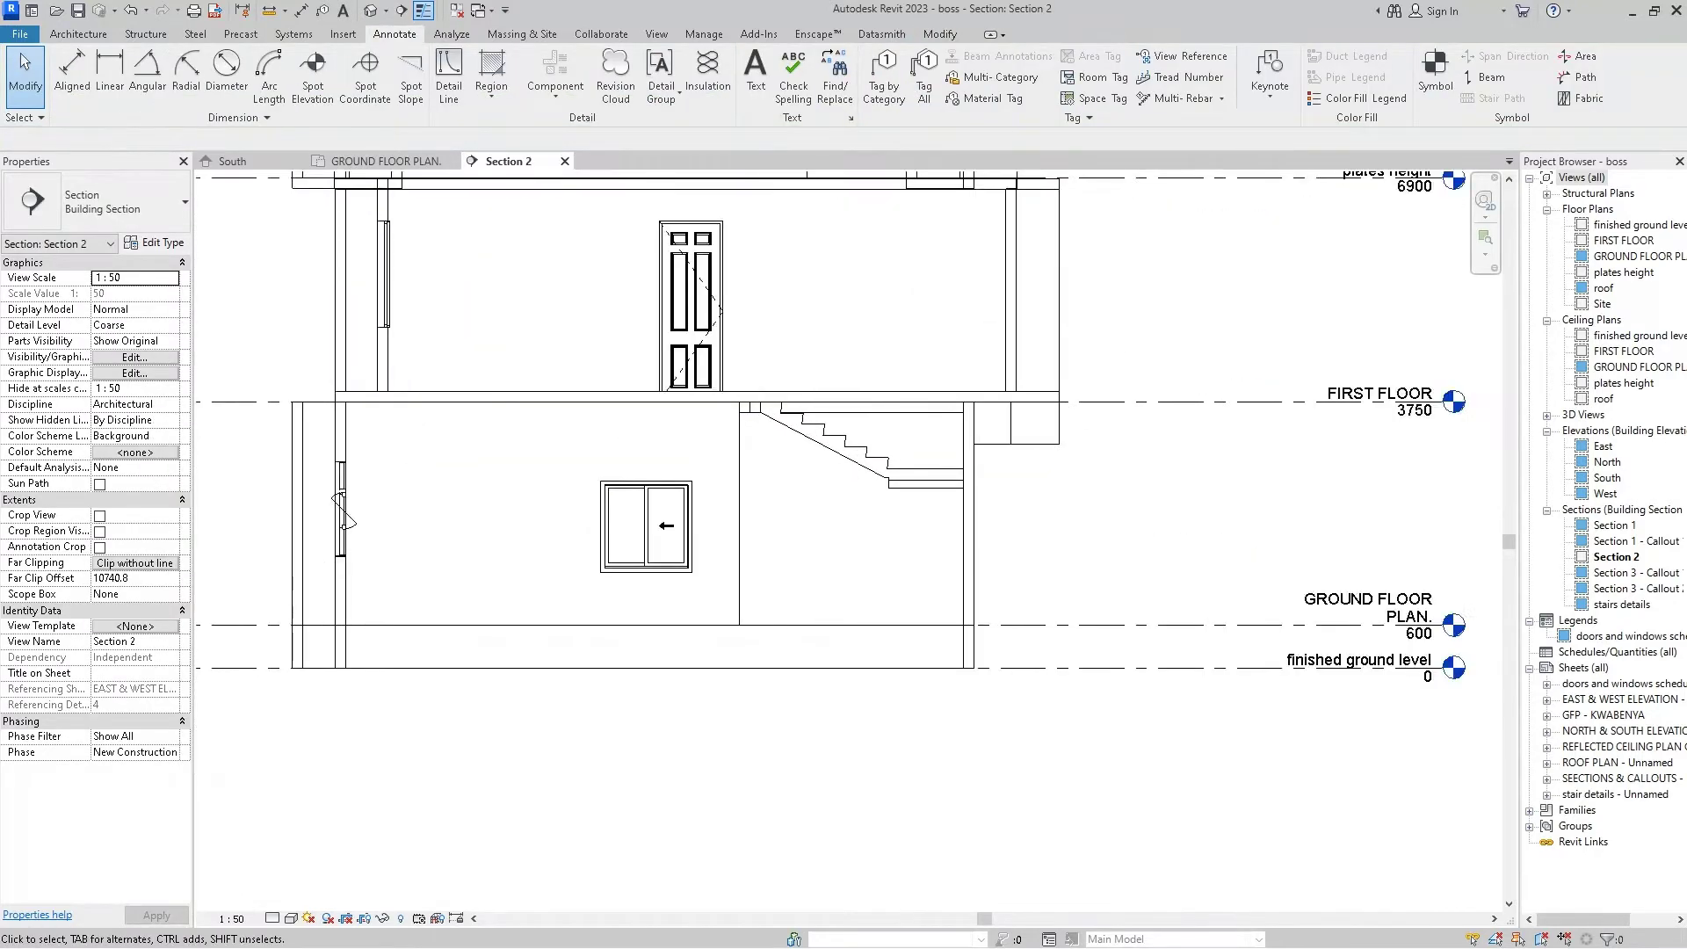
pyautogui.scroll(2, 773, 492)
pyautogui.scroll(1, 773, 492)
pyautogui.scroll(-2, 878, 632)
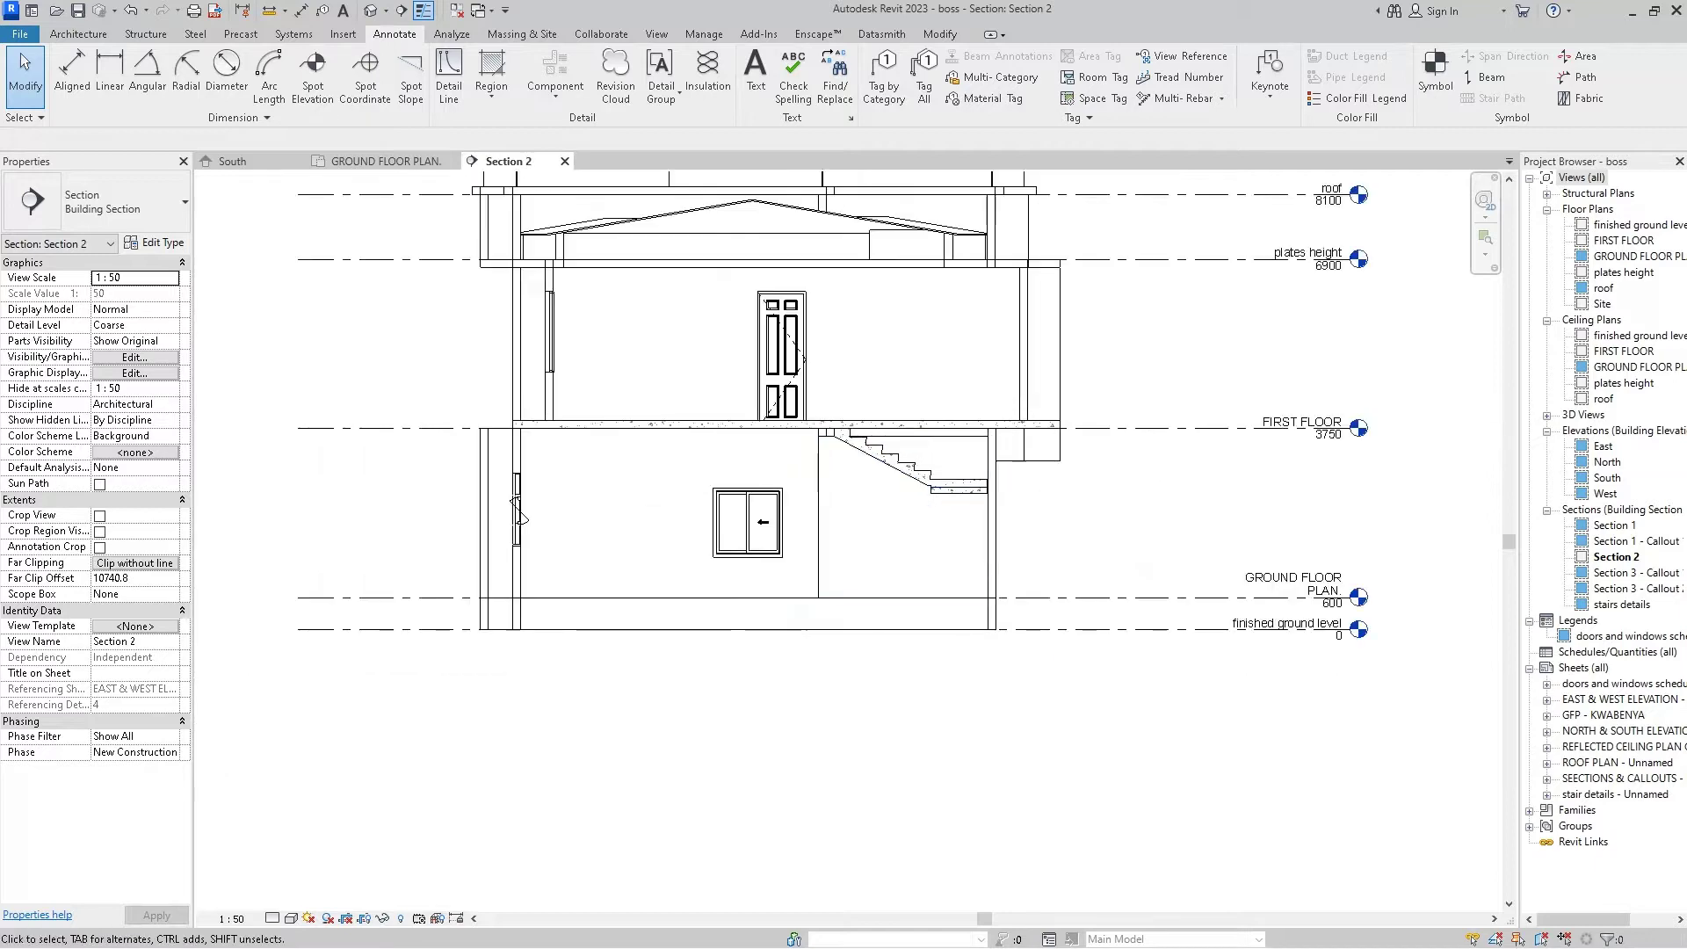
pyautogui.scroll(1, 879, 633)
pyautogui.scroll(2, 879, 632)
pyautogui.scroll(2, 425, 535)
pyautogui.scroll(-1, 396, 571)
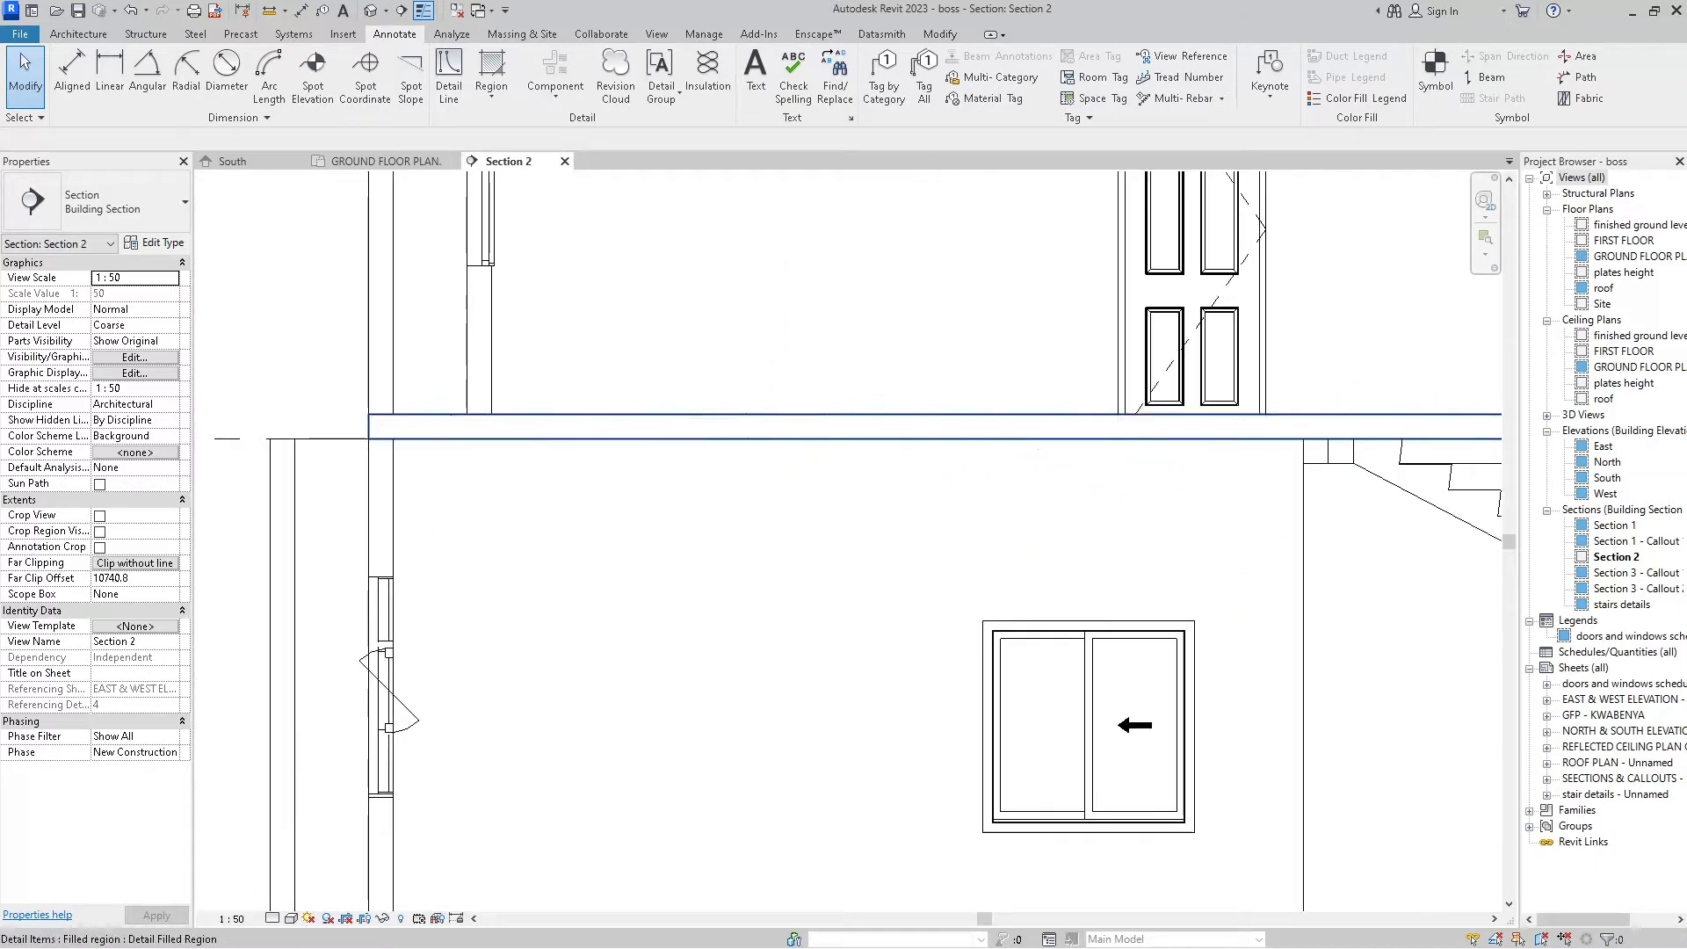
pyautogui.scroll(-1, 378, 598)
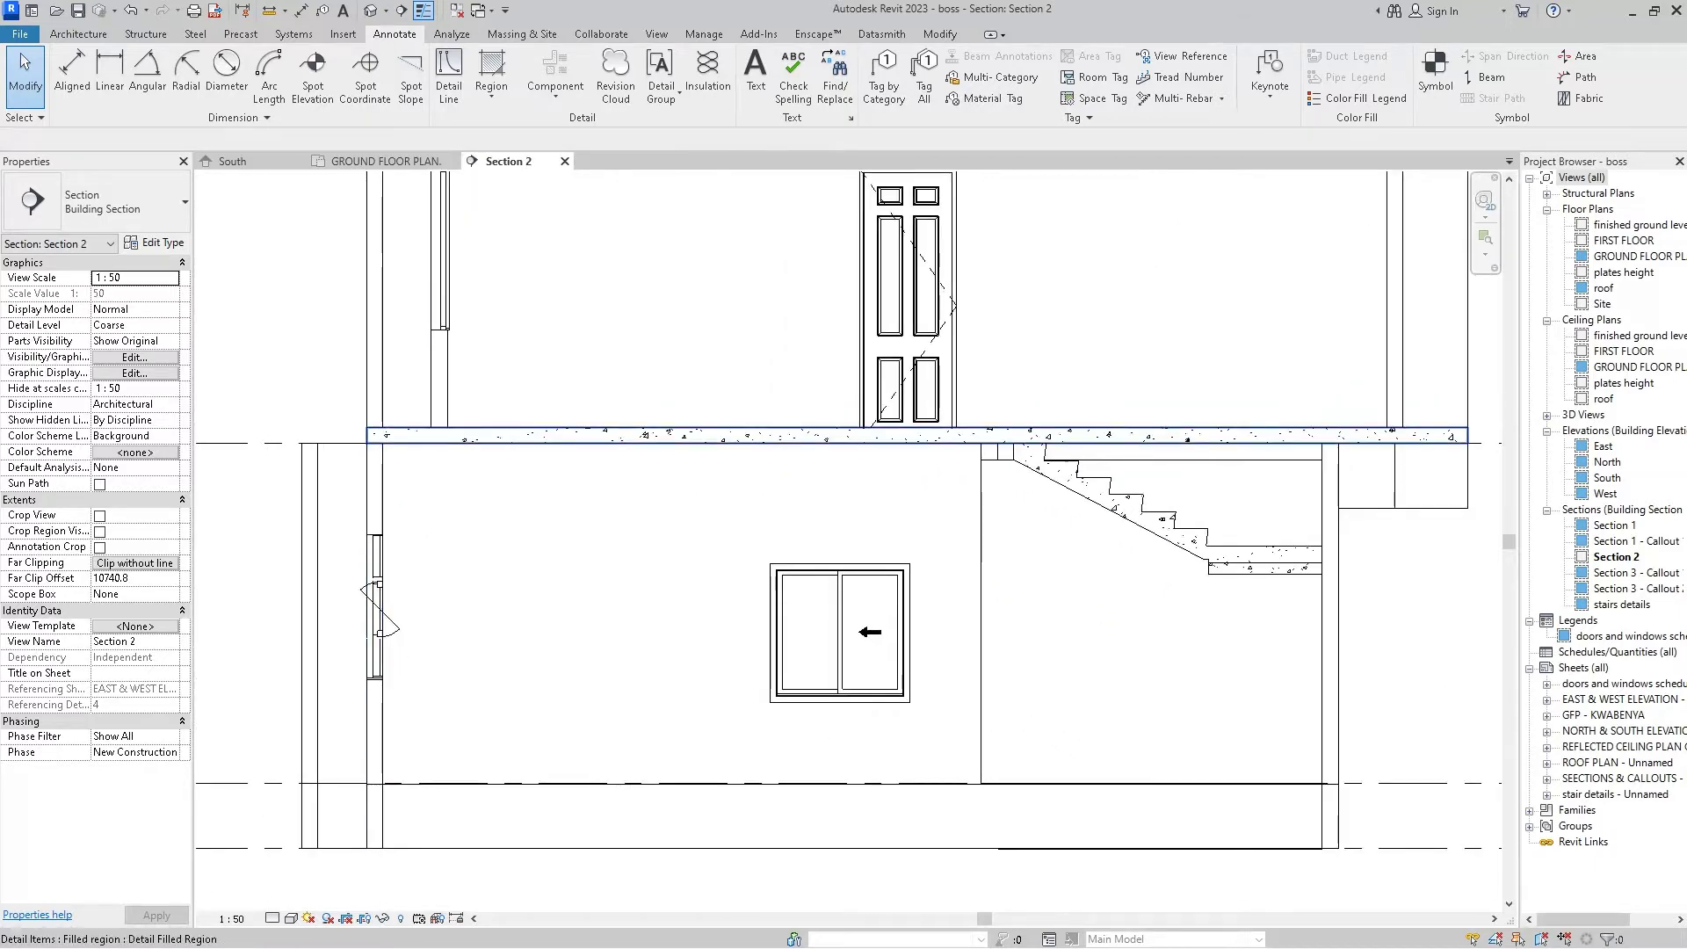
# - Change the Diagonal Crosshatch 29 type's boundary line weight to 4 for the slab region
pyautogui.click(413, 435)
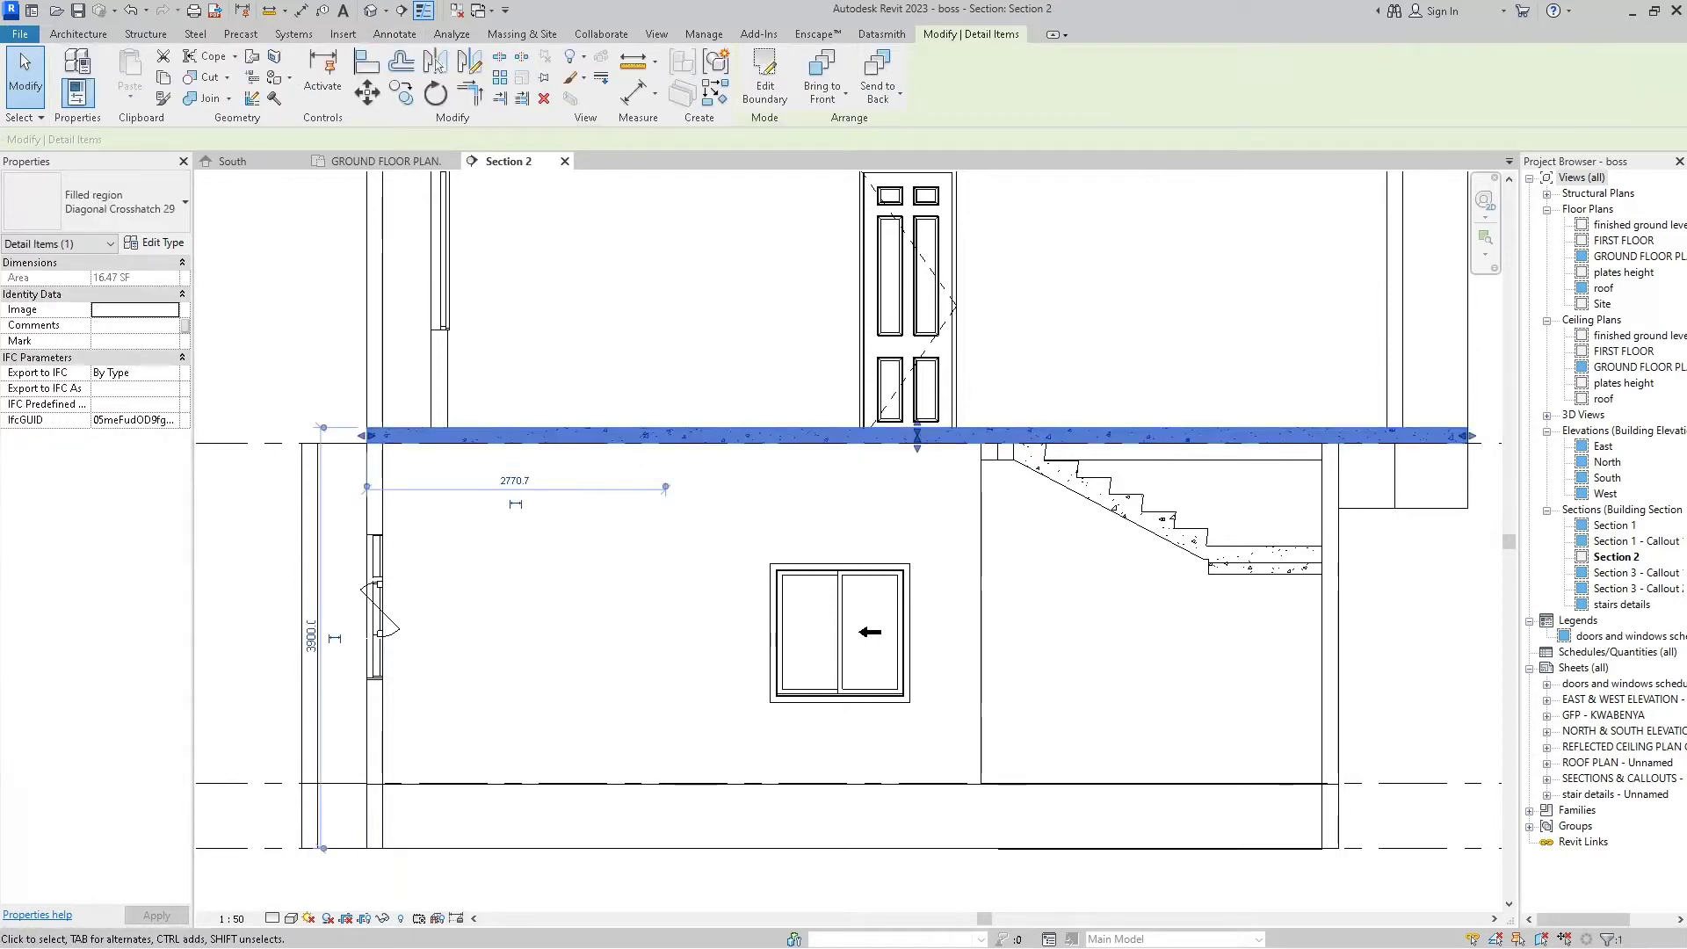
pyautogui.click(155, 244)
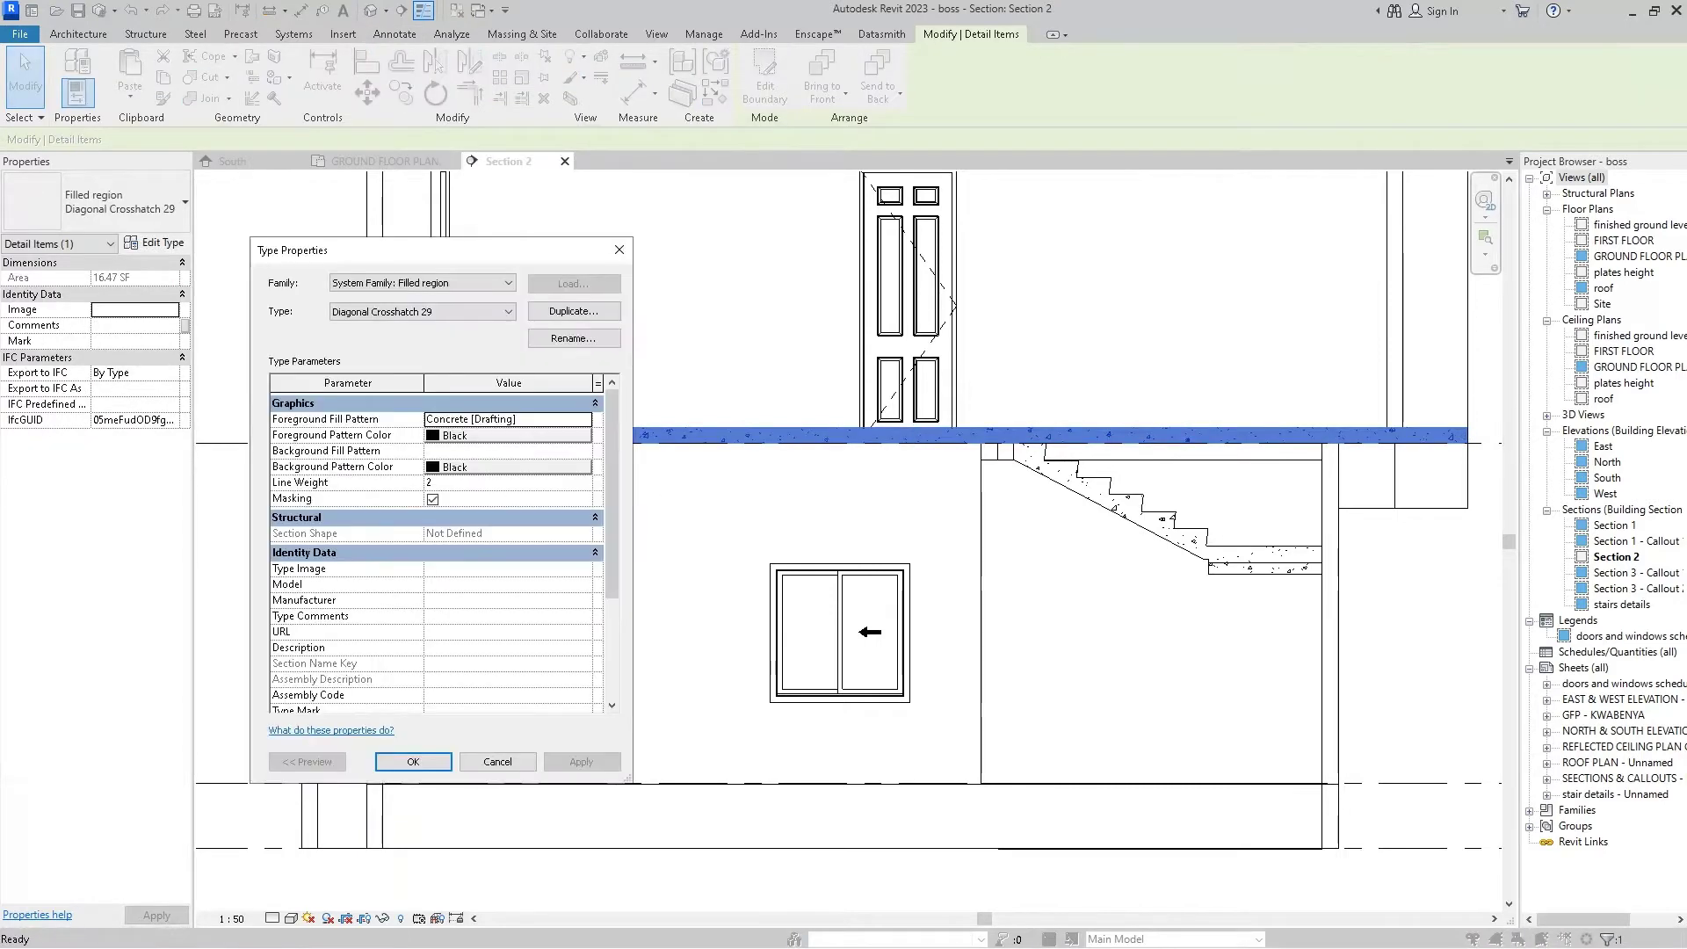
pyautogui.press('Tab')
pyautogui.press('Tab')
pyautogui.press('Tab')
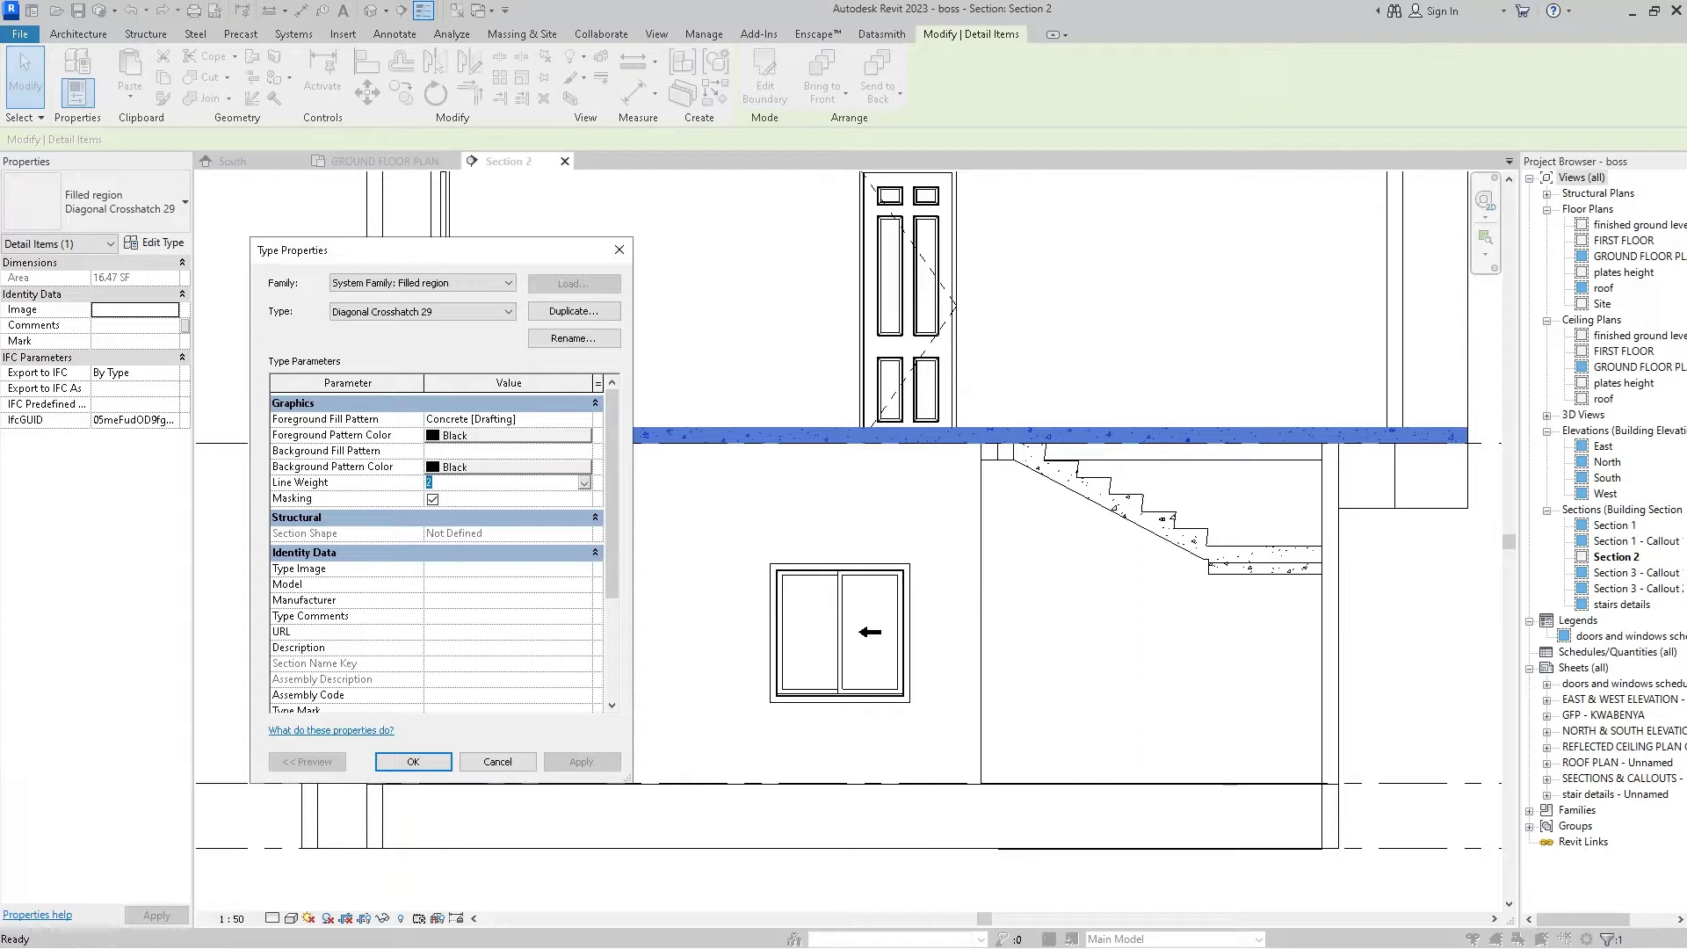
pyautogui.write('4')
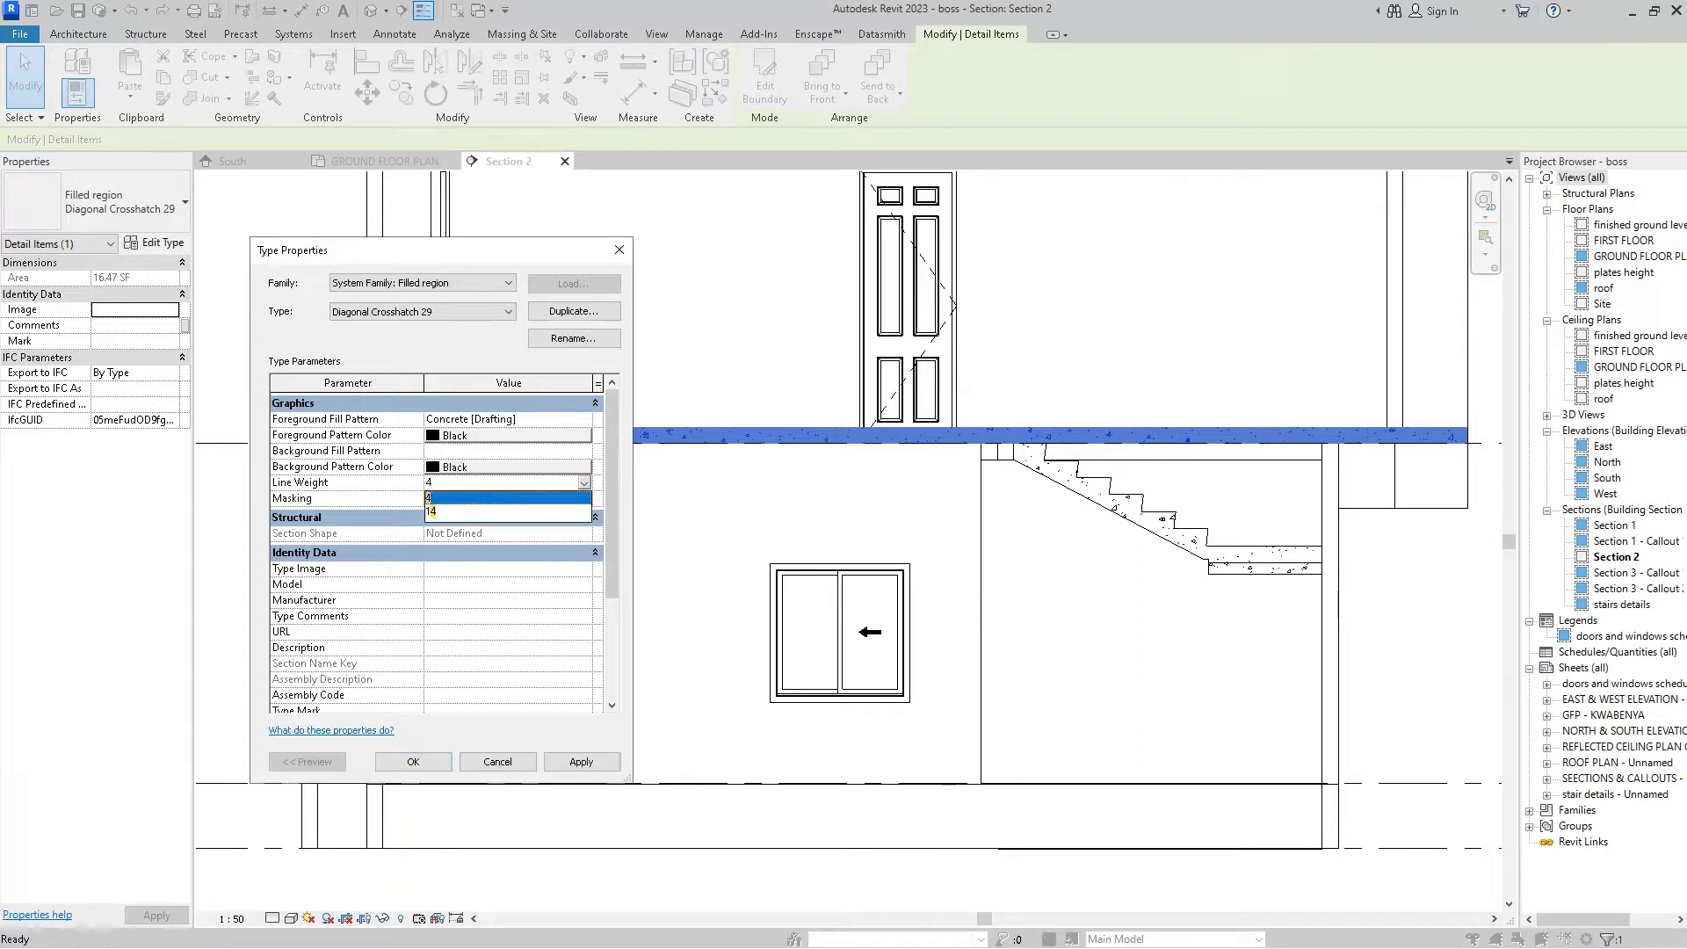
pyautogui.press('Tab')
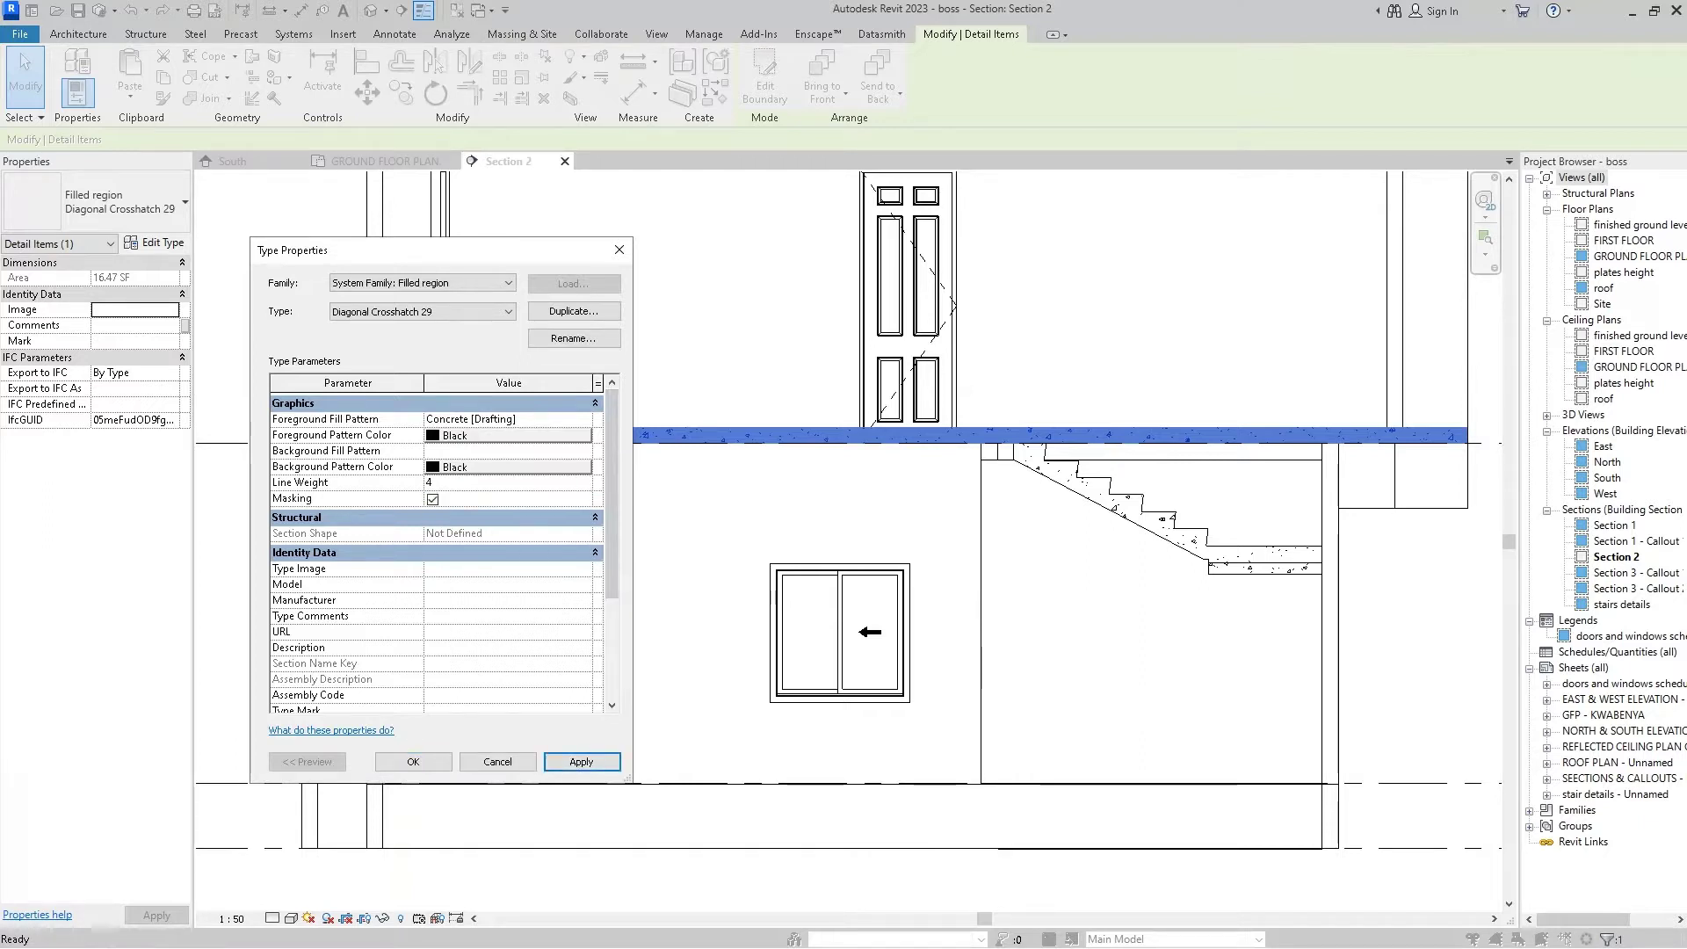
pyautogui.press('Return')
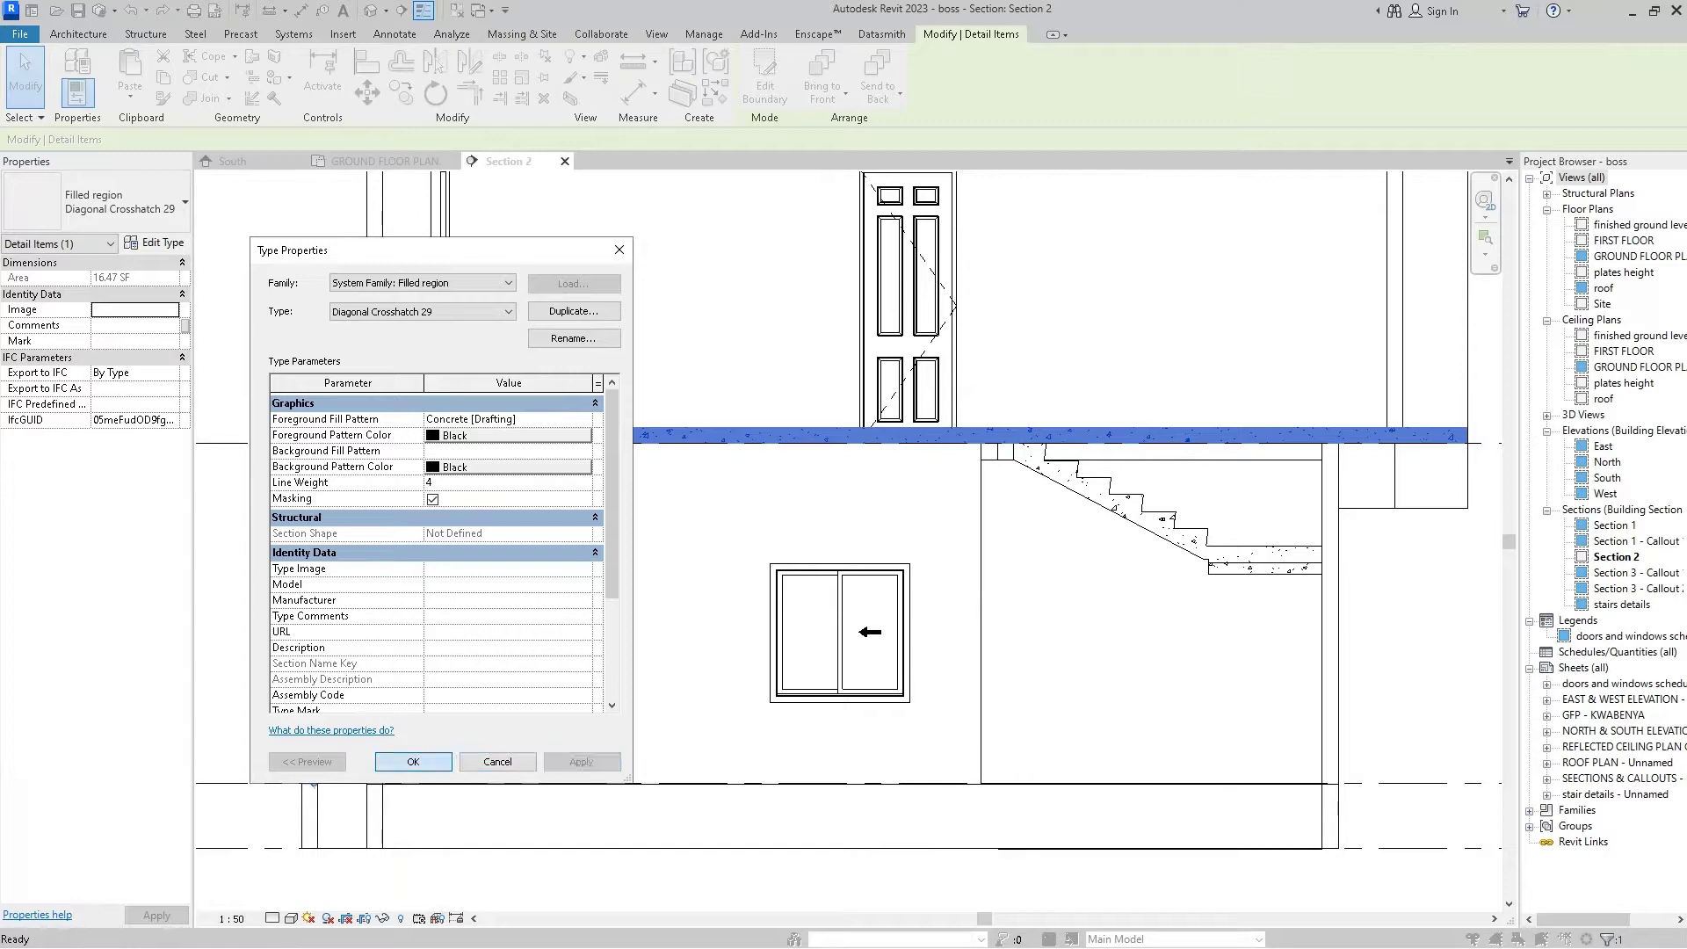
pyautogui.press('Return')
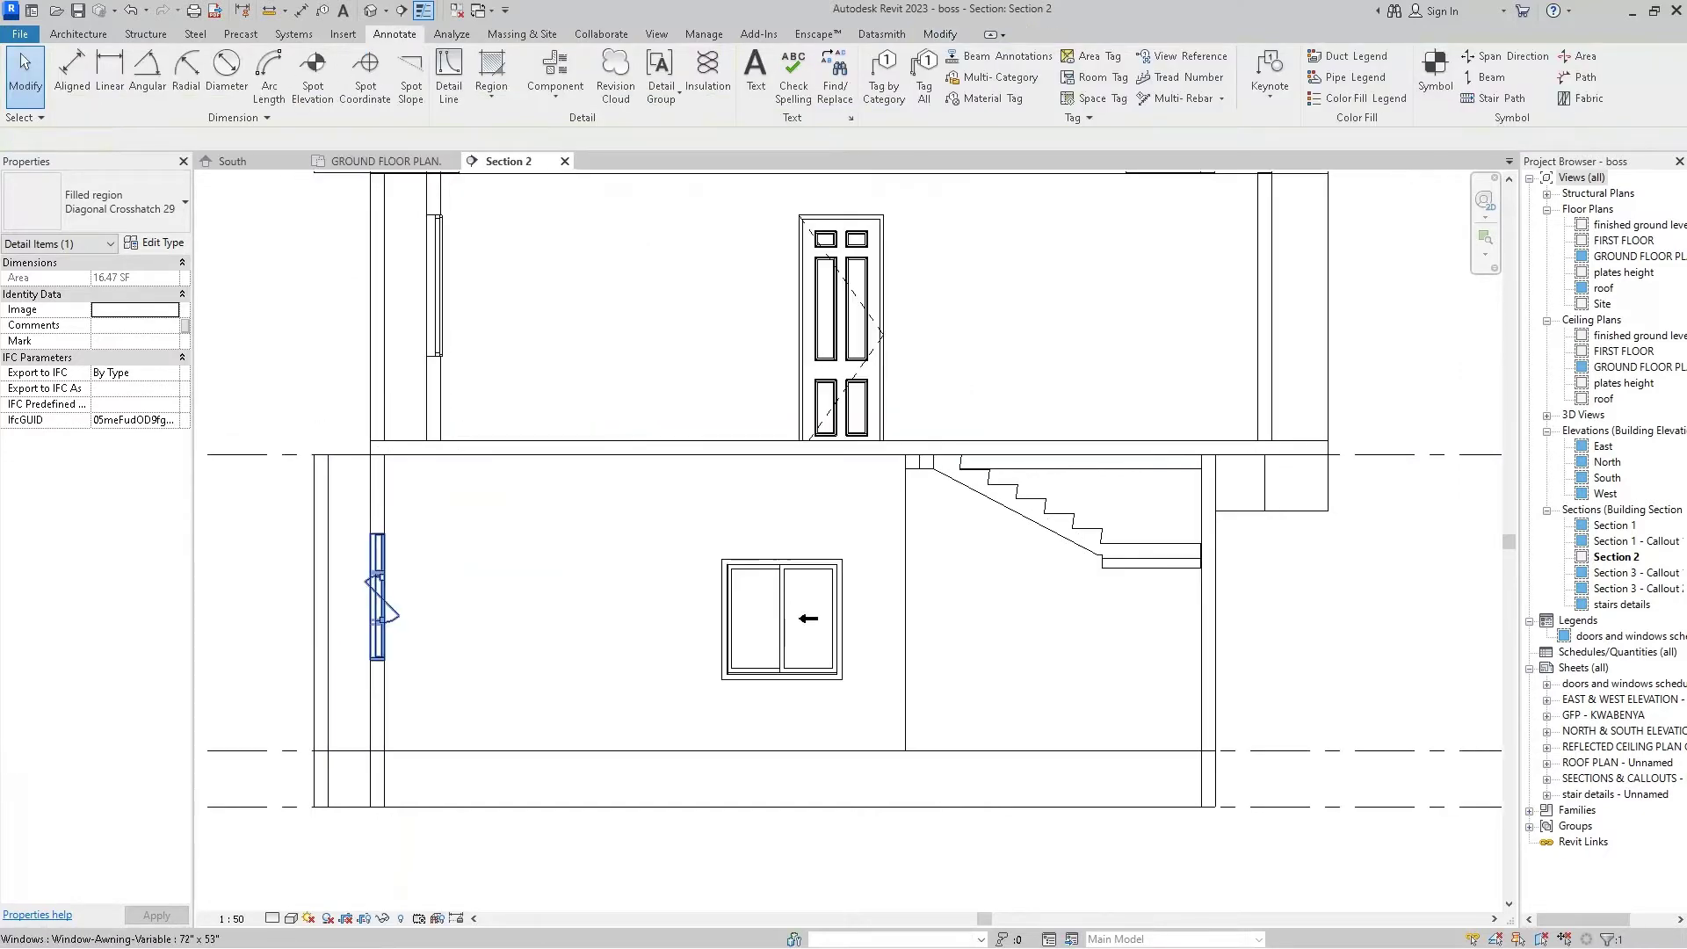
# - Deselect the slab region and zoom in on the ground floor of Section 2
pyautogui.press('Escape')
pyautogui.scroll(-3, 615, 492)
pyautogui.scroll(2, 615, 492)
pyautogui.scroll(2, 614, 492)
pyautogui.scroll(2, 615, 492)
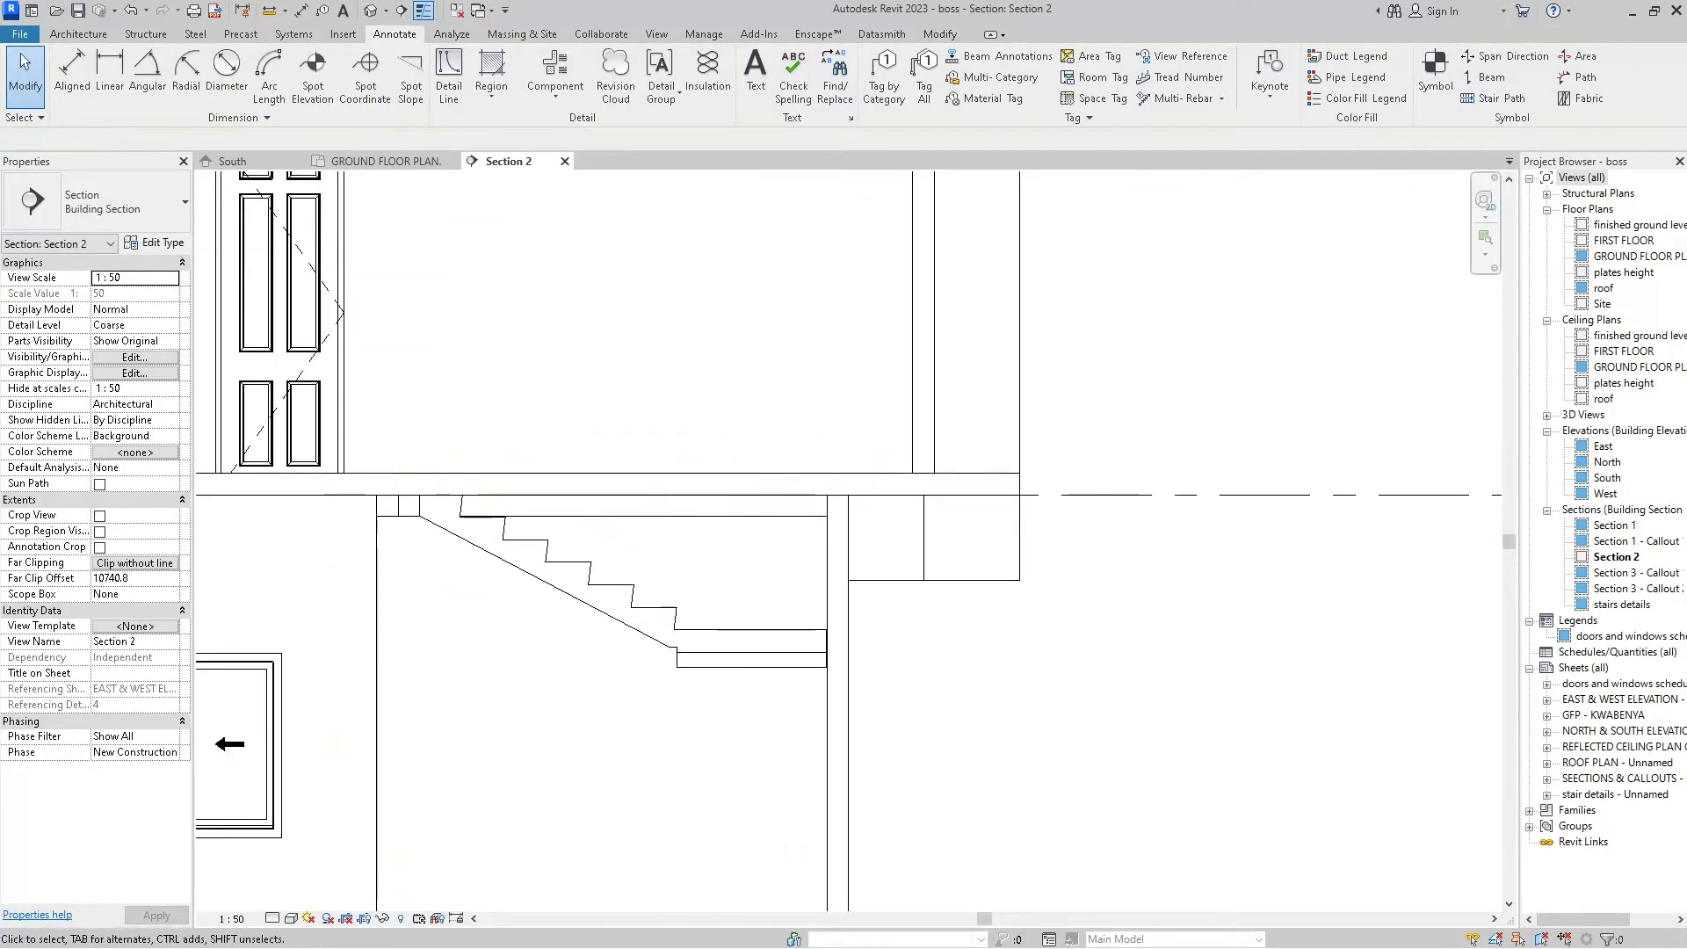
pyautogui.scroll(-3, 879, 615)
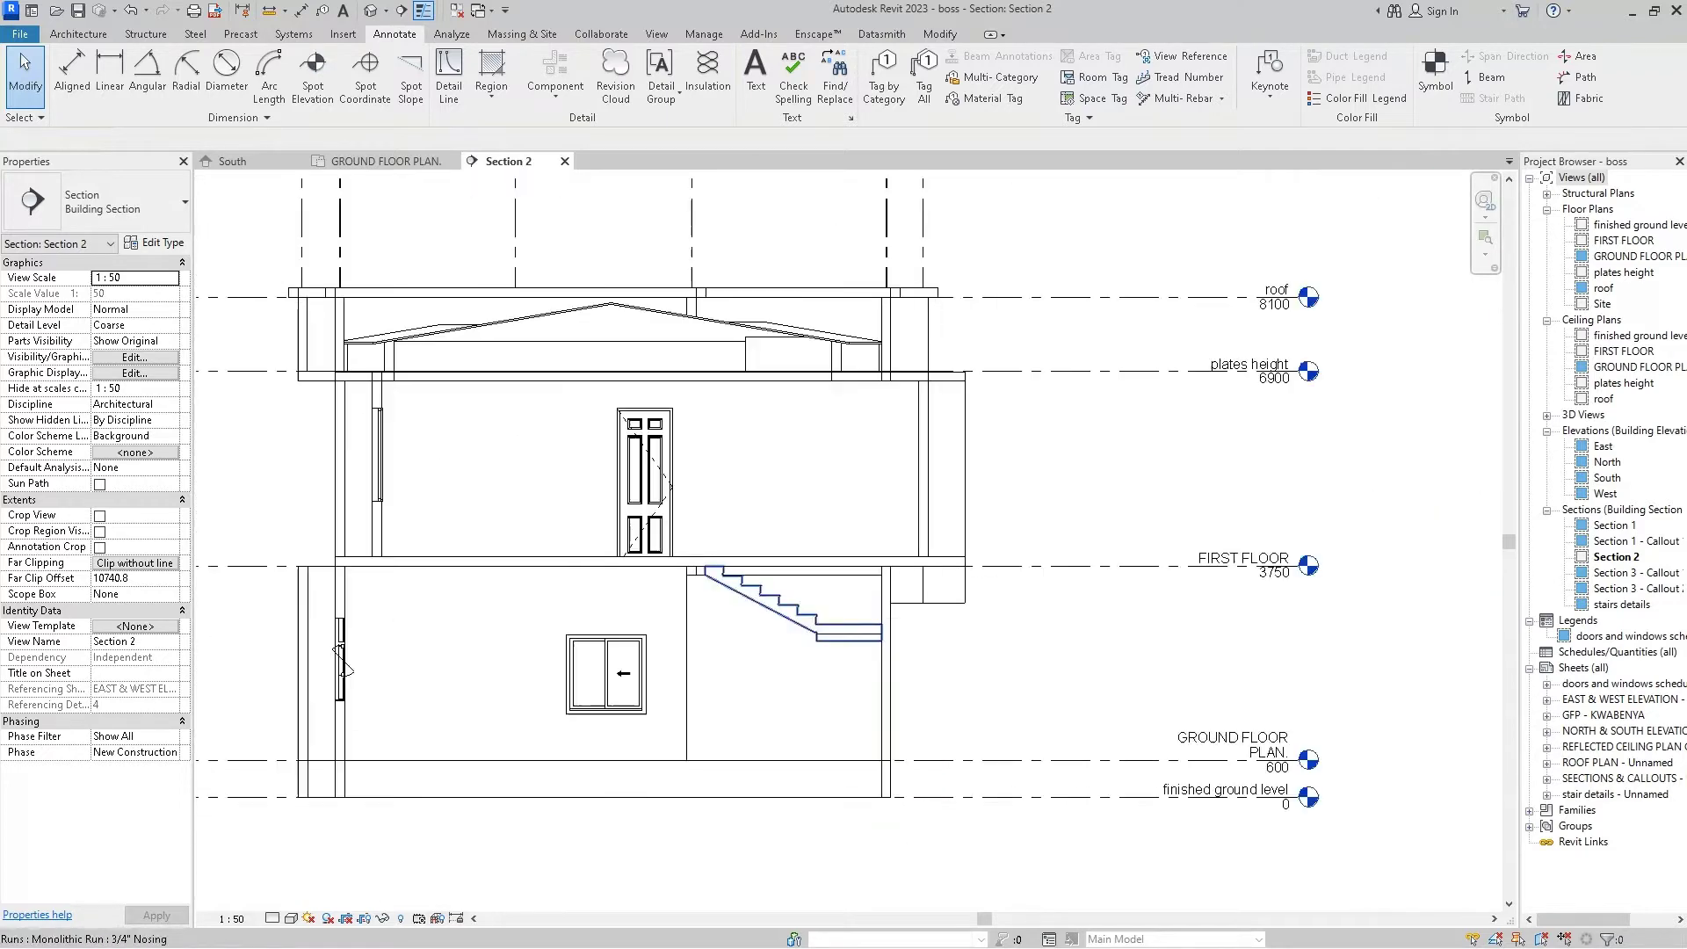
pyautogui.scroll(-1, 421, 377)
pyautogui.scroll(2, 422, 378)
pyautogui.scroll(1, 422, 377)
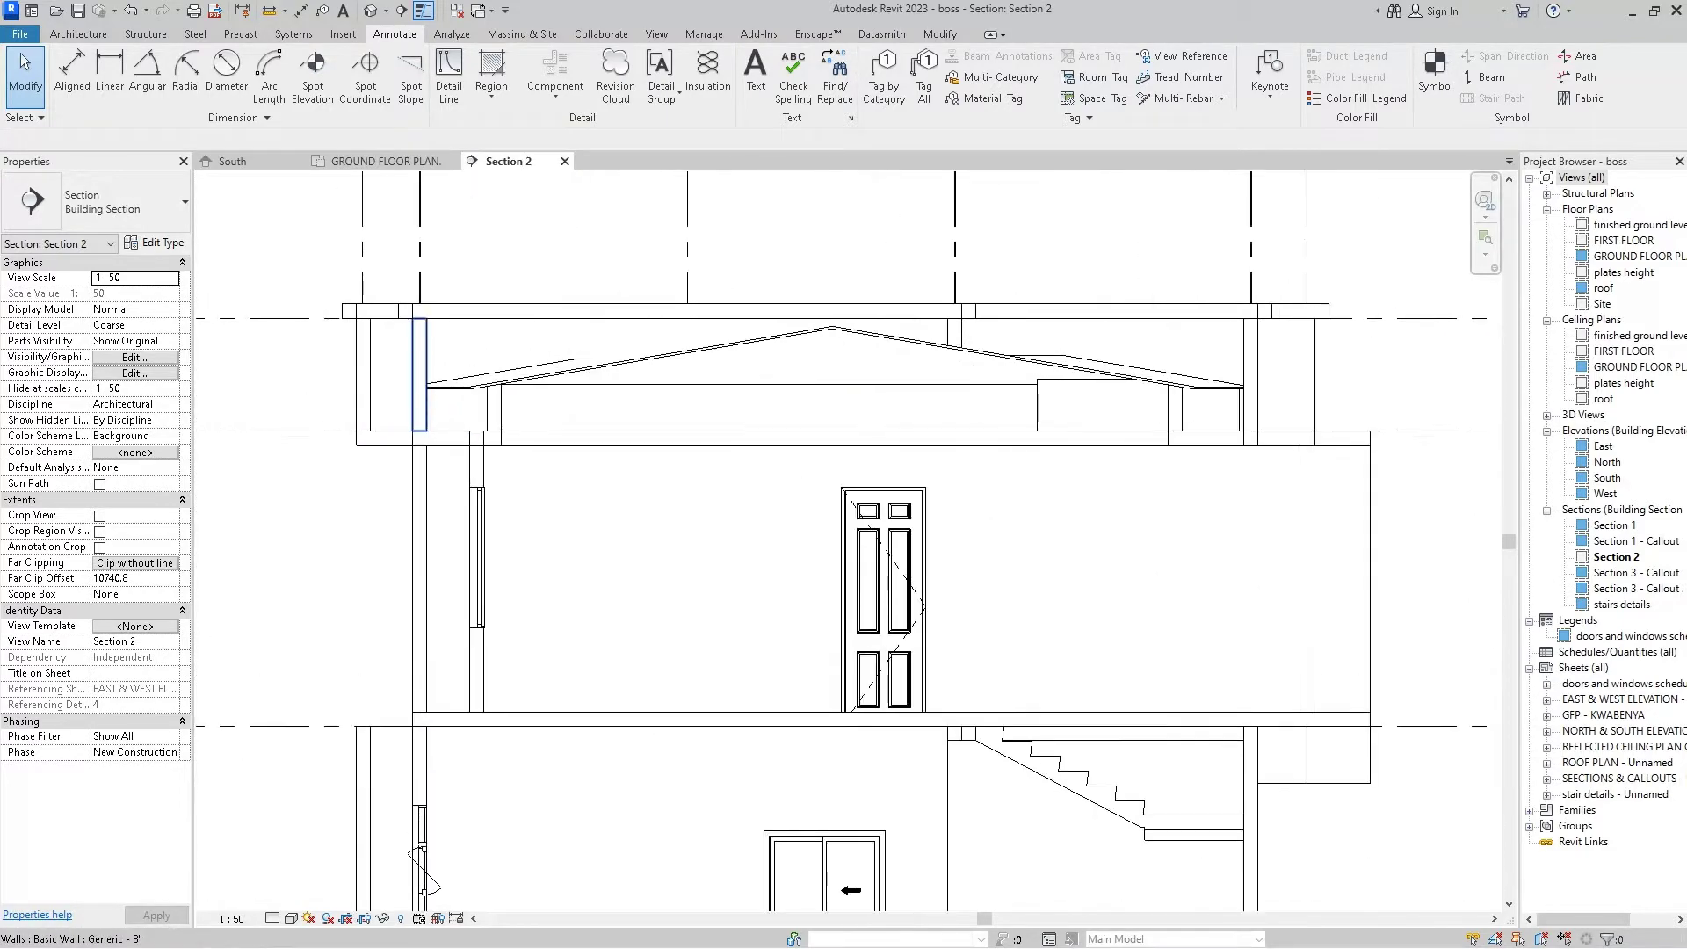
pyautogui.scroll(-1, 507, 344)
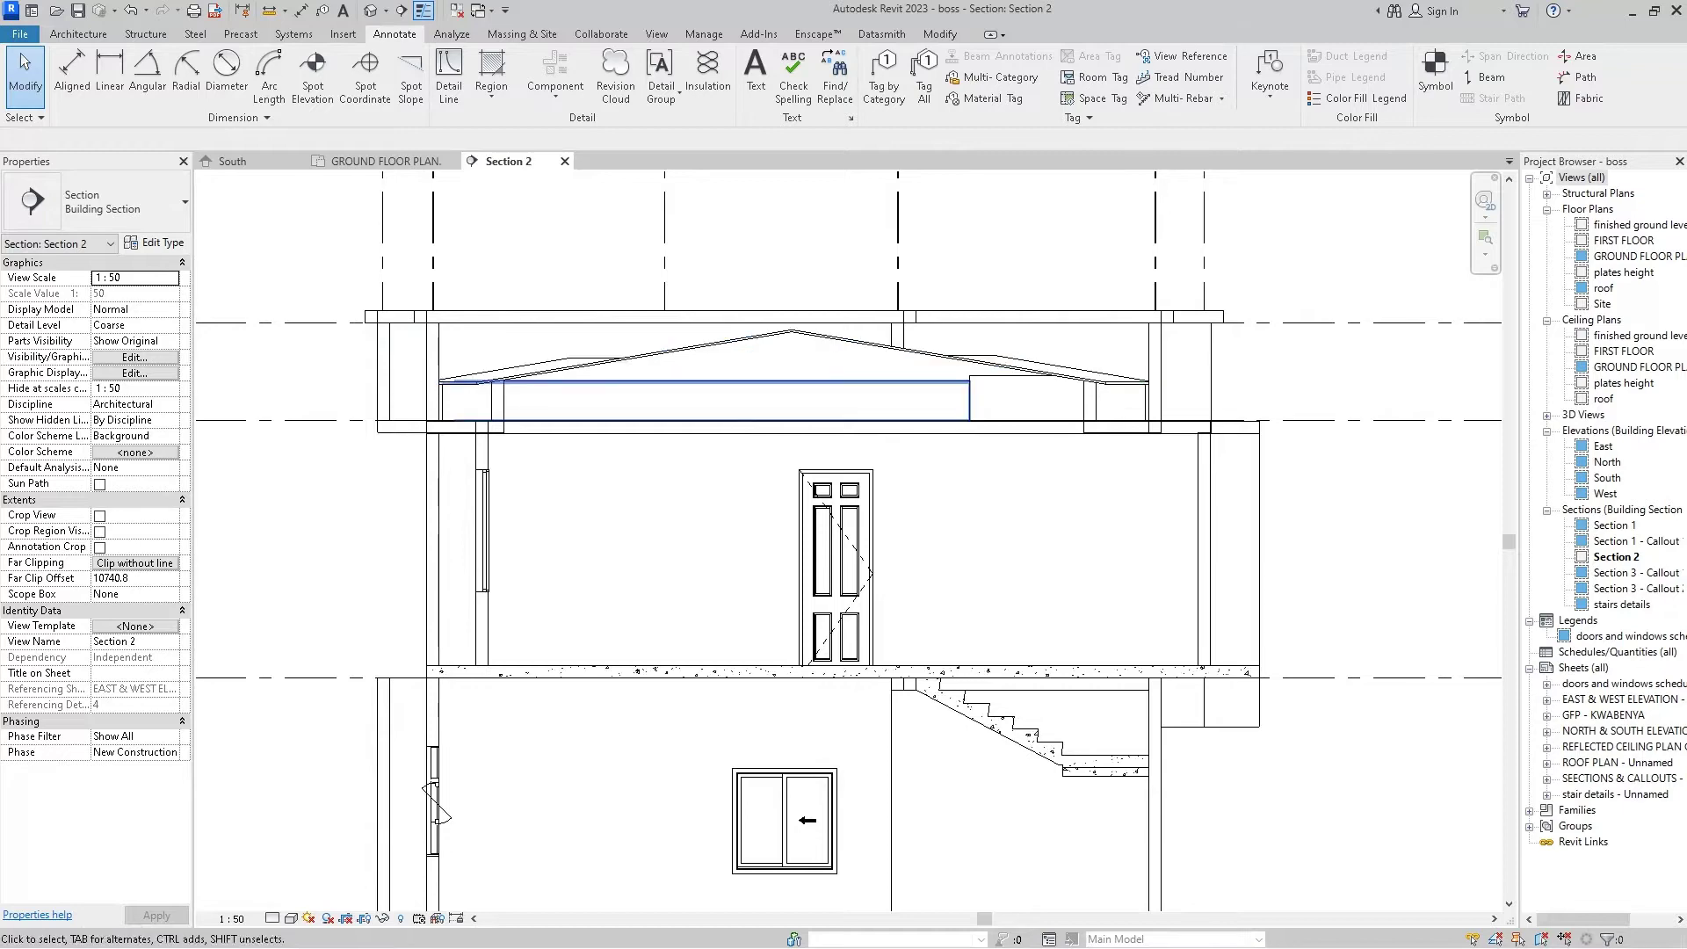
pyautogui.scroll(-2, 421, 479)
pyautogui.scroll(-1, 420, 479)
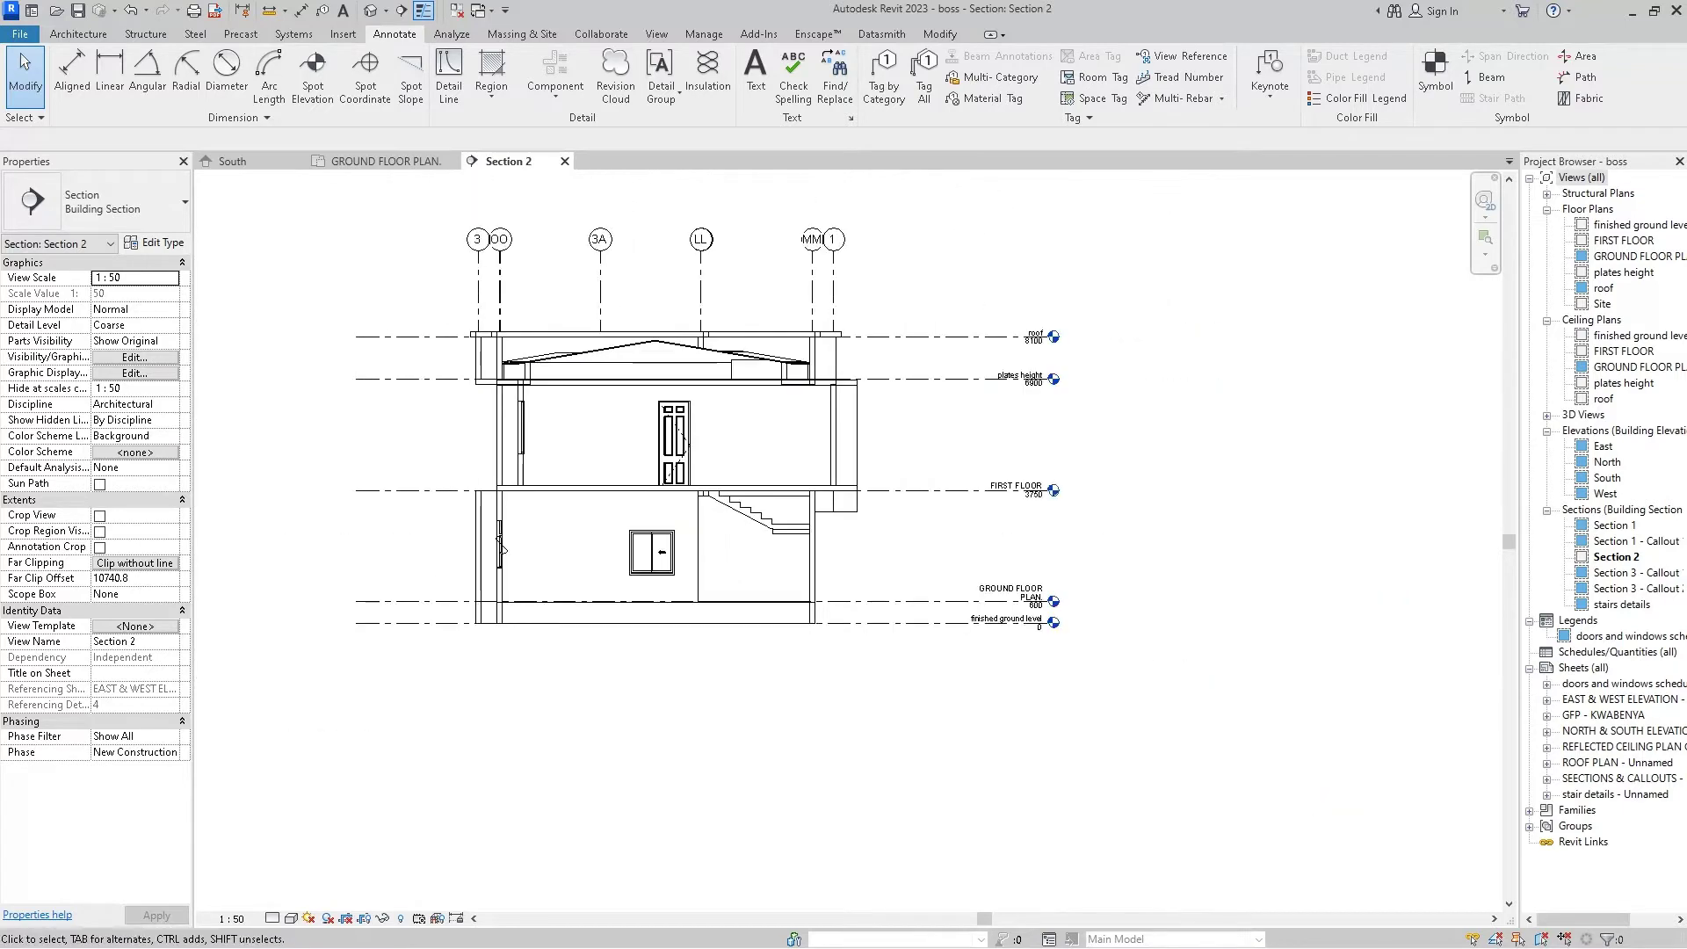
pyautogui.scroll(1, 421, 479)
pyautogui.scroll(2, 421, 479)
pyautogui.scroll(1, 424, 469)
pyautogui.scroll(-1, 424, 468)
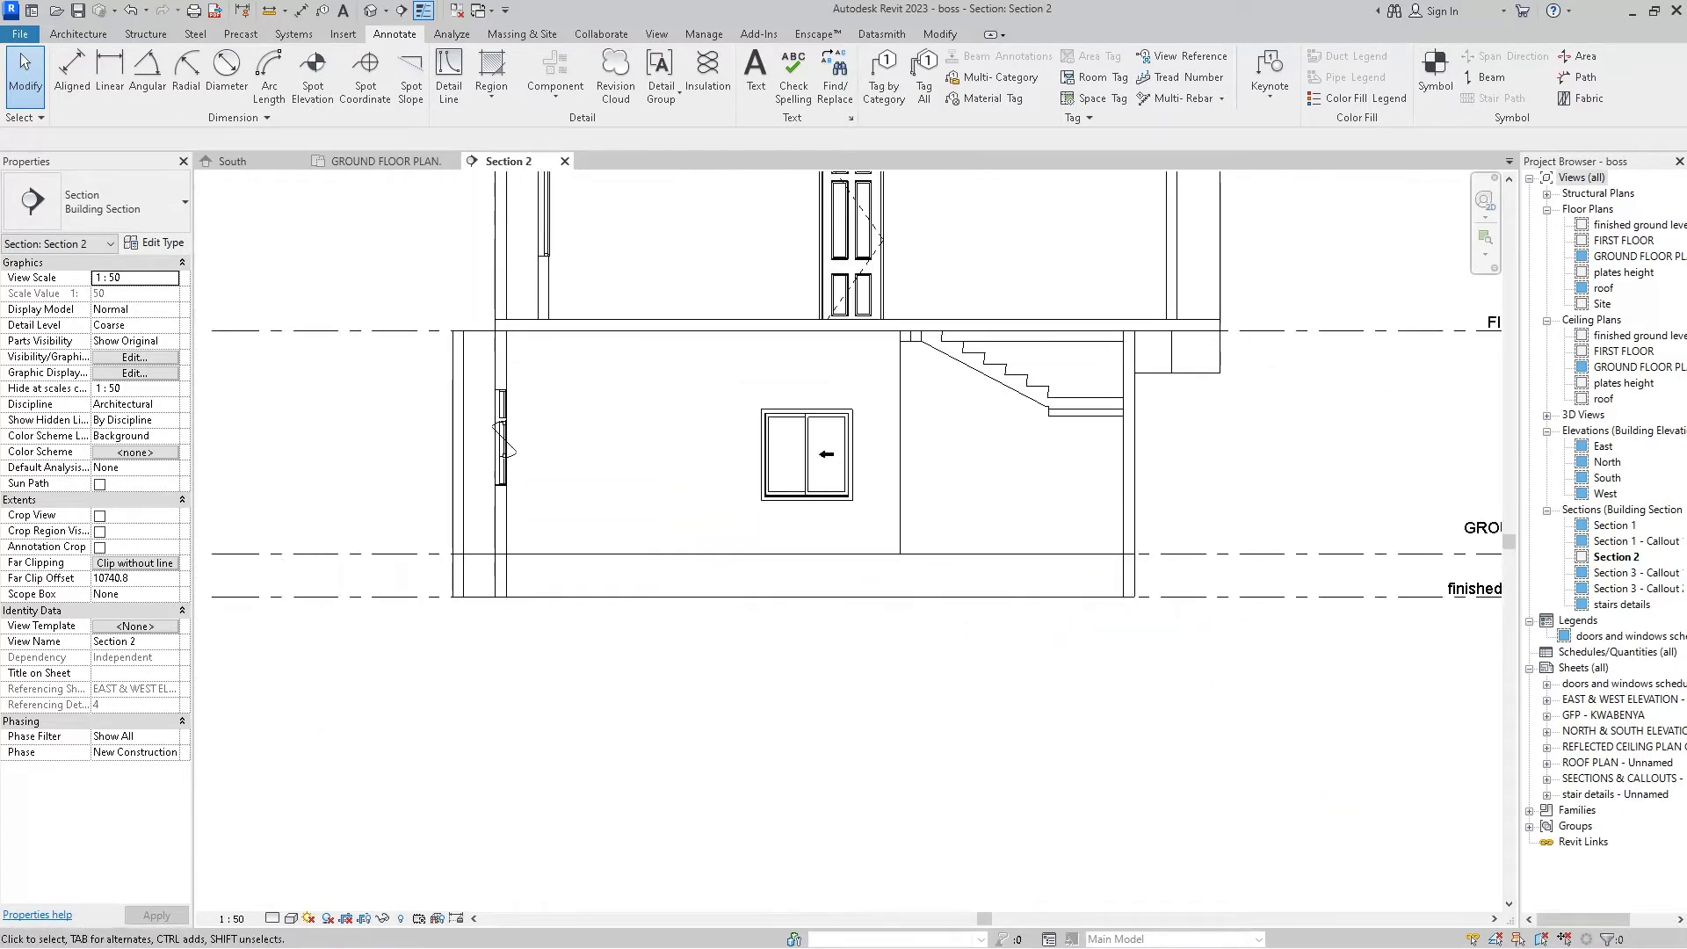
pyautogui.scroll(-1, 540, 459)
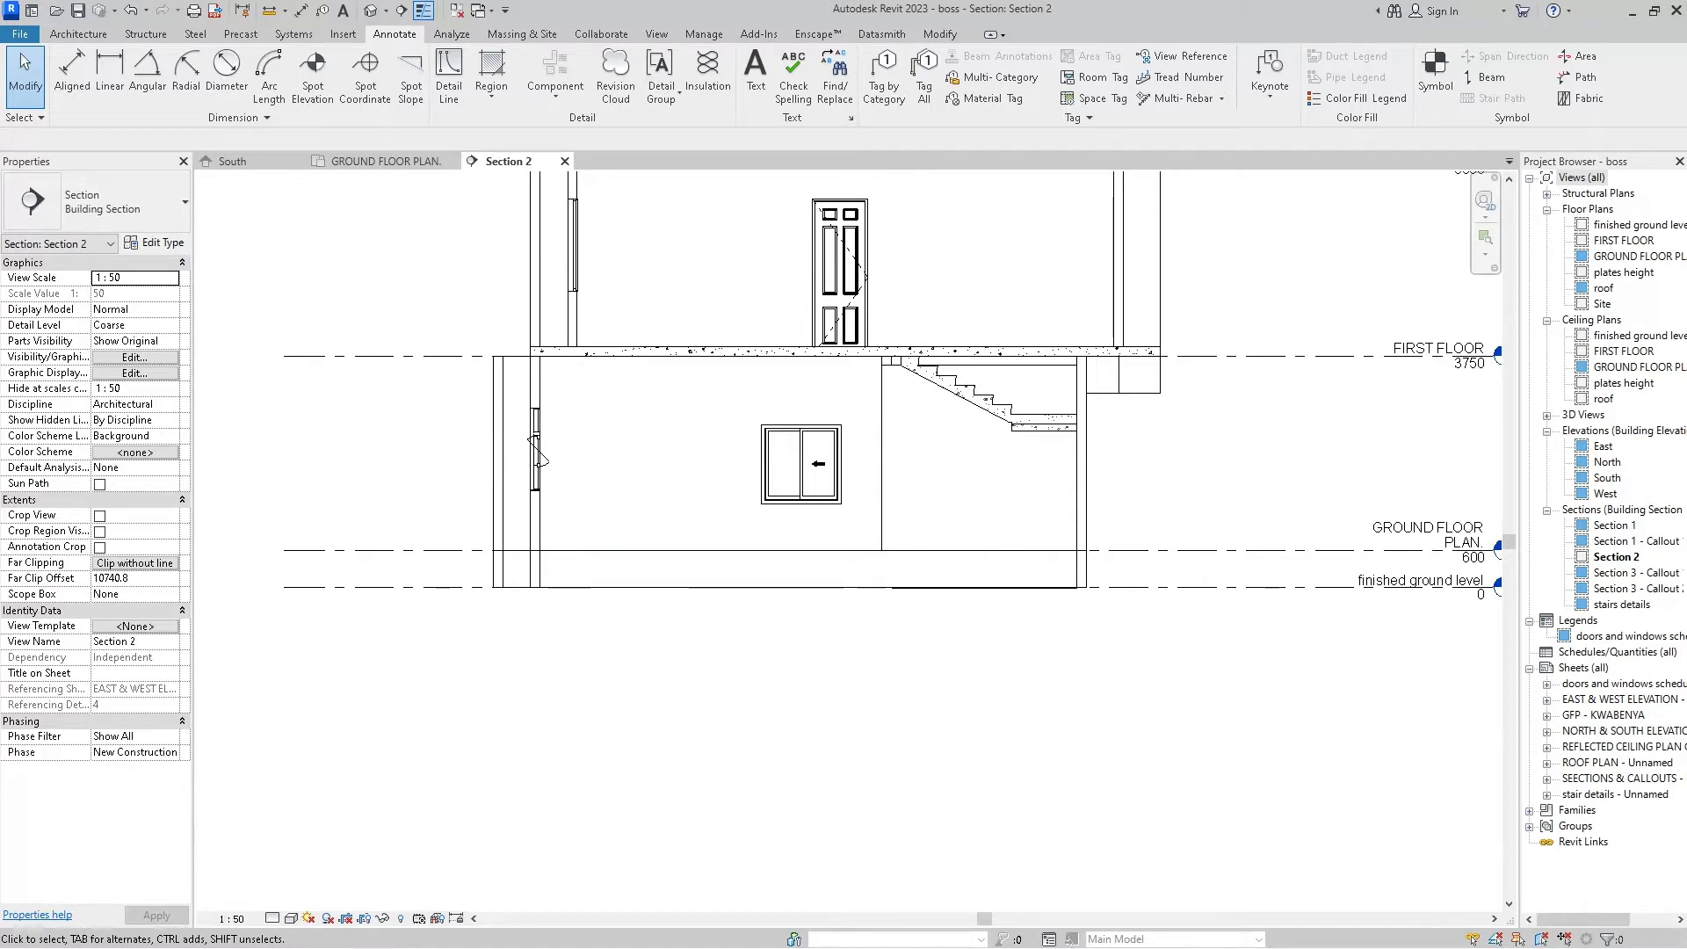
pyautogui.scroll(2, 884, 543)
# - Check the ground slab, then extend the left exterior wall down below ground
pyautogui.click(716, 563)
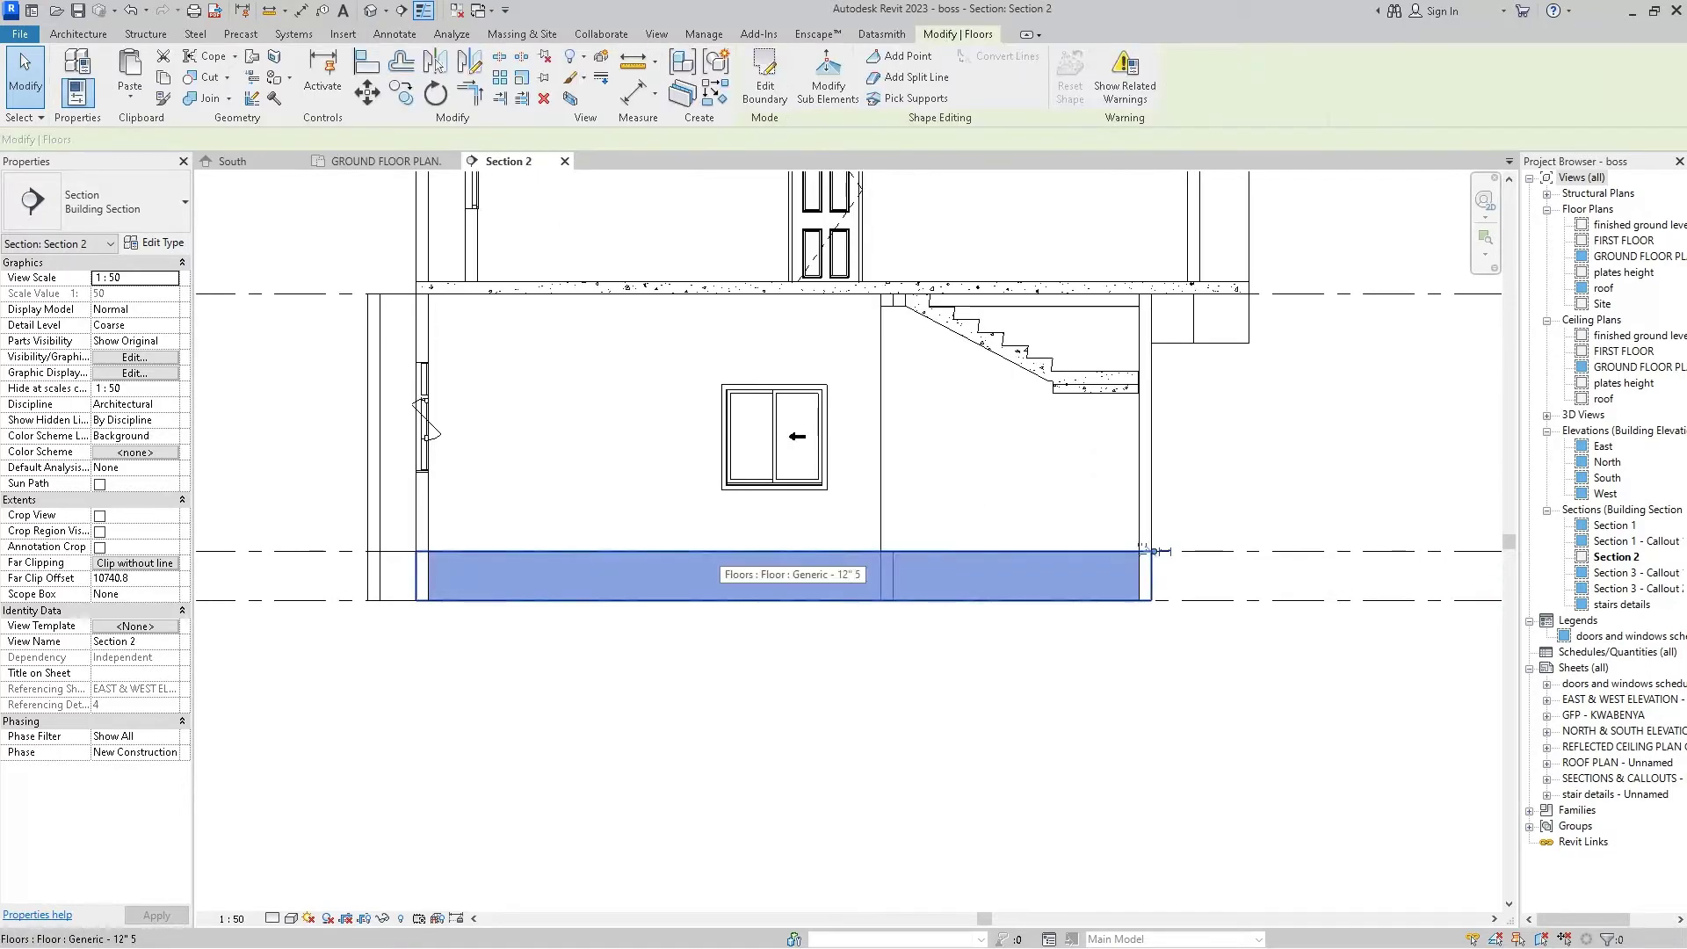
pyautogui.press('Escape')
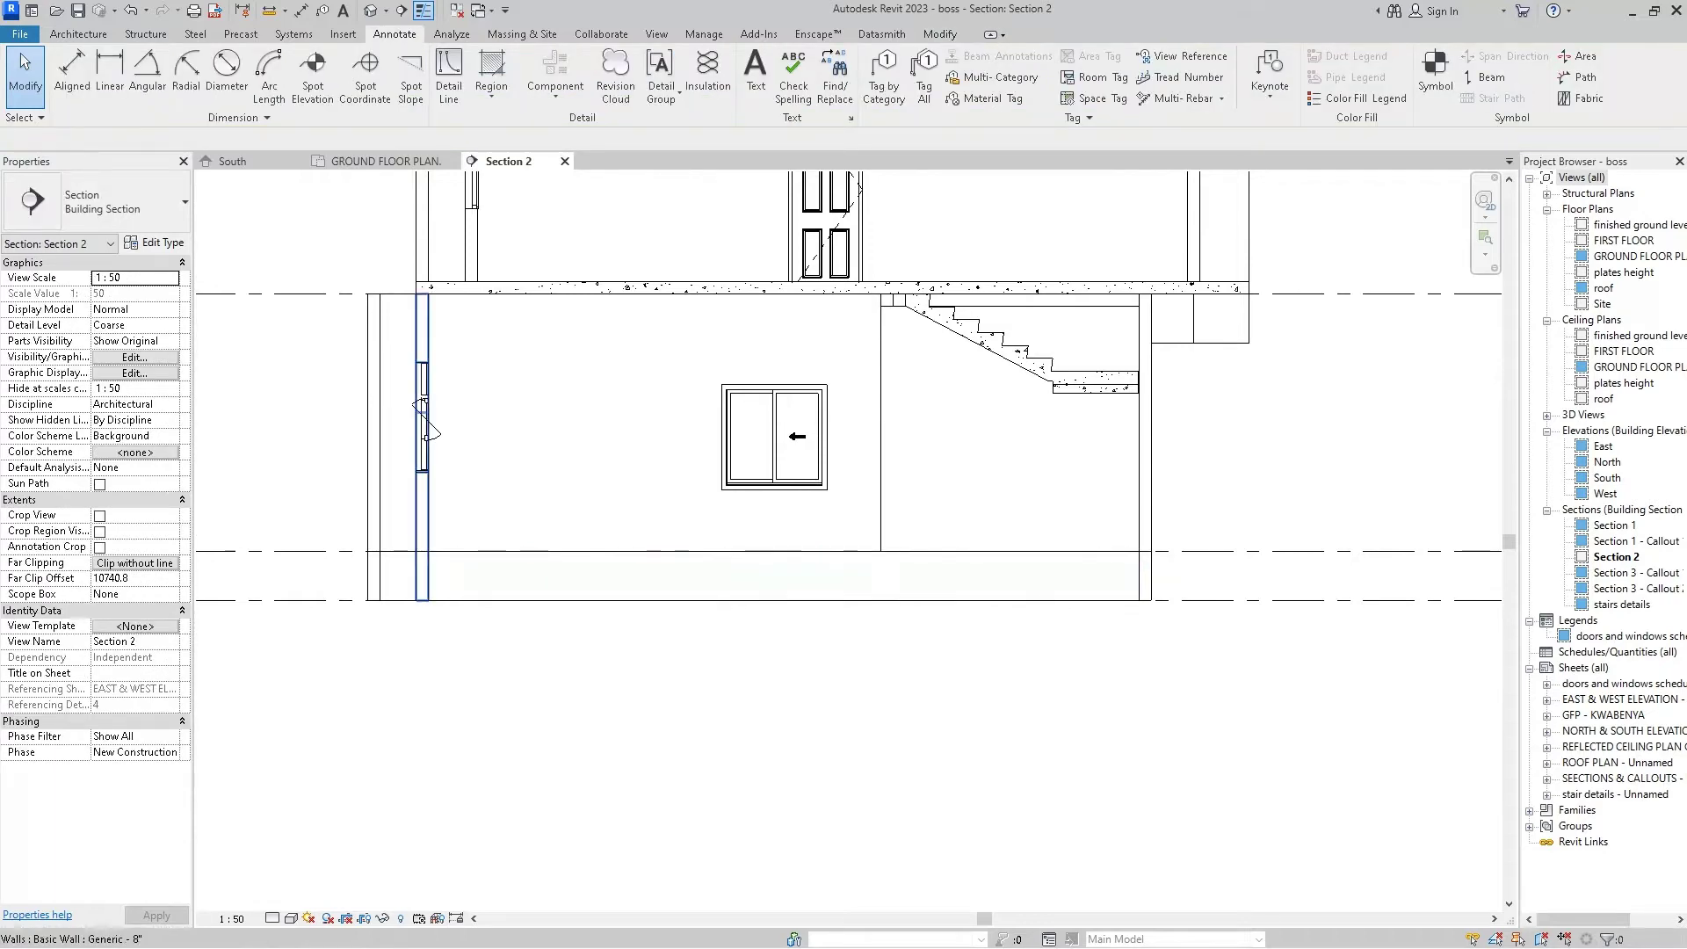
pyautogui.click(422, 510)
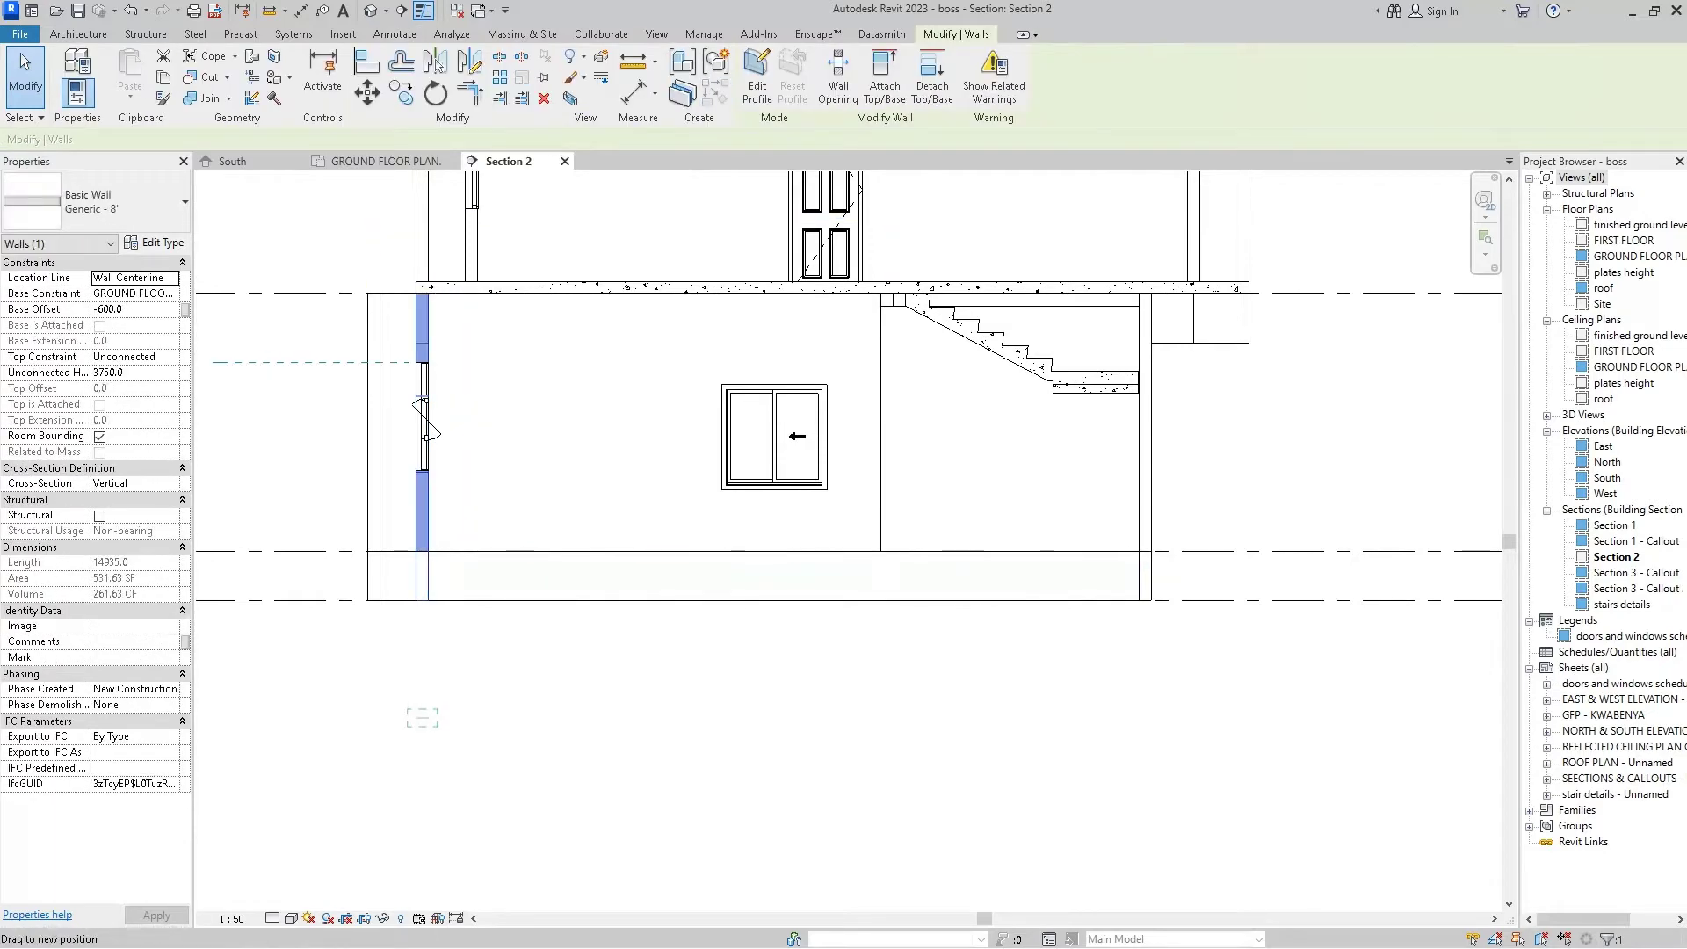
pyautogui.moveTo(422, 738); pyautogui.dragTo(423, 745)
pyautogui.press('Escape')
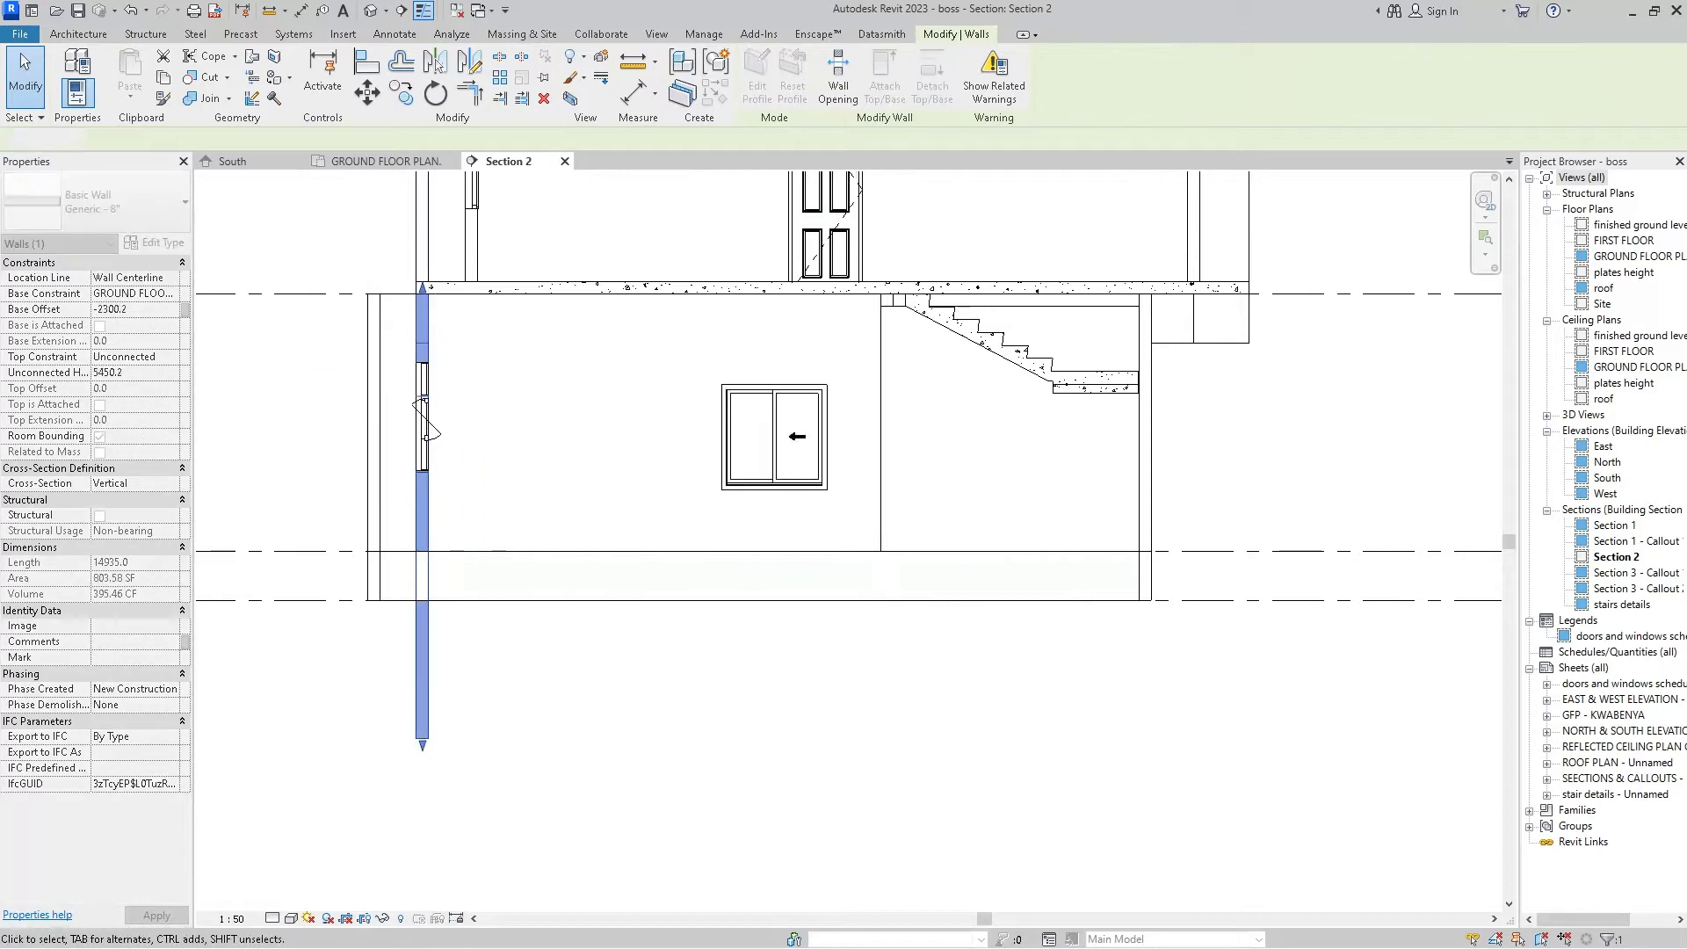
pyautogui.scroll(-2, 966, 527)
pyautogui.scroll(2, 967, 527)
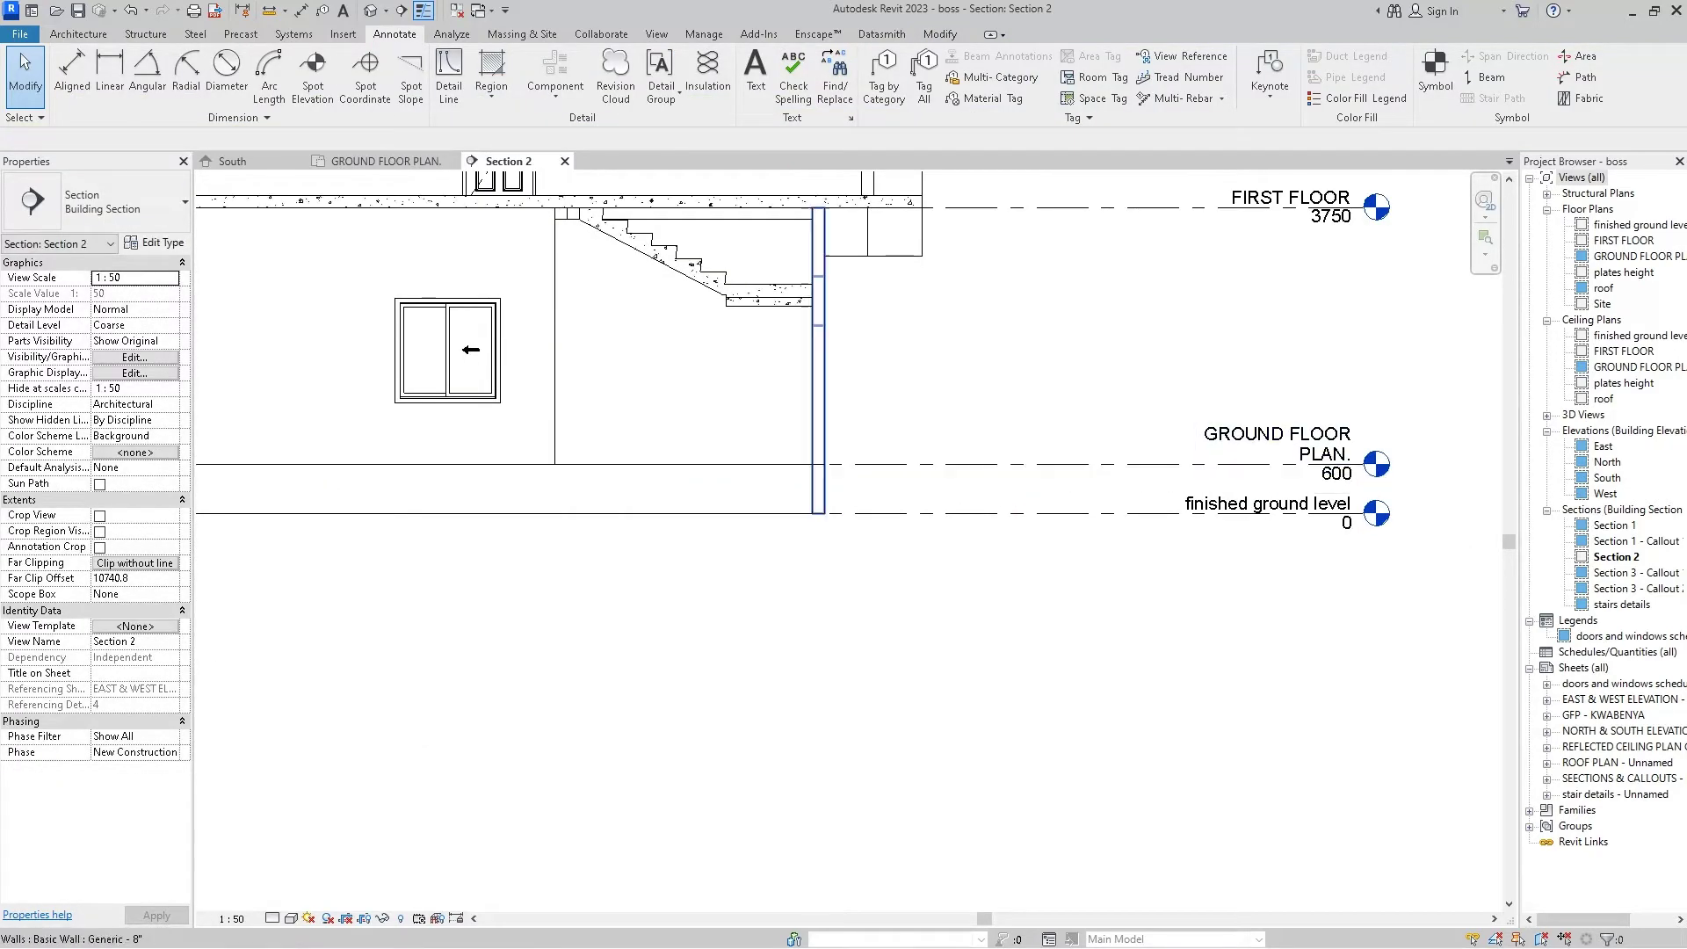
# - Extend the wall beside the stair below ground to a base offset of -2758.7
pyautogui.click(817, 492)
pyautogui.moveTo(817, 518); pyautogui.dragTo(818, 661)
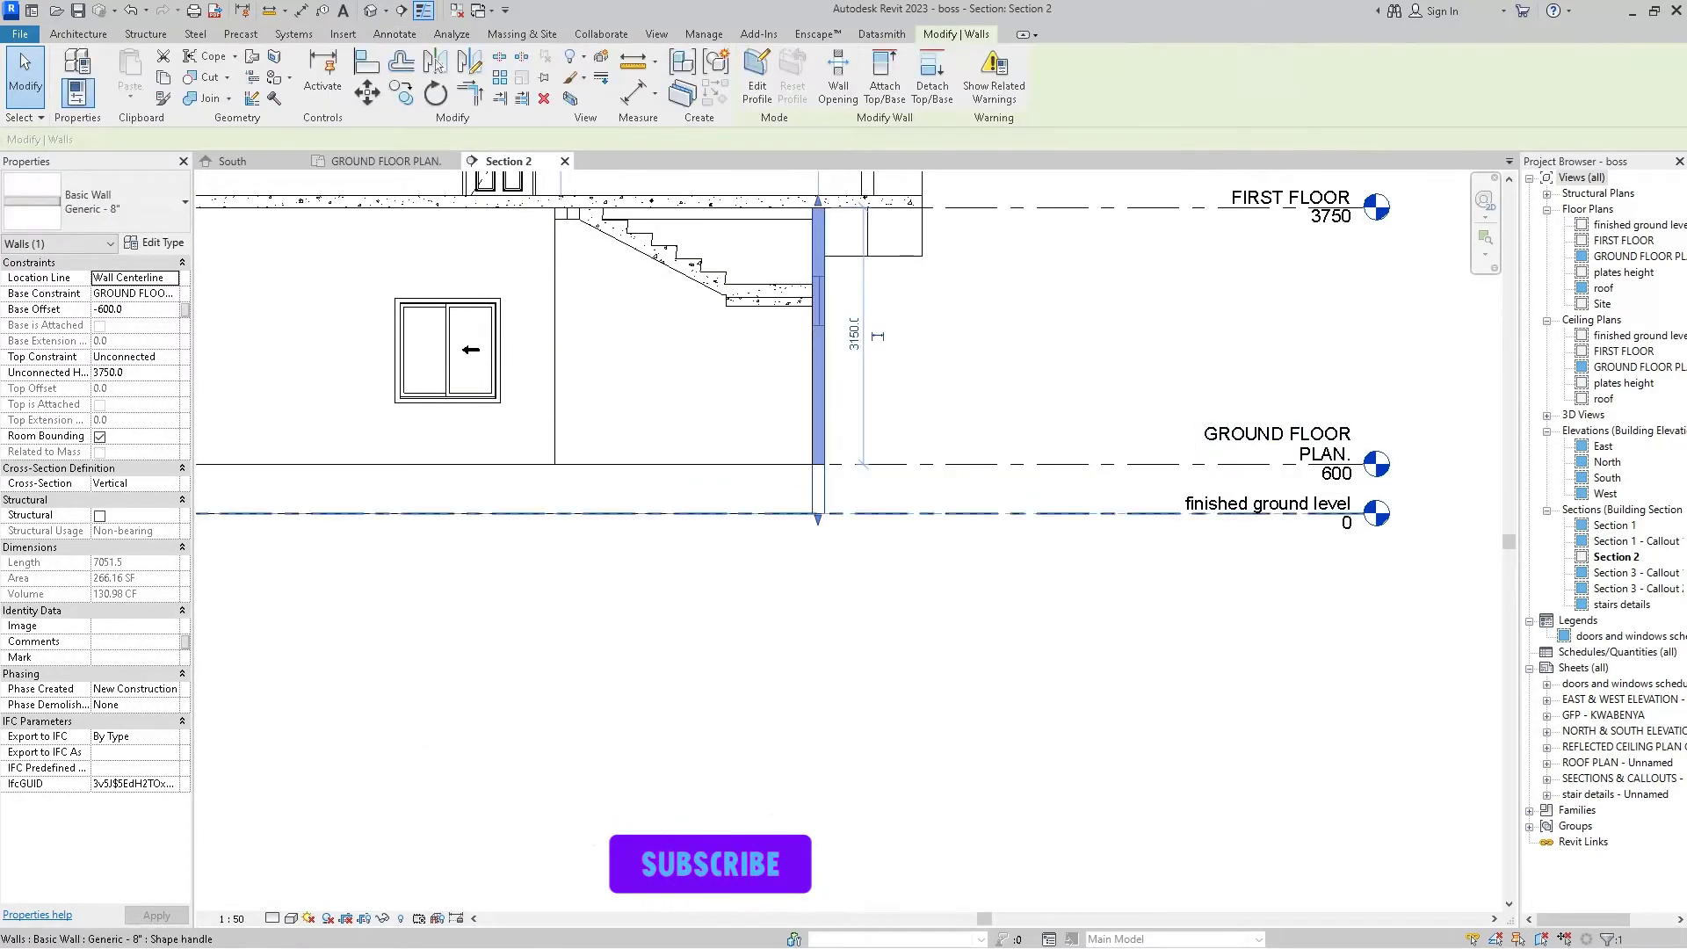
pyautogui.scroll(-1, 1110, 542)
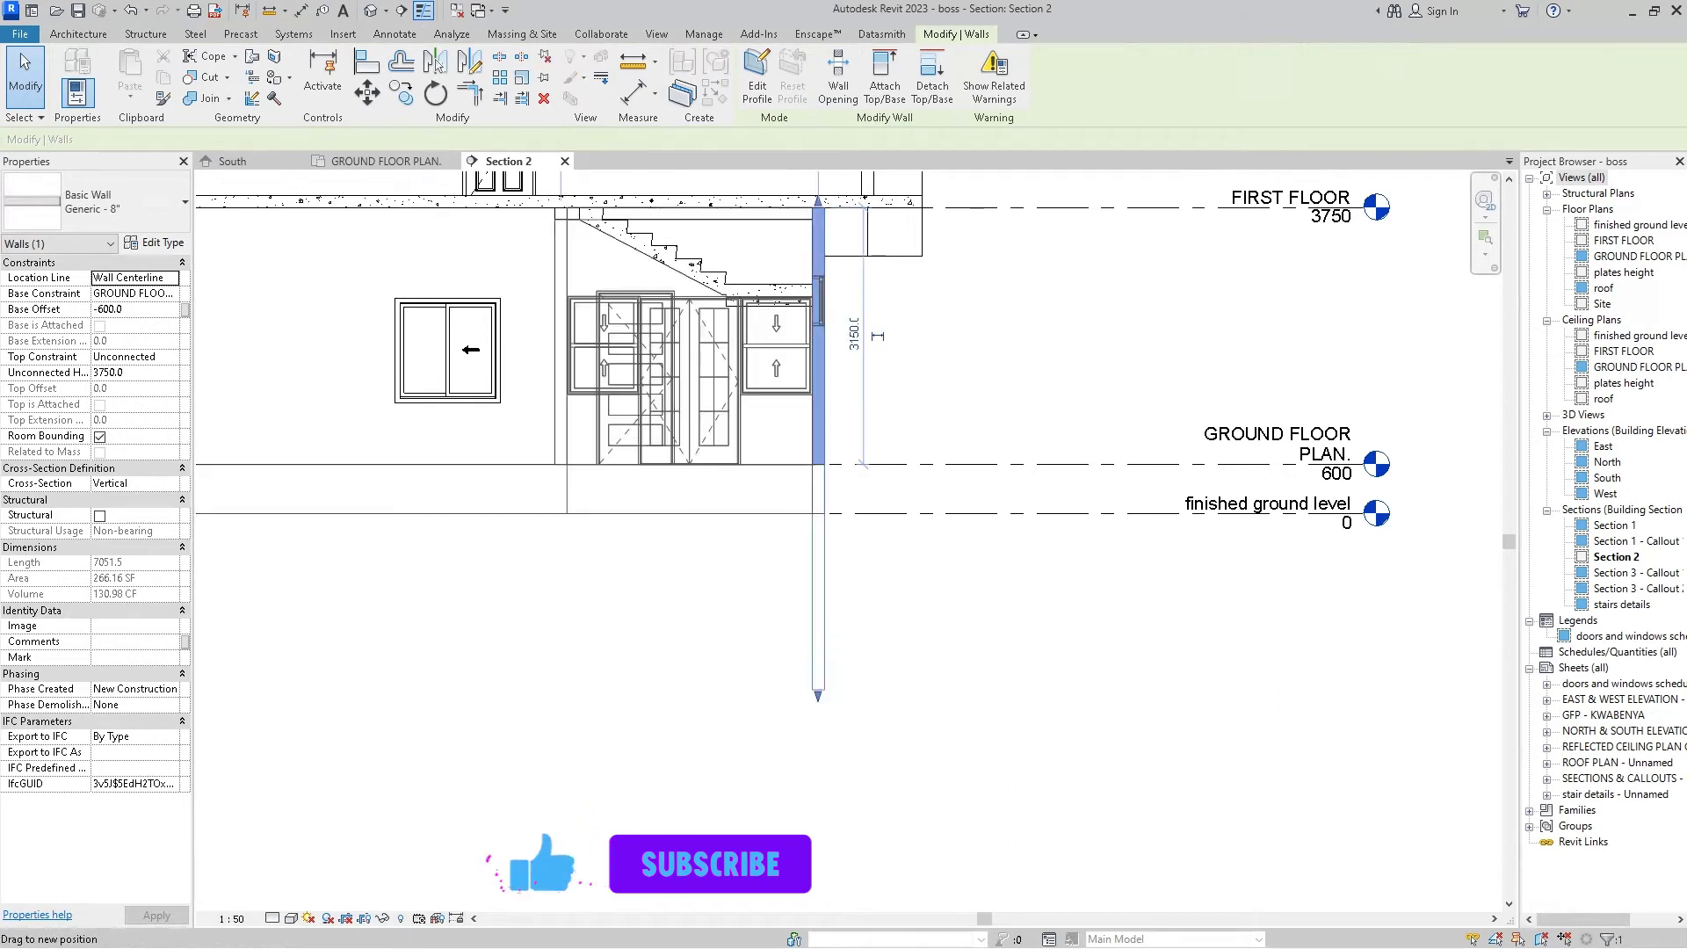
pyautogui.scroll(-2, 1111, 541)
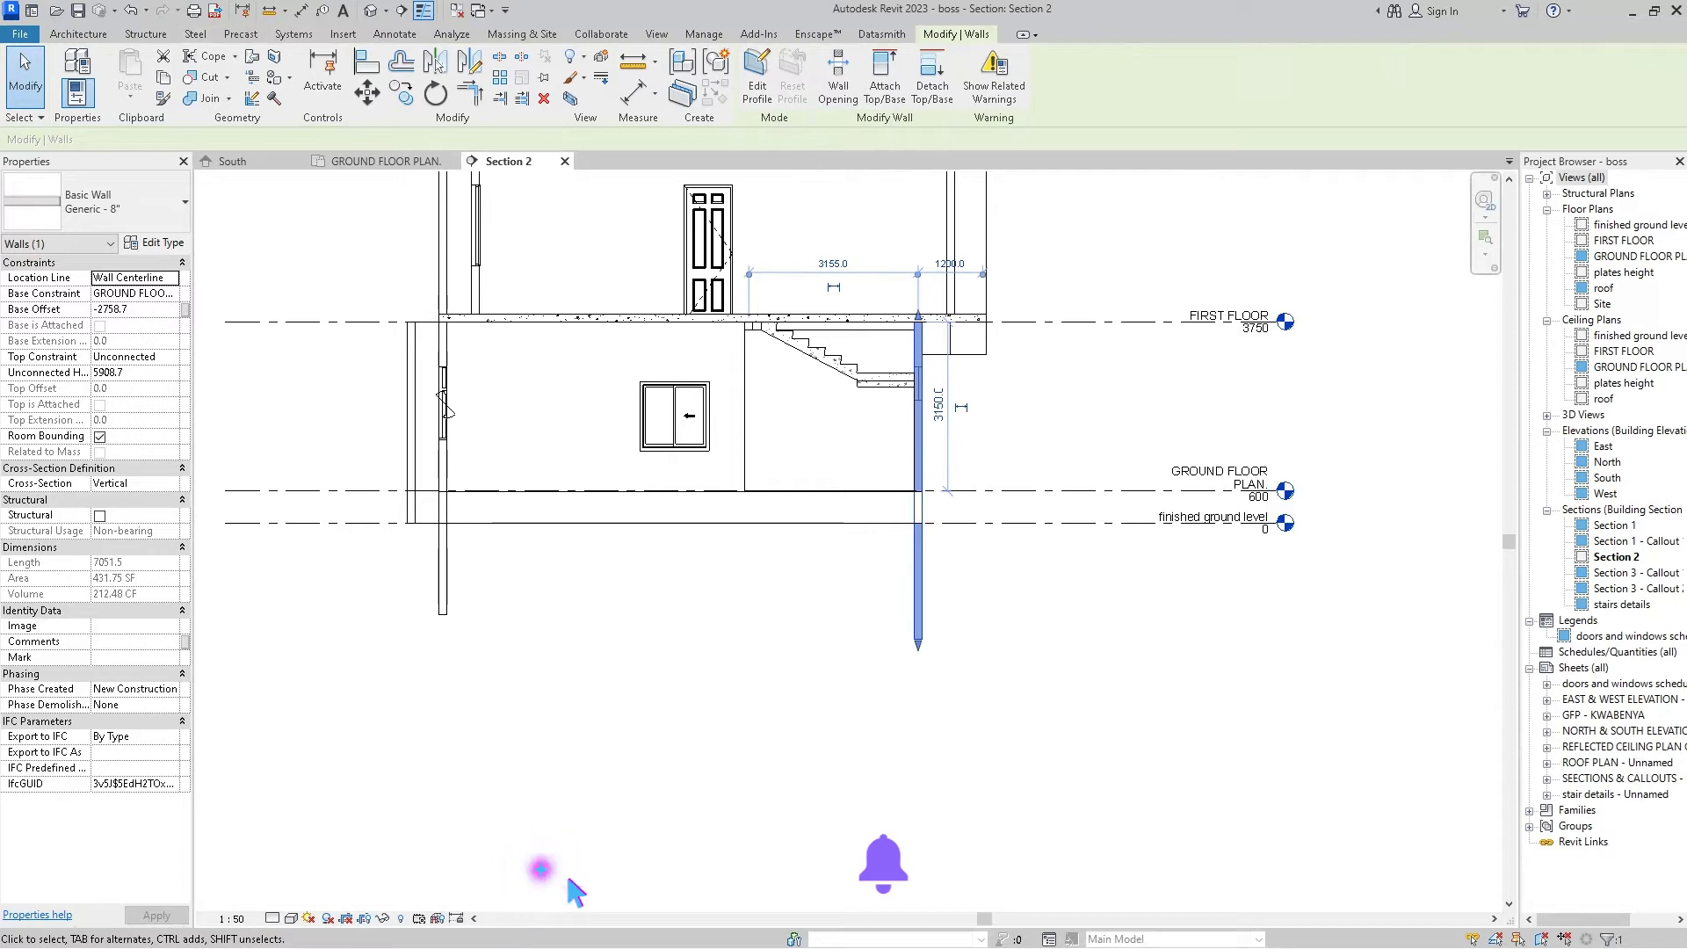
pyautogui.click(395, 34)
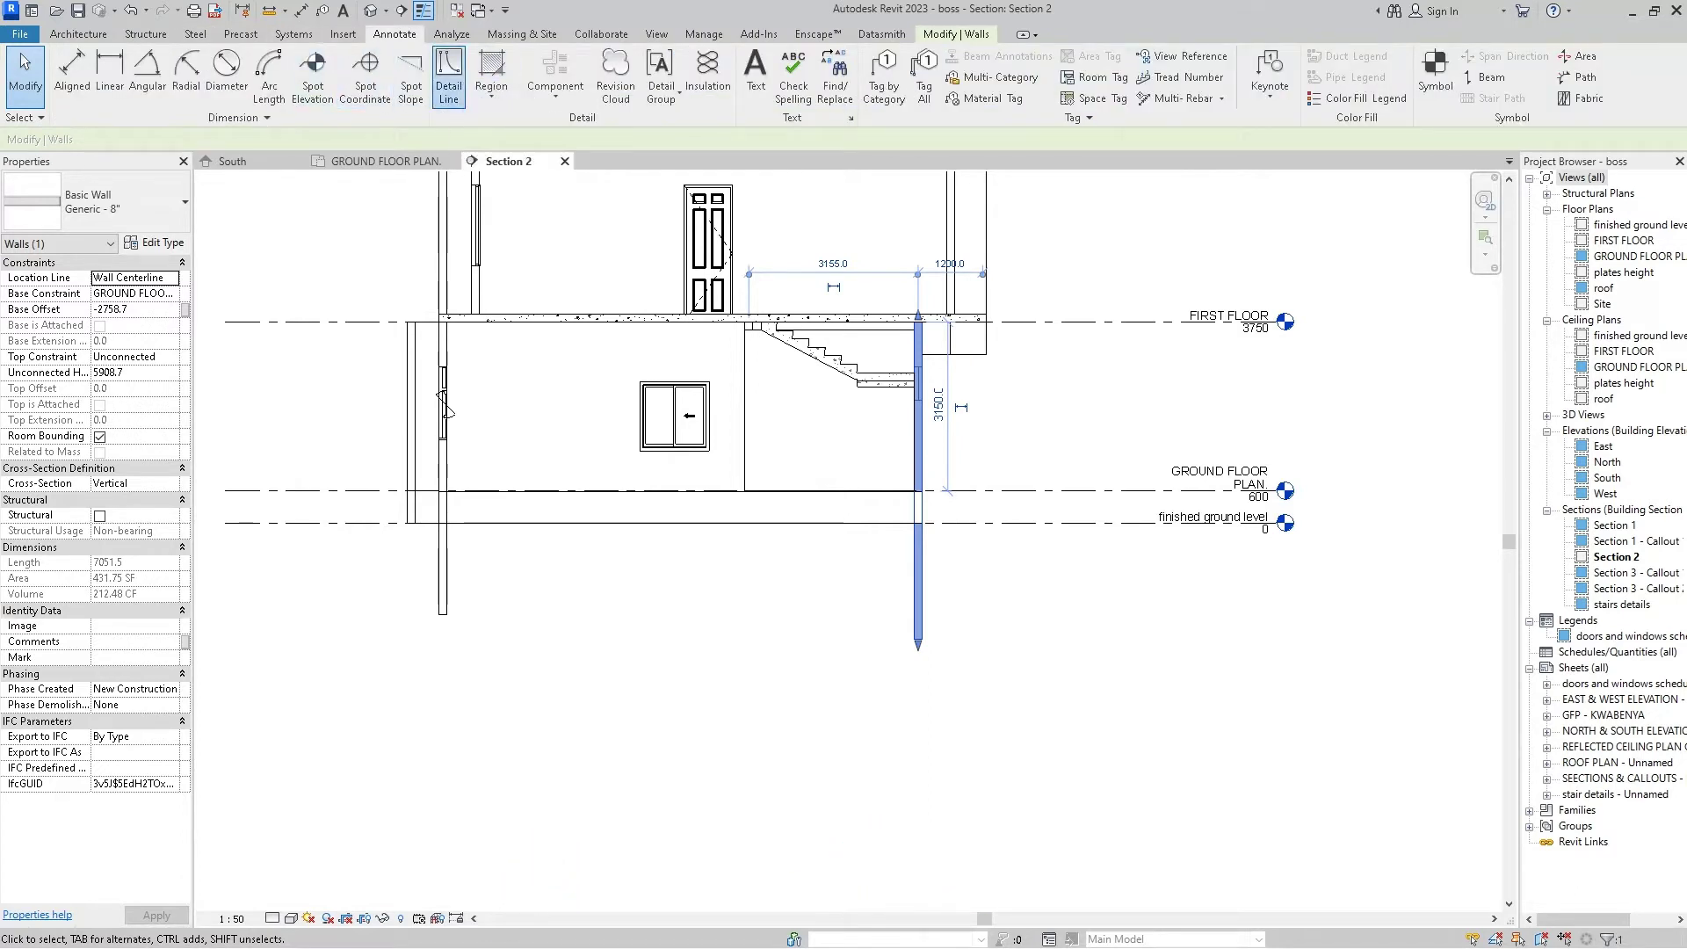
# - Draw a 14800-long detail line from the left wall's bottom to past the right wall
pyautogui.click(448, 77)
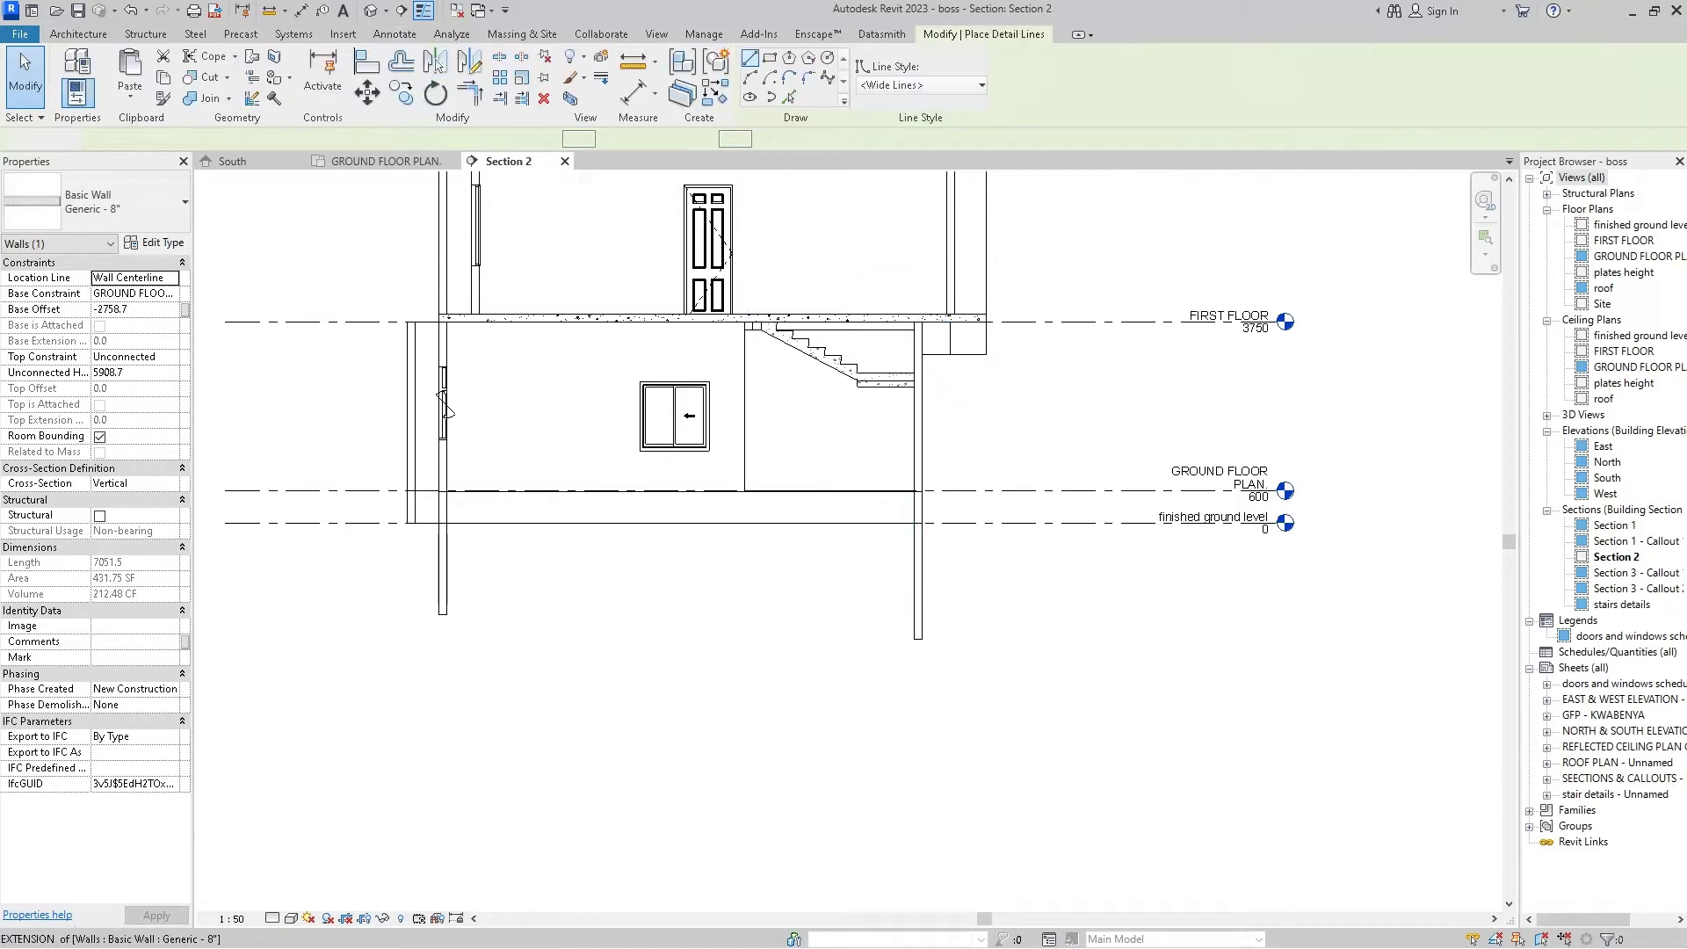
pyautogui.click(371, 614)
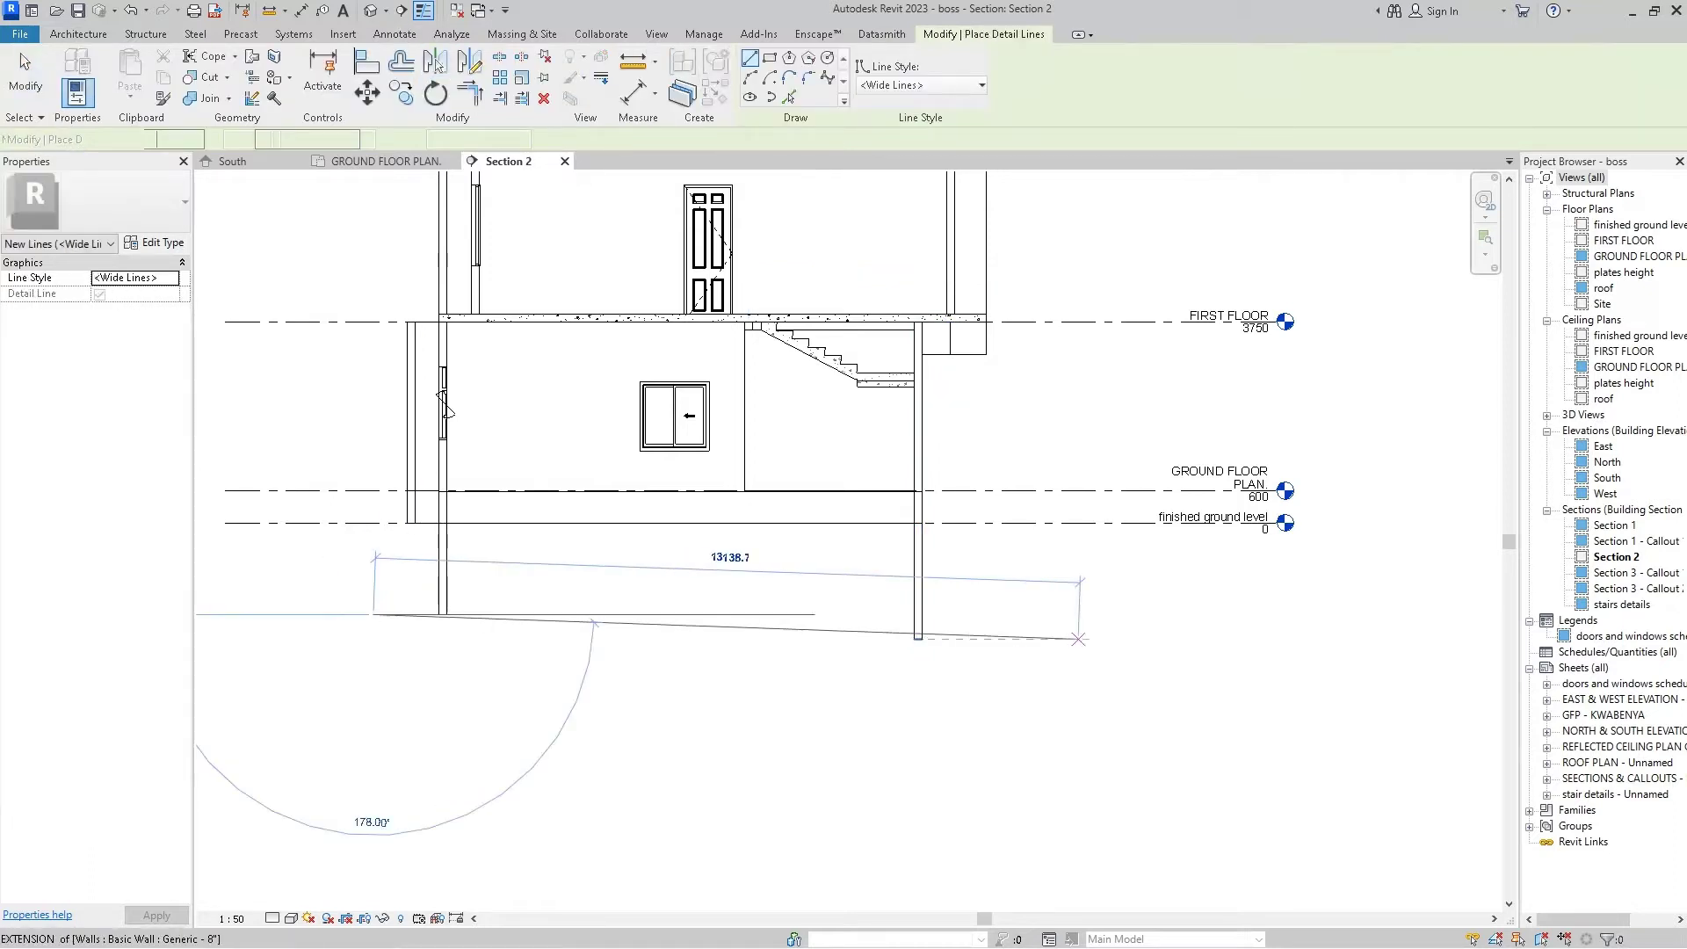
pyautogui.click(1167, 614)
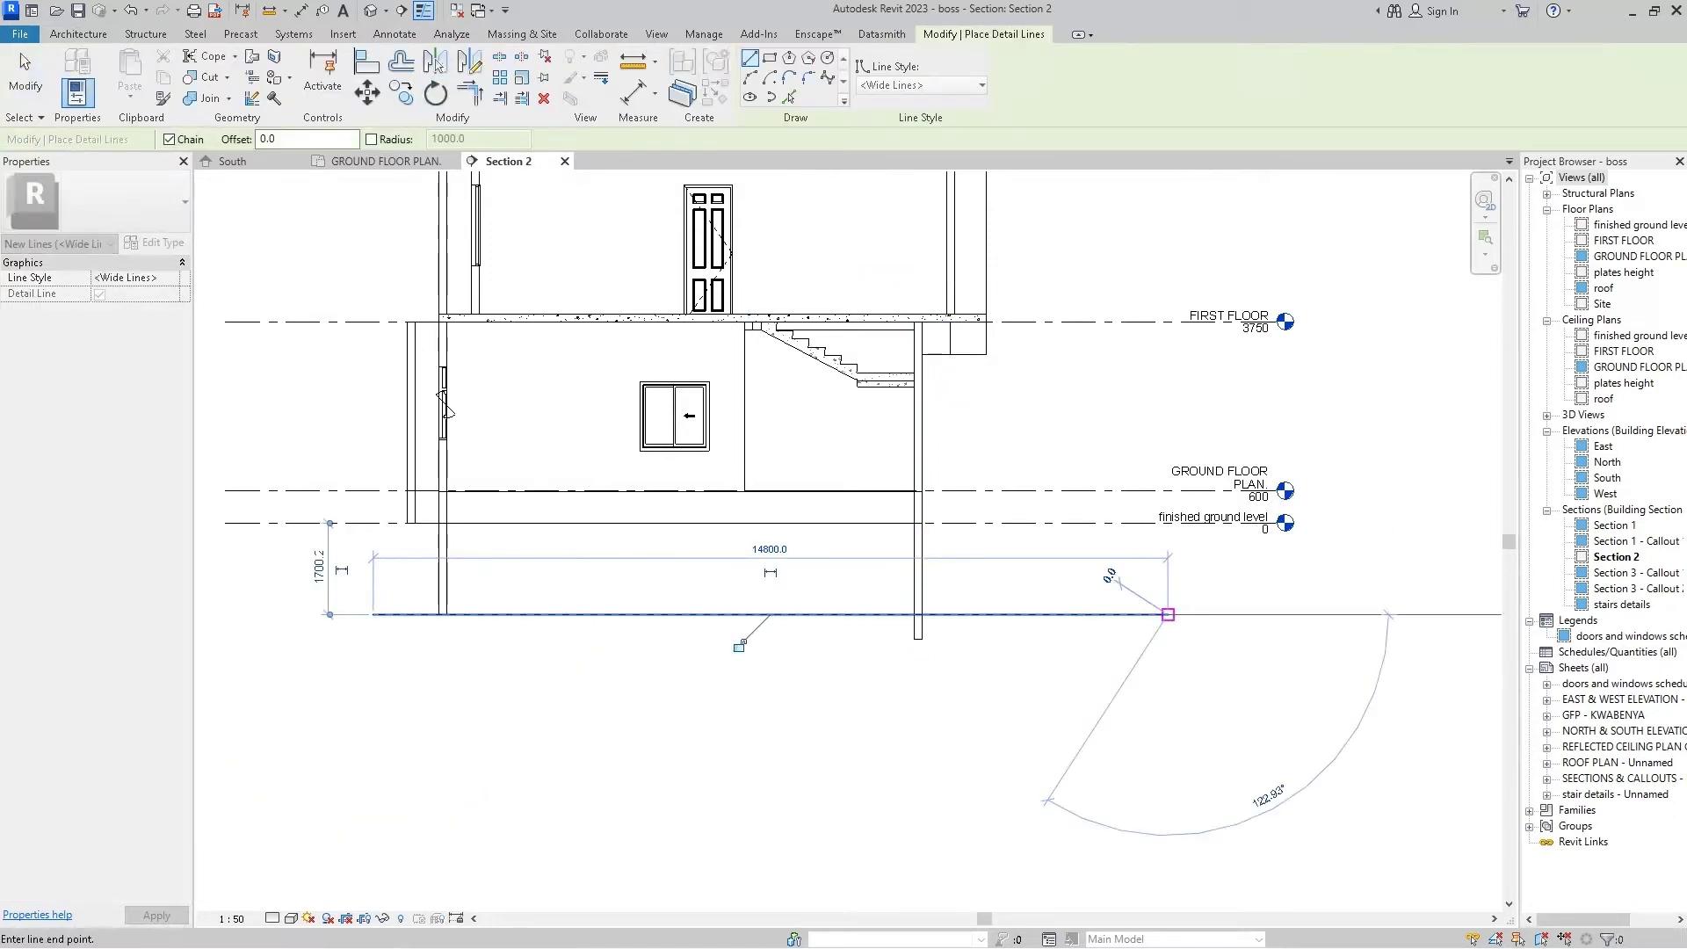
pyautogui.rightClick(1082, 627)
pyautogui.click(1109, 647)
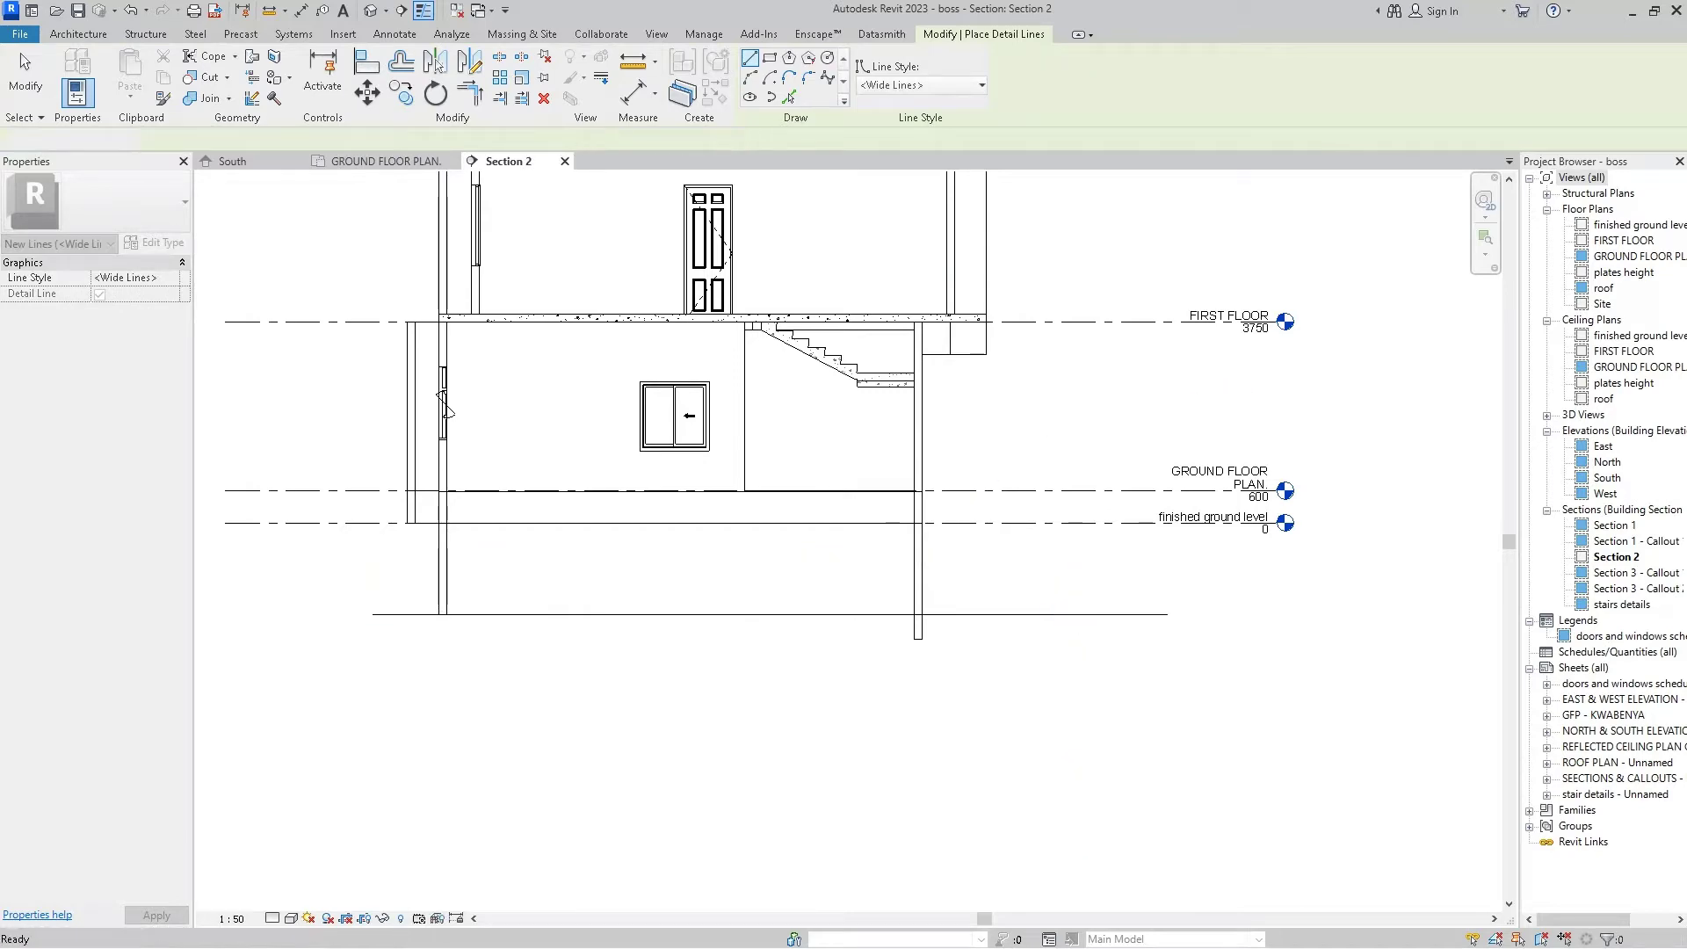
pyautogui.press('Escape')
pyautogui.scroll(2, 865, 615)
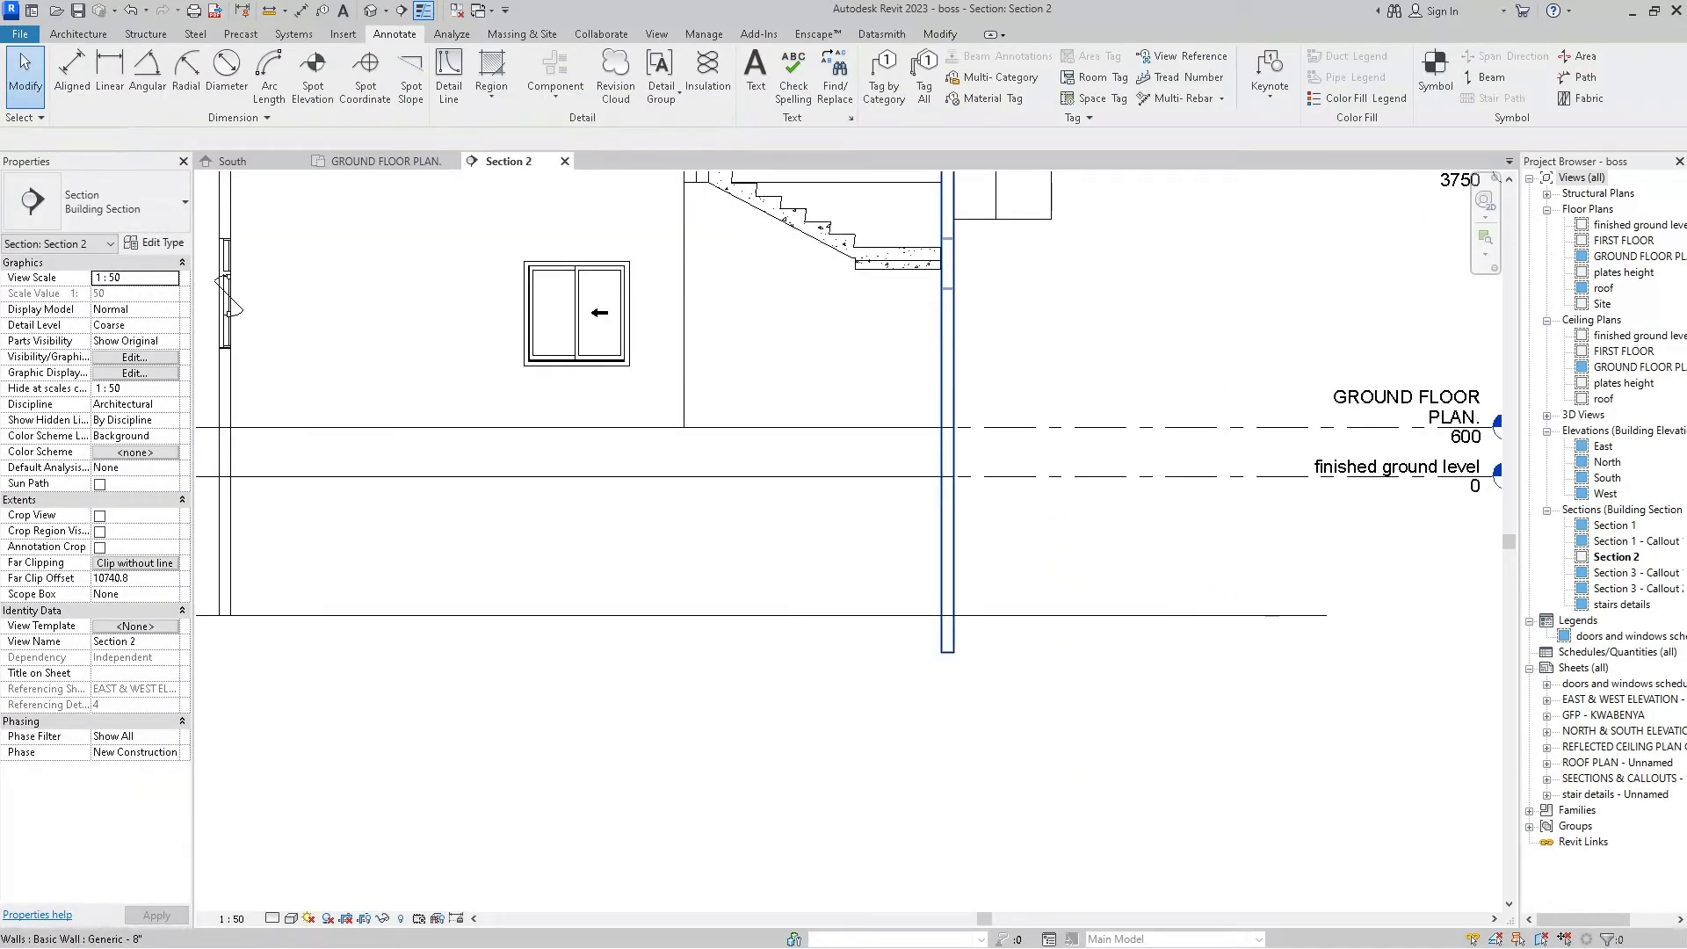
pyautogui.scroll(4, 949, 609)
# - Snap the right wall's bottom to the guide line, then delete the temporary guide line
pyautogui.click(941, 615)
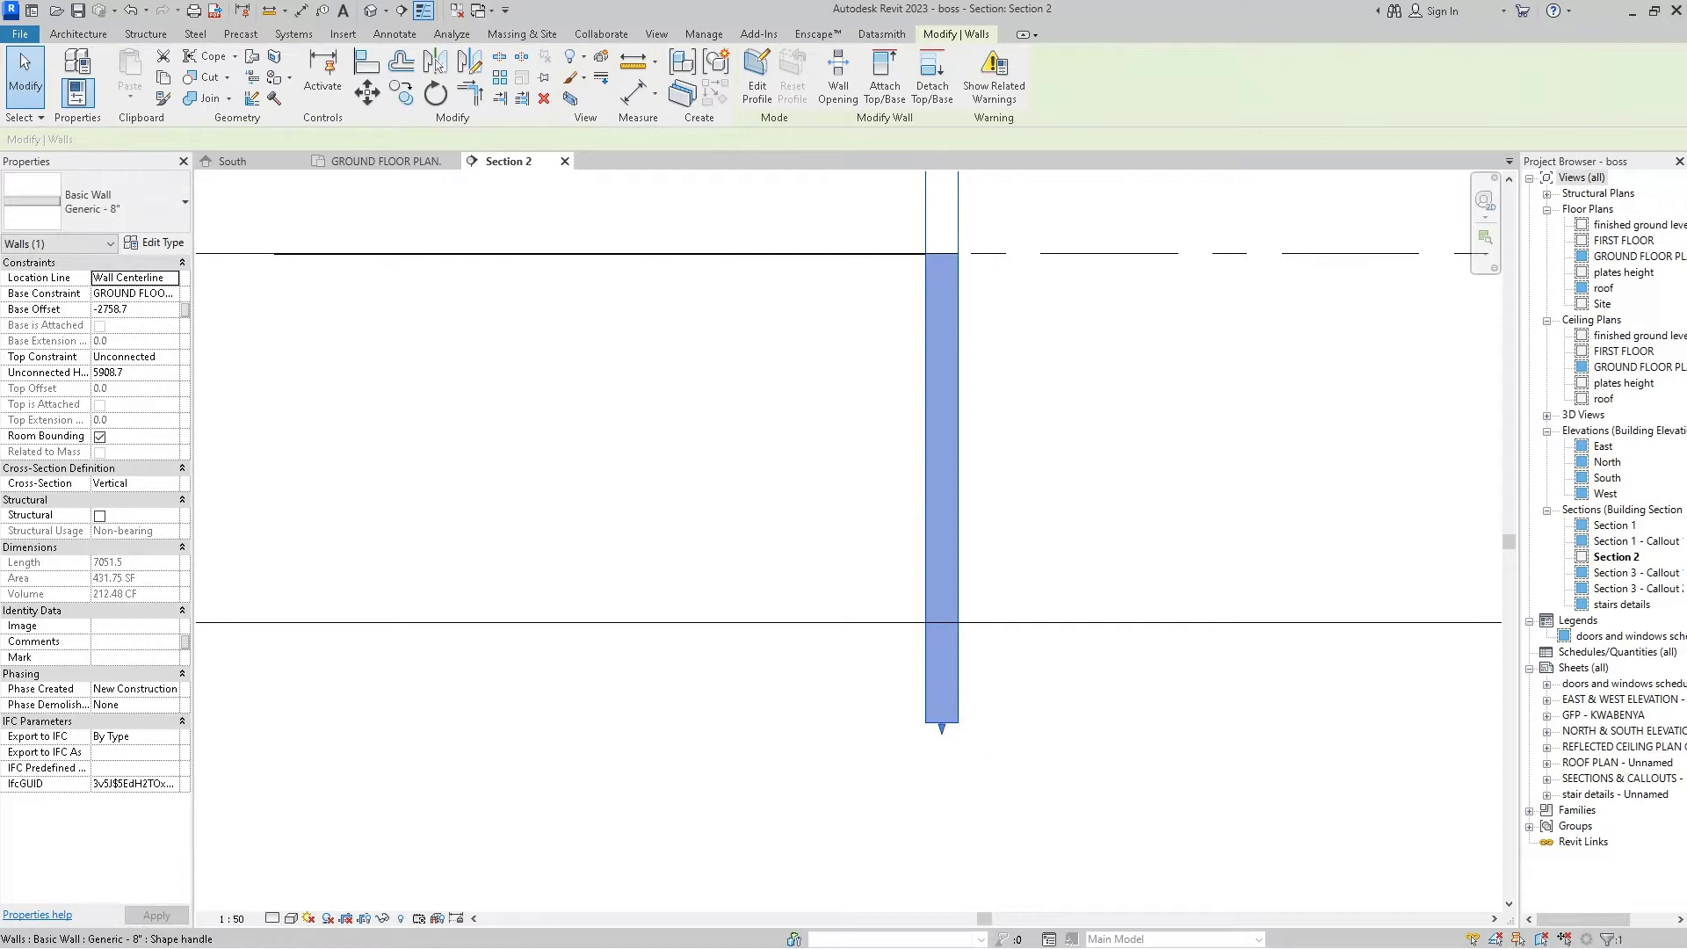
pyautogui.moveTo(942, 634); pyautogui.dragTo(942, 622)
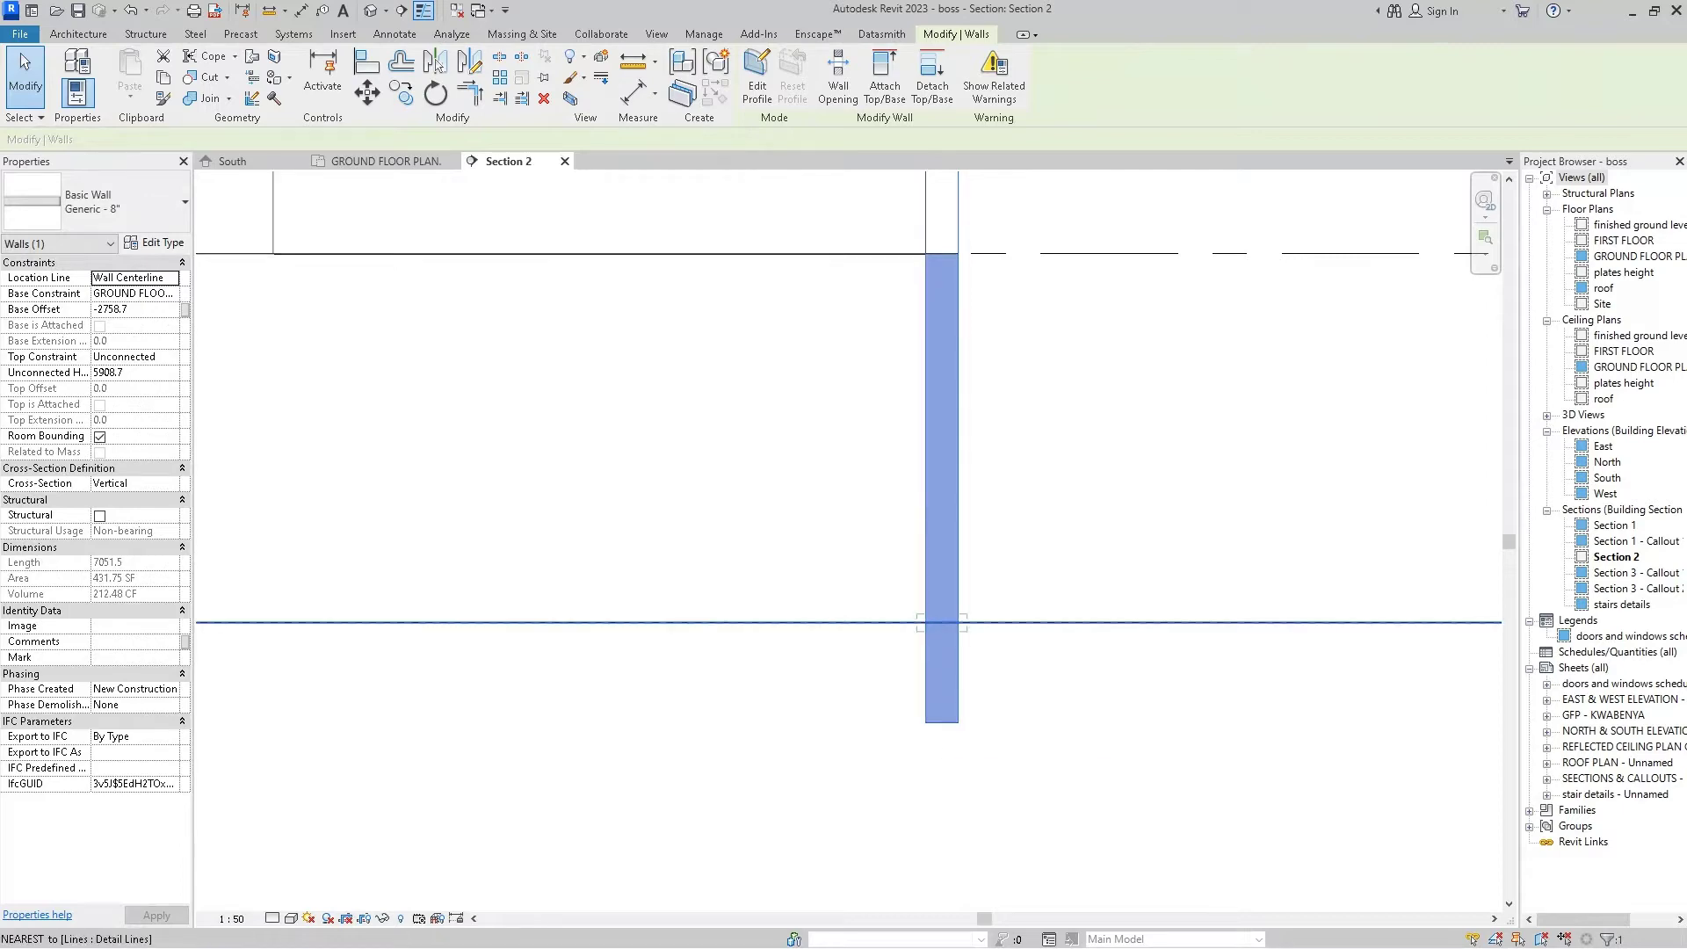
pyautogui.press('Escape')
pyautogui.scroll(-2, 931, 615)
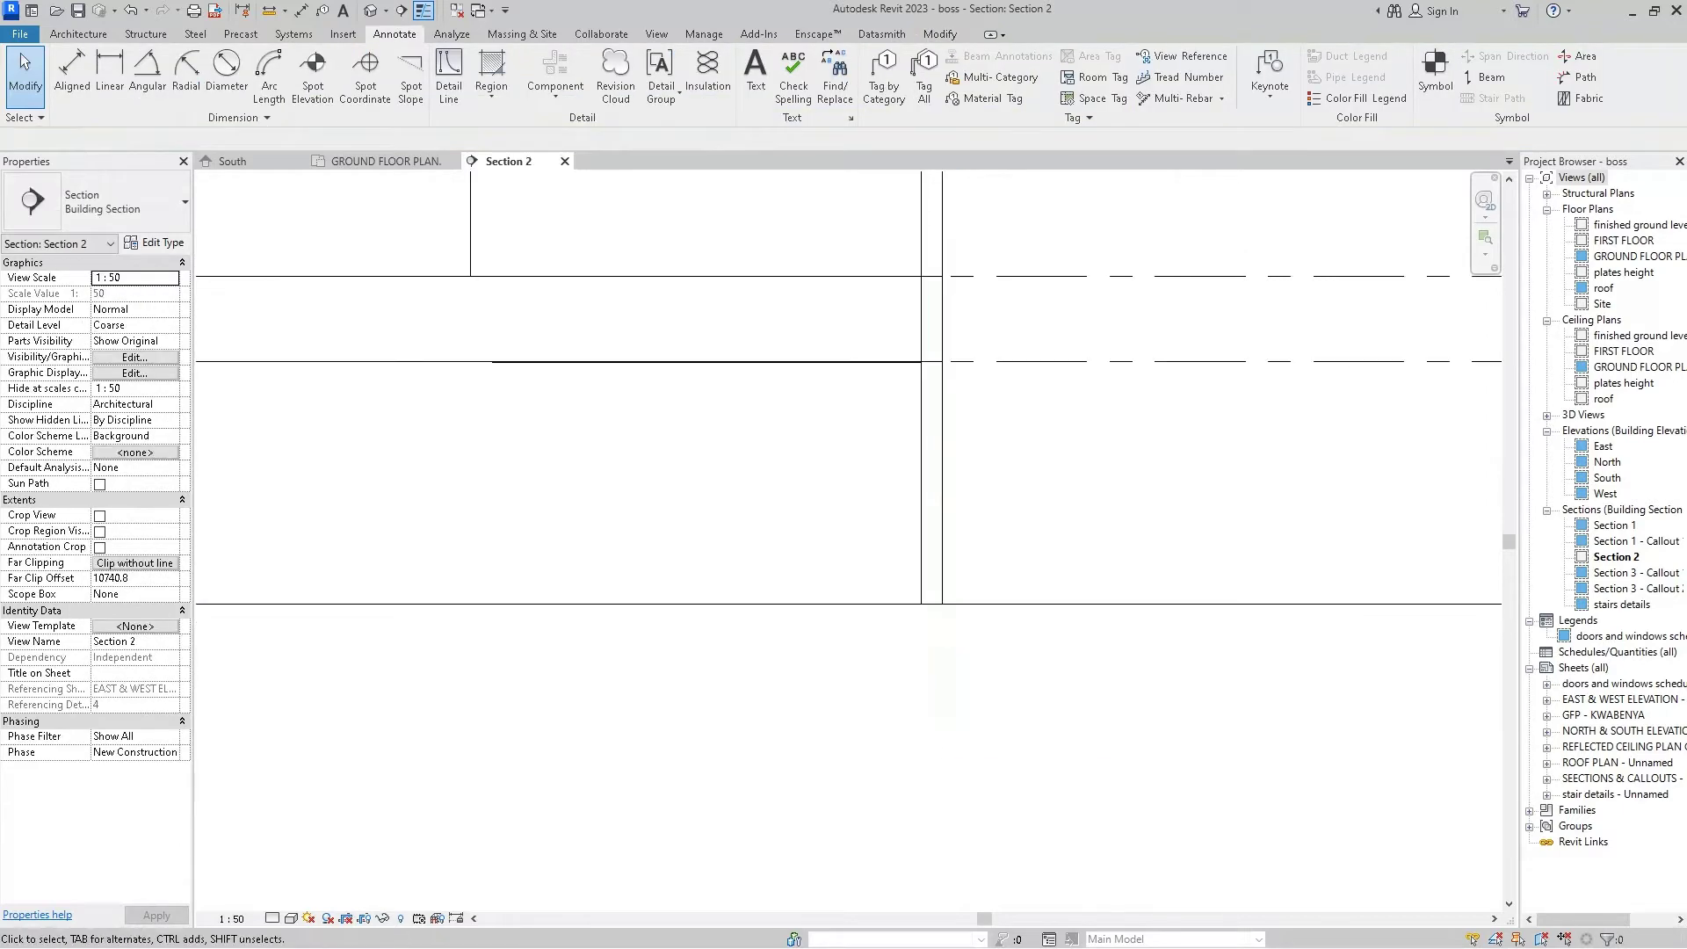
pyautogui.scroll(-2, 932, 615)
pyautogui.scroll(-2, 958, 562)
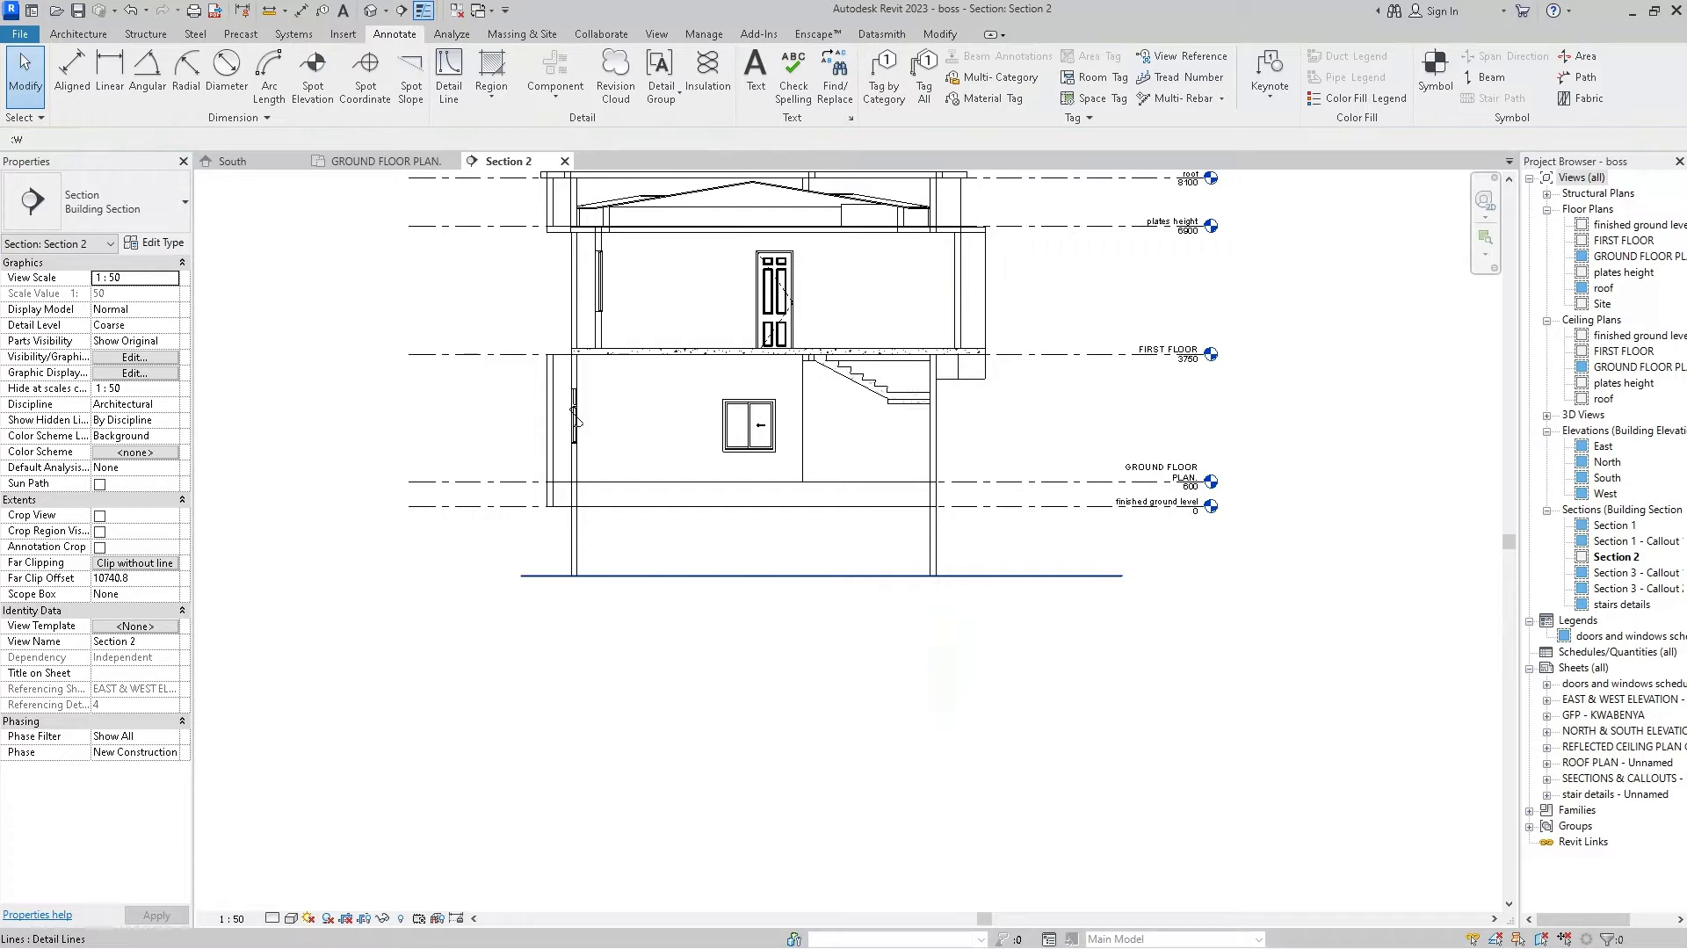
pyautogui.press('Delete')
# - Check the ground-floor slab and left wall depth by selecting and deselecting them
pyautogui.scroll(1, 576, 421)
pyautogui.scroll(2, 562, 413)
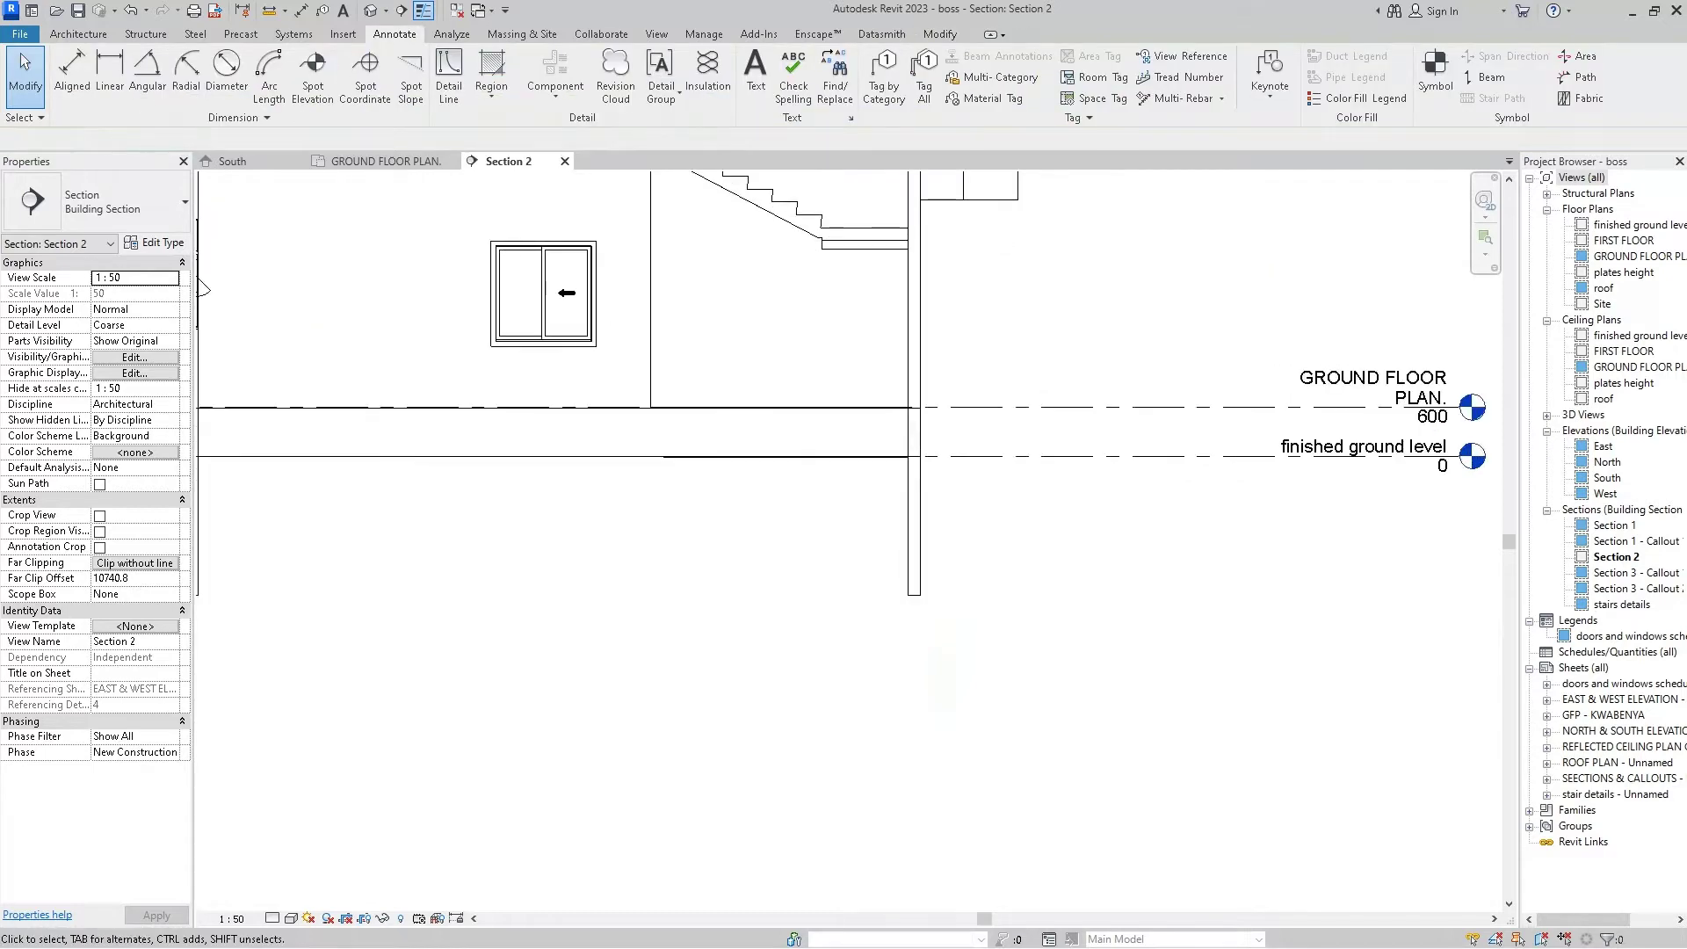
pyautogui.scroll(-2, 545, 404)
pyautogui.scroll(1, 507, 389)
pyautogui.scroll(1, 507, 388)
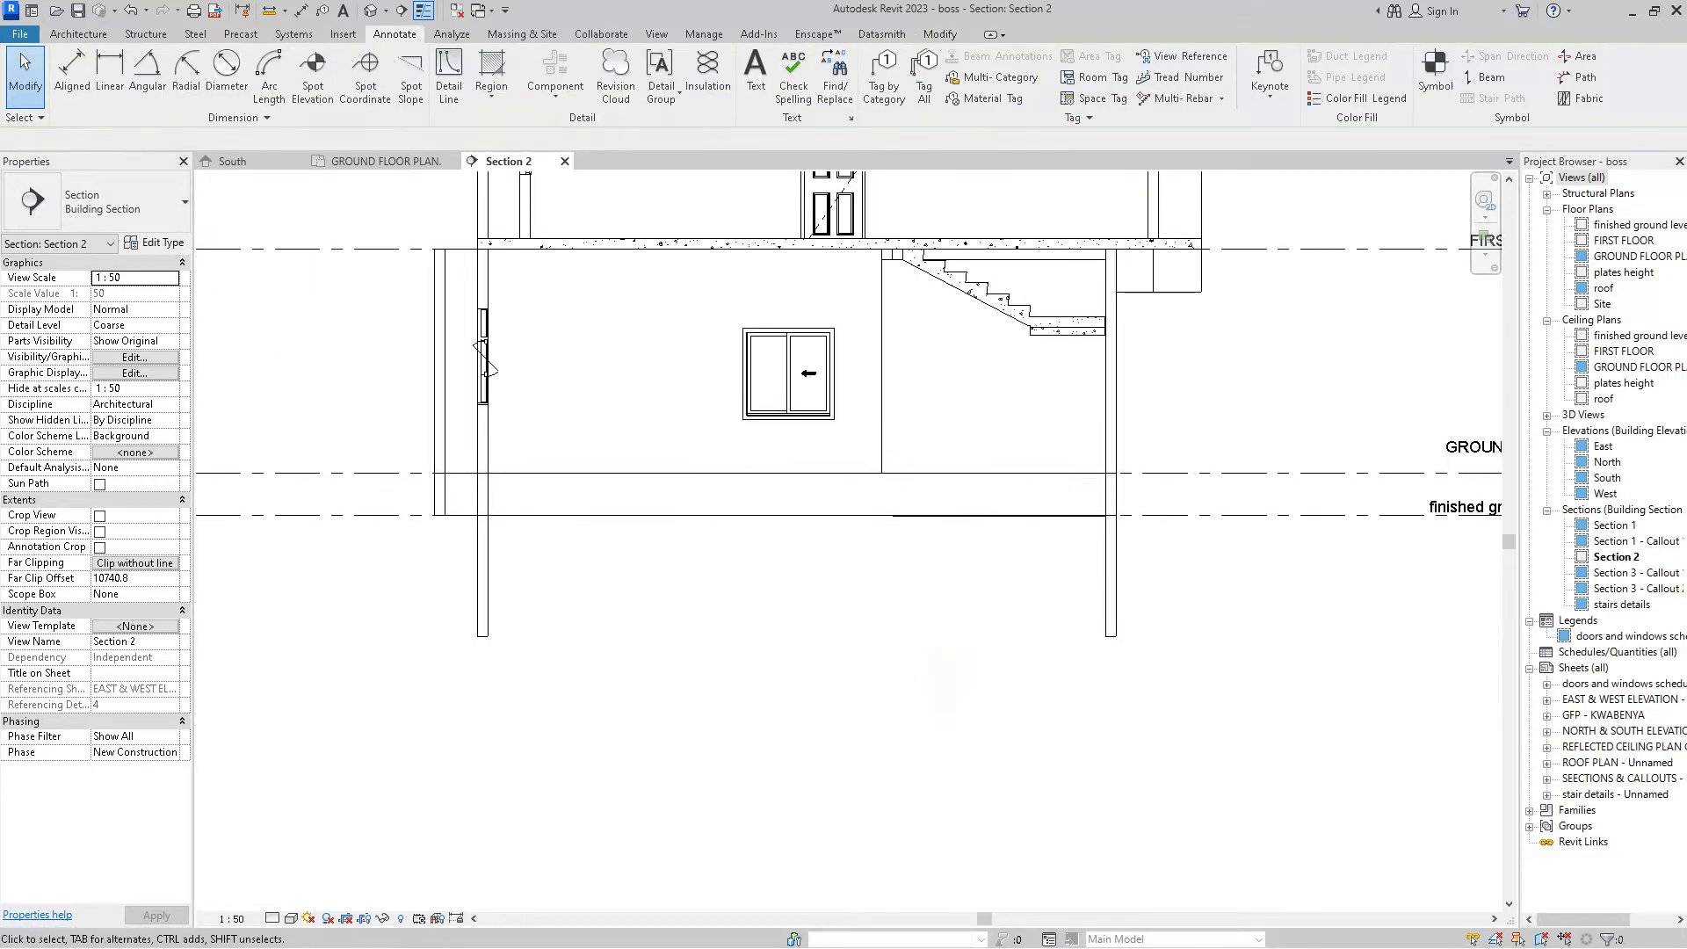
pyautogui.scroll(1, 534, 487)
pyautogui.scroll(1, 534, 487)
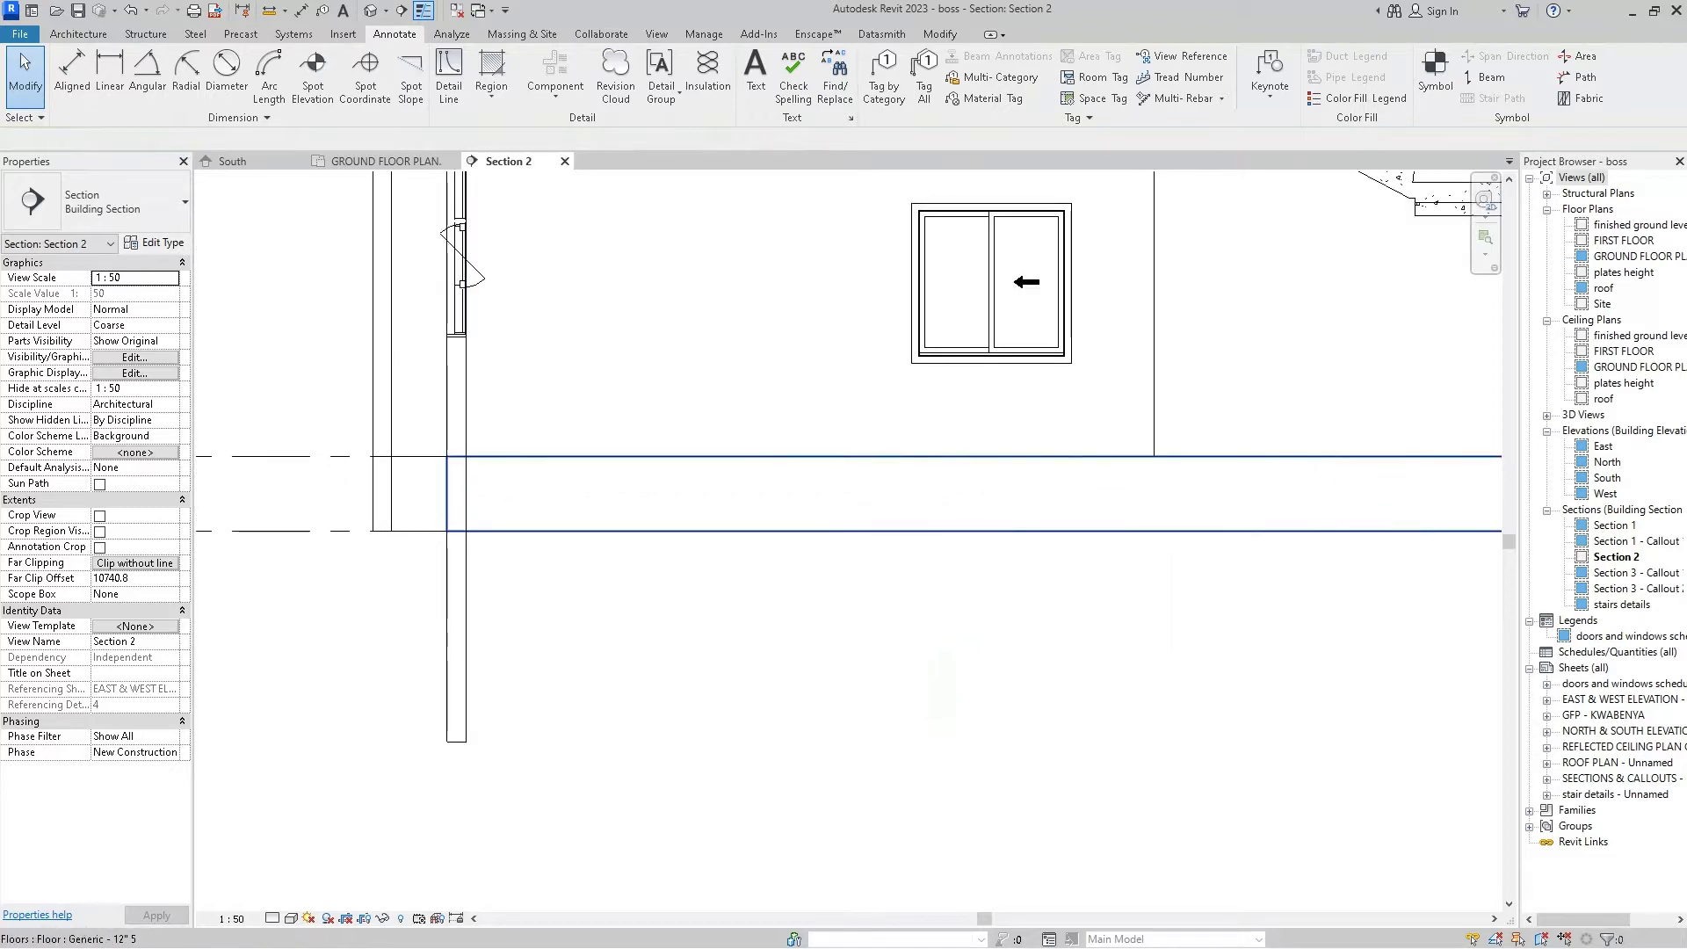
pyautogui.click(534, 486)
pyautogui.click(551, 582)
pyautogui.scroll(-2, 551, 583)
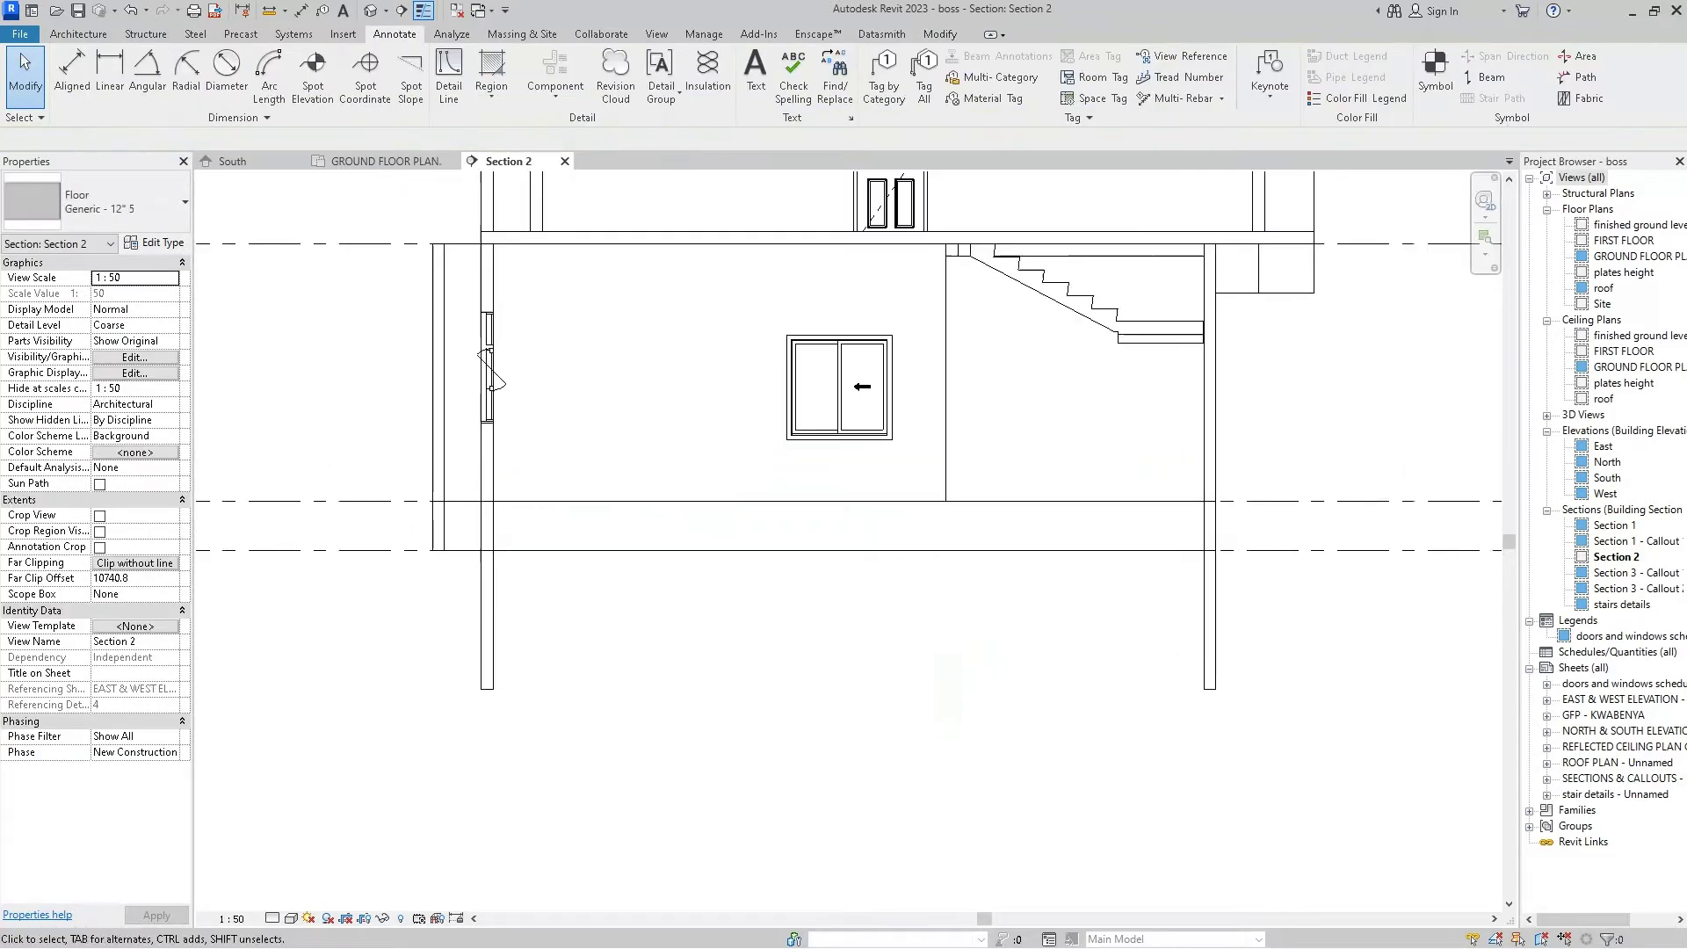
pyautogui.click(463, 547)
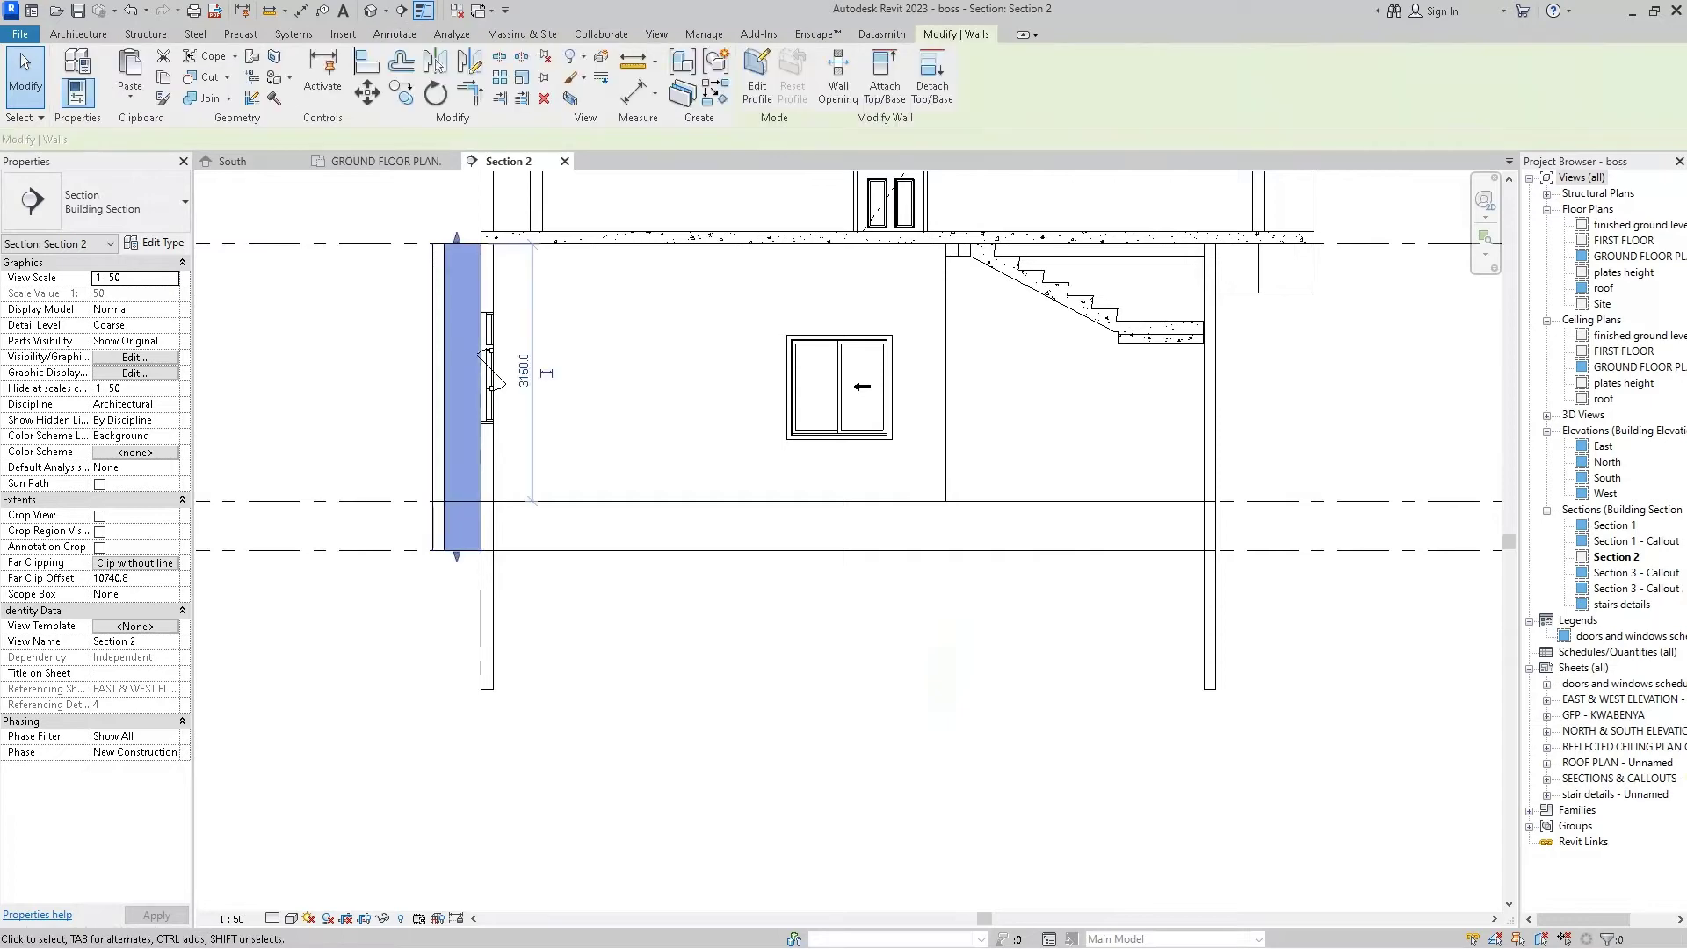
pyautogui.press('Escape')
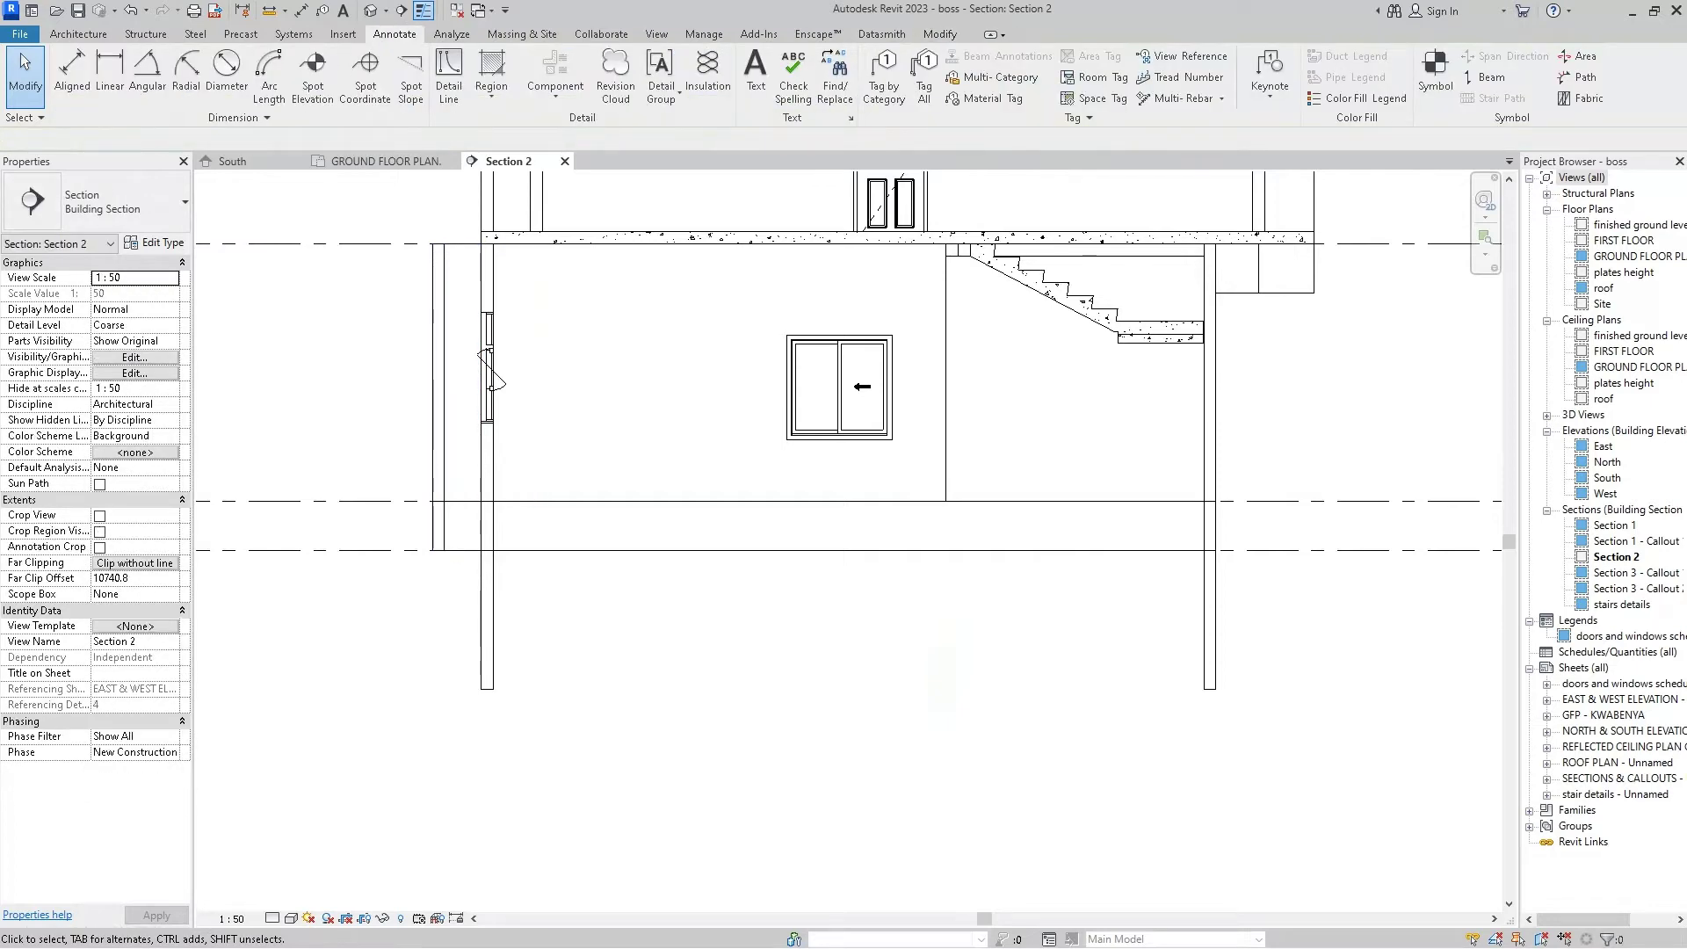
pyautogui.scroll(-3, 550, 527)
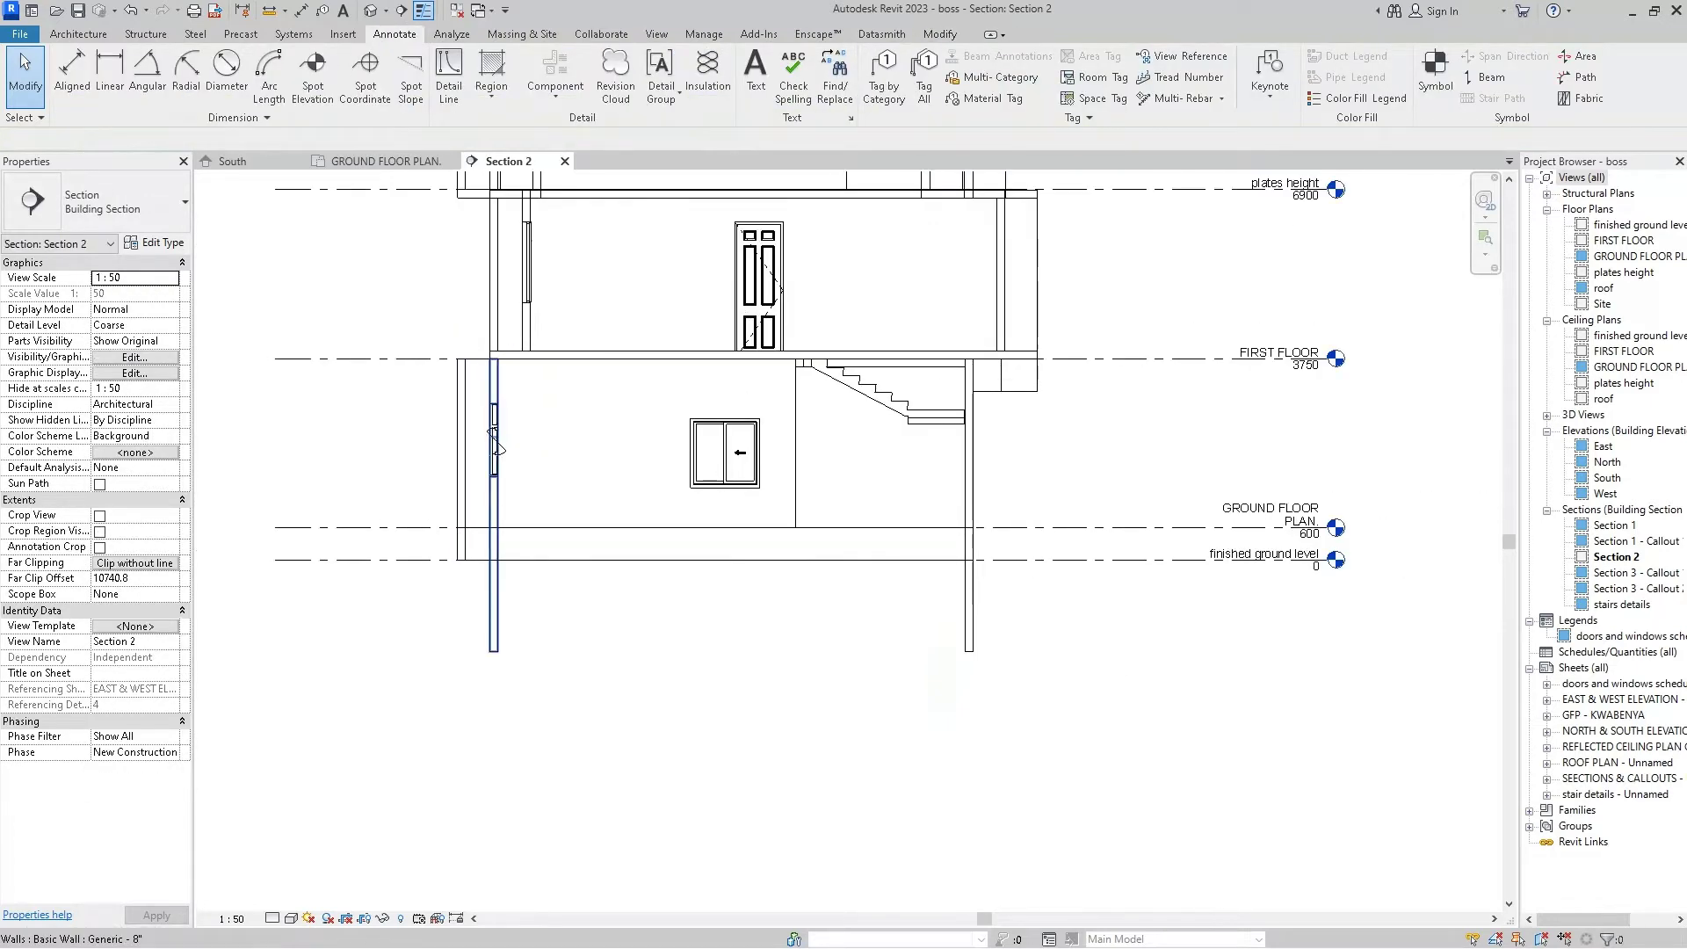
pyautogui.scroll(2, 597, 544)
pyautogui.scroll(1, 603, 562)
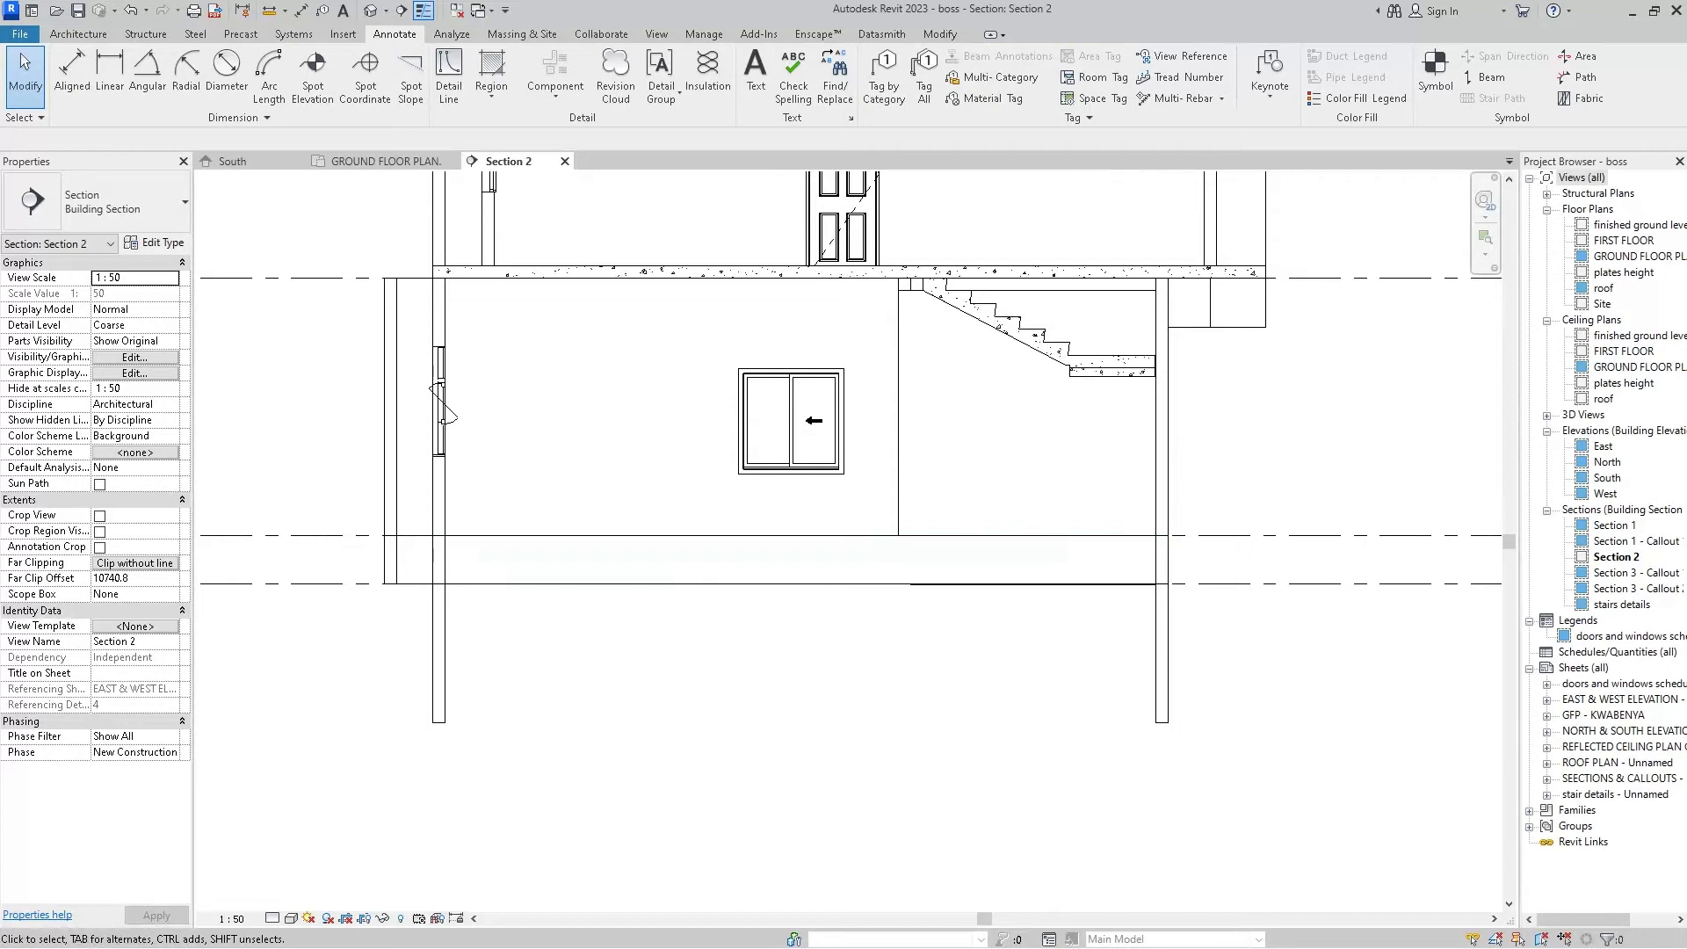
pyautogui.scroll(1, 489, 553)
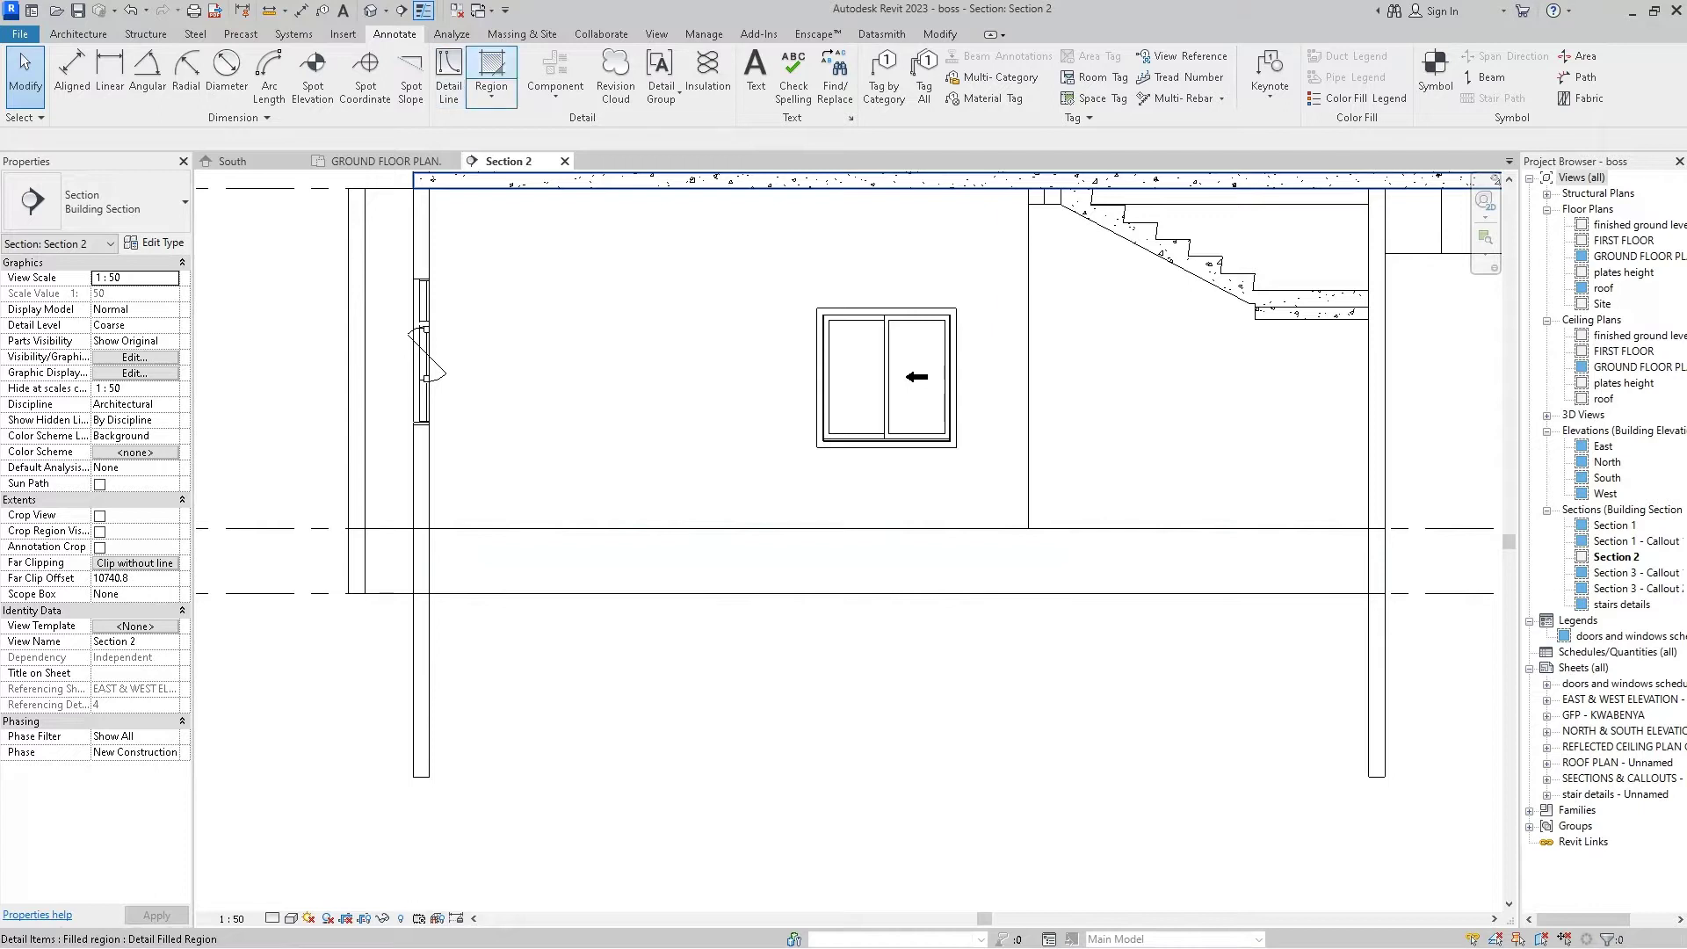
# - Start the region boundary at the left wall and sketch its horizontal edge
pyautogui.doubleClick(437, 180)
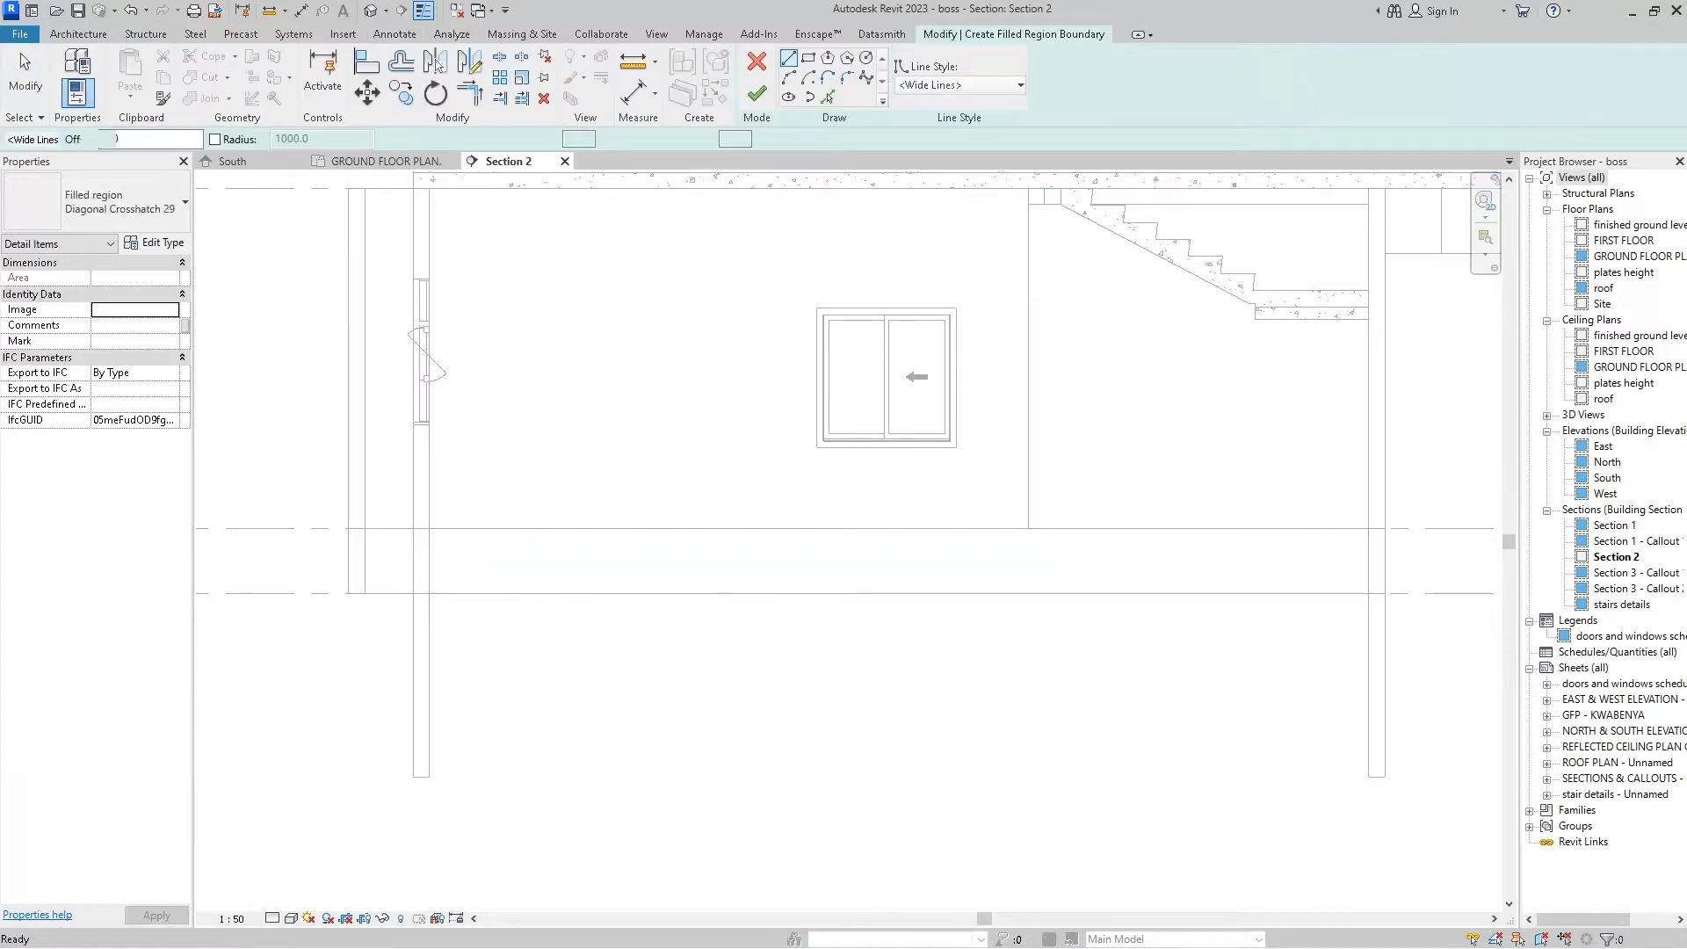
pyautogui.scroll(5, 414, 572)
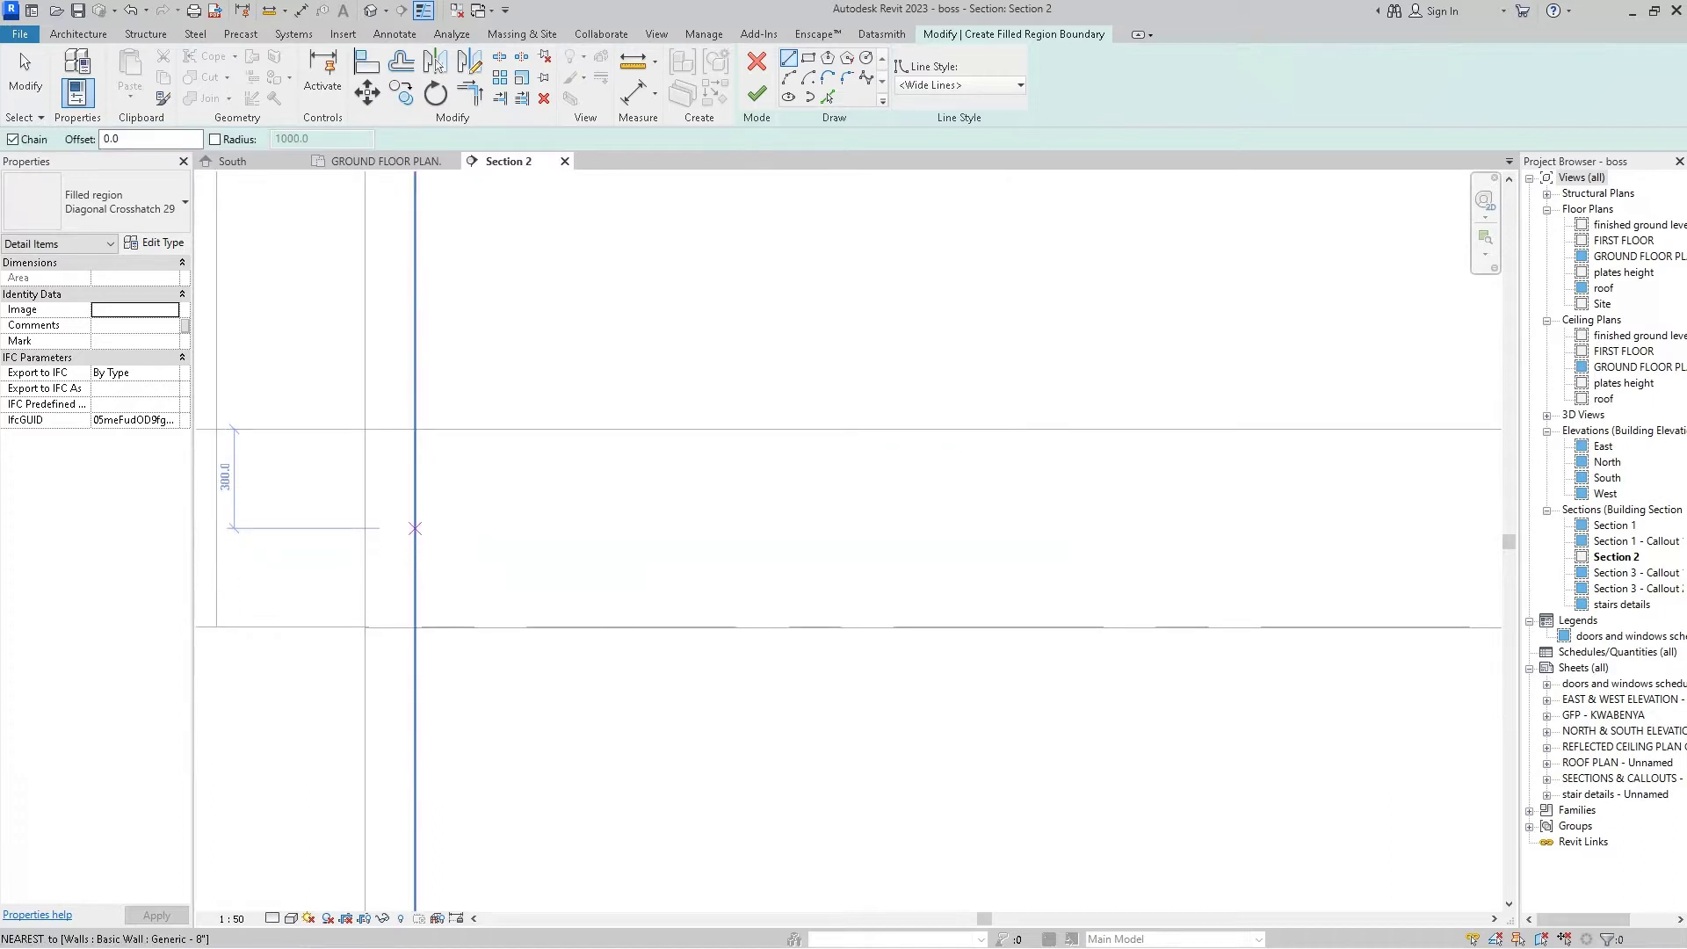
pyautogui.click(415, 528)
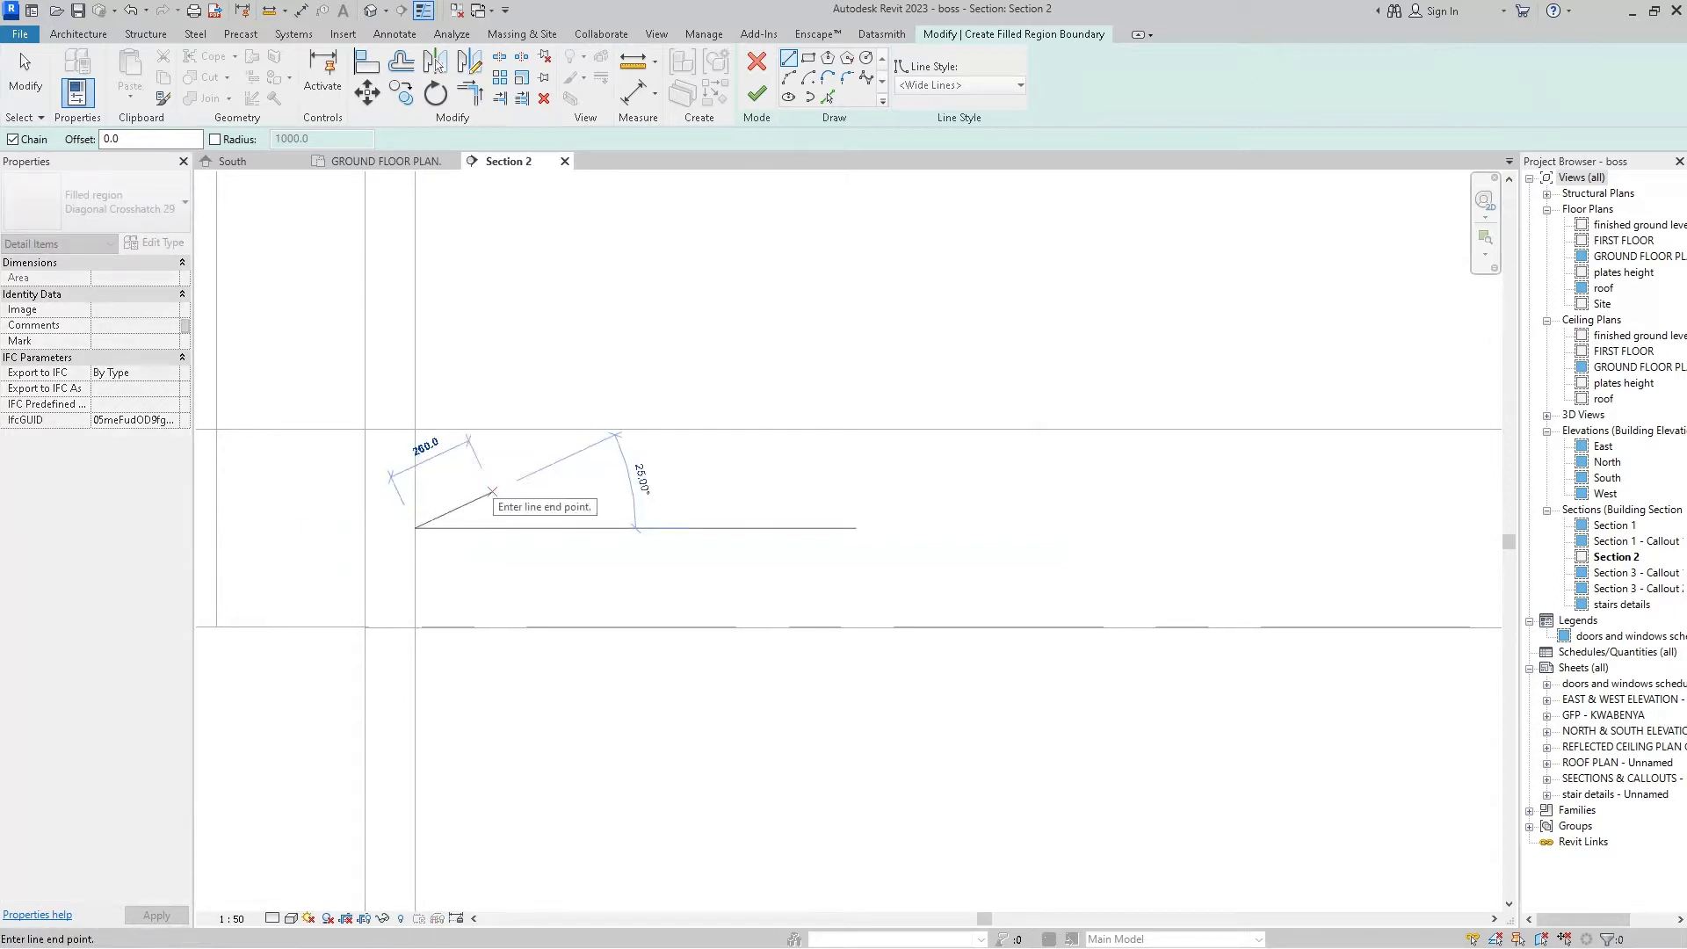
pyautogui.scroll(-3, 392, 490)
pyautogui.scroll(-3, 391, 494)
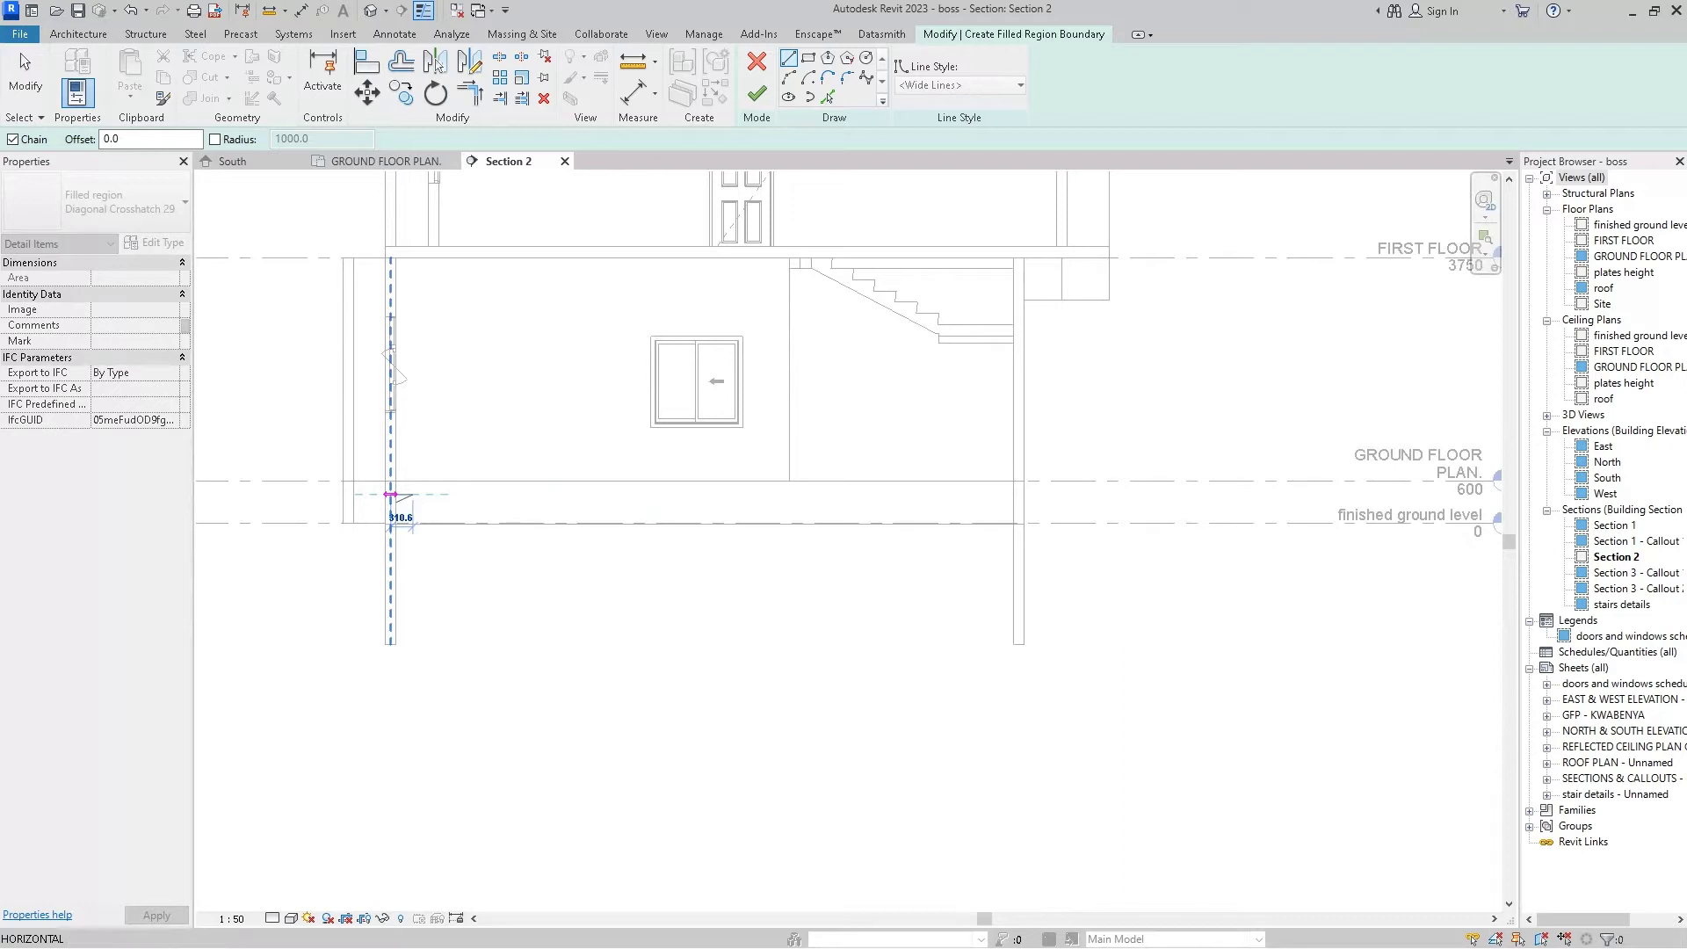
pyautogui.scroll(-2, 391, 495)
pyautogui.scroll(3, 1024, 494)
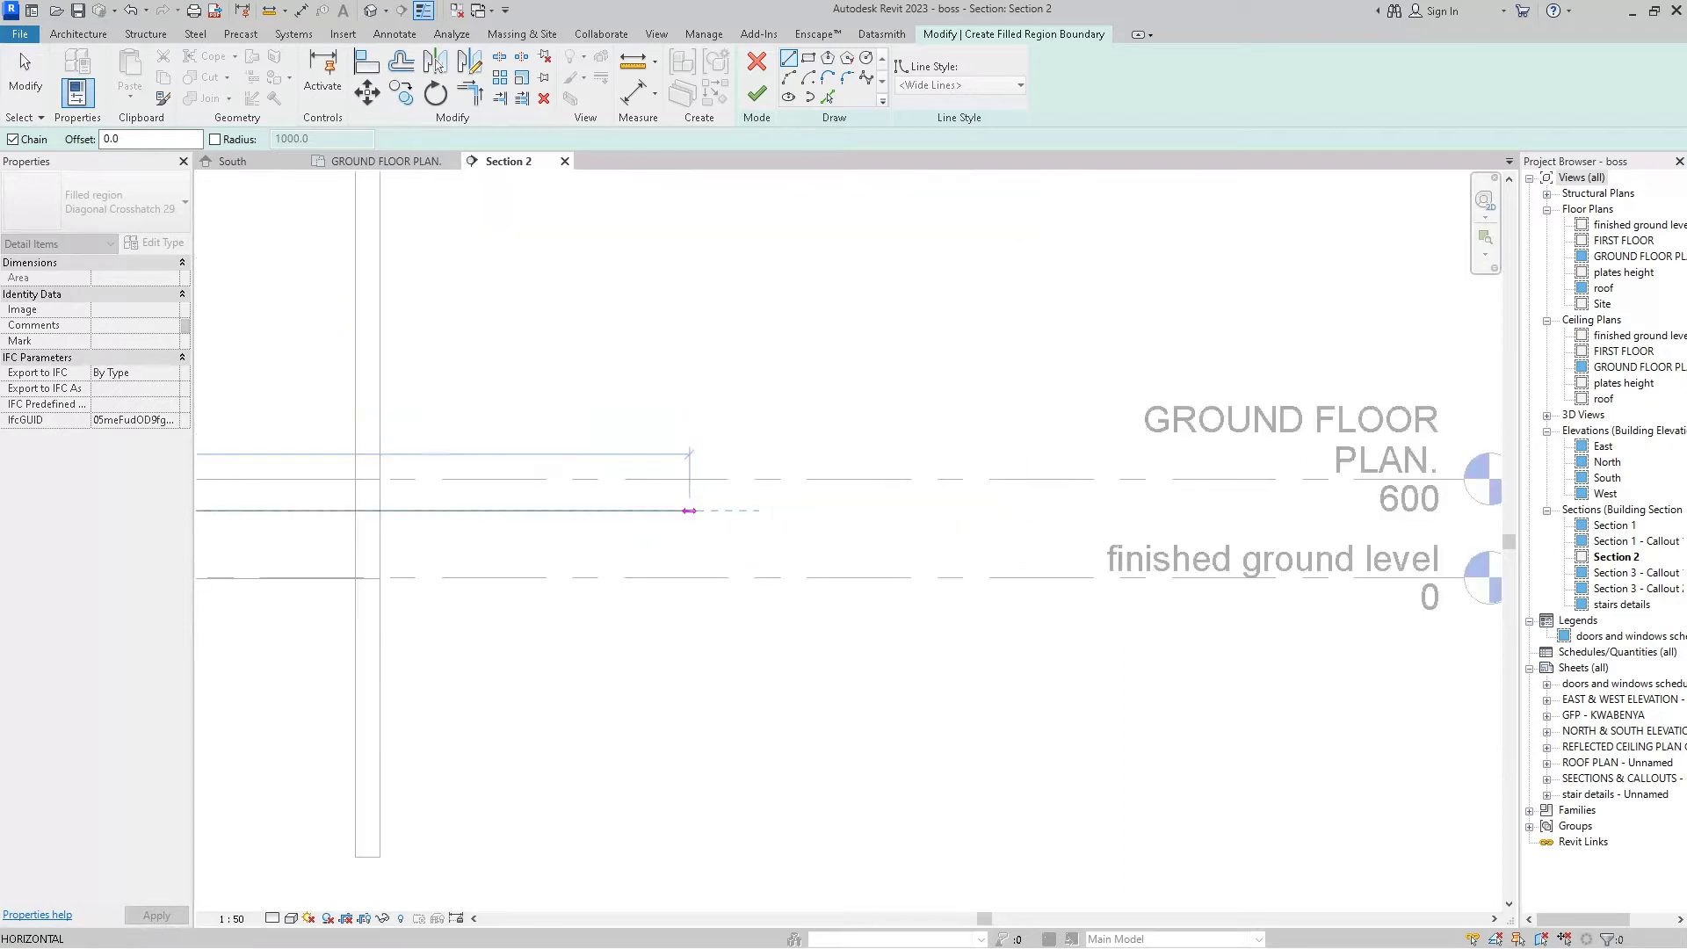
pyautogui.scroll(2, 689, 508)
pyautogui.scroll(-2, 669, 515)
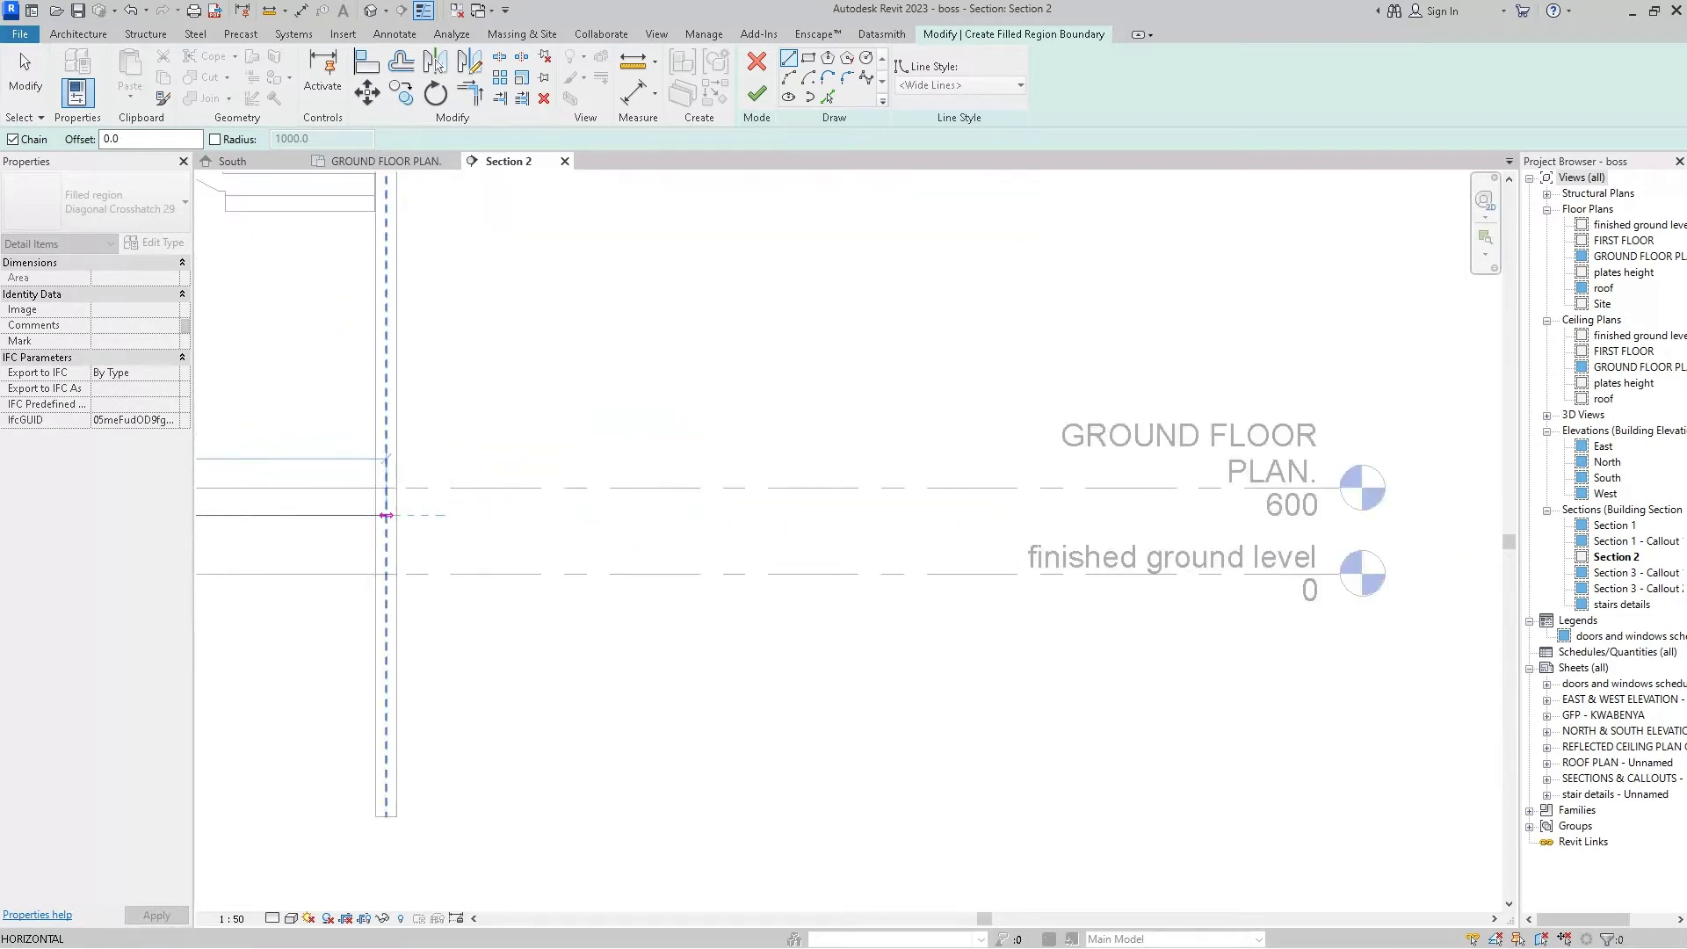
pyautogui.scroll(1, 360, 519)
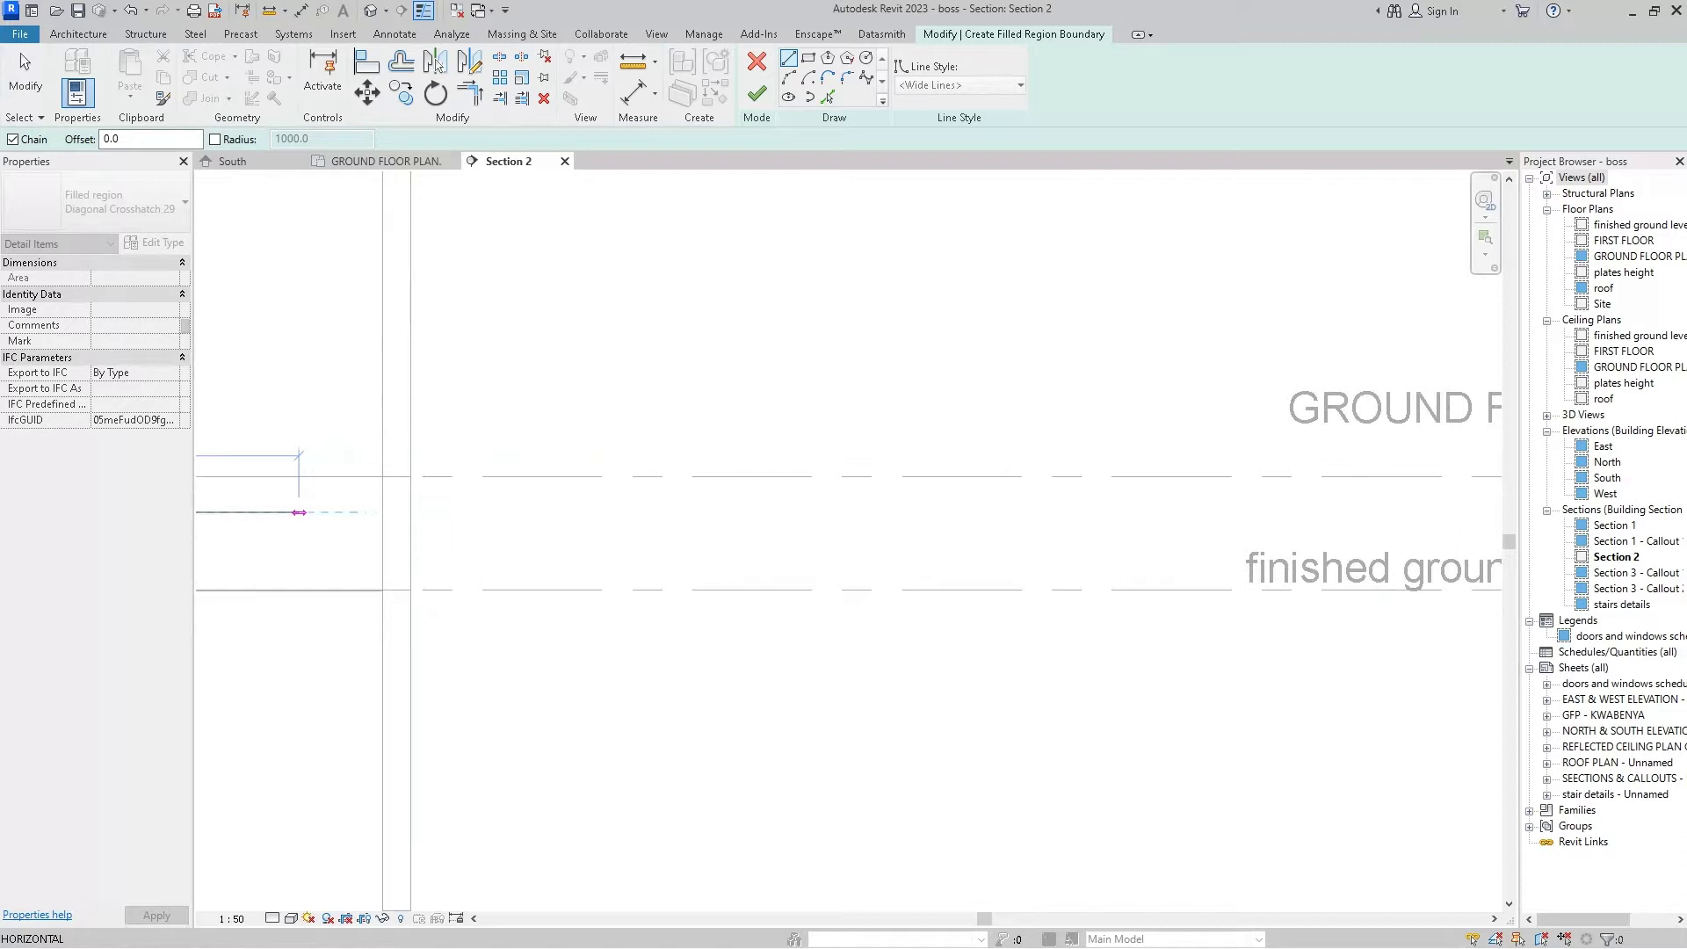
pyautogui.click(299, 512)
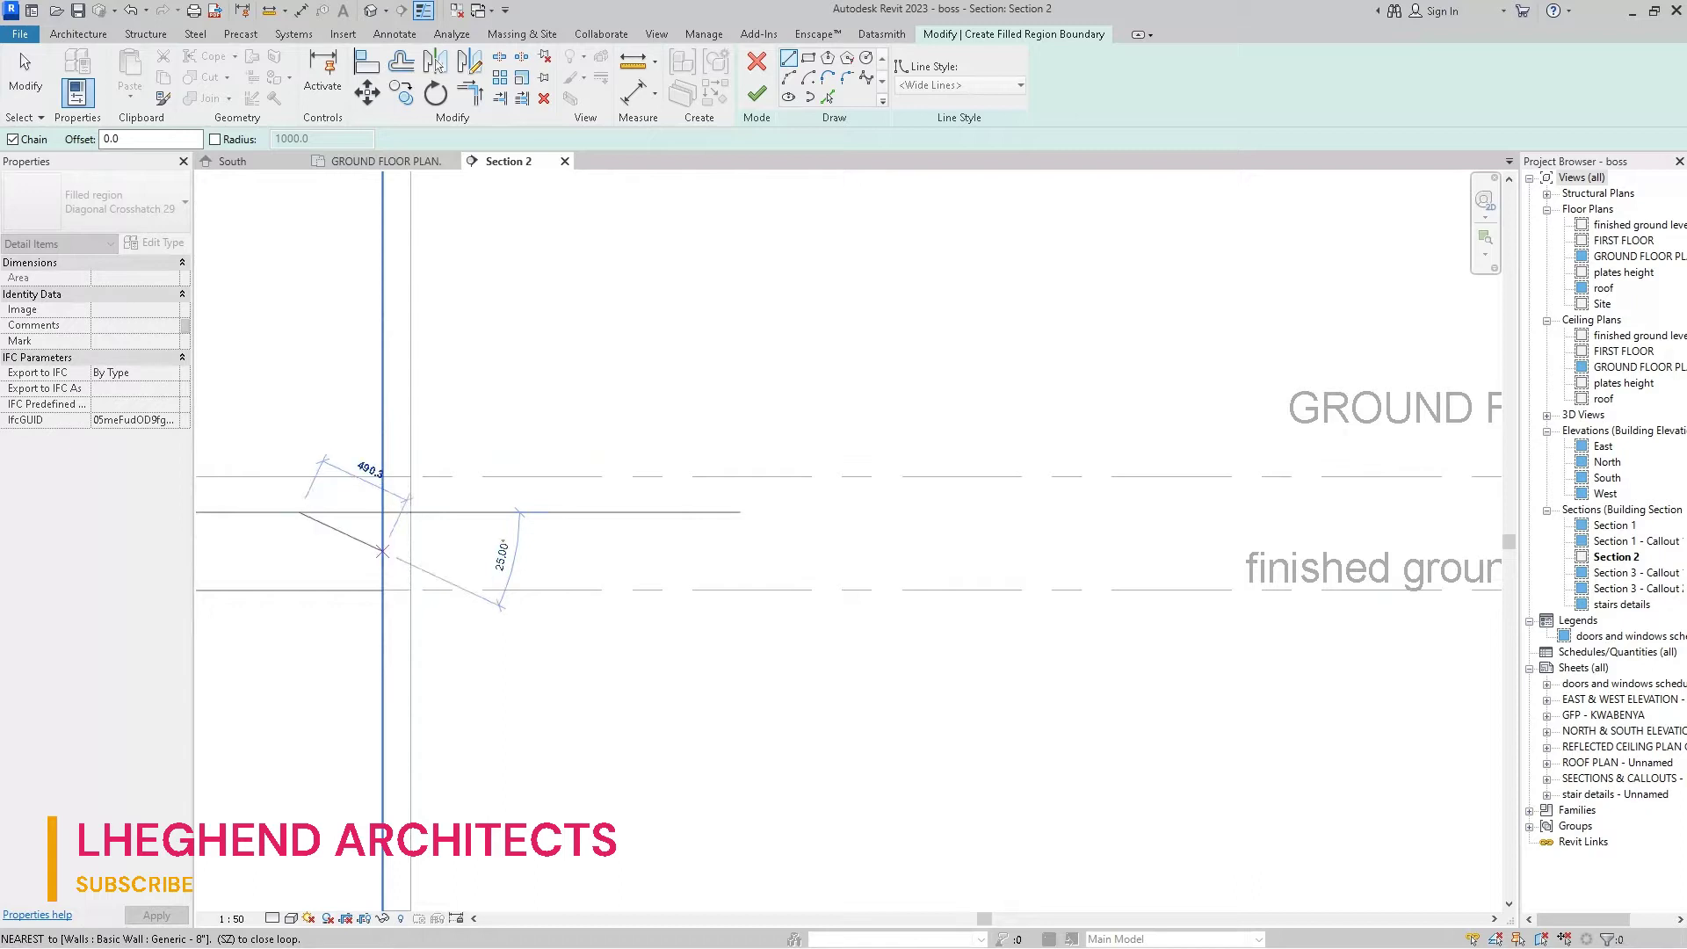
# - Trace the sloped, 150 horizontal, vertical and 9000 edges, closing the slab outline
pyautogui.click(382, 551)
pyautogui.scroll(3, 386, 551)
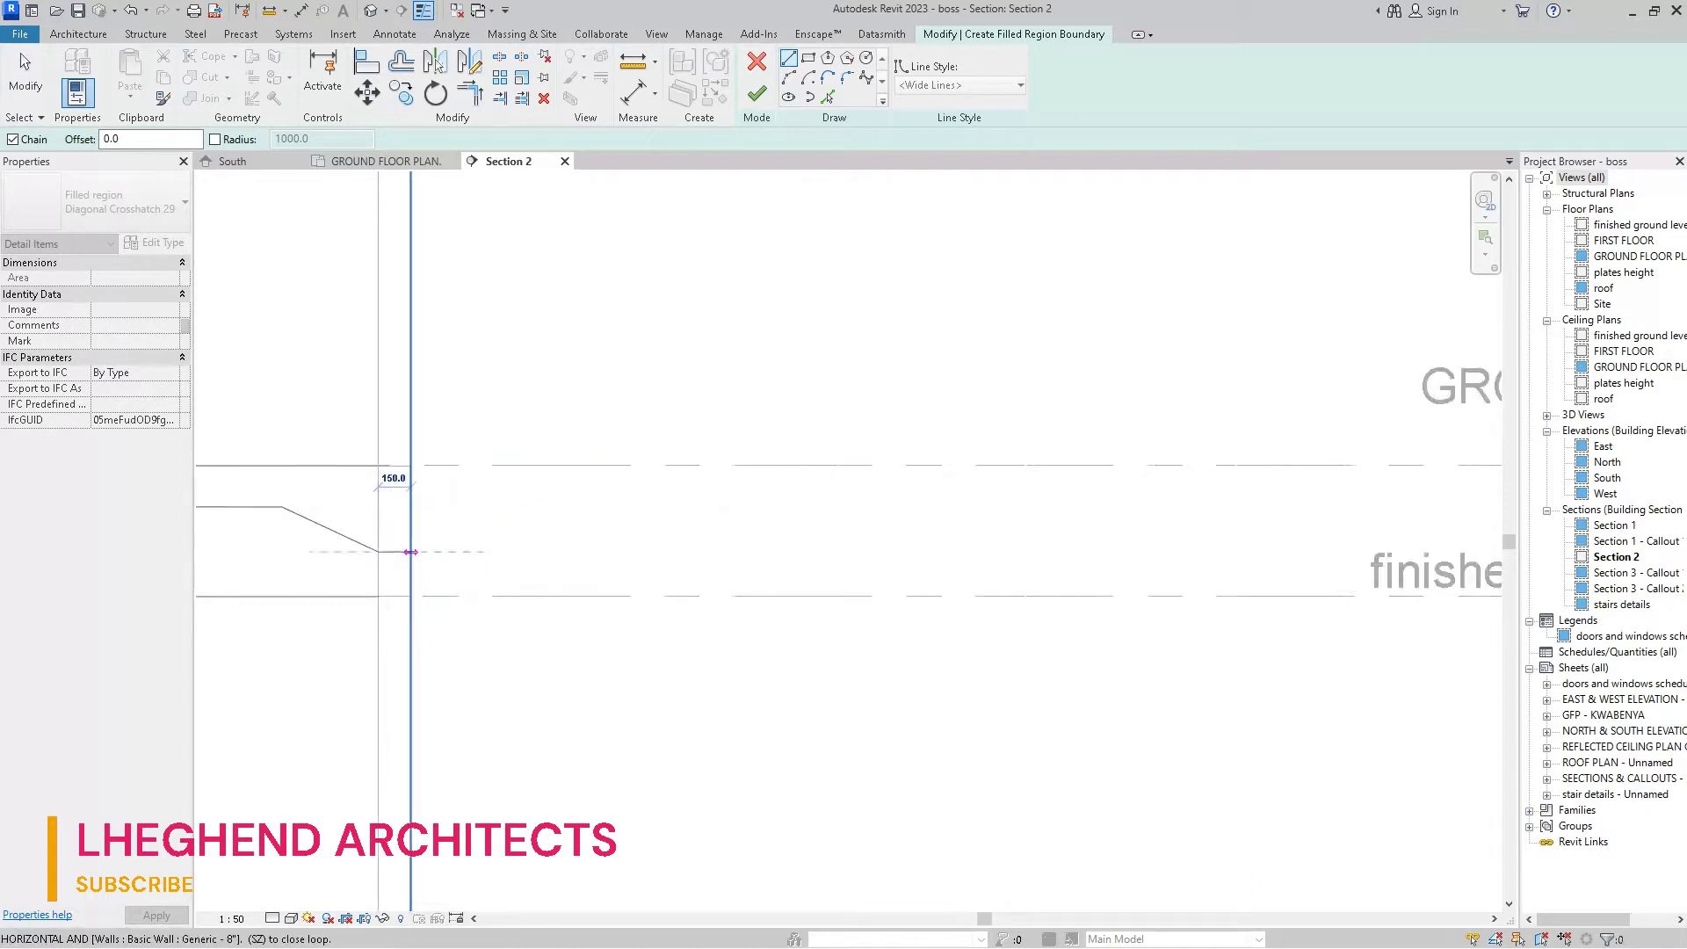
pyautogui.click(410, 553)
pyautogui.click(411, 440)
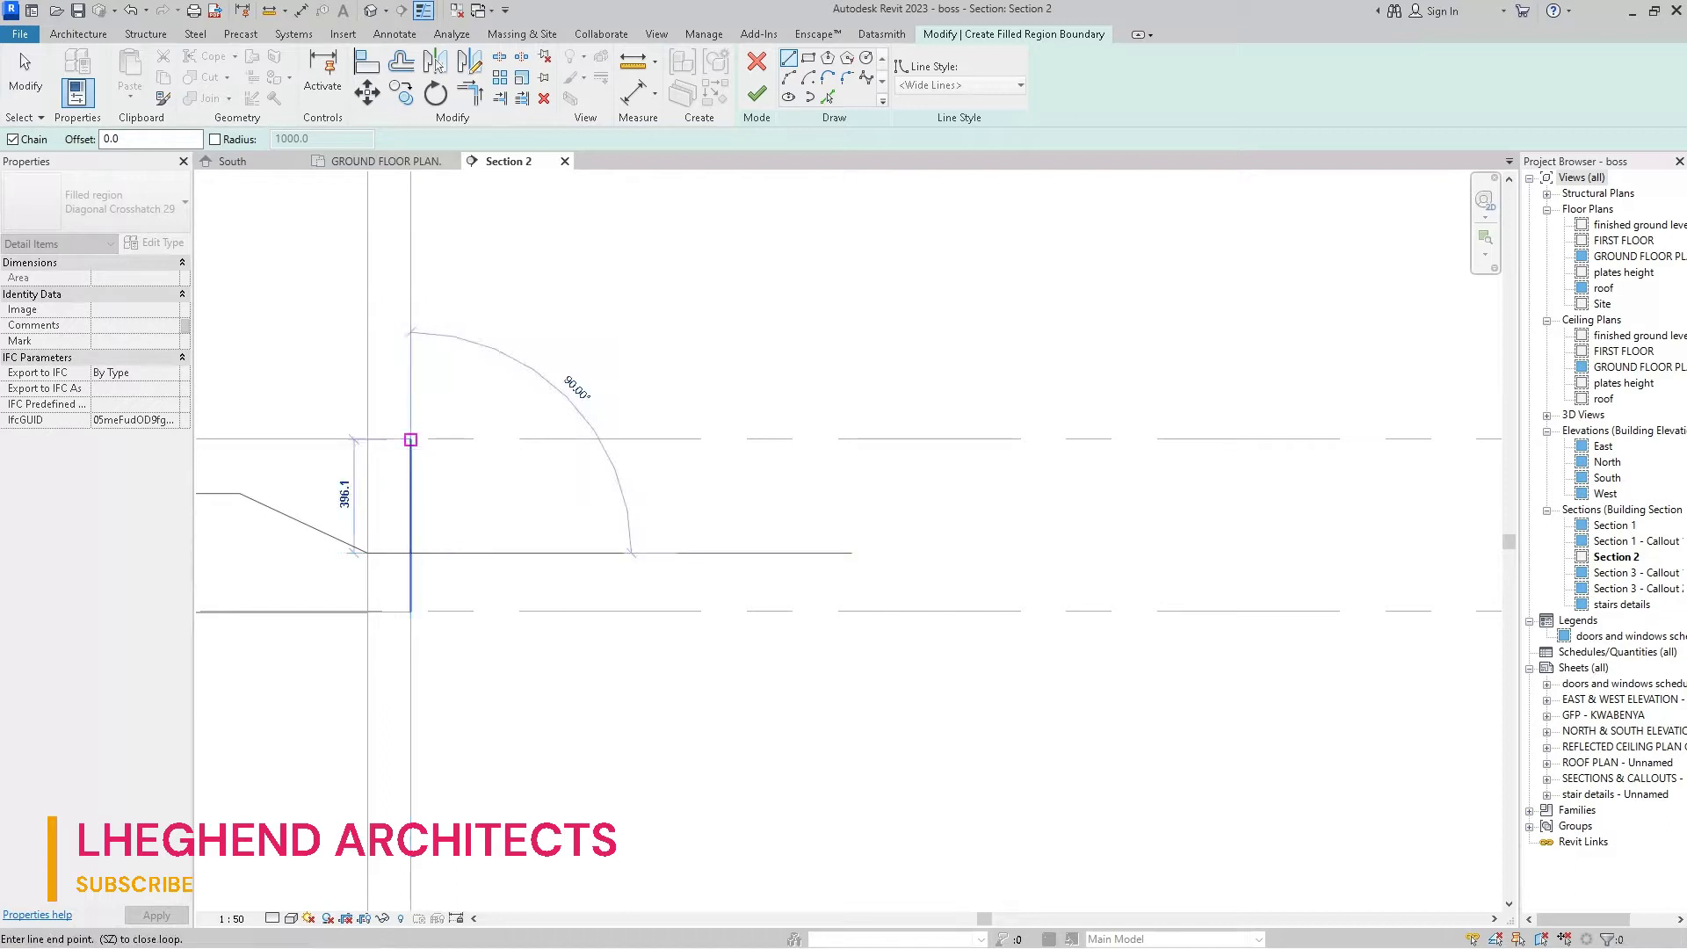
pyautogui.scroll(-2, 668, 443)
pyautogui.scroll(-1, 702, 444)
pyautogui.scroll(-1, 773, 446)
pyautogui.scroll(-3, 791, 421)
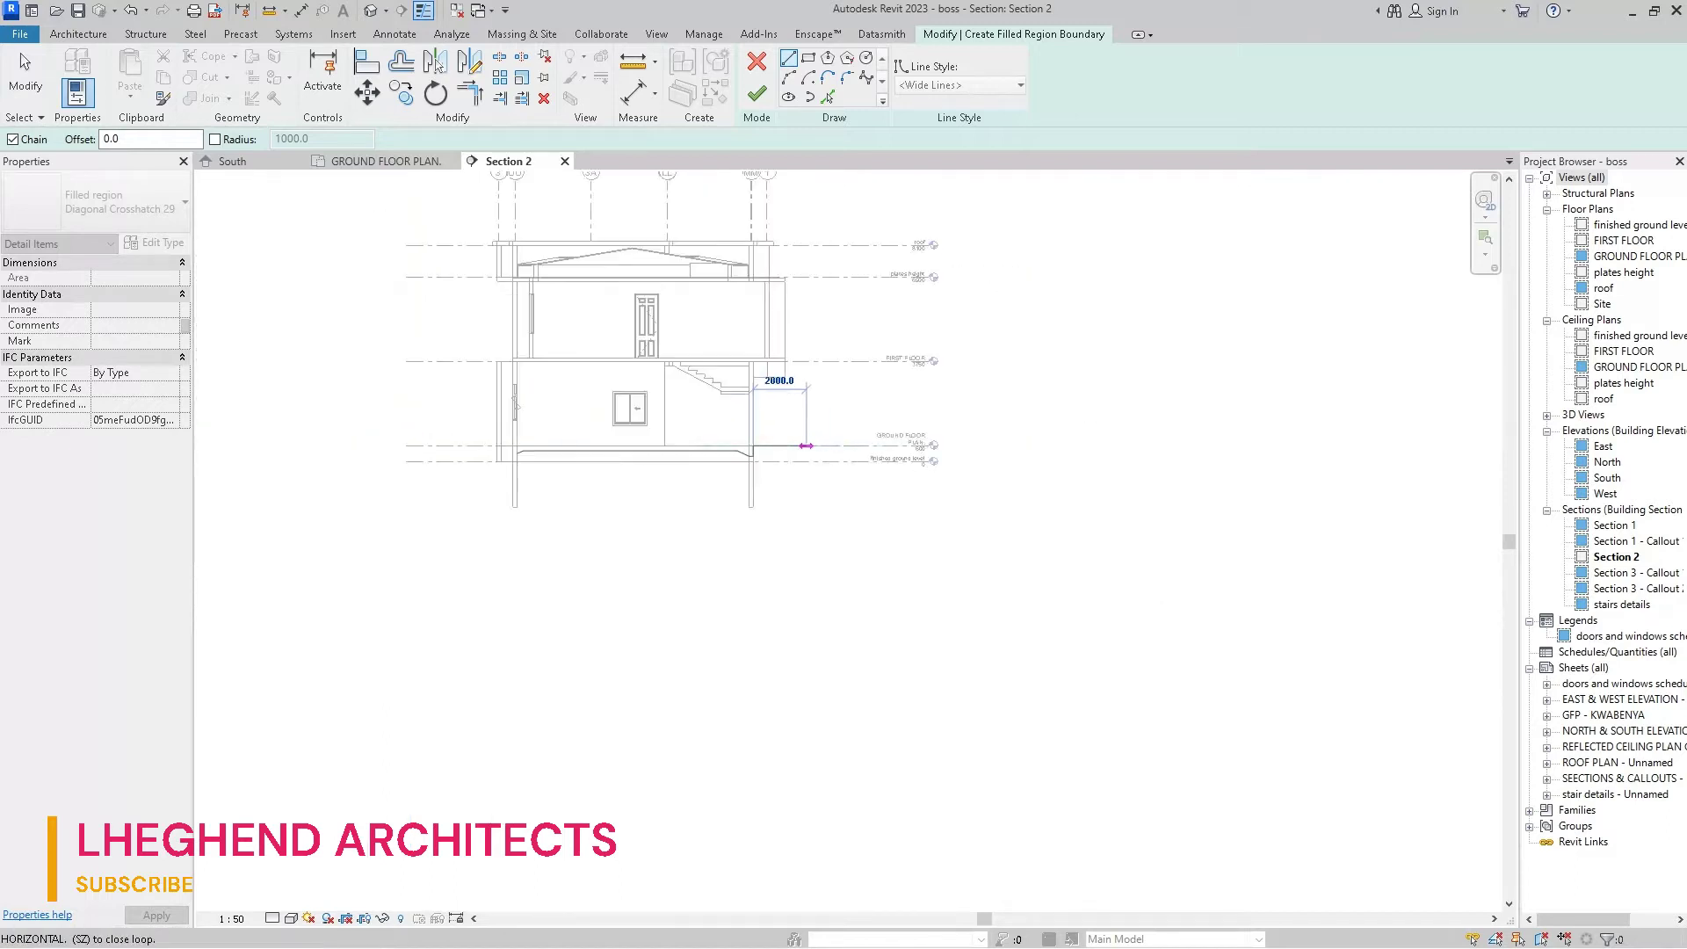
pyautogui.scroll(3, 422, 439)
pyautogui.scroll(3, 615, 395)
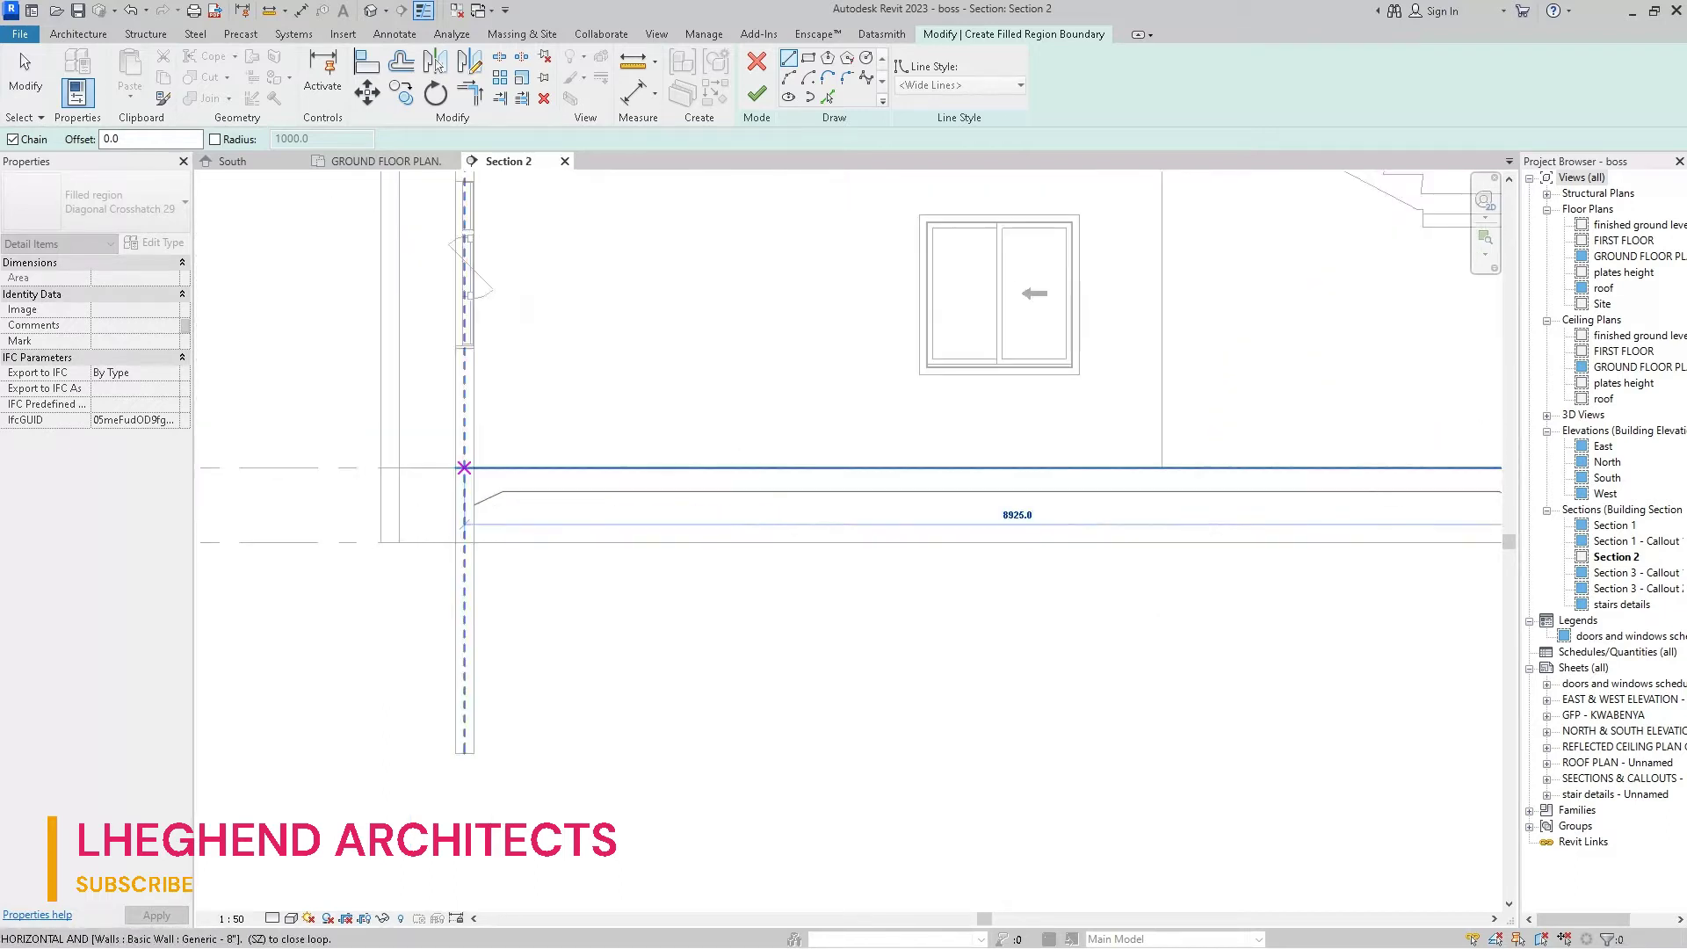
pyautogui.scroll(2, 466, 457)
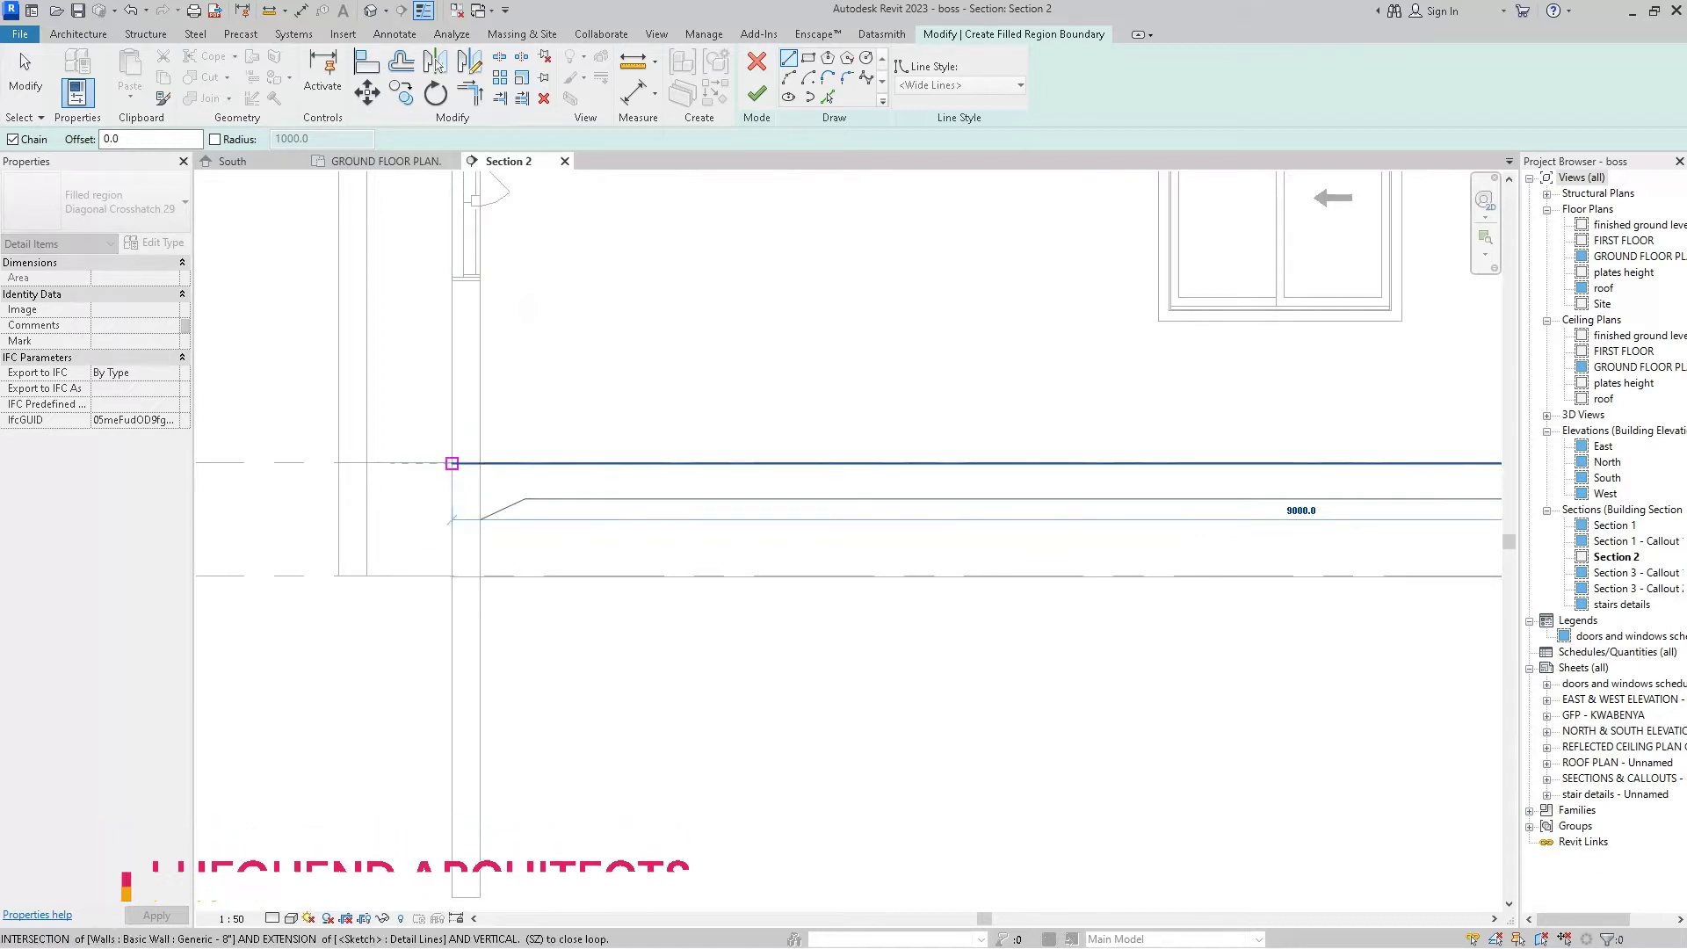
pyautogui.click(452, 463)
pyautogui.click(452, 518)
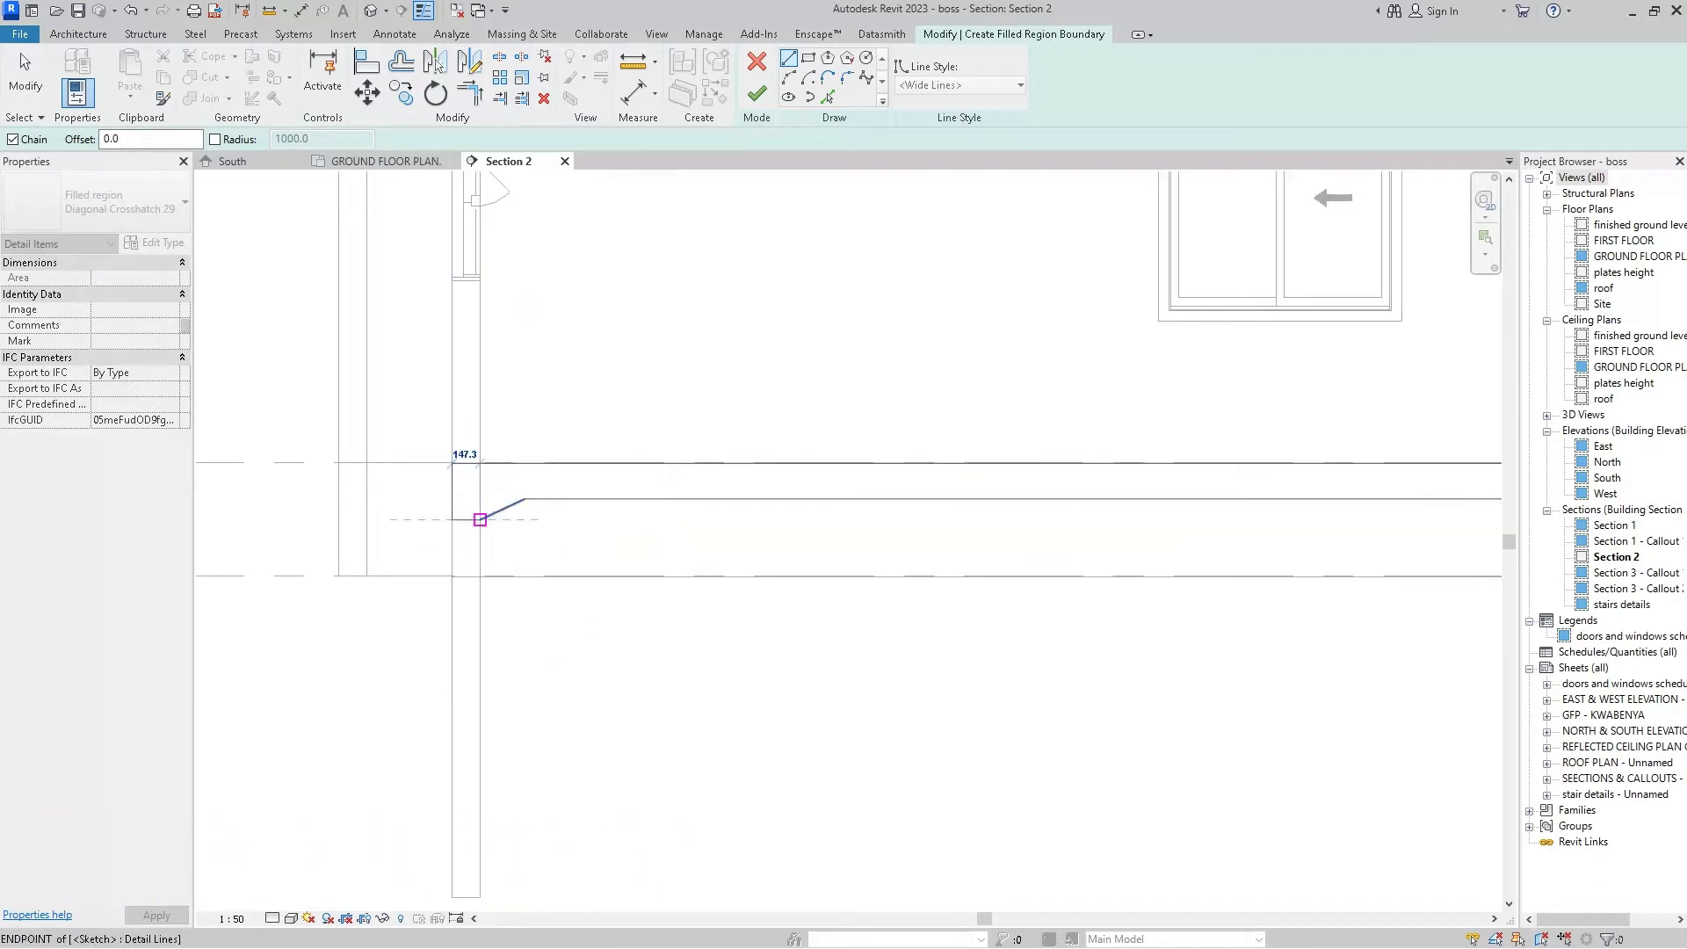
pyautogui.click(480, 519)
# - Stop the boundary line chain and exit line drawing
pyautogui.rightClick(556, 326)
pyautogui.click(581, 332)
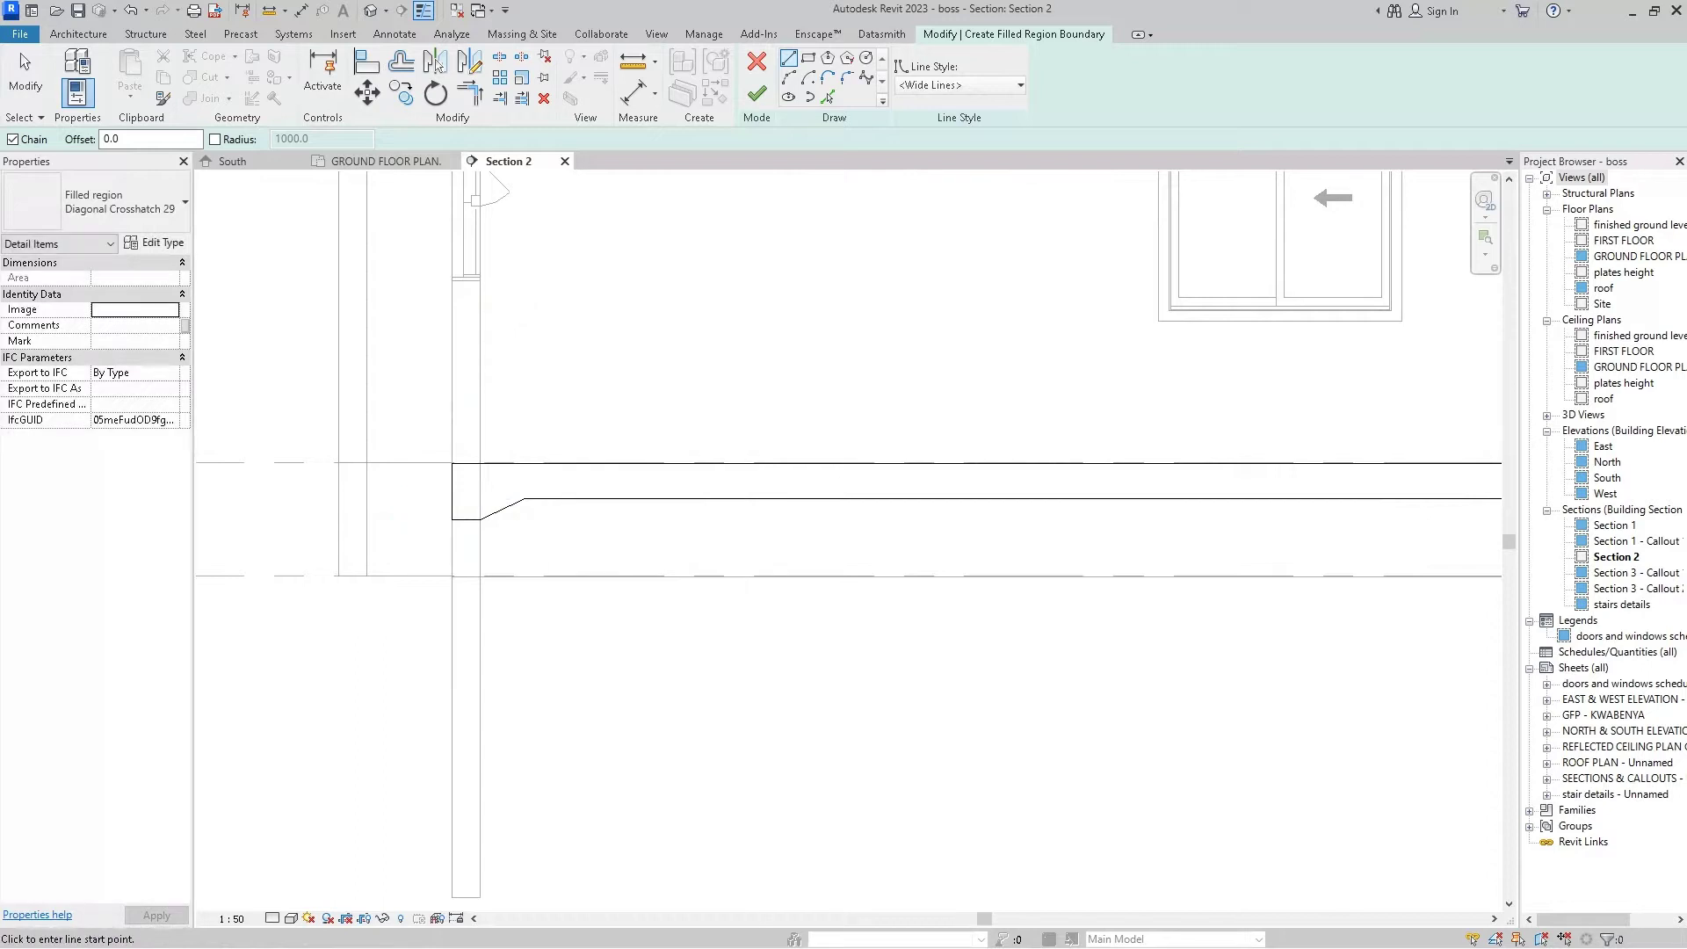
pyautogui.scroll(-2, 504, 341)
pyautogui.rightClick(549, 319)
pyautogui.click(571, 326)
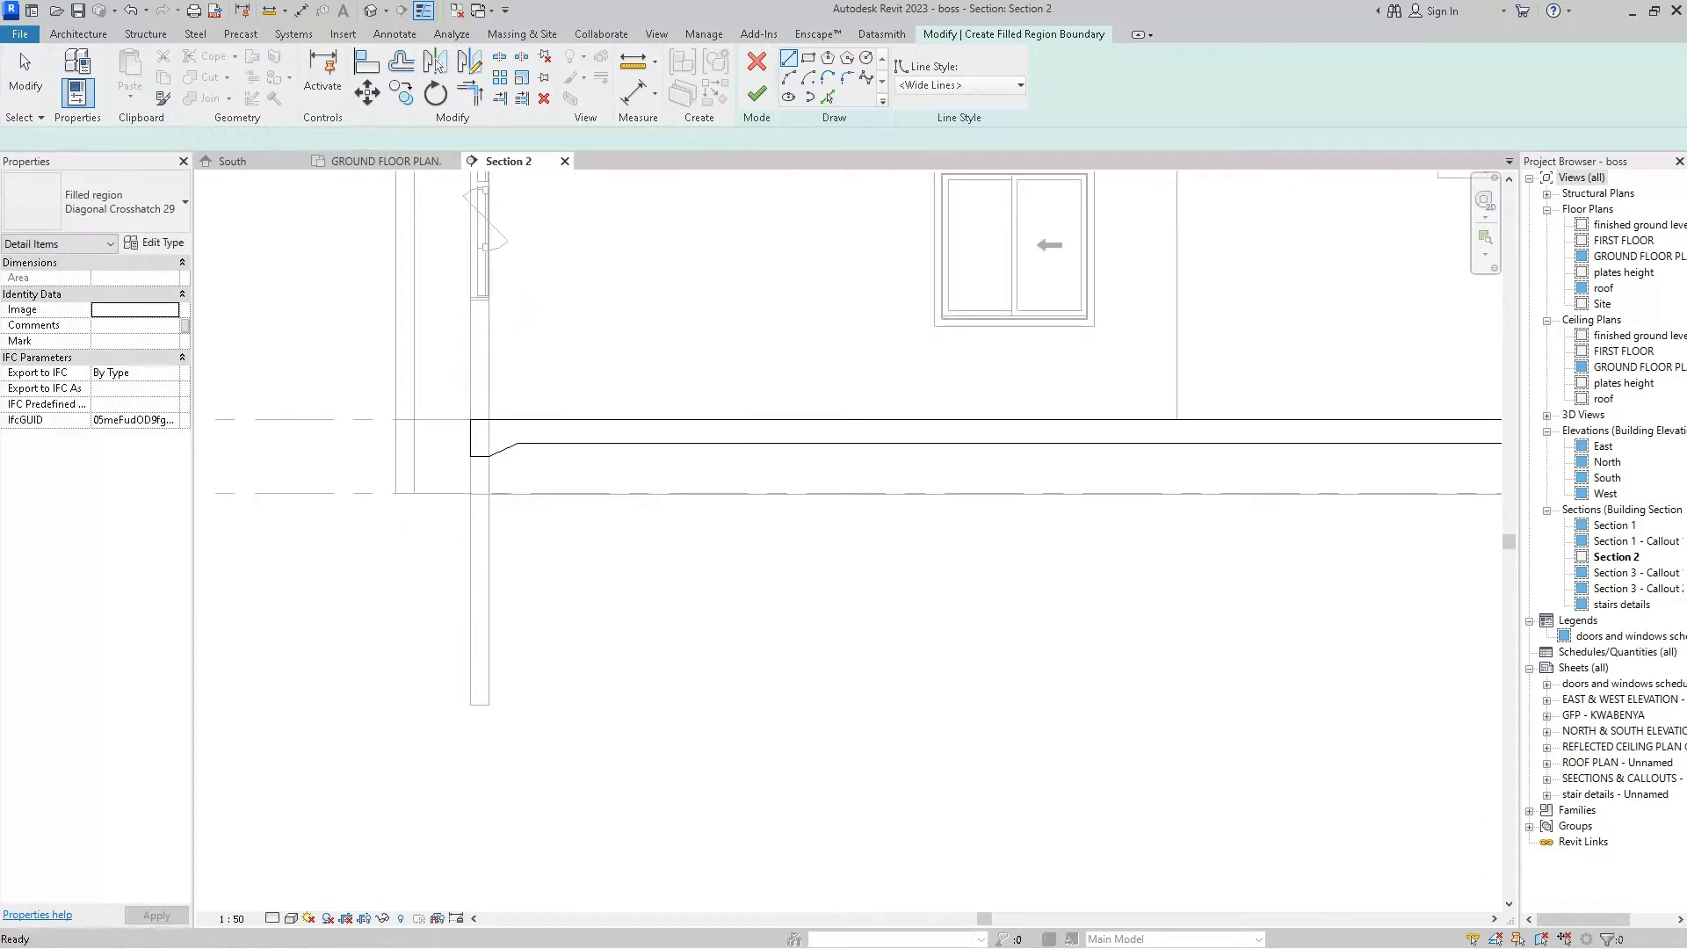
pyautogui.scroll(2, 532, 438)
# - Finish the ground-floor slab filled region and clear the selection
pyautogui.click(757, 93)
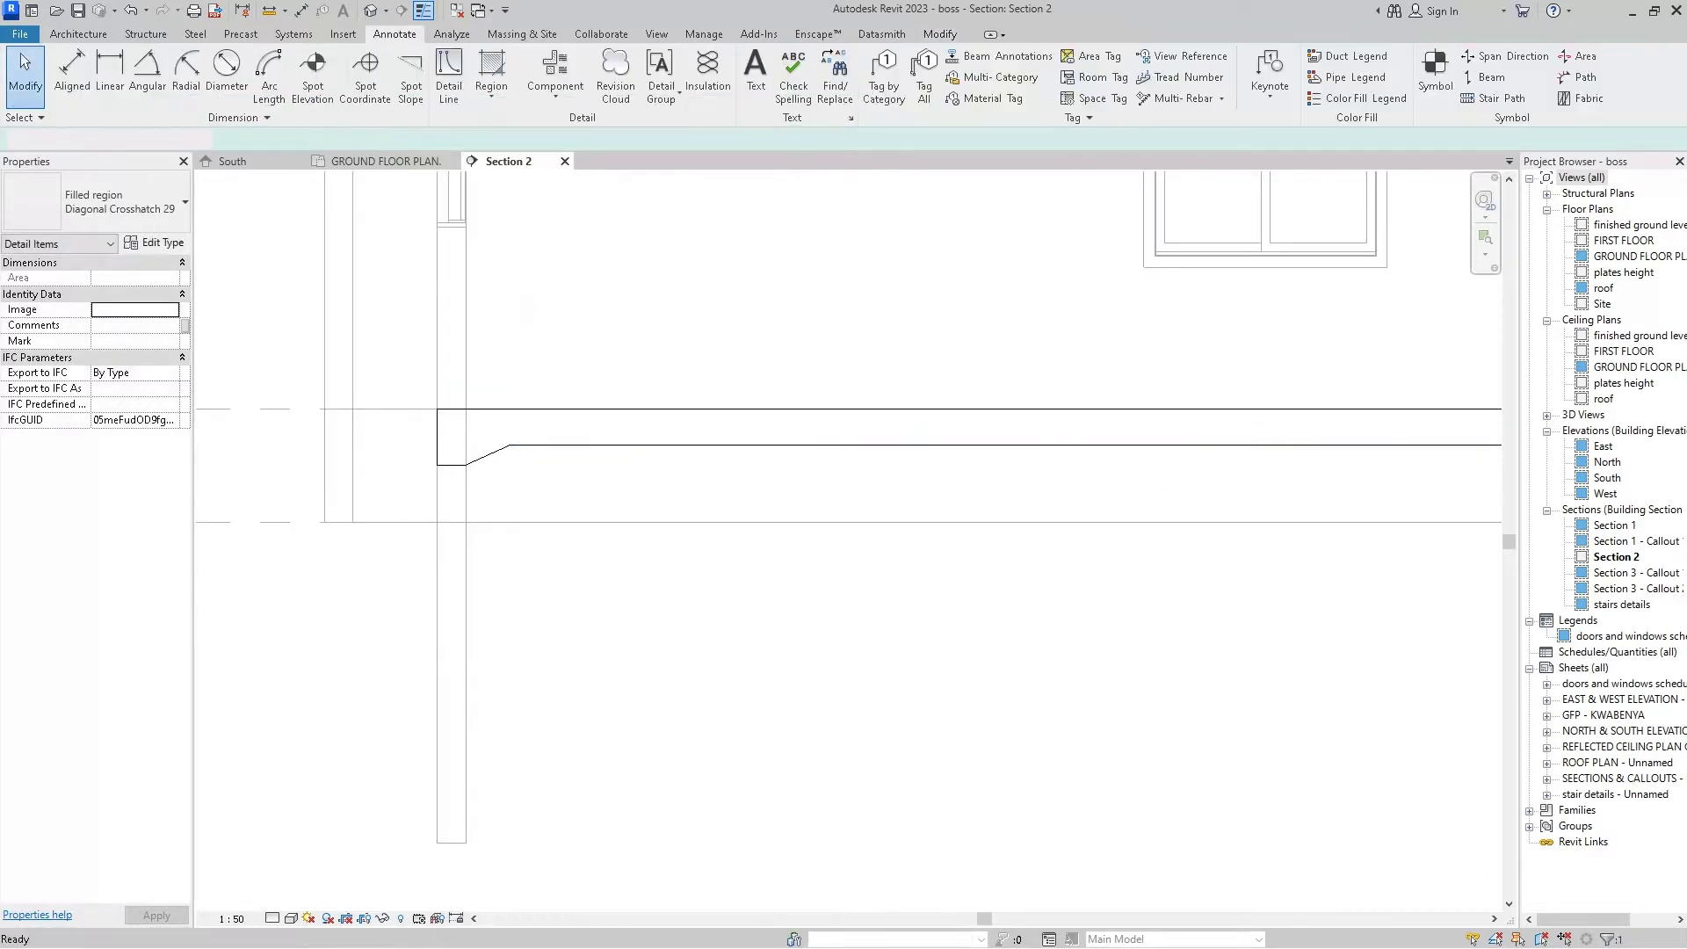
pyautogui.press('Escape')
pyautogui.scroll(-2, 440, 306)
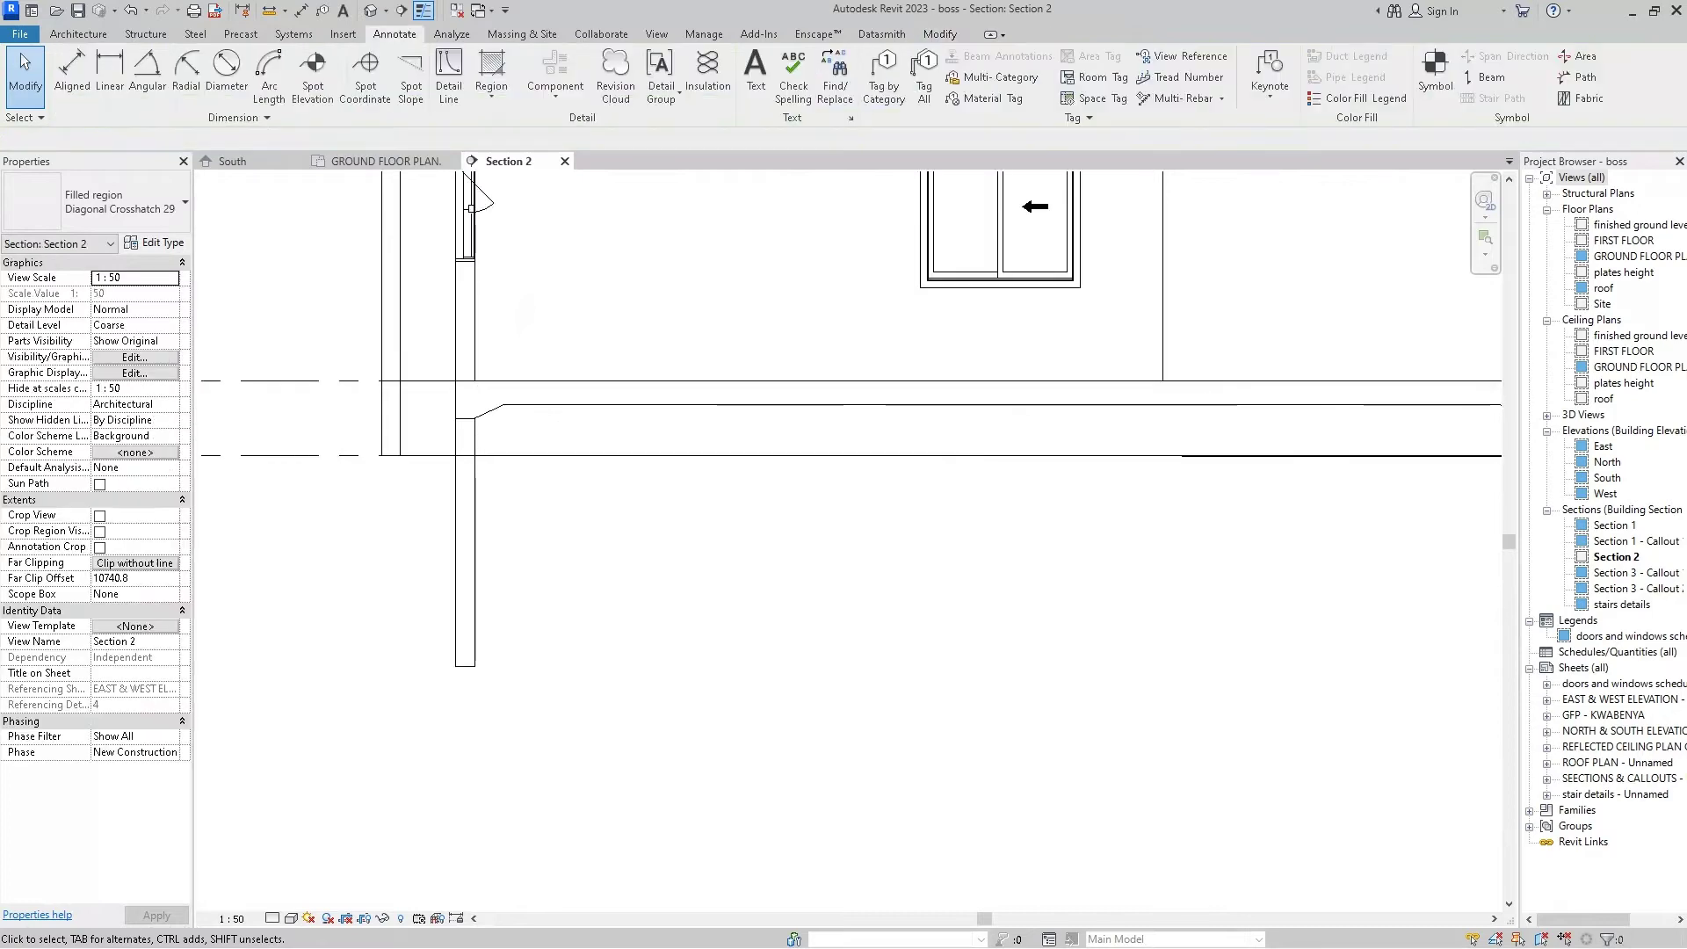
pyautogui.scroll(-2, 440, 306)
pyautogui.scroll(1, 972, 413)
pyautogui.scroll(1, 972, 414)
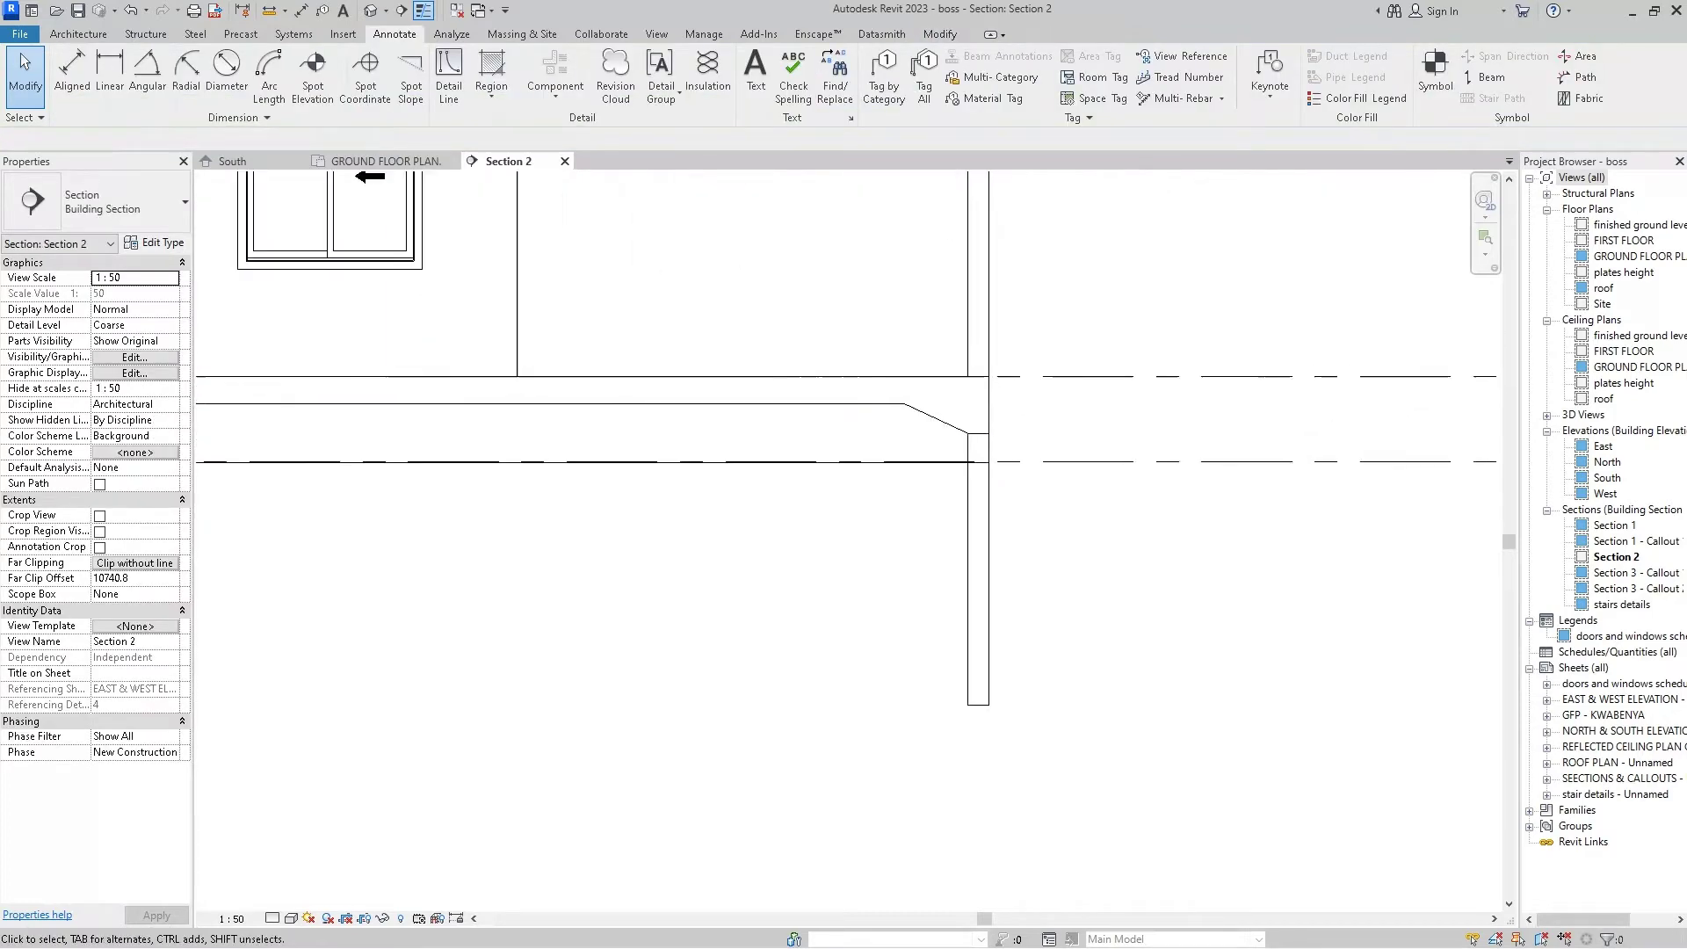
pyautogui.scroll(1, 972, 414)
pyautogui.scroll(-1, 773, 299)
pyautogui.scroll(-1, 773, 299)
pyautogui.scroll(-1, 791, 396)
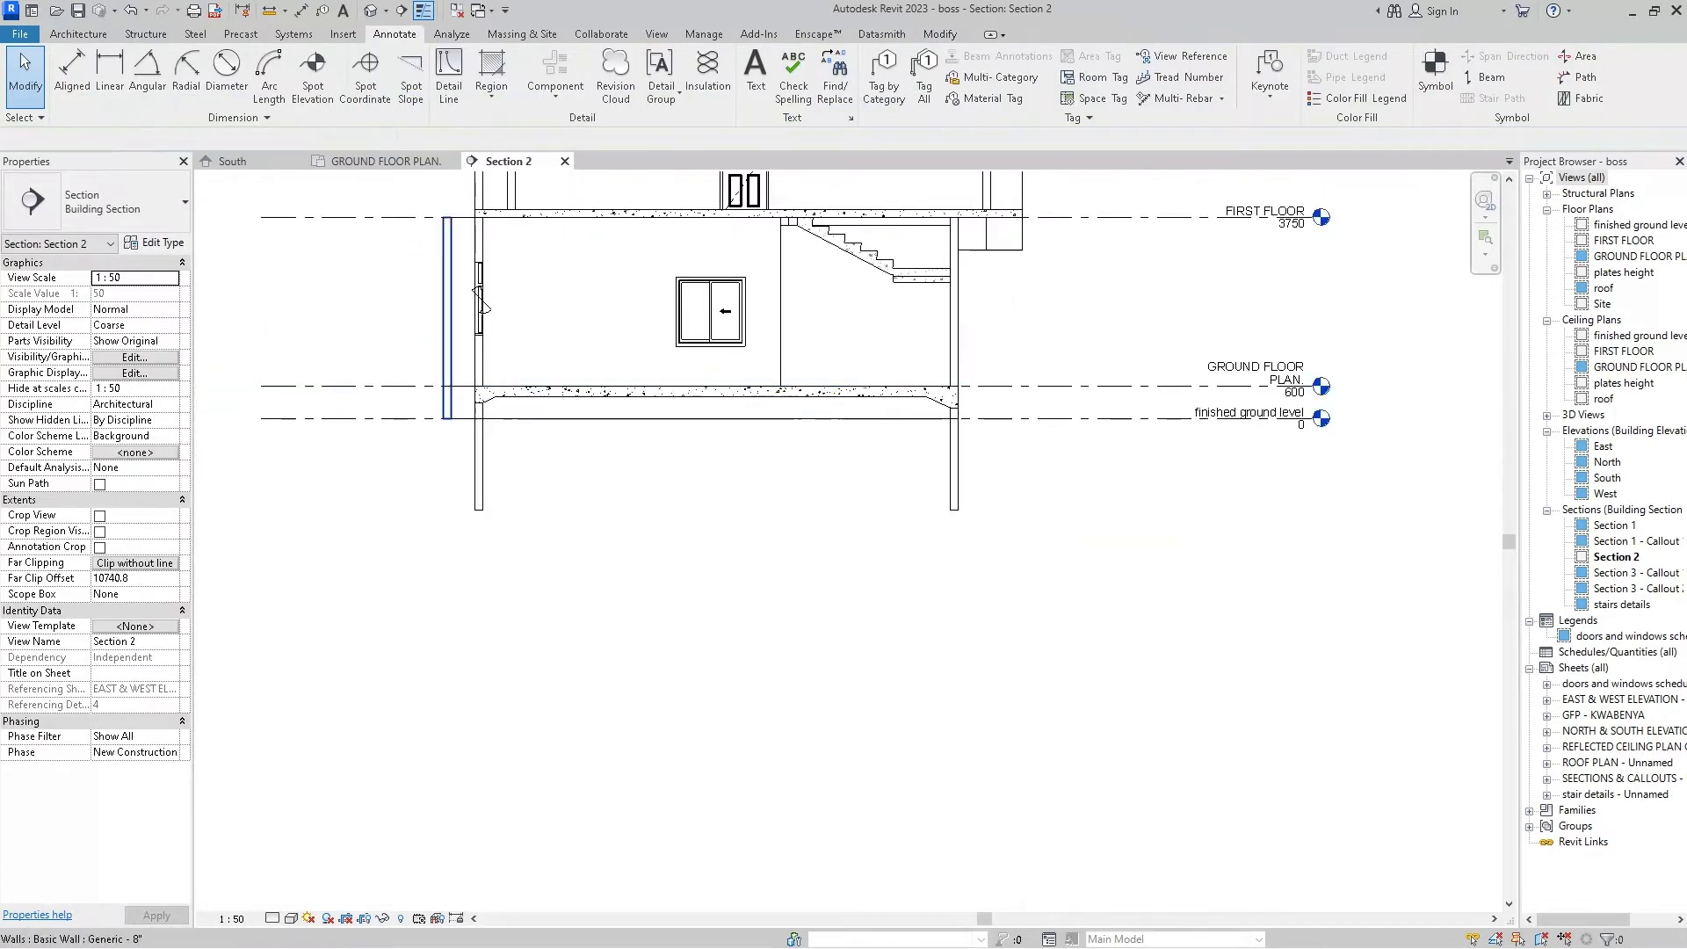
pyautogui.scroll(2, 812, 513)
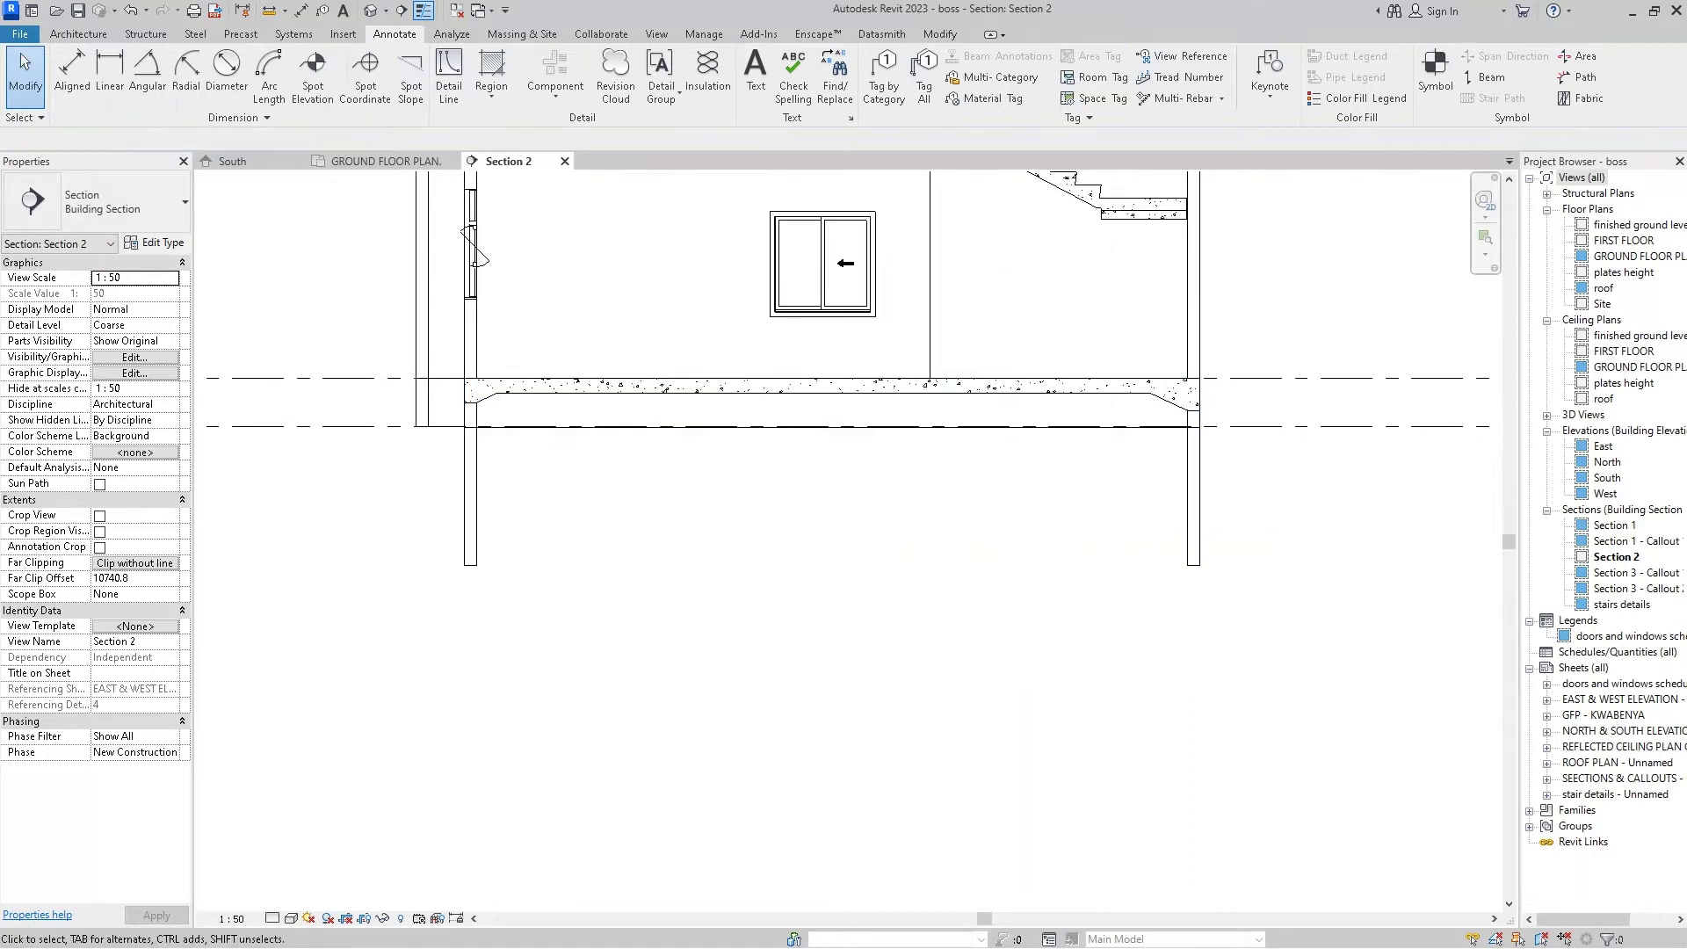
pyautogui.scroll(1, 585, 430)
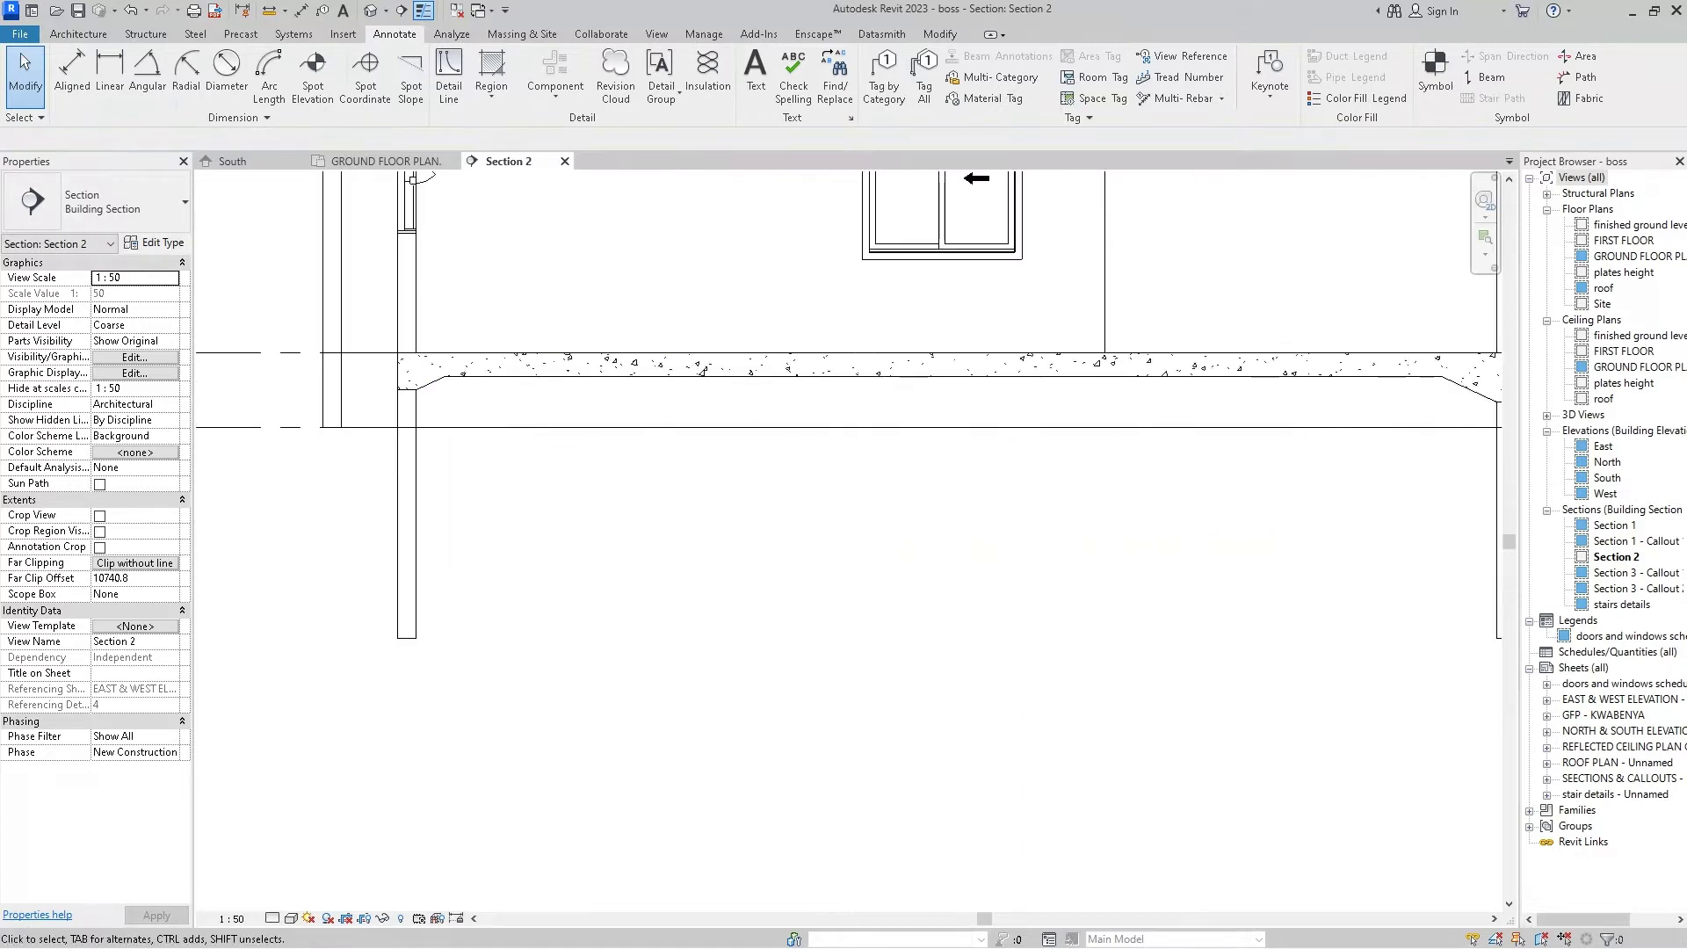
pyautogui.scroll(-1, 660, 334)
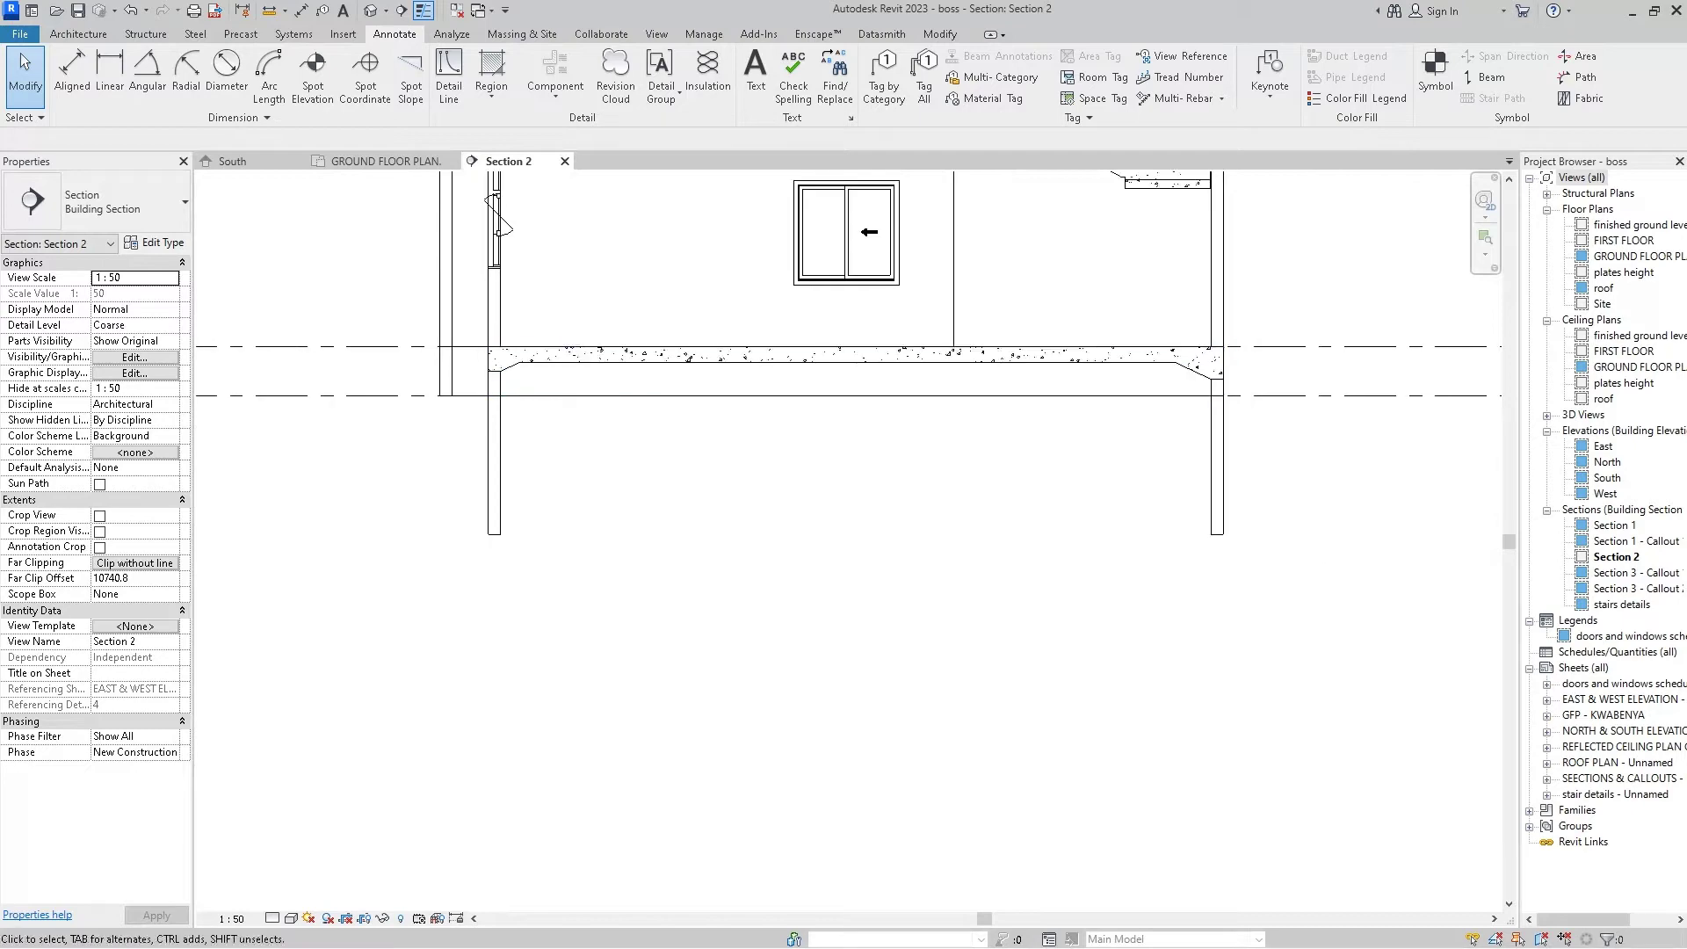
# - Select the ground-floor slab element and hide it in the view
pyautogui.click(844, 355)
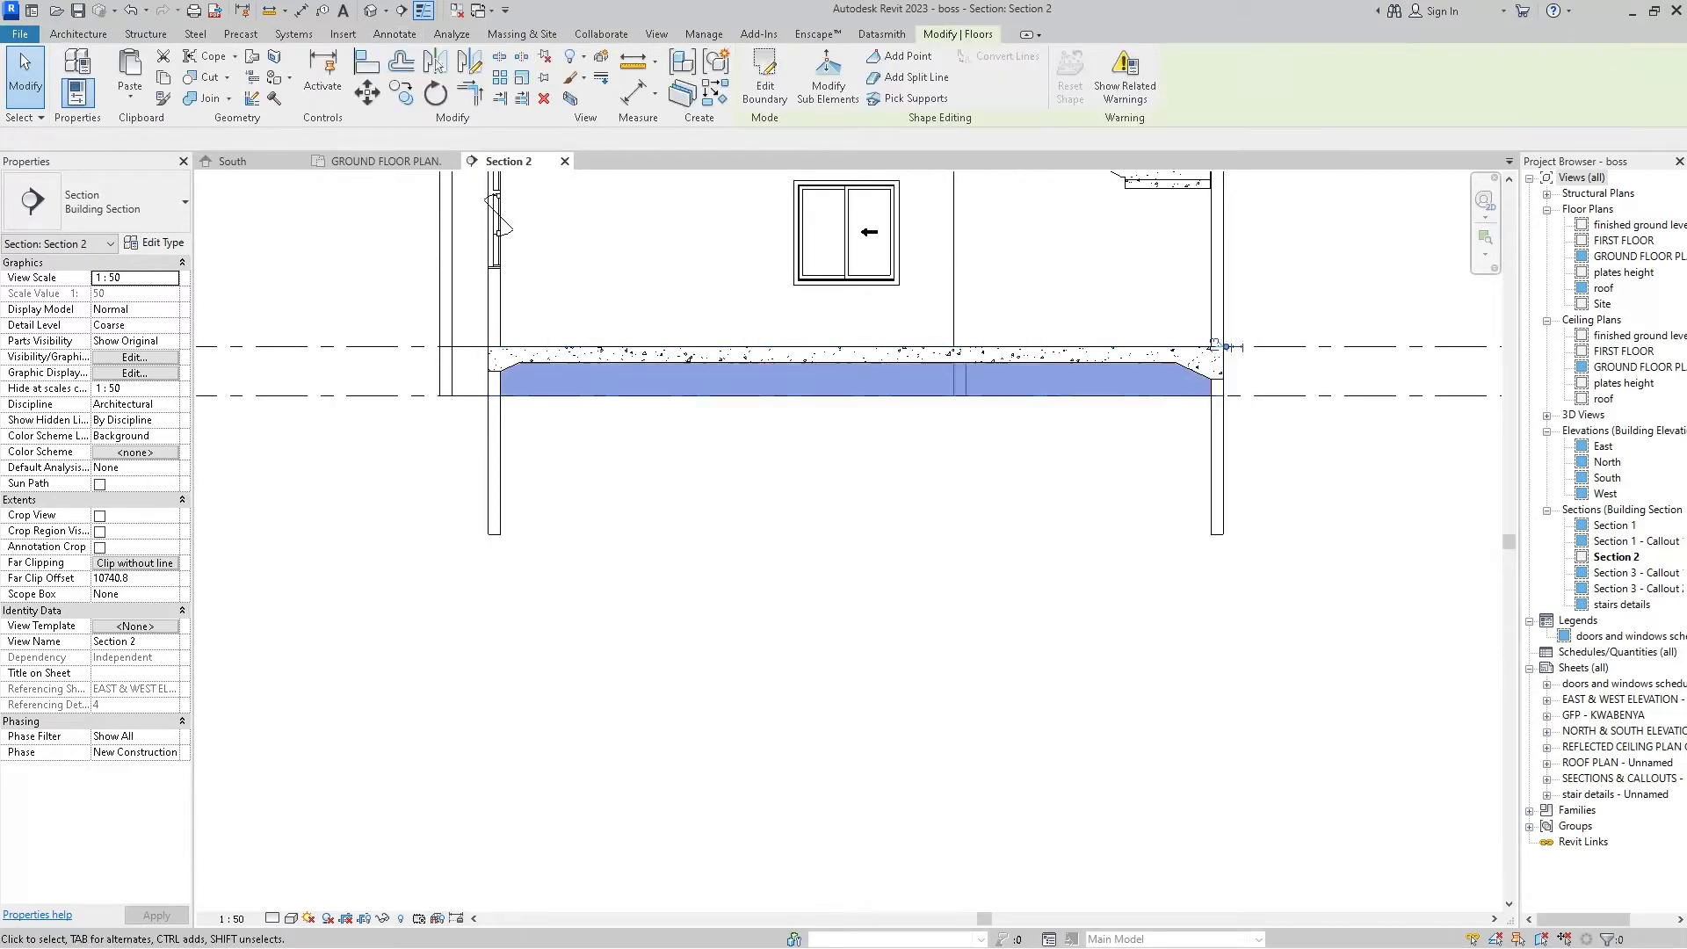
pyautogui.press('Escape')
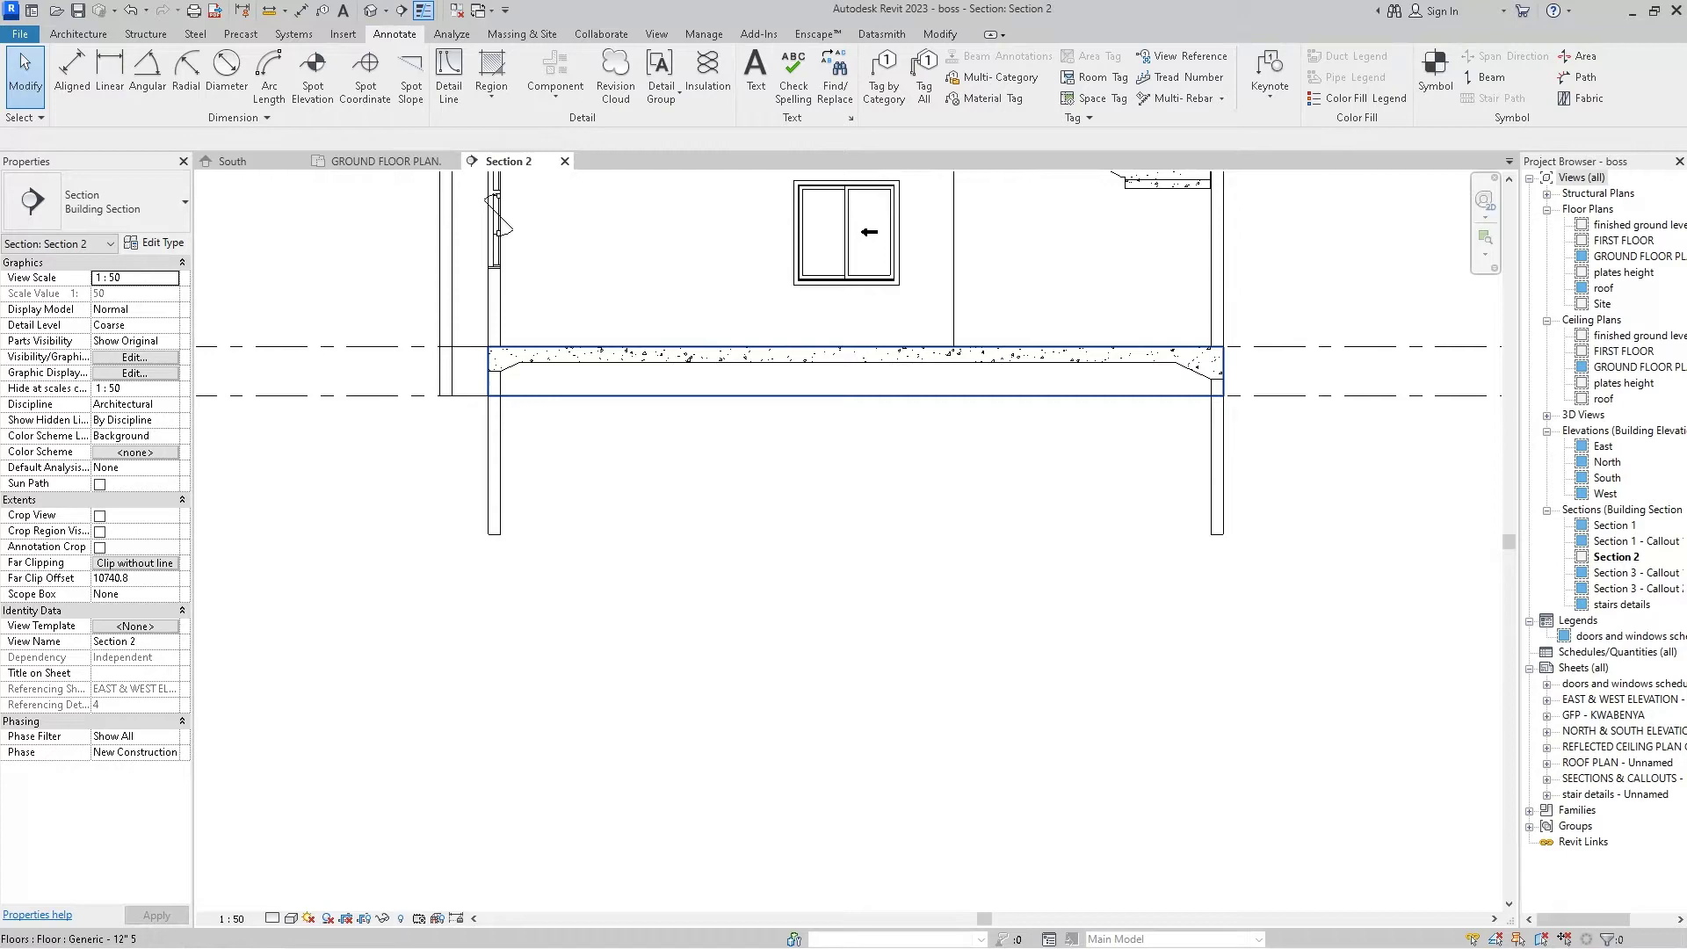
pyautogui.click(1215, 347)
pyautogui.click(584, 56)
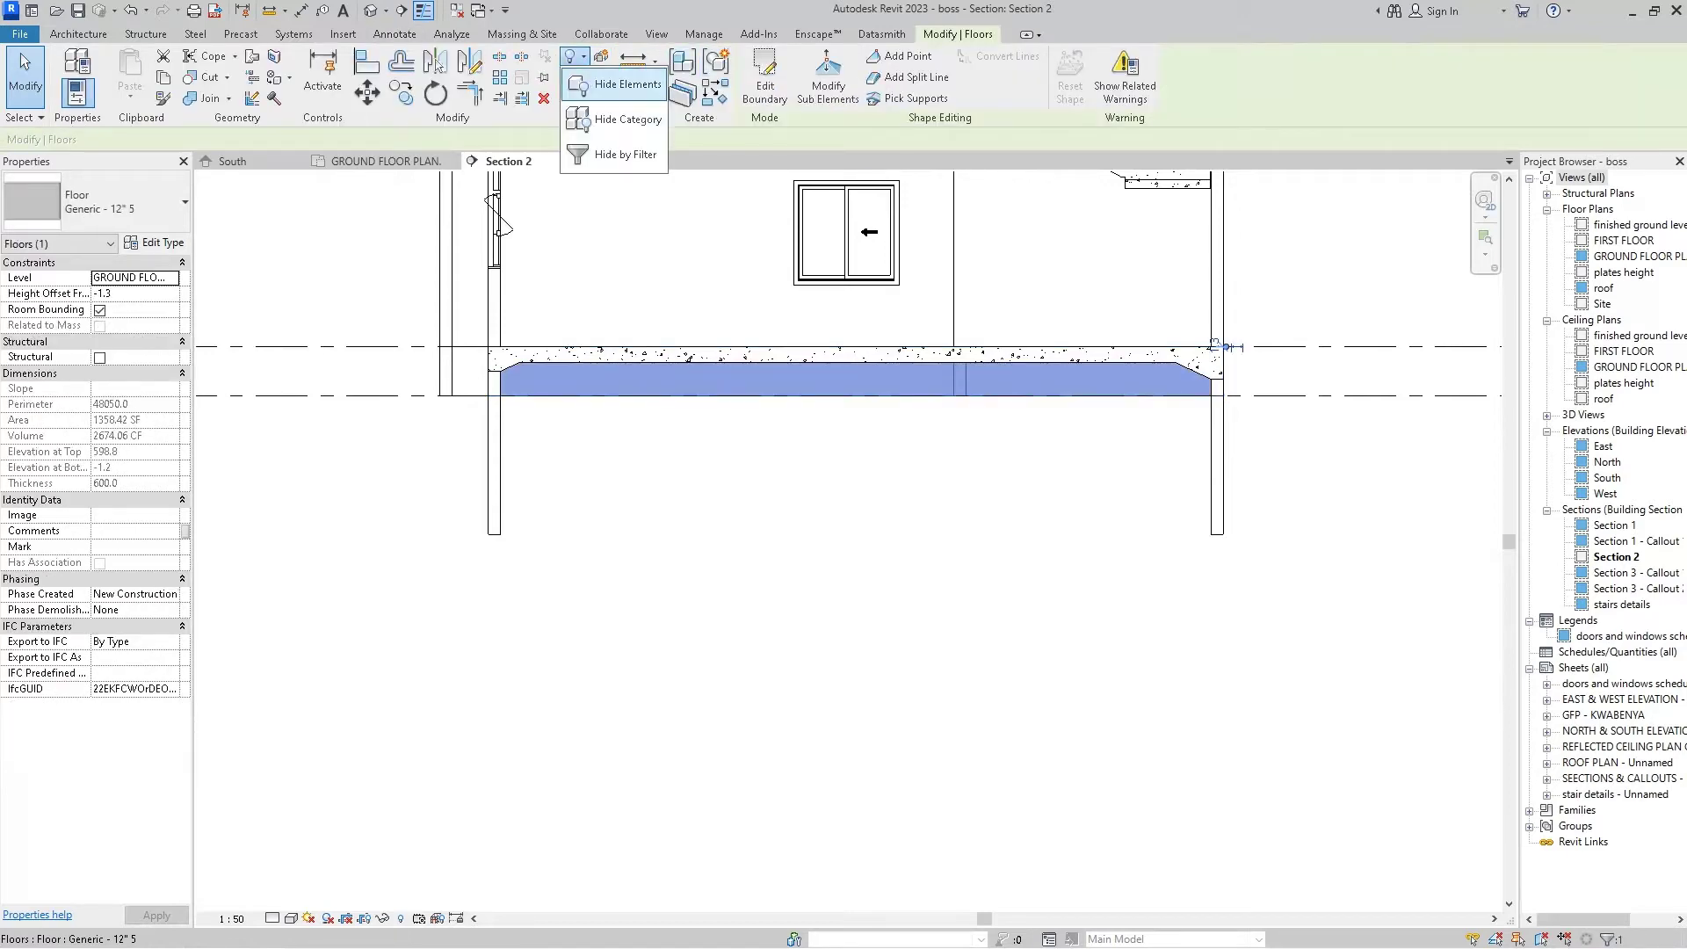
pyautogui.click(624, 84)
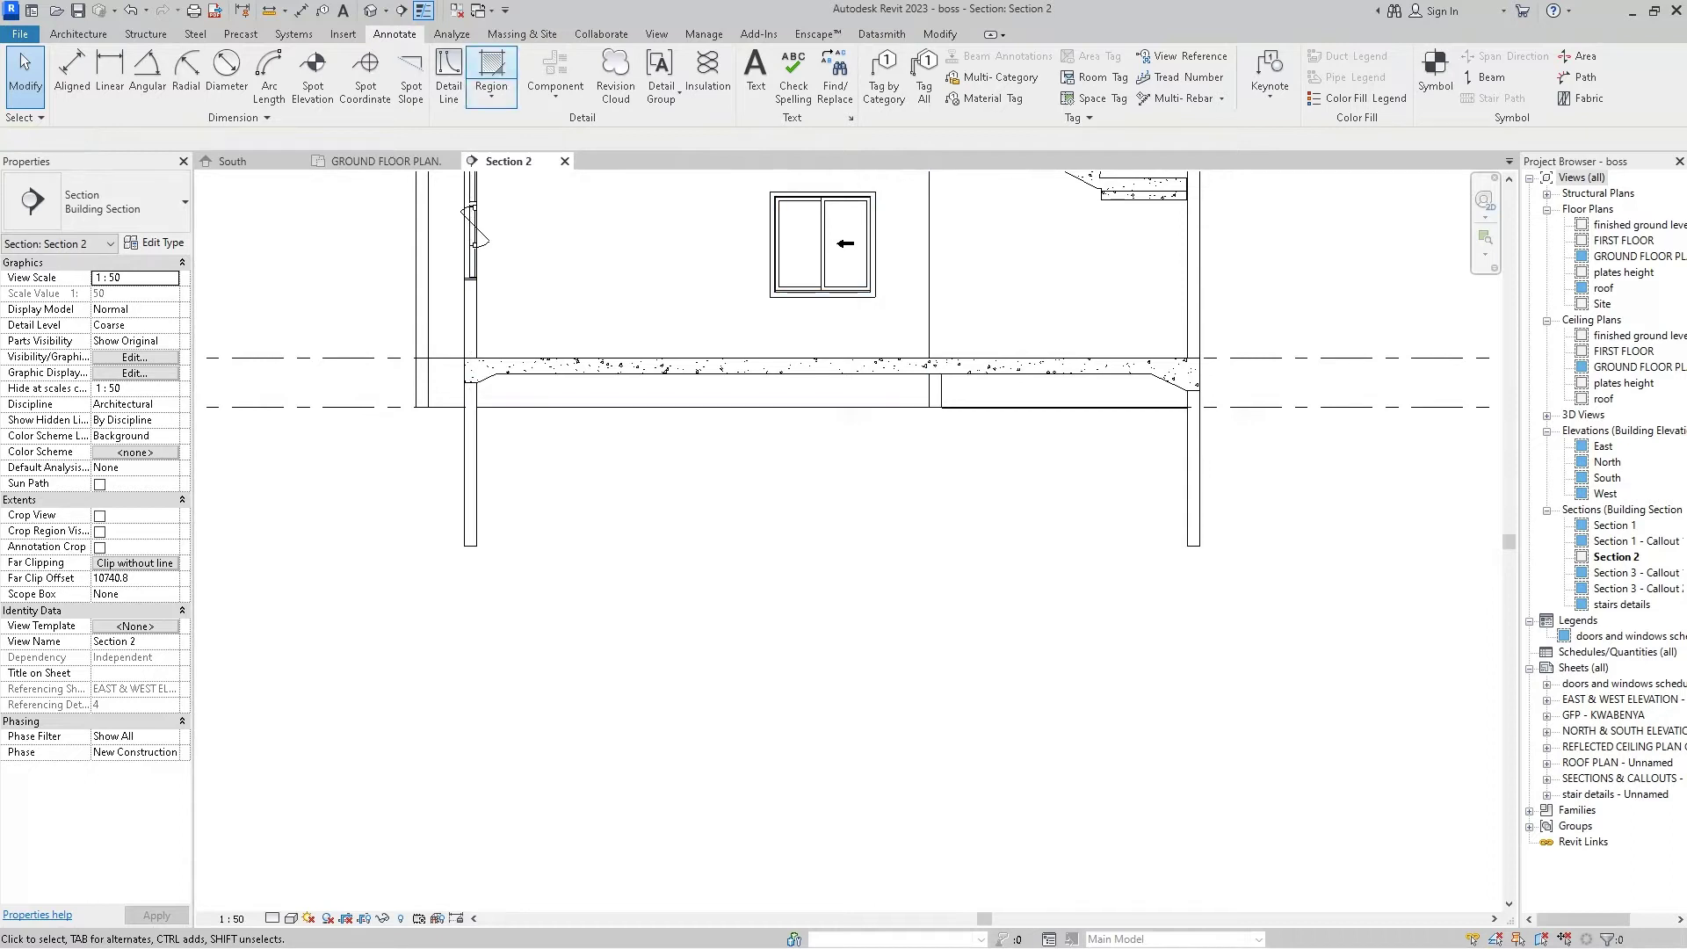
# - Start a new filled region with horizontal and vertical edges from the wall-beam corner
pyautogui.click(491, 74)
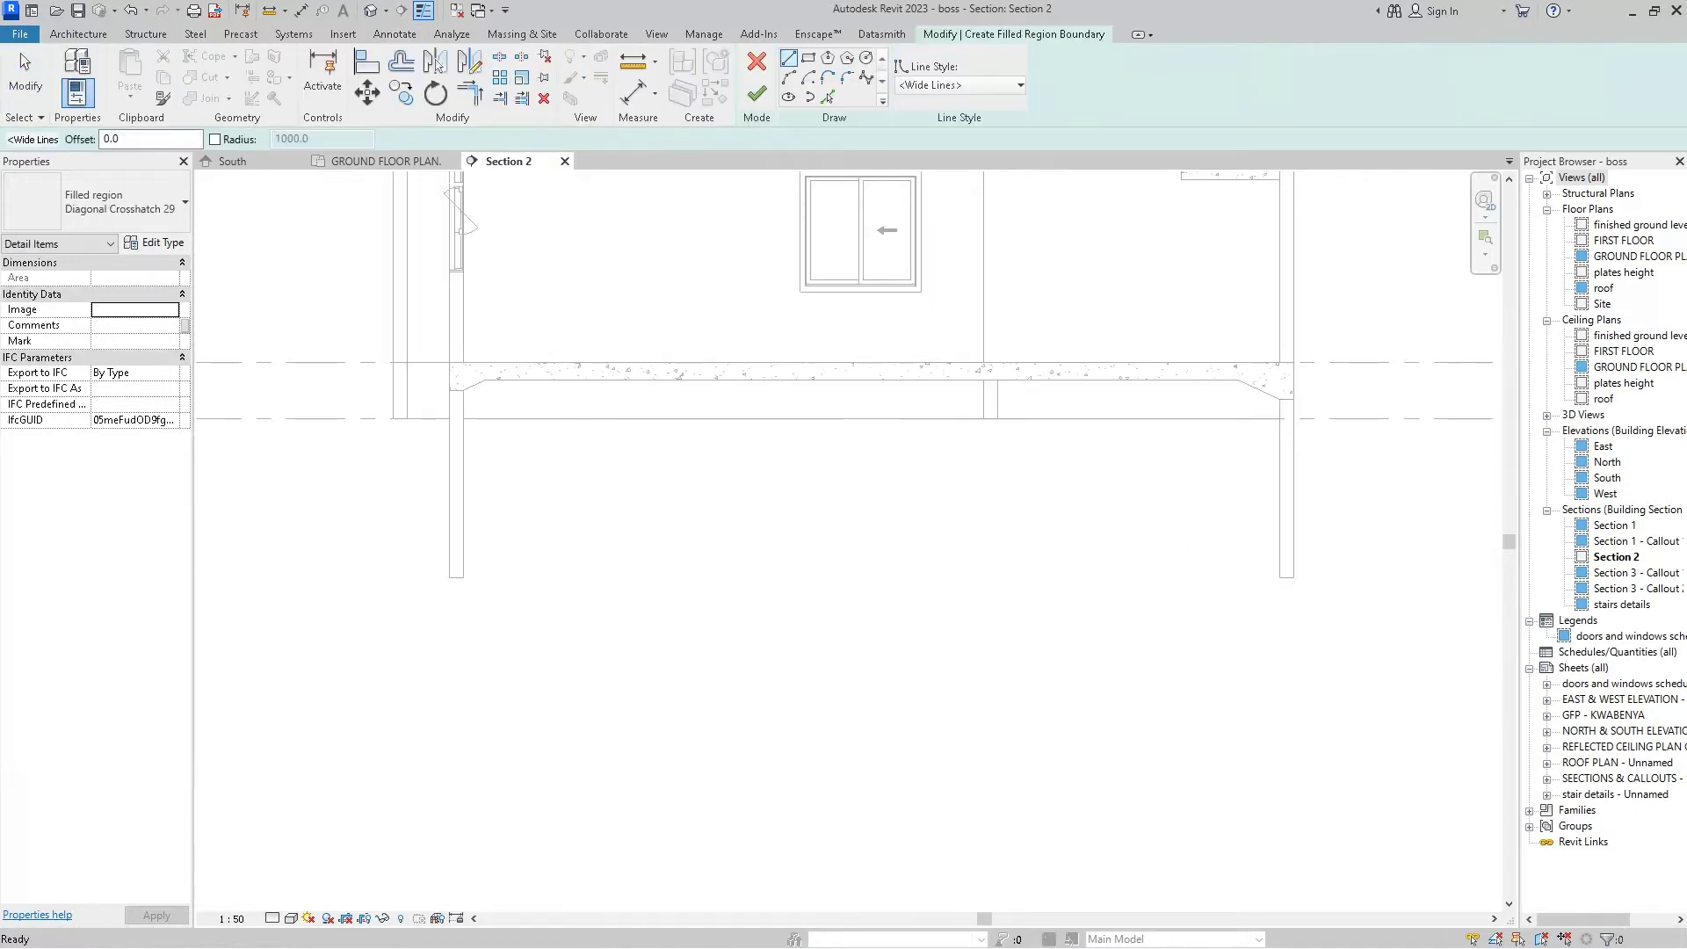
pyautogui.scroll(2, 481, 419)
pyautogui.click(450, 414)
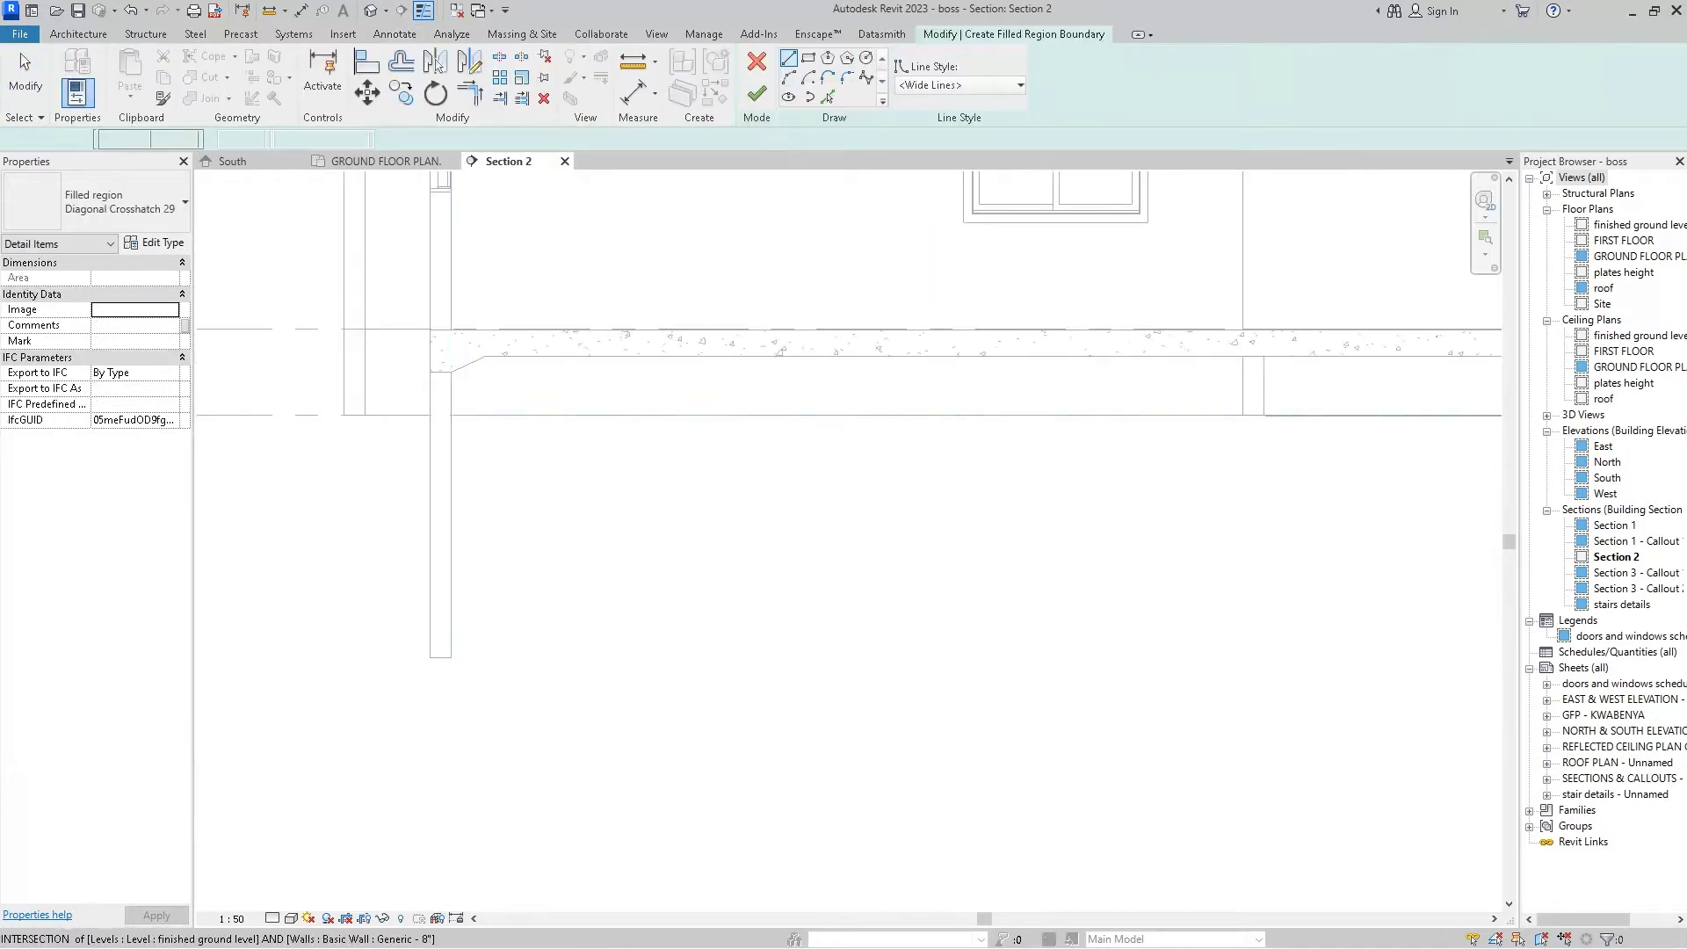
pyautogui.scroll(-3, 507, 425)
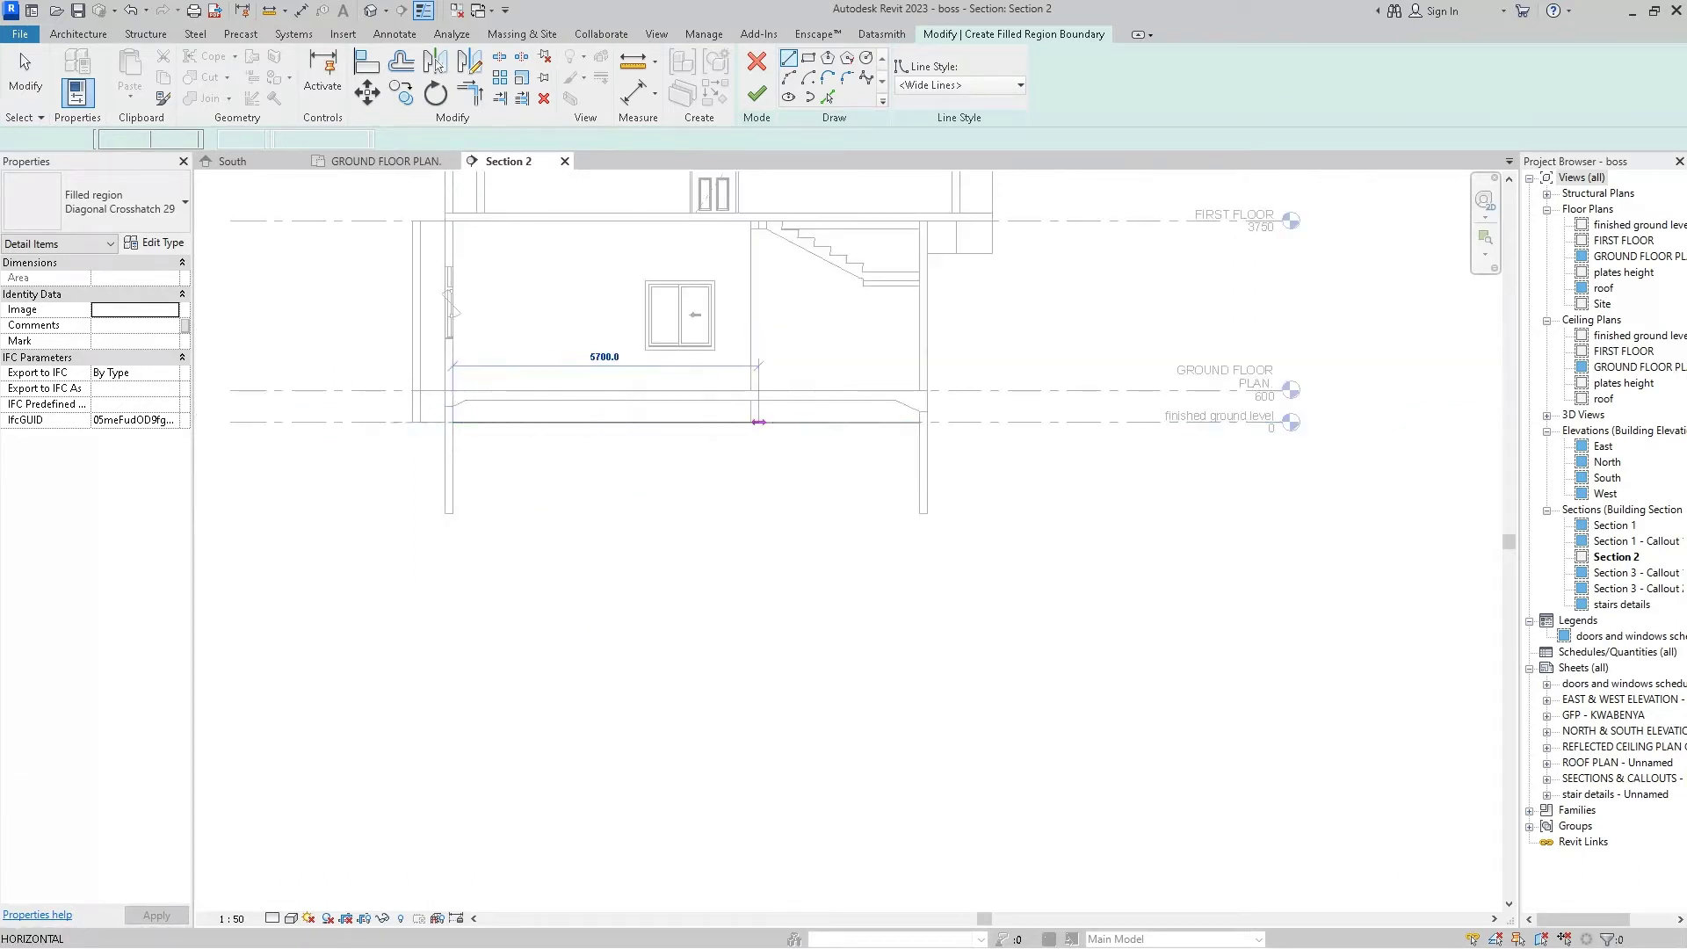
pyautogui.scroll(3, 914, 418)
pyautogui.scroll(2, 915, 418)
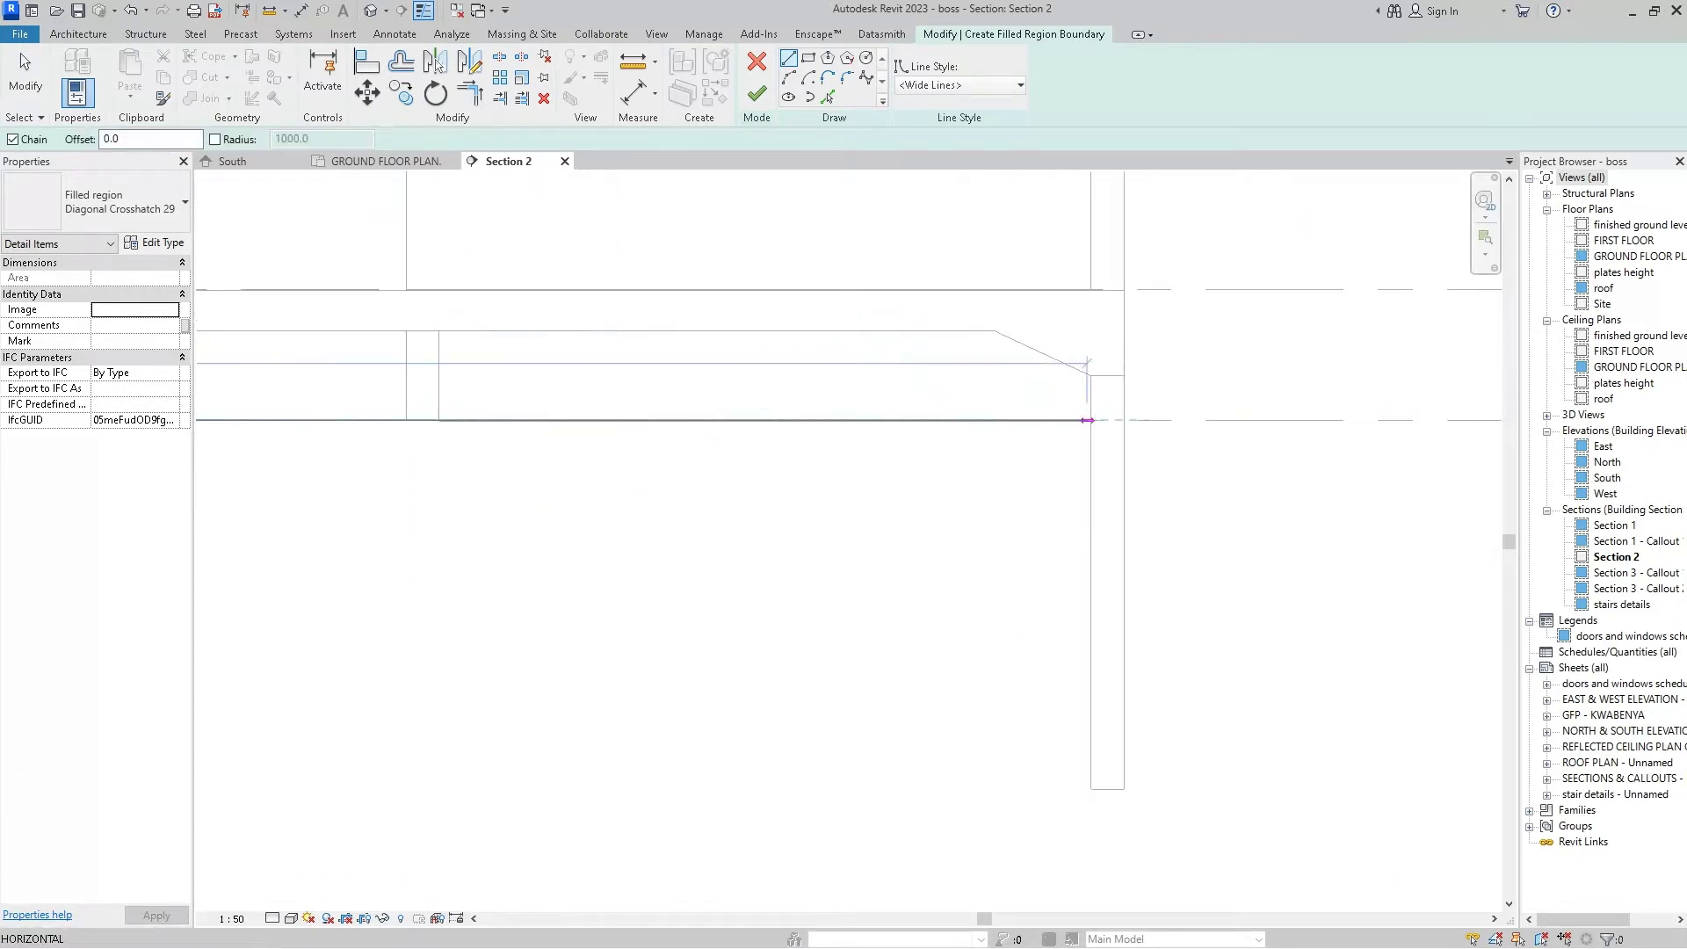
pyautogui.click(1090, 420)
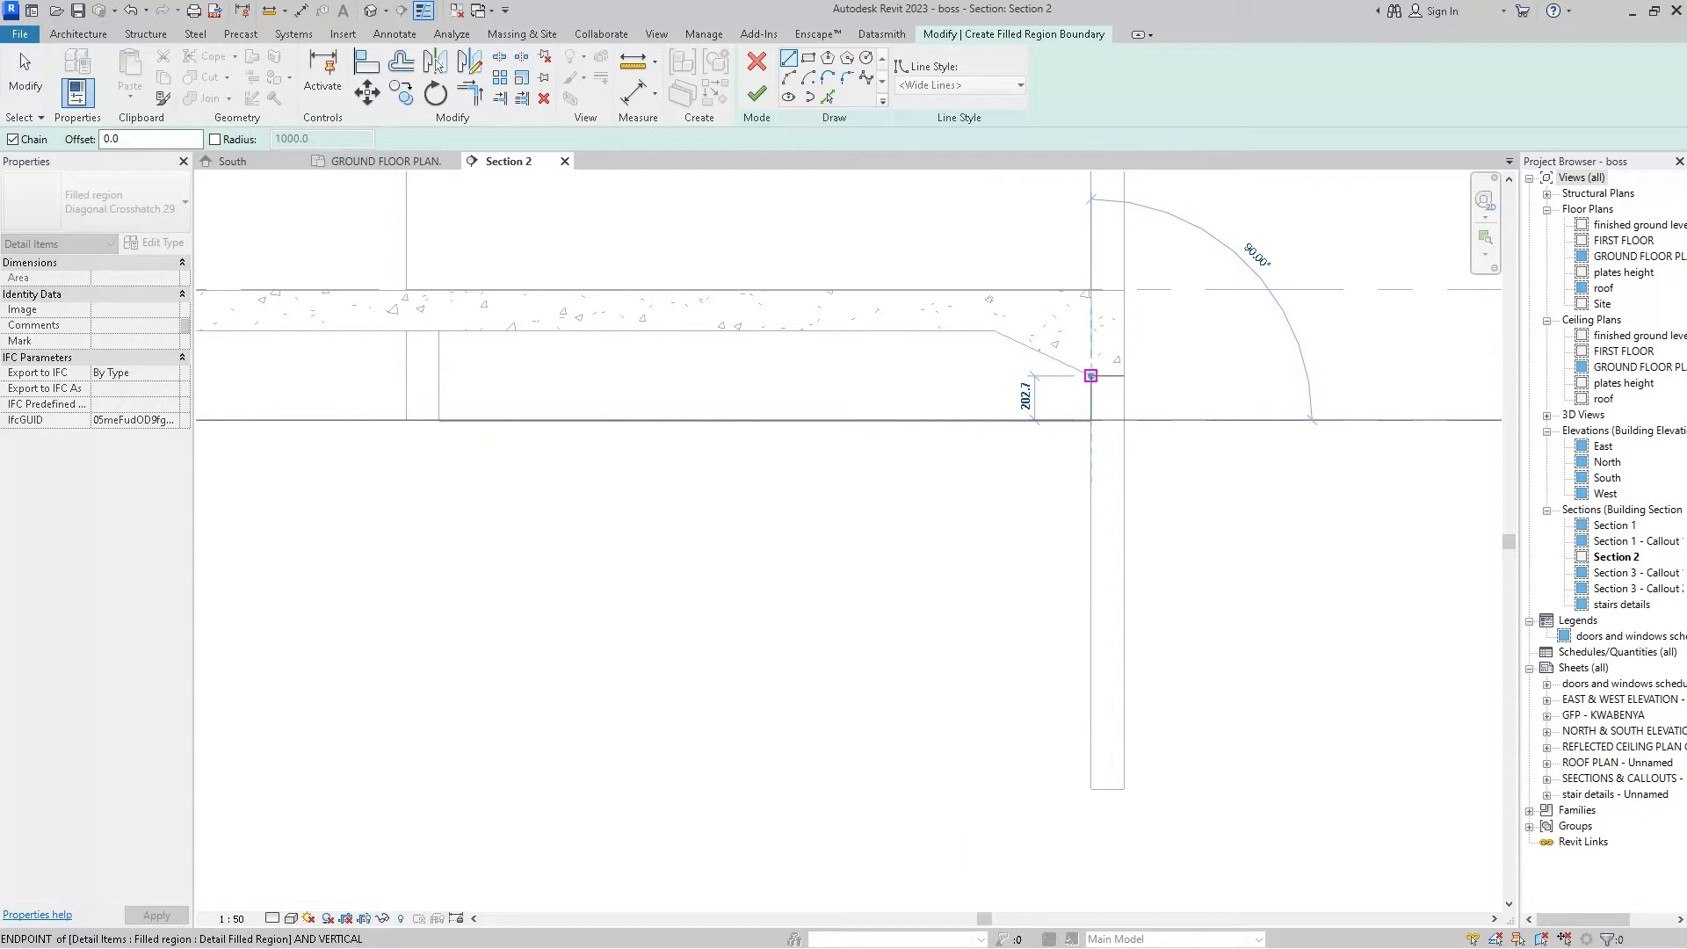
pyautogui.click(1090, 375)
# - Trace the sloped haunch edges and run the vertical edge down to the slab line
pyautogui.click(993, 332)
pyautogui.scroll(-3, 1041, 353)
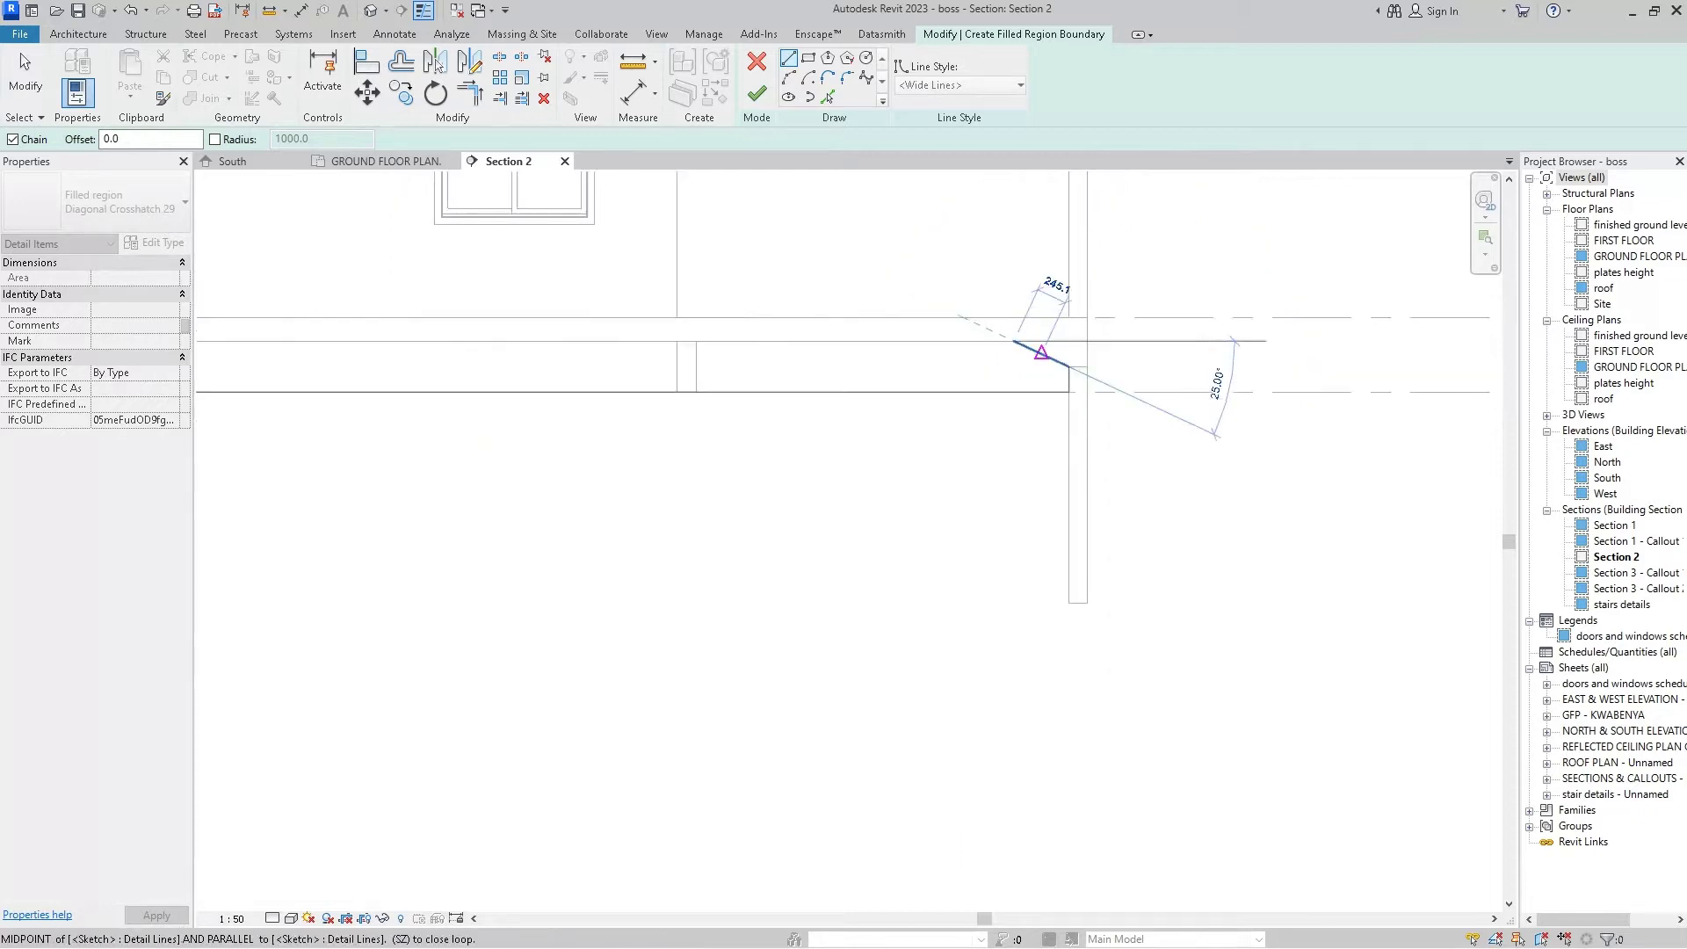
pyautogui.scroll(-3, 1041, 352)
pyautogui.scroll(2, 603, 339)
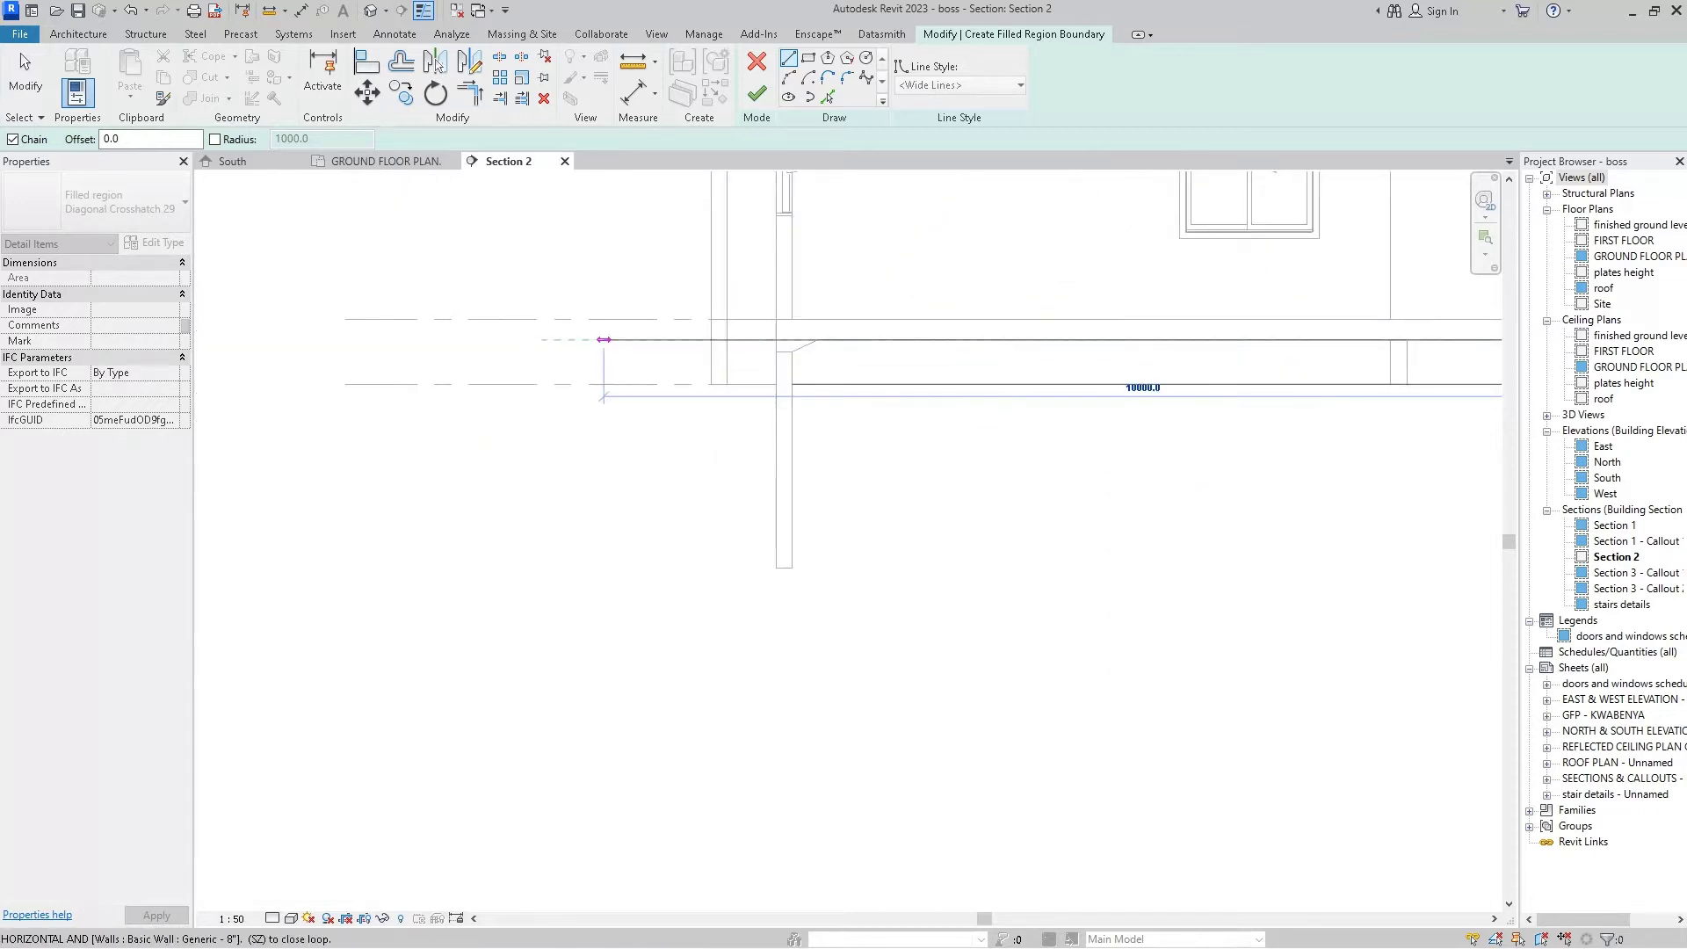
pyautogui.scroll(3, 738, 351)
pyautogui.scroll(2, 830, 332)
pyautogui.click(1030, 308)
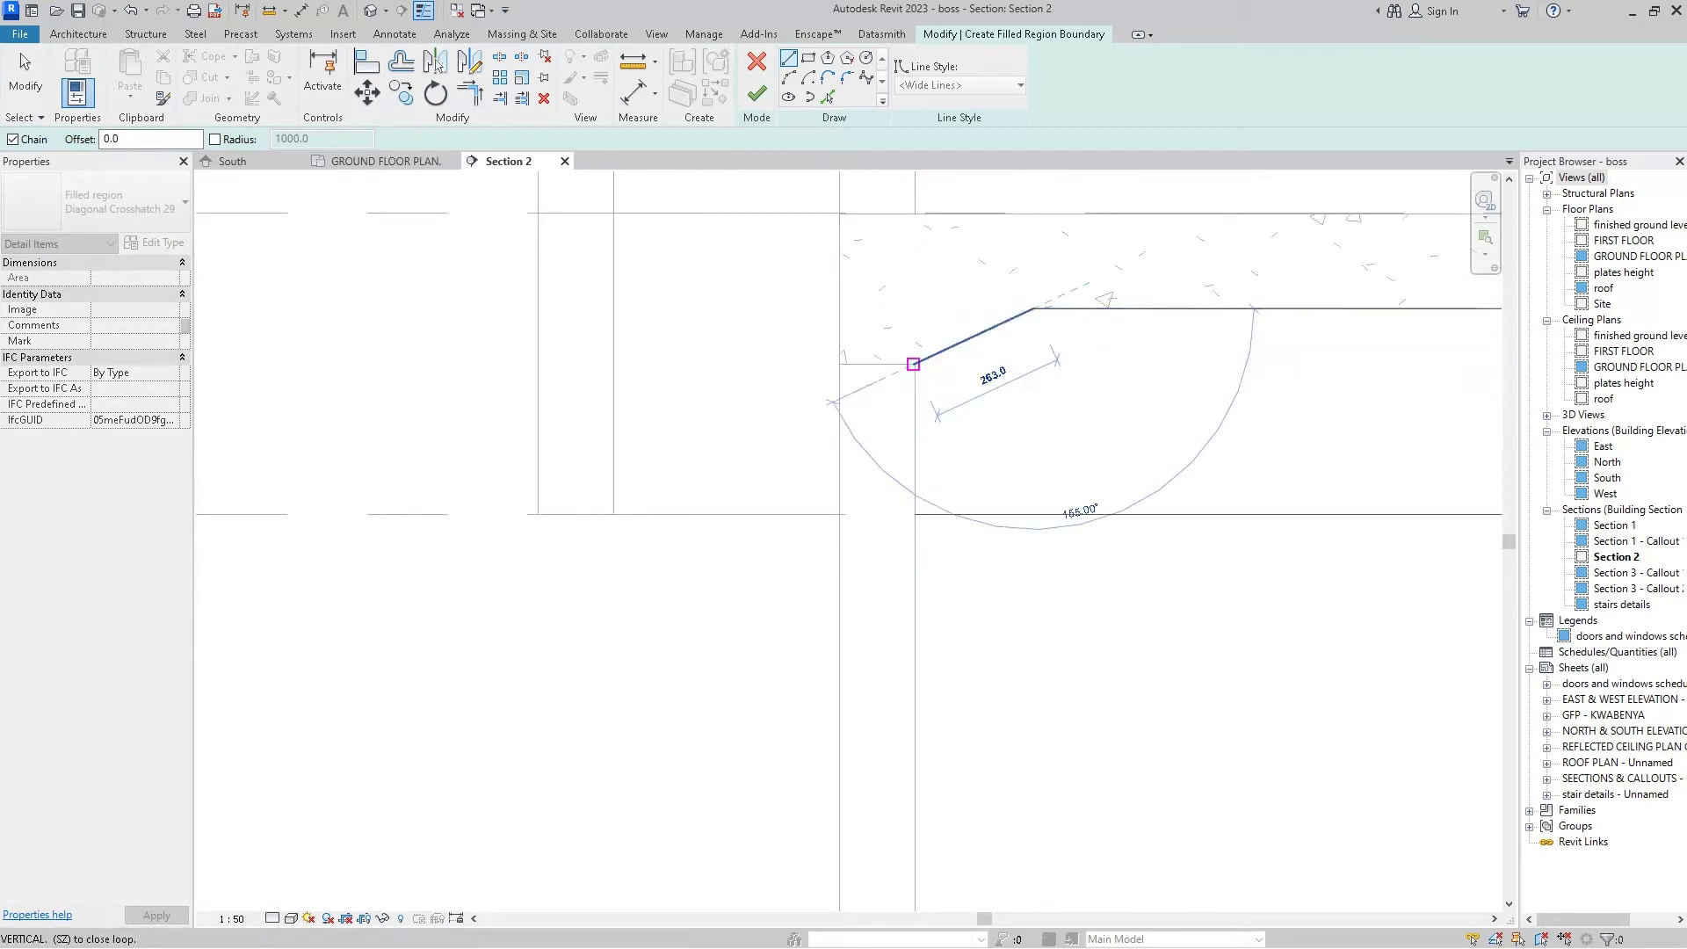
pyautogui.click(914, 362)
pyautogui.click(914, 514)
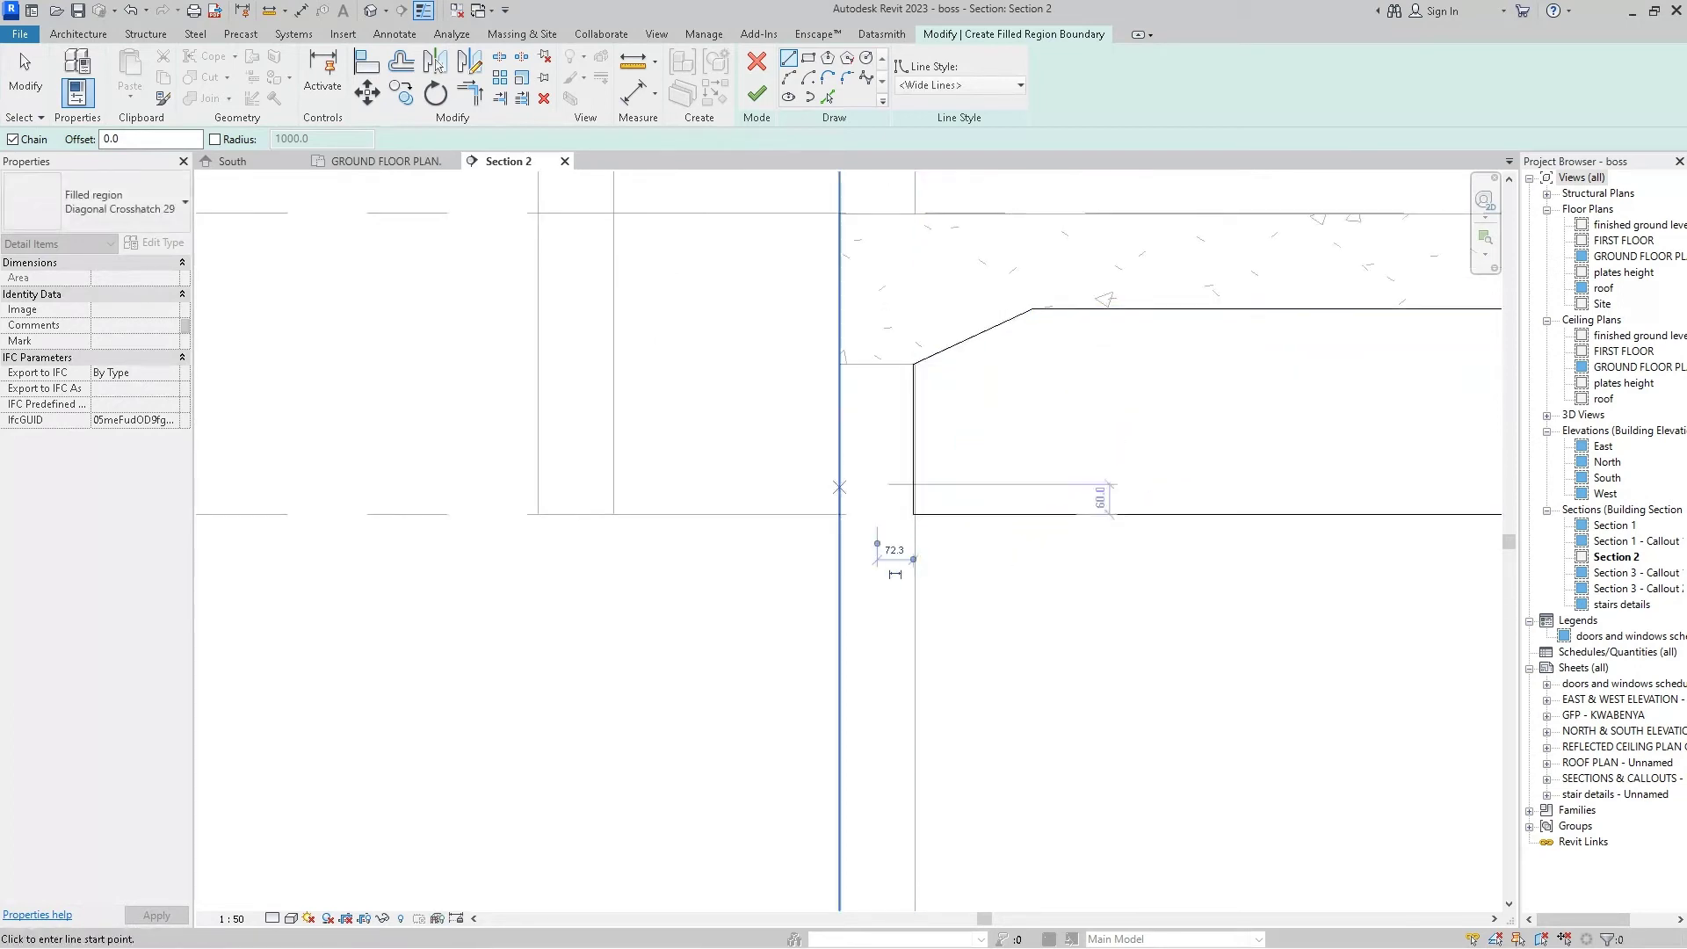
pyautogui.scroll(-2, 631, 450)
pyautogui.scroll(-3, 527, 466)
pyautogui.scroll(-3, 395, 470)
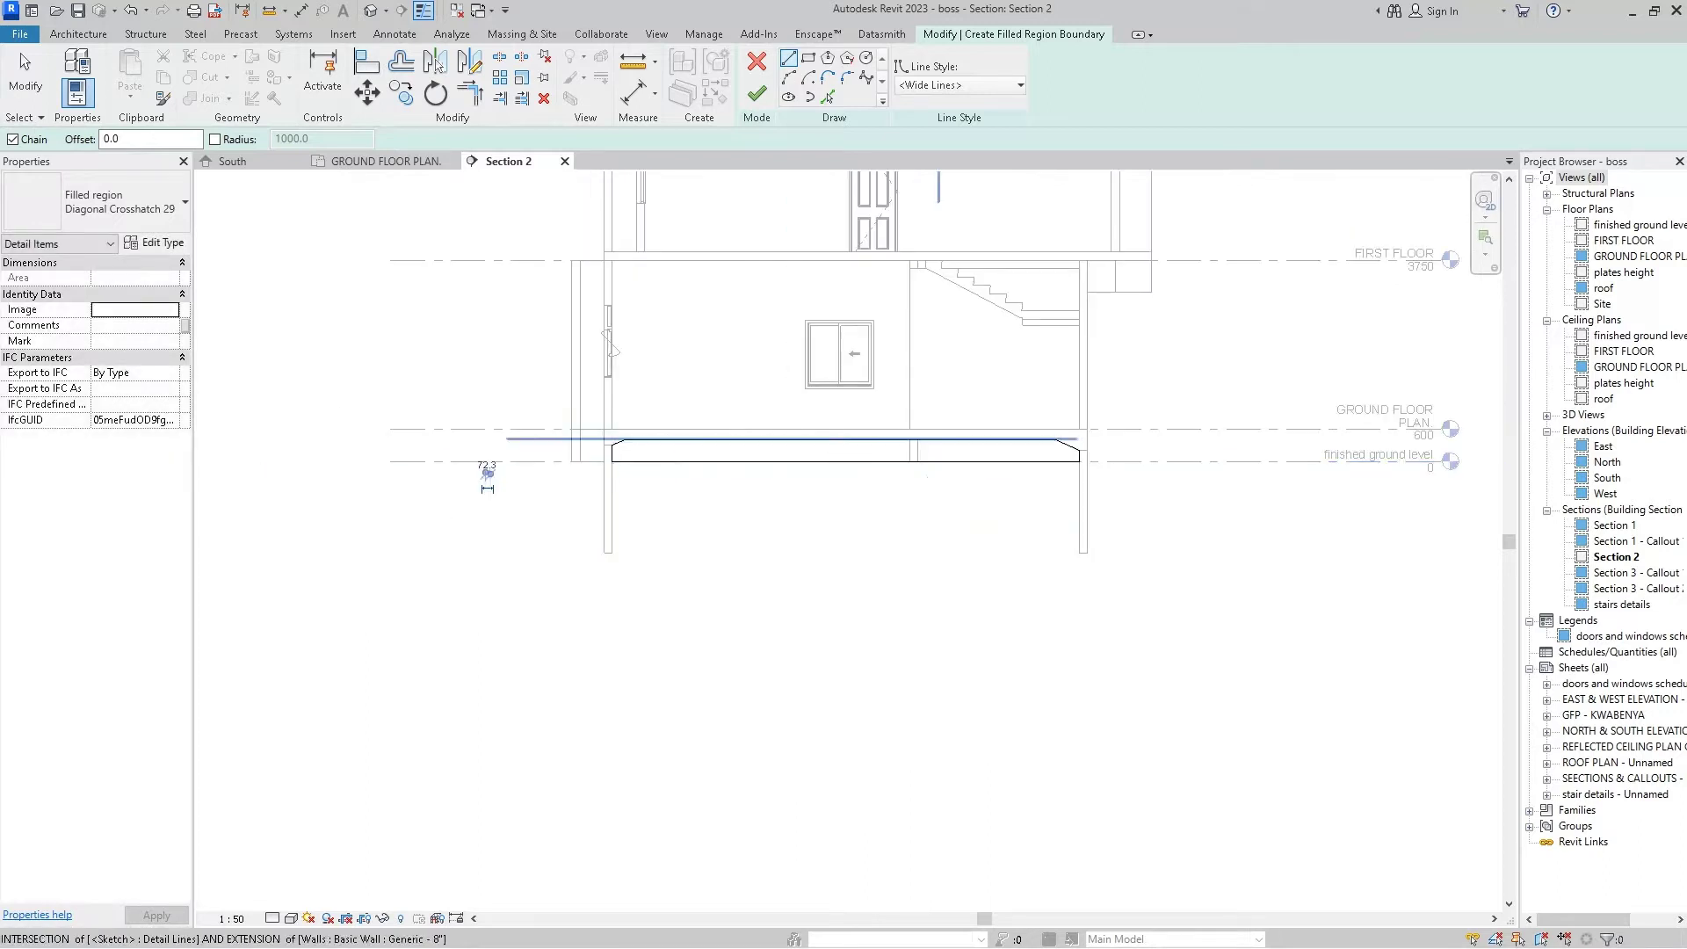
pyautogui.scroll(2, 296, 483)
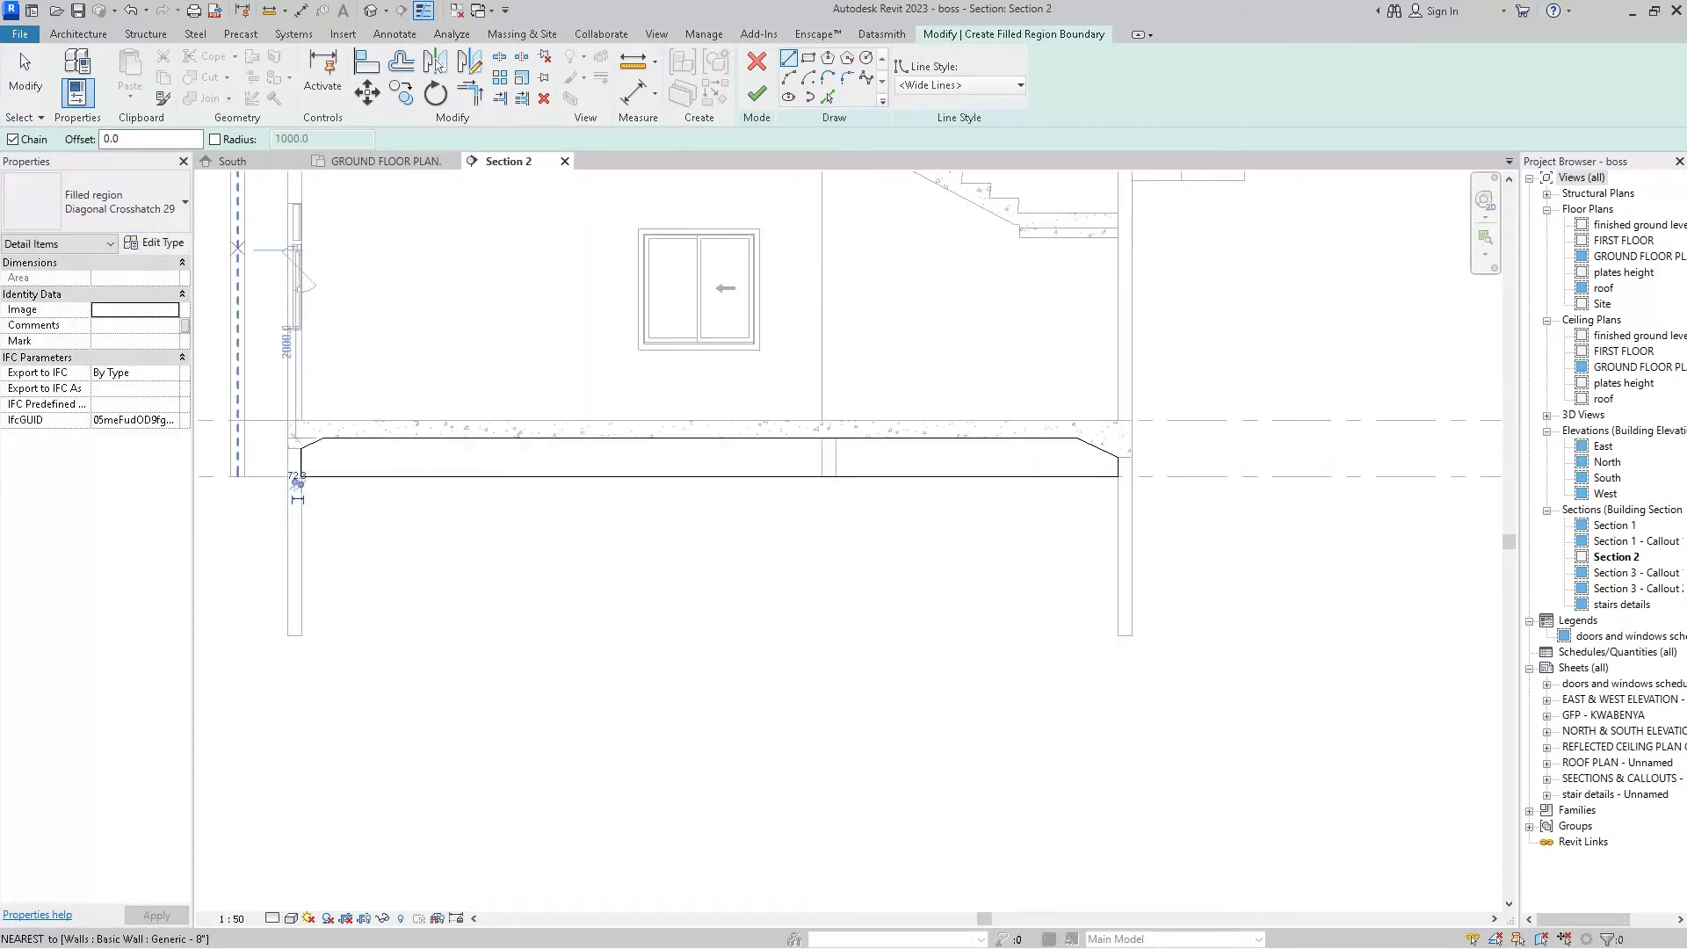
# - Duplicate the type as Diagonal Crosshatch 30 with Diagonal cross-hatch foreground, then finish the region
pyautogui.click(156, 243)
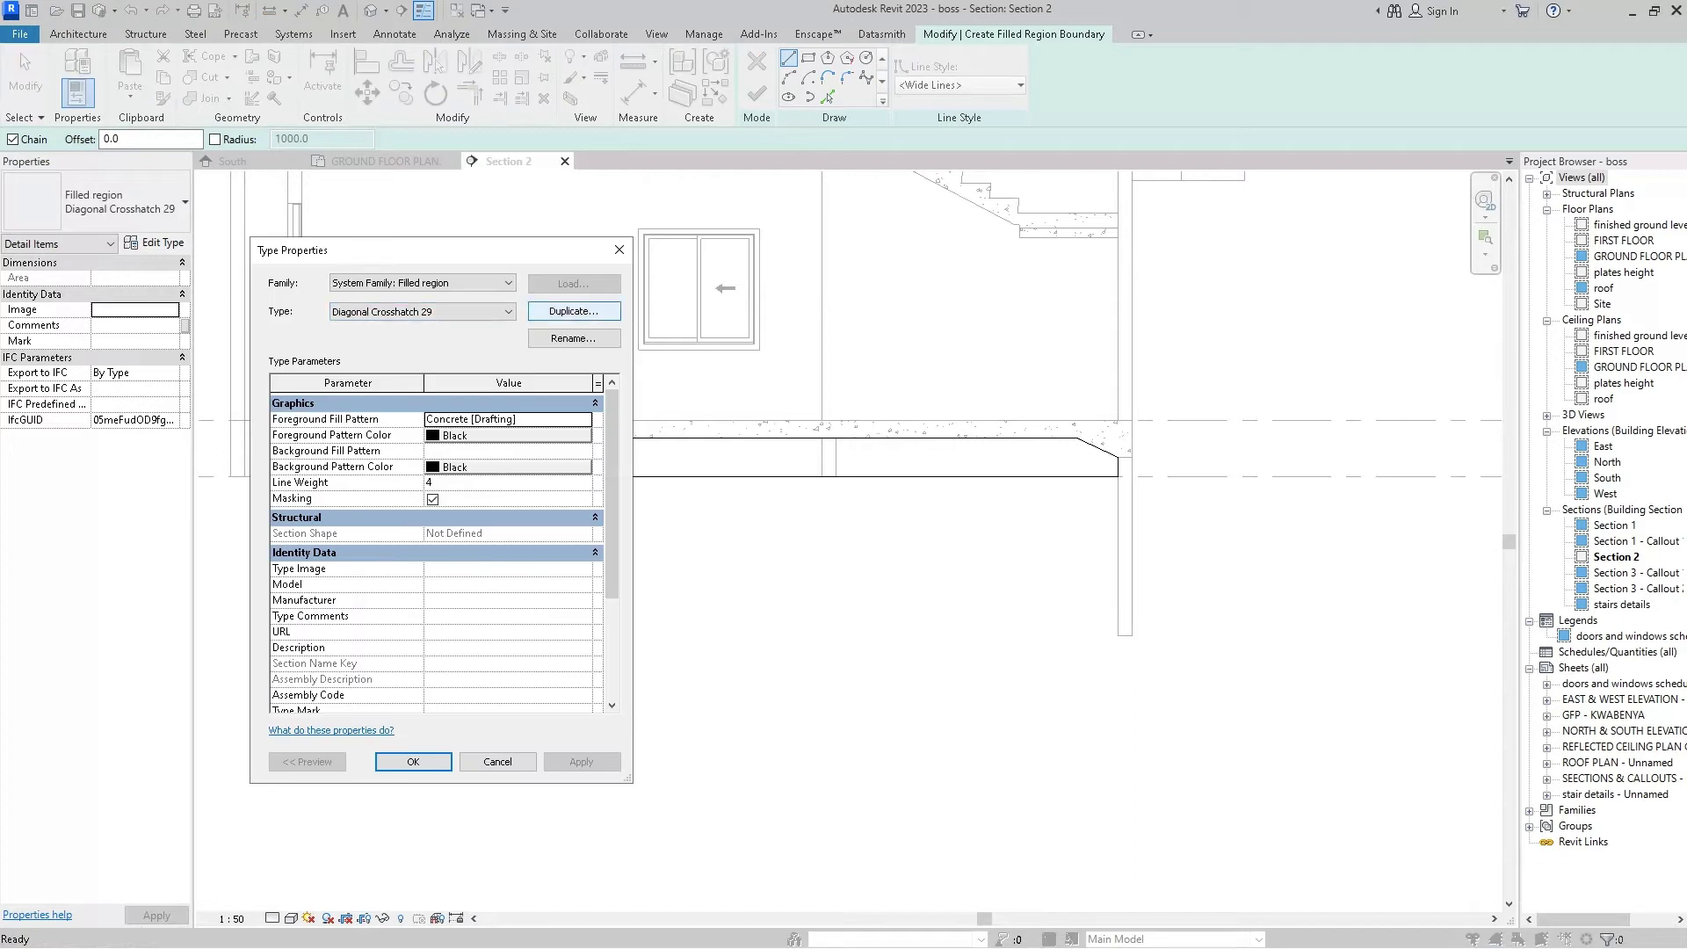
pyautogui.click(573, 311)
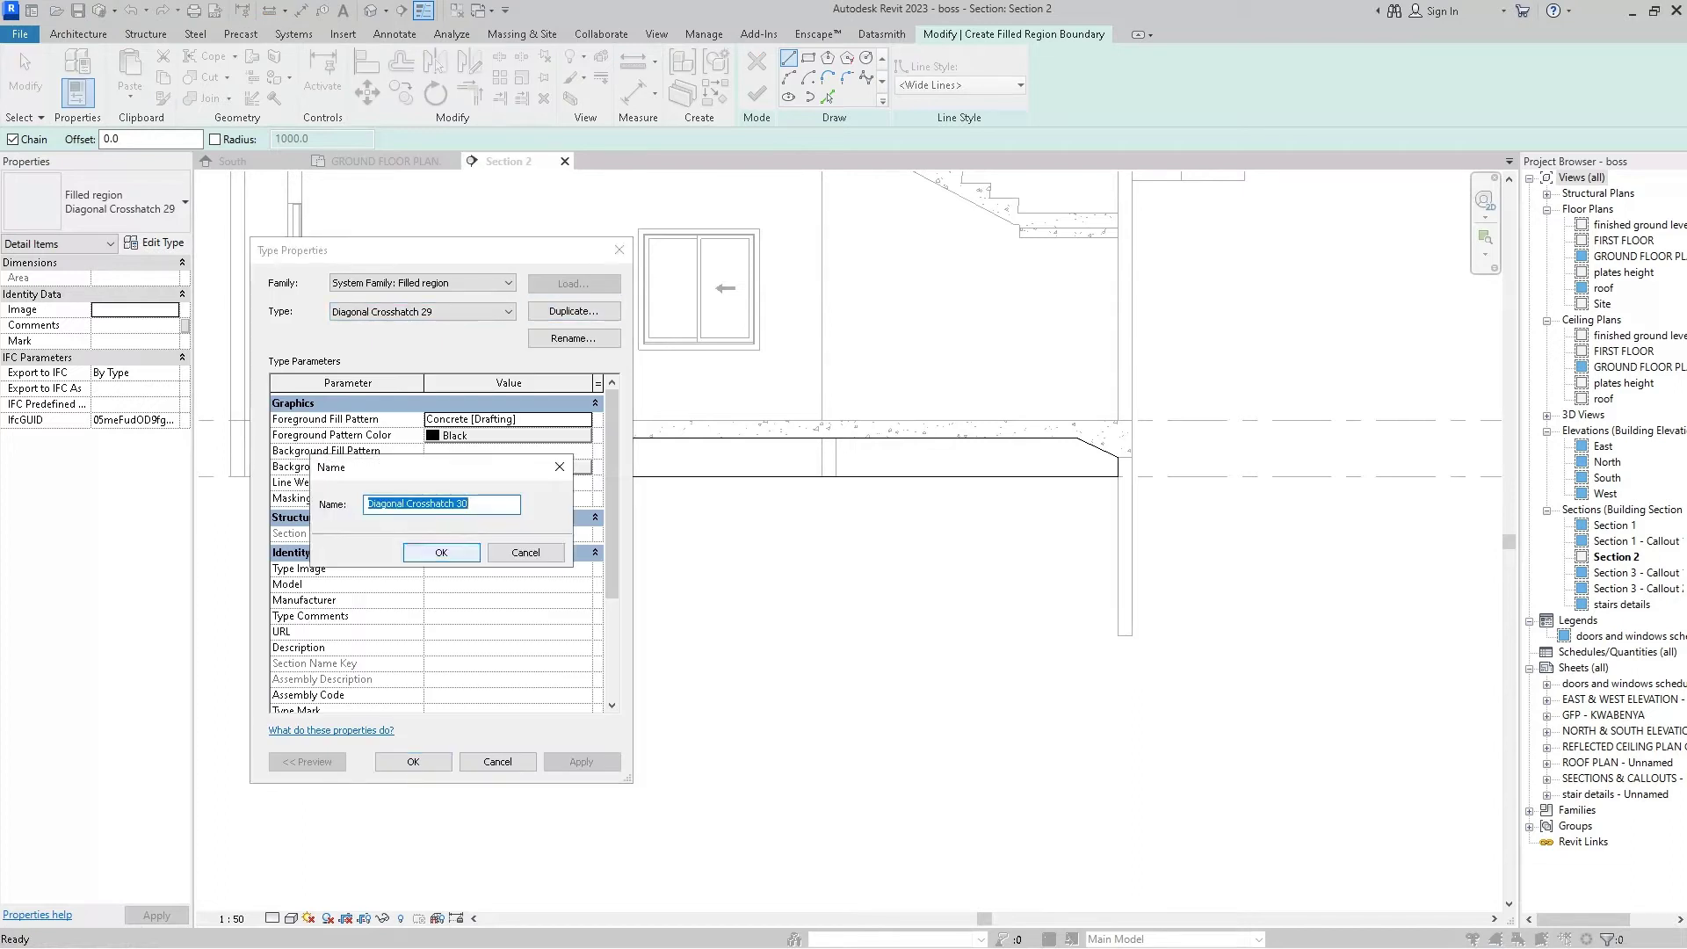
pyautogui.press('Return')
pyautogui.click(471, 419)
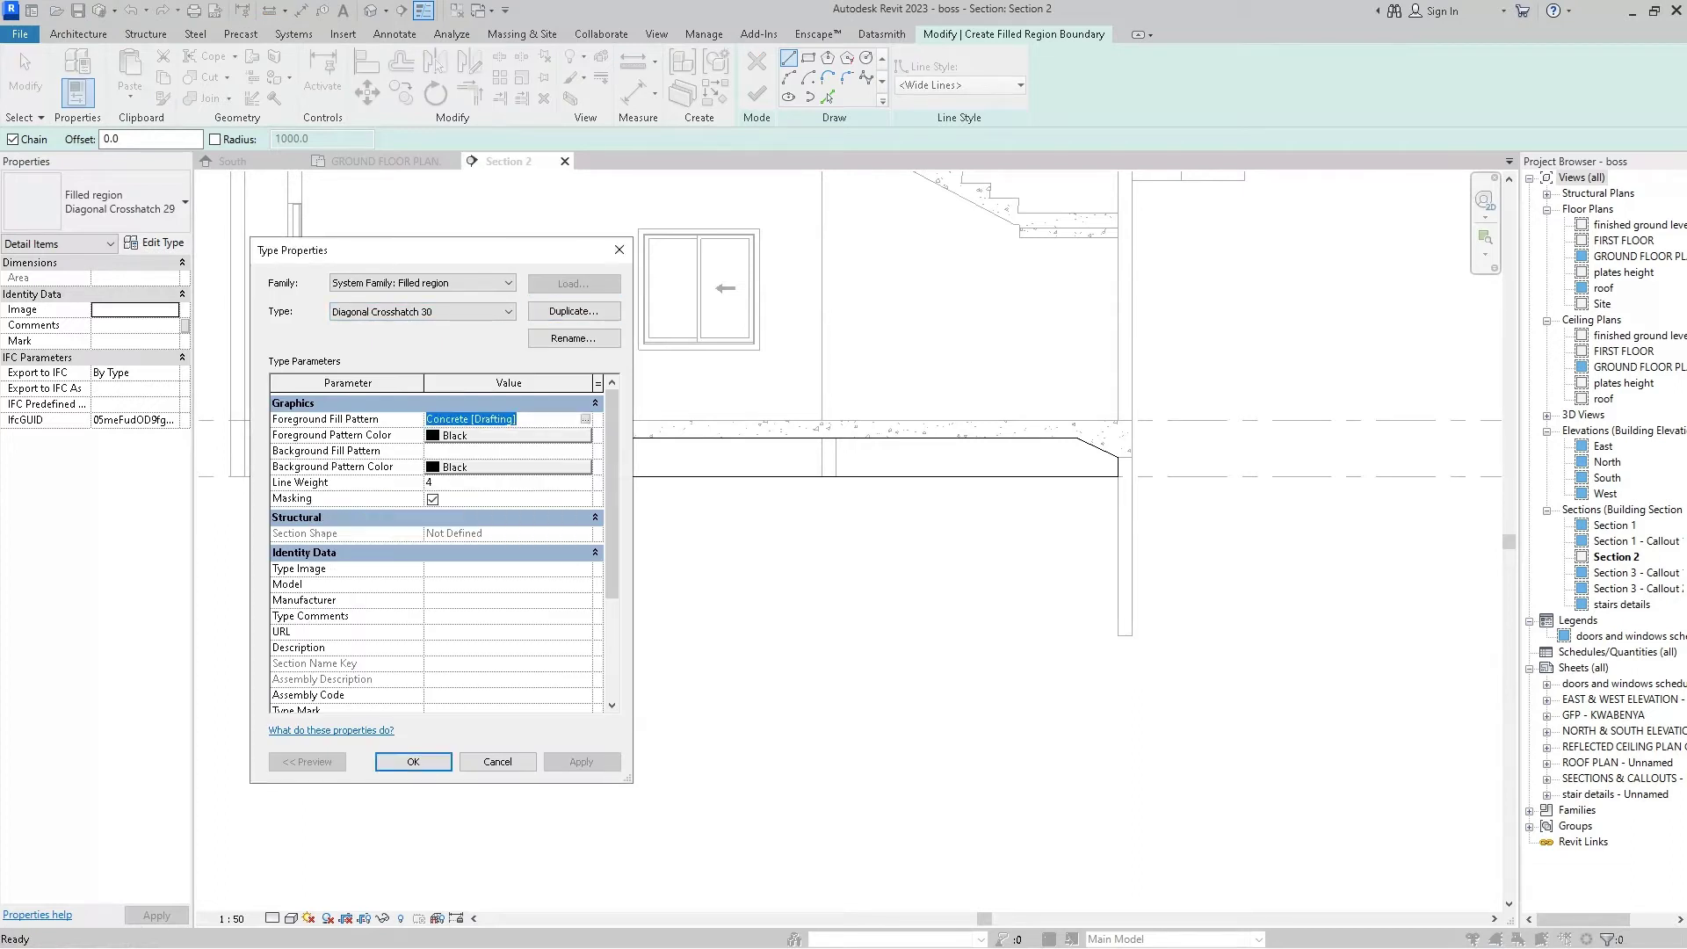
pyautogui.click(585, 419)
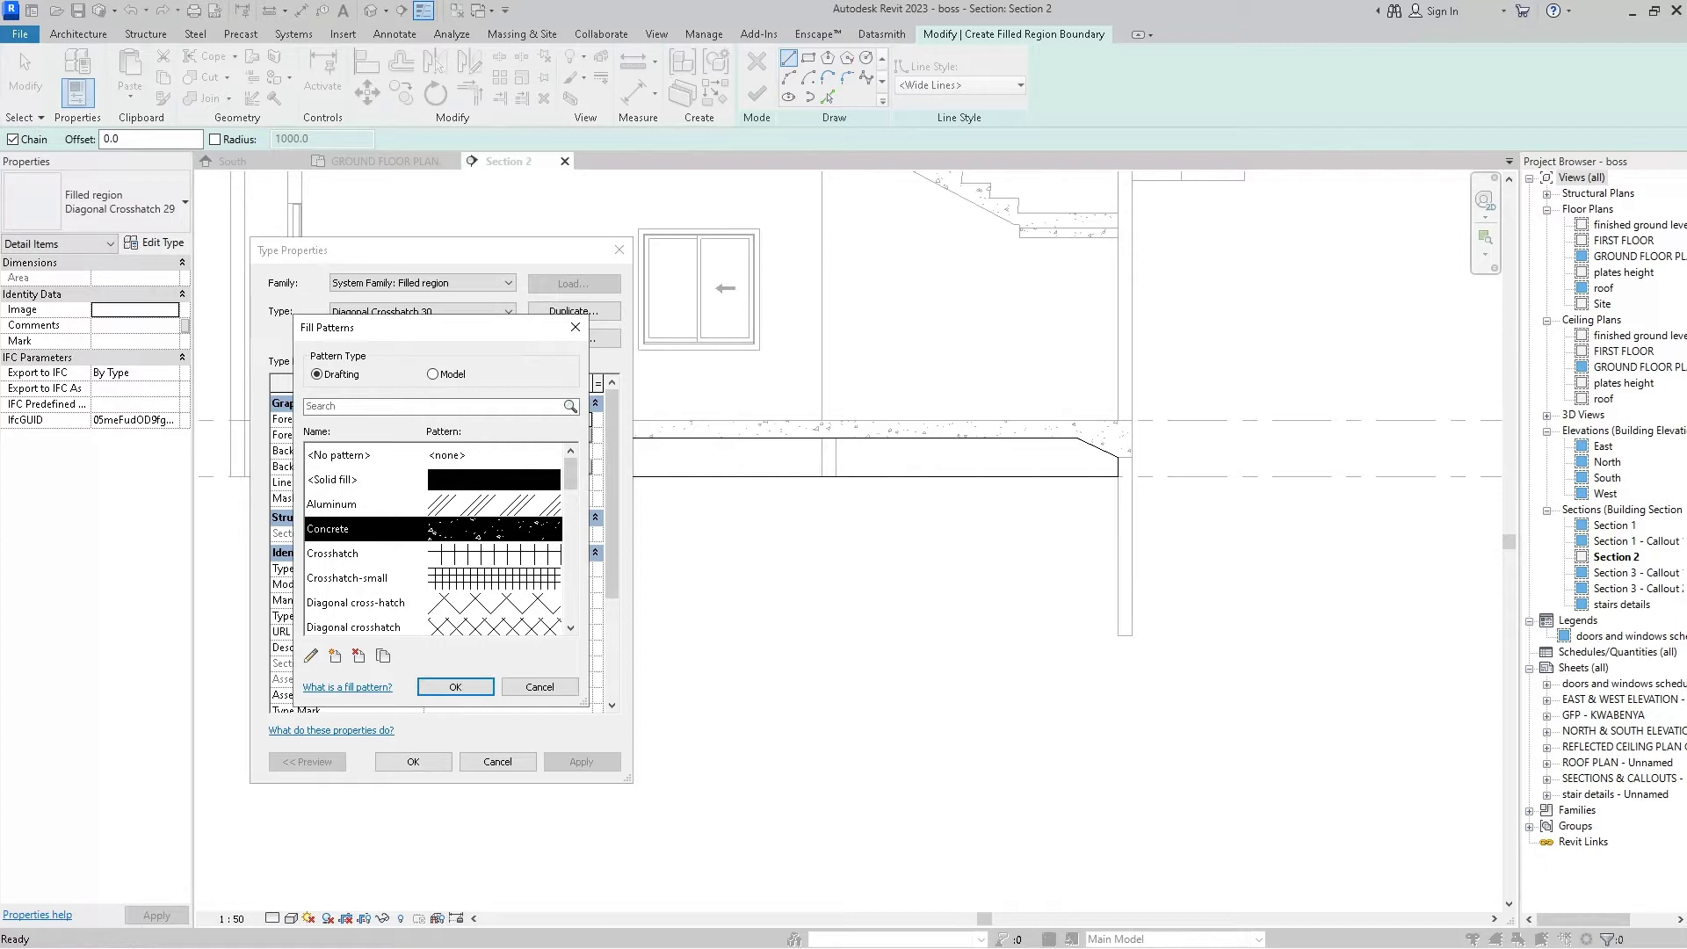
pyautogui.scroll(-3, 435, 541)
pyautogui.scroll(2, 435, 540)
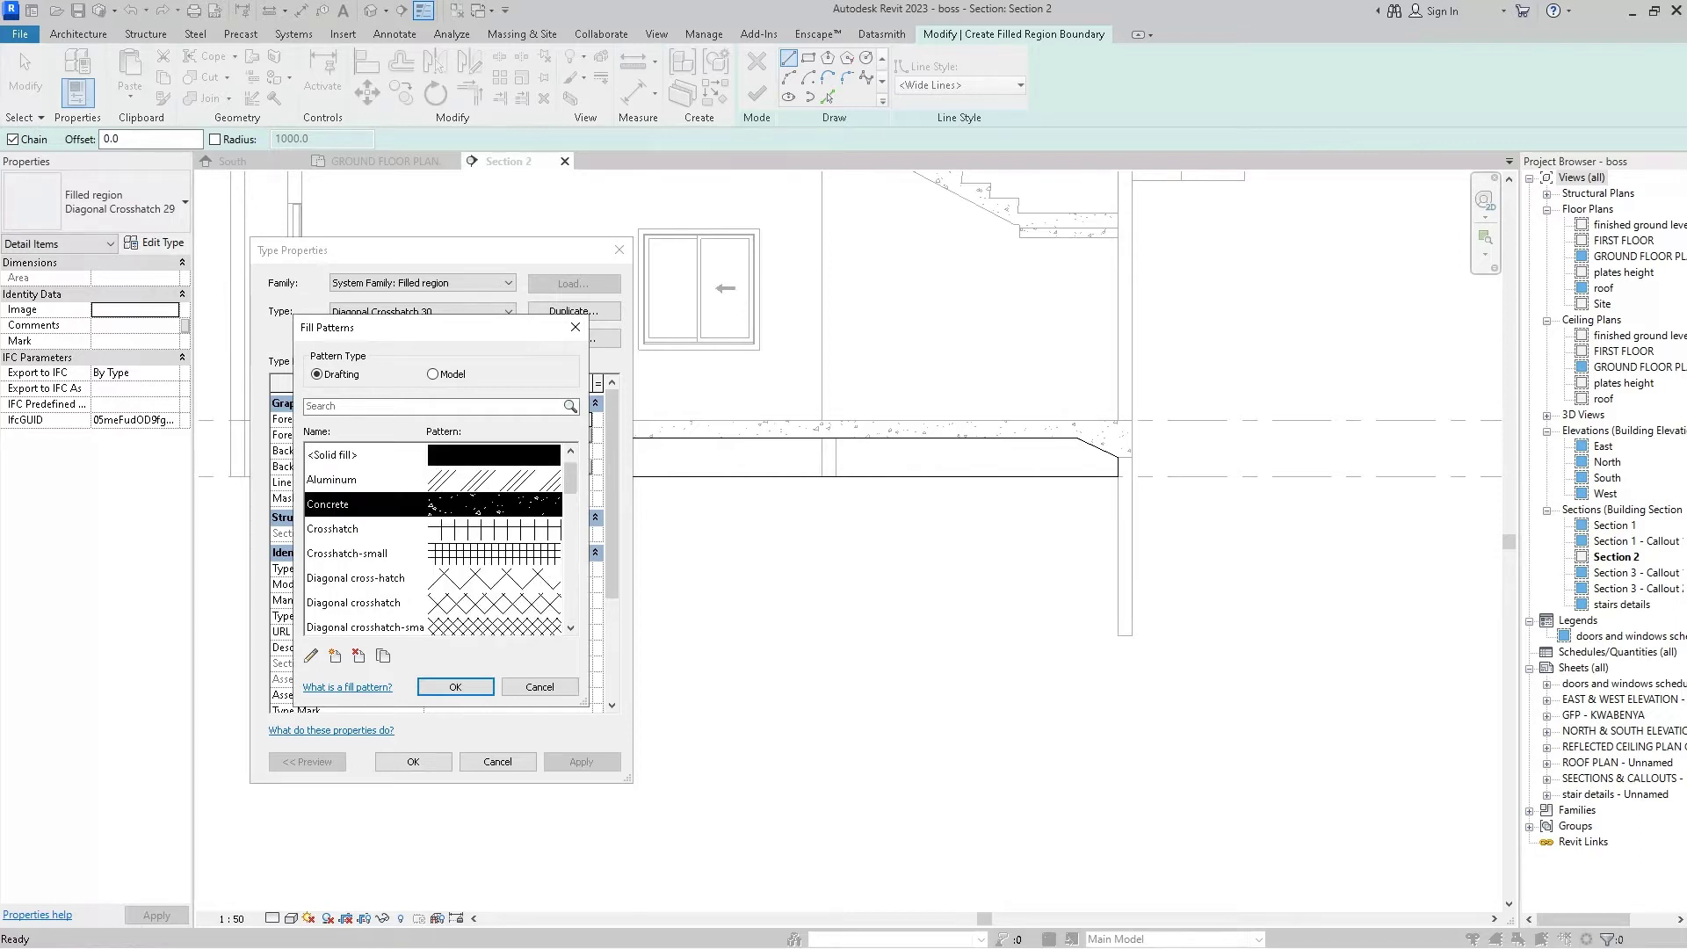
pyautogui.click(356, 577)
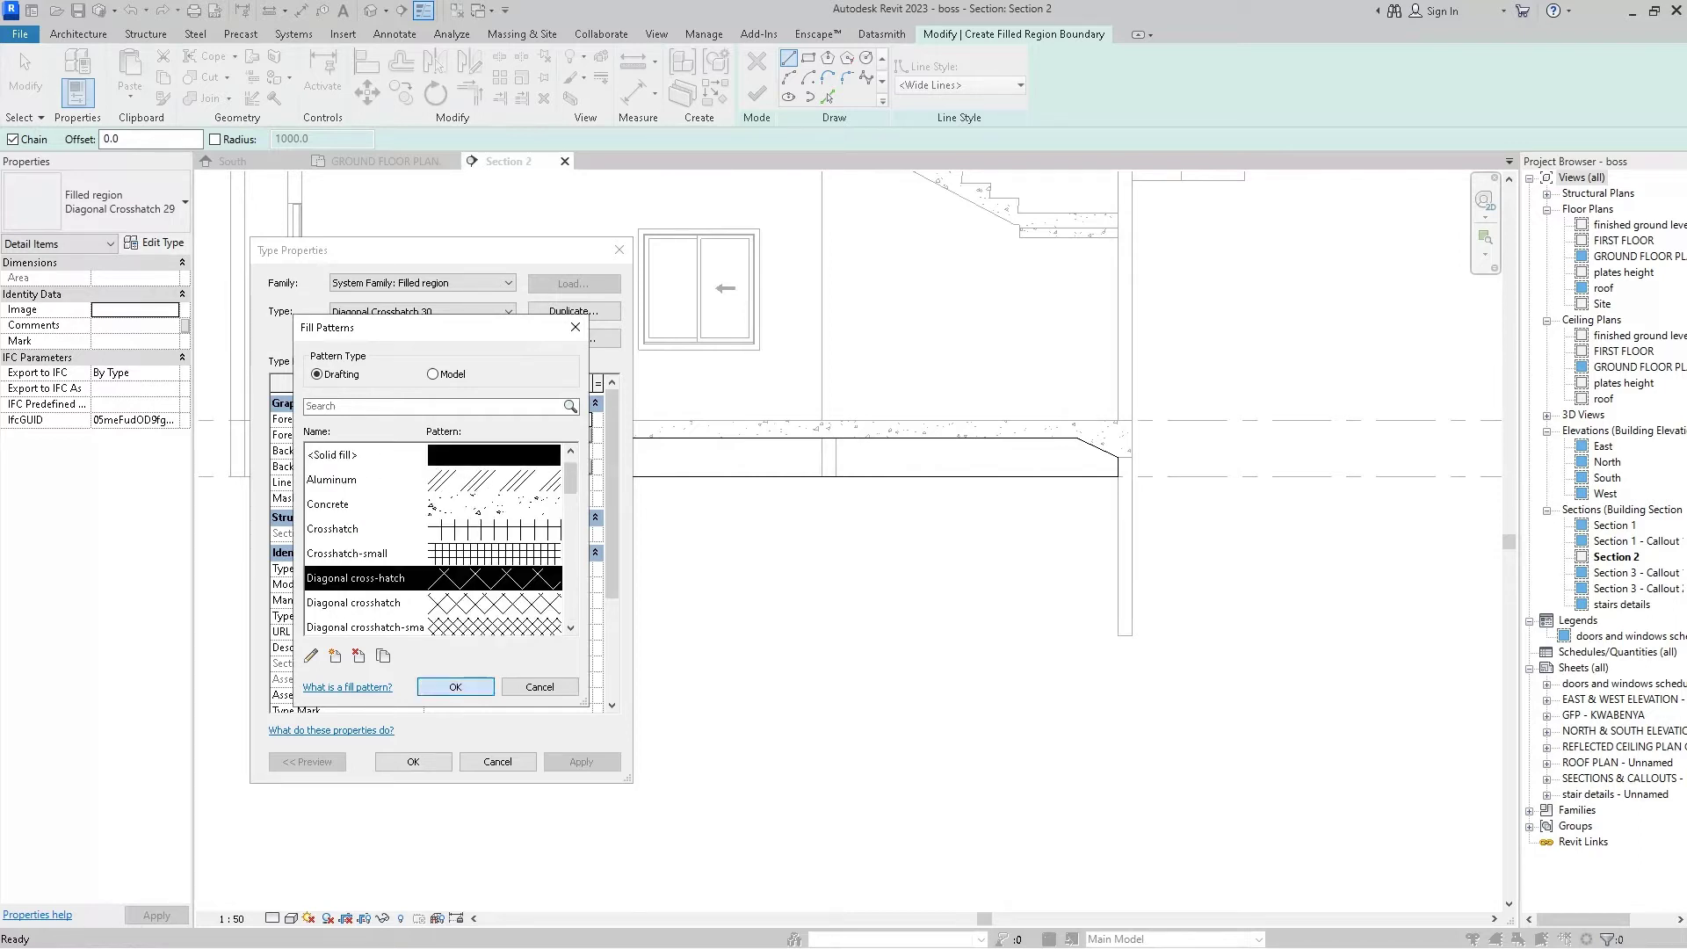
pyautogui.press('Return')
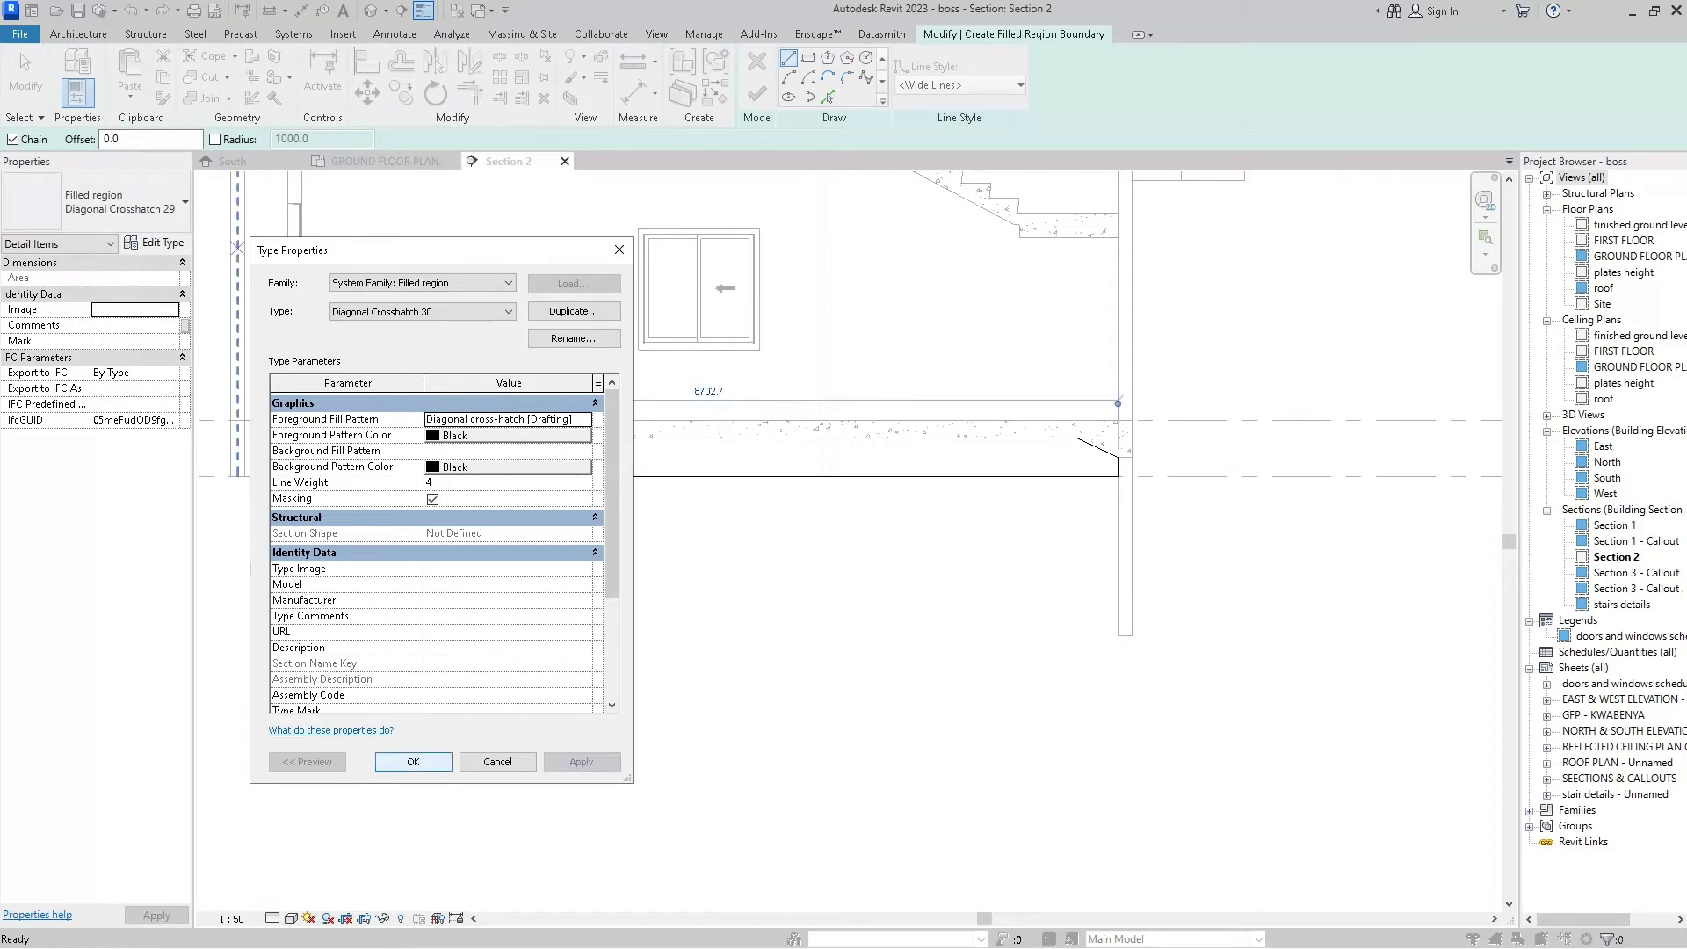
pyautogui.click(413, 761)
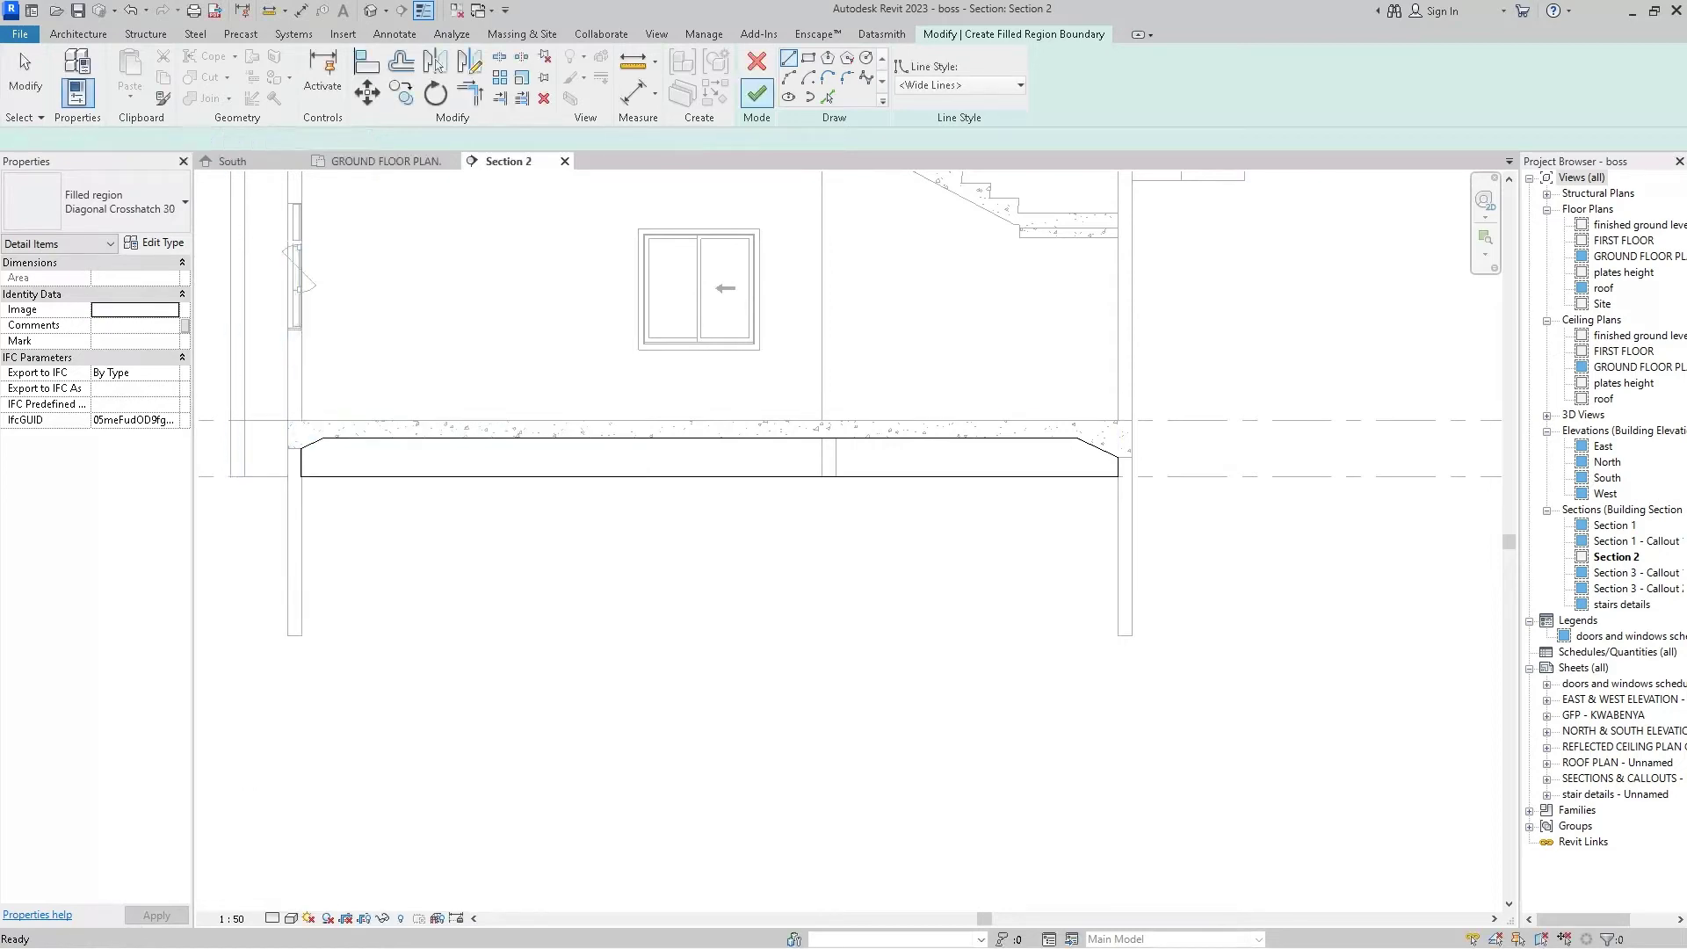
pyautogui.click(756, 93)
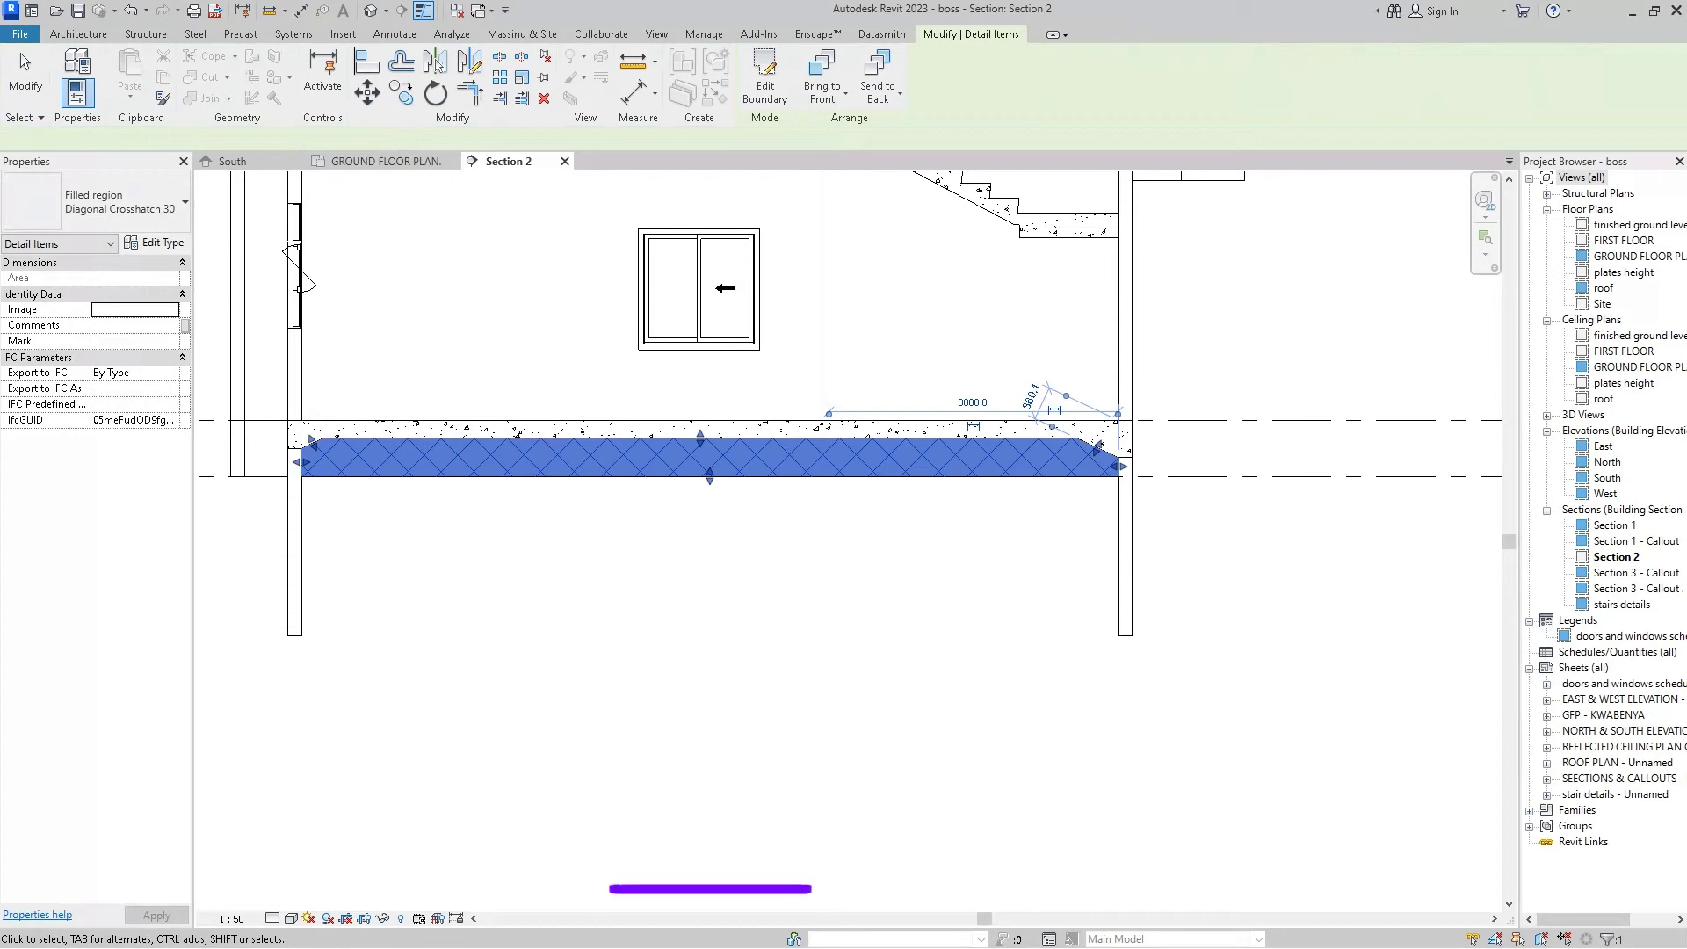
pyautogui.press('Escape')
pyautogui.scroll(-3, 857, 474)
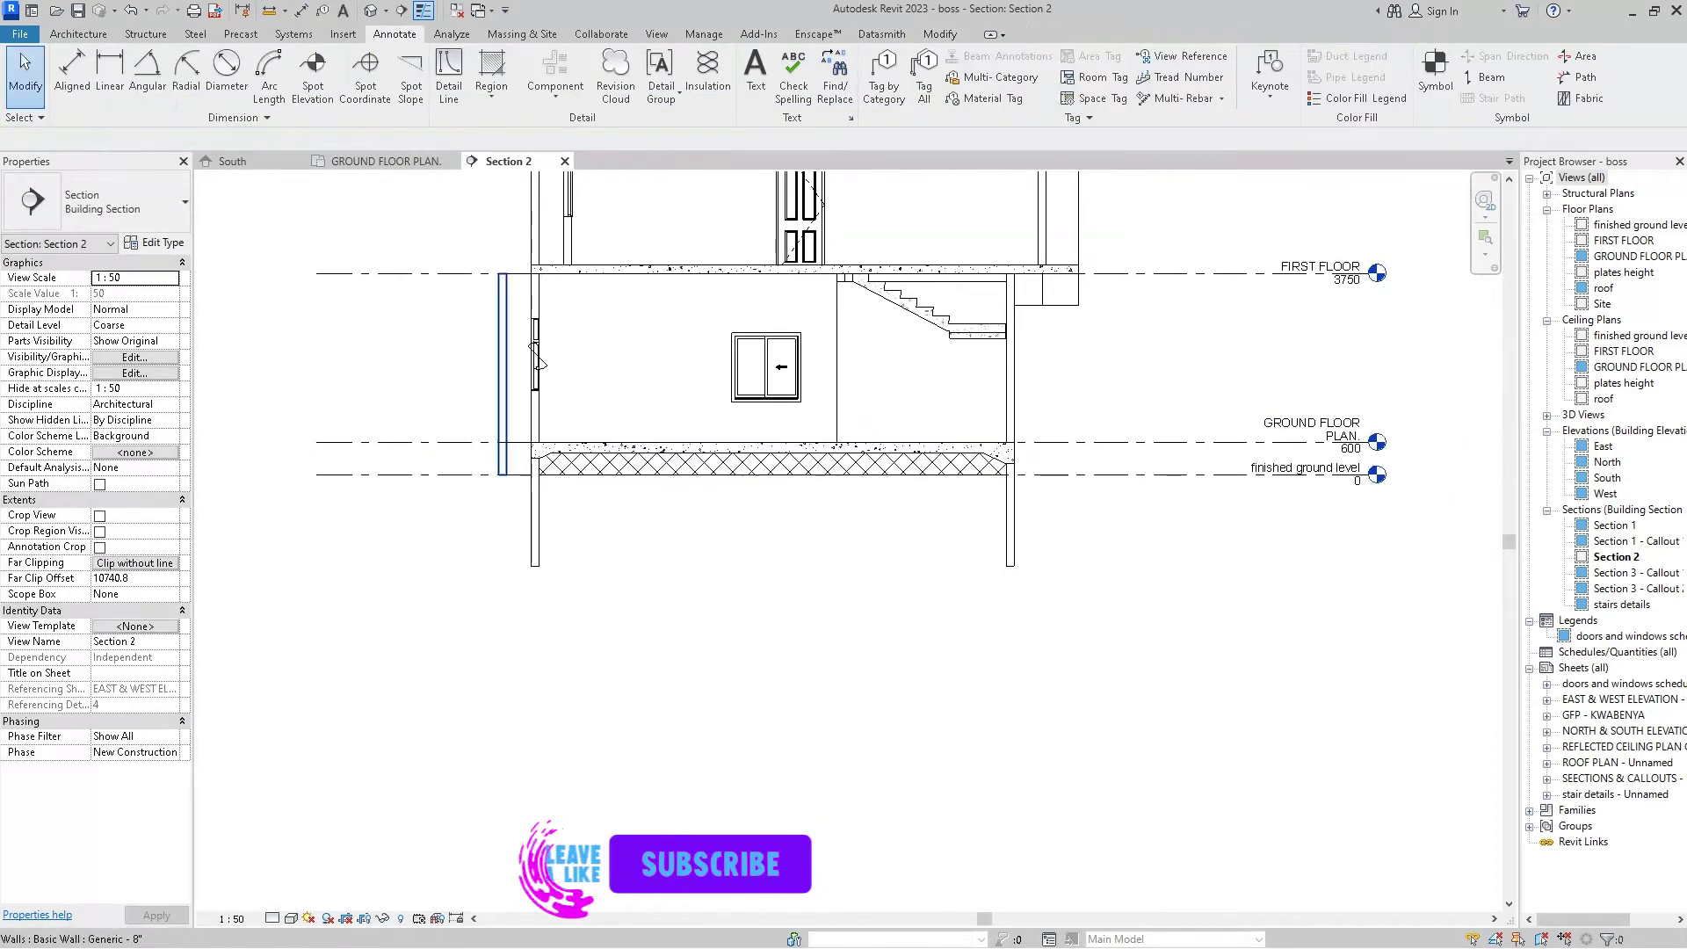
pyautogui.scroll(2, 887, 479)
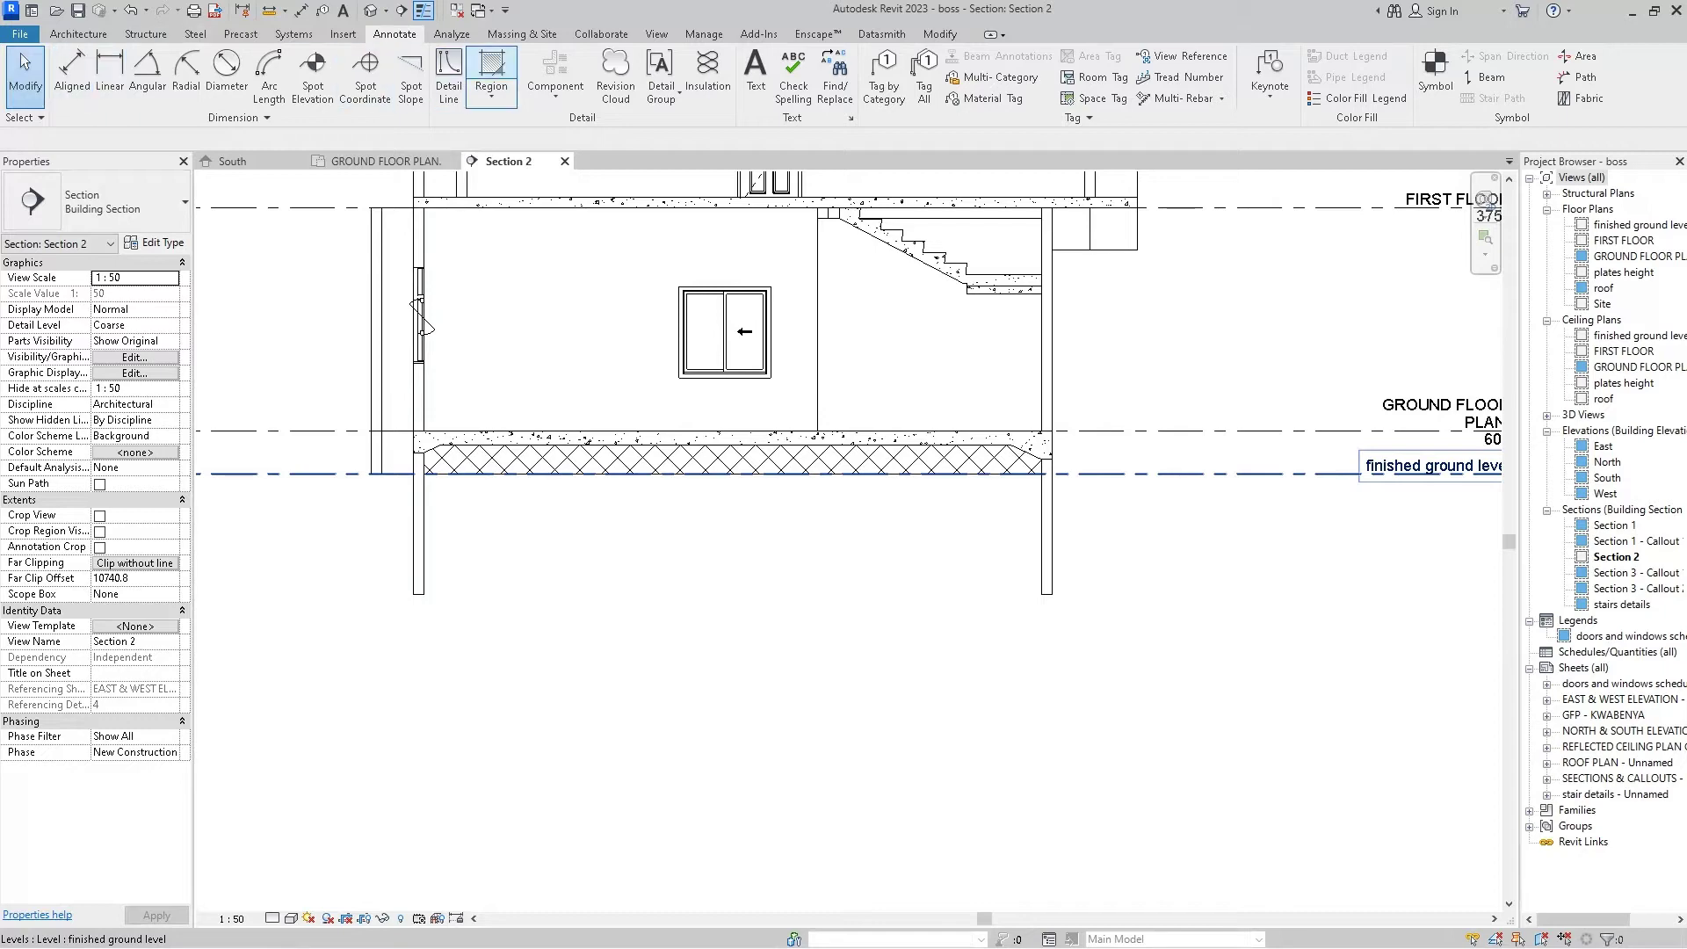
# - Draw rectangular boundaries from ground level under the left wall and under the slab
pyautogui.click(492, 75)
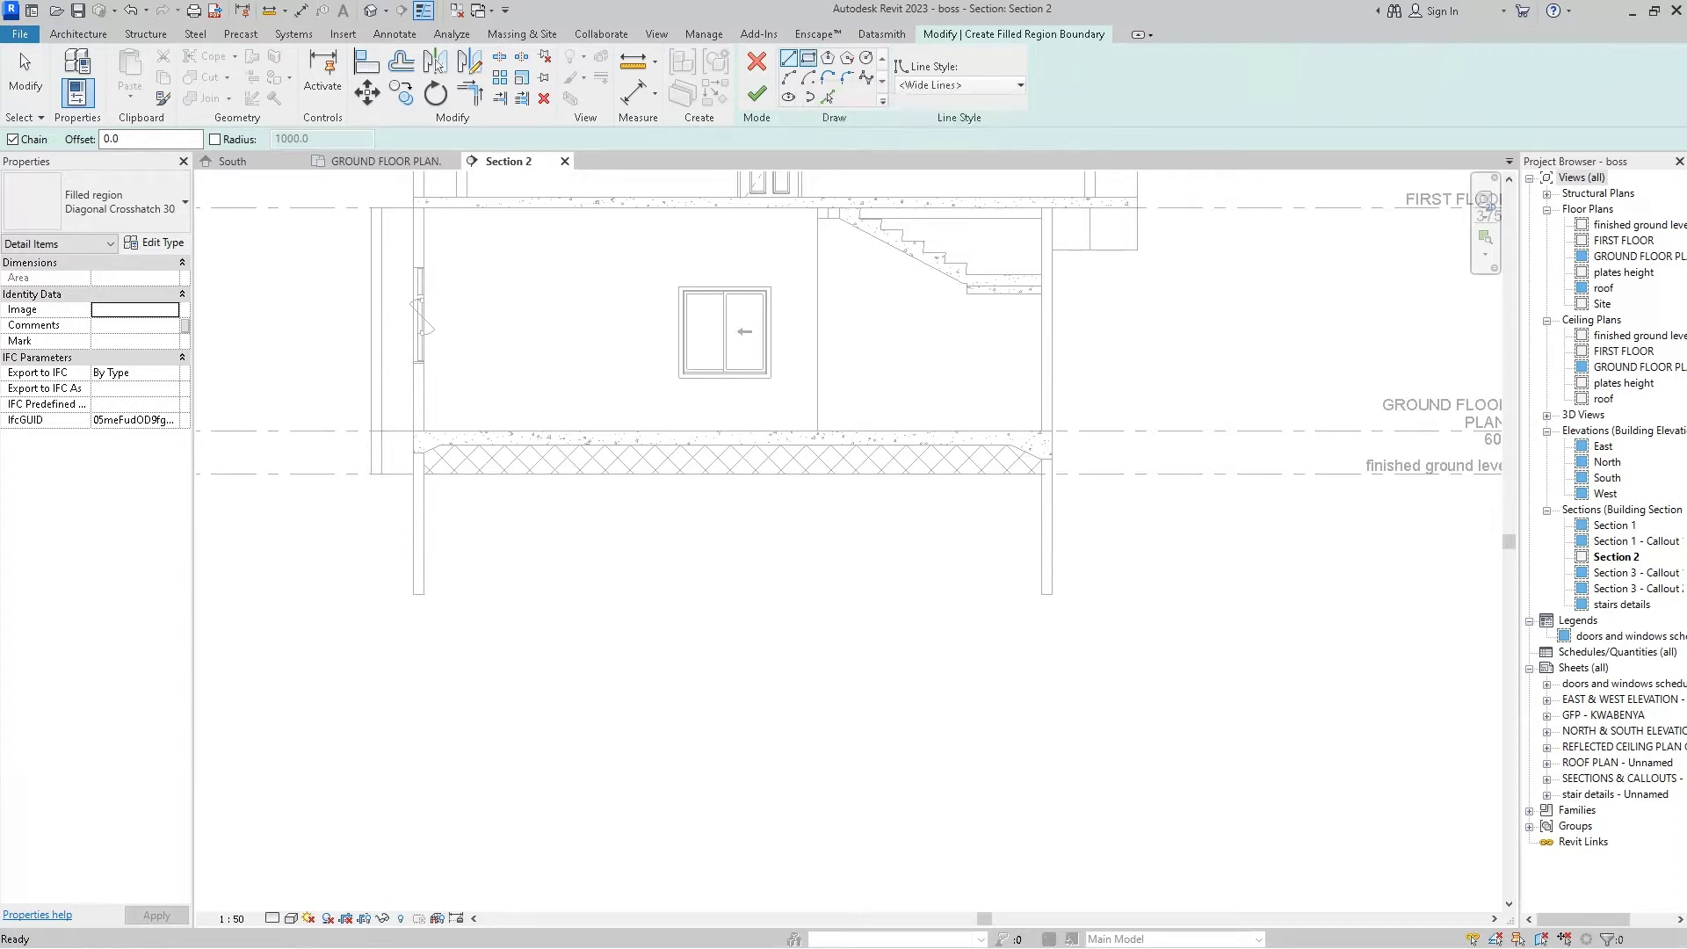
pyautogui.click(807, 58)
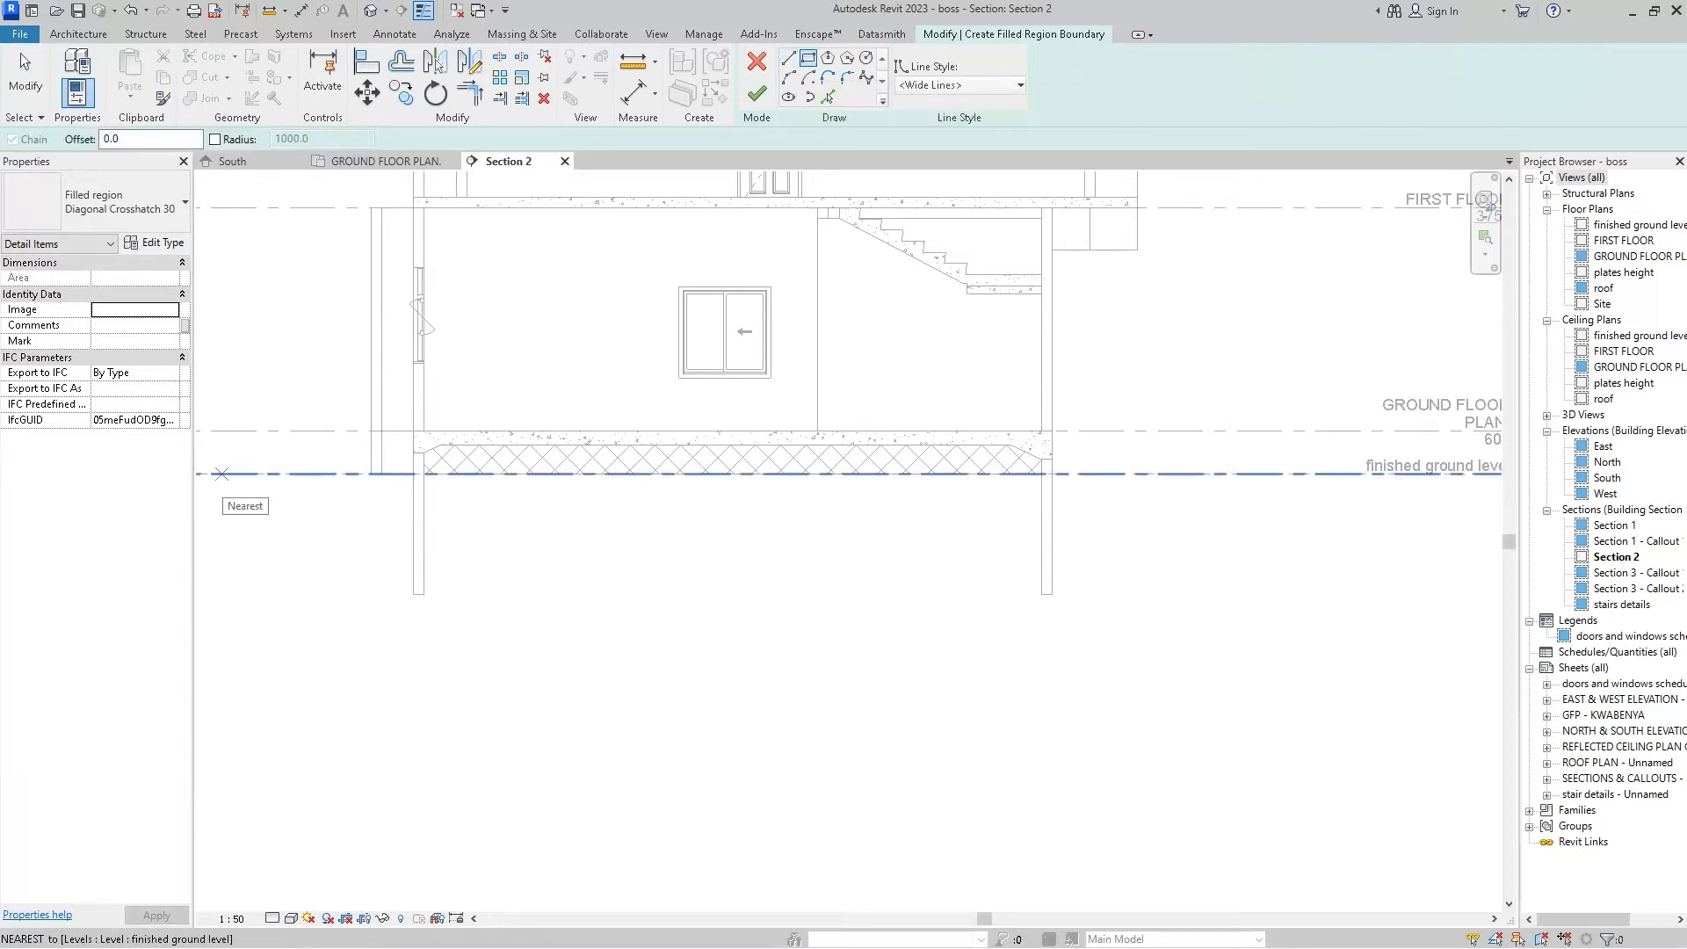
pyautogui.click(222, 474)
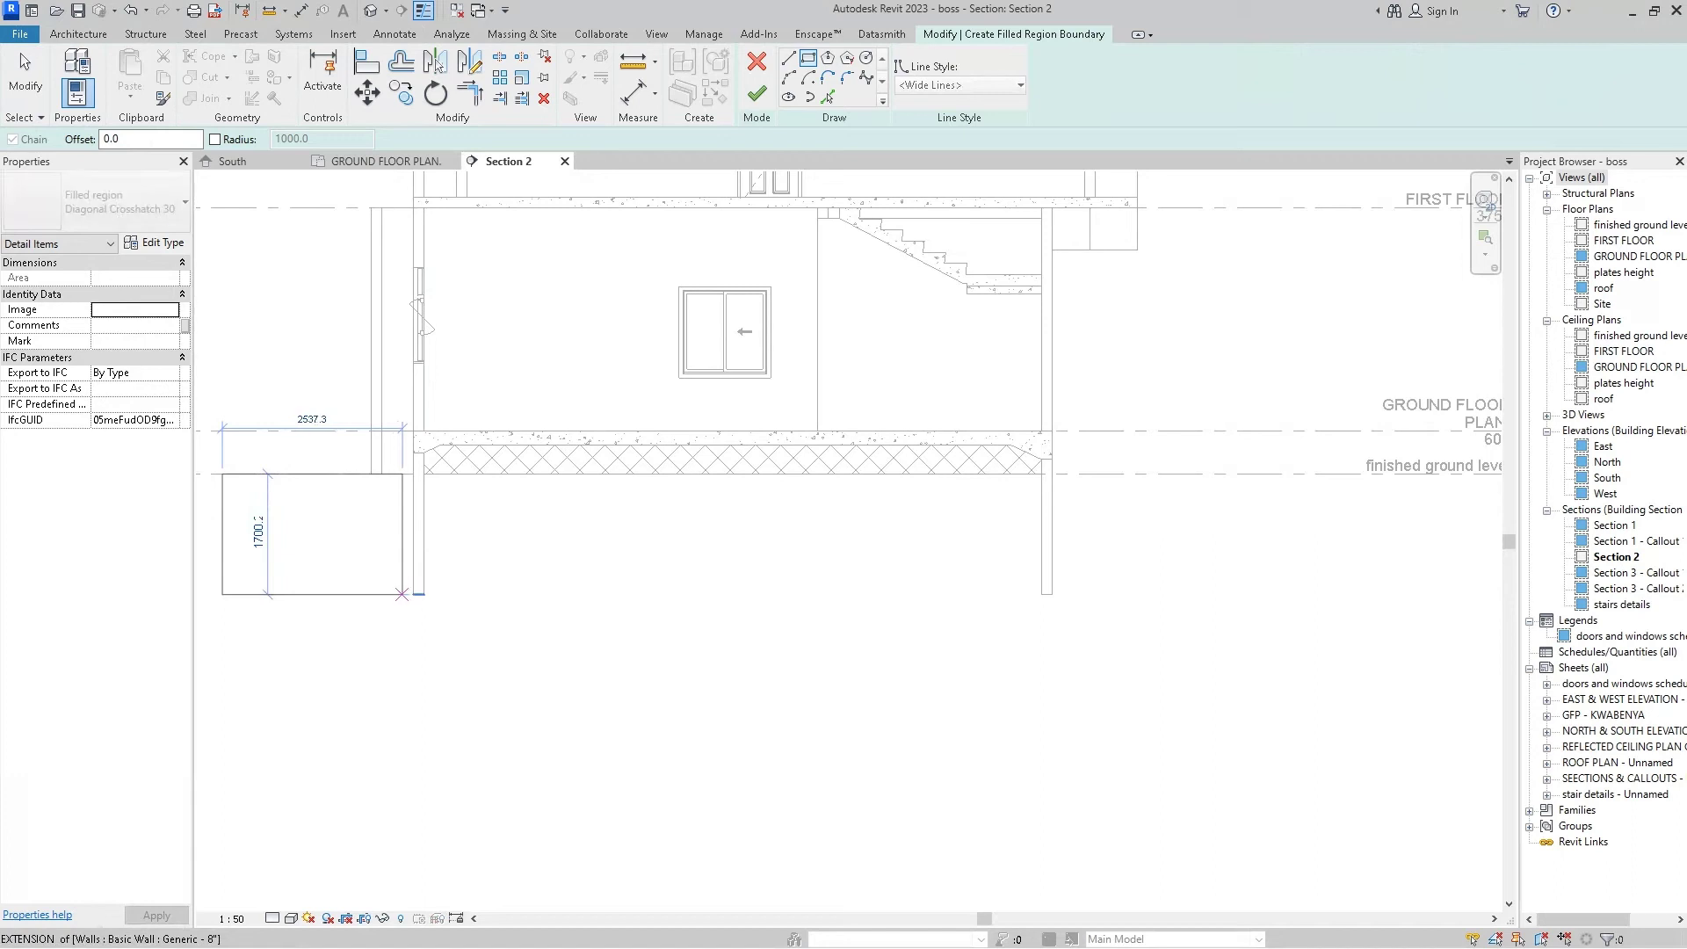
pyautogui.click(414, 593)
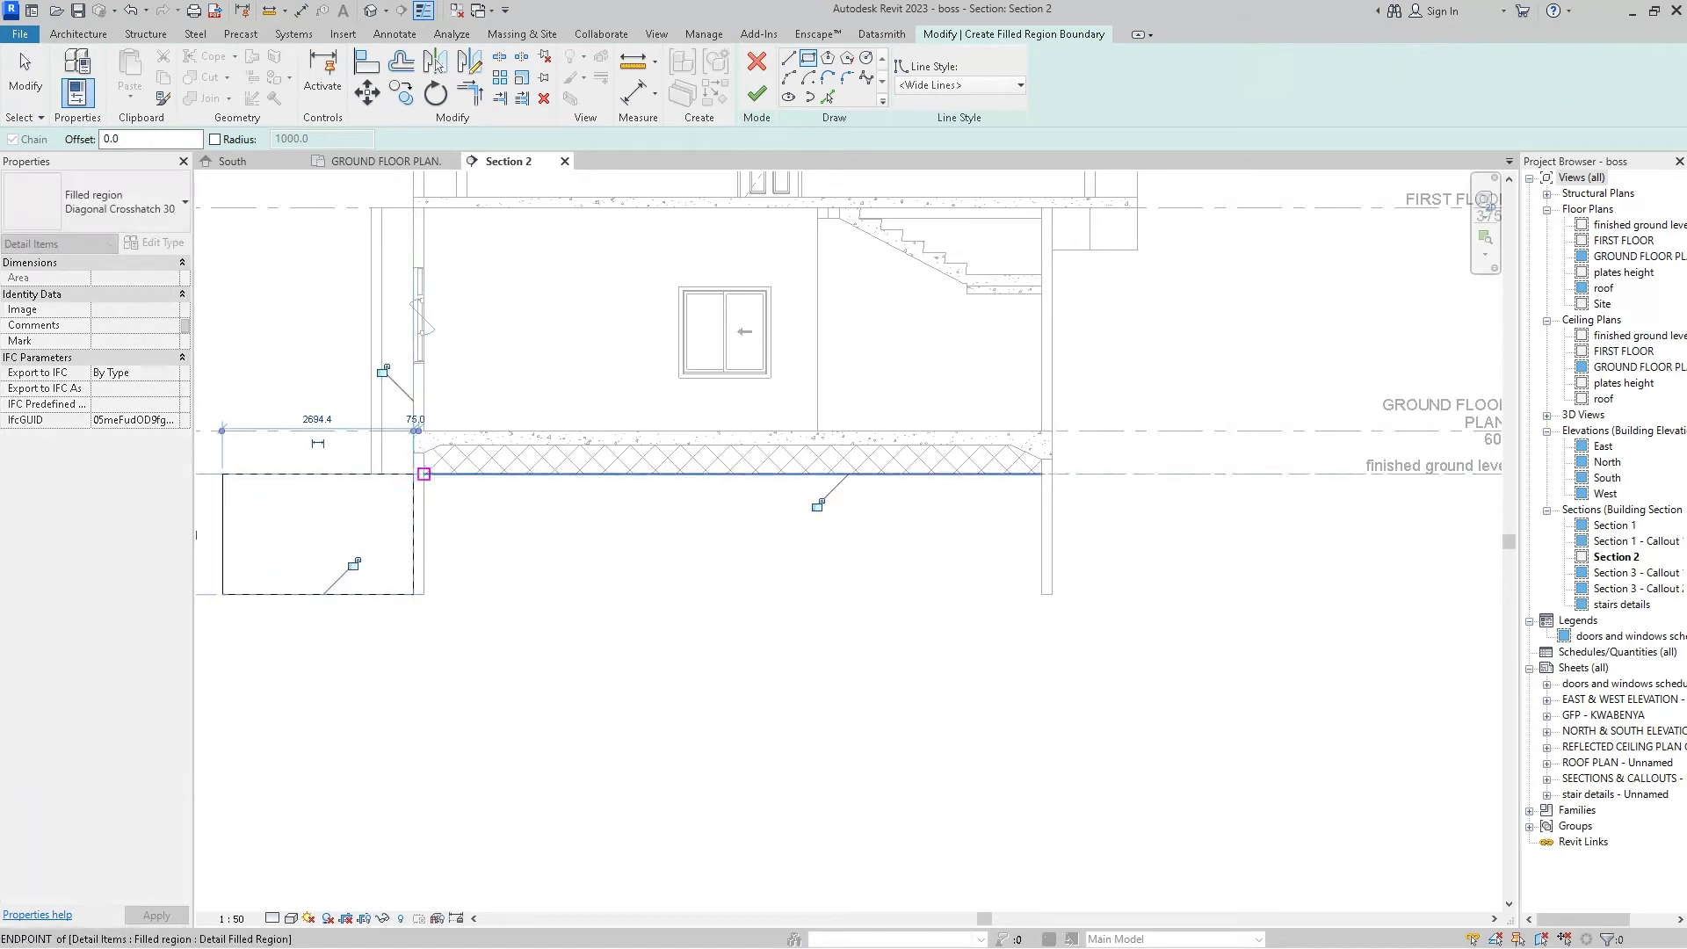
pyautogui.click(423, 474)
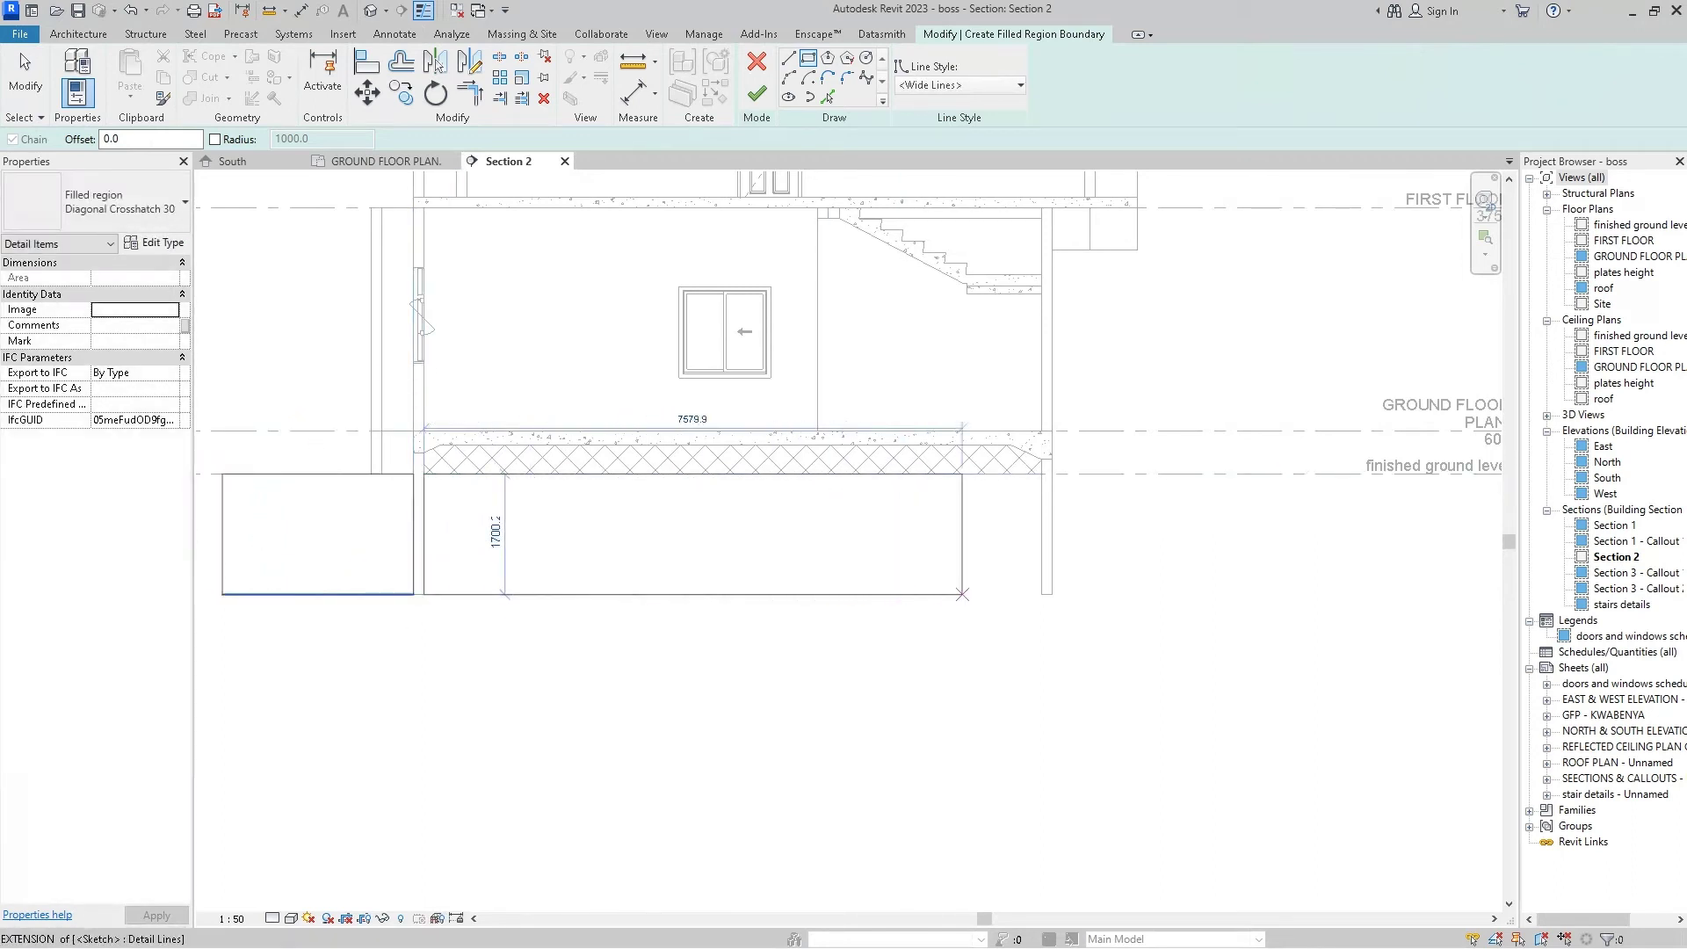
pyautogui.click(1042, 594)
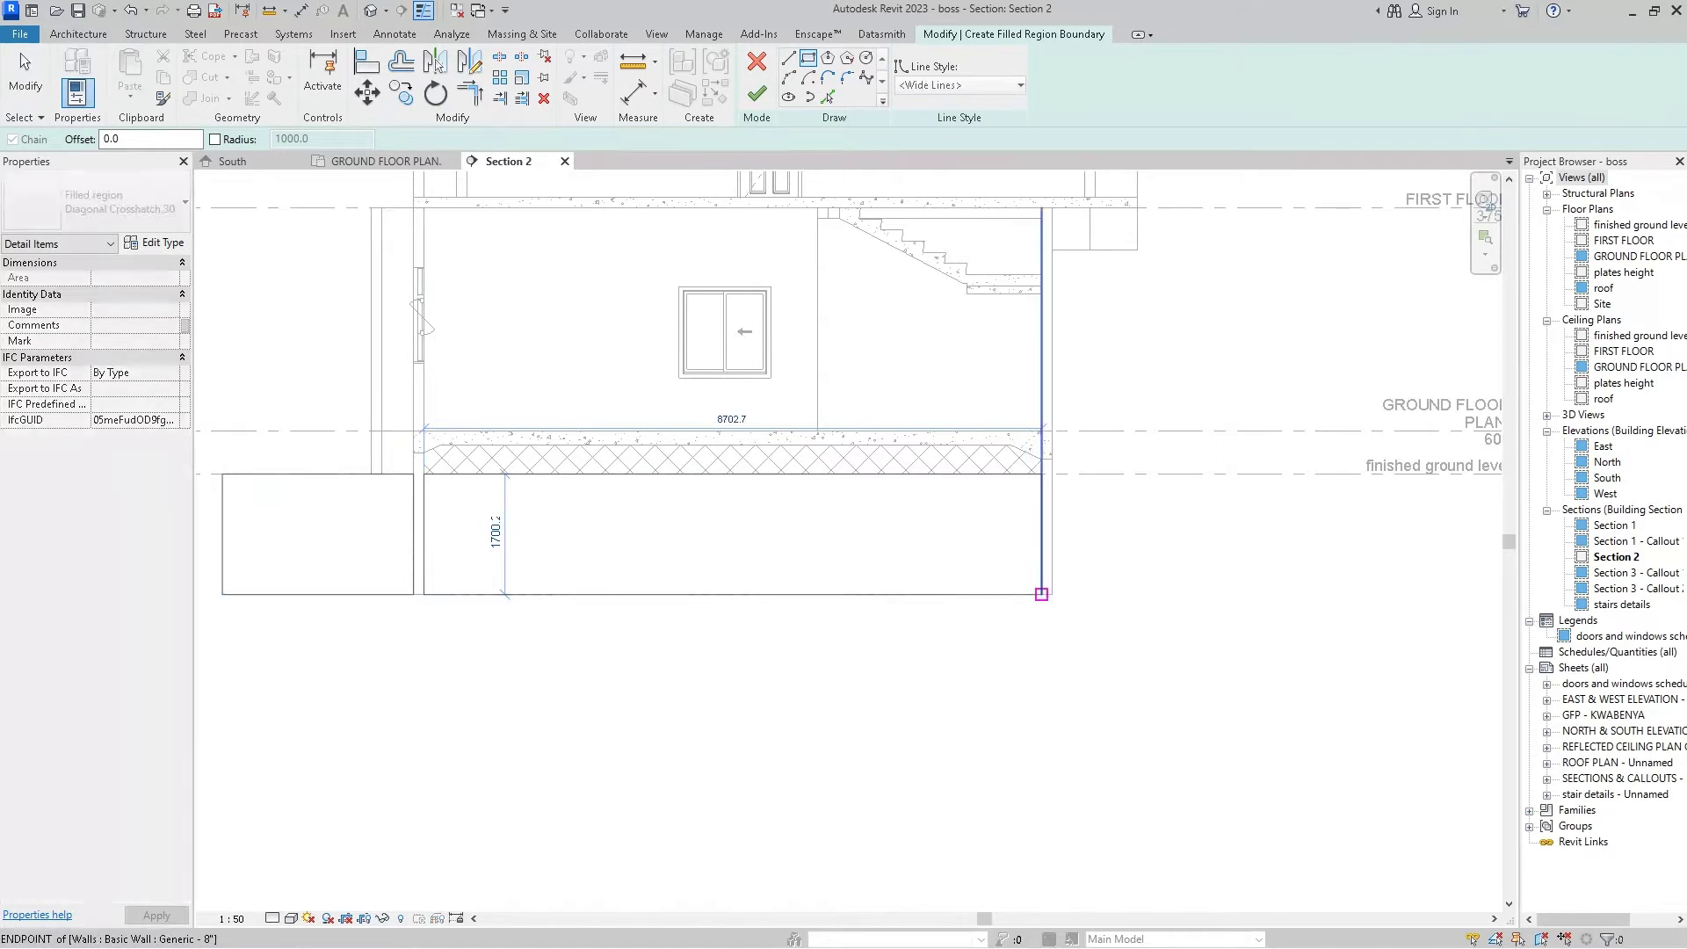
# - Draw the third rectangle under the right wall and cancel further drawing
pyautogui.scroll(3, 1057, 472)
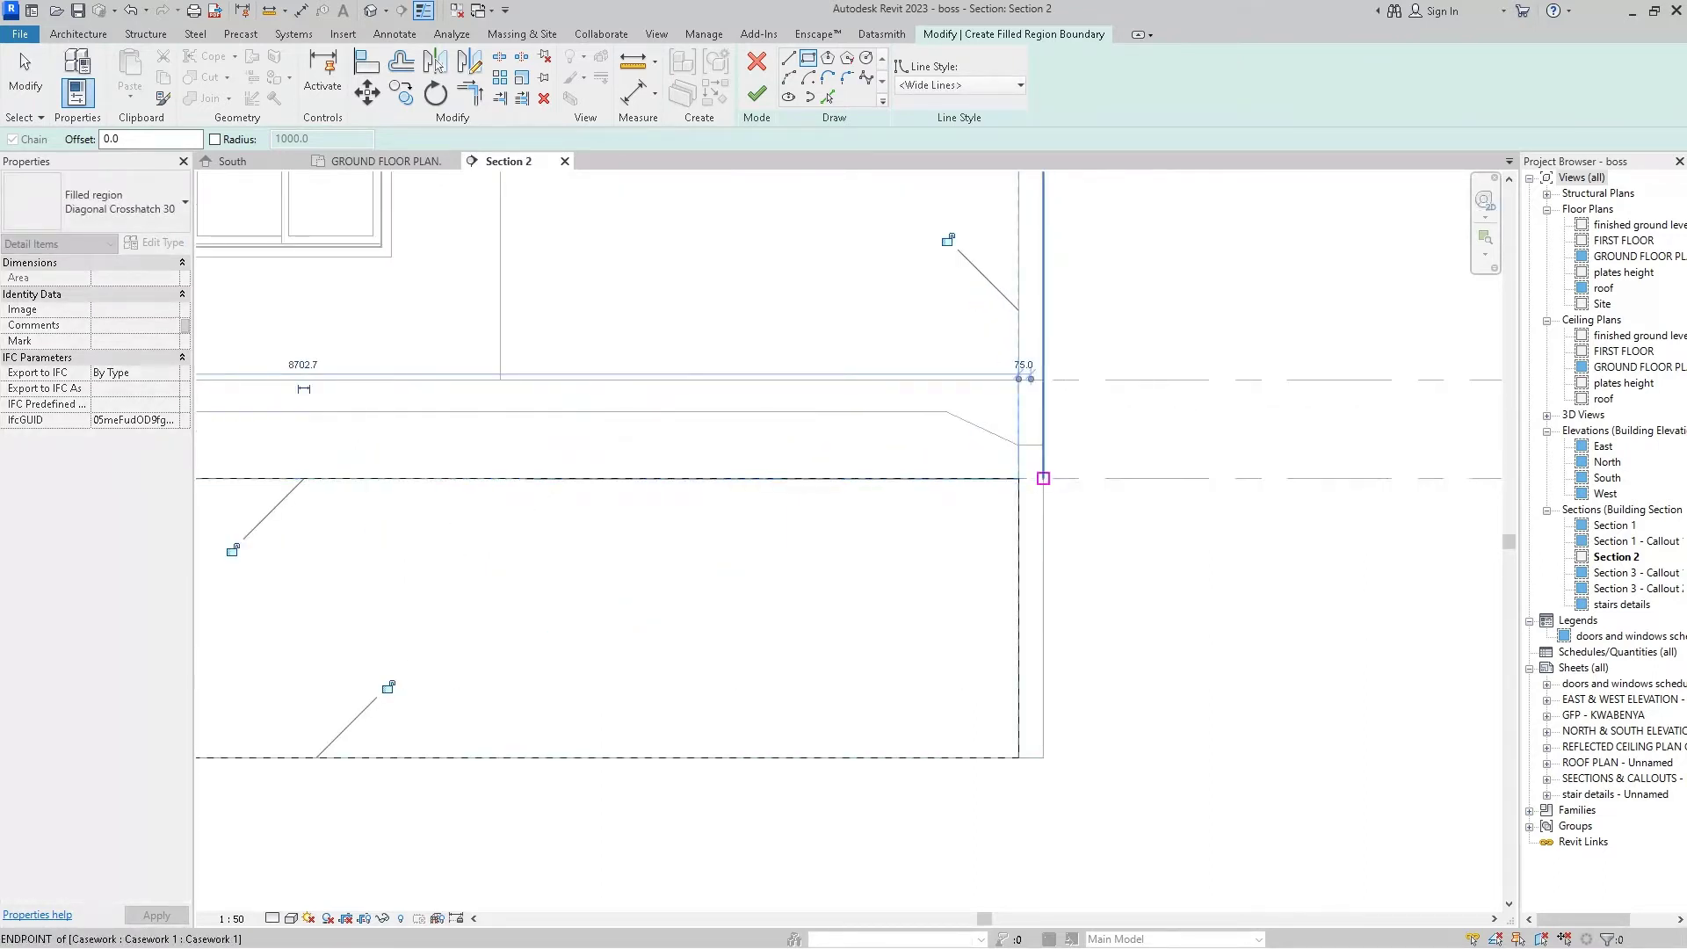
pyautogui.click(1043, 478)
pyautogui.scroll(-1, 1043, 478)
pyautogui.scroll(-1, 1078, 546)
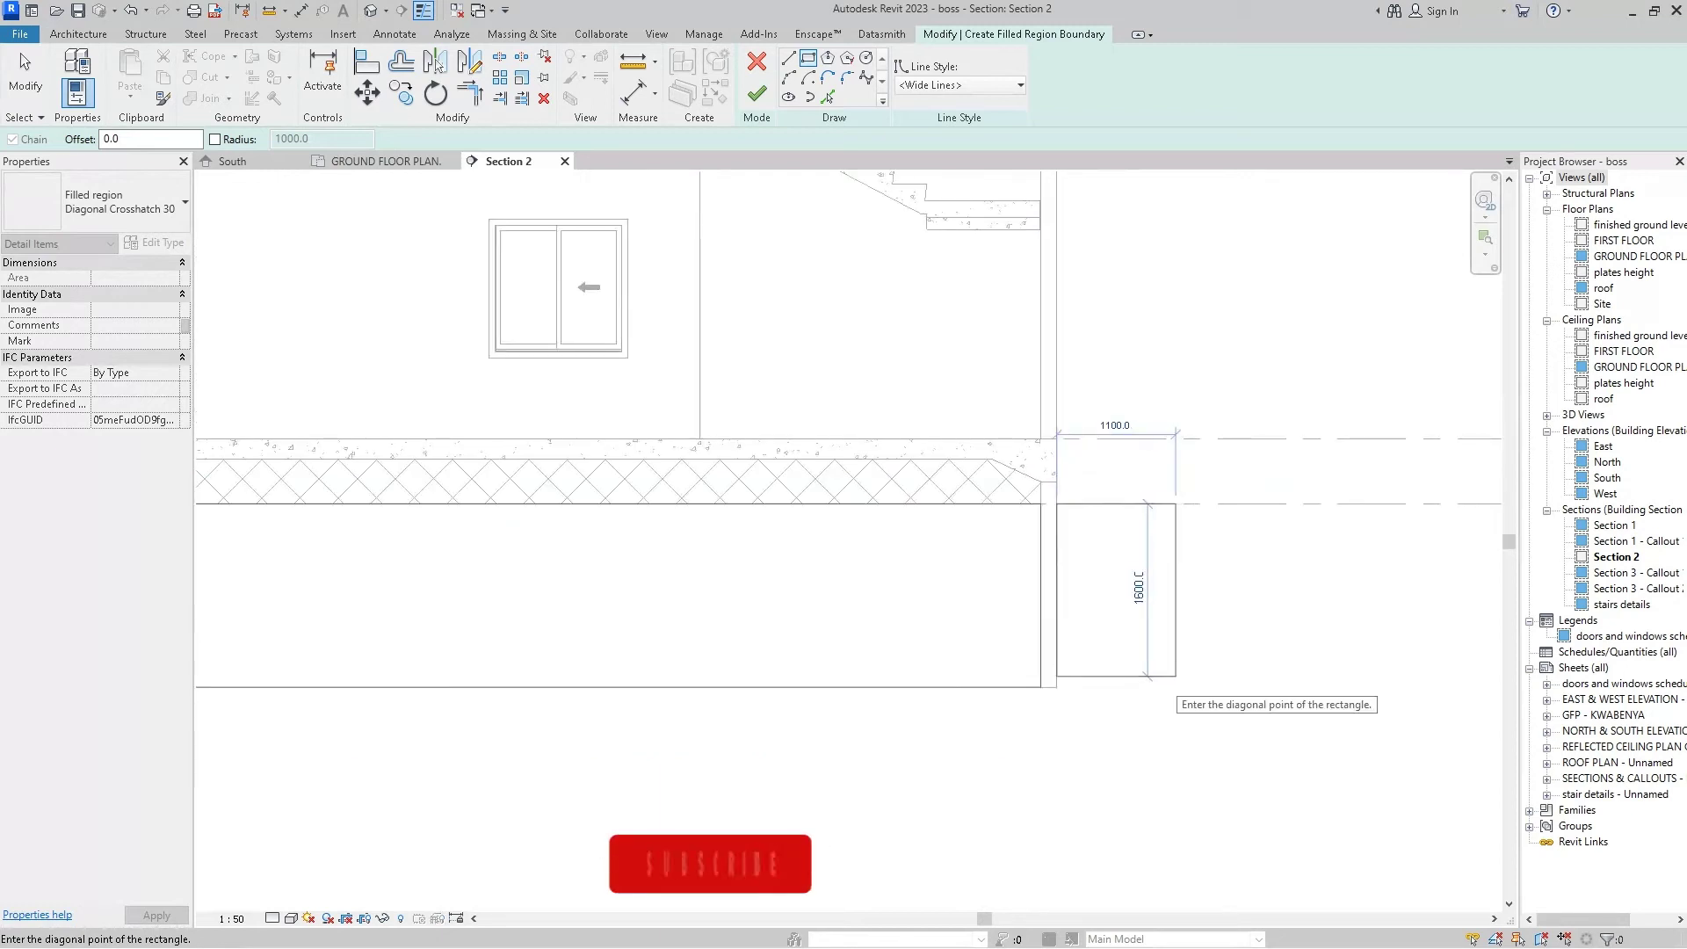
pyautogui.click(1176, 687)
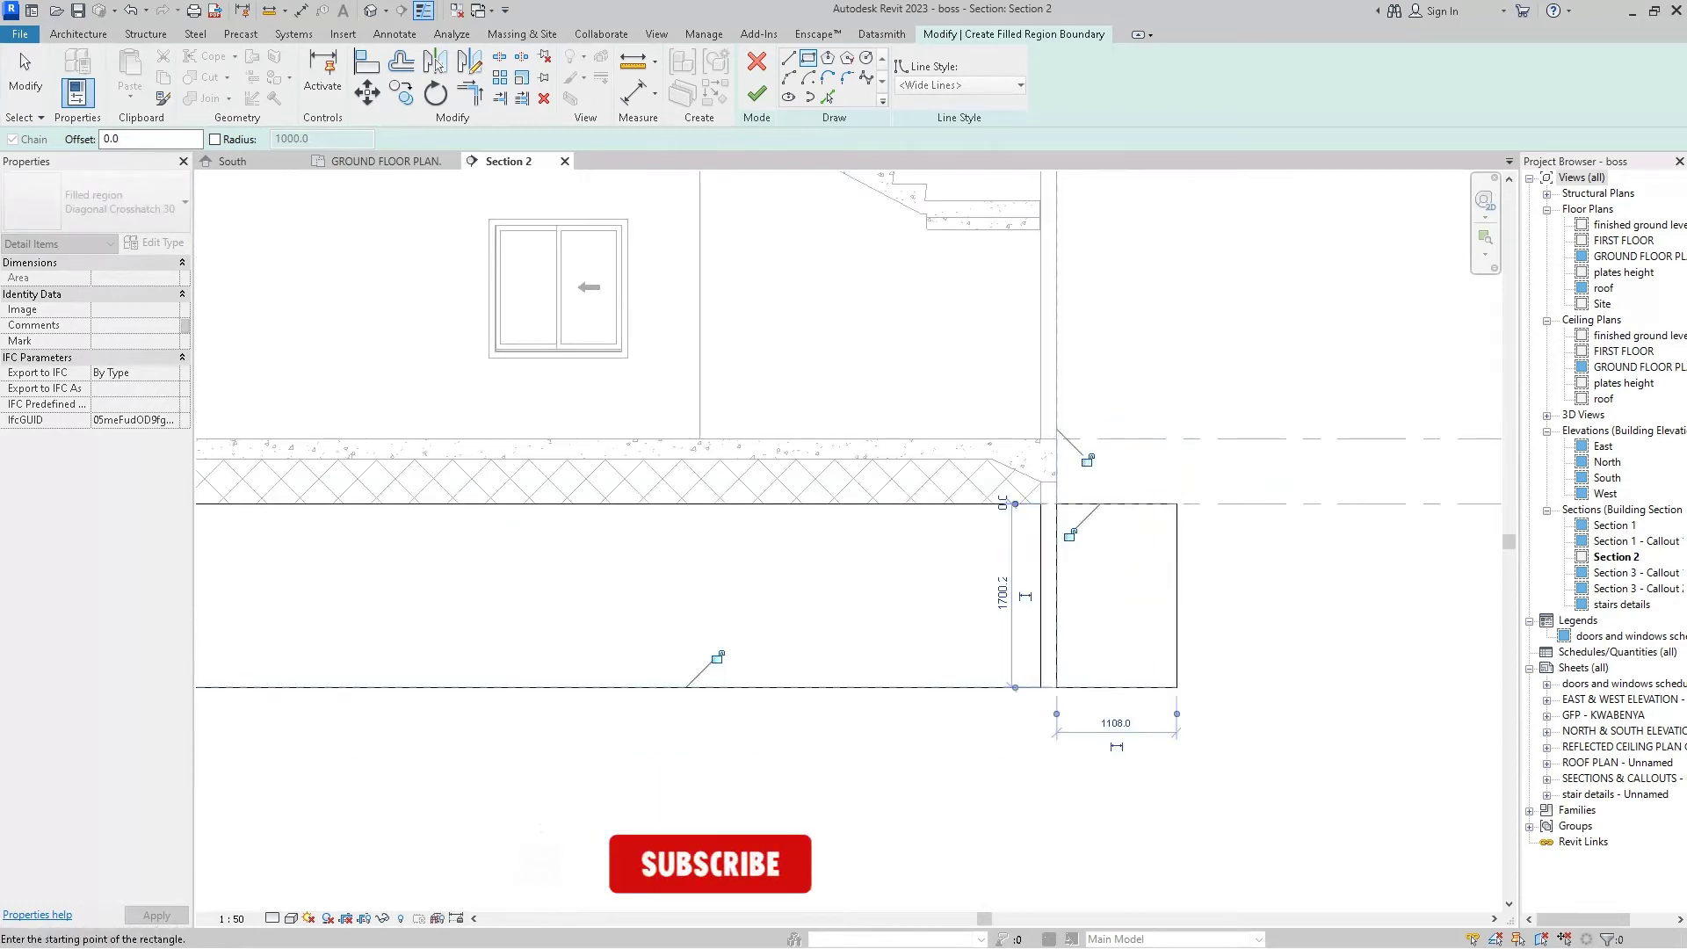
pyautogui.rightClick(1176, 328)
pyautogui.click(1221, 339)
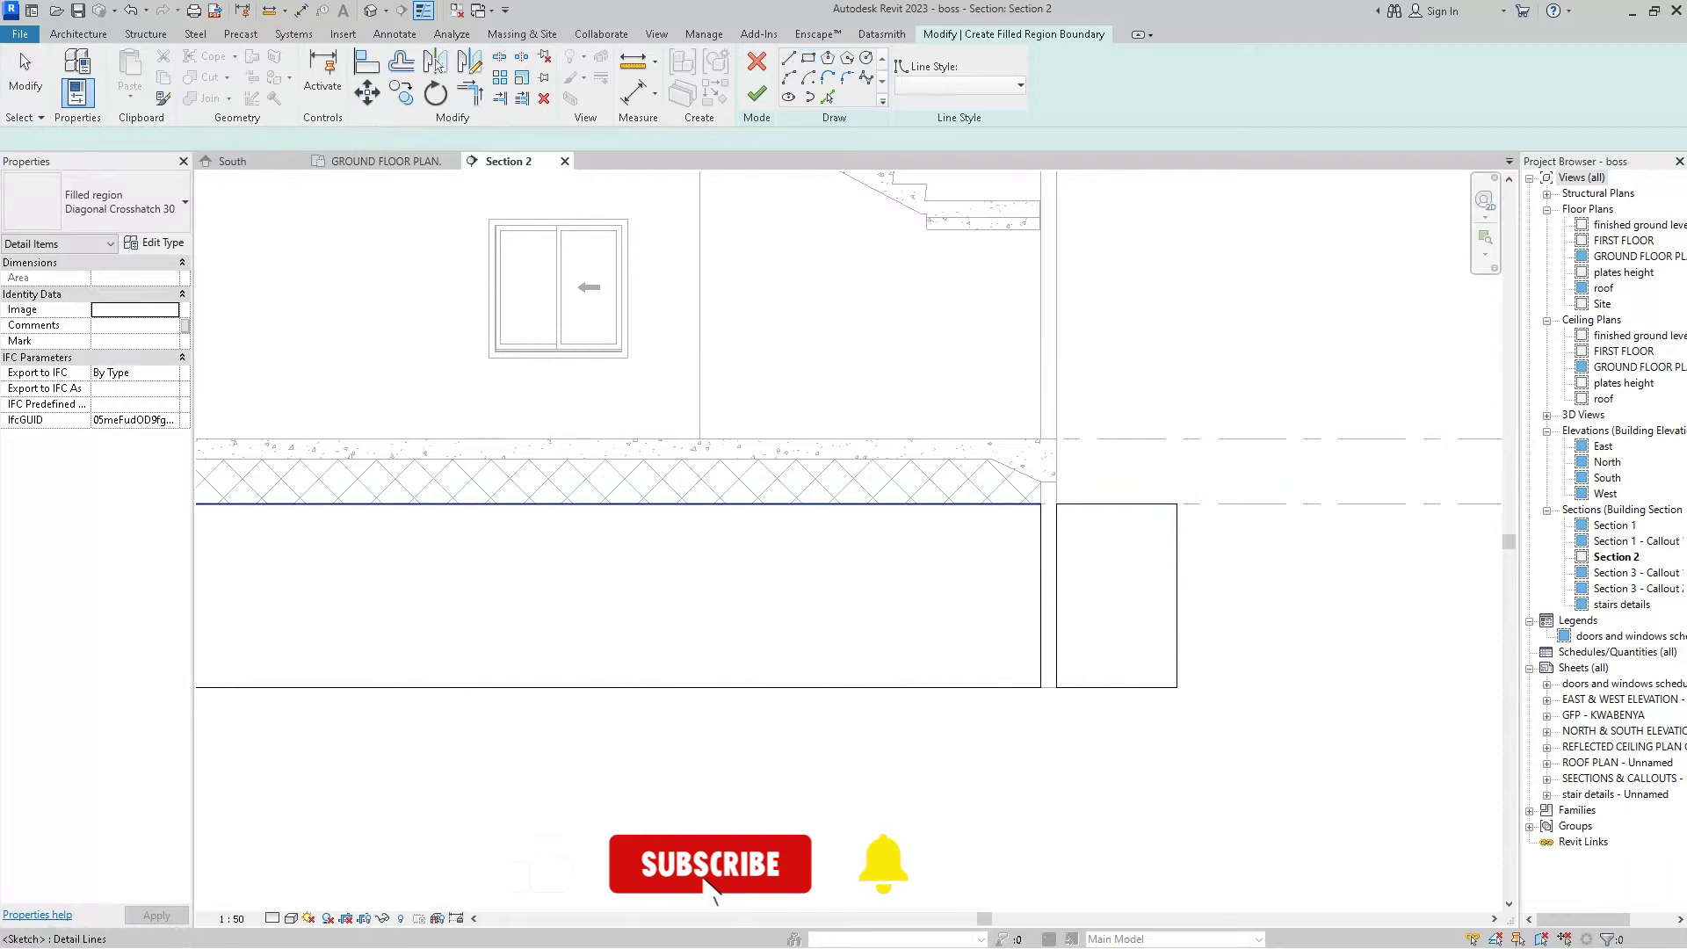
pyautogui.scroll(-3, 923, 518)
pyautogui.scroll(-2, 922, 518)
pyautogui.scroll(2, 808, 513)
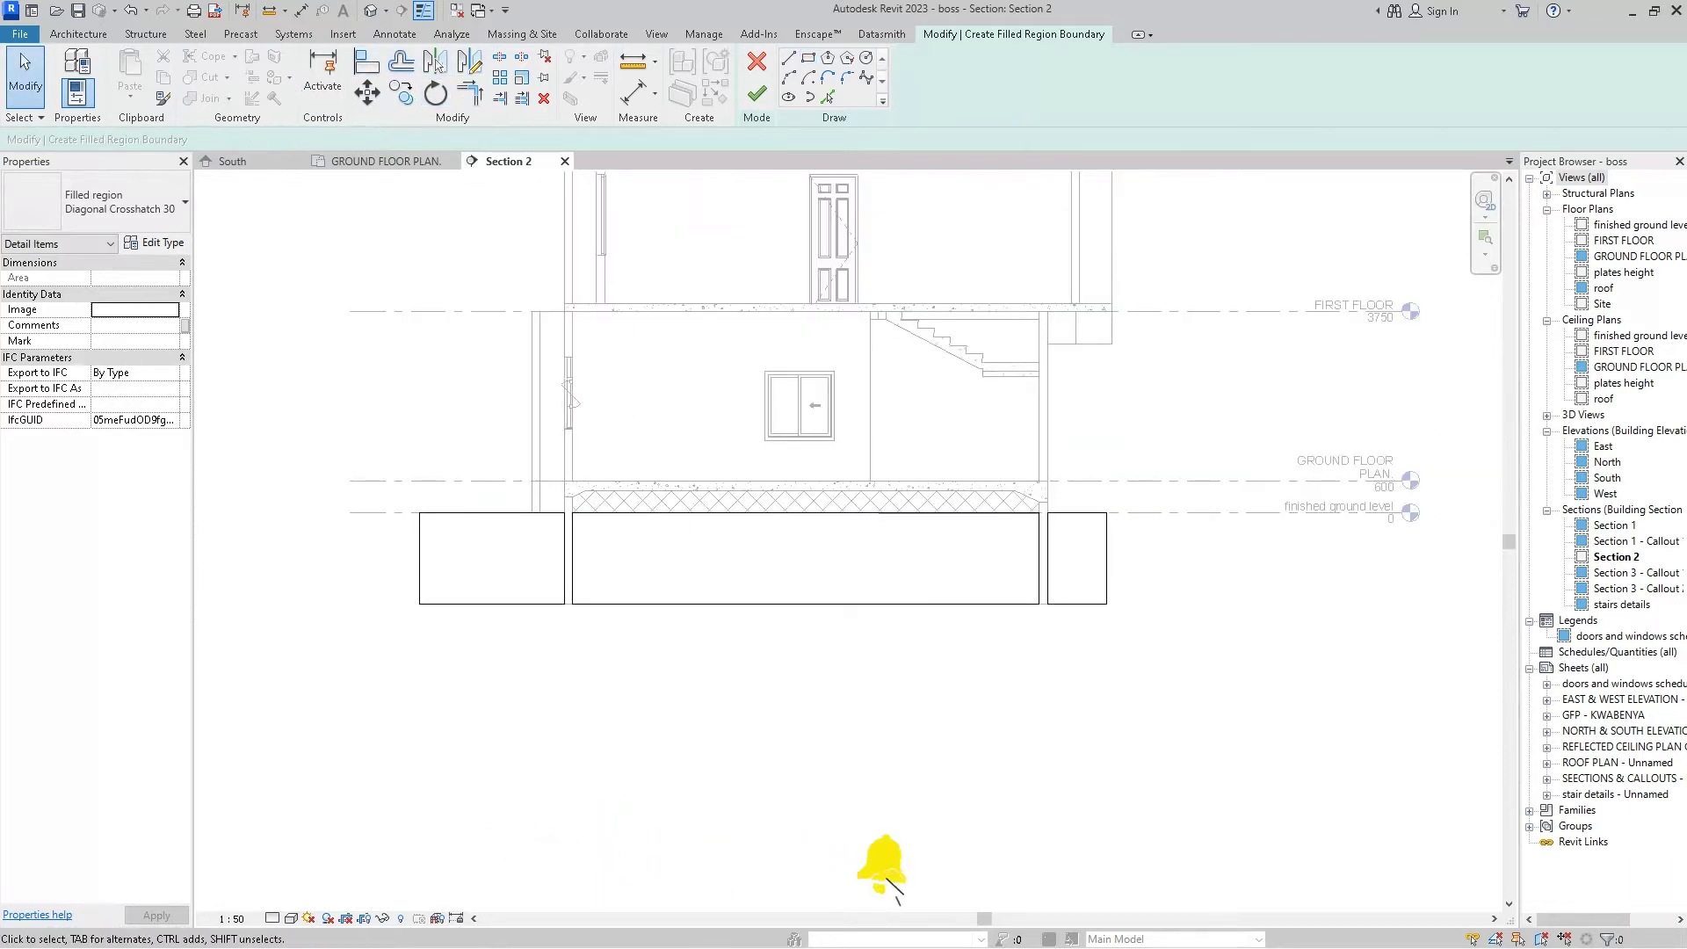
pyautogui.scroll(-2, 888, 883)
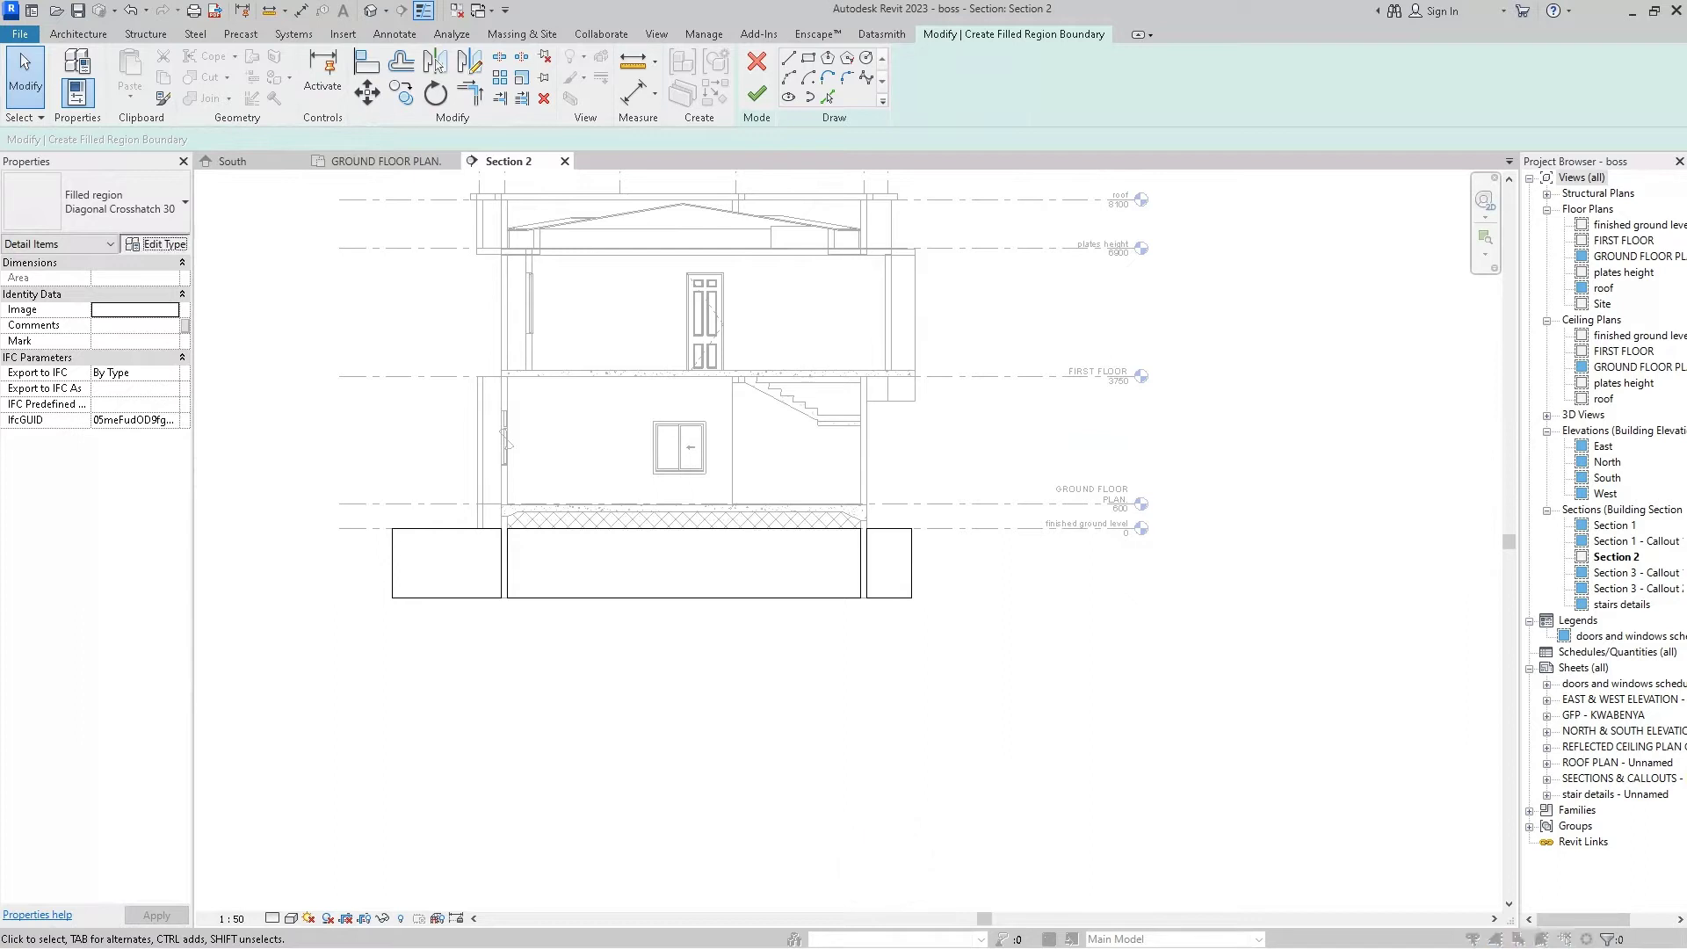
# - Duplicate the type as Diagonal Crosshatch 31 with Earth foreground pattern, then finish the region
pyautogui.click(155, 244)
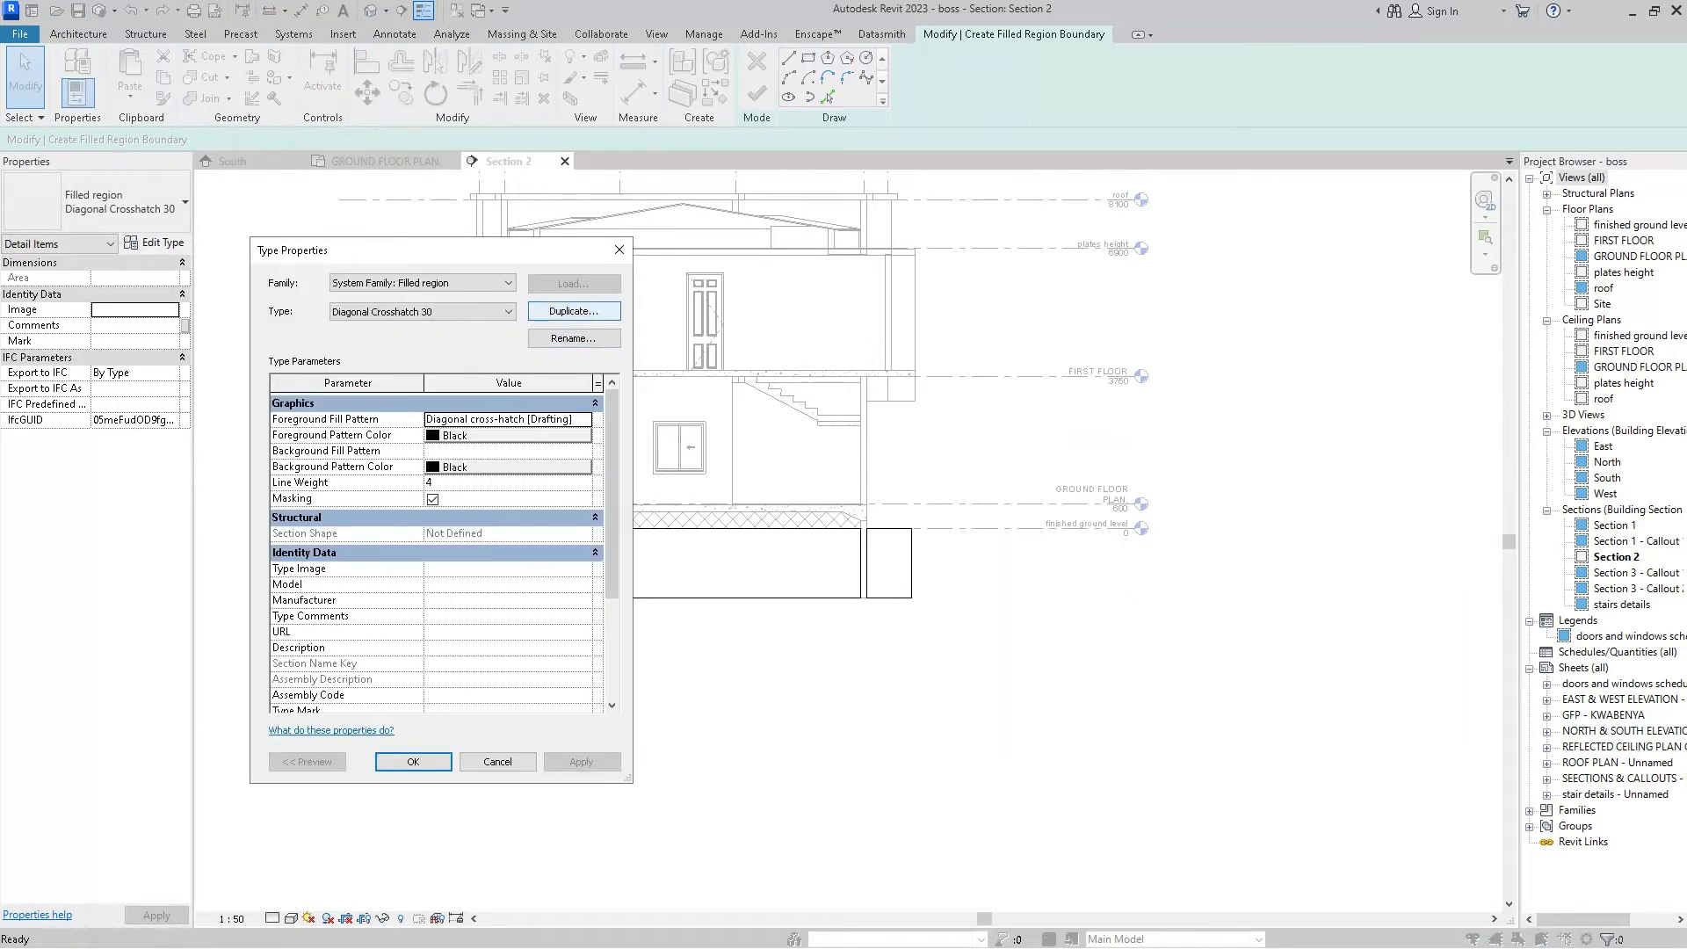
pyautogui.click(574, 311)
pyautogui.press('Escape')
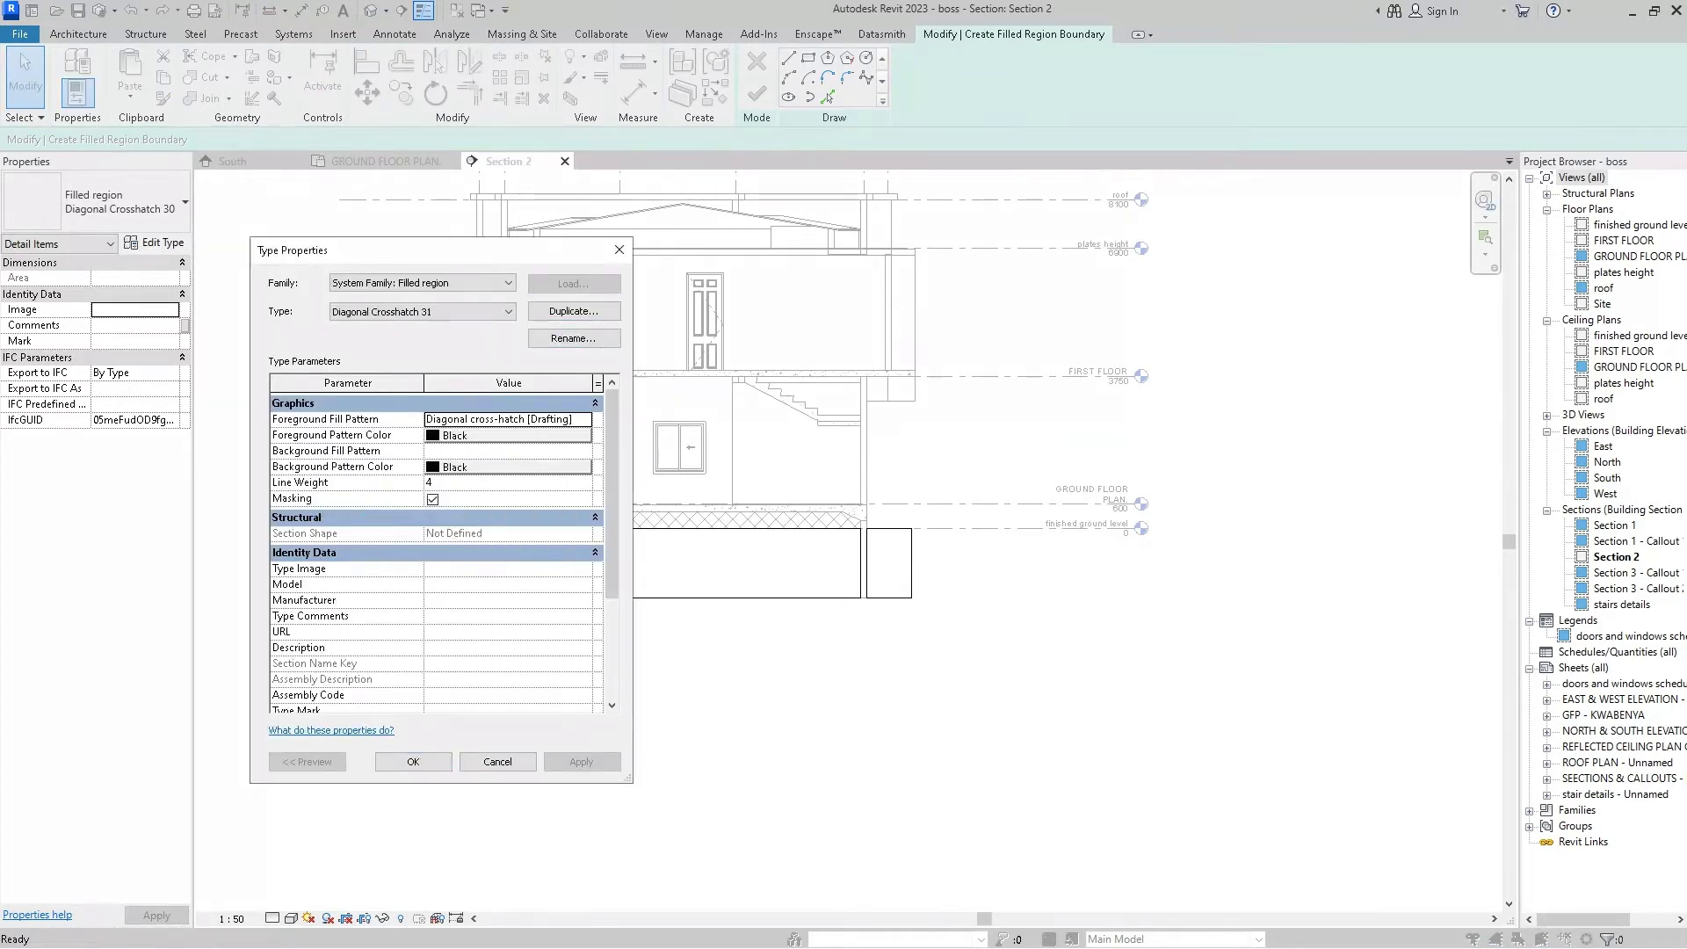
pyautogui.click(585, 419)
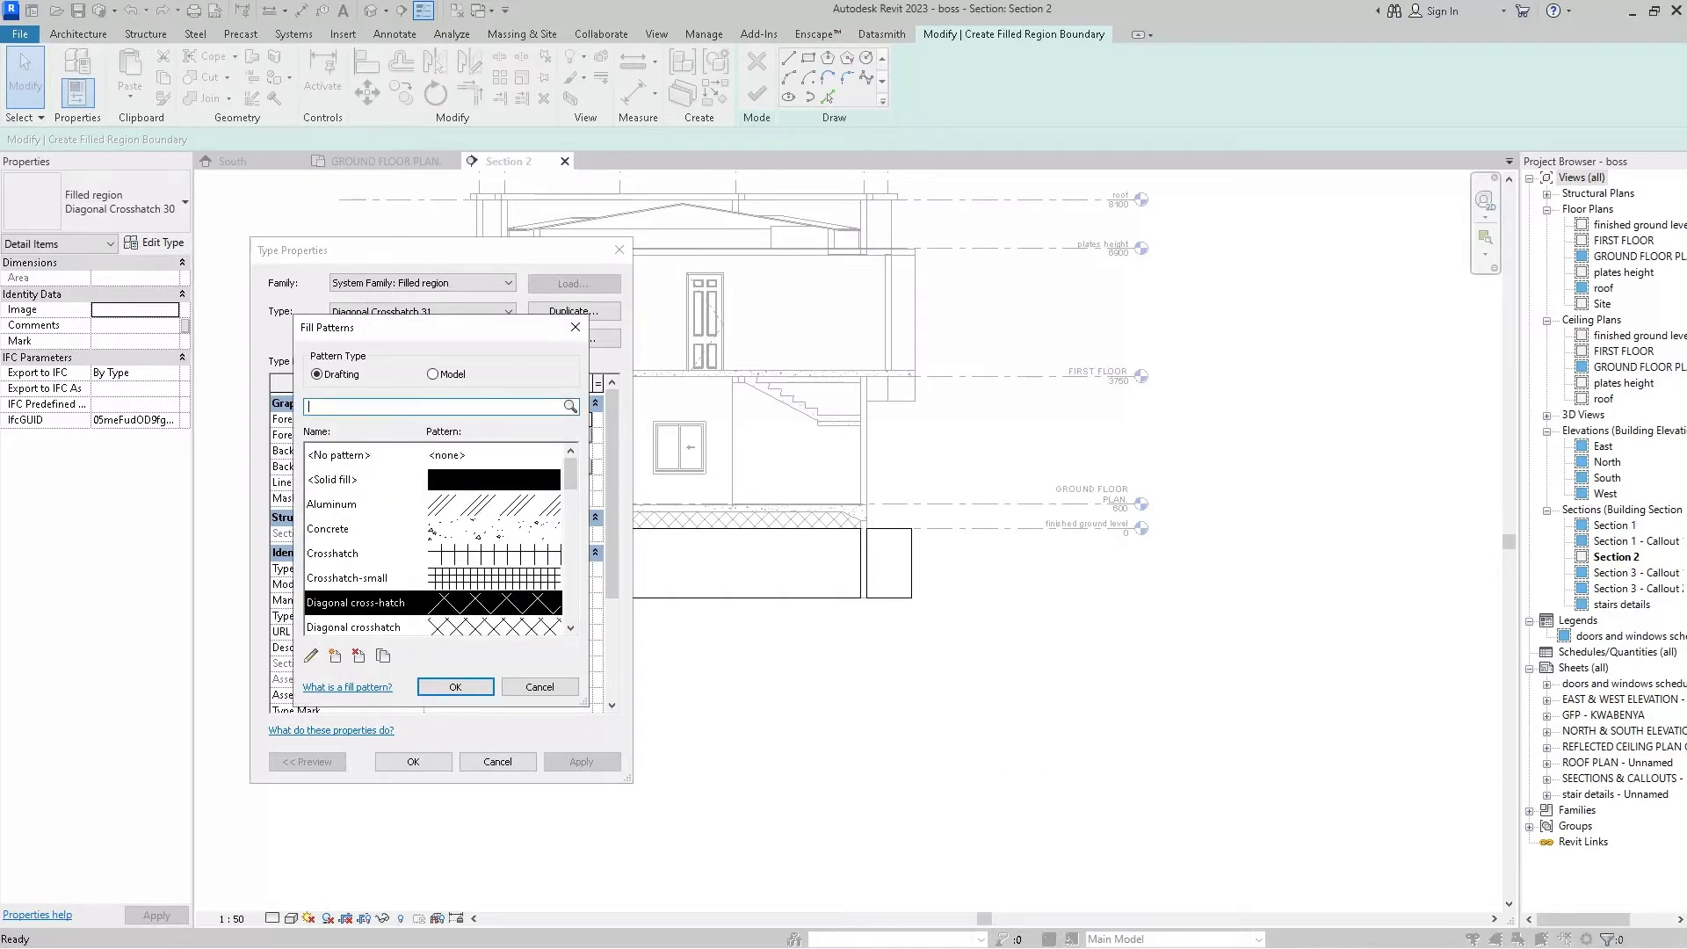
pyautogui.write('earth')
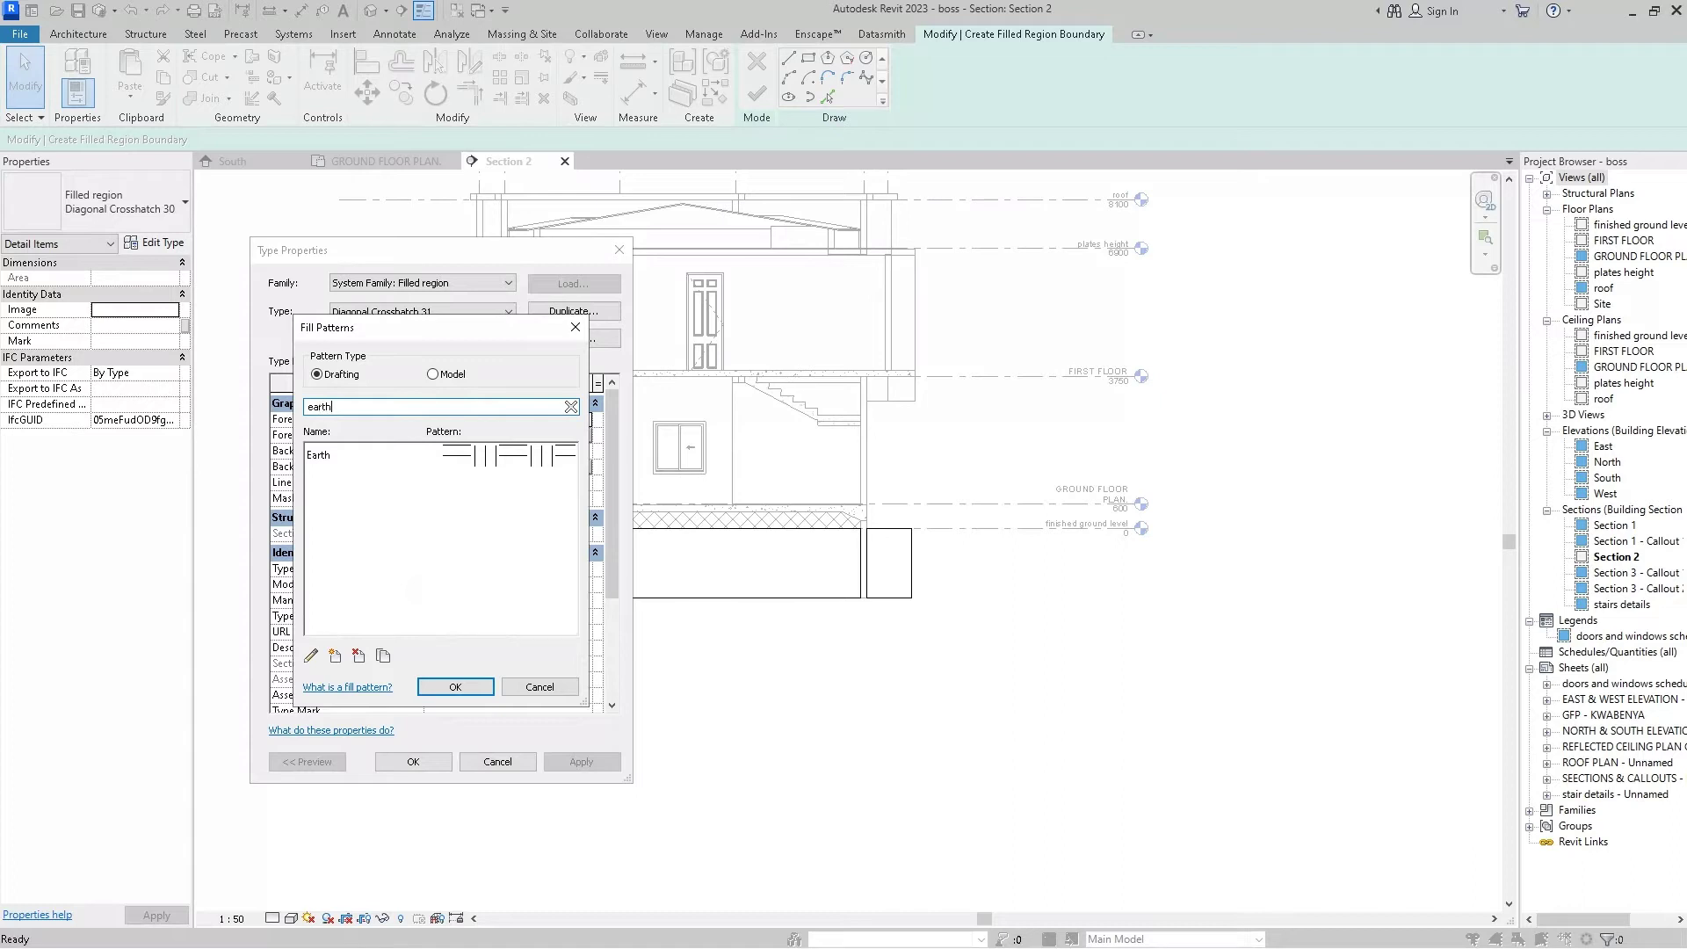
pyautogui.press('Tab')
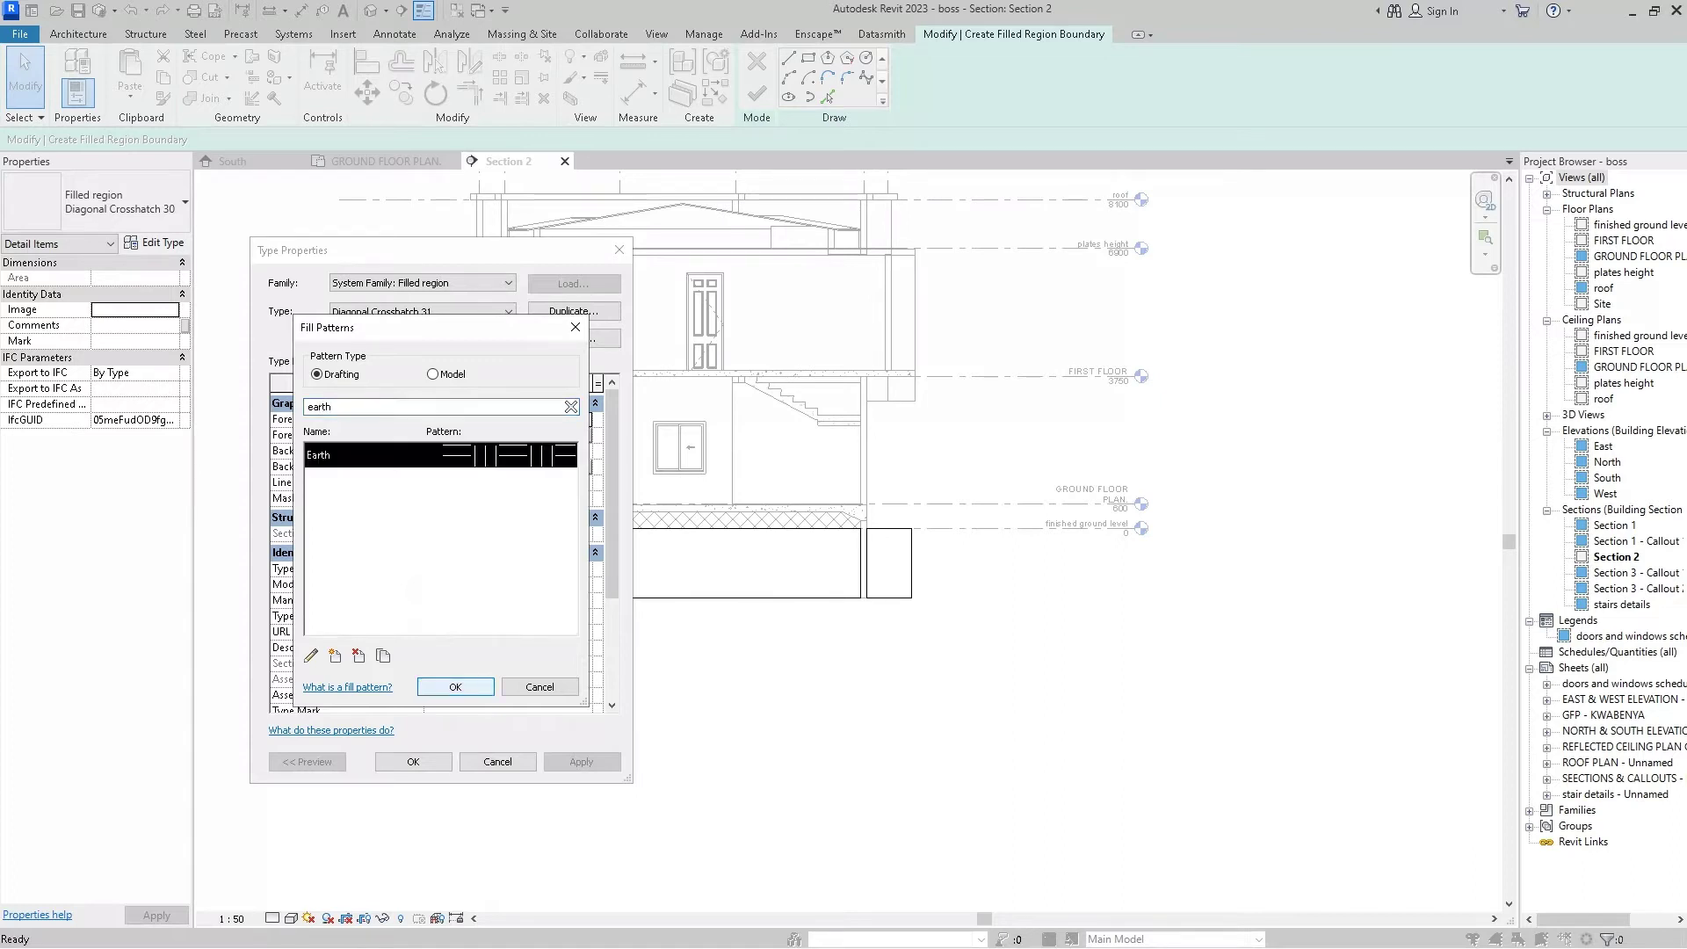
pyautogui.press('Return')
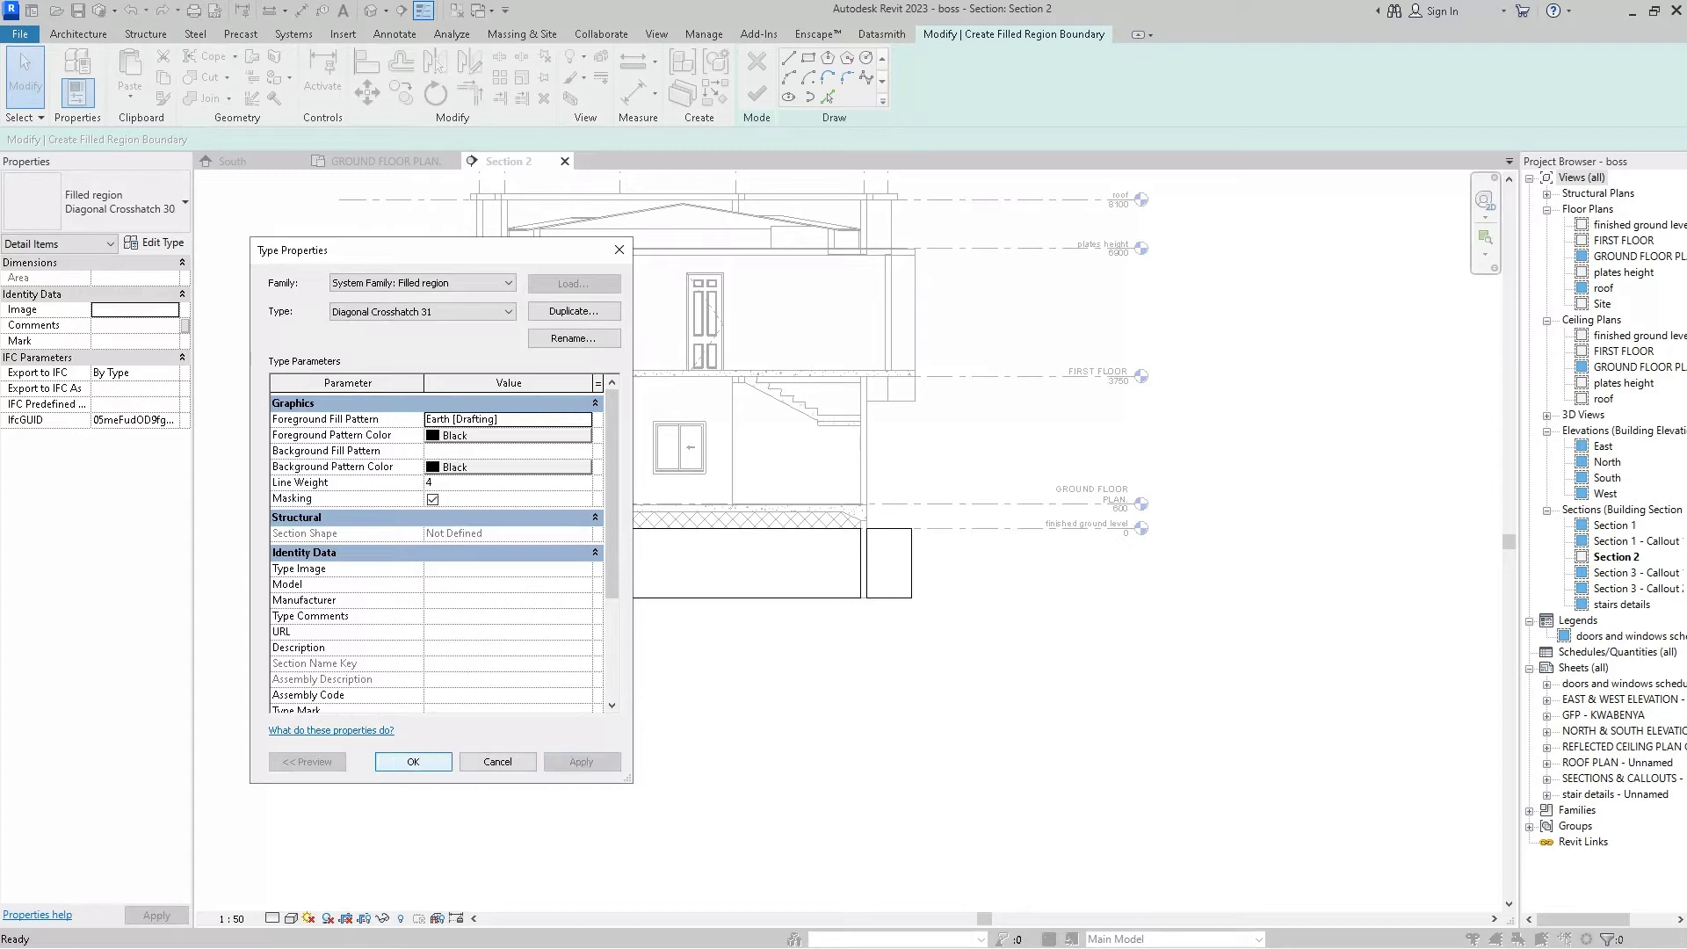
pyautogui.click(413, 761)
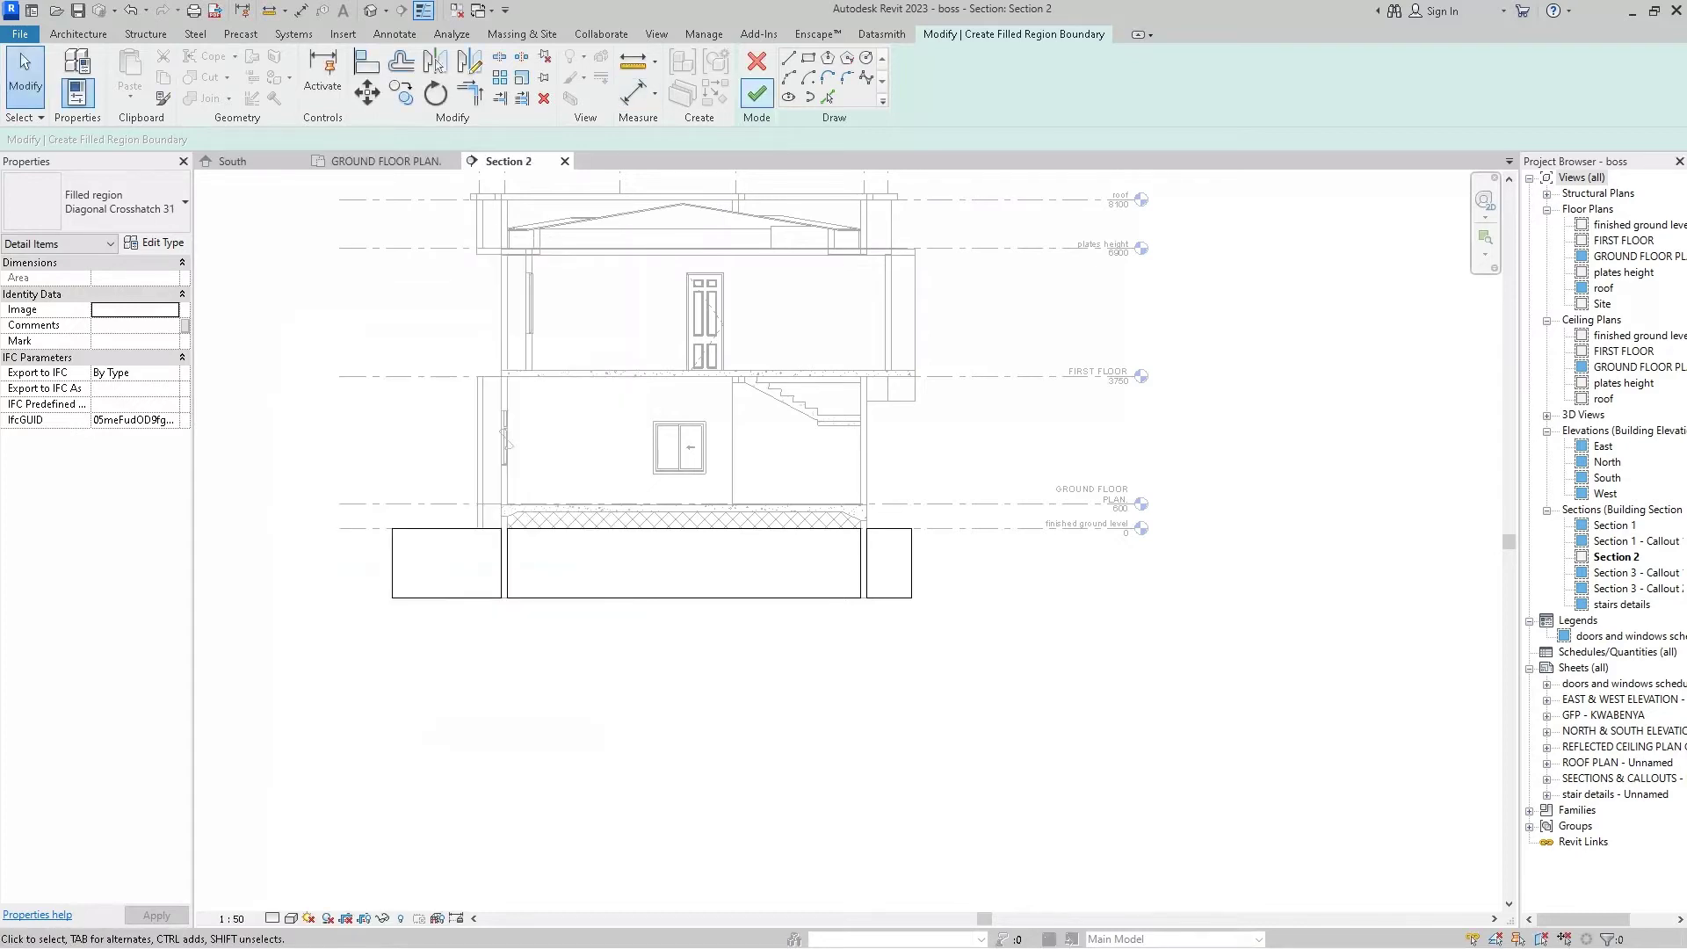
pyautogui.click(756, 93)
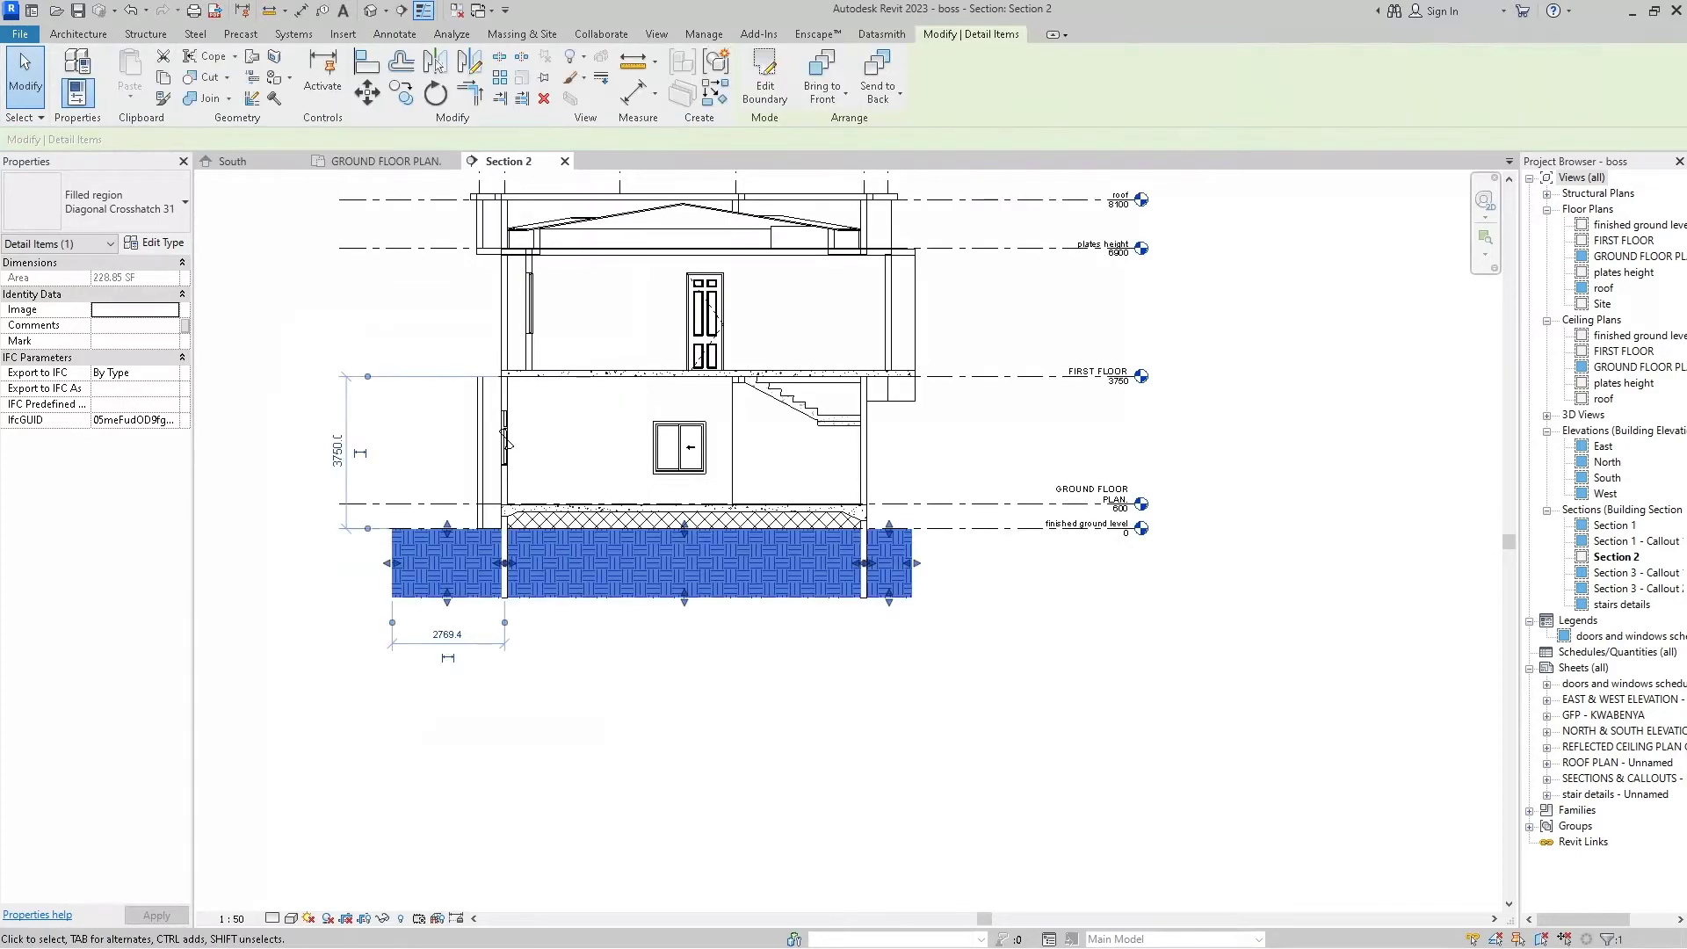
# - Deselect the ground filled region and zoom into the left roof eave and parapet
pyautogui.press('Escape')
pyautogui.scroll(-2, 463, 622)
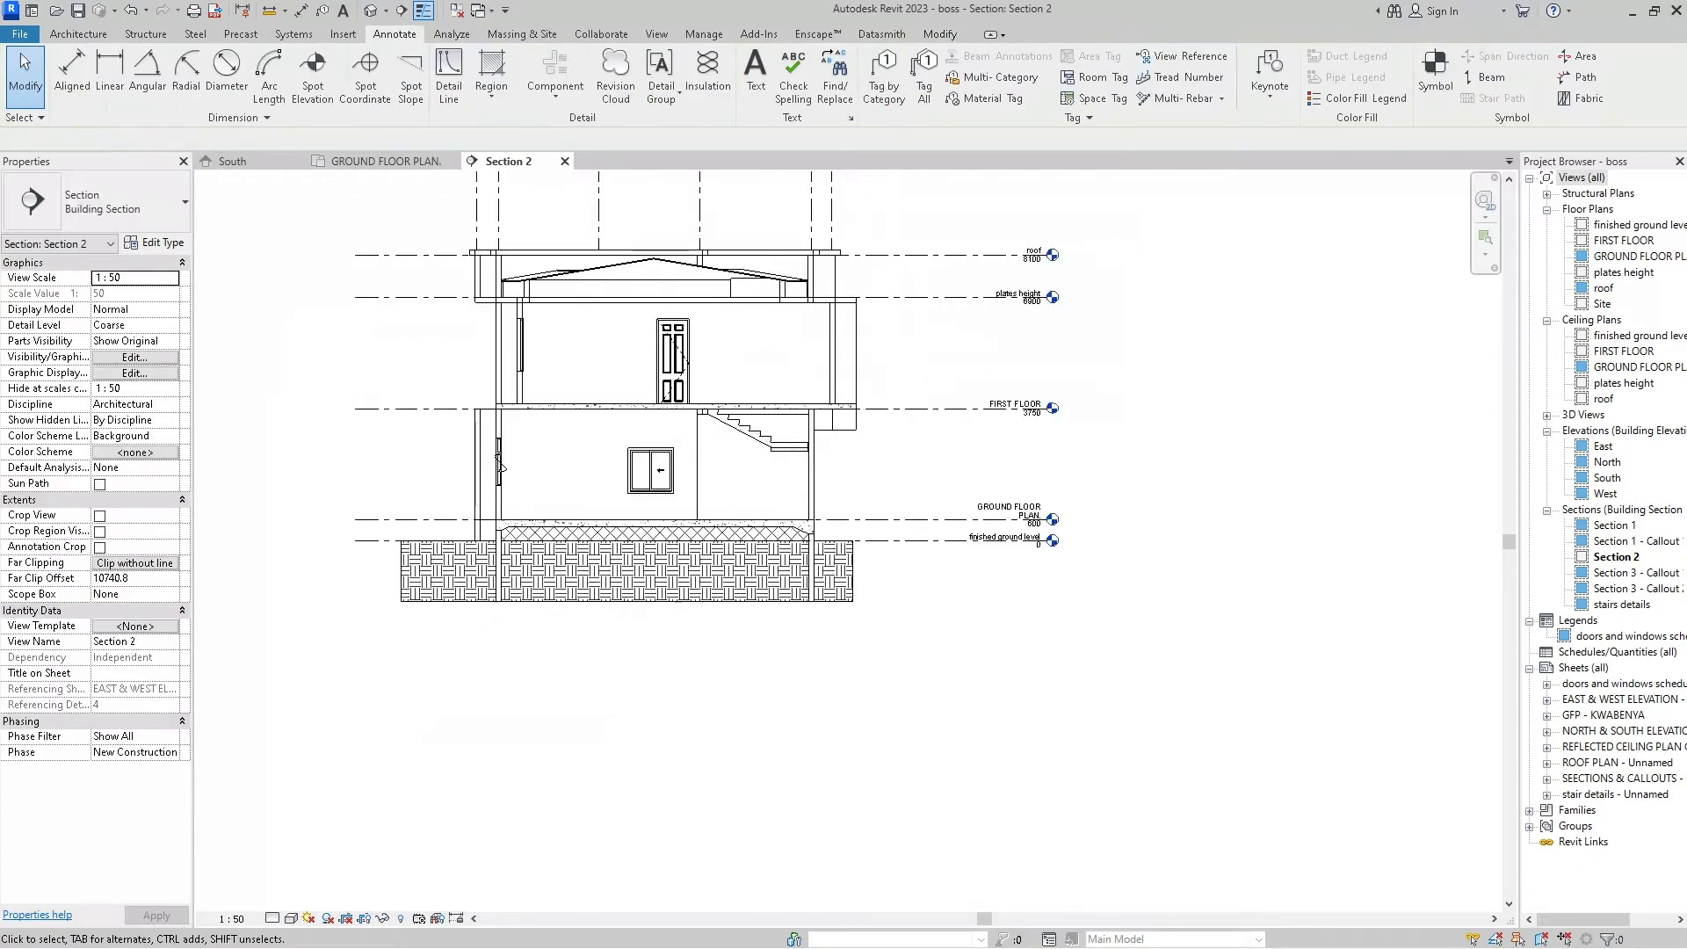
pyautogui.scroll(2, 657, 515)
pyautogui.scroll(1, 657, 515)
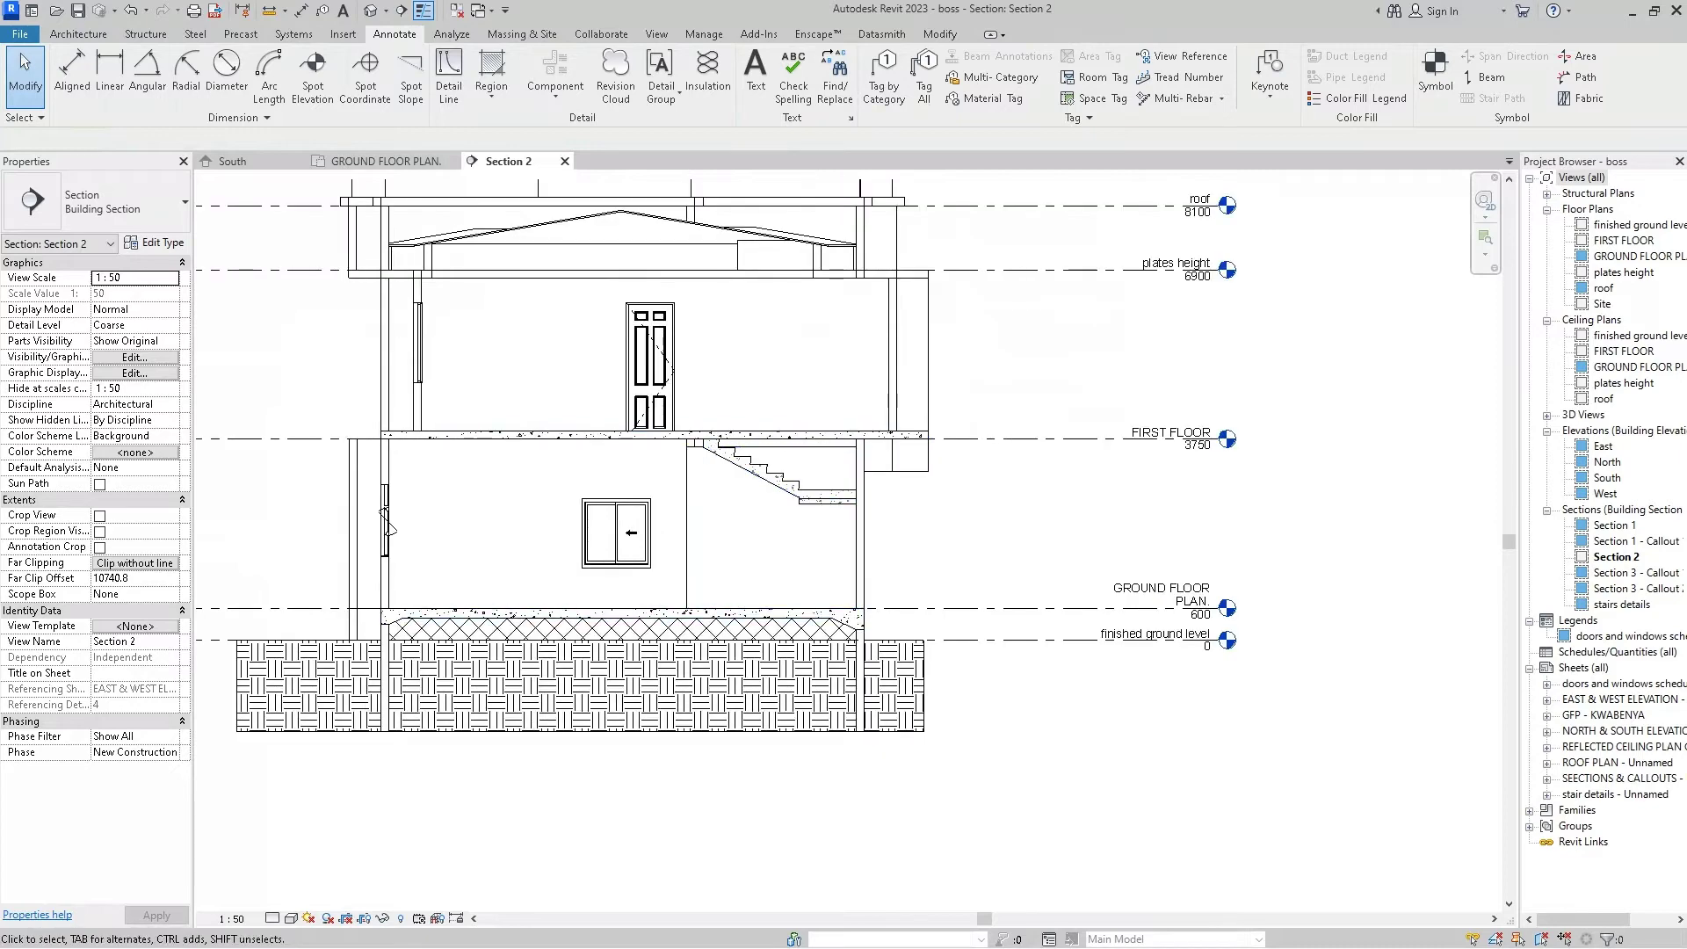
pyautogui.scroll(2, 356, 167)
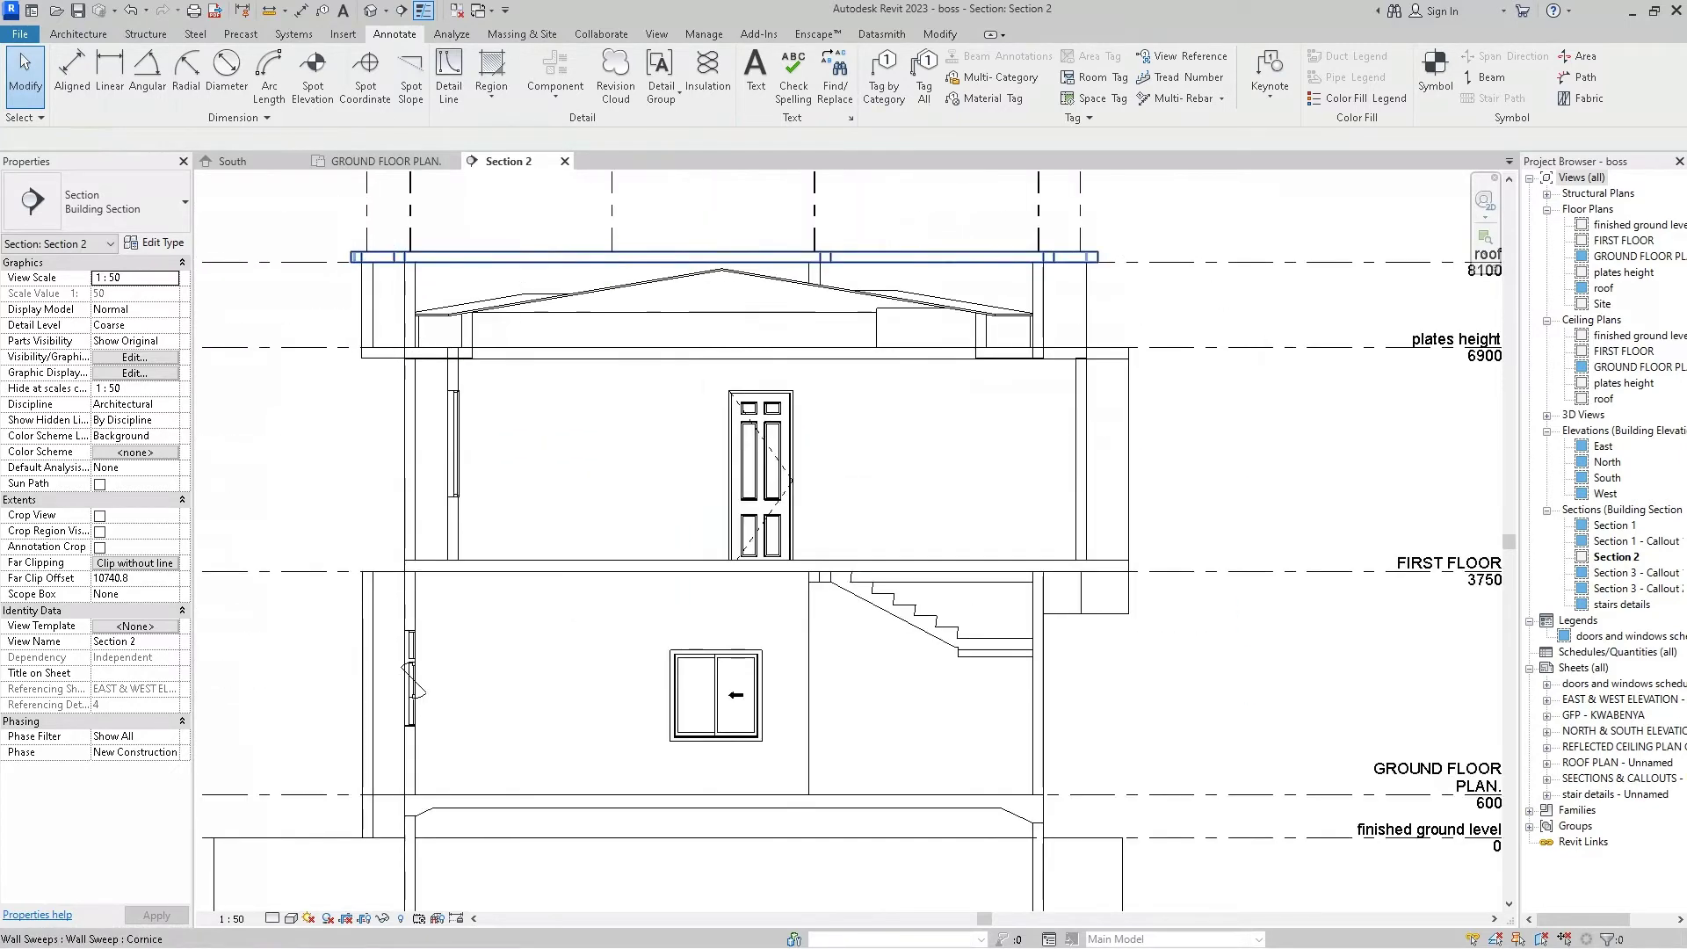
pyautogui.scroll(2, 355, 167)
pyautogui.scroll(1, 344, 258)
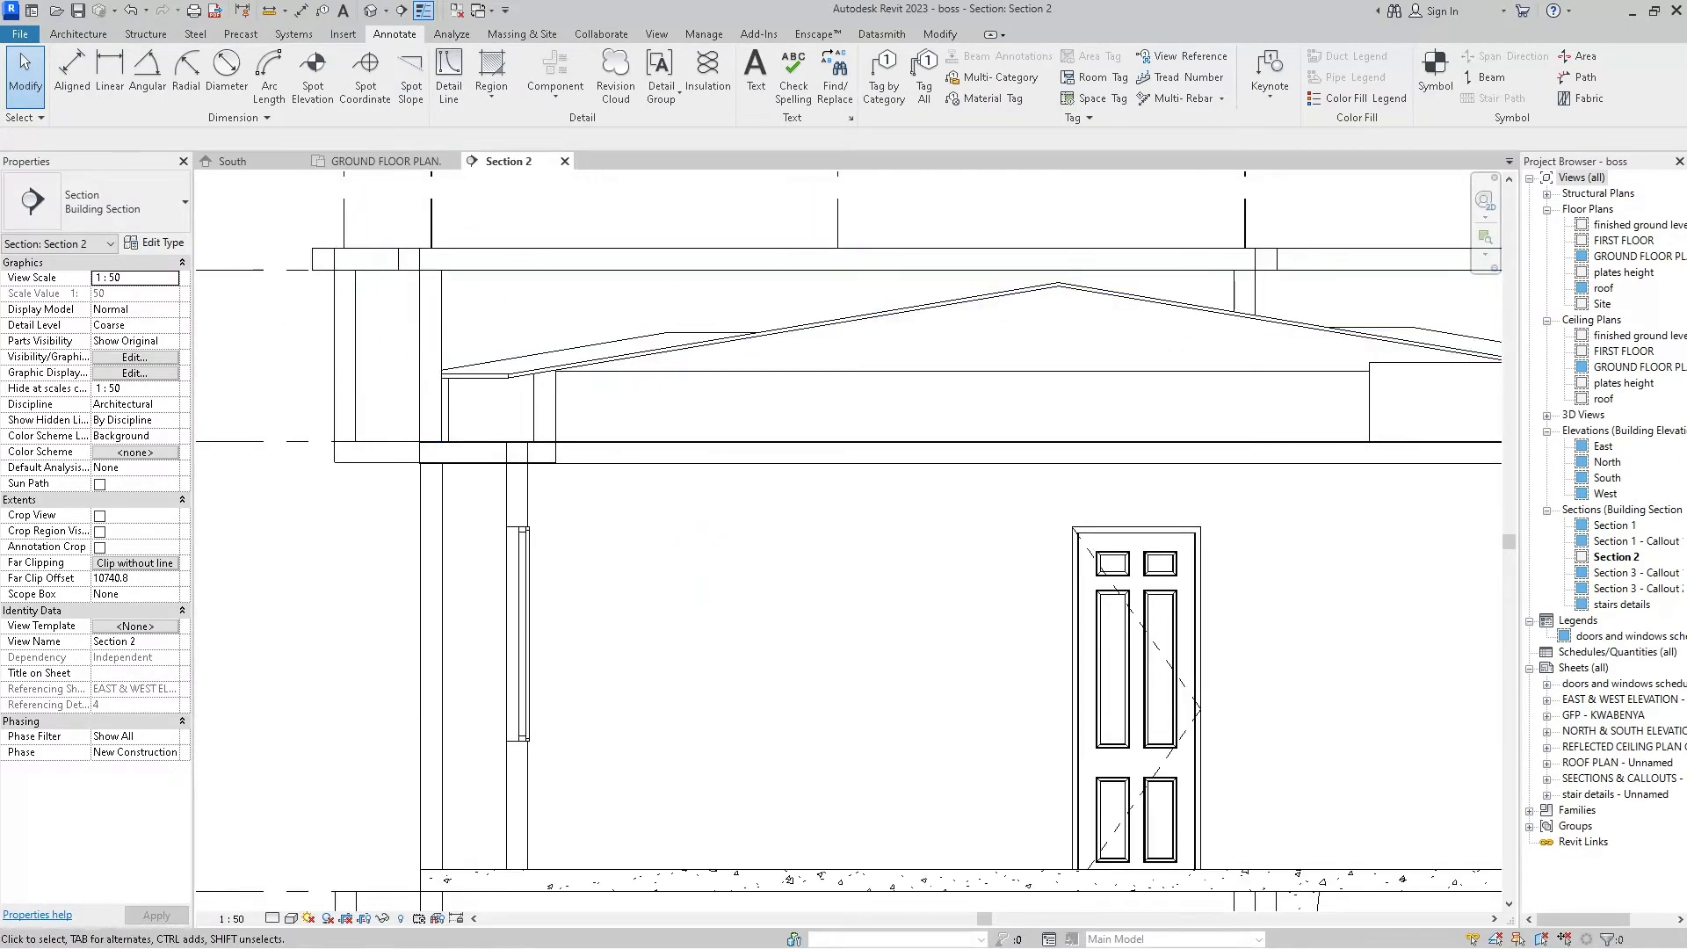
pyautogui.scroll(1, 428, 462)
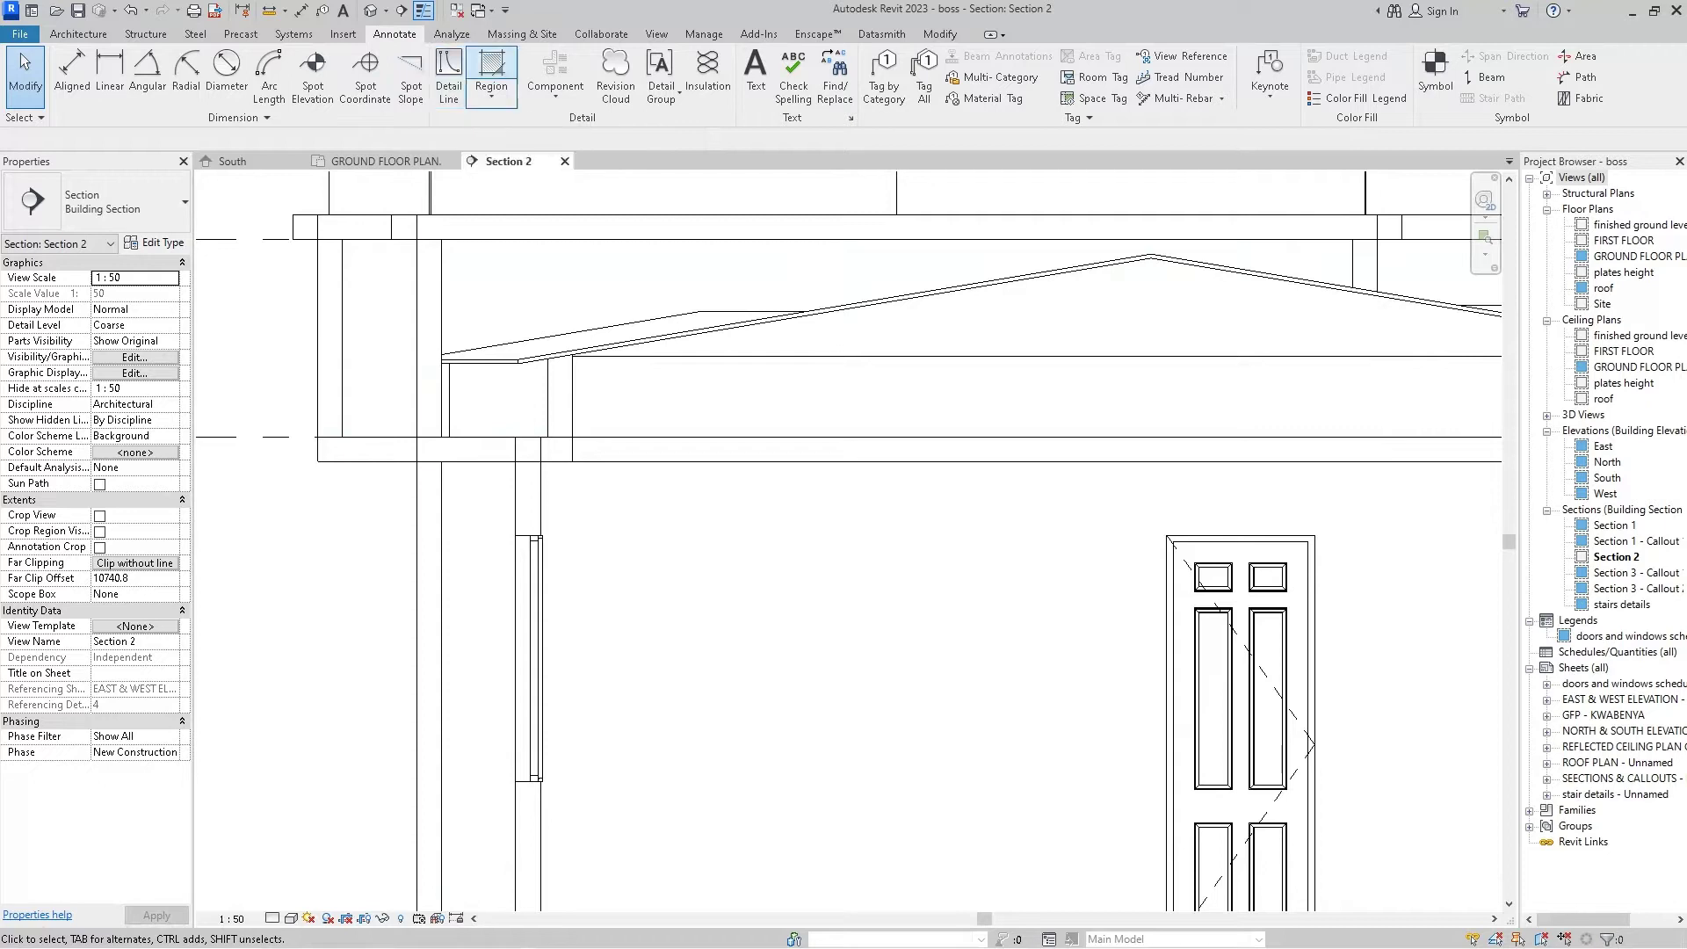
# - Start a new filled region and trace the left eave wall from its top corner to the slab edge
pyautogui.click(492, 72)
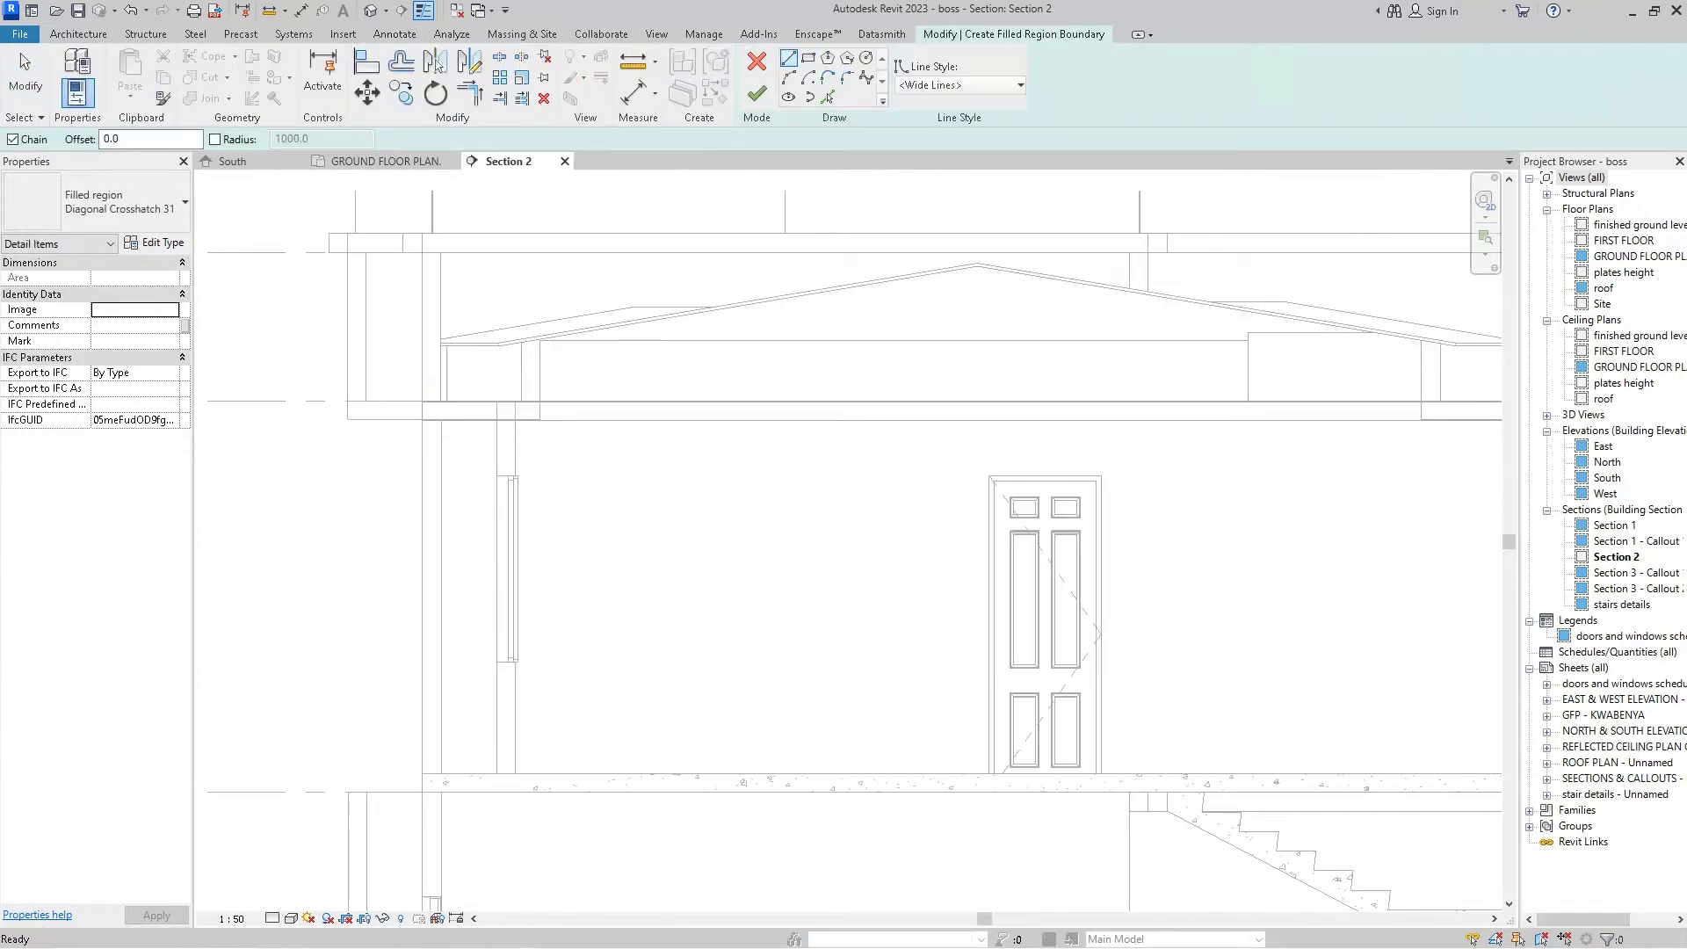
pyautogui.scroll(3, 507, 345)
pyautogui.scroll(2, 508, 325)
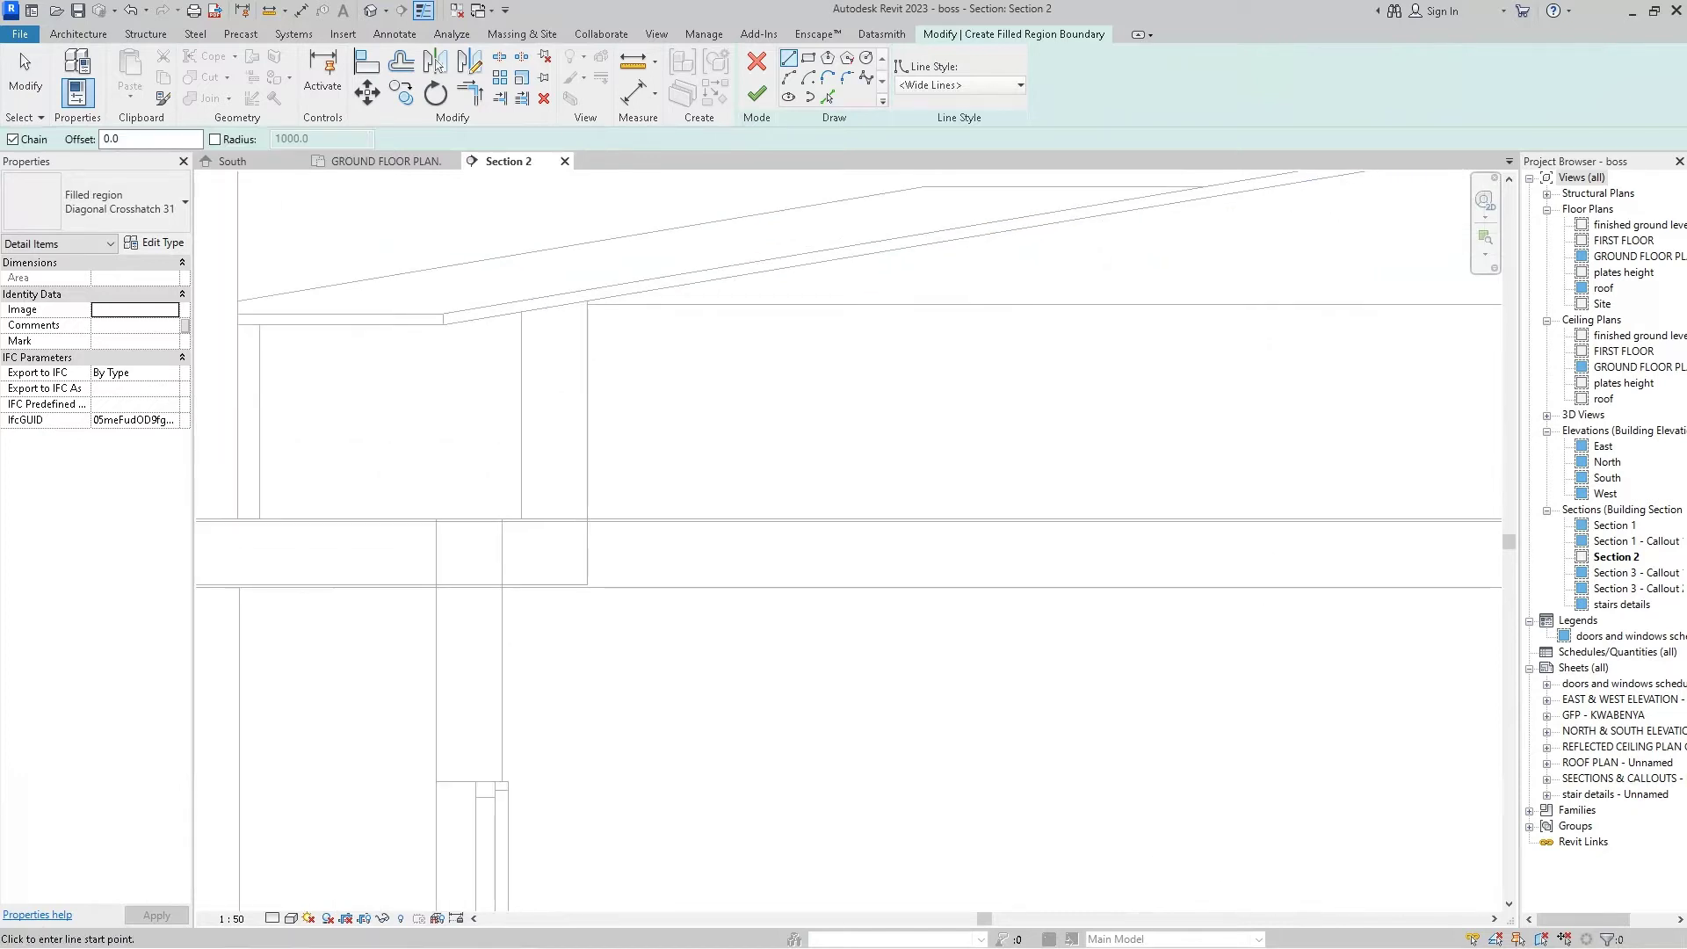
pyautogui.scroll(2, 507, 297)
pyautogui.click(486, 301)
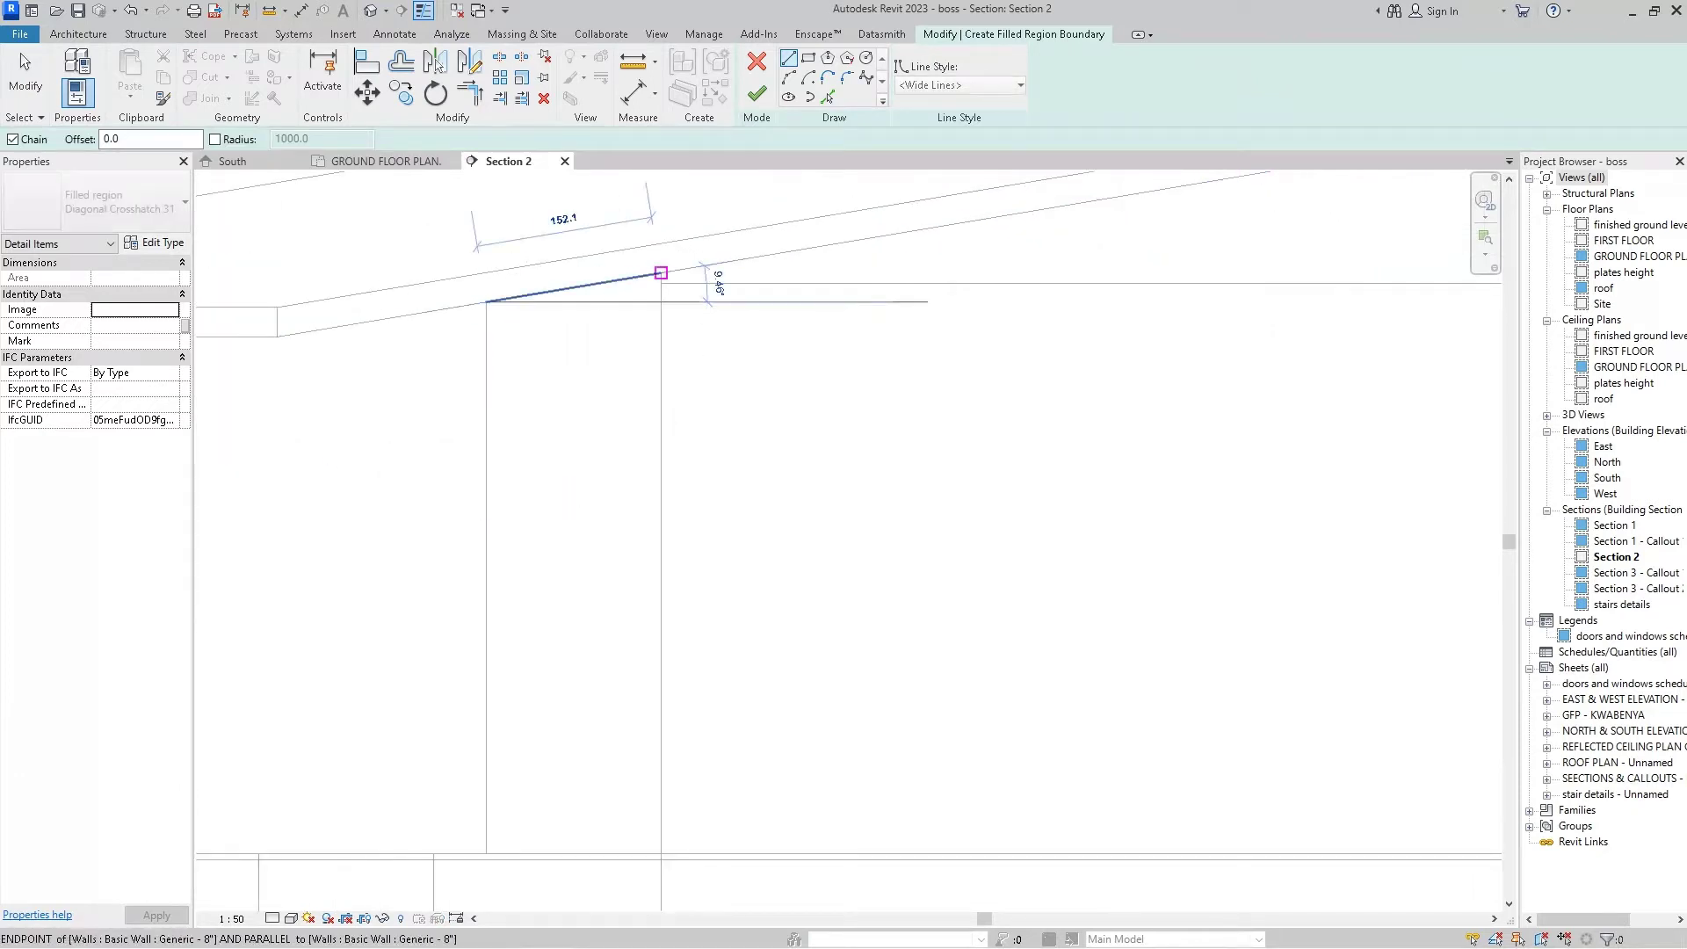
pyautogui.click(661, 273)
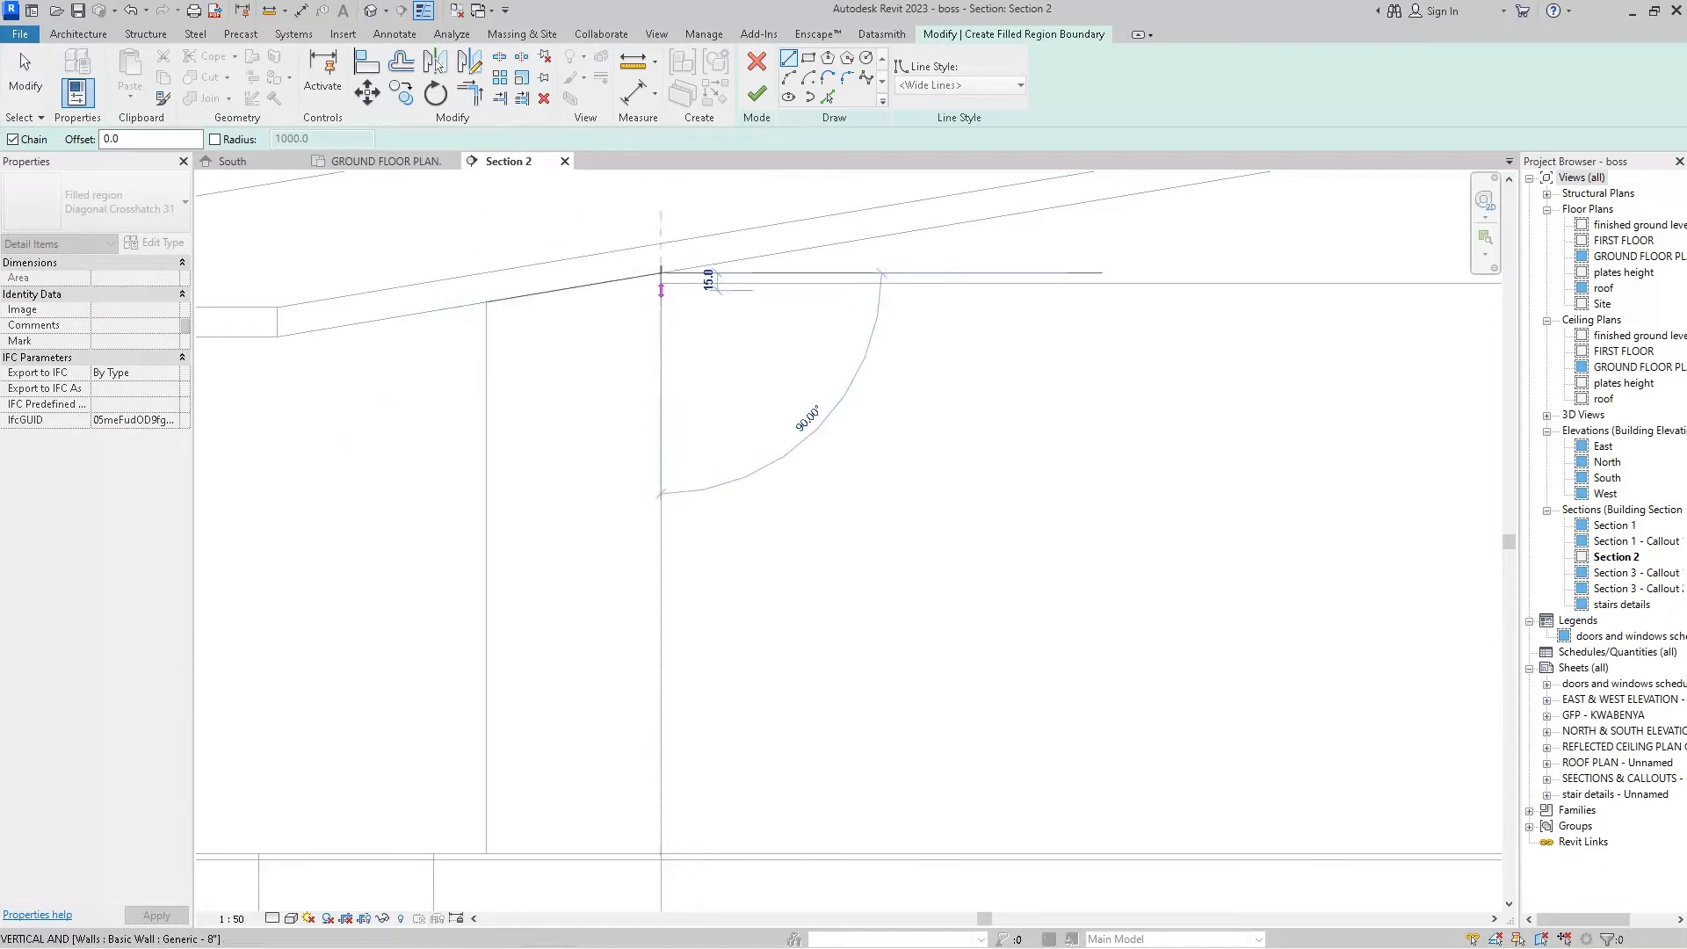
pyautogui.scroll(-2, 603, 272)
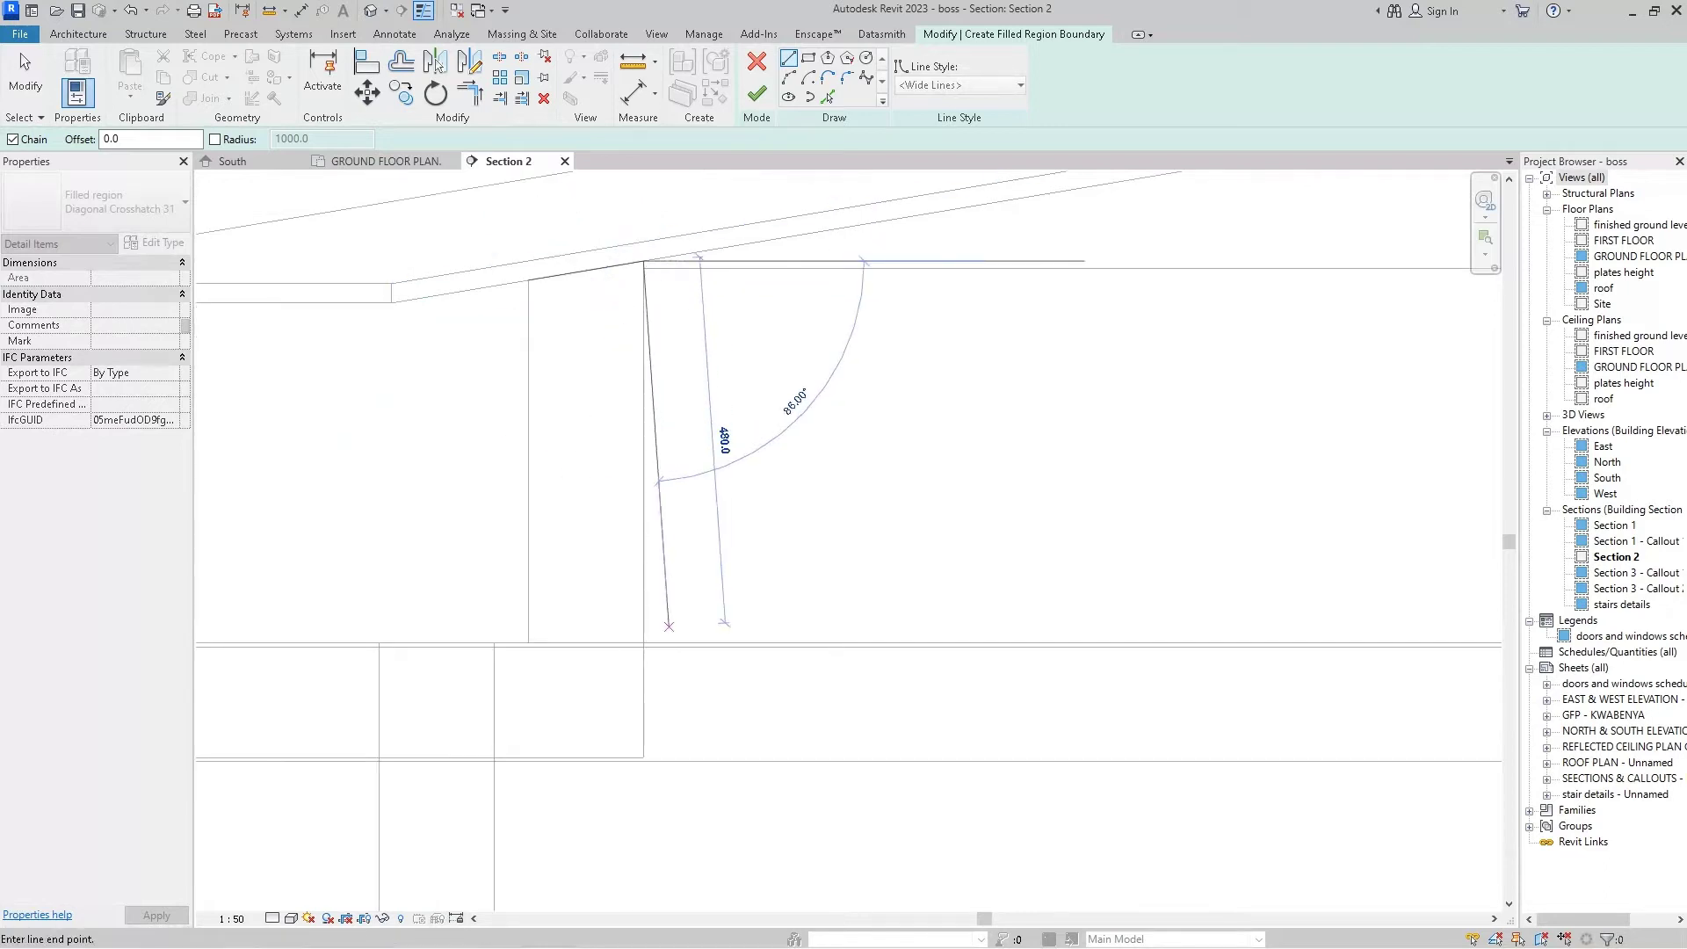
pyautogui.scroll(-2, 631, 482)
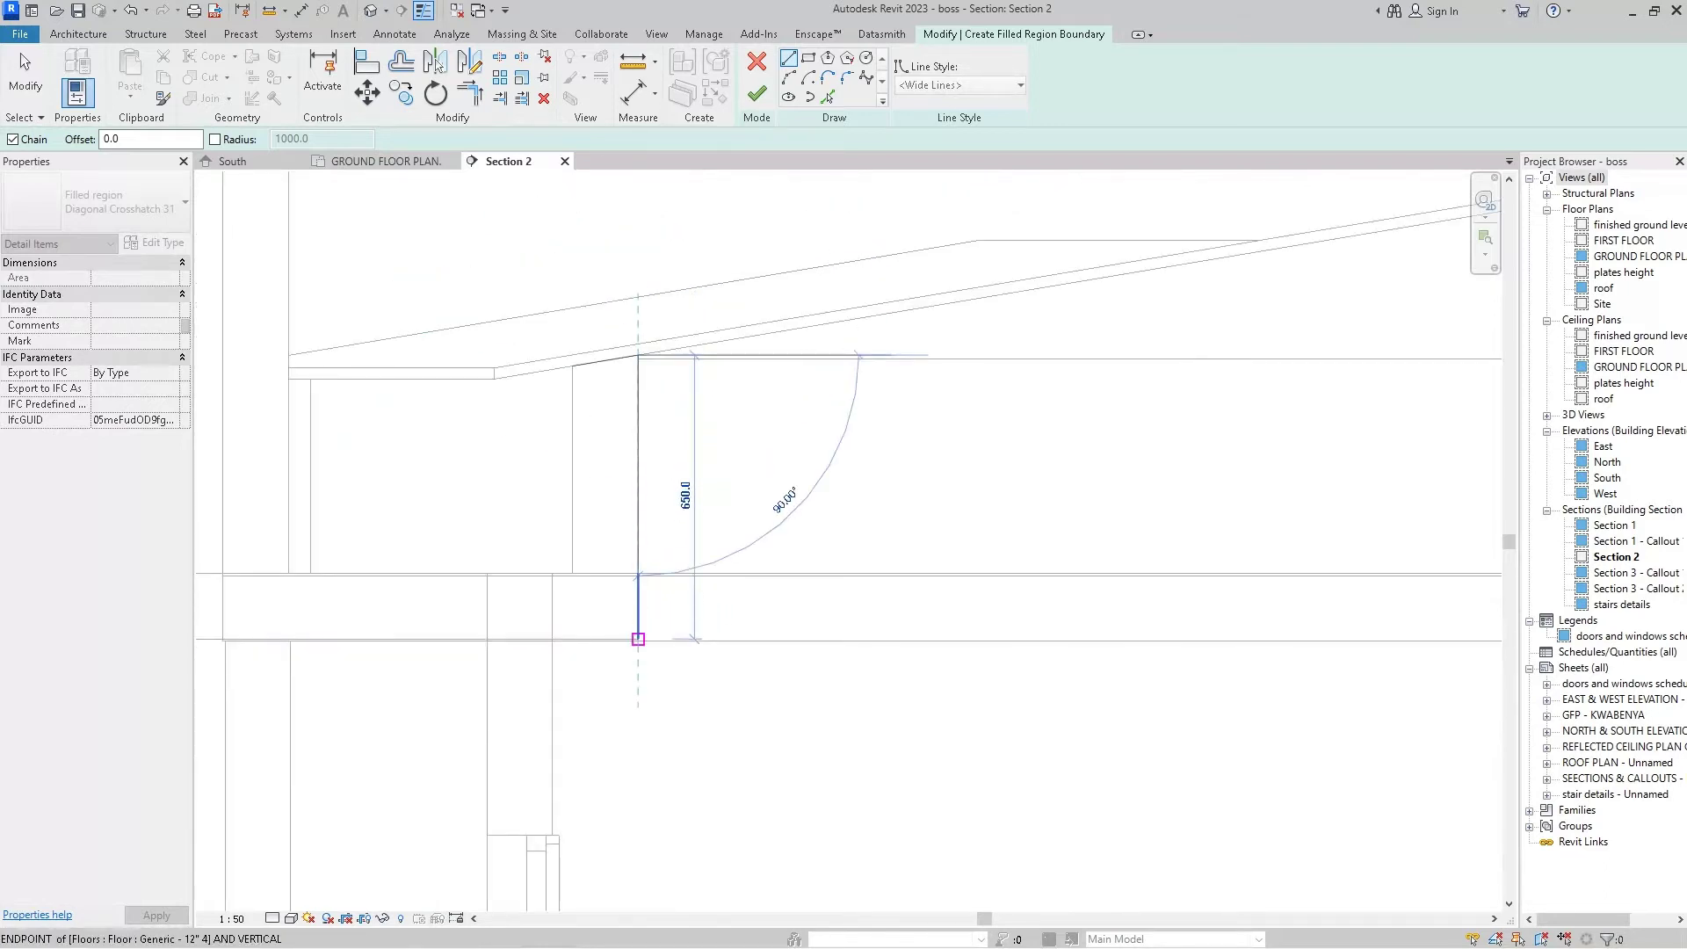
pyautogui.scroll(1, 638, 628)
pyautogui.scroll(1, 640, 633)
pyautogui.scroll(1, 641, 639)
pyautogui.click(643, 644)
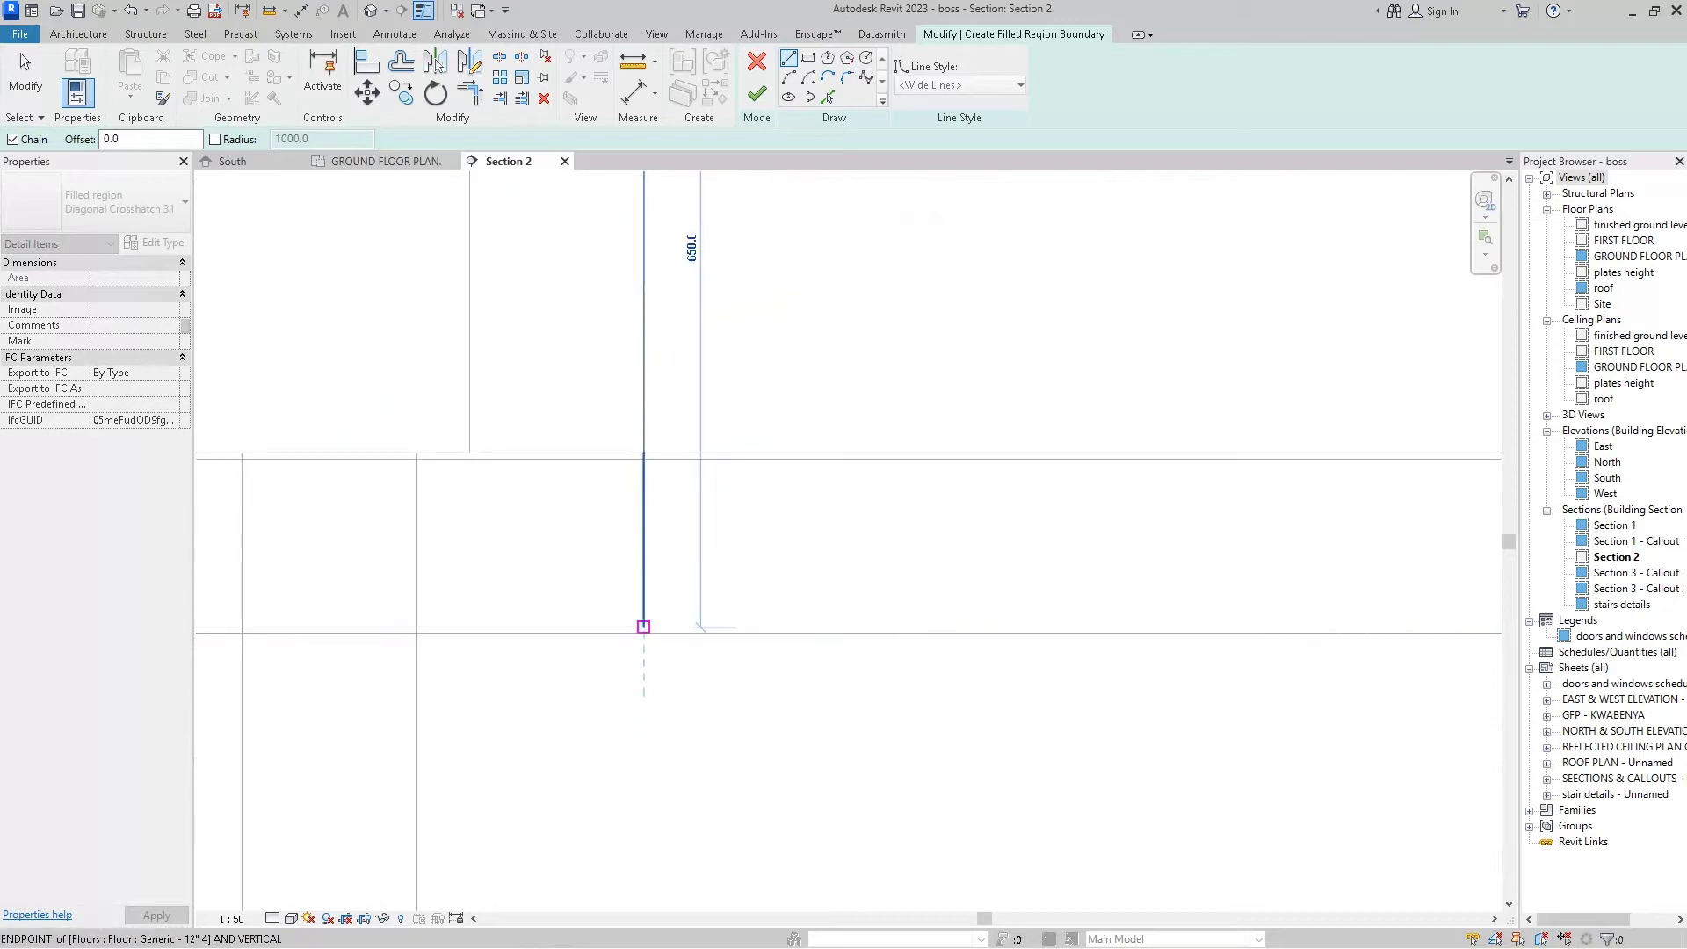
pyautogui.scroll(-2, 826, 481)
pyautogui.scroll(-2, 815, 474)
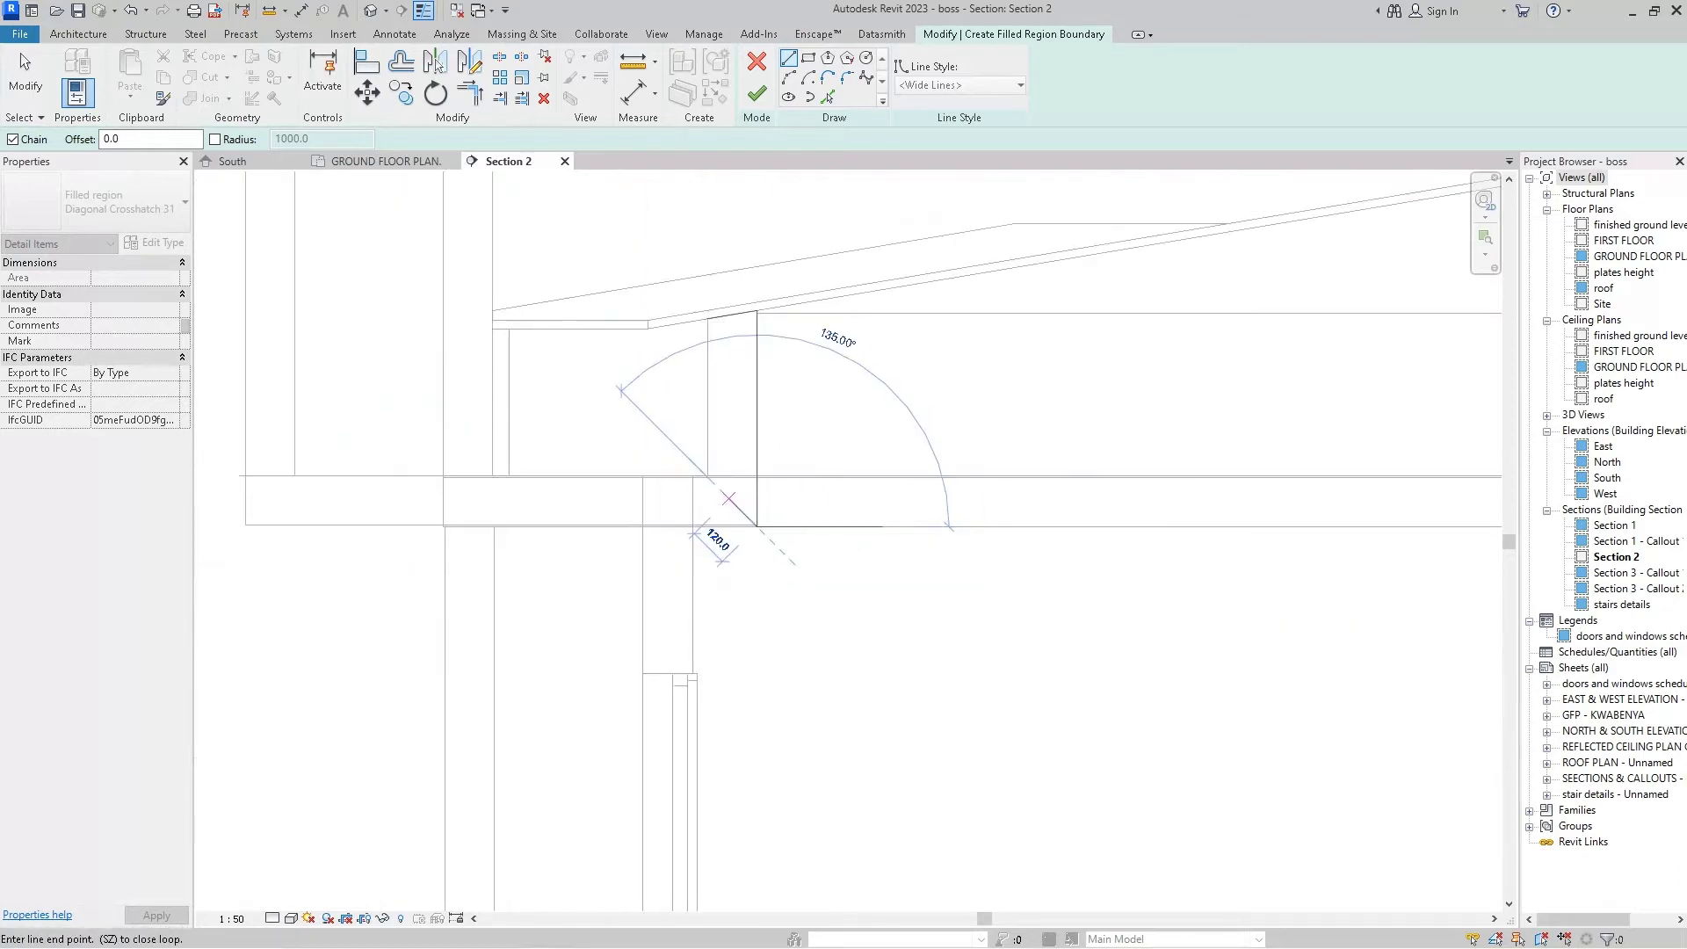
pyautogui.scroll(1, 703, 519)
pyautogui.scroll(1, 694, 527)
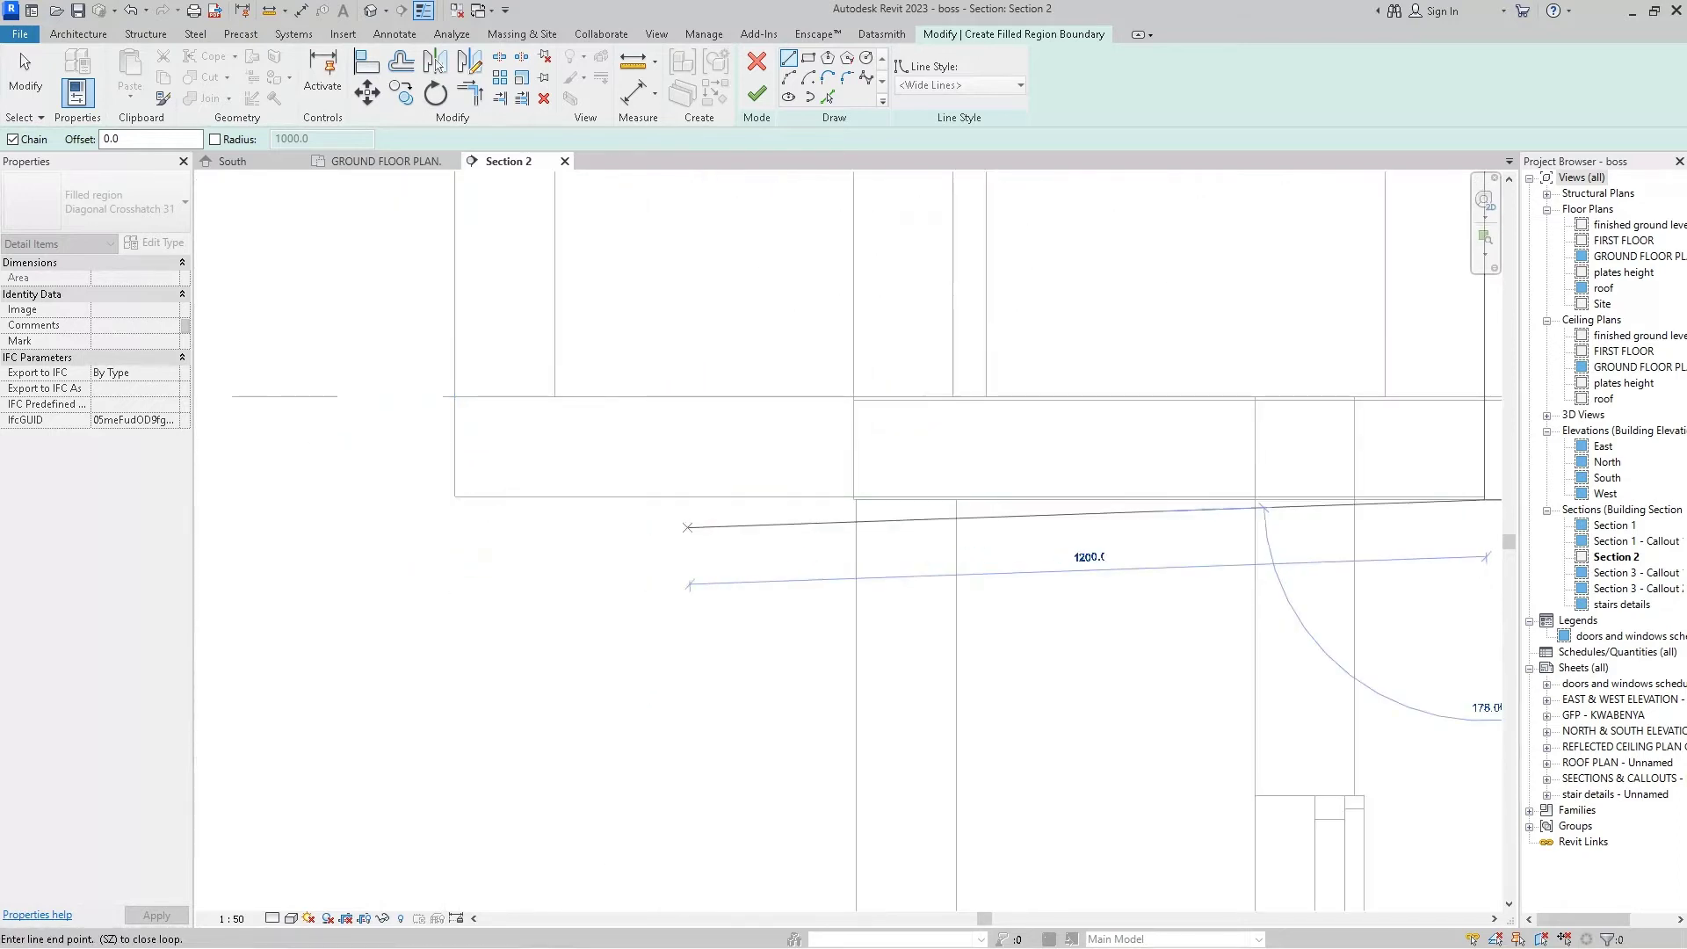
pyautogui.scroll(1, 686, 528)
pyautogui.scroll(1, 751, 525)
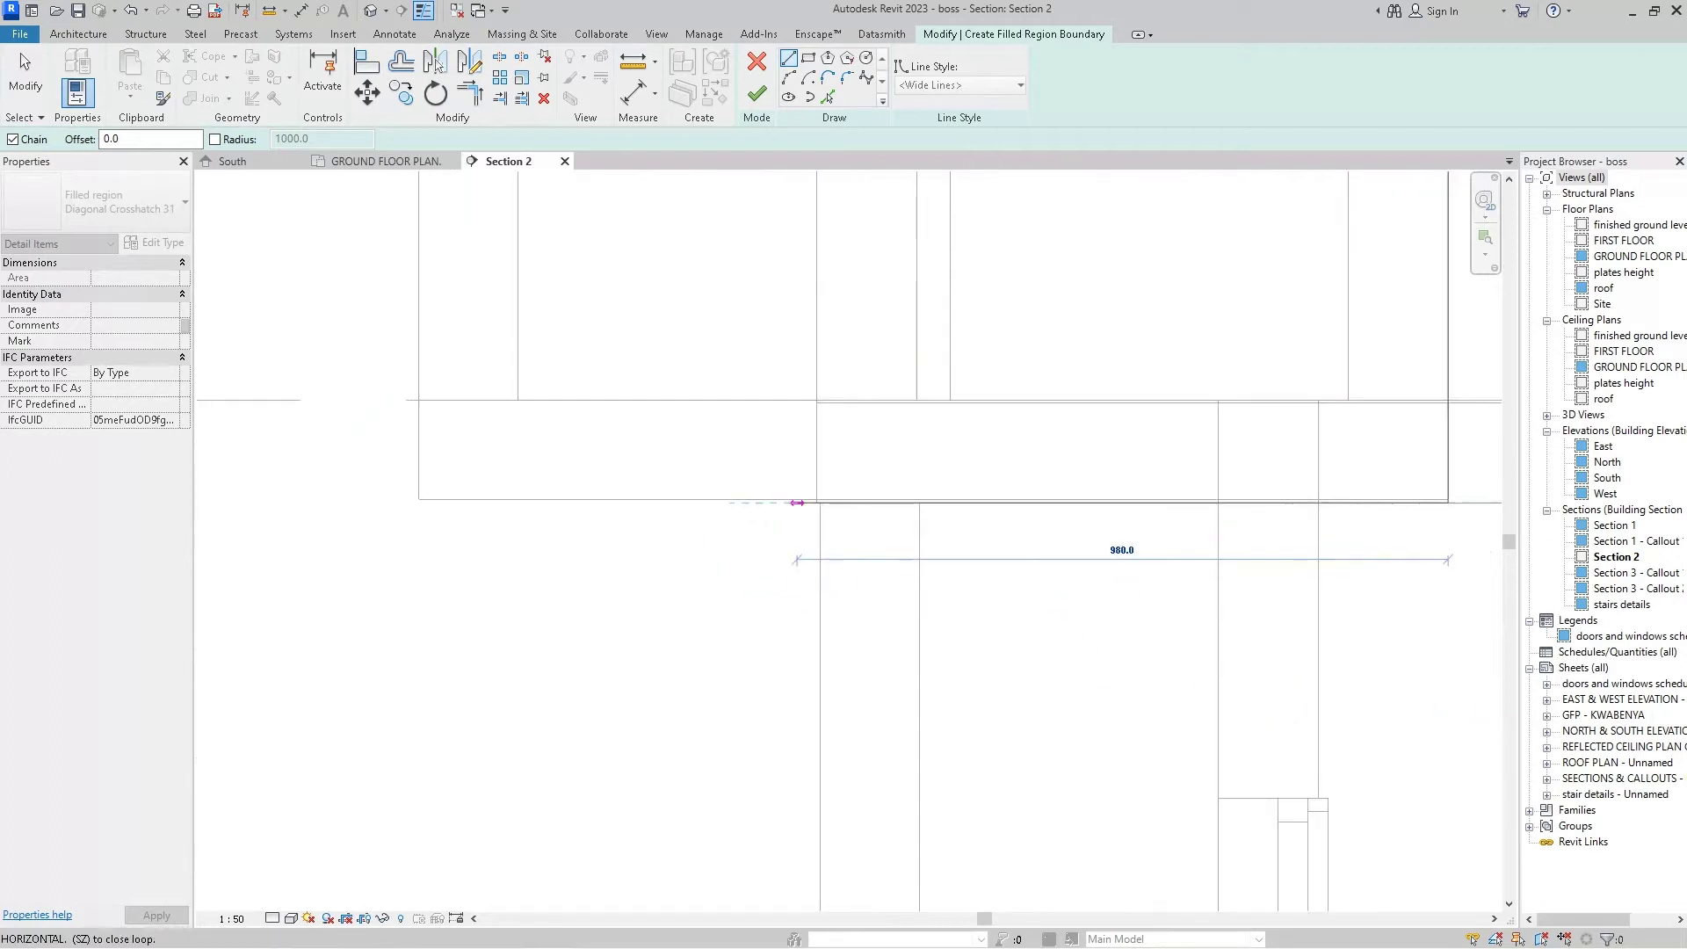
pyautogui.click(816, 502)
# - Continue the boundary around the parapet and beam top up to the roof underside, then end the Line tool
pyautogui.scroll(-2, 1054, 482)
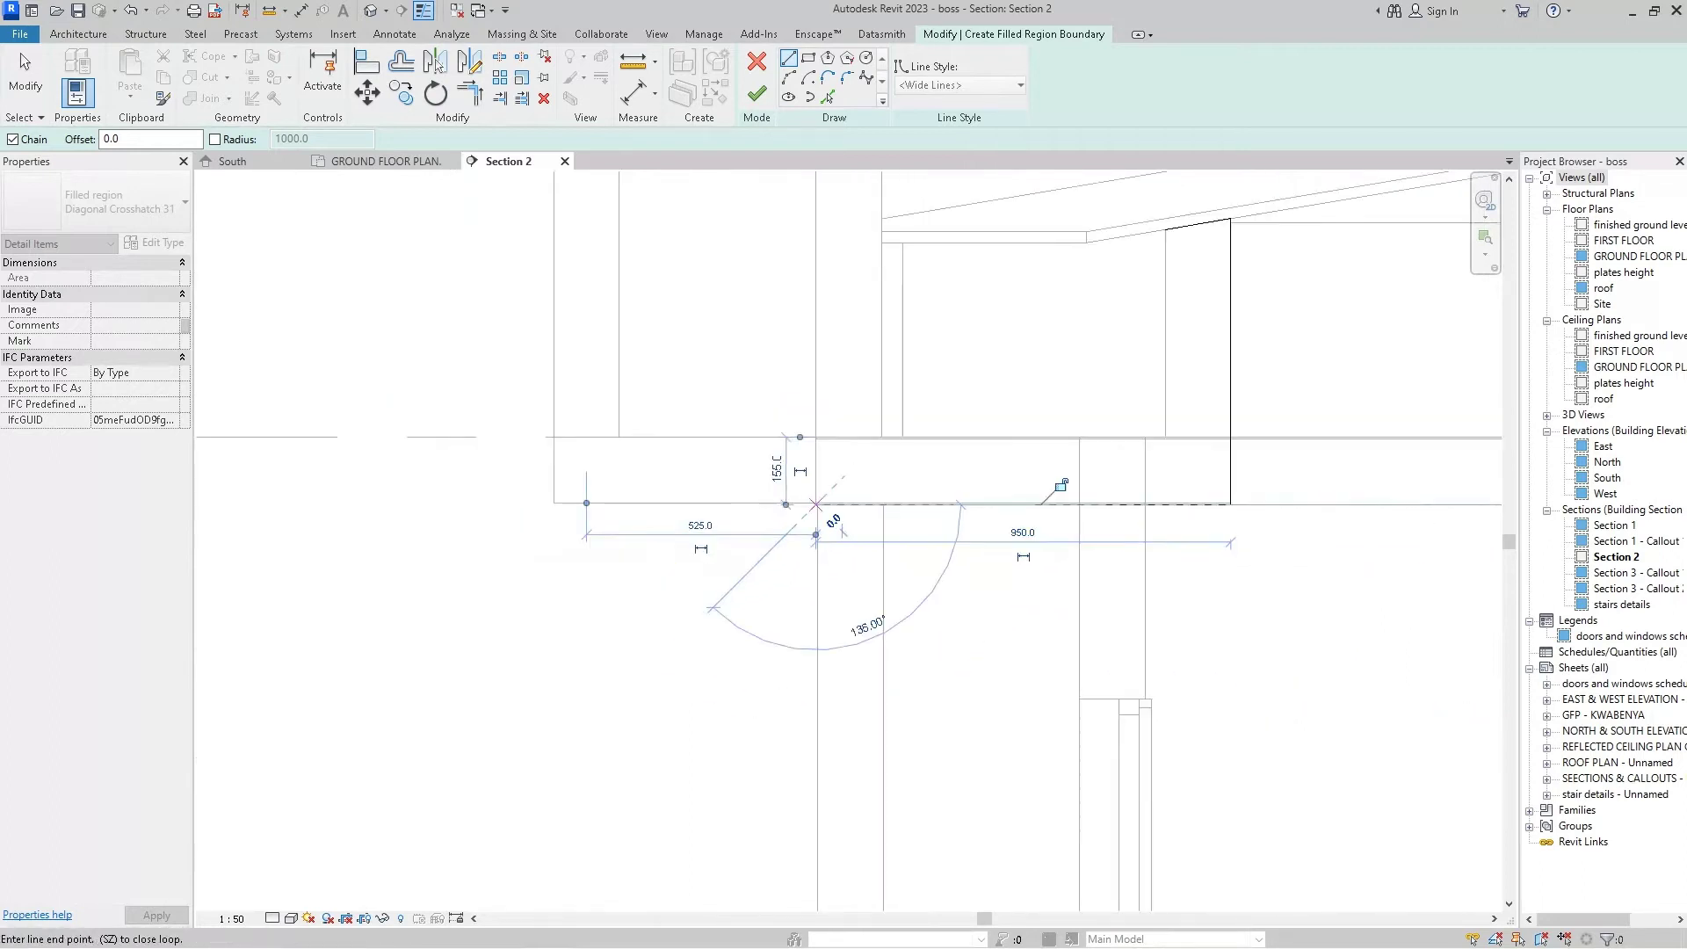
pyautogui.scroll(1, 815, 439)
pyautogui.scroll(1, 815, 439)
pyautogui.scroll(-1, 814, 413)
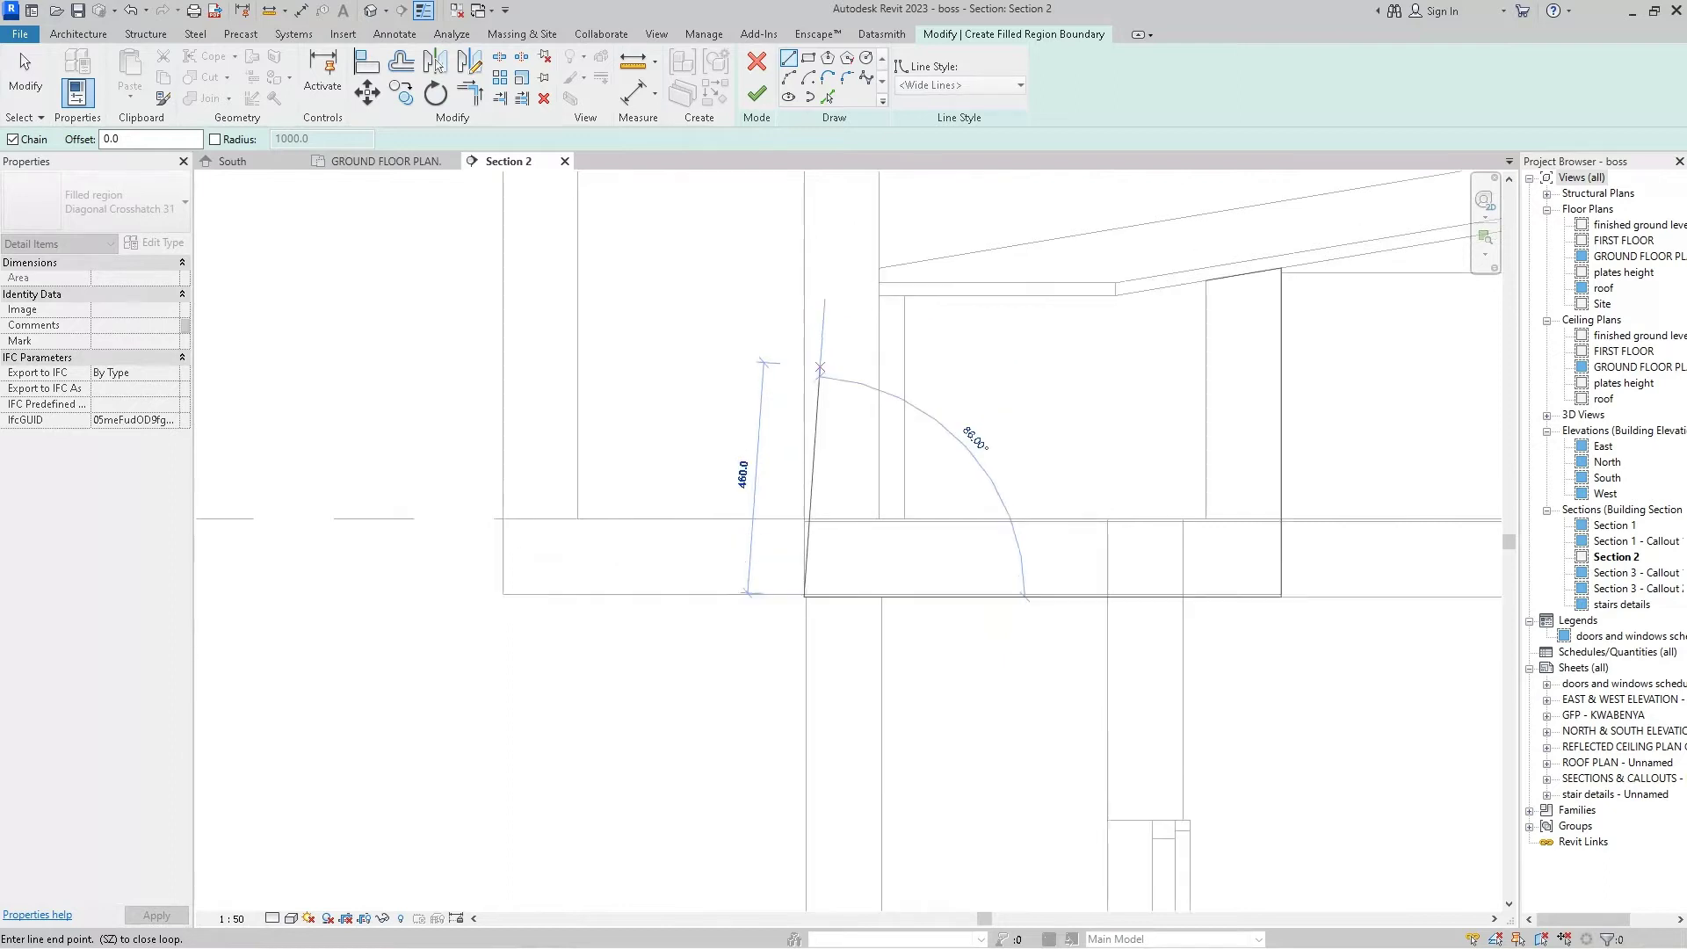
pyautogui.scroll(1, 814, 386)
pyautogui.scroll(-1, 813, 369)
pyautogui.scroll(-1, 812, 360)
pyautogui.scroll(1, 815, 304)
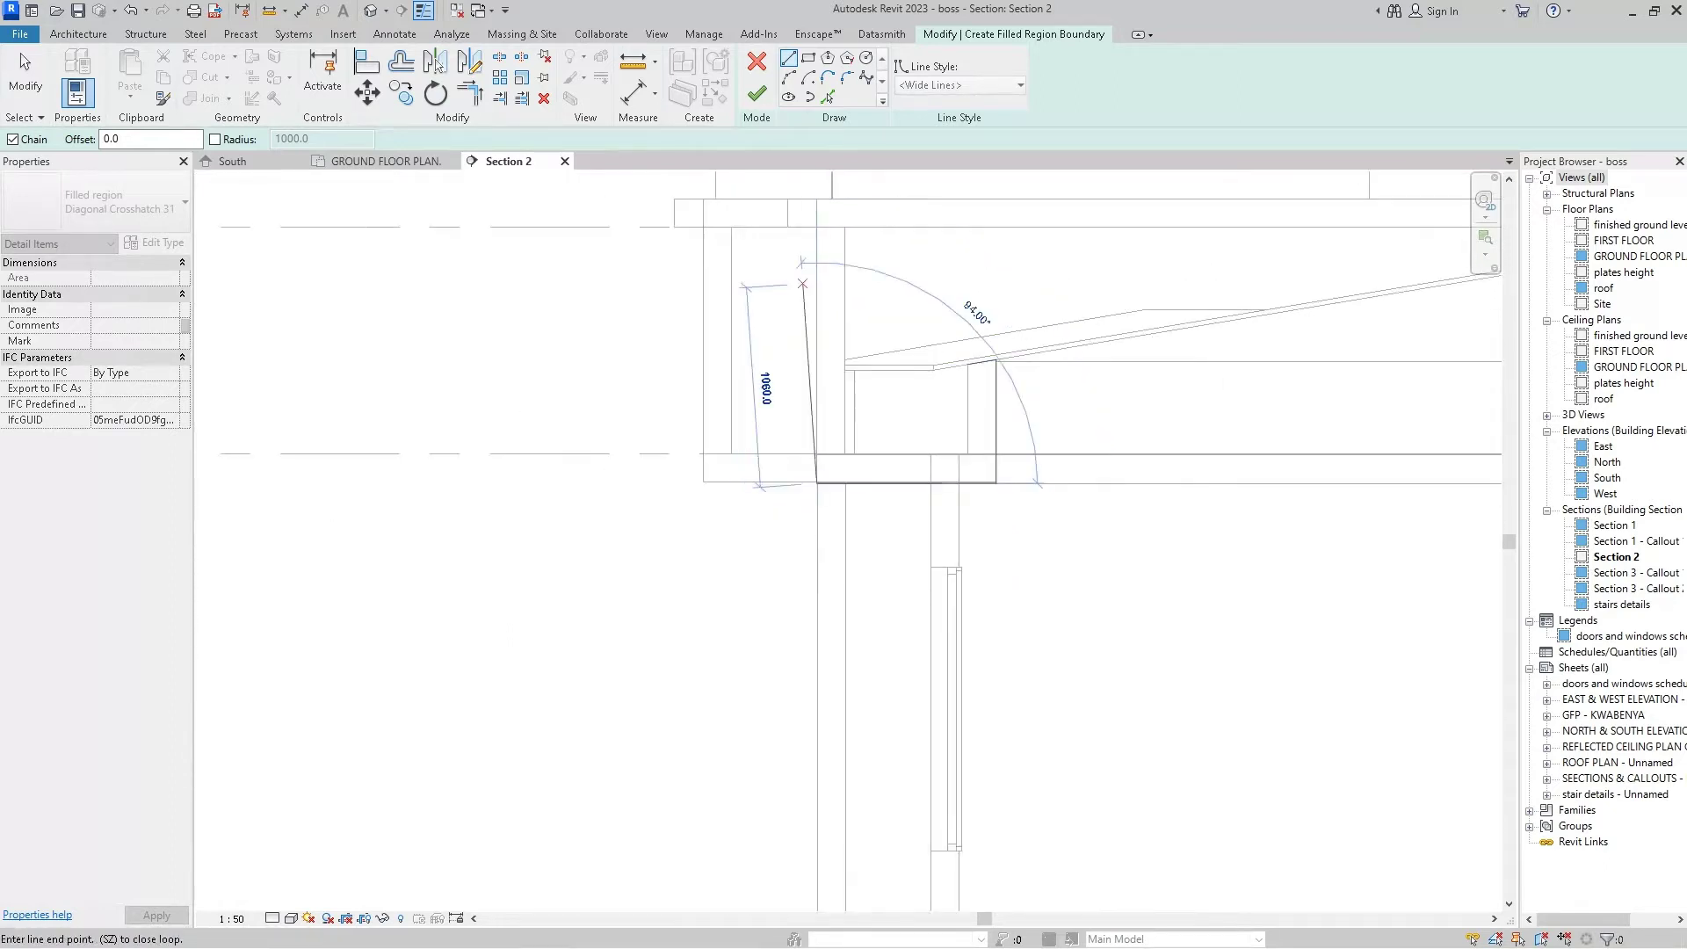
pyautogui.click(816, 289)
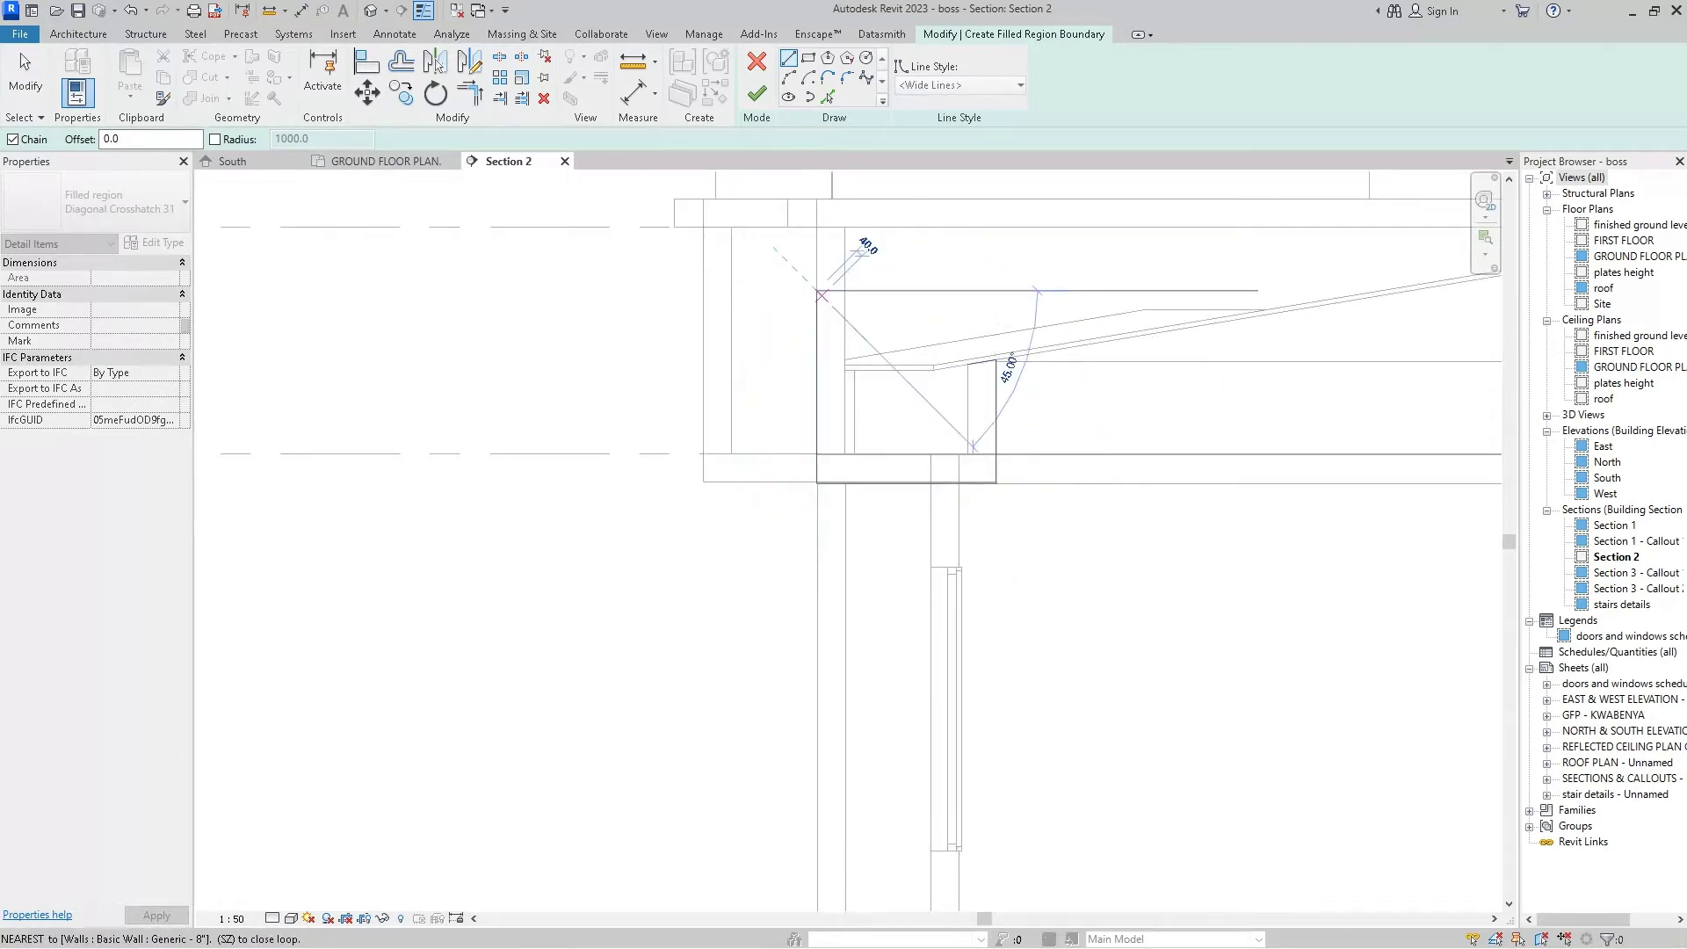
pyautogui.scroll(1, 828, 291)
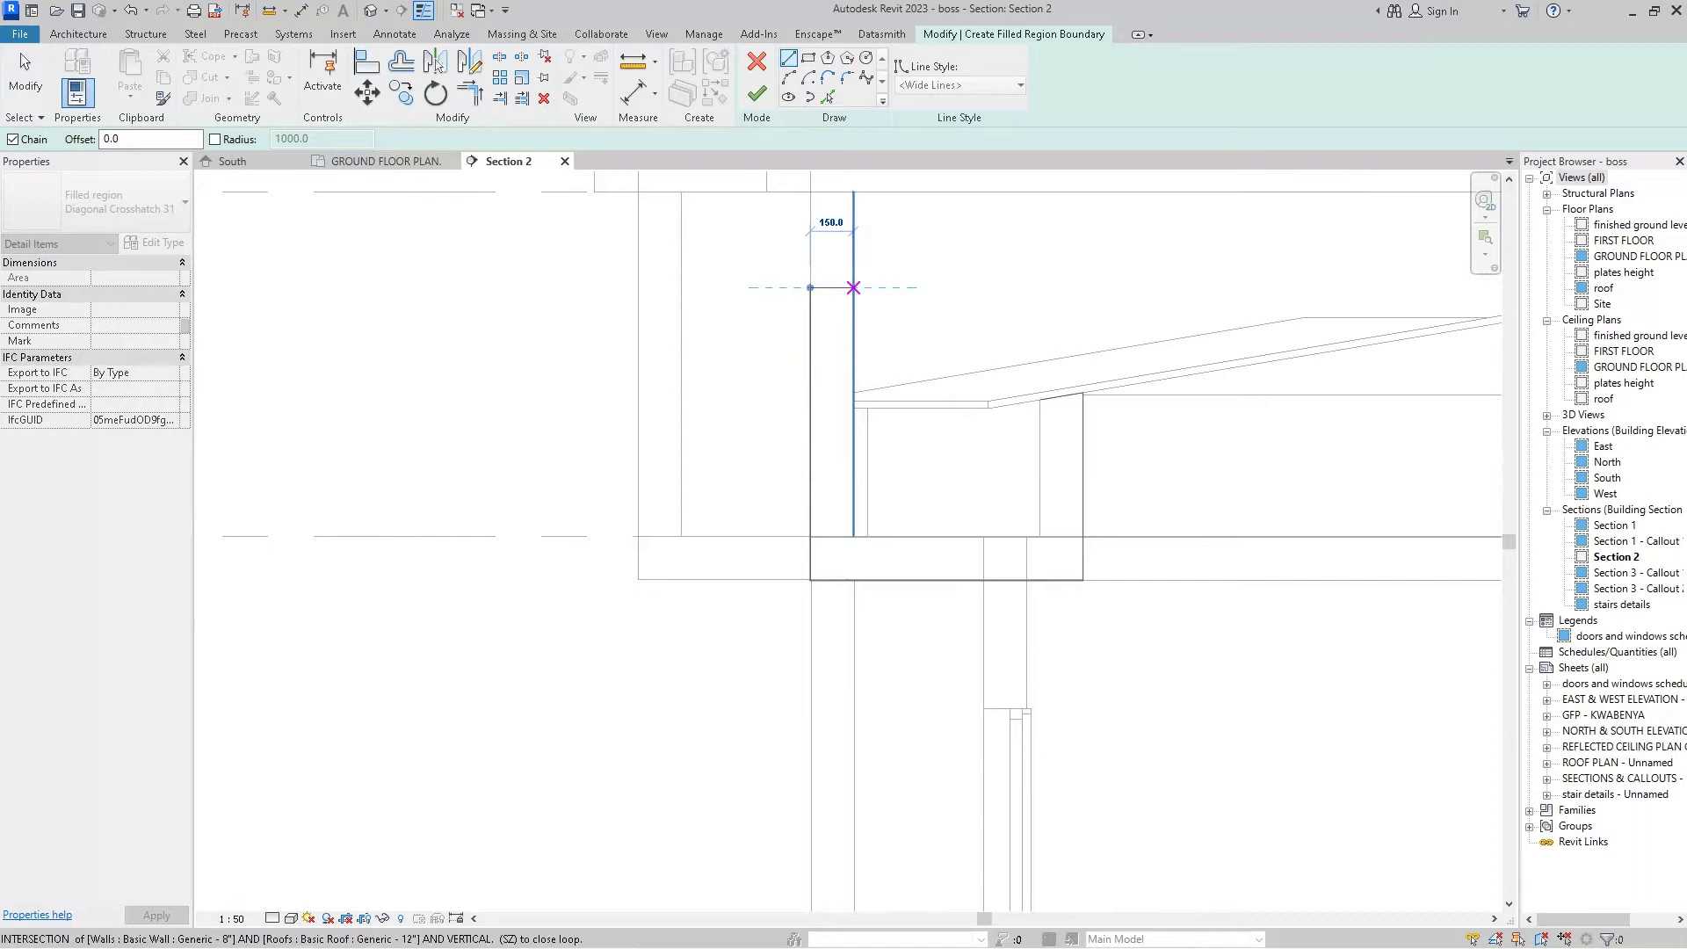
pyautogui.click(853, 287)
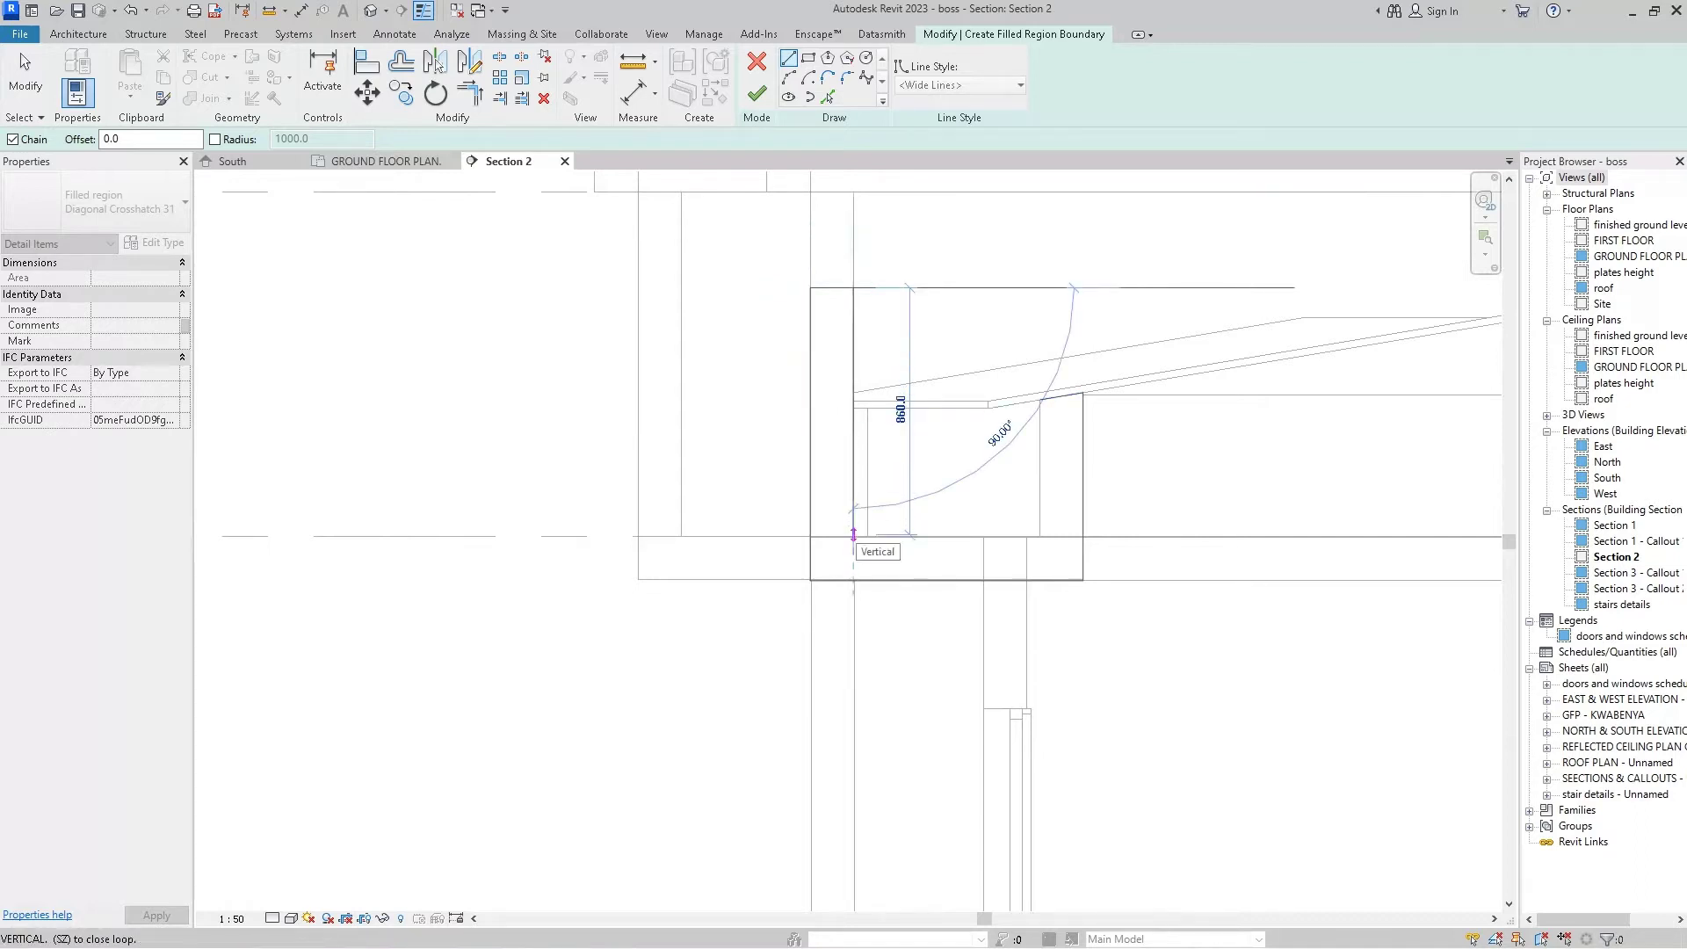
pyautogui.click(853, 534)
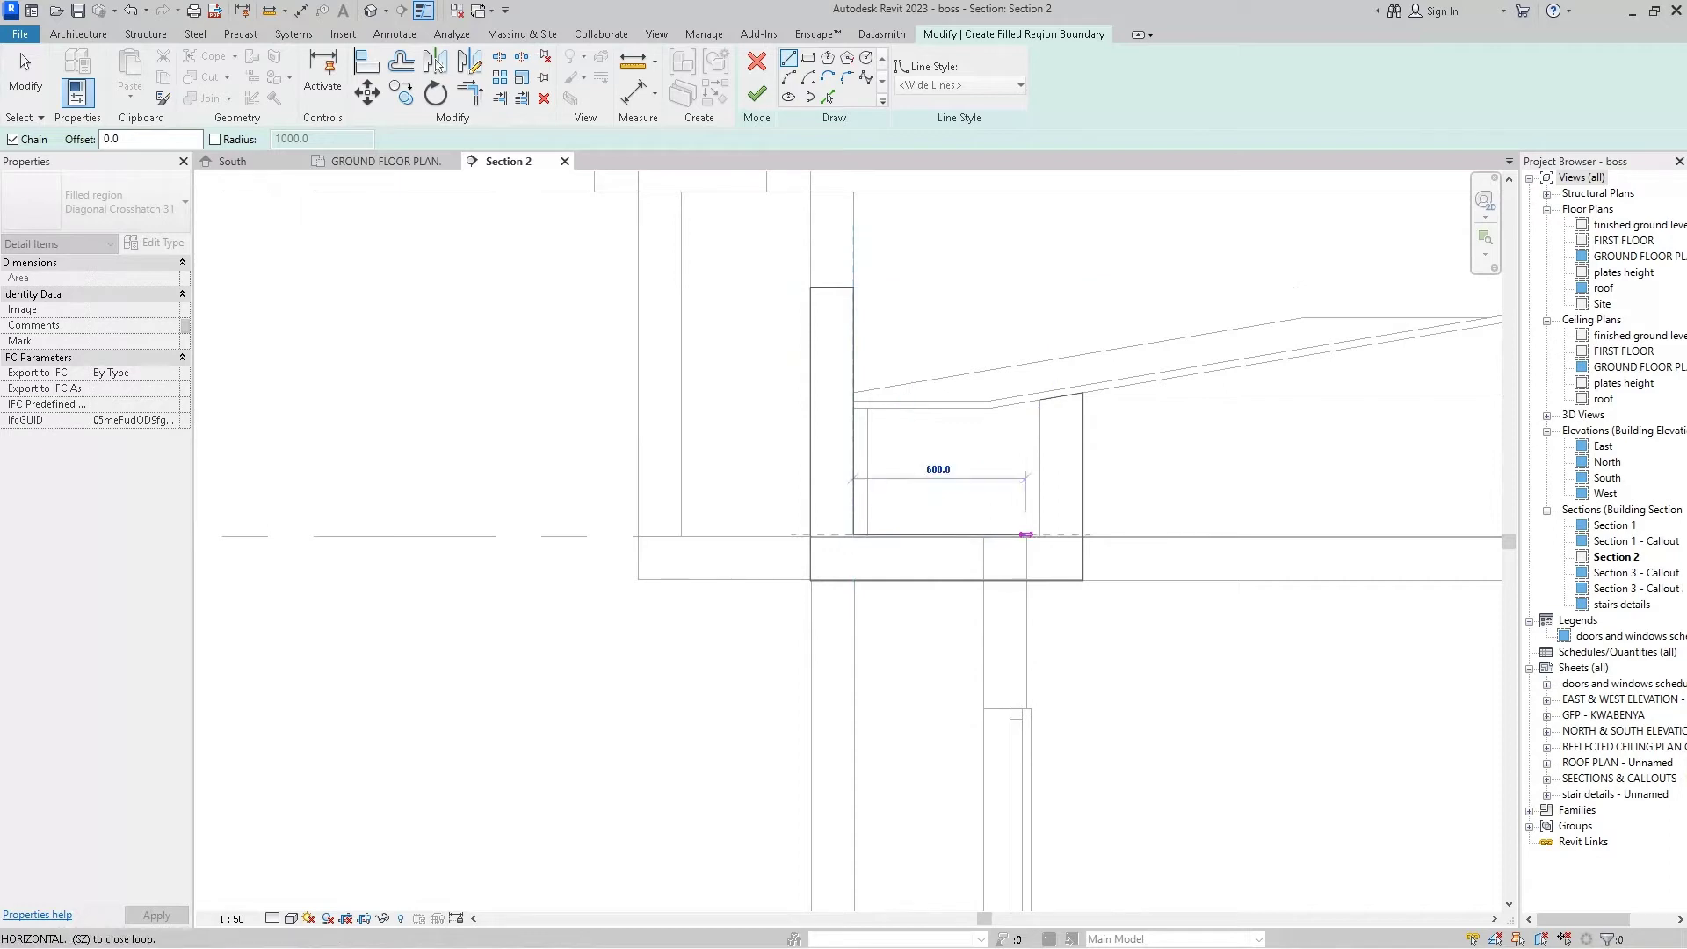
pyautogui.scroll(2, 1043, 533)
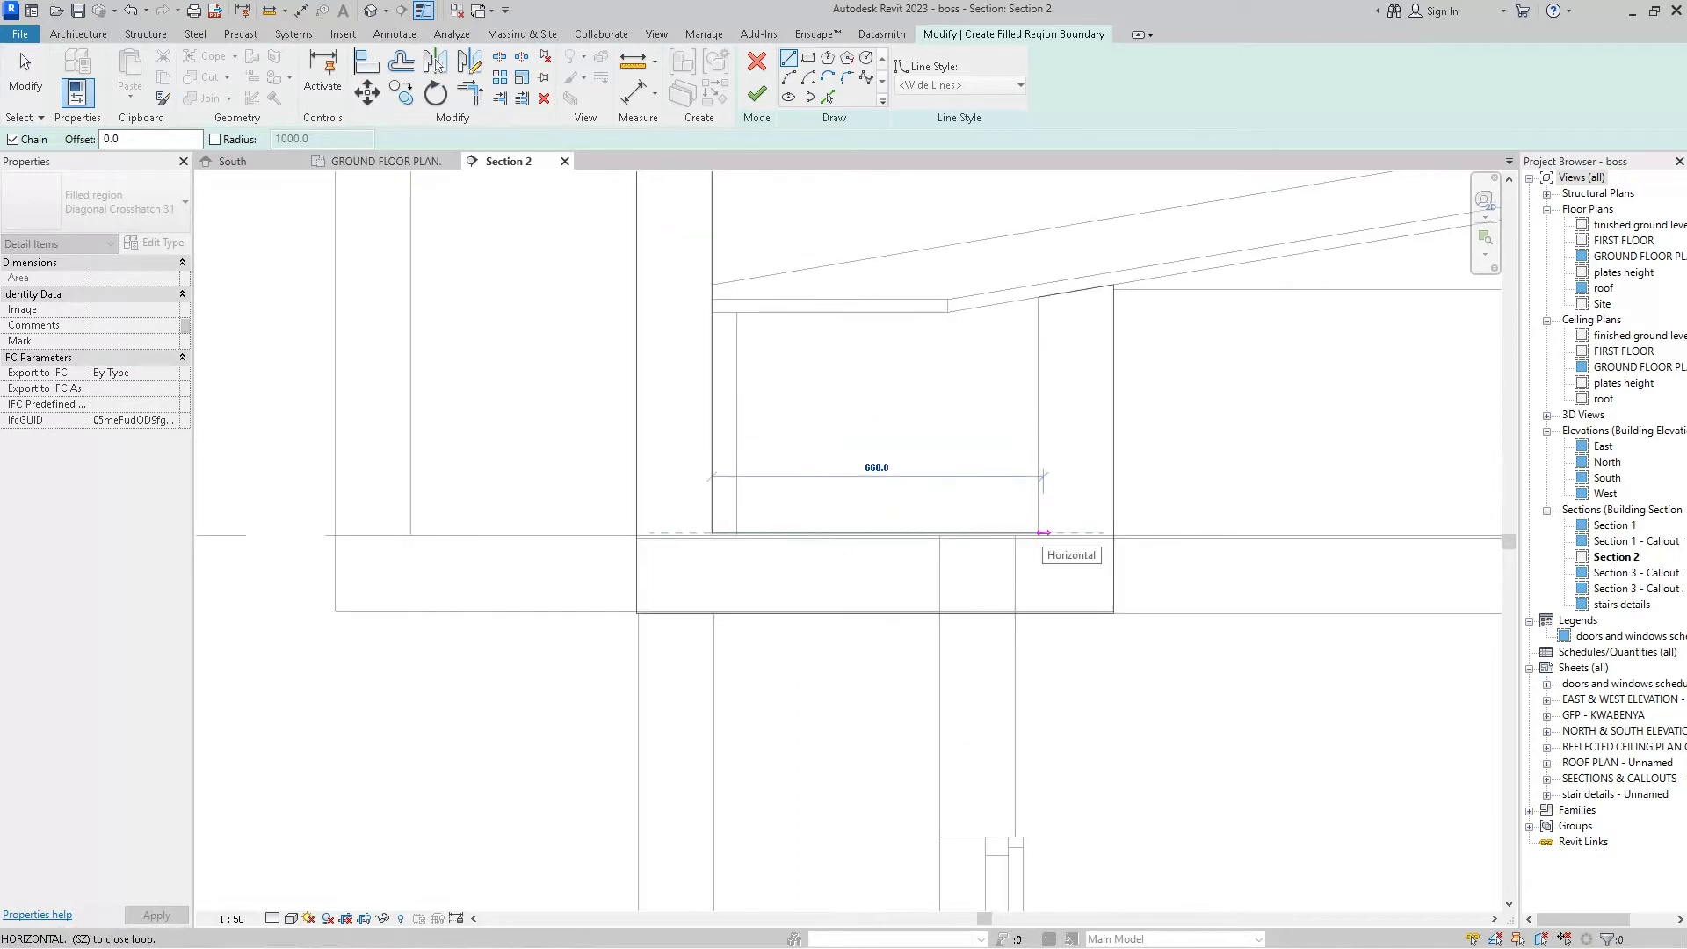
pyautogui.click(1043, 533)
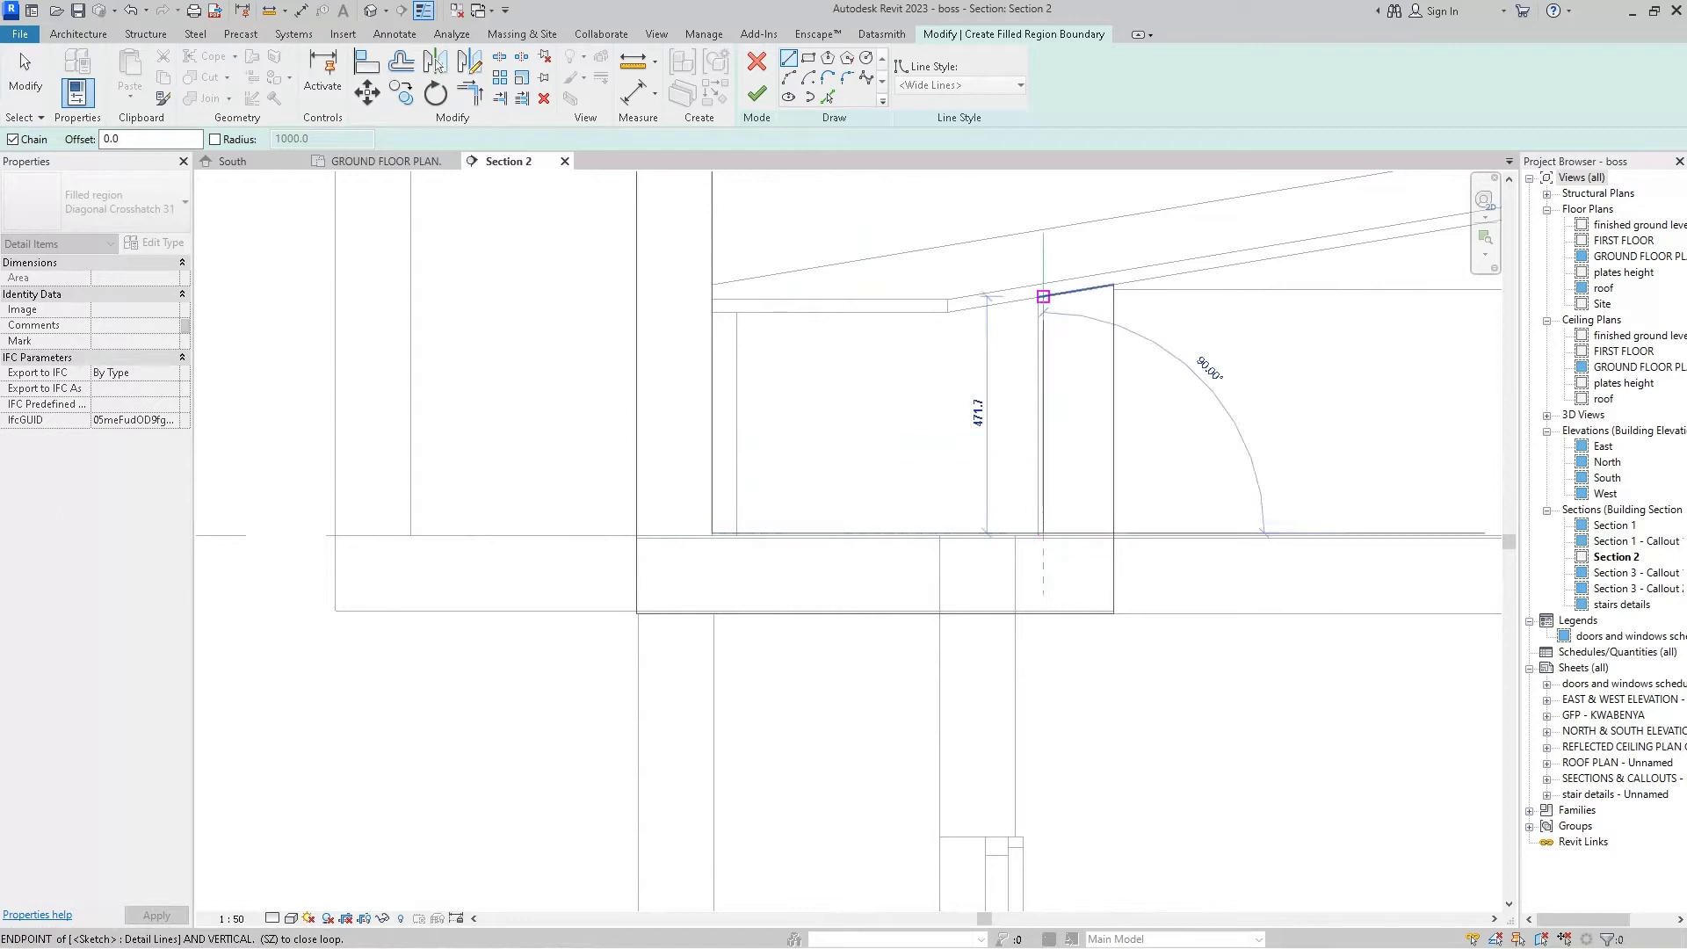
pyautogui.click(1043, 296)
pyautogui.click(1113, 284)
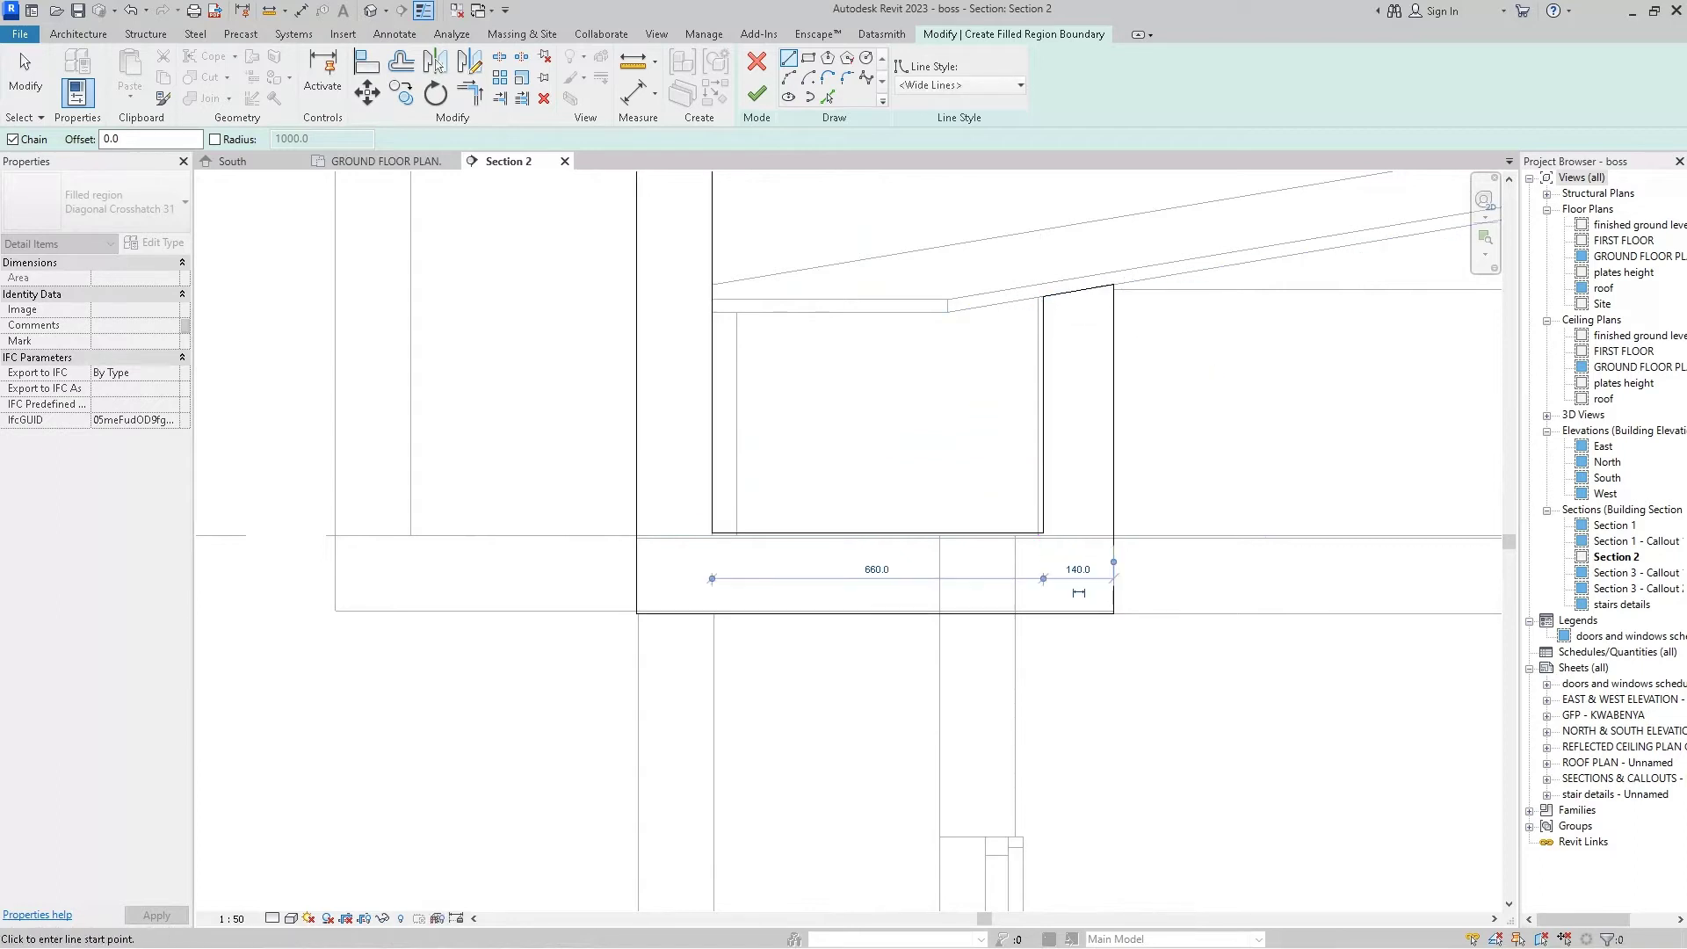
pyautogui.rightClick(1186, 324)
pyautogui.click(1225, 335)
pyautogui.rightClick(1209, 332)
pyautogui.click(1249, 343)
# - Shorten the bottom boundary line to 800.0 and extend the vertical beam-end line down to 1220.0
pyautogui.scroll(3, 1116, 290)
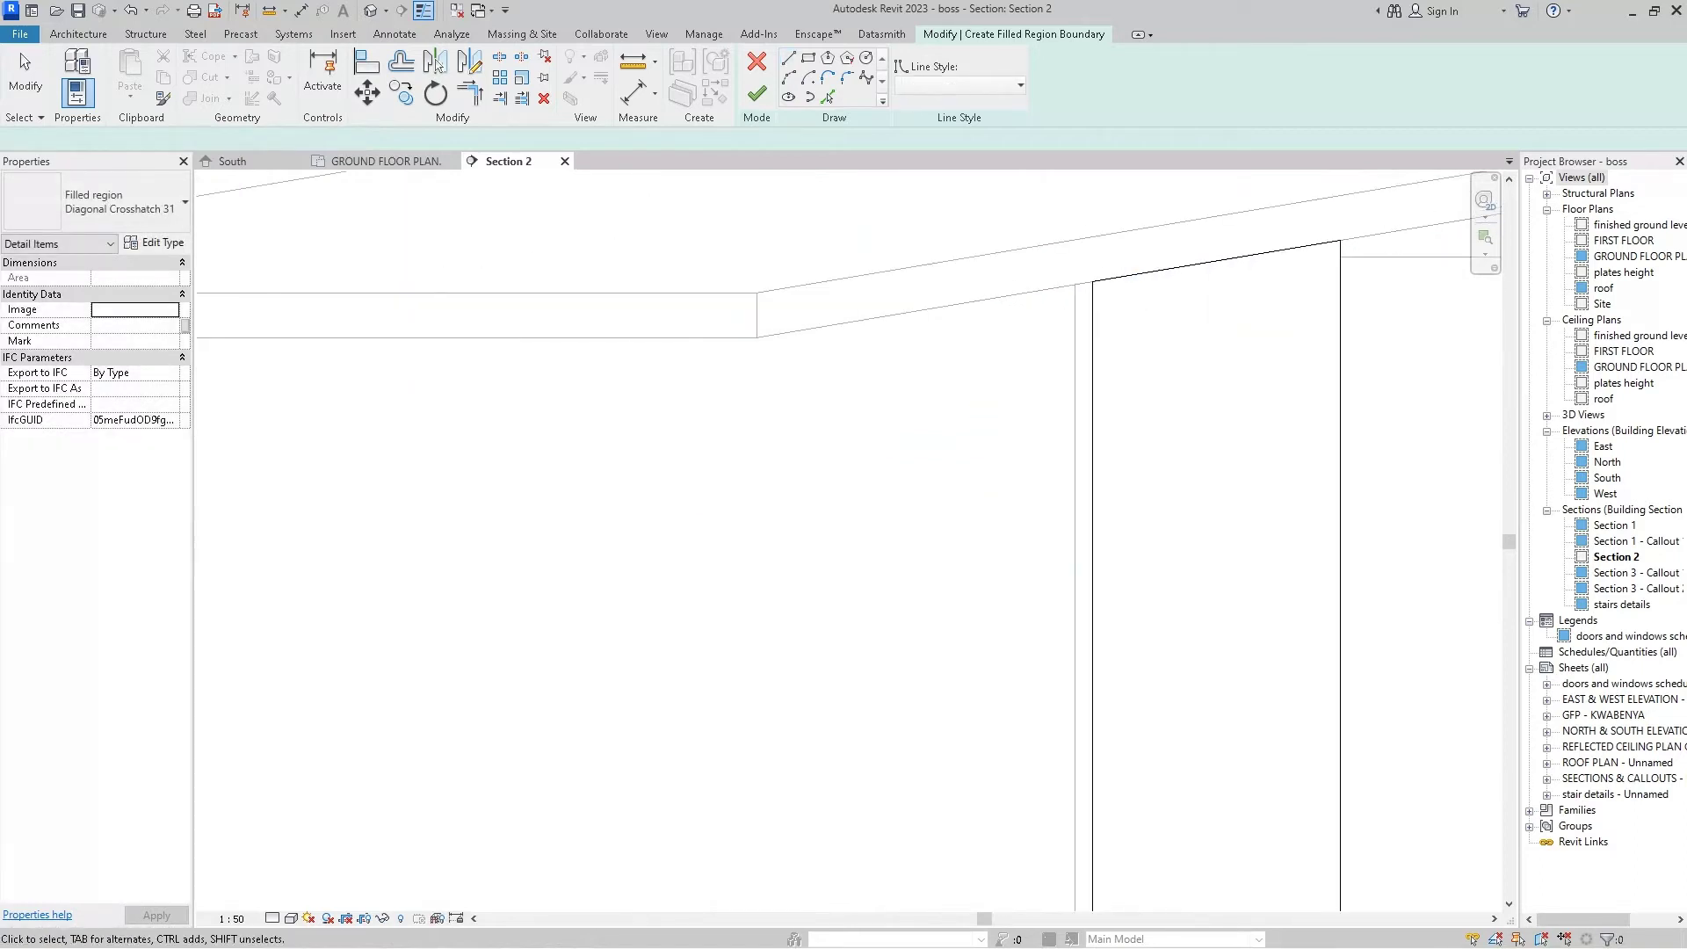
pyautogui.press('Escape')
pyautogui.click(1225, 258)
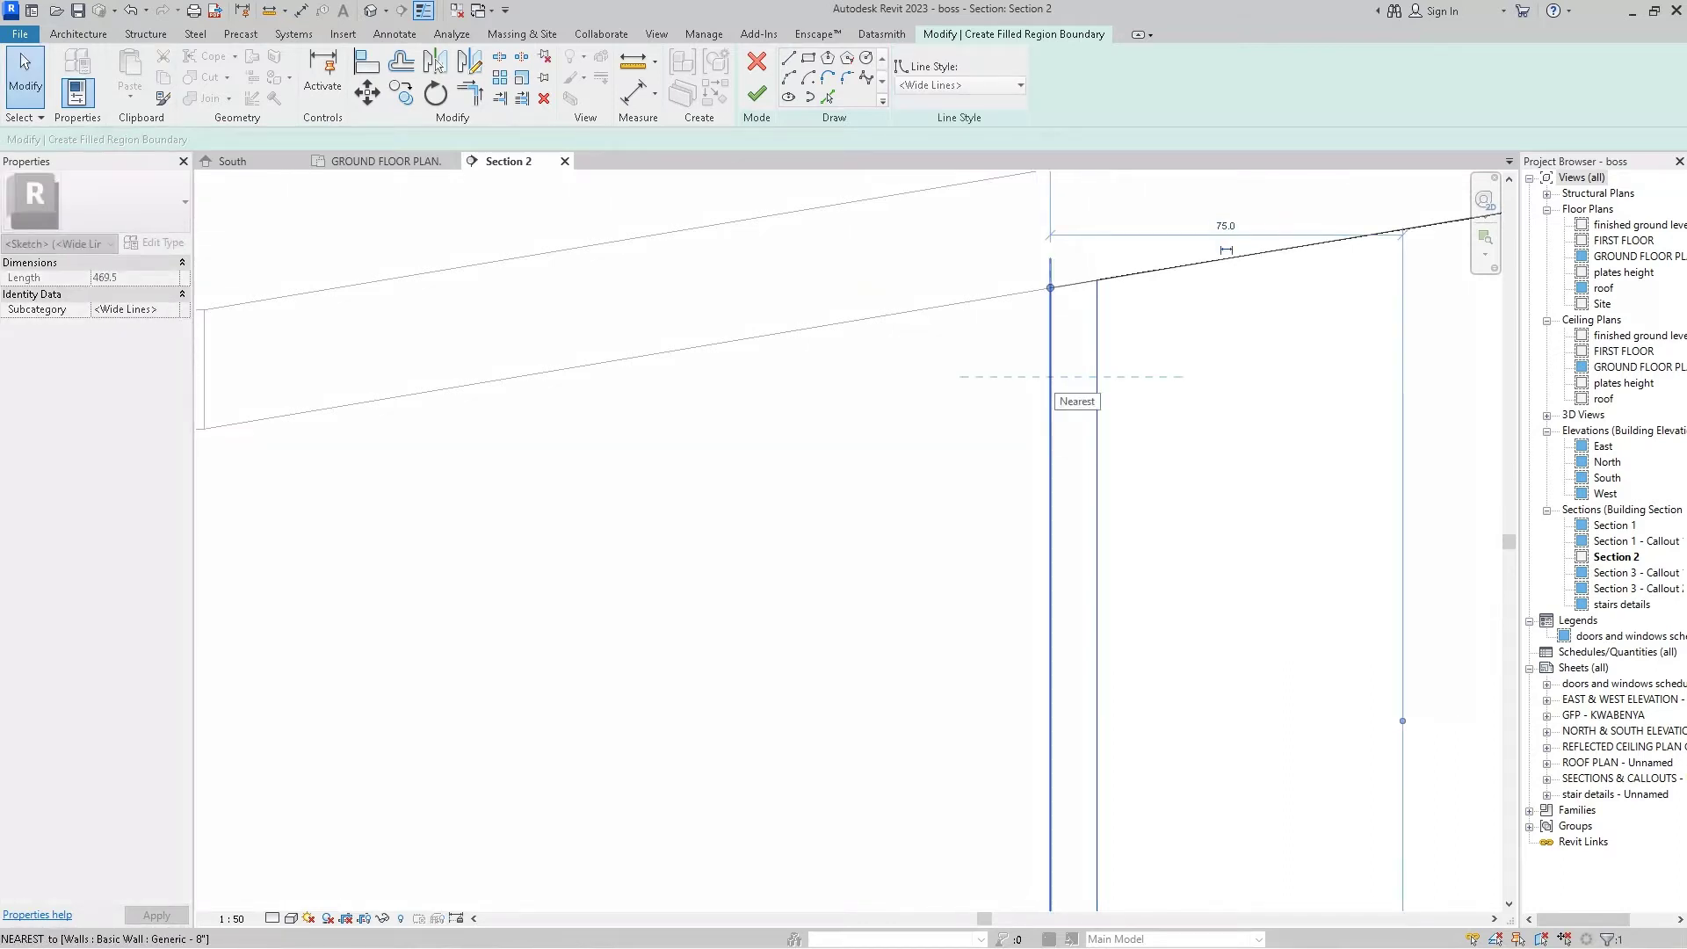
pyautogui.press('Escape')
pyautogui.press('Escape')
pyautogui.scroll(-5, 906, 293)
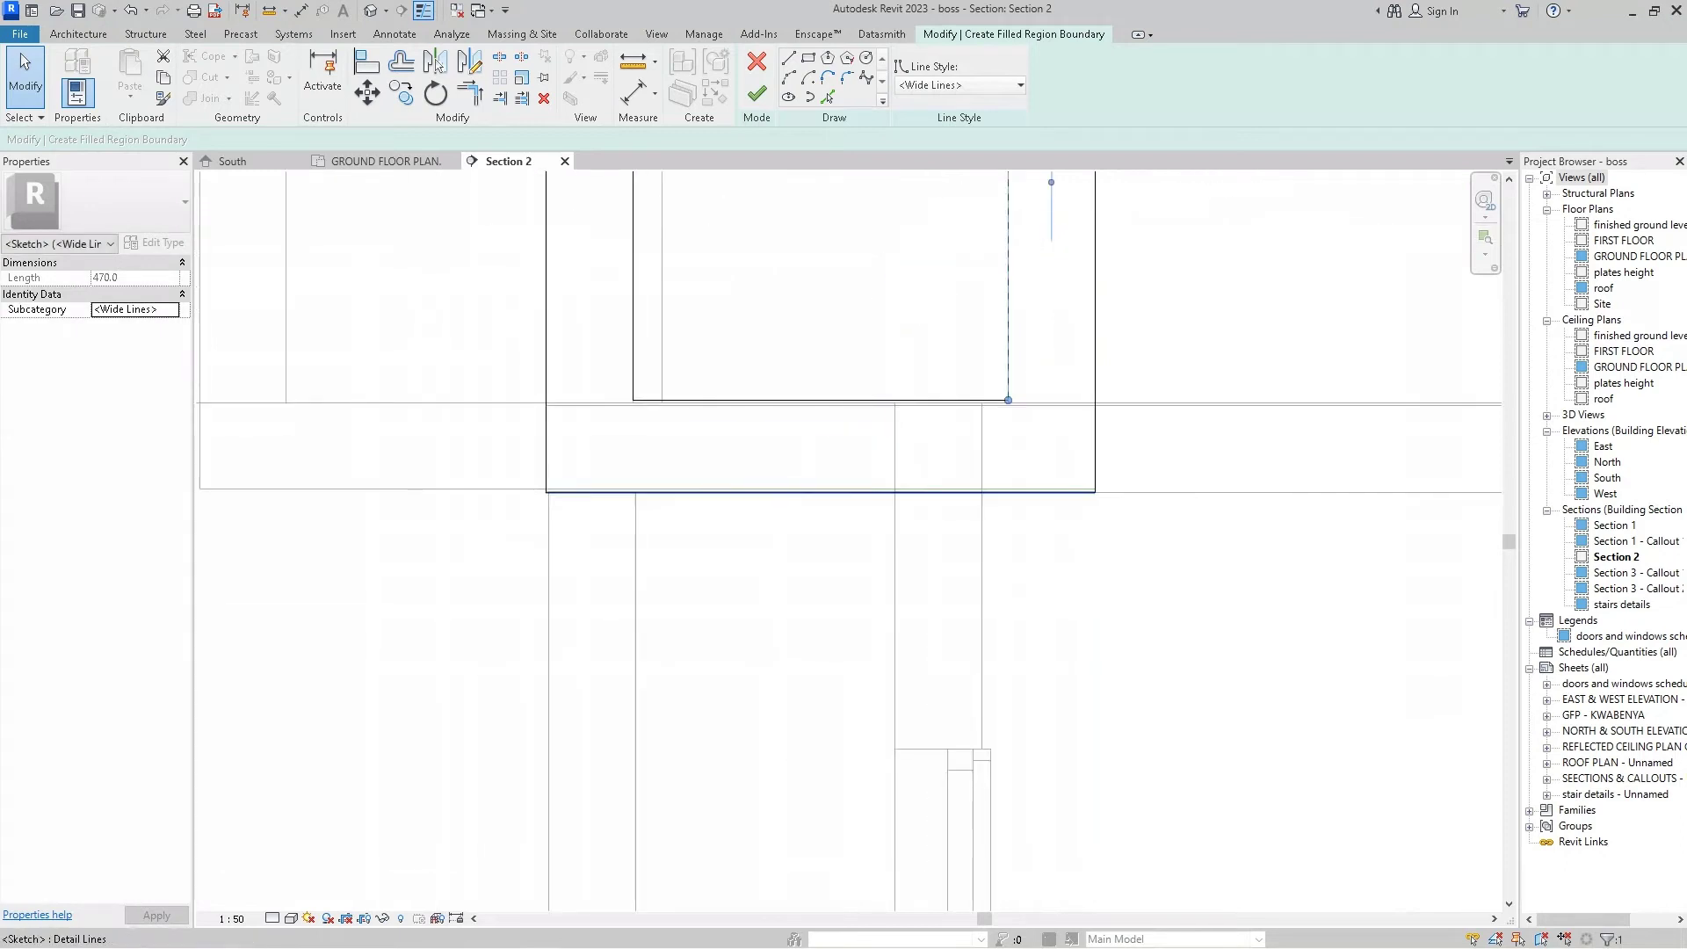
pyautogui.click(545, 492)
pyautogui.moveTo(545, 492); pyautogui.dragTo(633, 492)
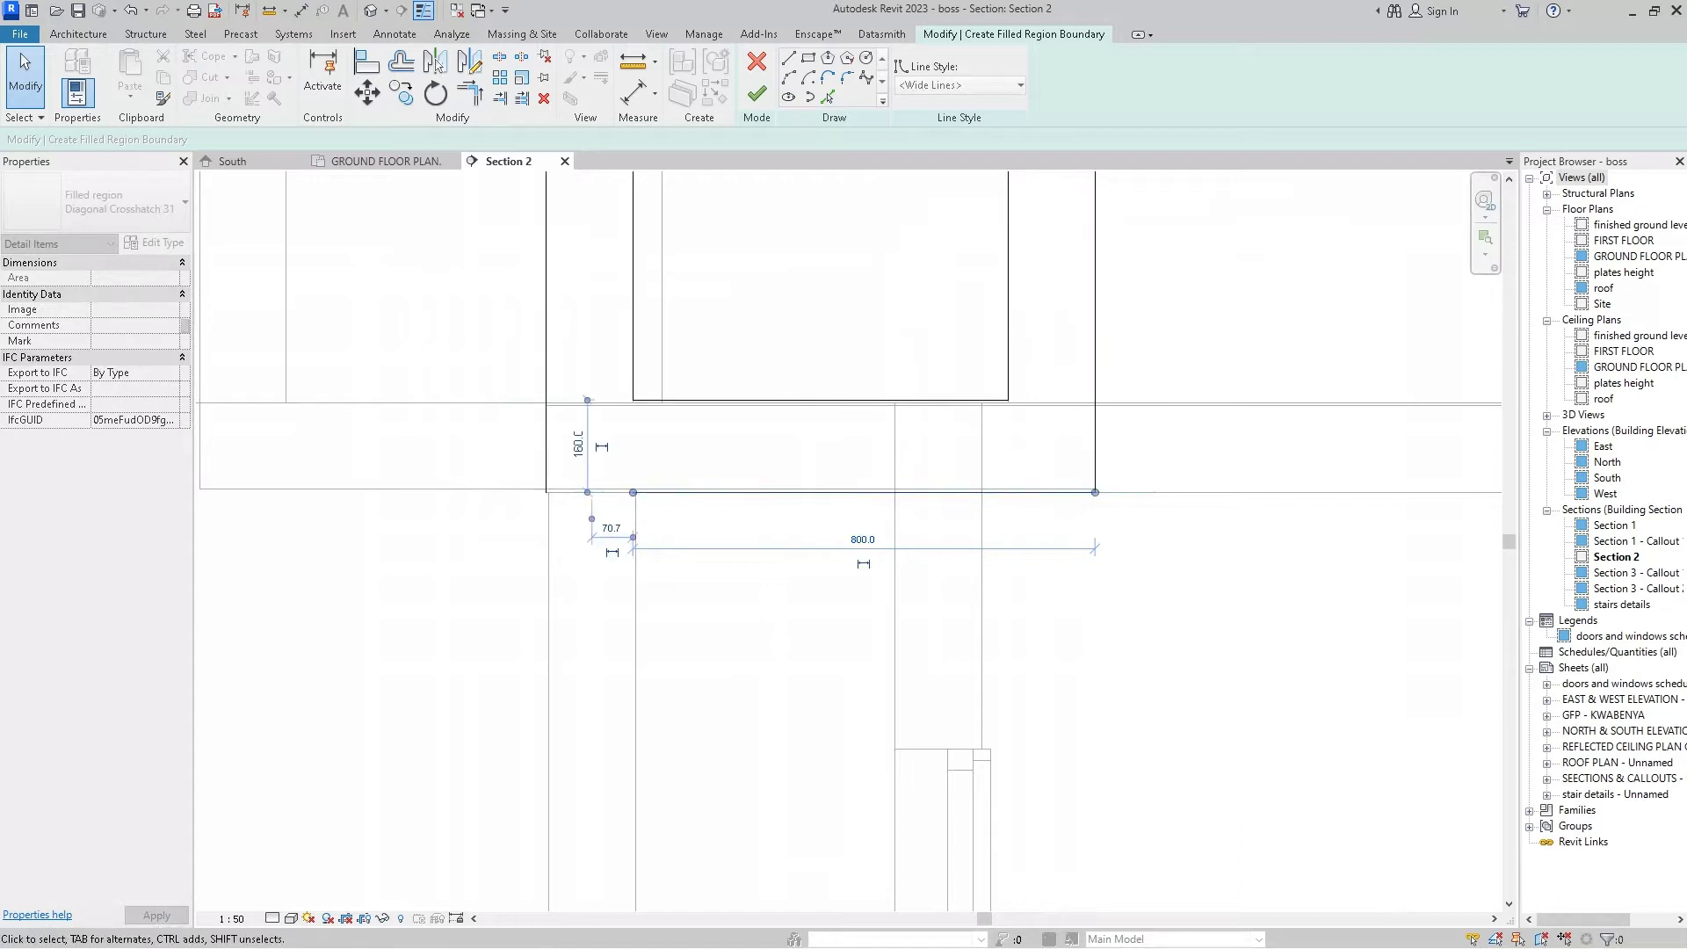
pyautogui.click(545, 488)
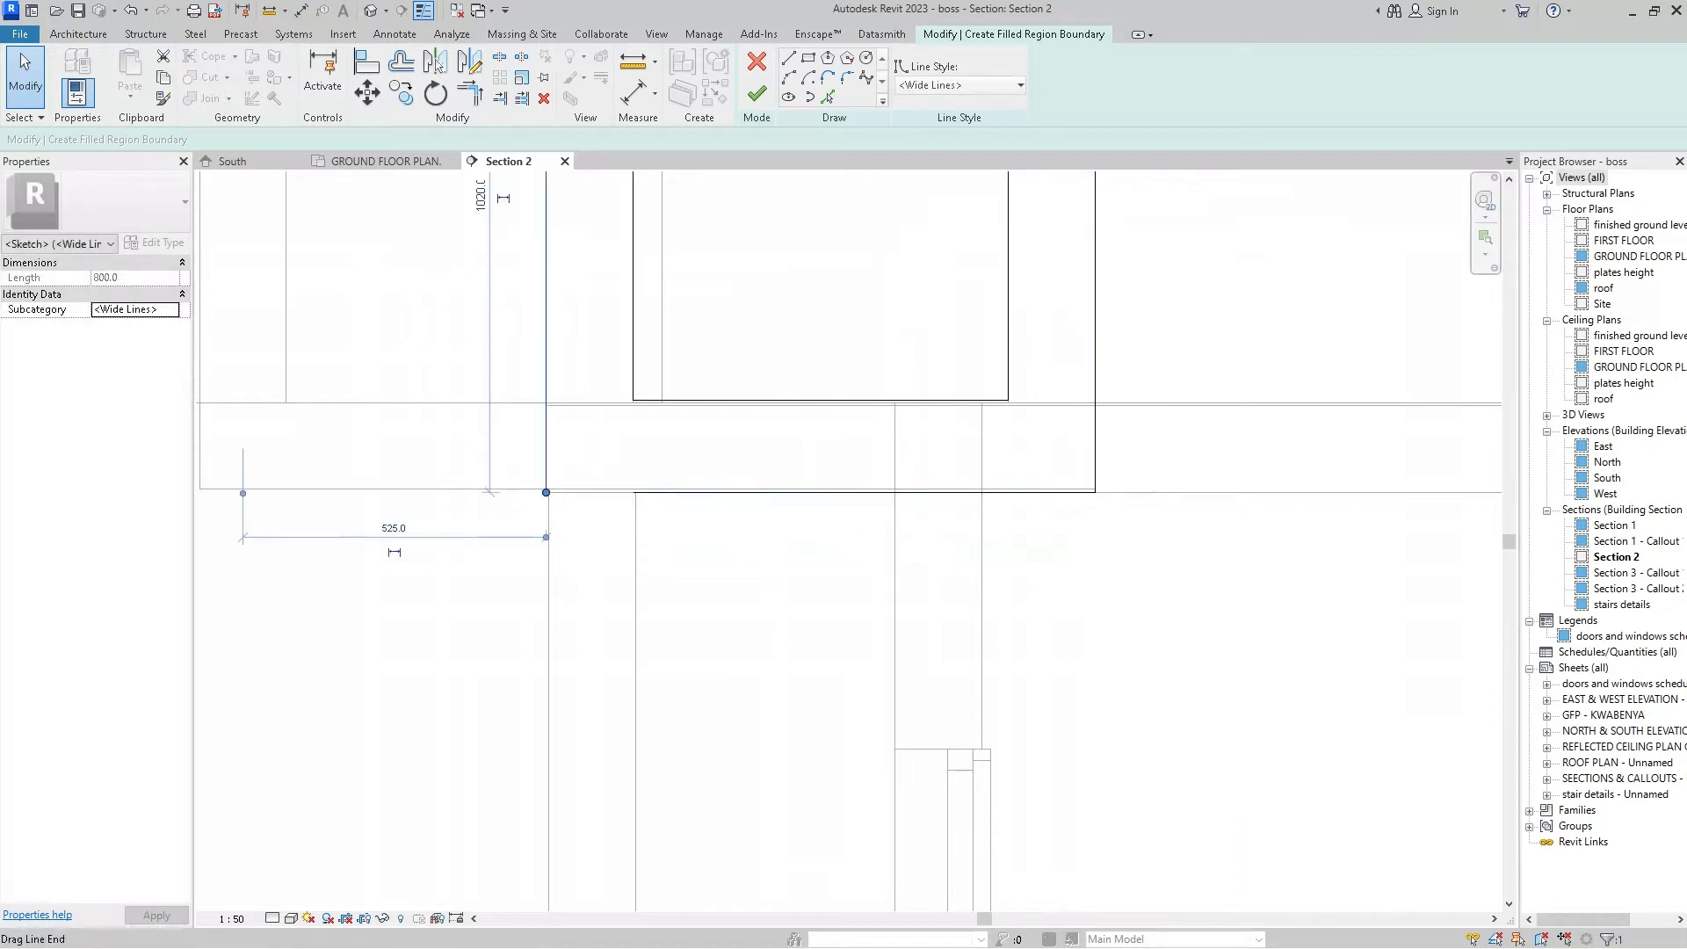
pyautogui.moveTo(546, 492); pyautogui.dragTo(545, 653)
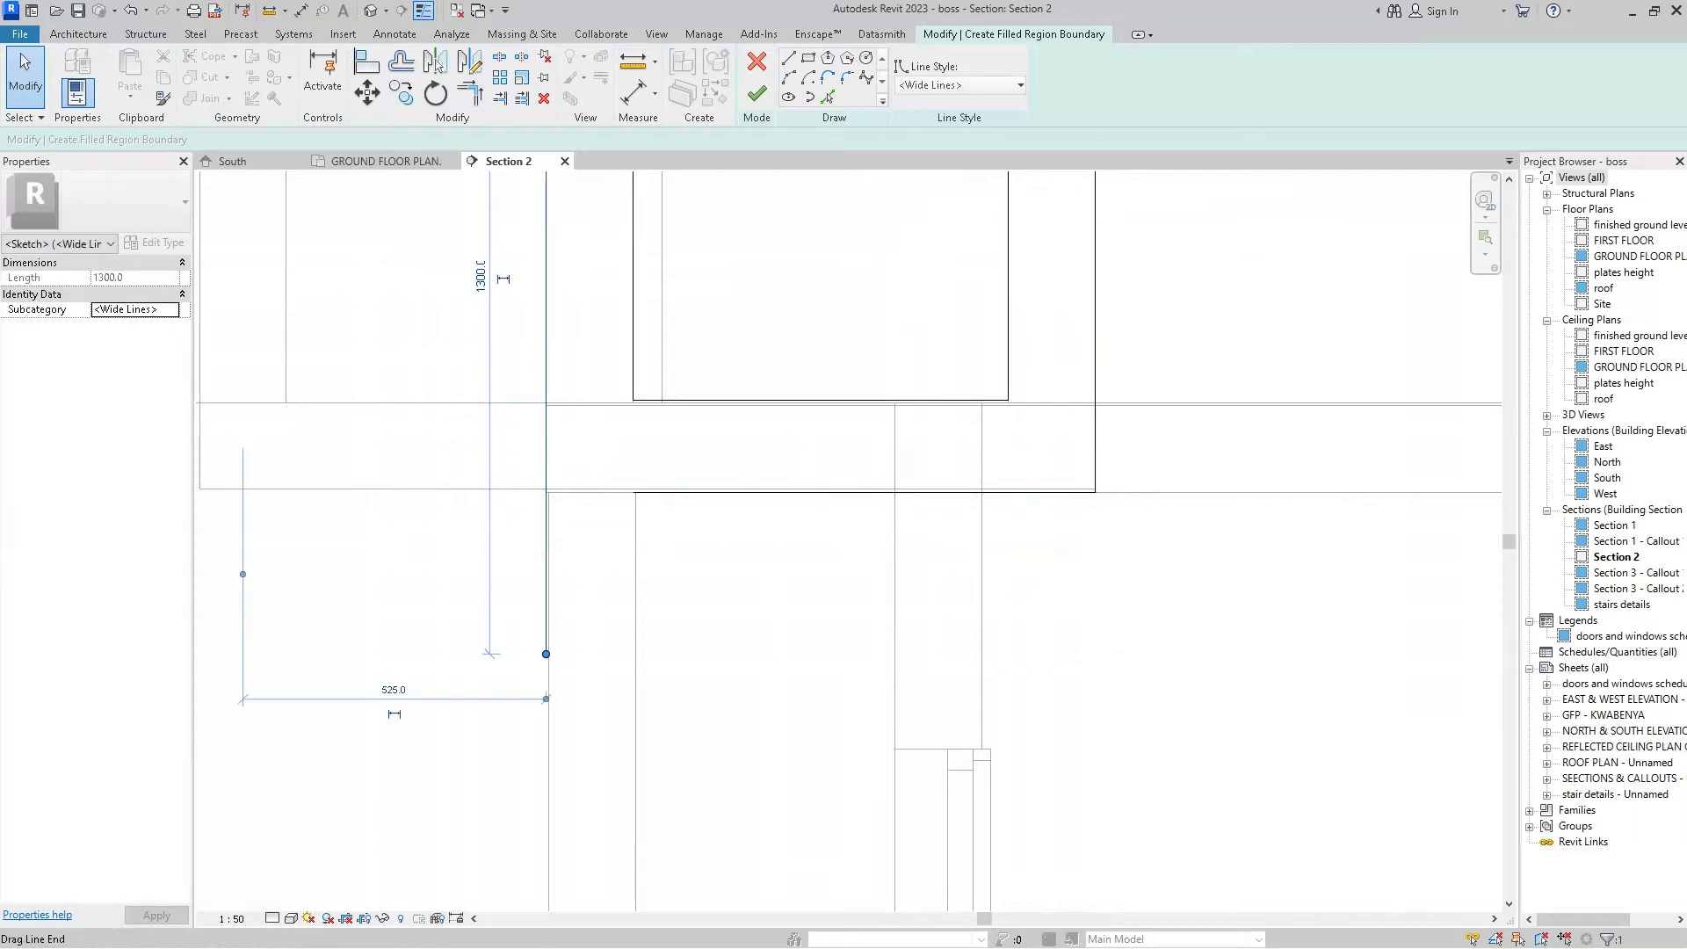
pyautogui.press('Escape')
pyautogui.press('Escape')
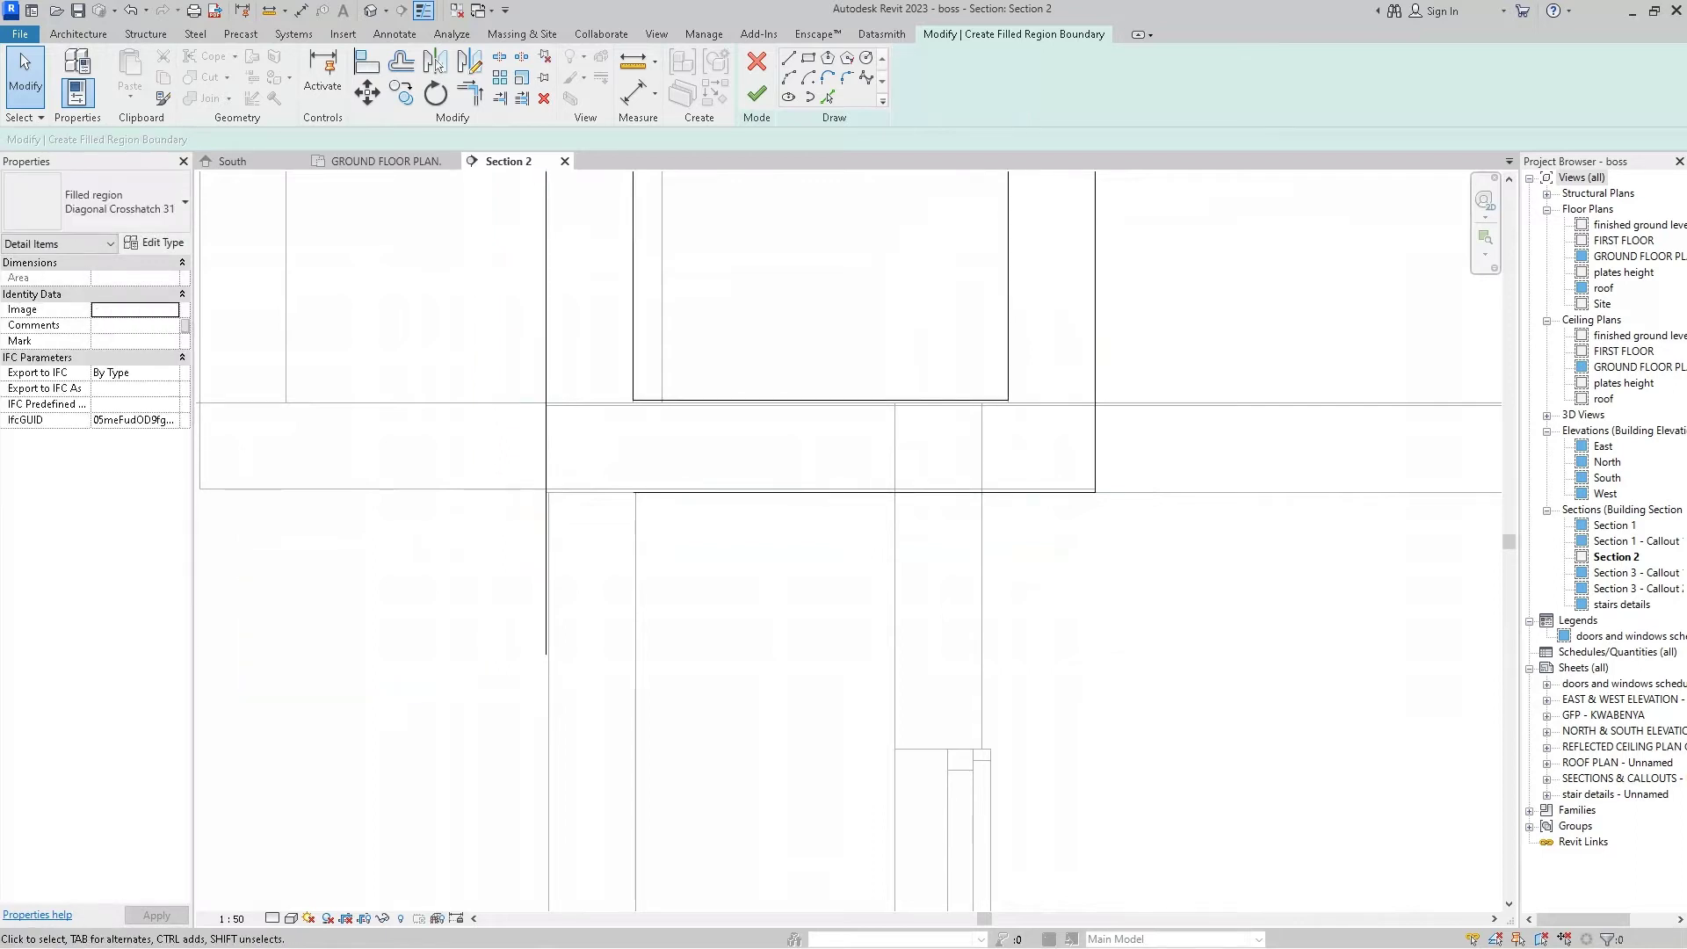
pyautogui.scroll(-2, 846, 486)
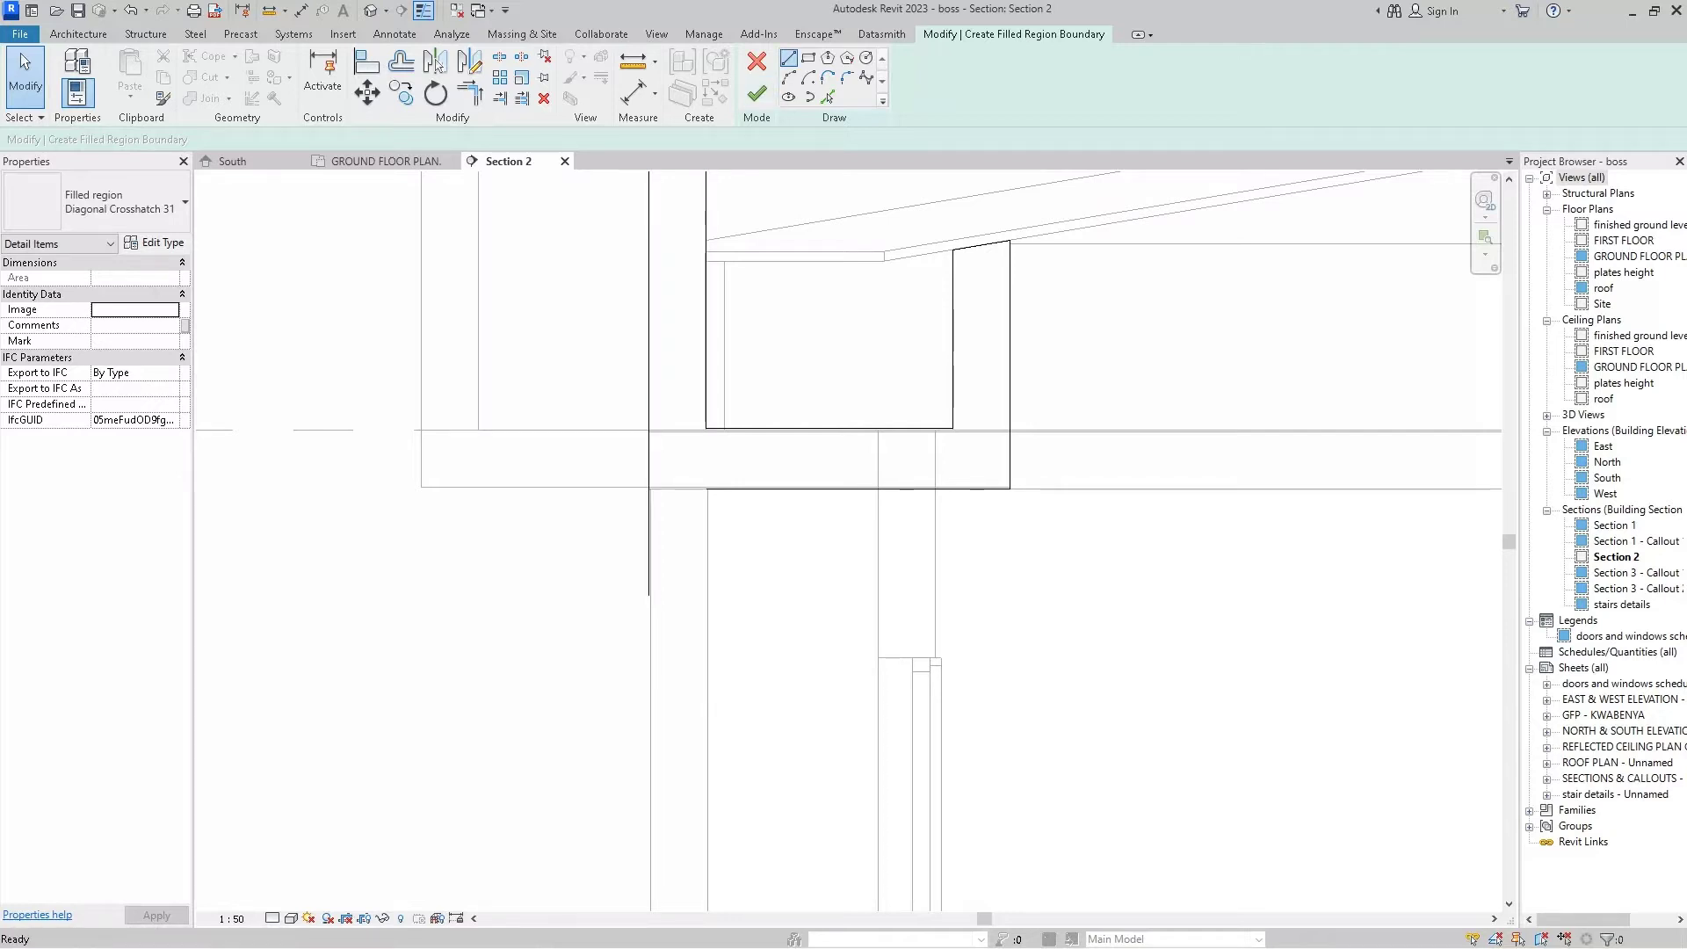
# - Add a vertical boundary segment down the parapet from the beam corner, then cancel a TR Trim/Extend attempt
pyautogui.click(788, 58)
pyautogui.click(705, 488)
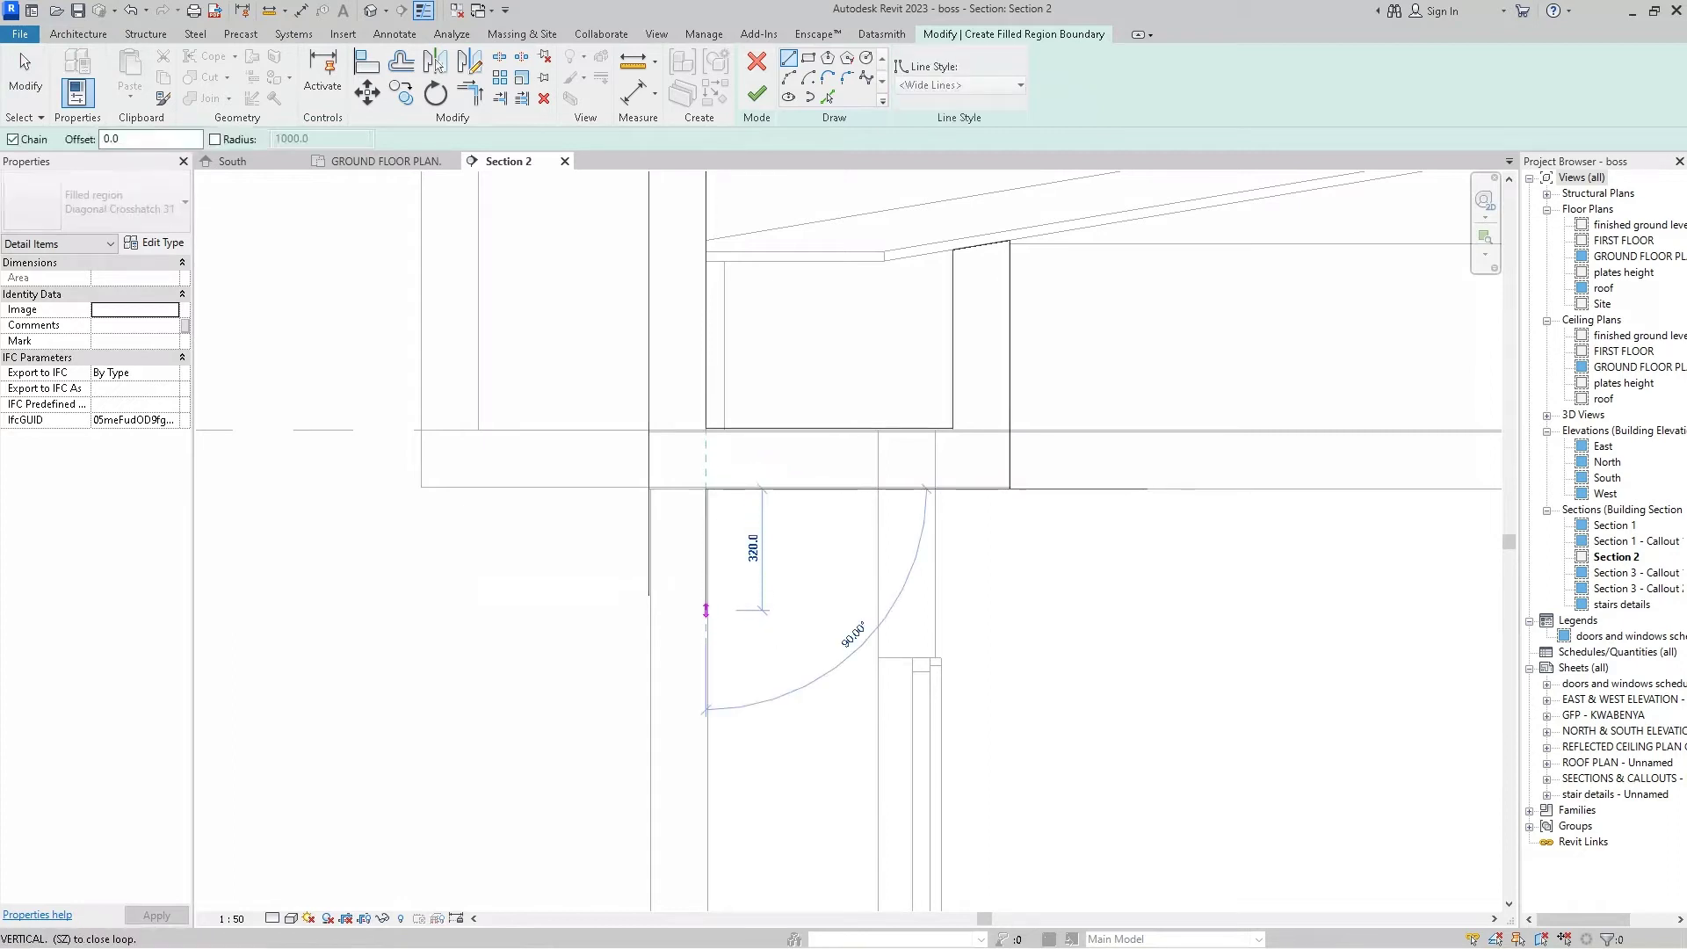
pyautogui.click(705, 602)
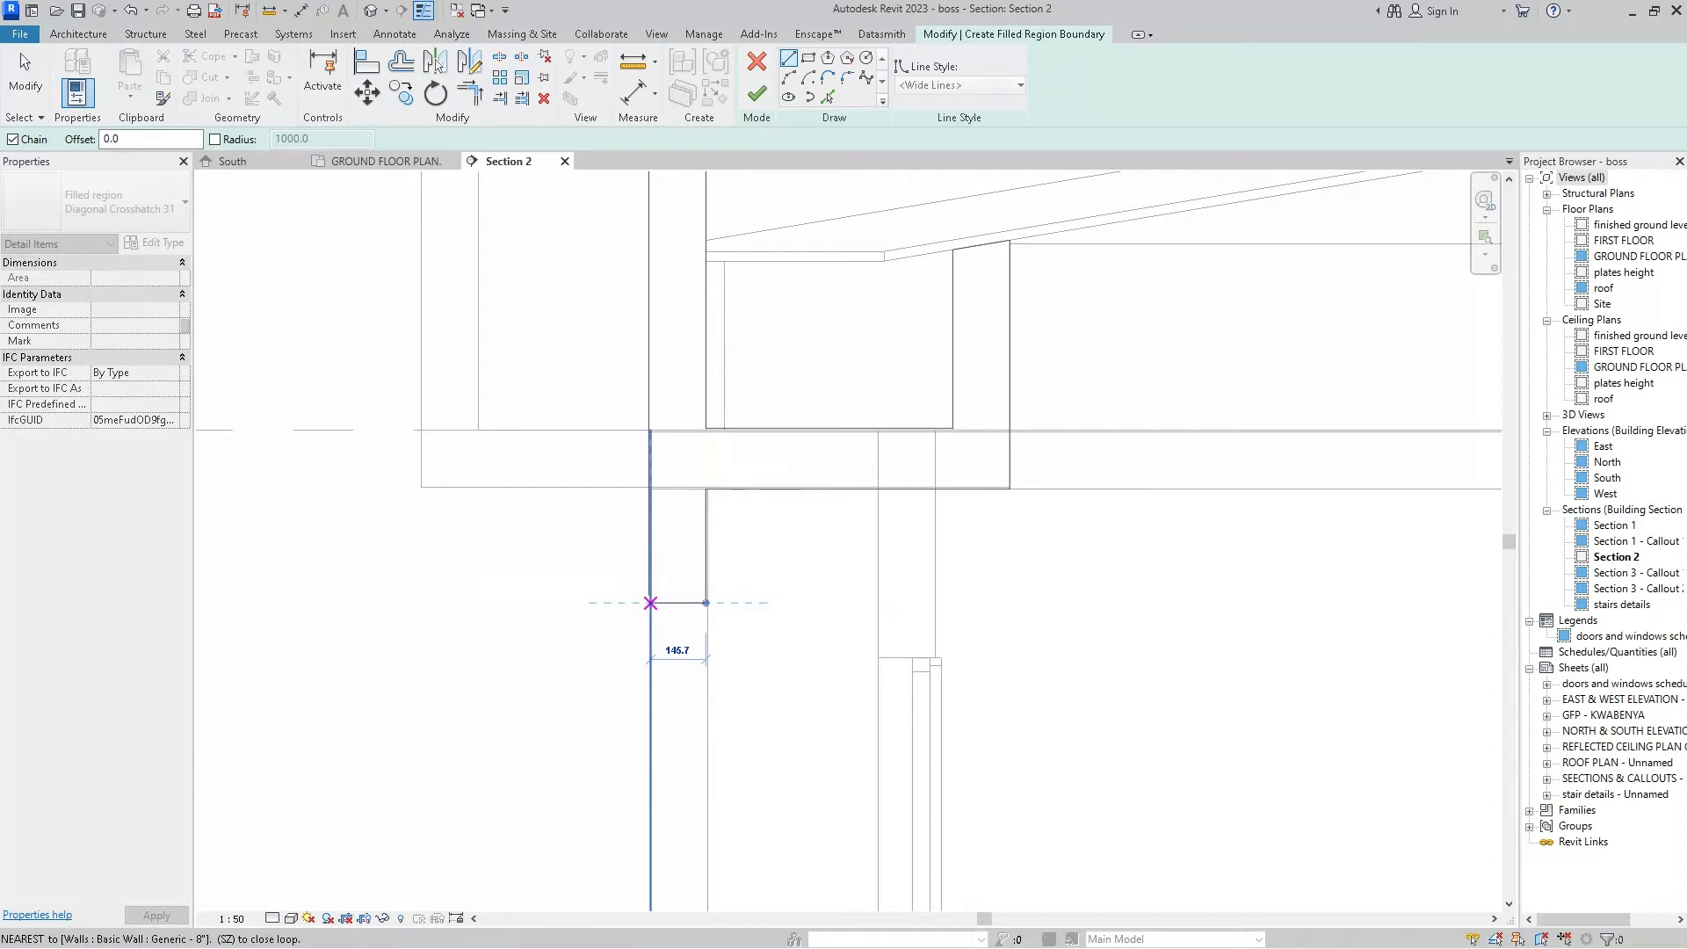
pyautogui.press('t')
pyautogui.press('r')
pyautogui.scroll(2, 674, 639)
pyautogui.scroll(2, 673, 606)
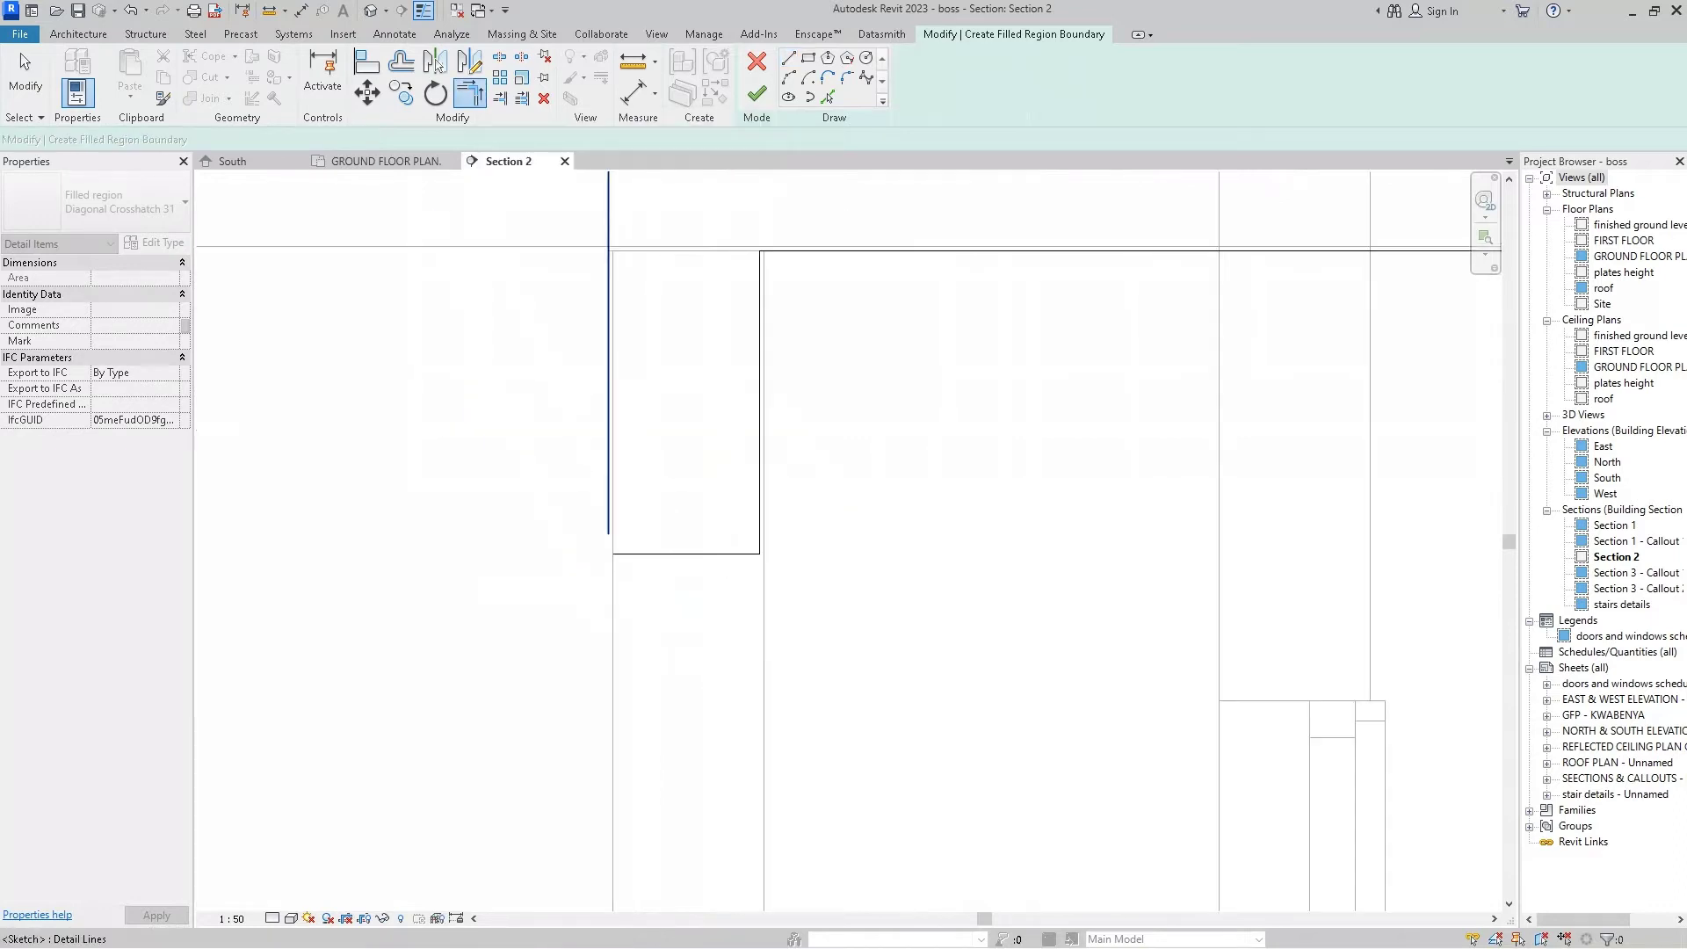
pyautogui.rightClick(654, 346)
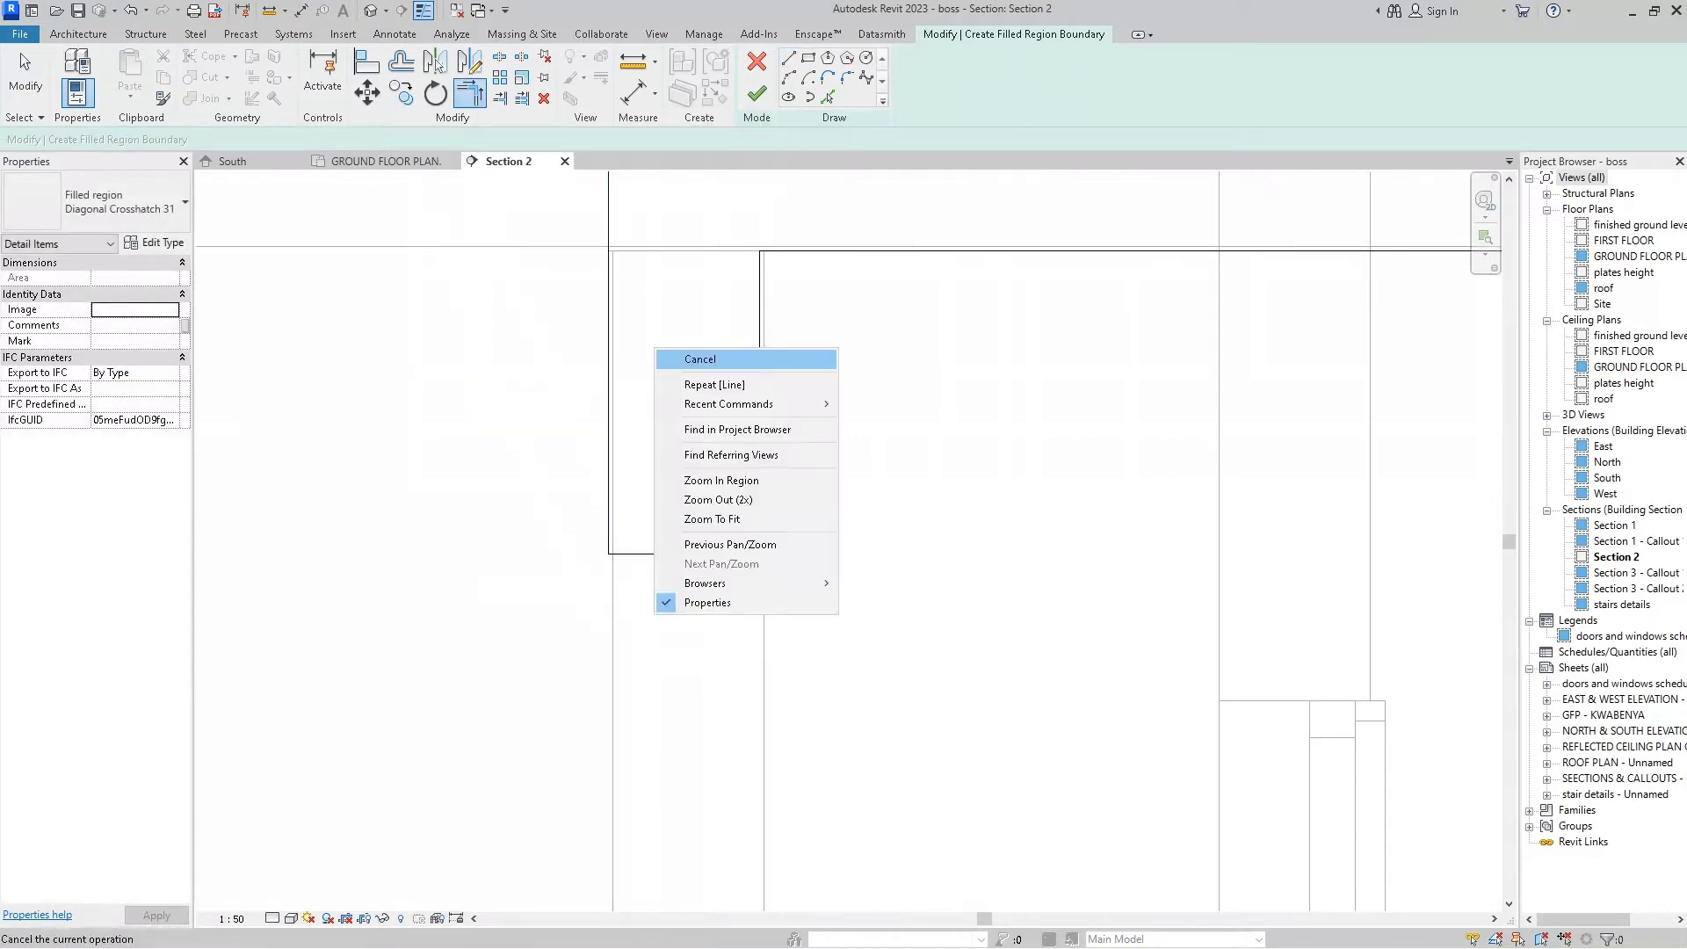
pyautogui.click(694, 355)
# - Open the filled region's Type Properties
pyautogui.scroll(-2, 685, 395)
pyautogui.scroll(-2, 686, 395)
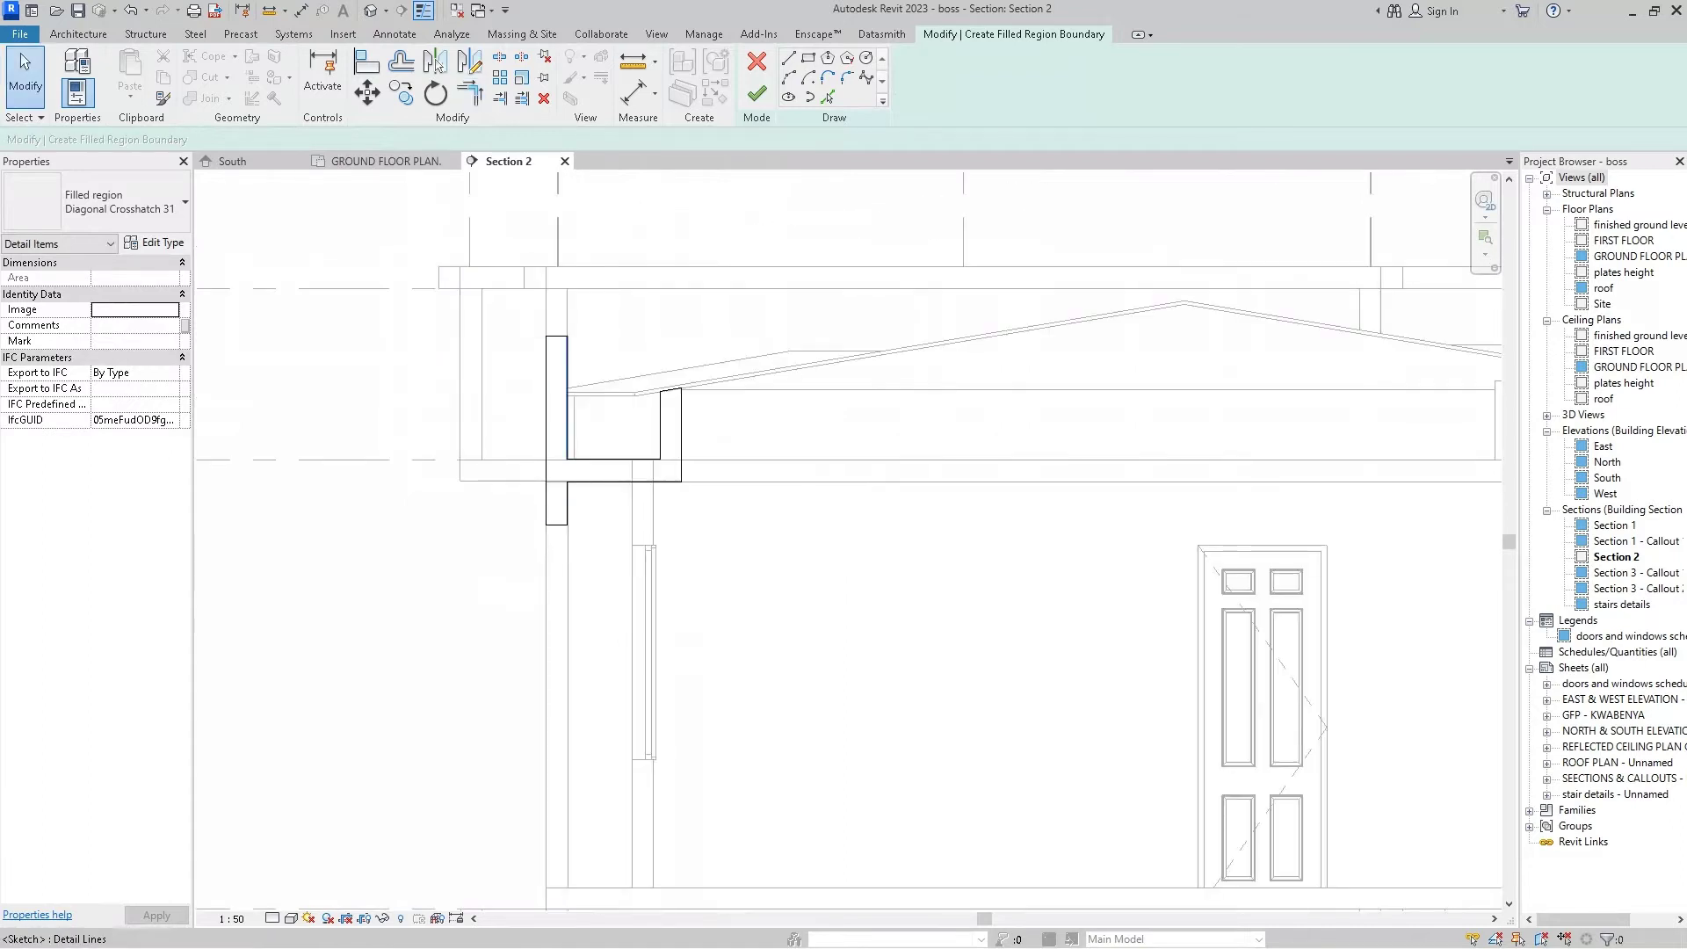
pyautogui.scroll(2, 685, 396)
pyautogui.scroll(1, 685, 395)
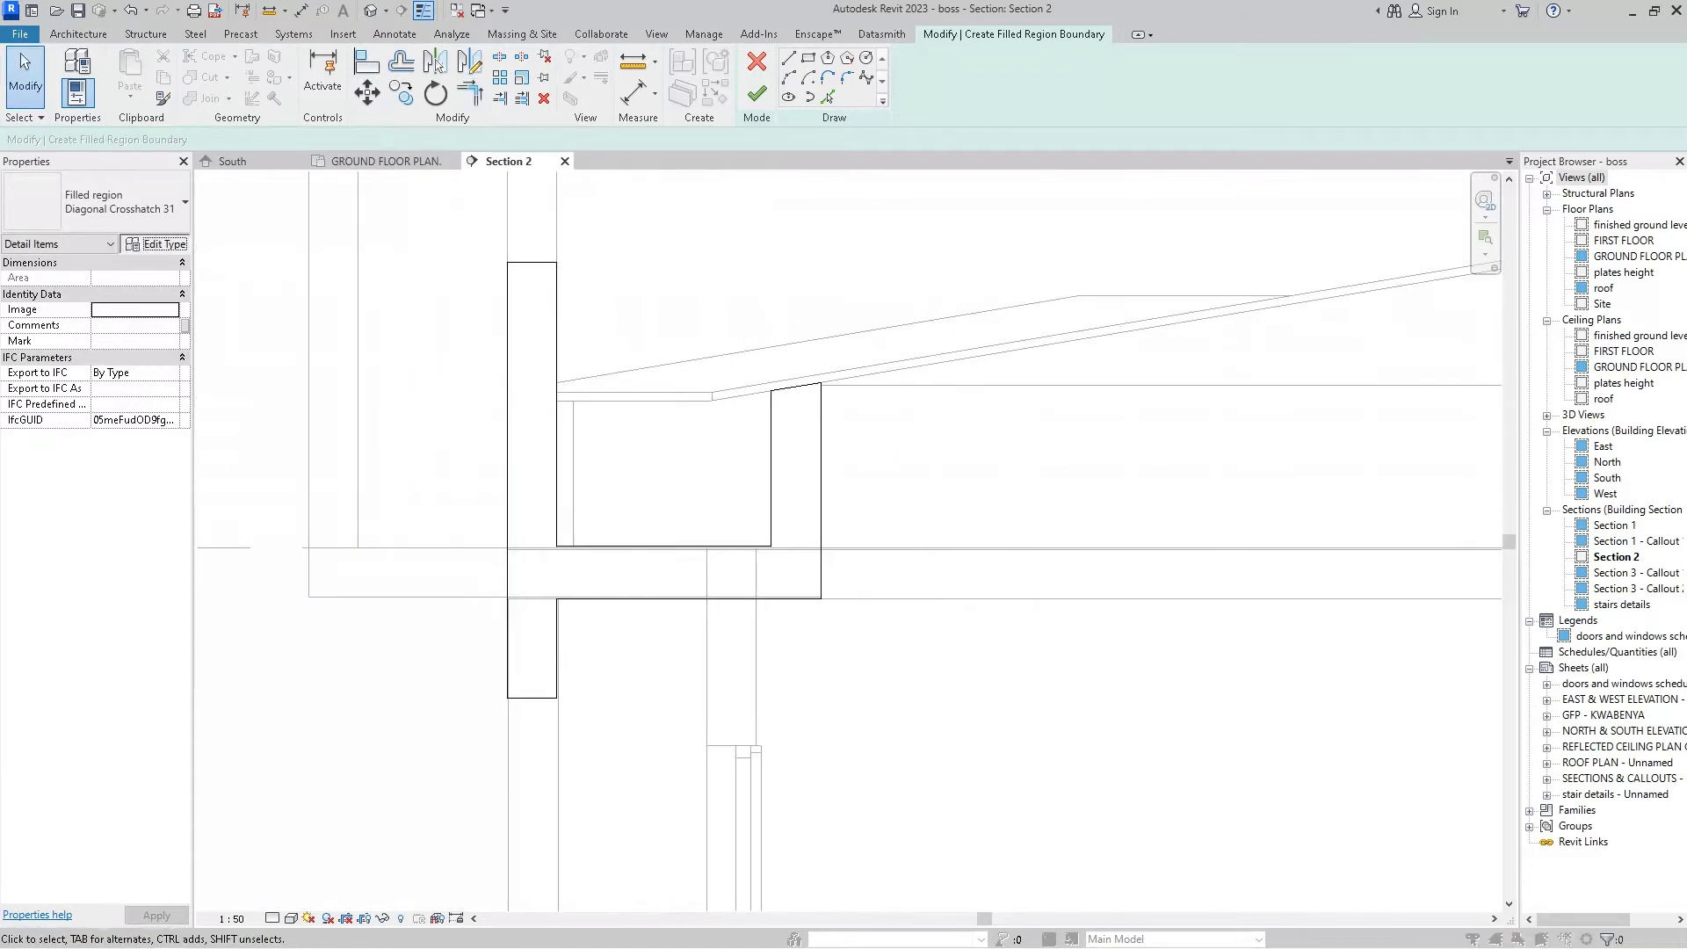
pyautogui.click(156, 243)
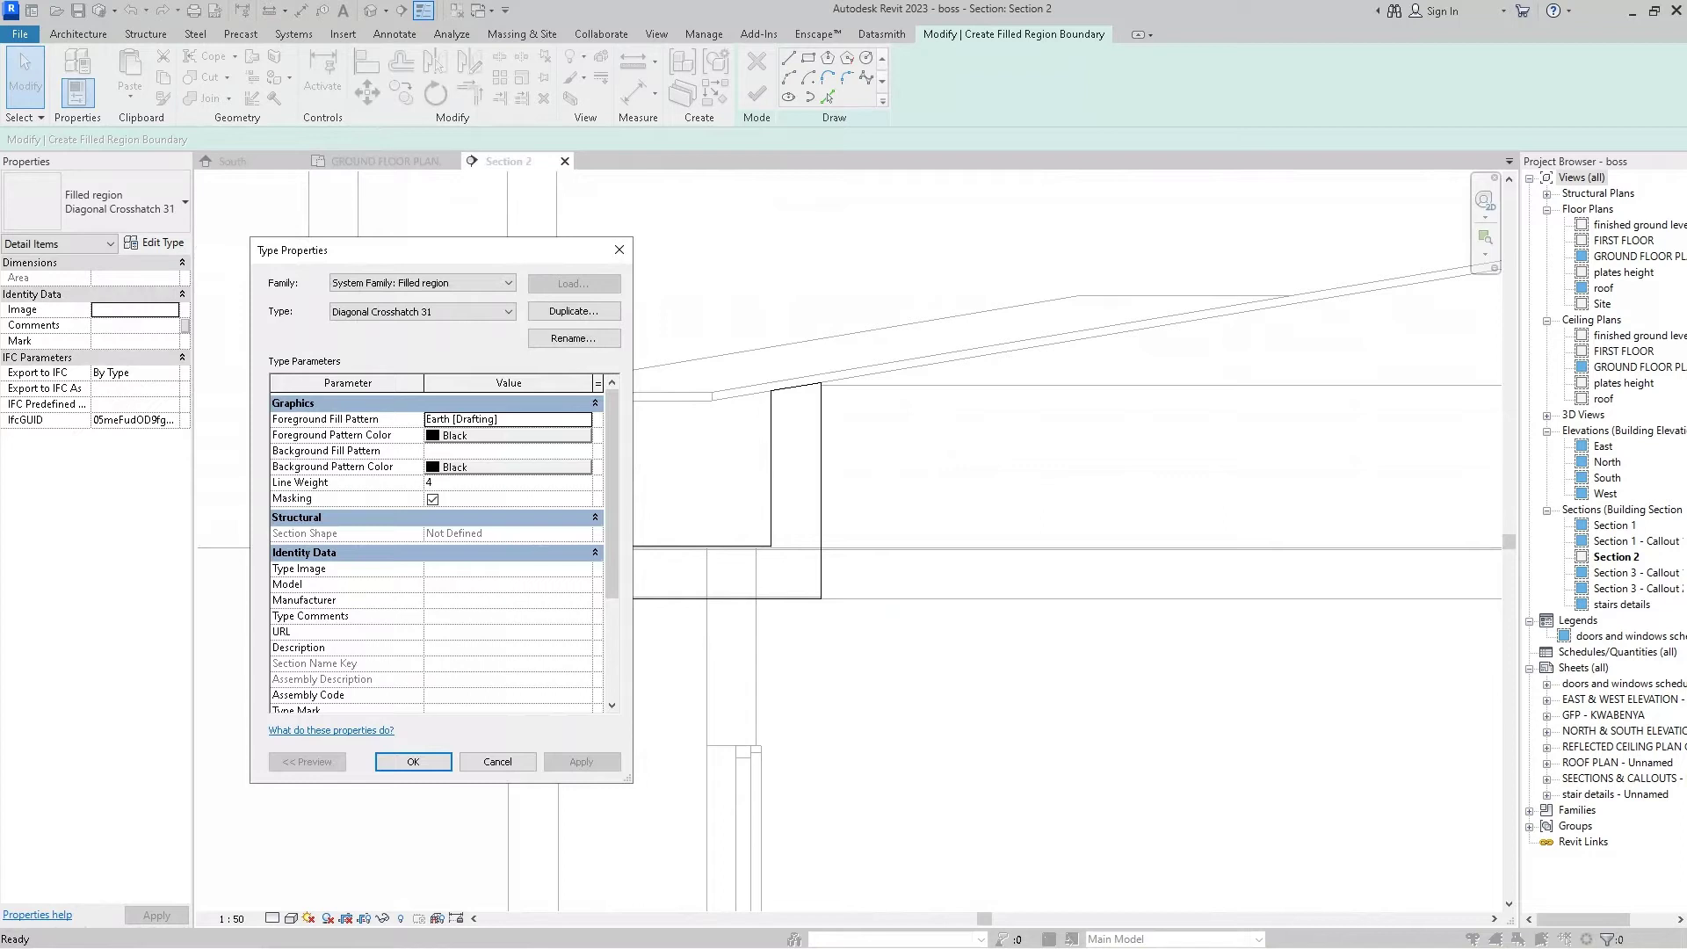
# - Choose the existing Diagonal Crosshatch 30 type instead of duplicating, and finish the eave region sketch
pyautogui.click(573, 311)
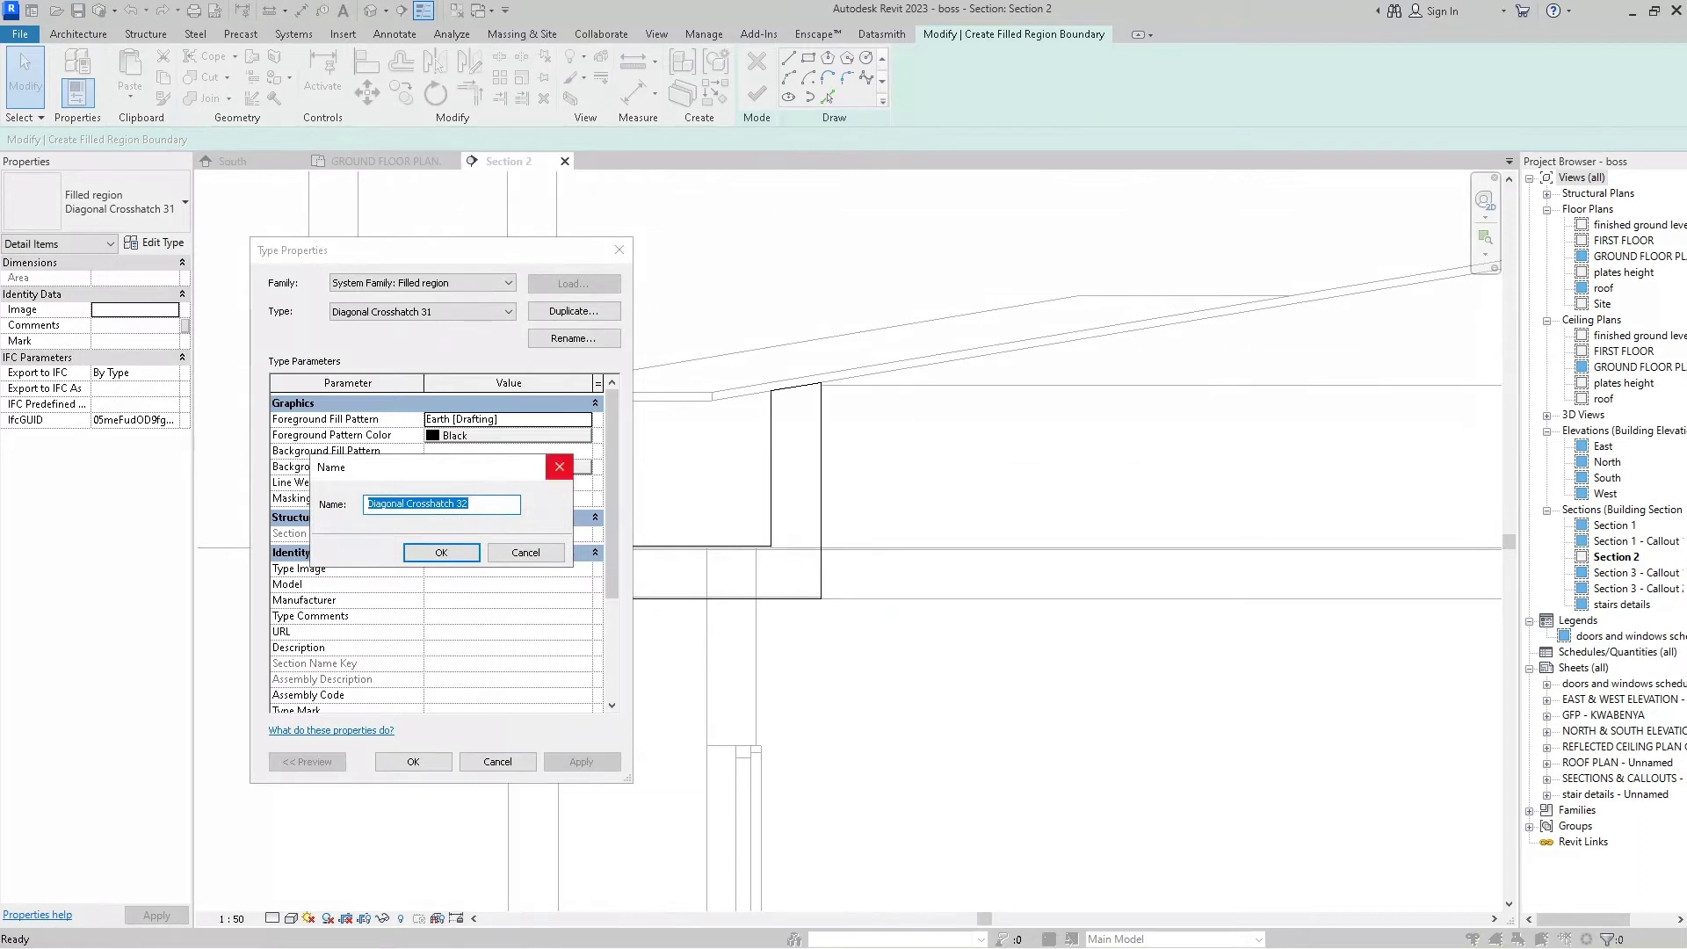
pyautogui.click(525, 551)
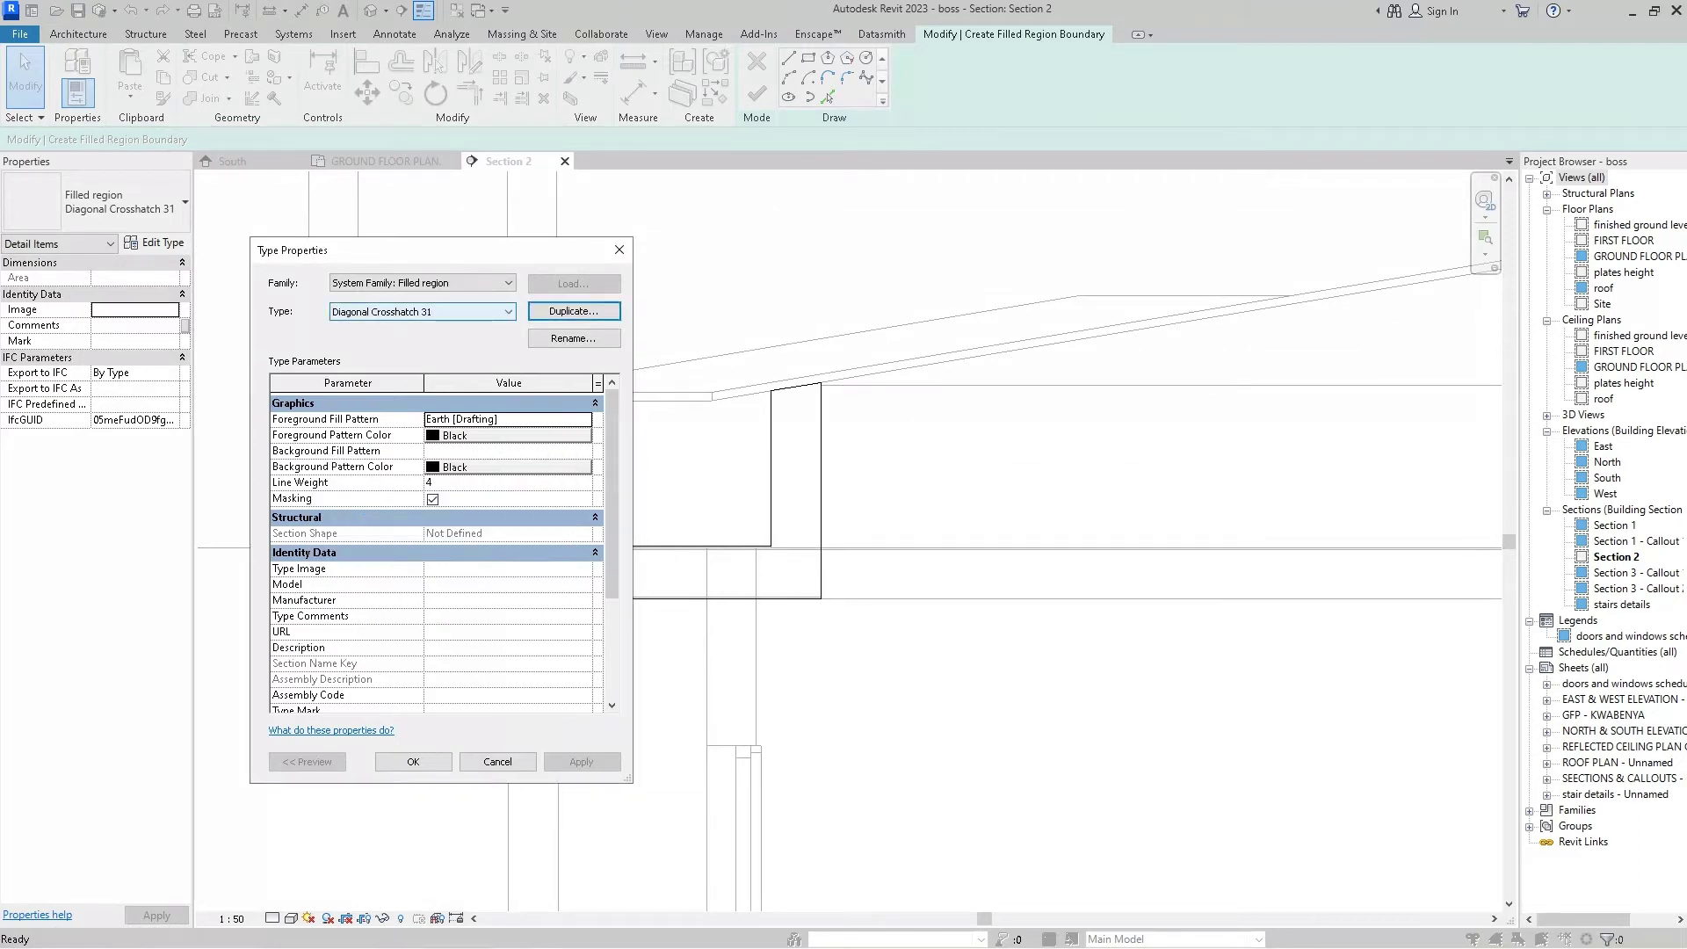
pyautogui.click(457, 312)
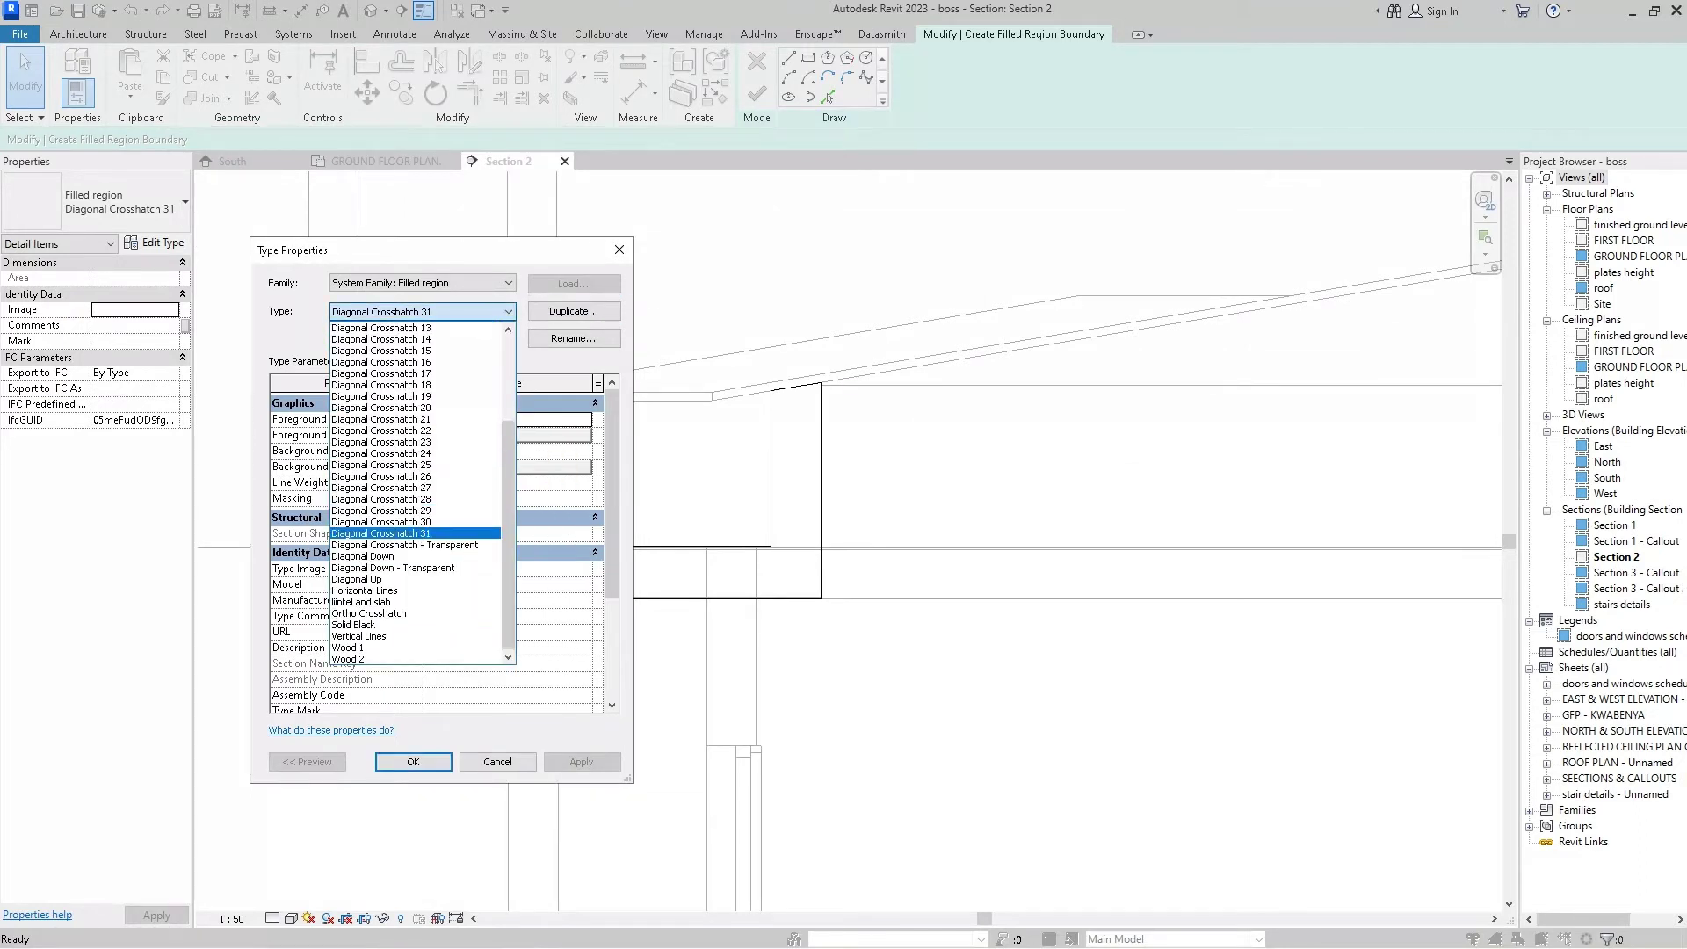
pyautogui.press('Up')
pyautogui.press('Return')
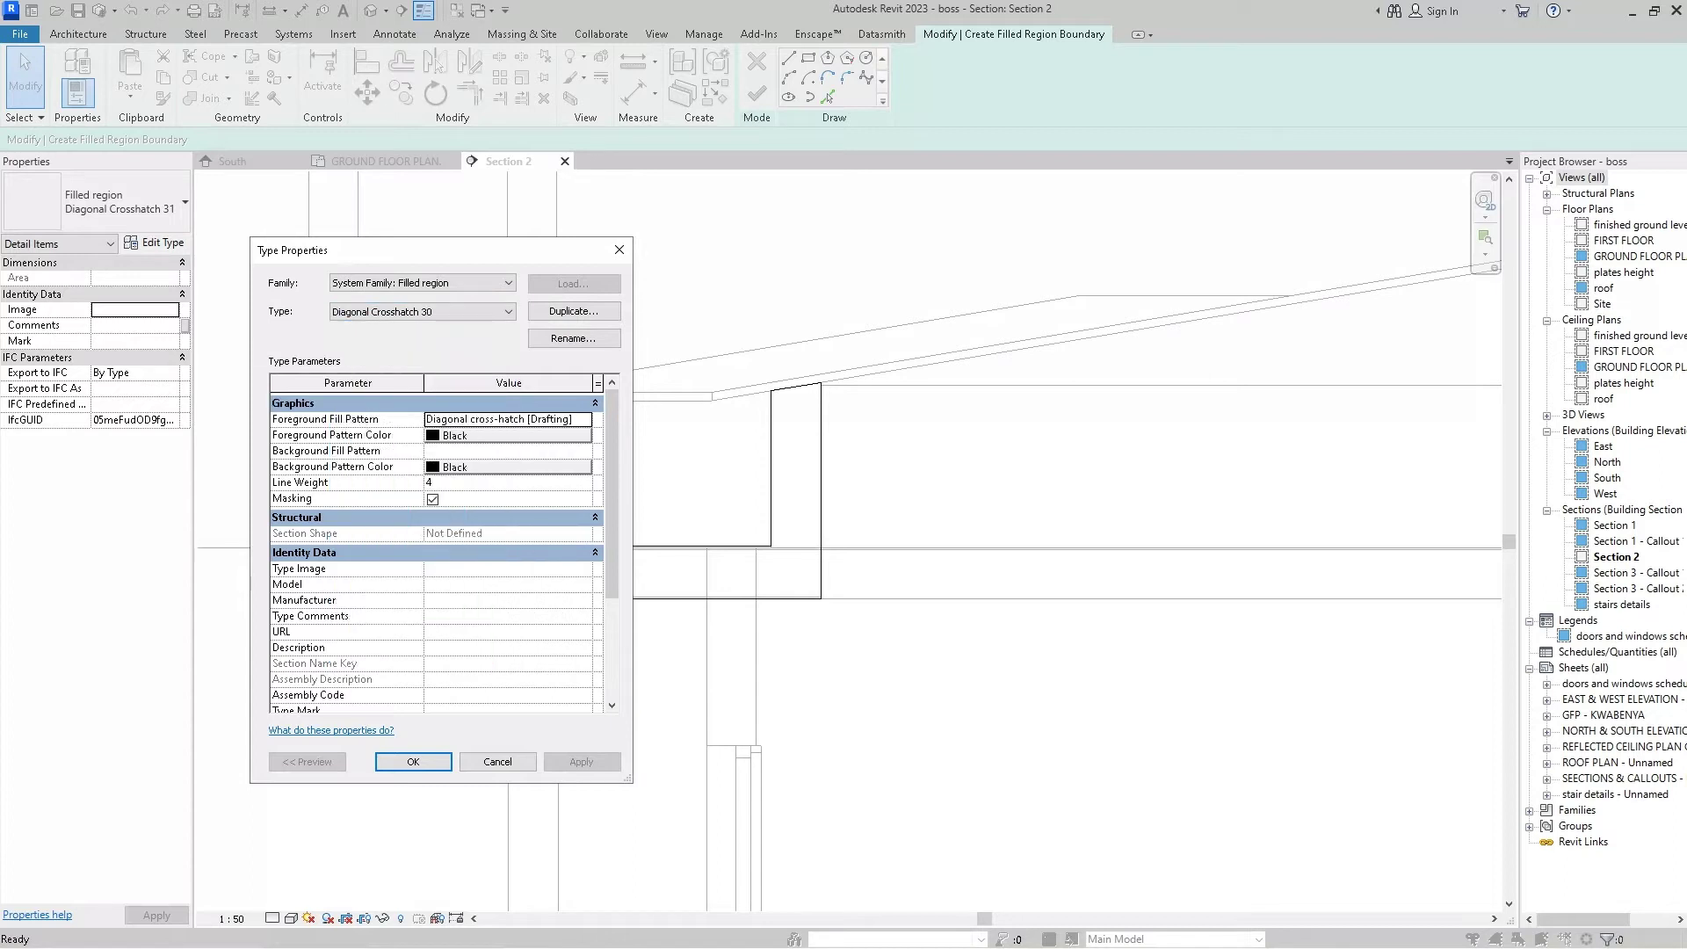
pyautogui.click(413, 761)
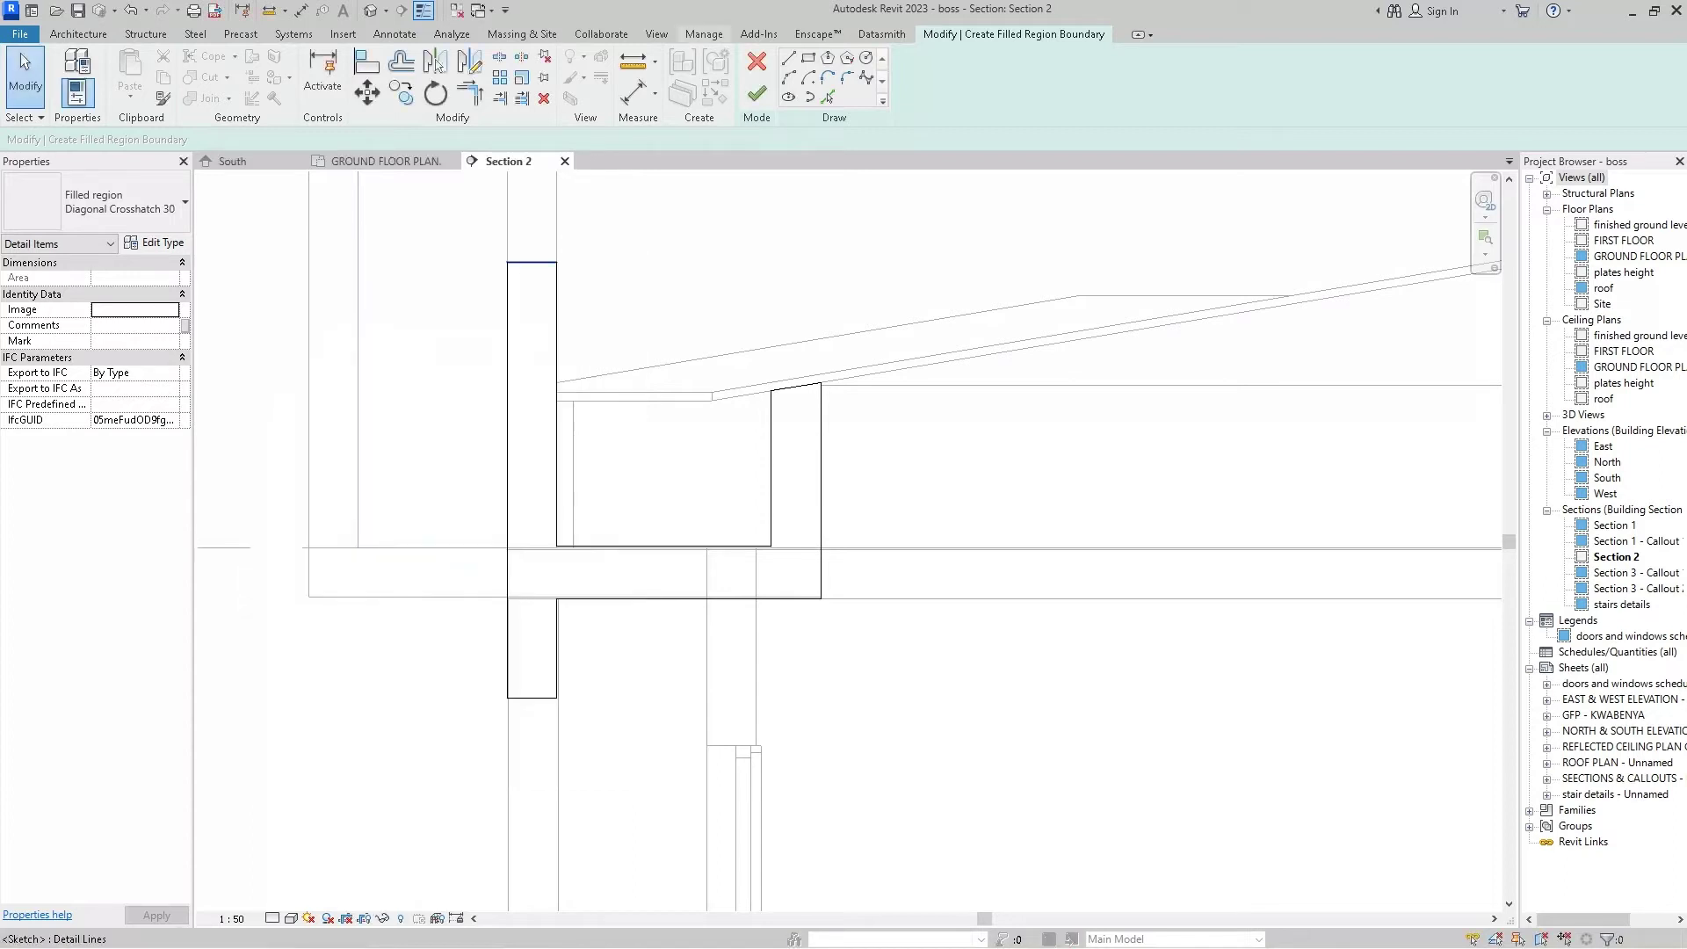
pyautogui.click(757, 93)
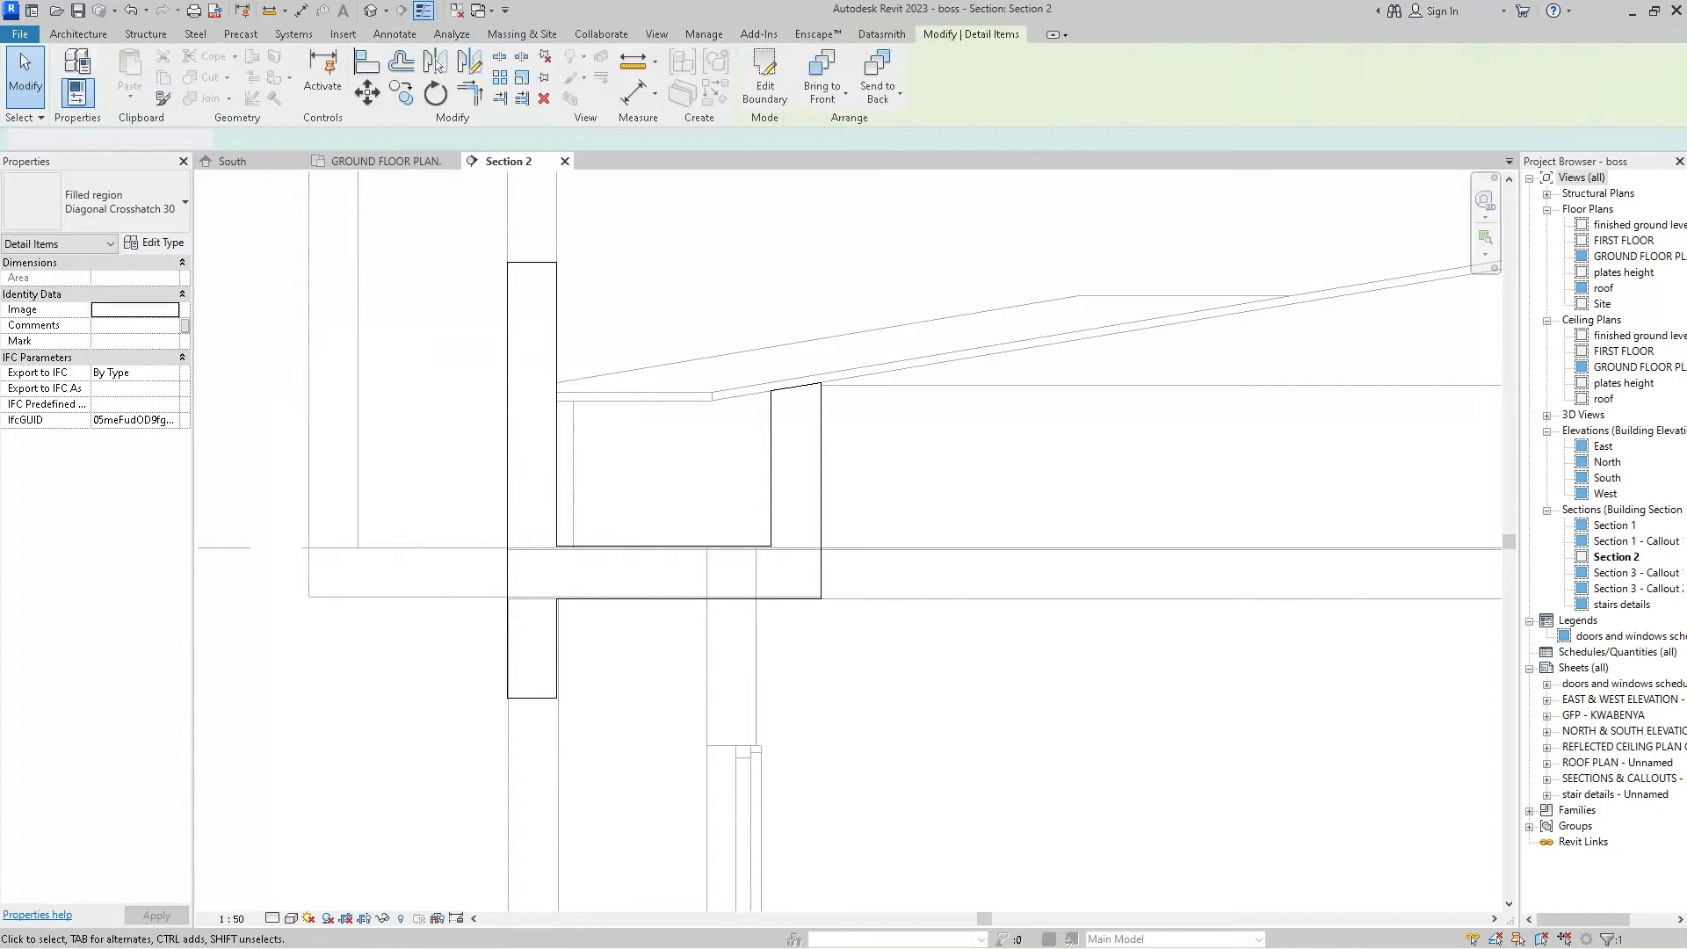
# - Select the finished left eave region and switch its type to Diagonal Crosshatch 29 (Concrete pattern)
pyautogui.press('Escape')
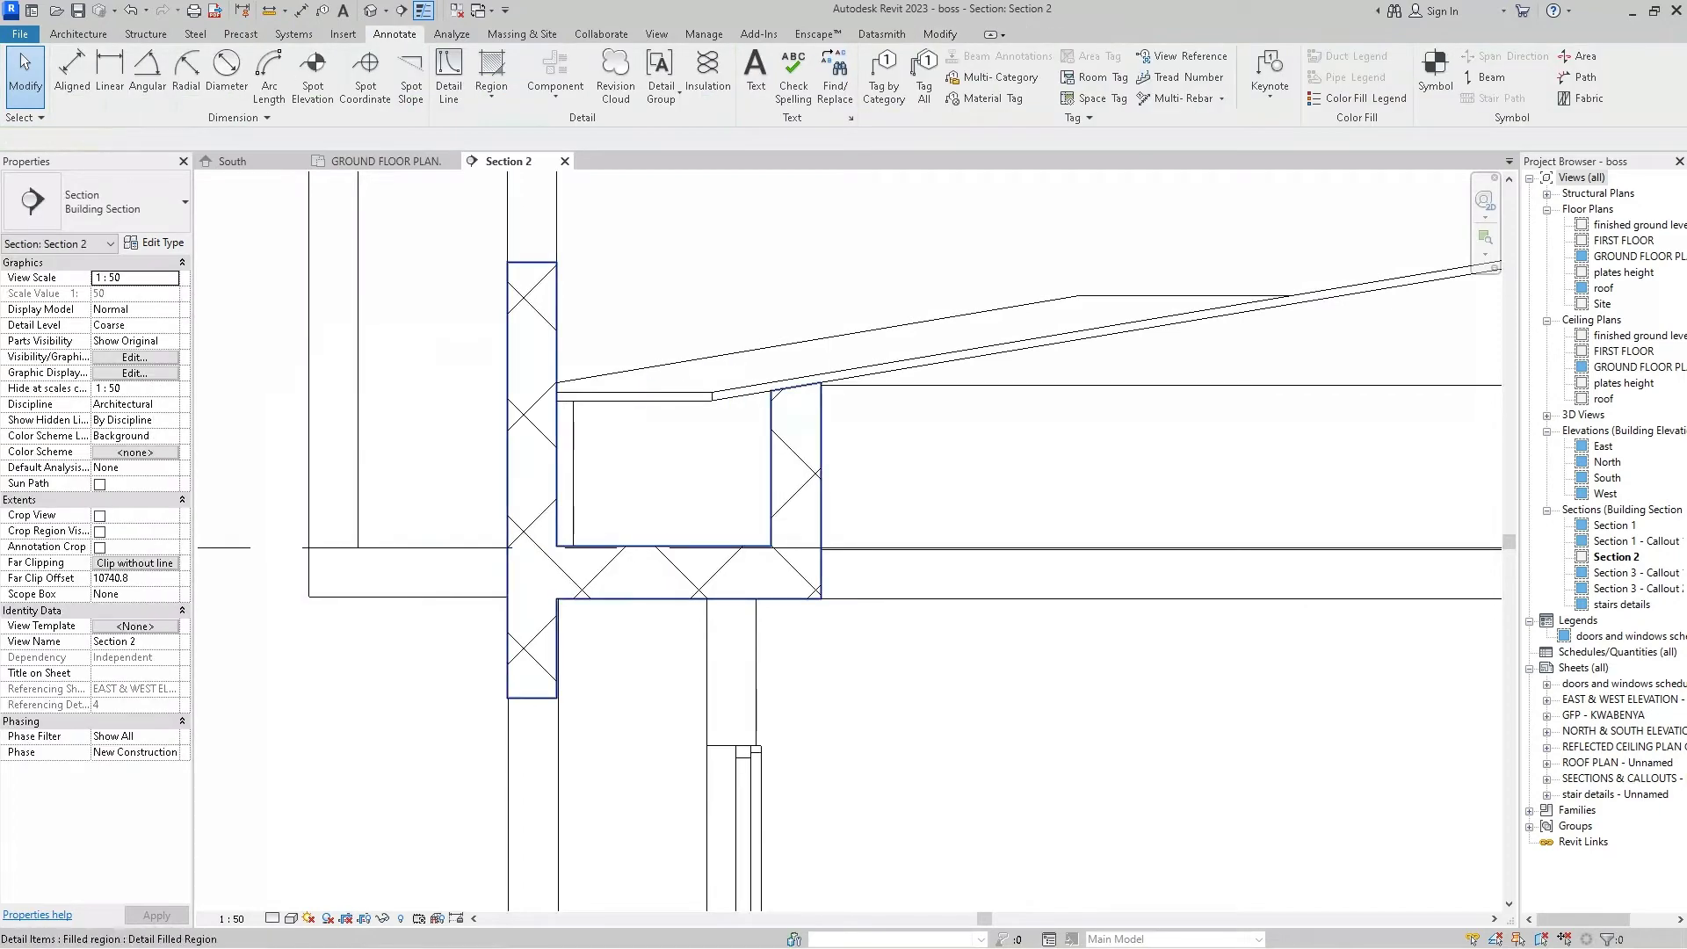
pyautogui.click(507, 474)
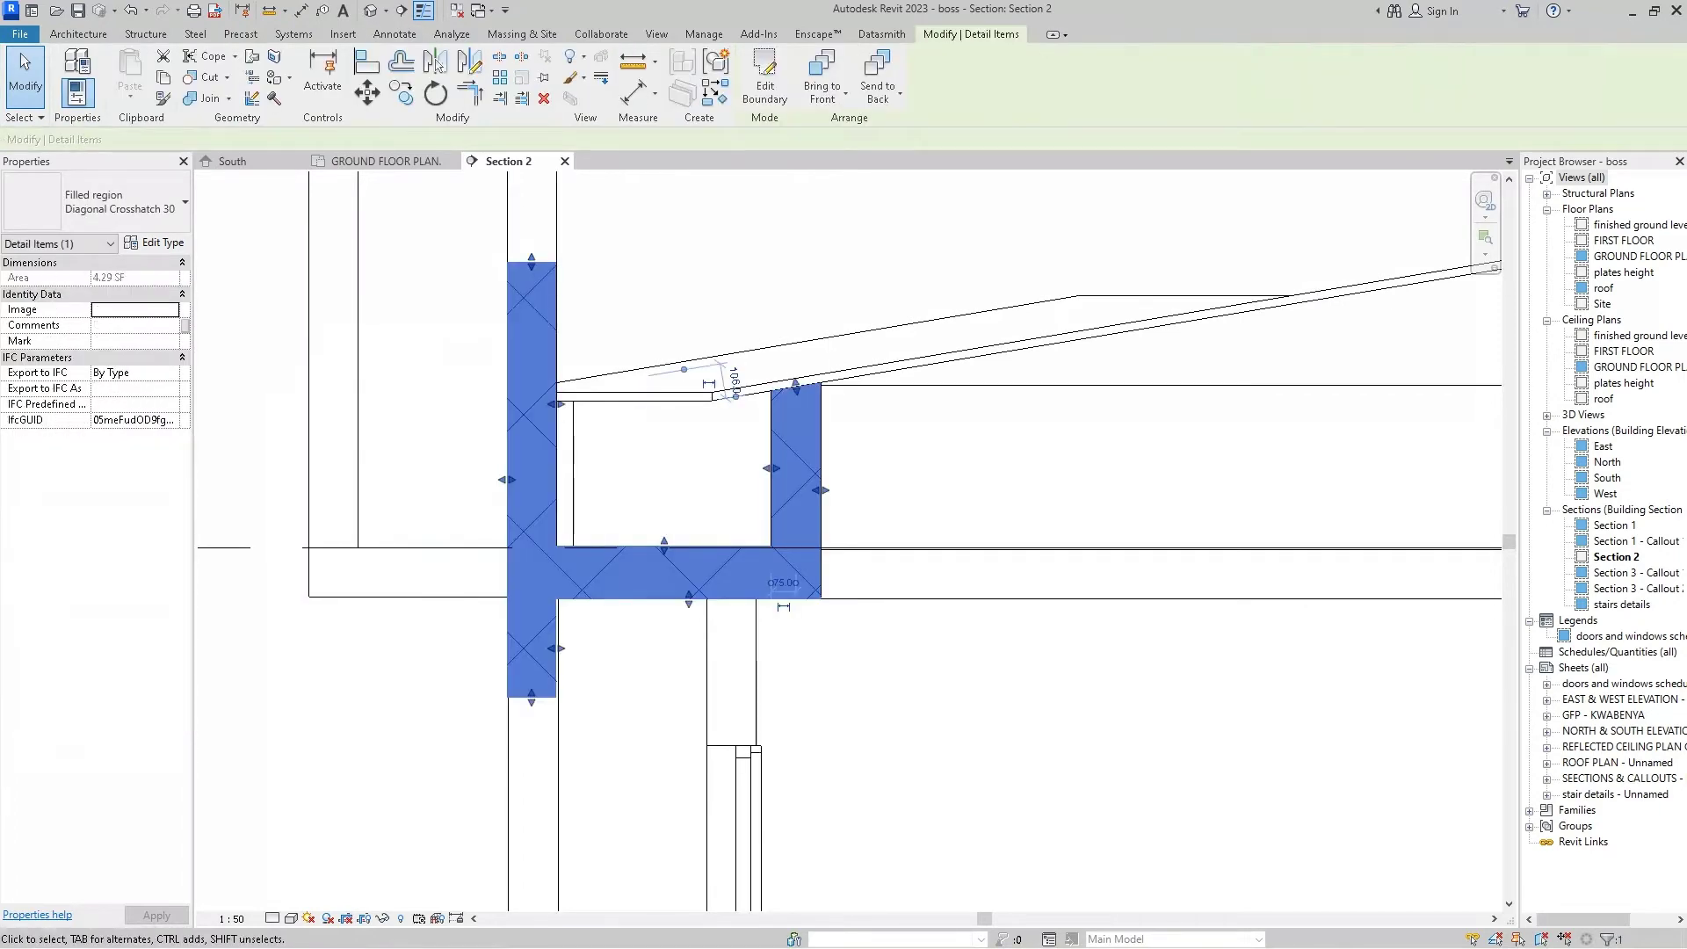
pyautogui.click(154, 244)
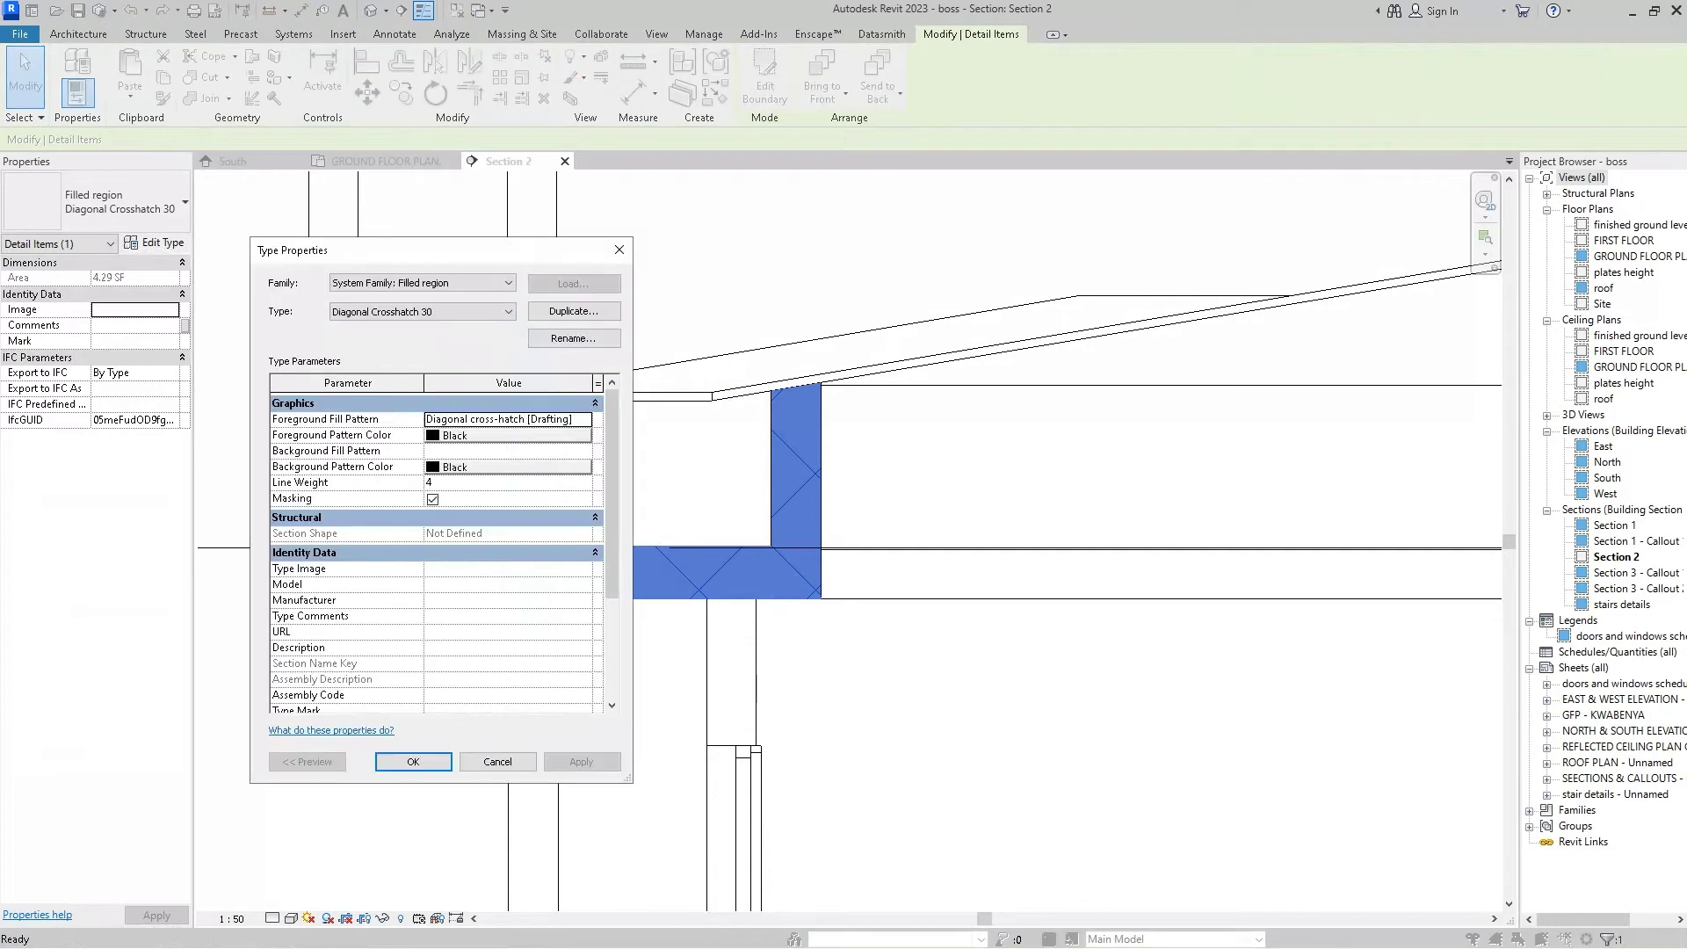
pyautogui.click(508, 311)
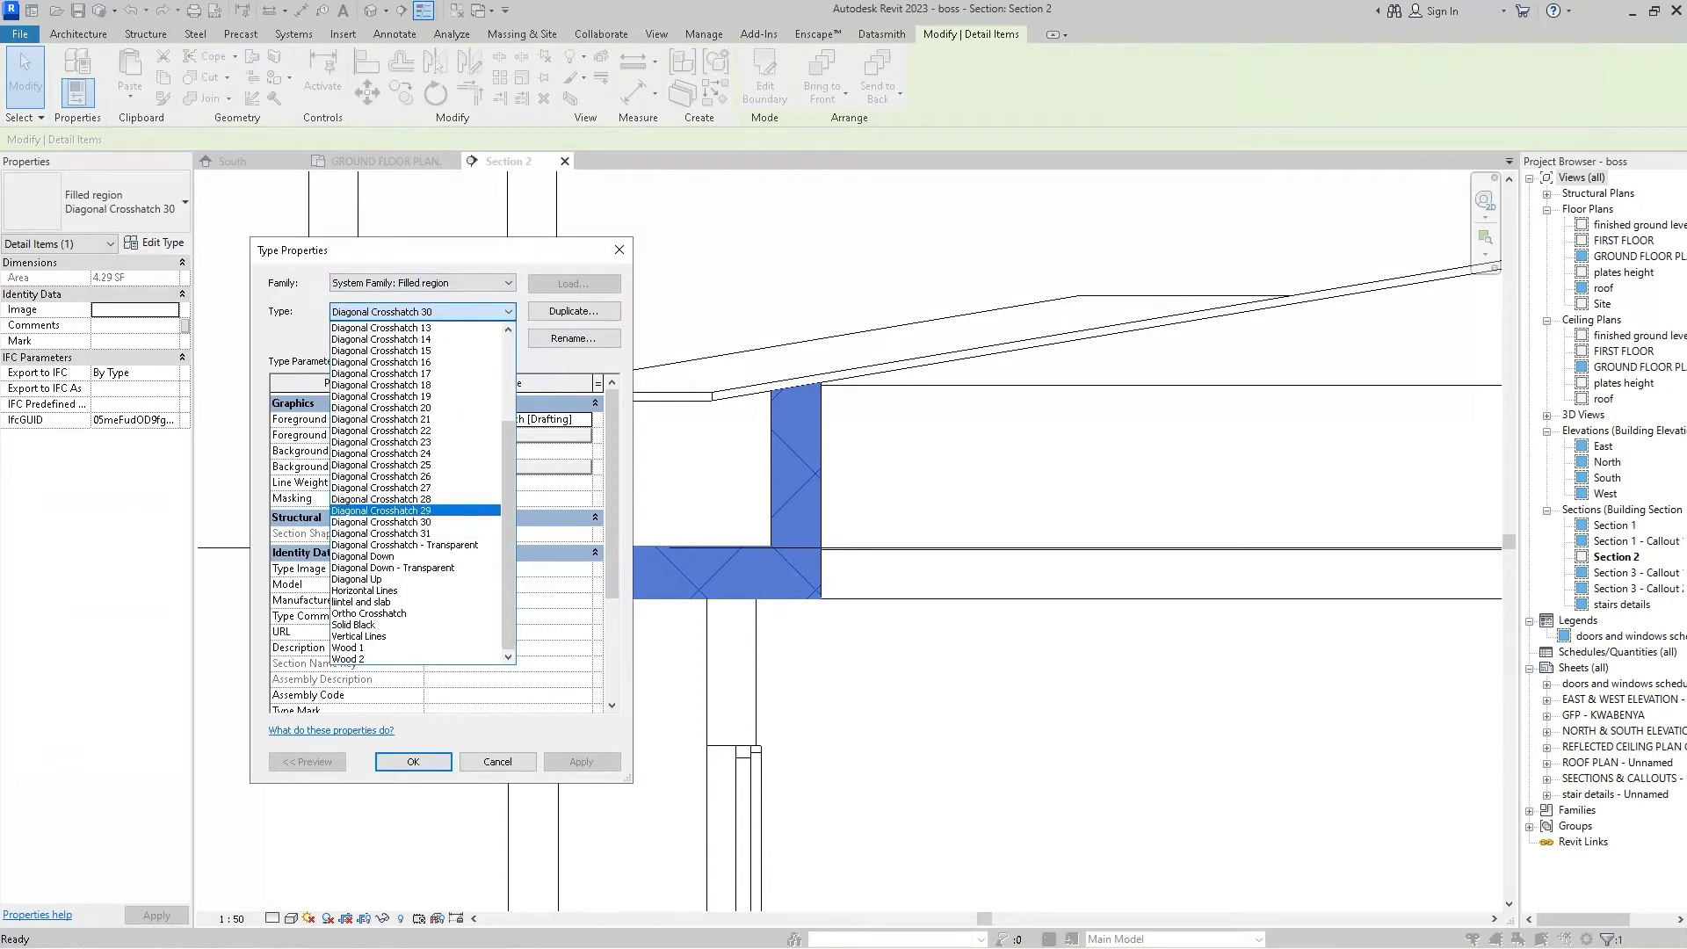
pyautogui.click(382, 510)
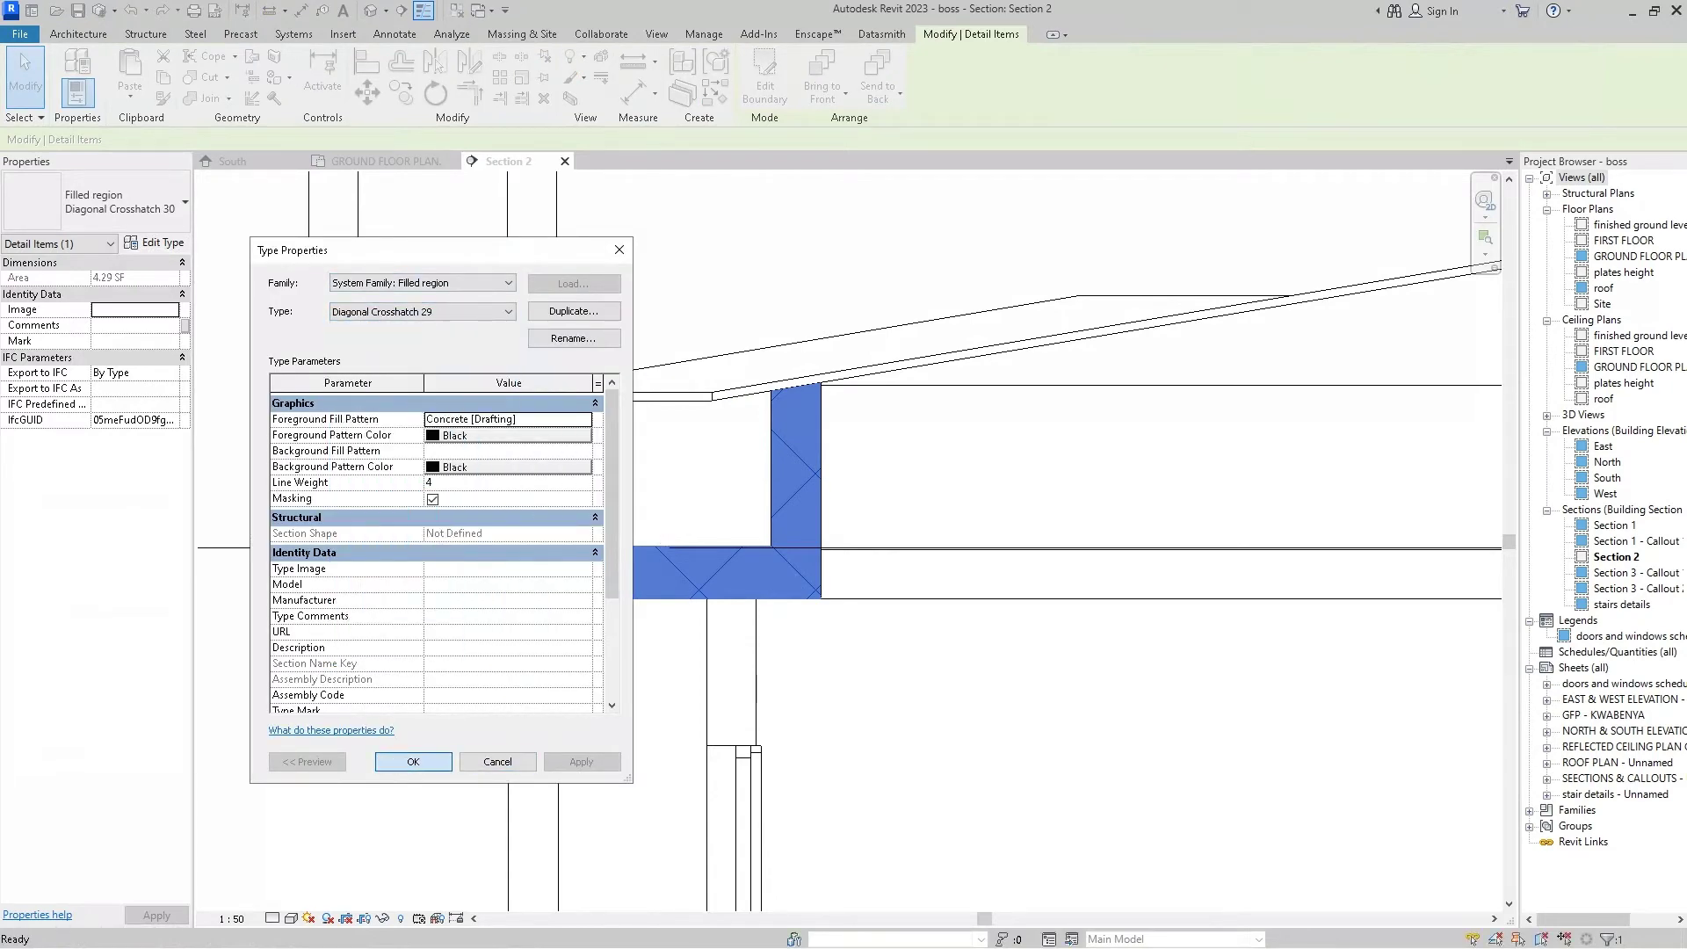
pyautogui.press('Return')
# - Deselect the concrete region, zoom out, and zoom into the opposite roof eave
pyautogui.press('Escape')
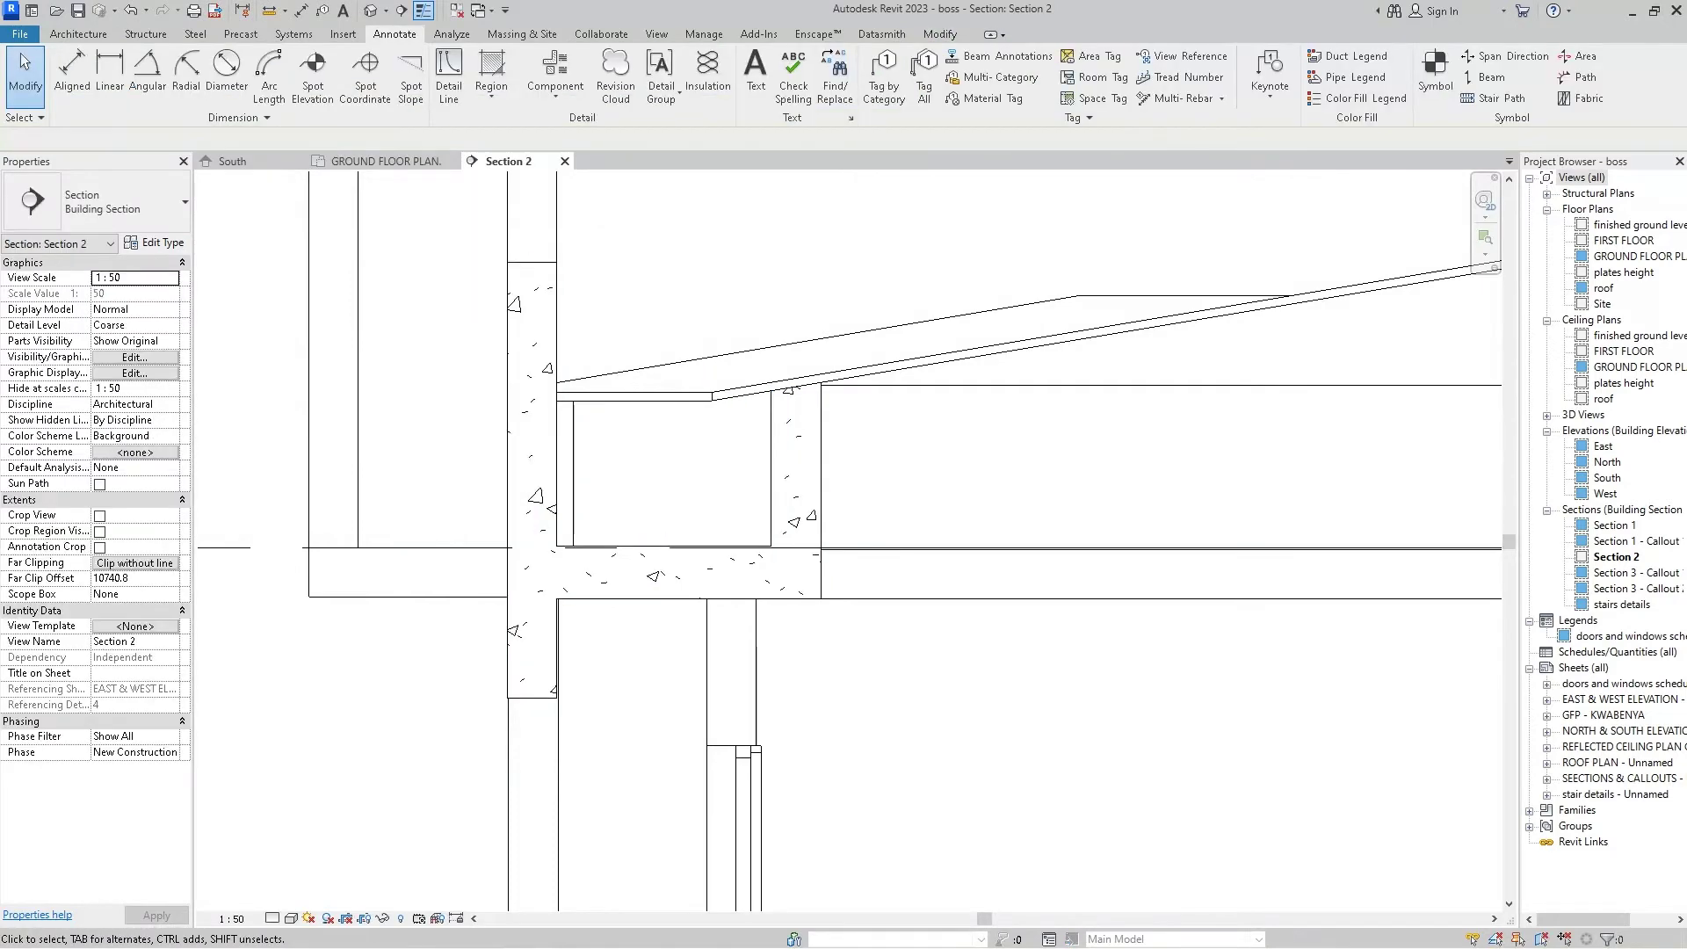
pyautogui.scroll(-1, 395, 426)
pyautogui.scroll(-2, 395, 427)
pyautogui.scroll(-2, 395, 426)
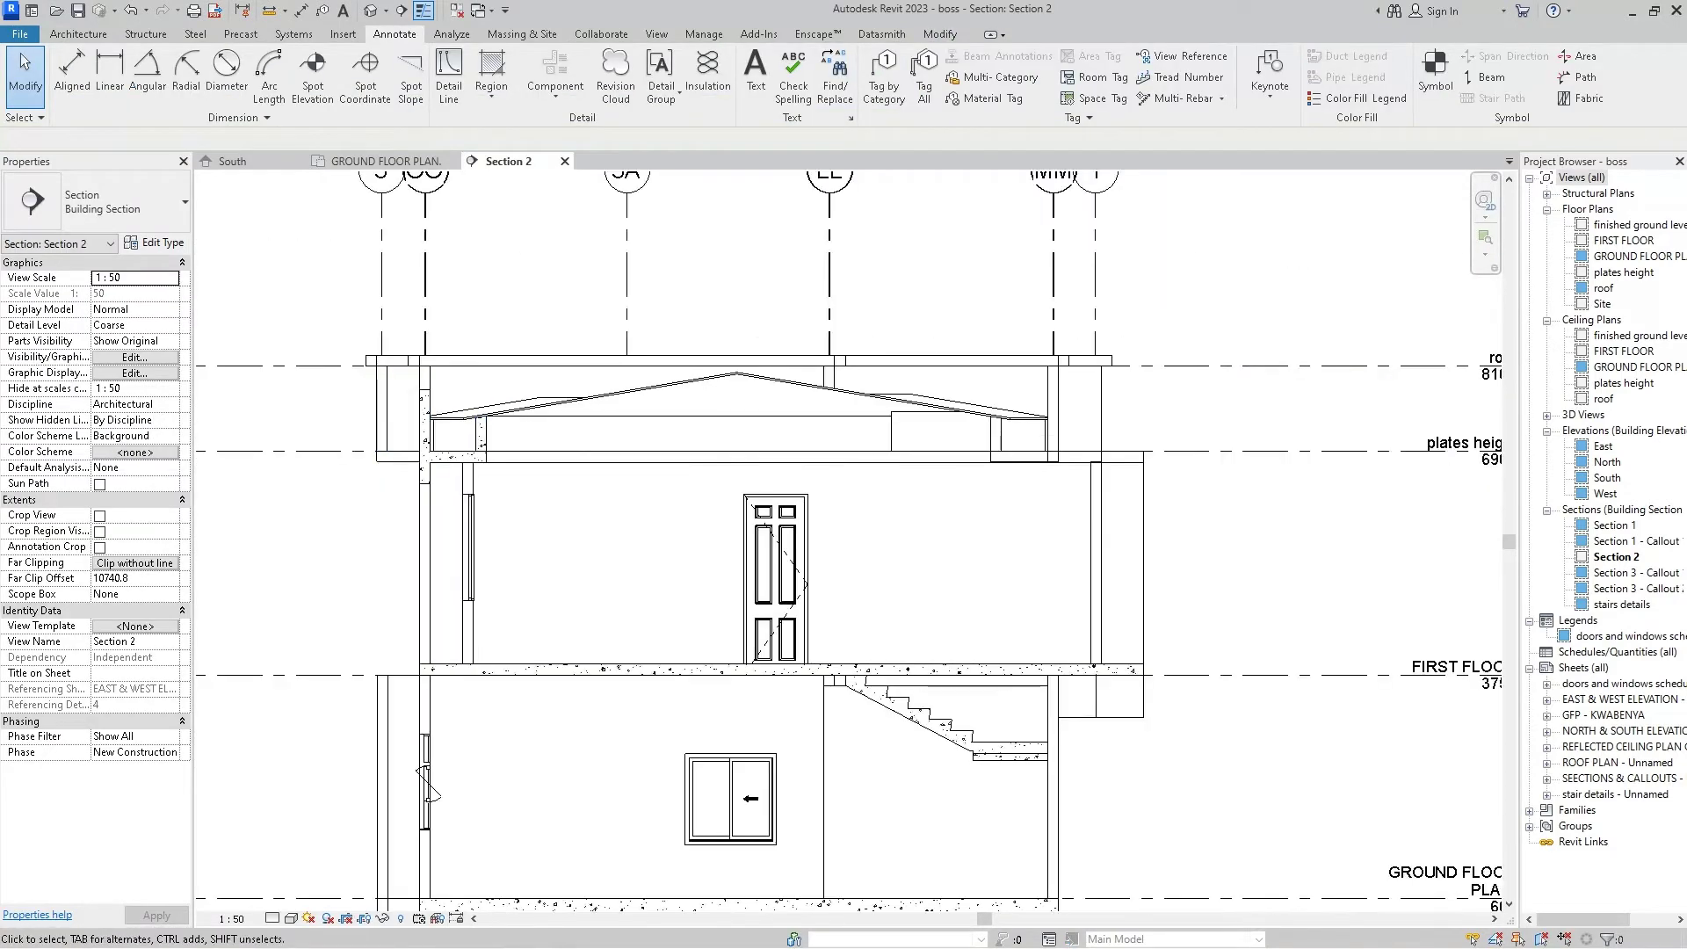
pyautogui.scroll(-2, 440, 421)
pyautogui.scroll(2, 457, 431)
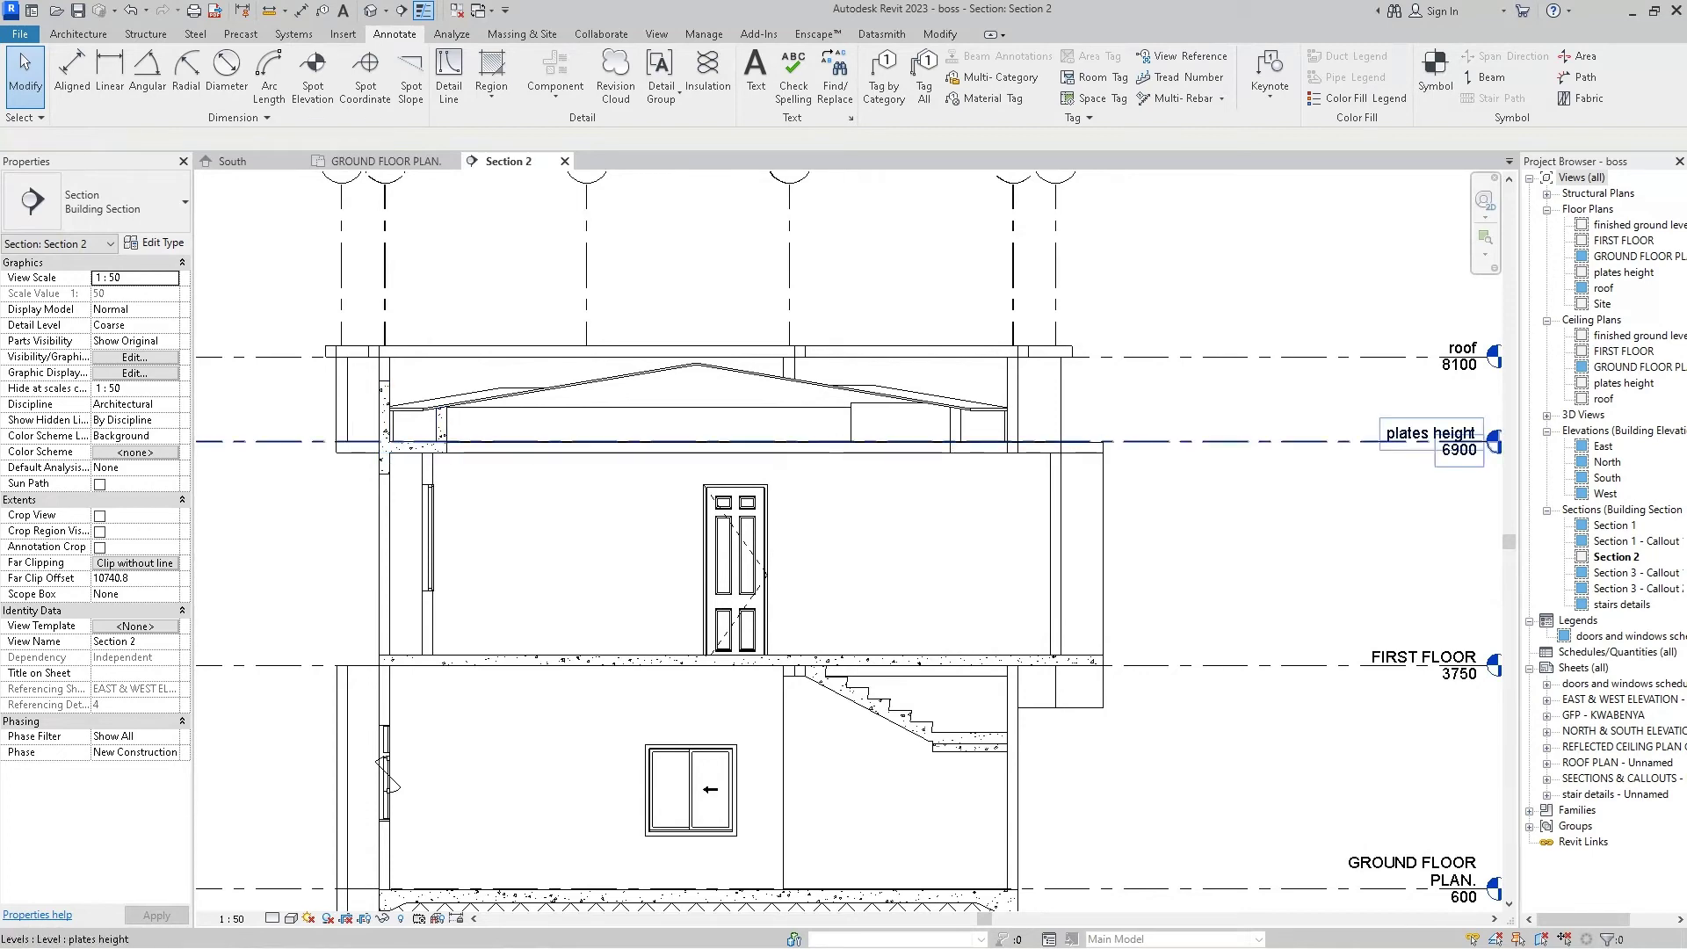
pyautogui.scroll(2, 1084, 439)
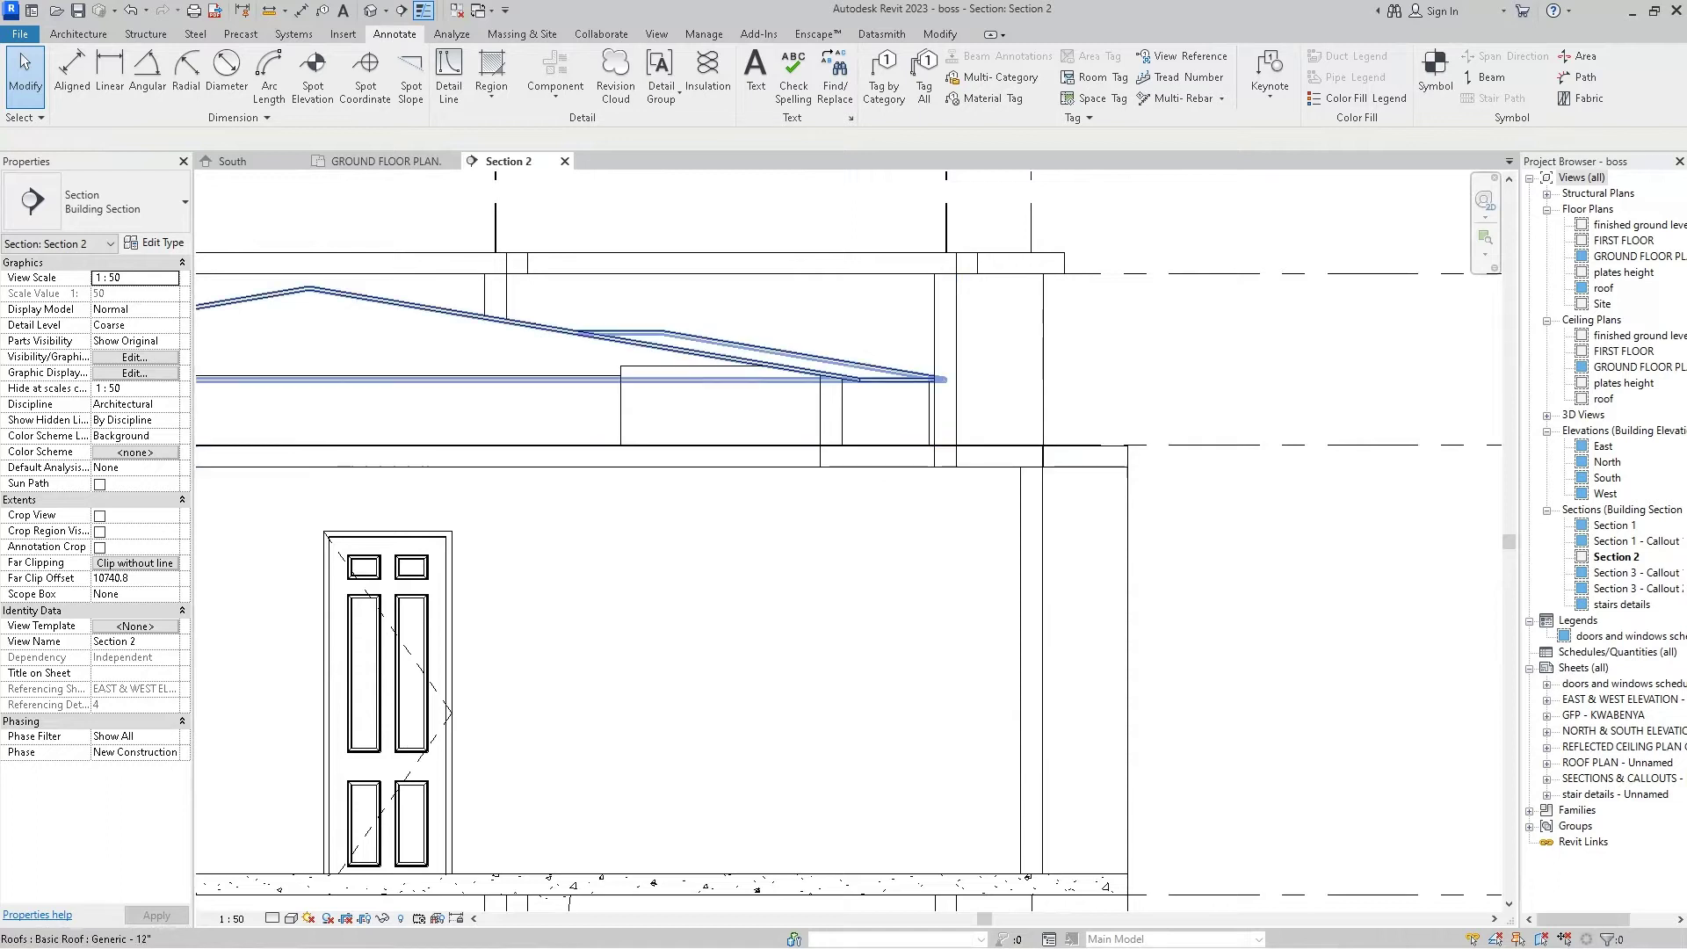
# - Start a new filled region and pick the roof underside and vertical wall edges as boundary
pyautogui.click(491, 75)
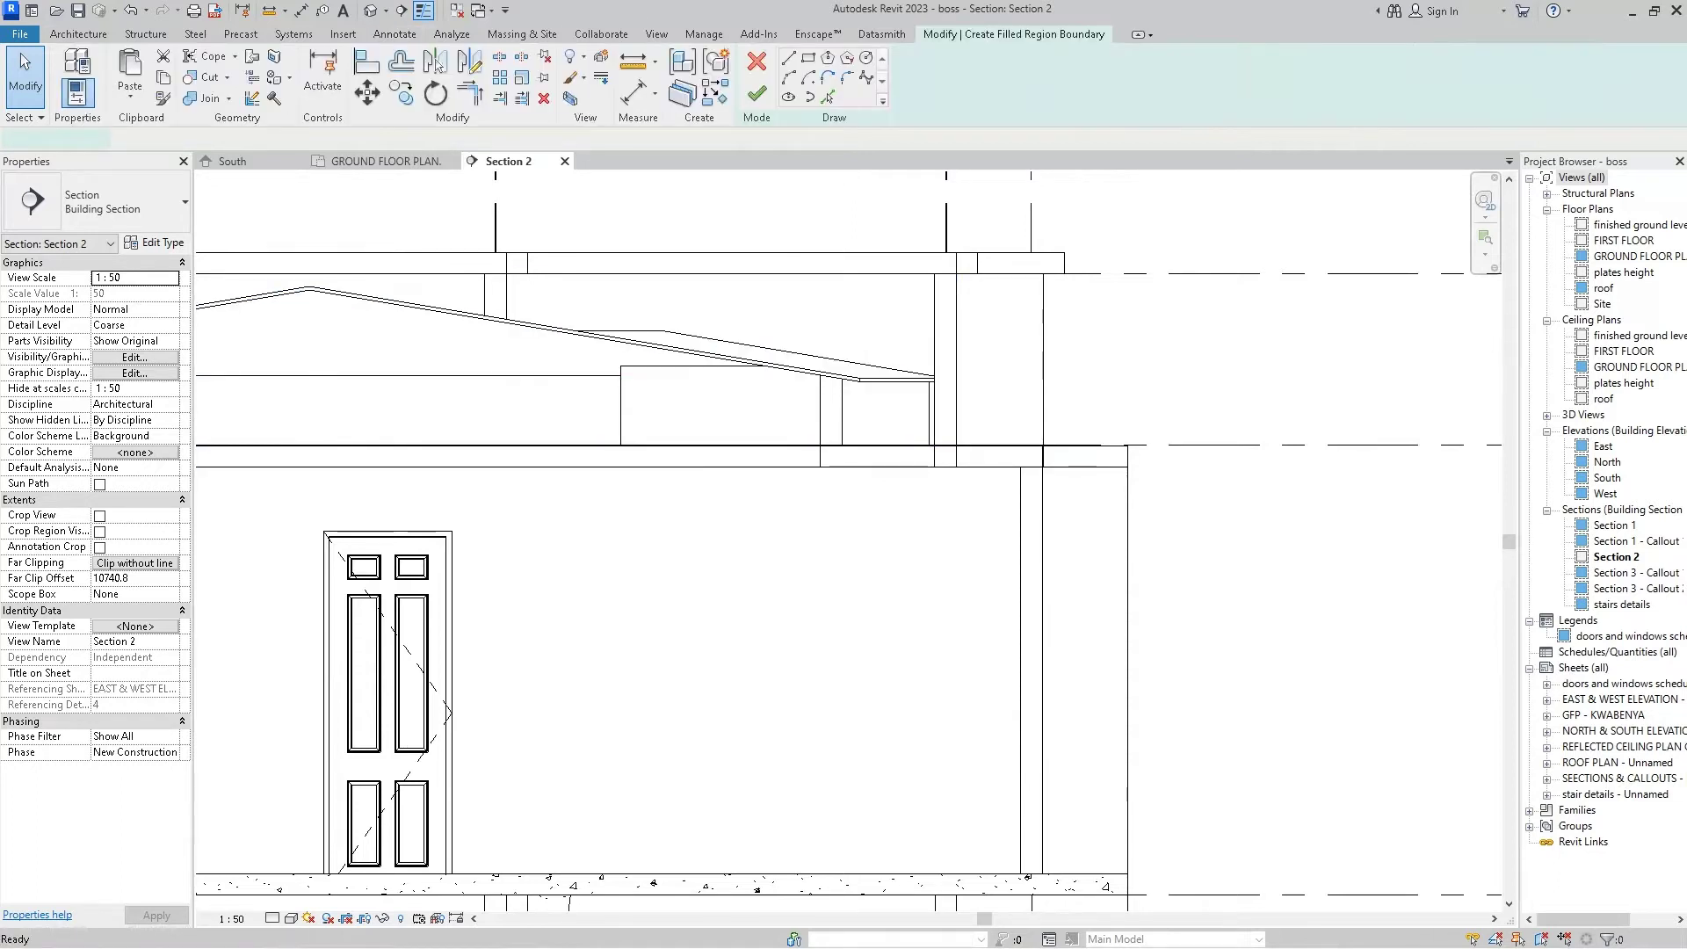
pyautogui.click(788, 58)
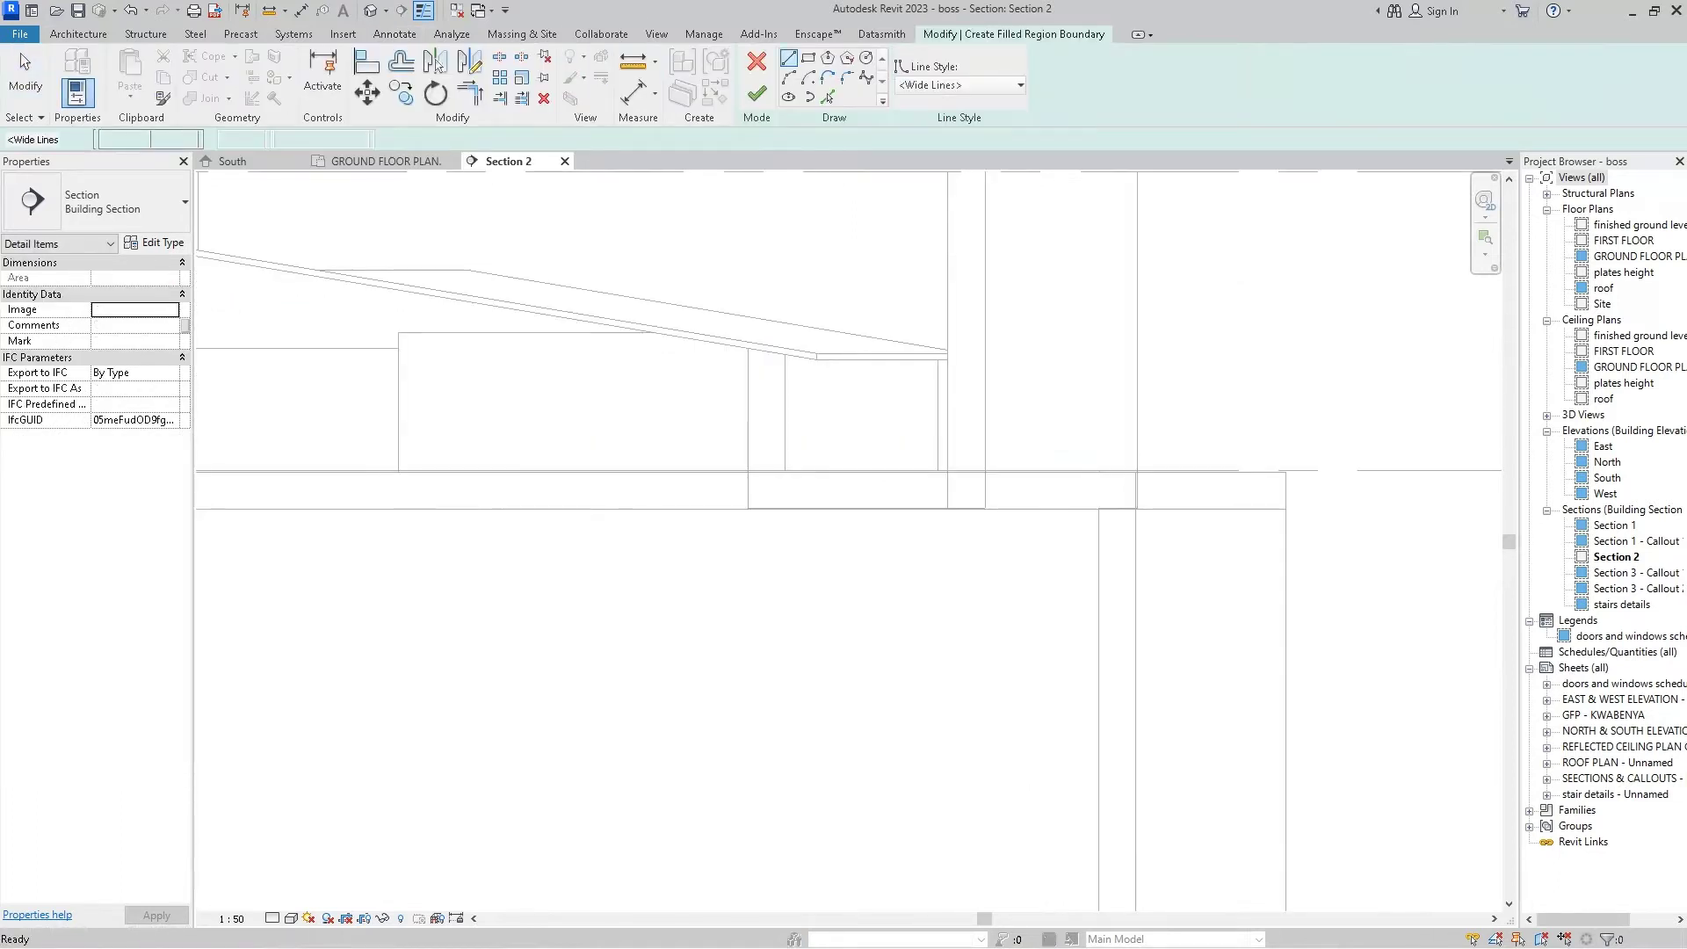
pyautogui.scroll(4, 825, 417)
pyautogui.click(828, 97)
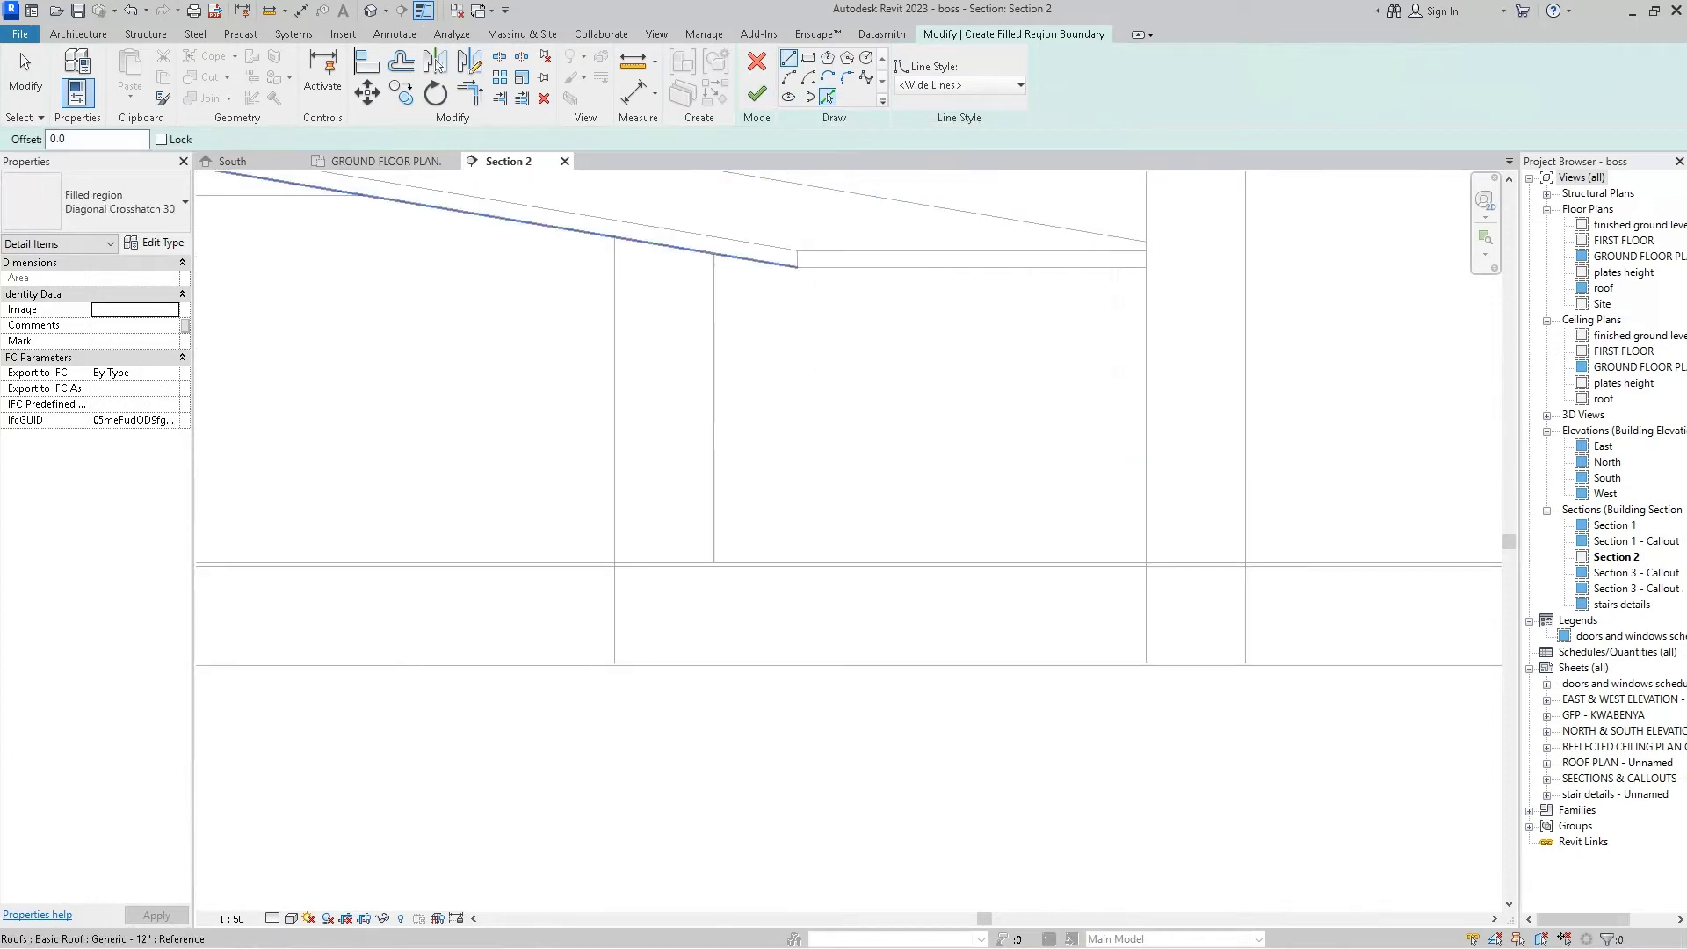
pyautogui.click(510, 217)
pyautogui.click(713, 395)
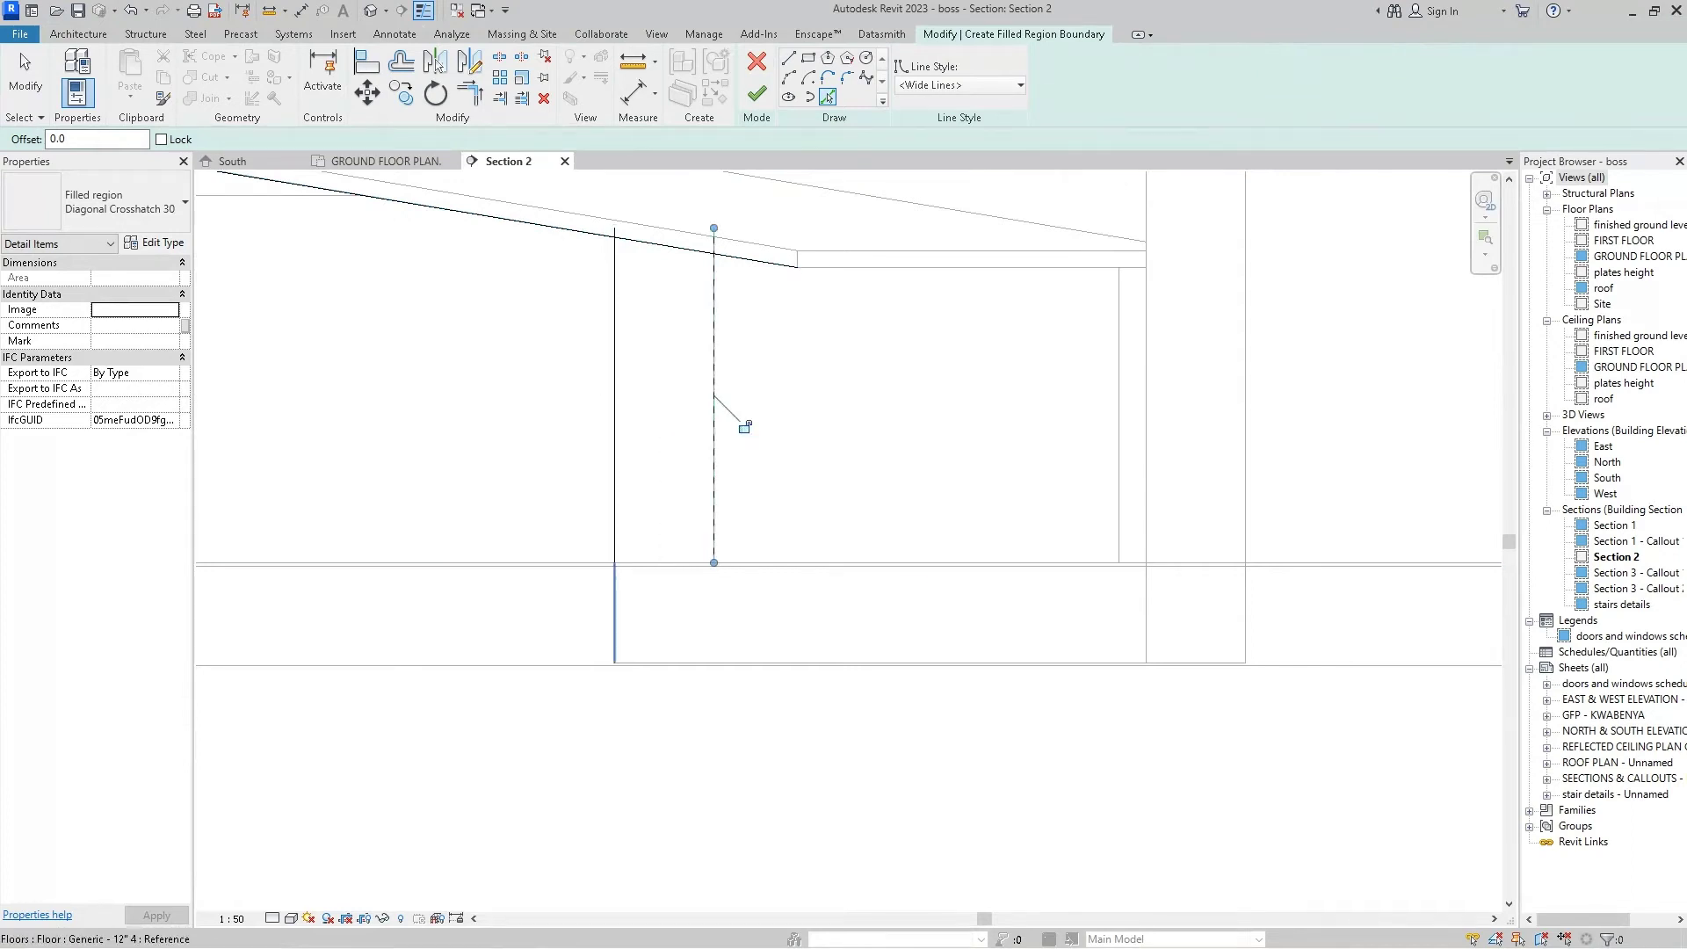
# - Draw chained lines: 150 down the slab, 800 along the bottom, 150 parapet top, 1020 down the parapet
pyautogui.press('l')
pyautogui.press('i')
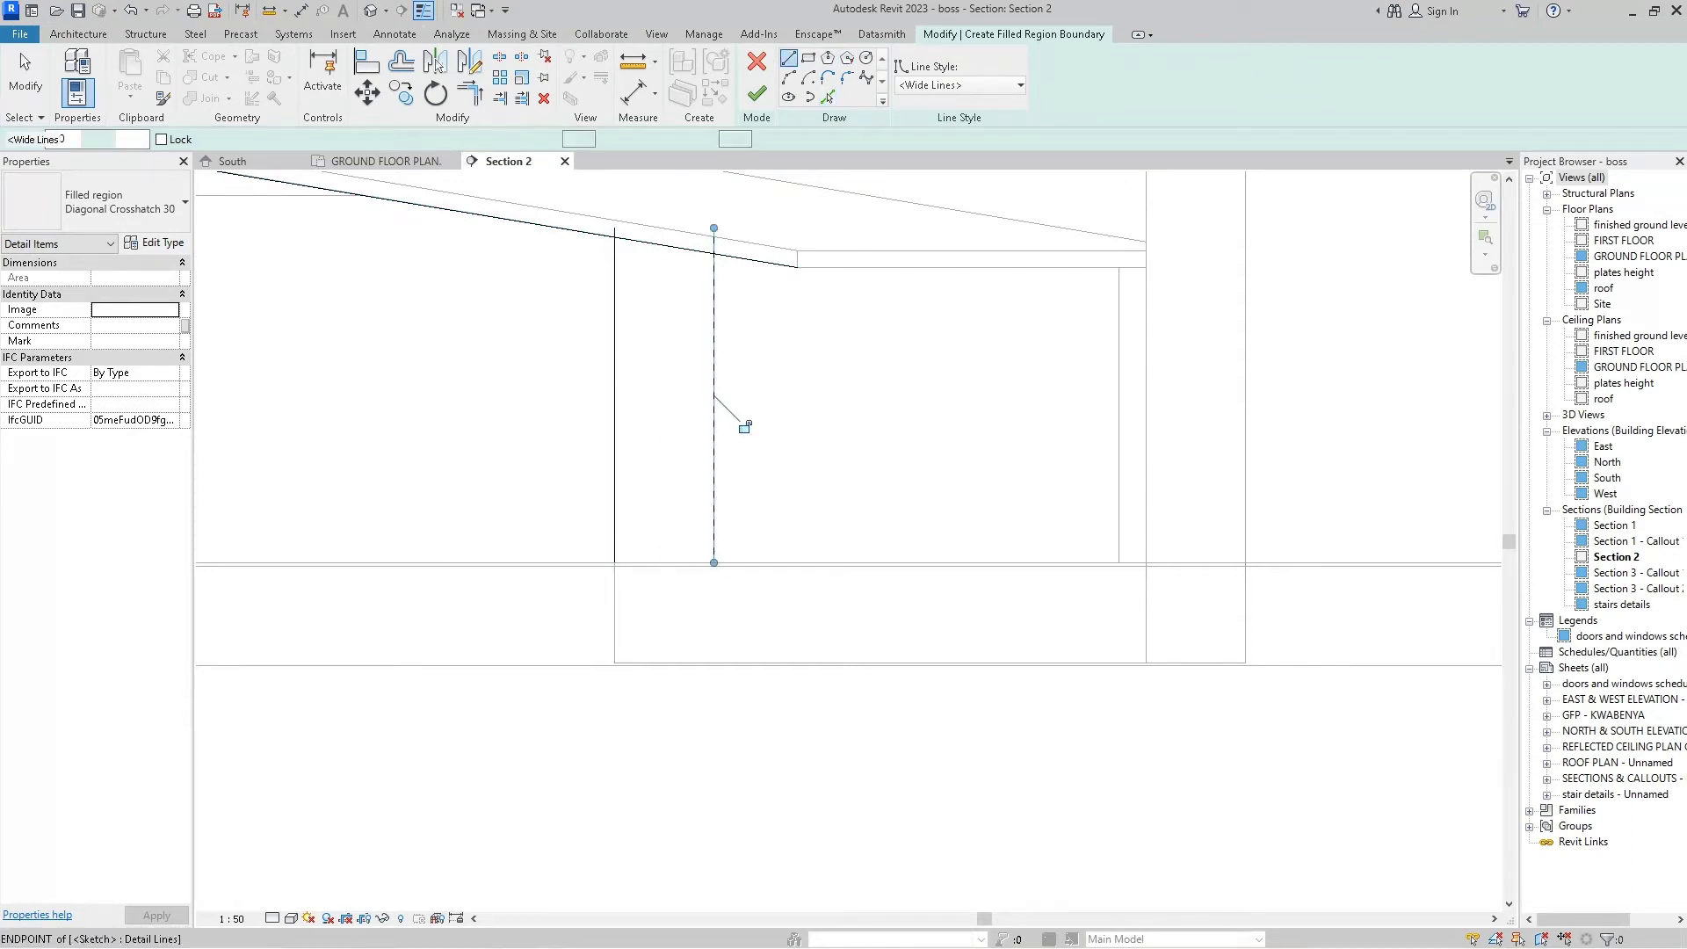
pyautogui.click(614, 562)
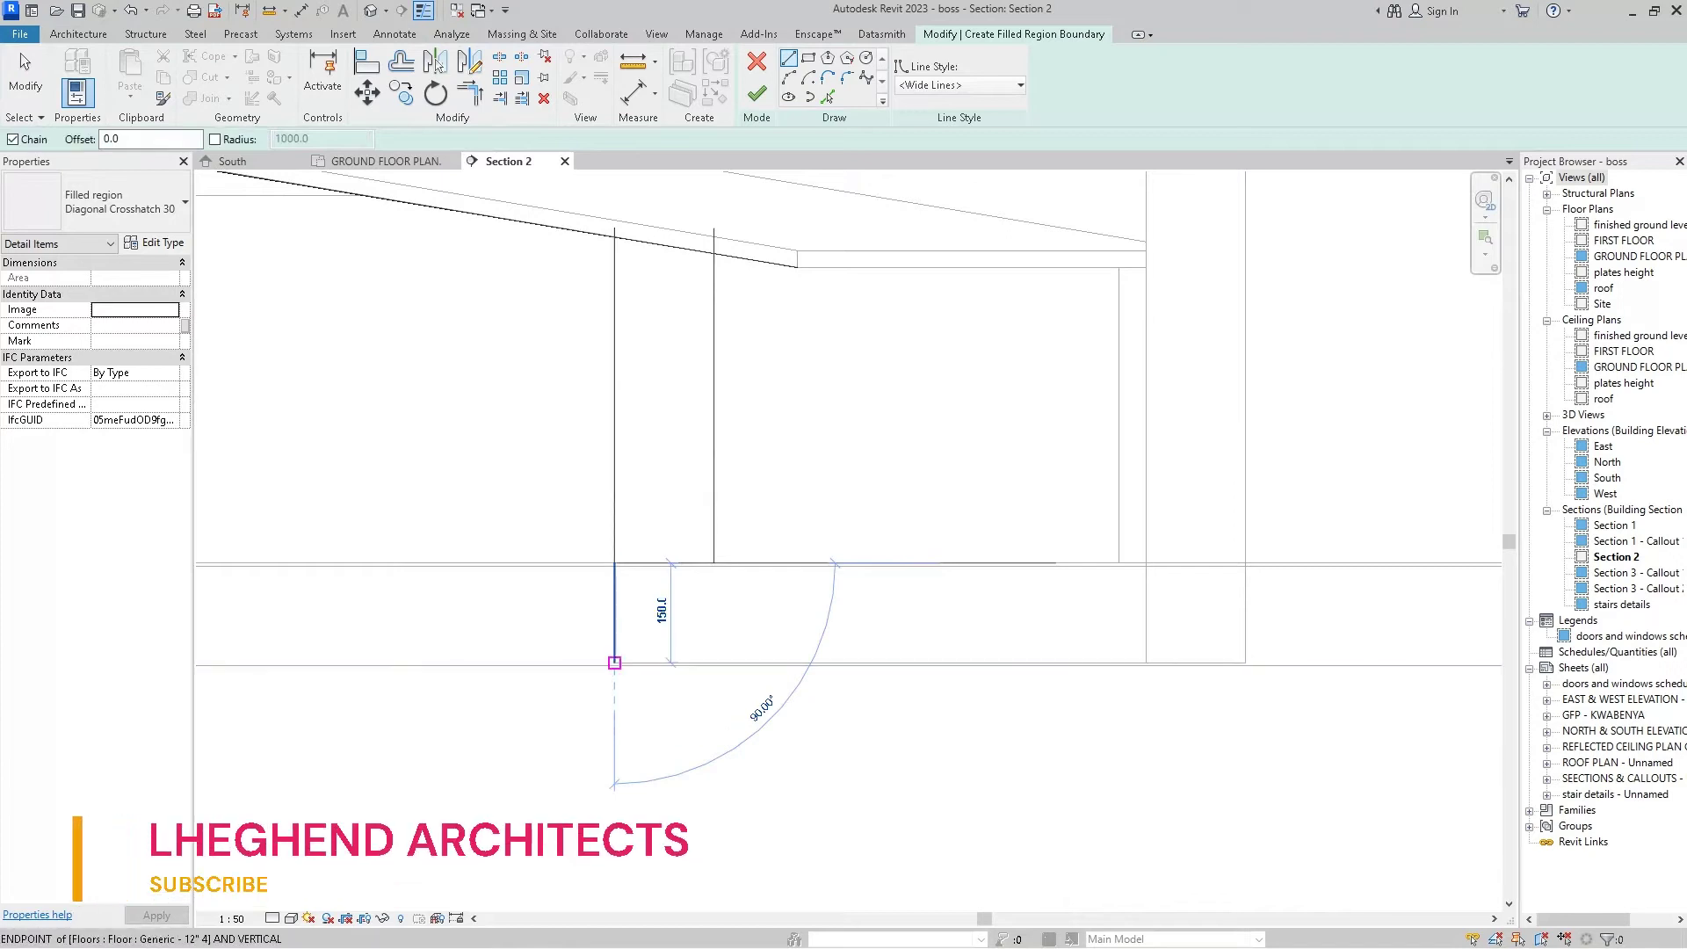
pyautogui.click(614, 662)
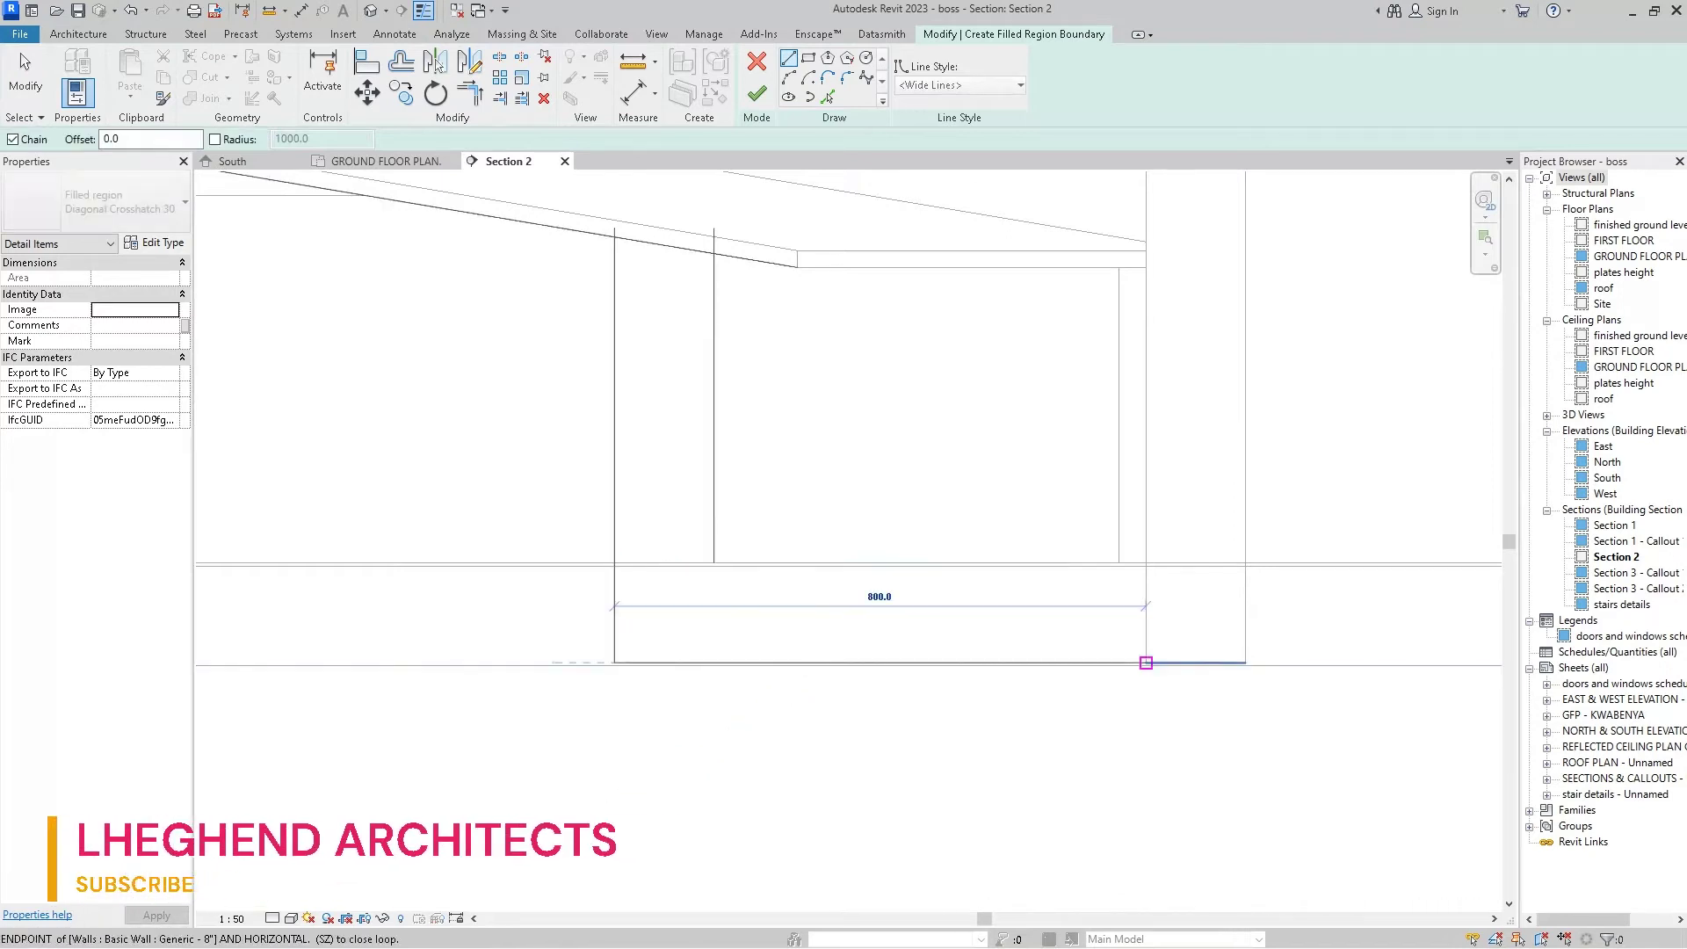
pyautogui.click(1146, 663)
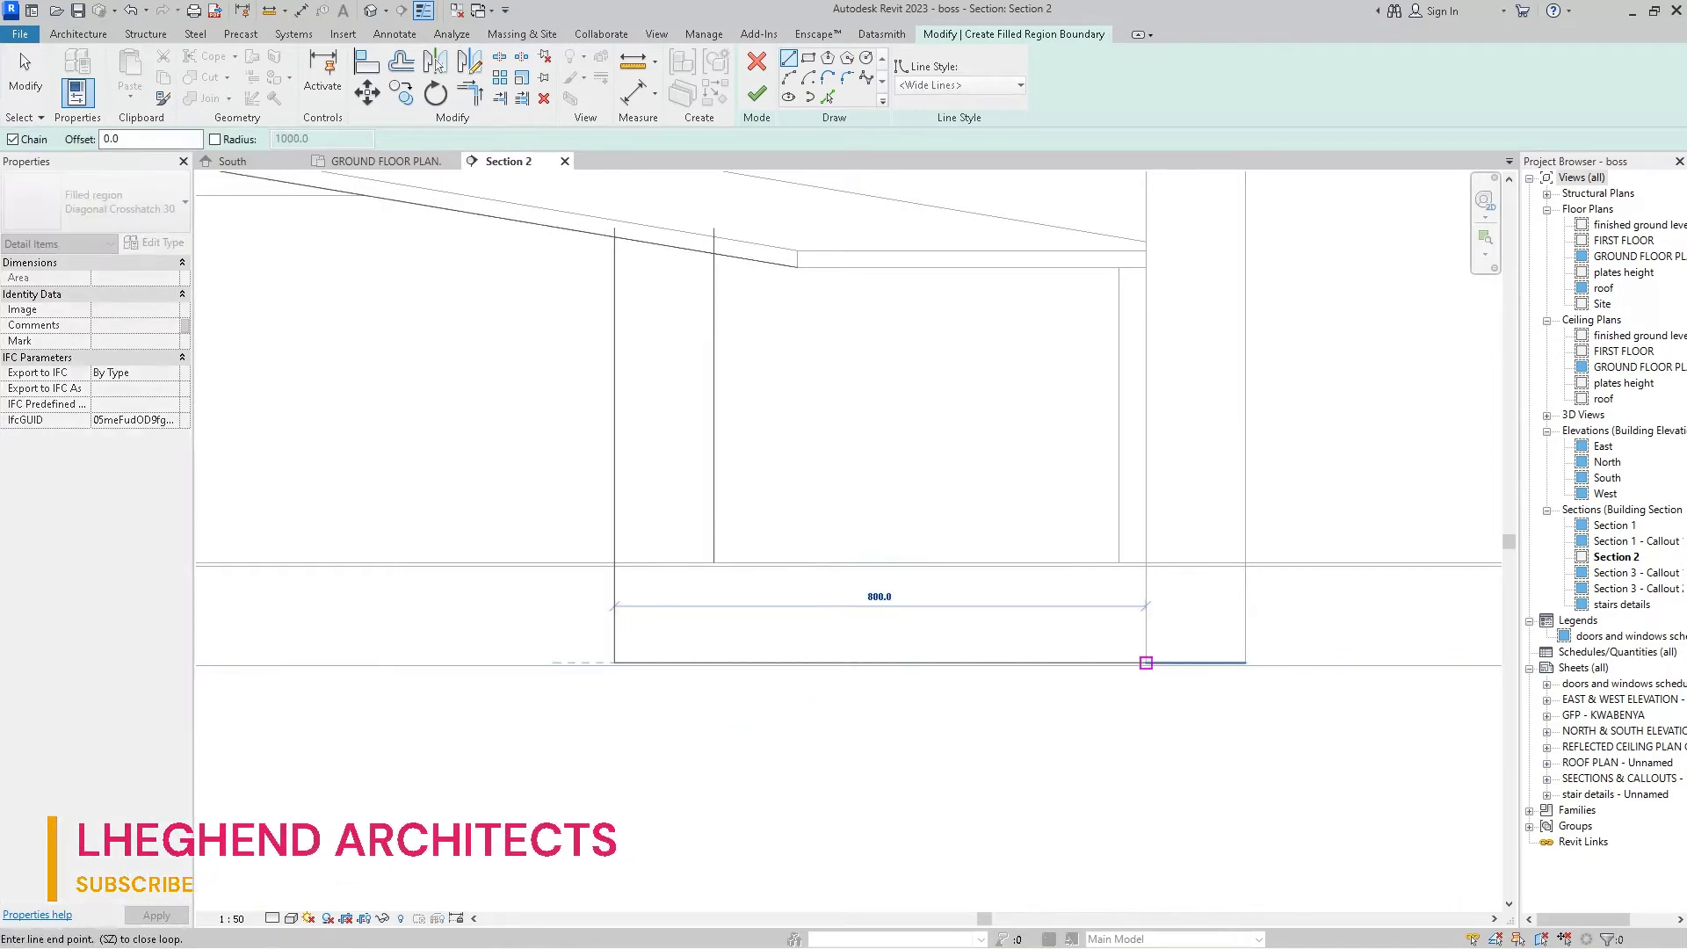
pyautogui.scroll(-3, 992, 748)
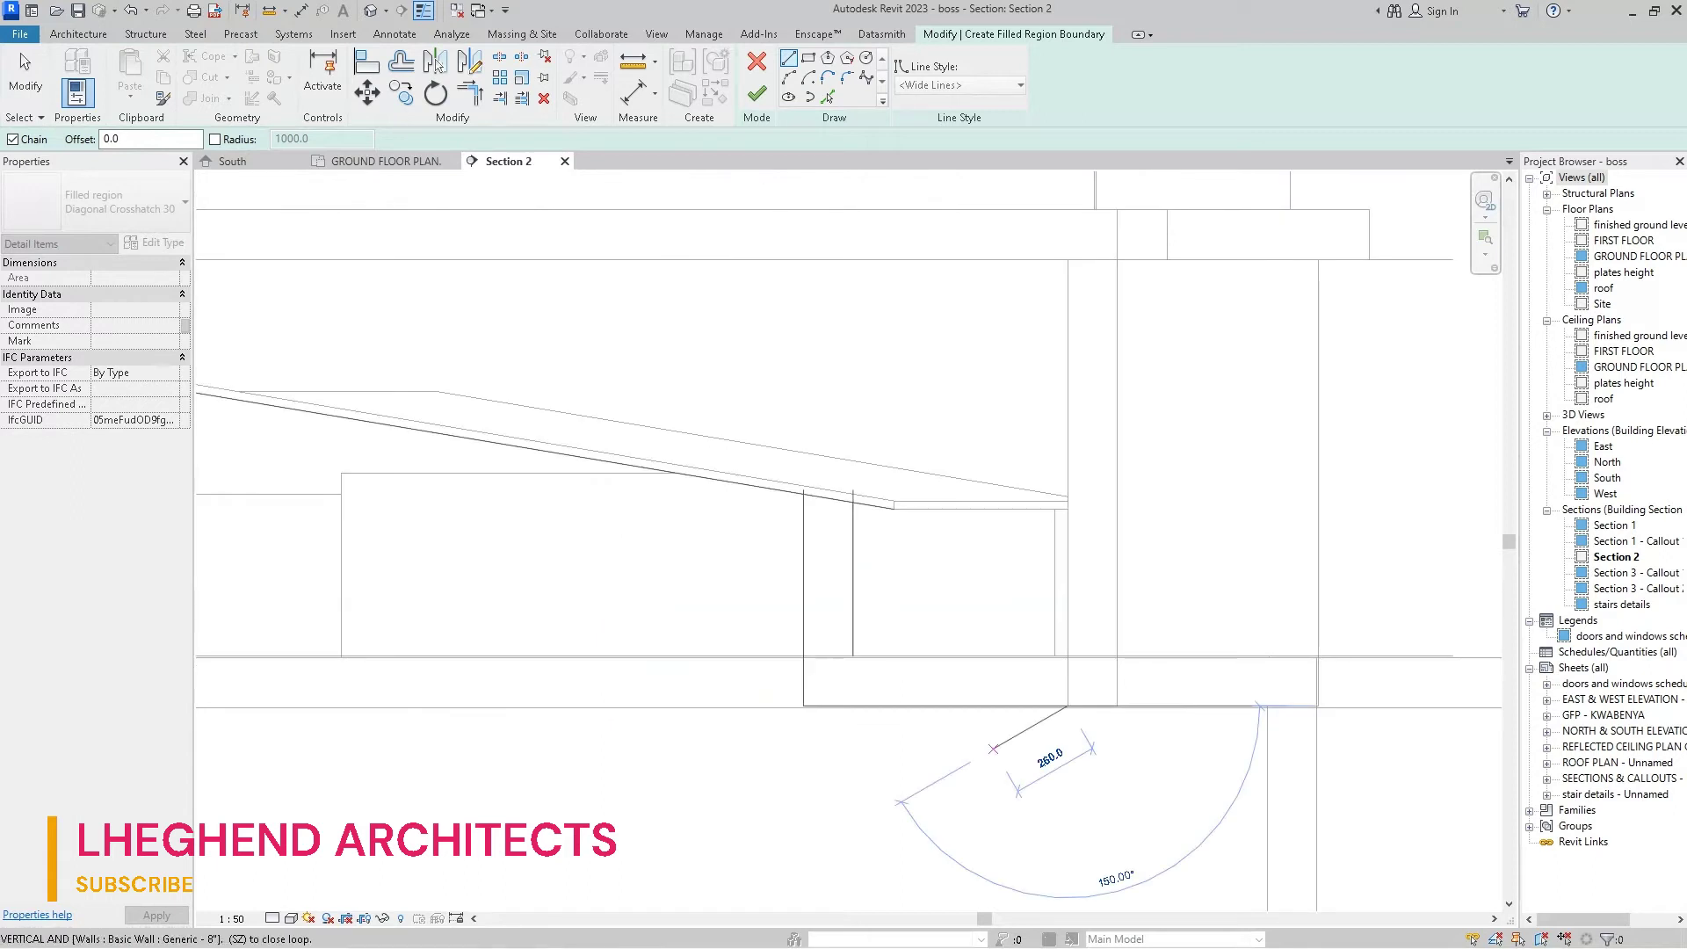
pyautogui.scroll(-1, 993, 749)
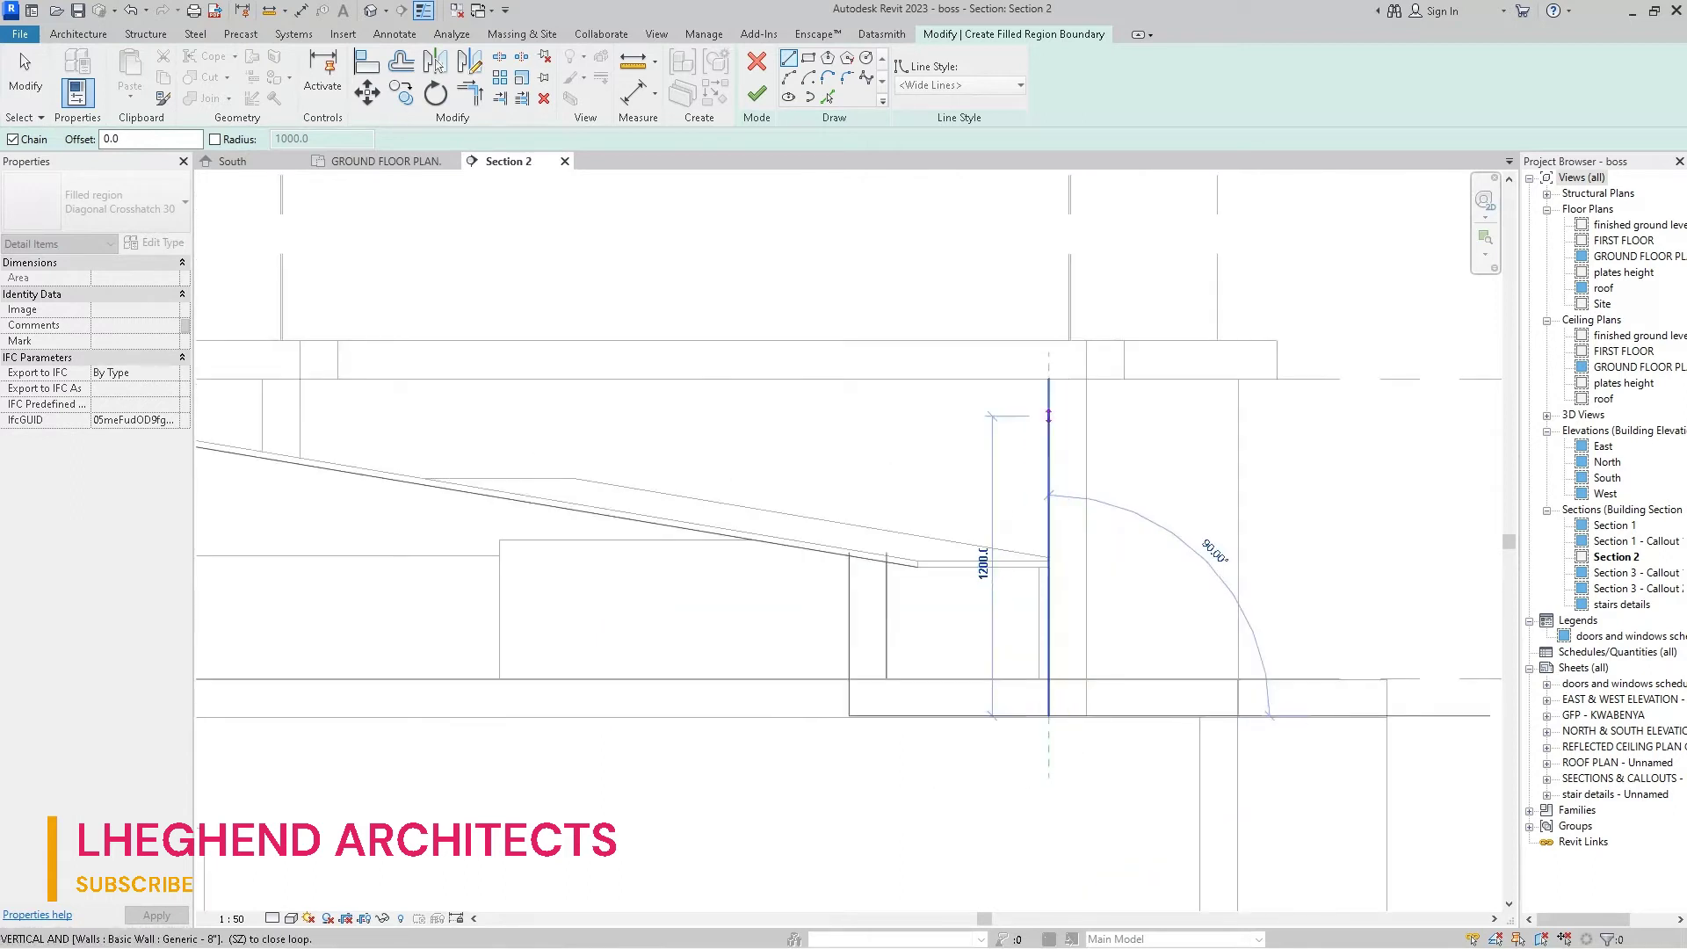
pyautogui.click(1048, 460)
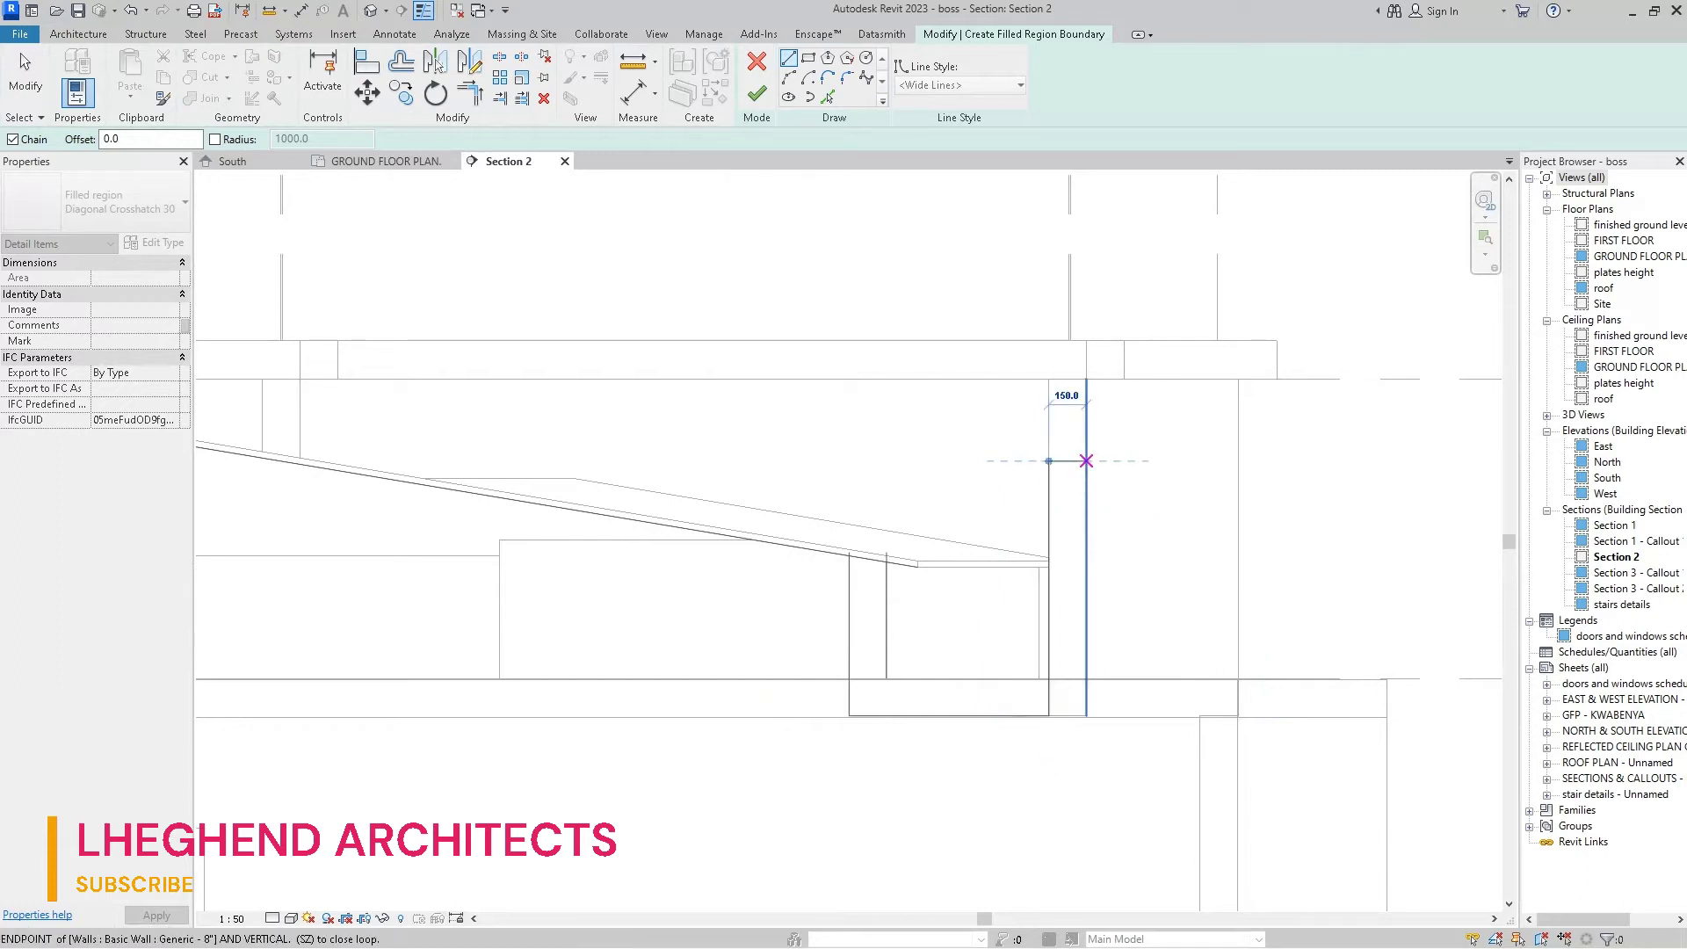
pyautogui.click(1086, 460)
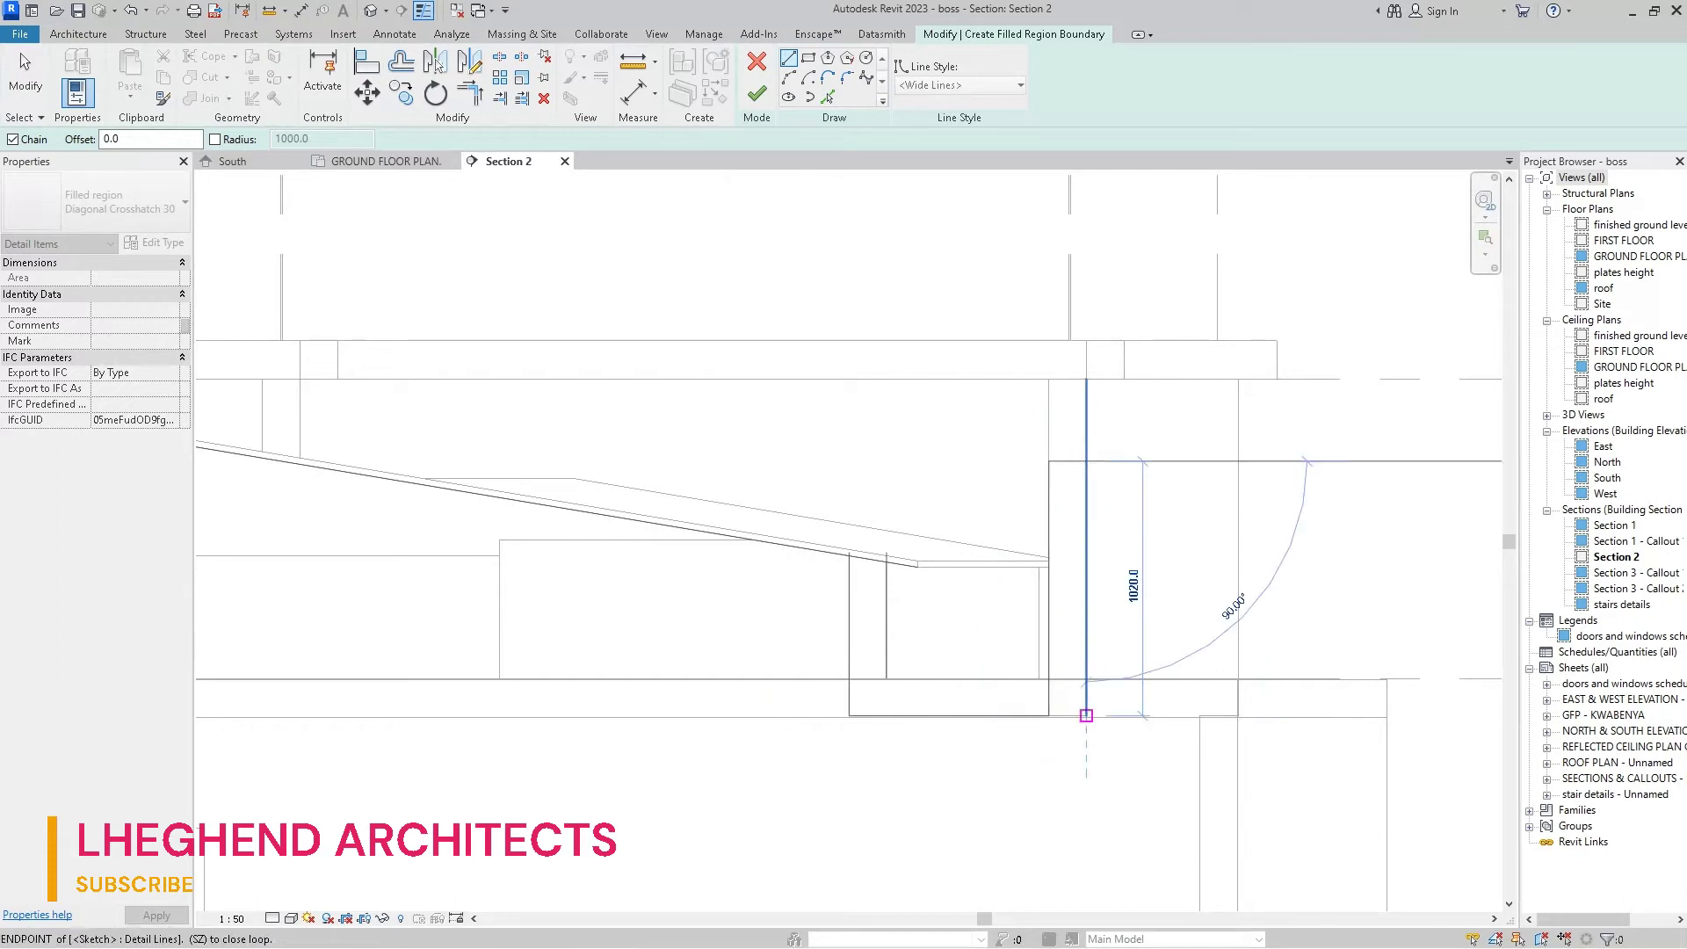
pyautogui.click(1086, 715)
# - Draw a separate 650 mm line along the beam's inner bottom edge
pyautogui.scroll(2, 1085, 715)
pyautogui.scroll(2, 1085, 715)
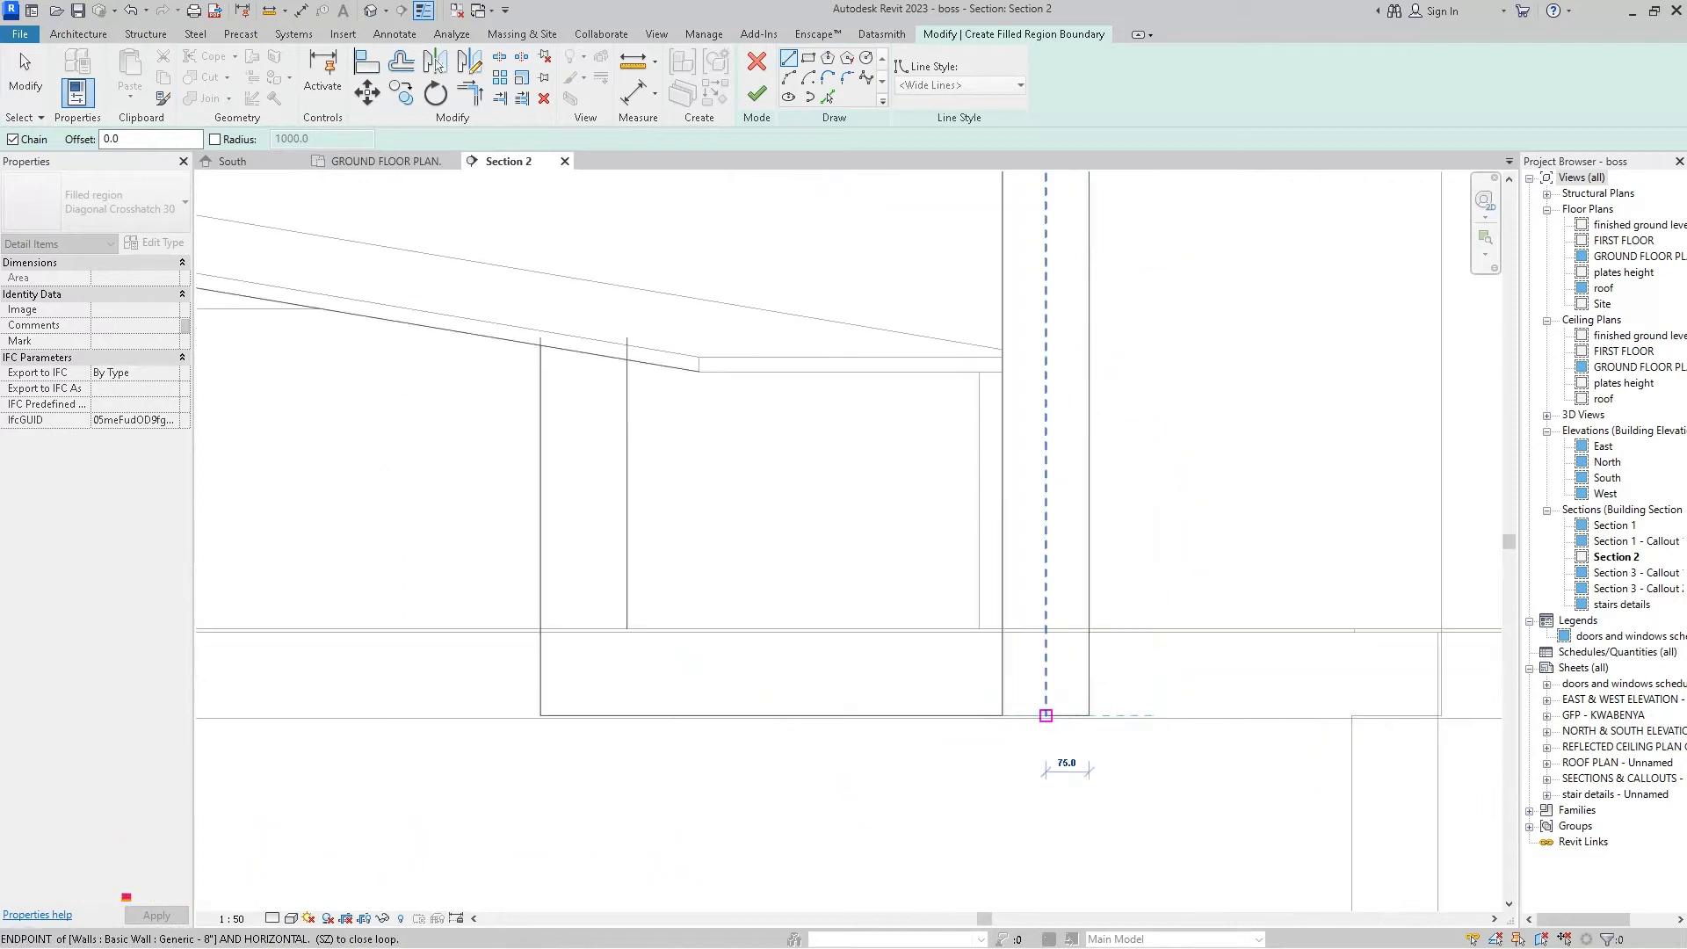
pyautogui.press('Escape')
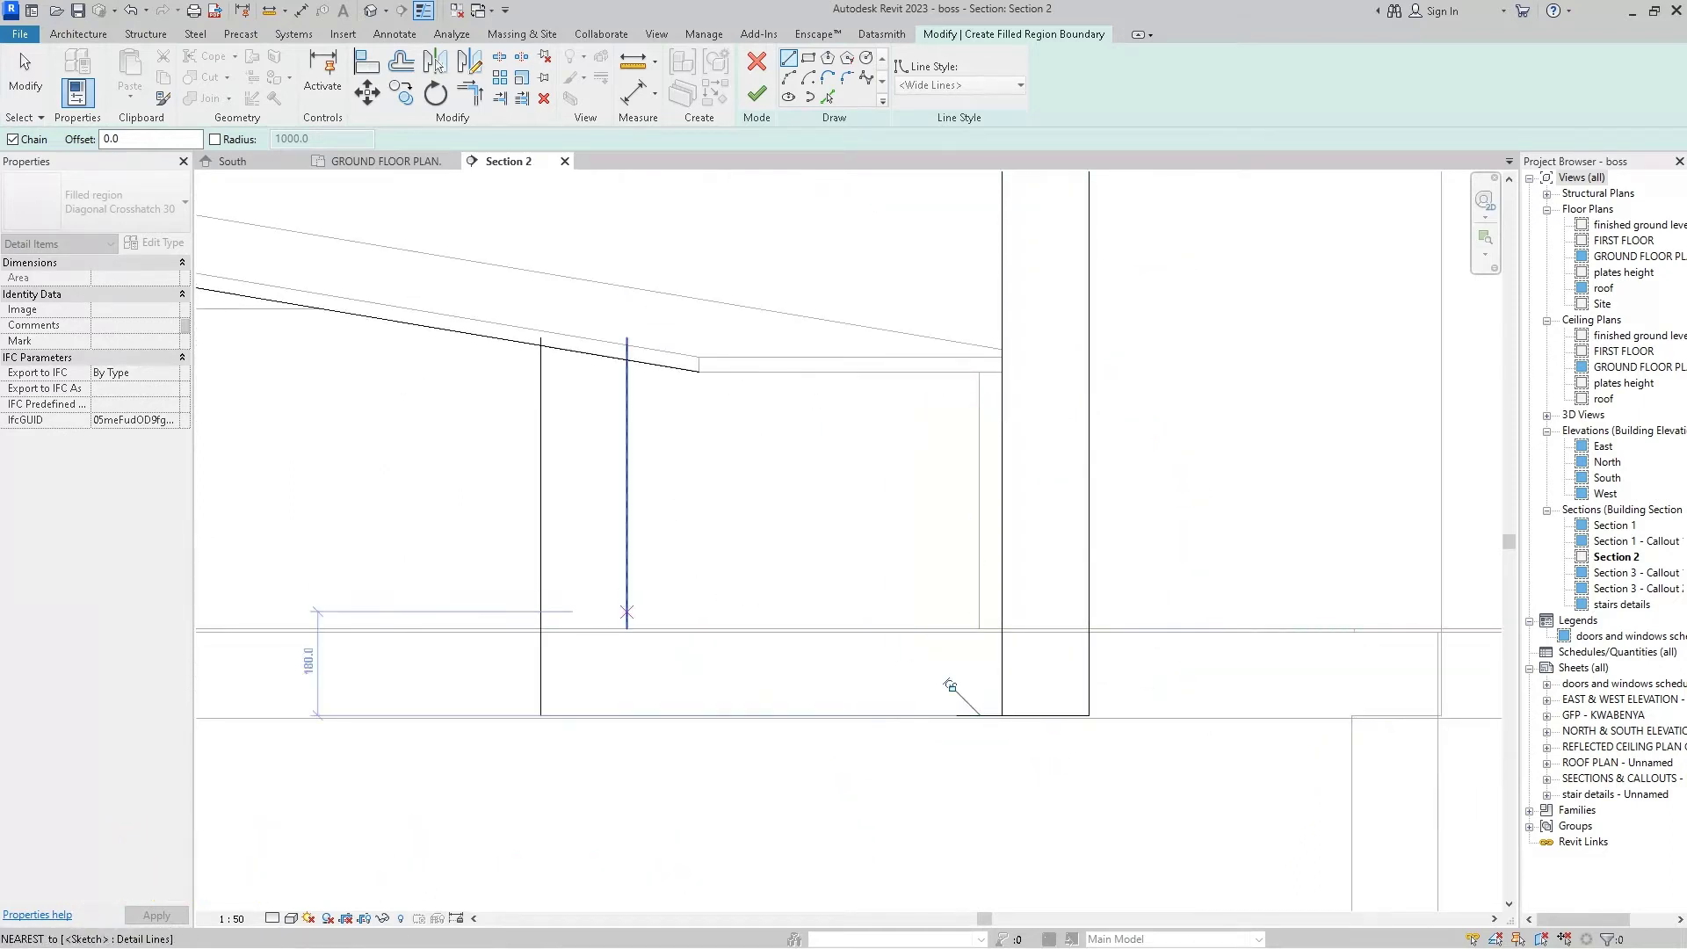
pyautogui.click(626, 628)
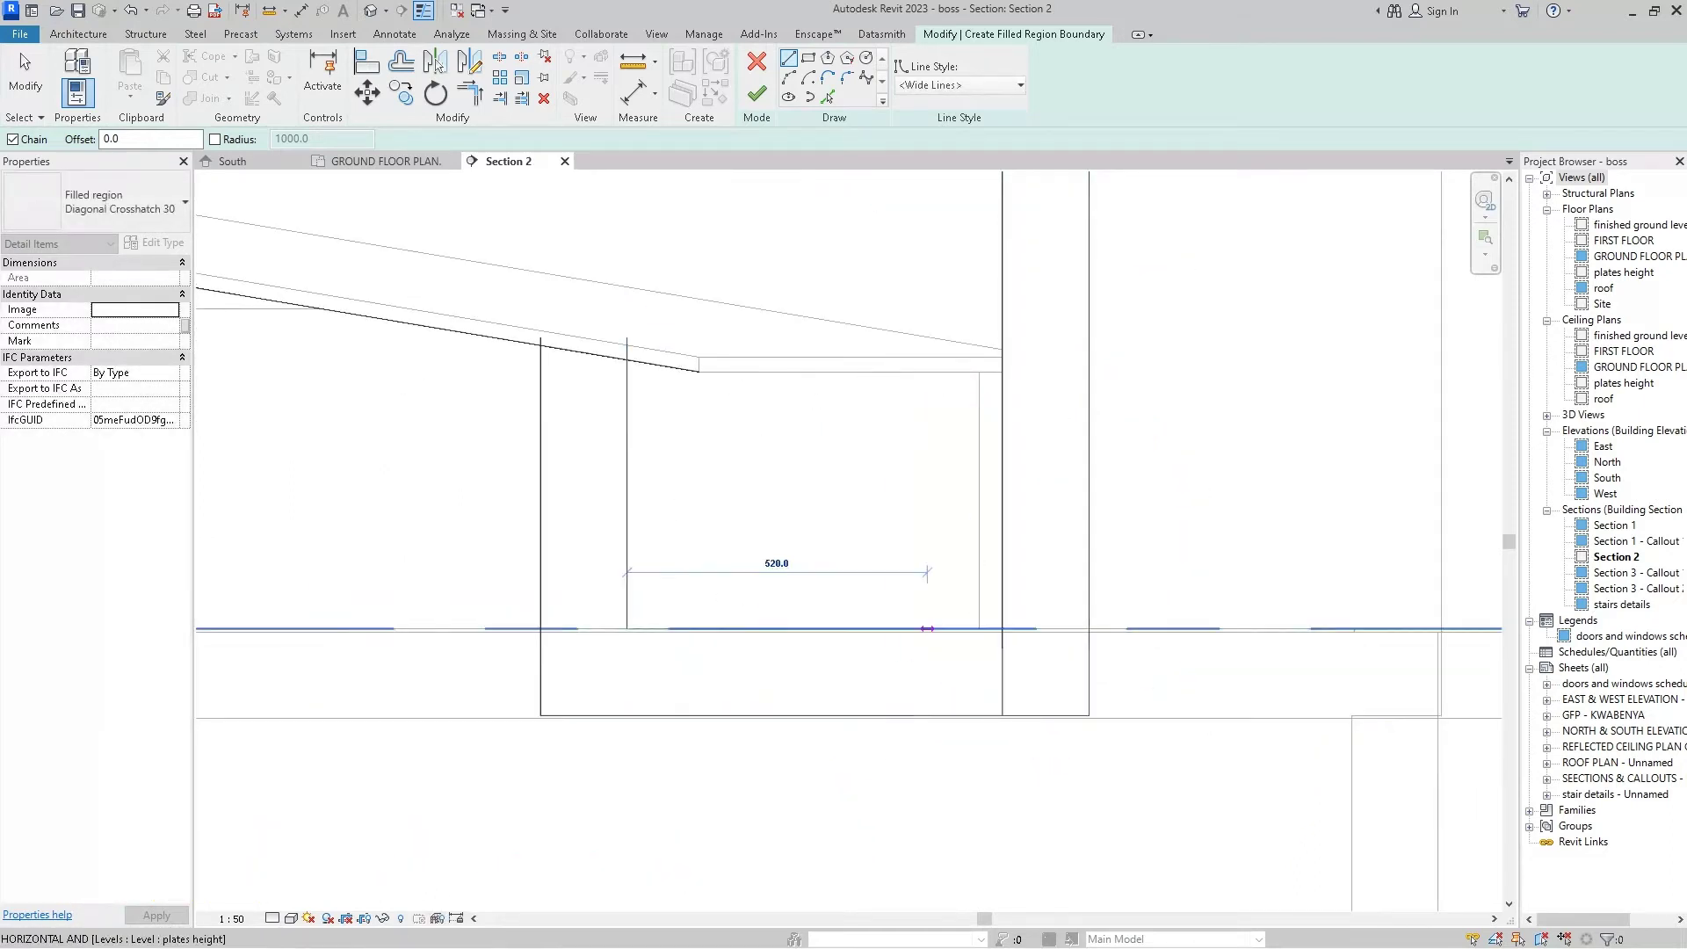
pyautogui.click(1002, 628)
# - Trim/Extend the three open line pairs into corners and finish the U-shaped filled region
pyautogui.press('t')
pyautogui.press('r')
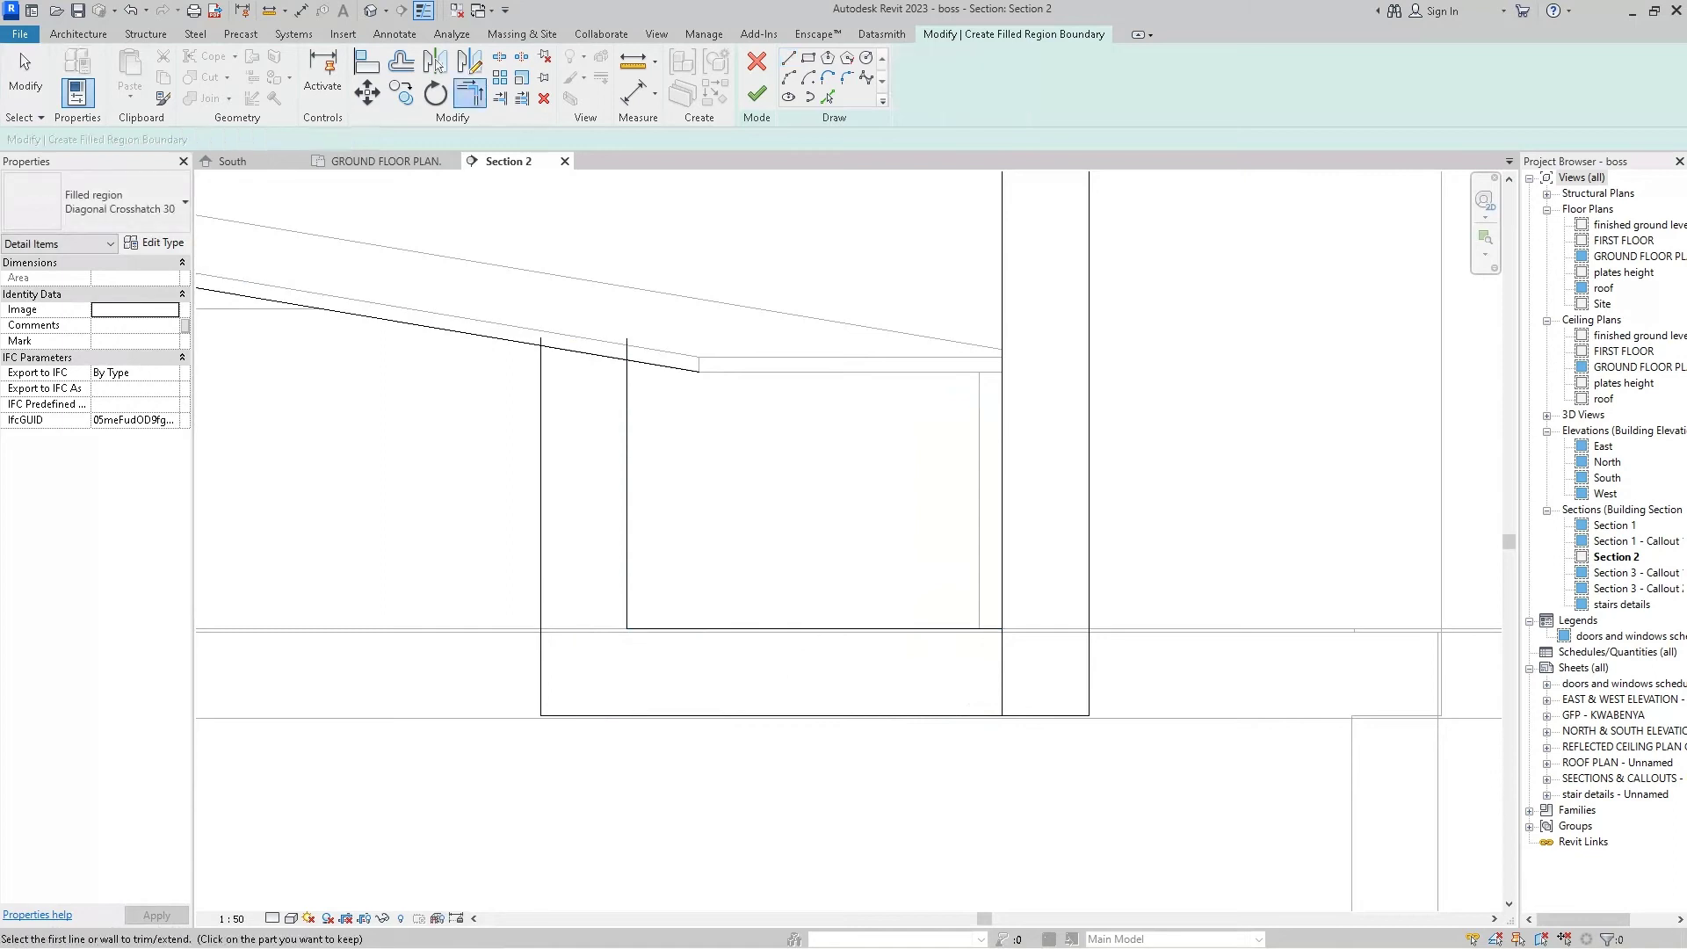
pyautogui.click(540, 492)
pyautogui.click(615, 358)
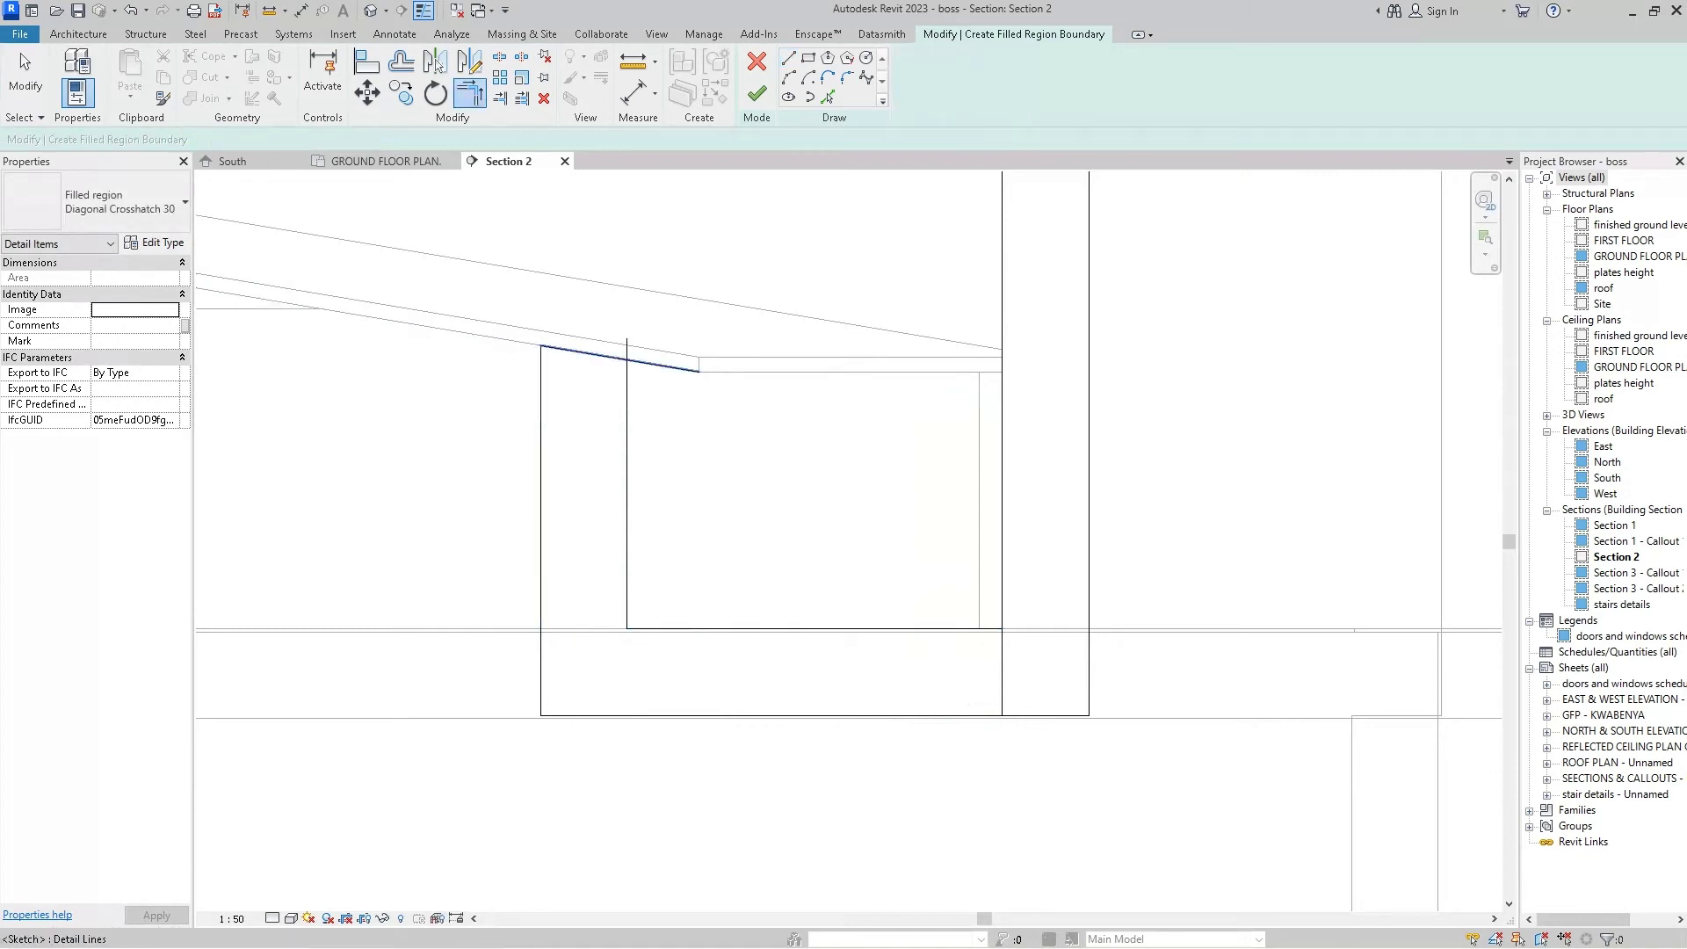
pyautogui.click(627, 484)
pyautogui.click(585, 352)
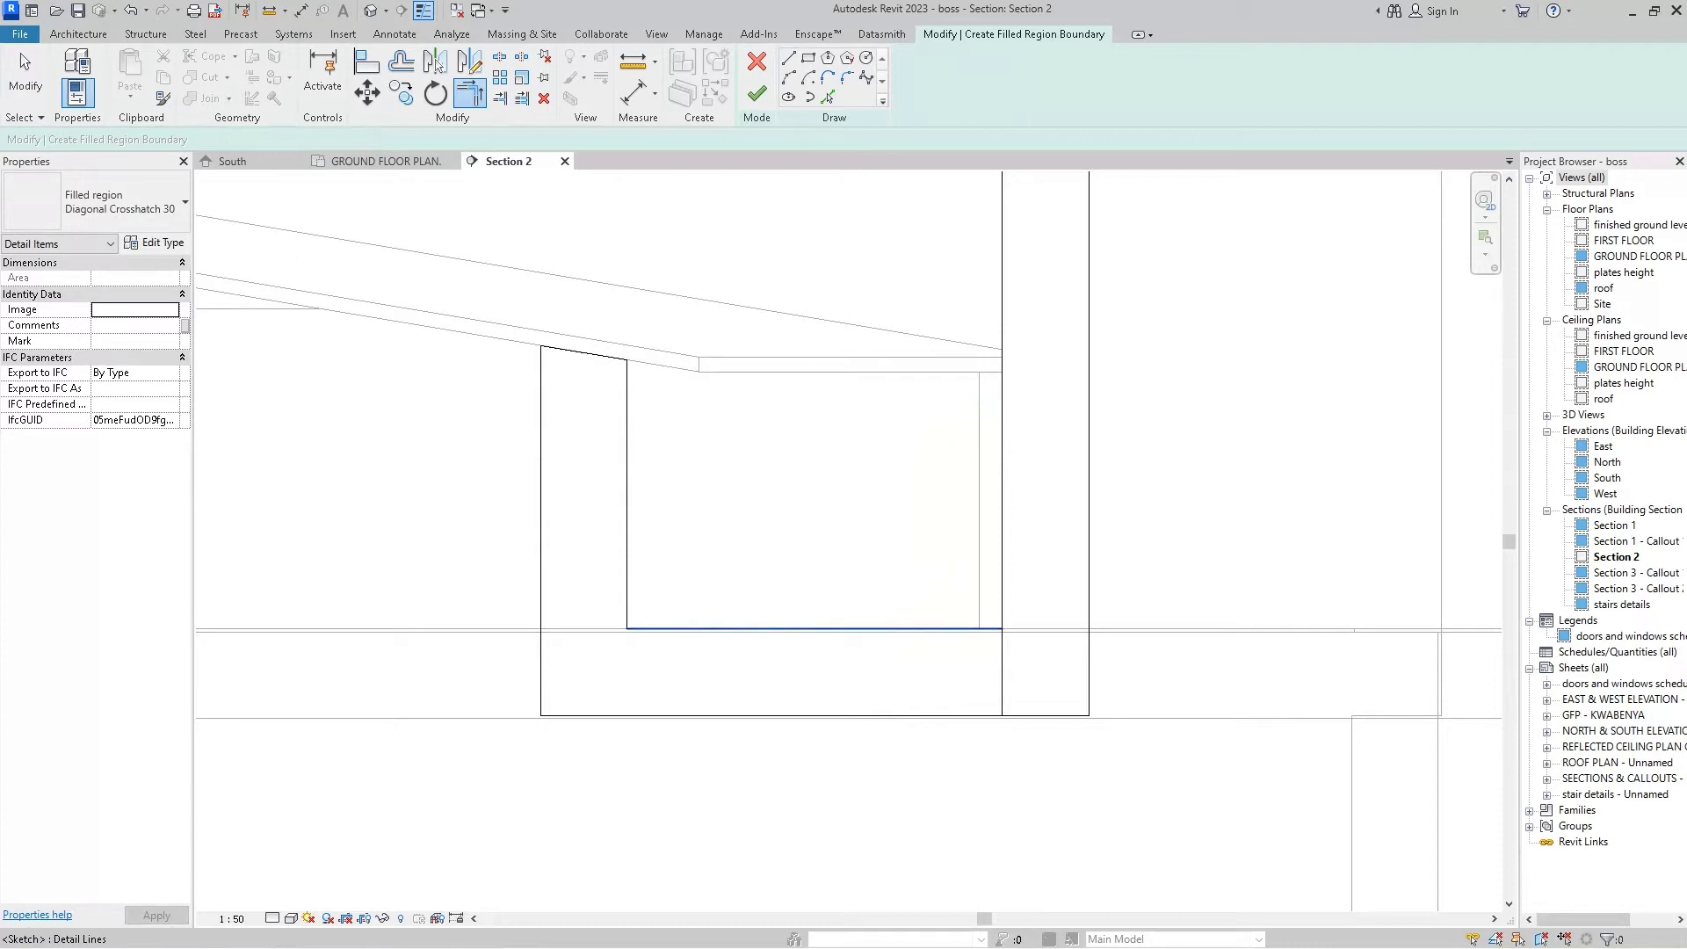
pyautogui.click(834, 628)
pyautogui.click(1001, 527)
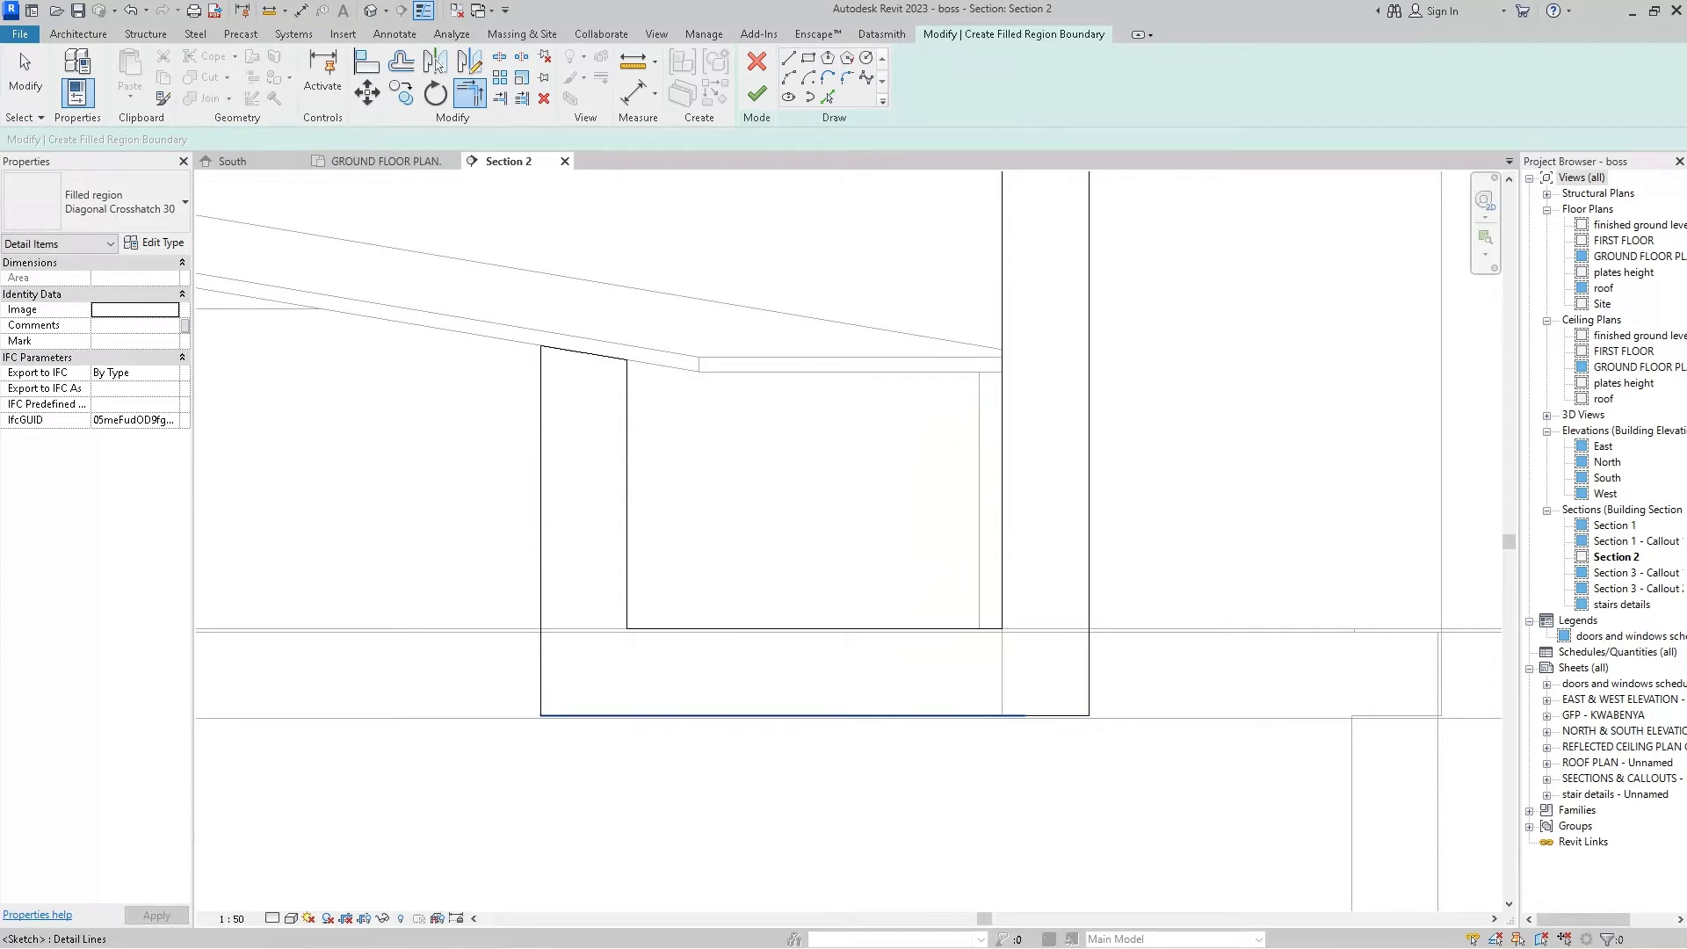
pyautogui.scroll(-1, 604, 569)
pyautogui.scroll(-1, 604, 569)
pyautogui.scroll(-1, 604, 569)
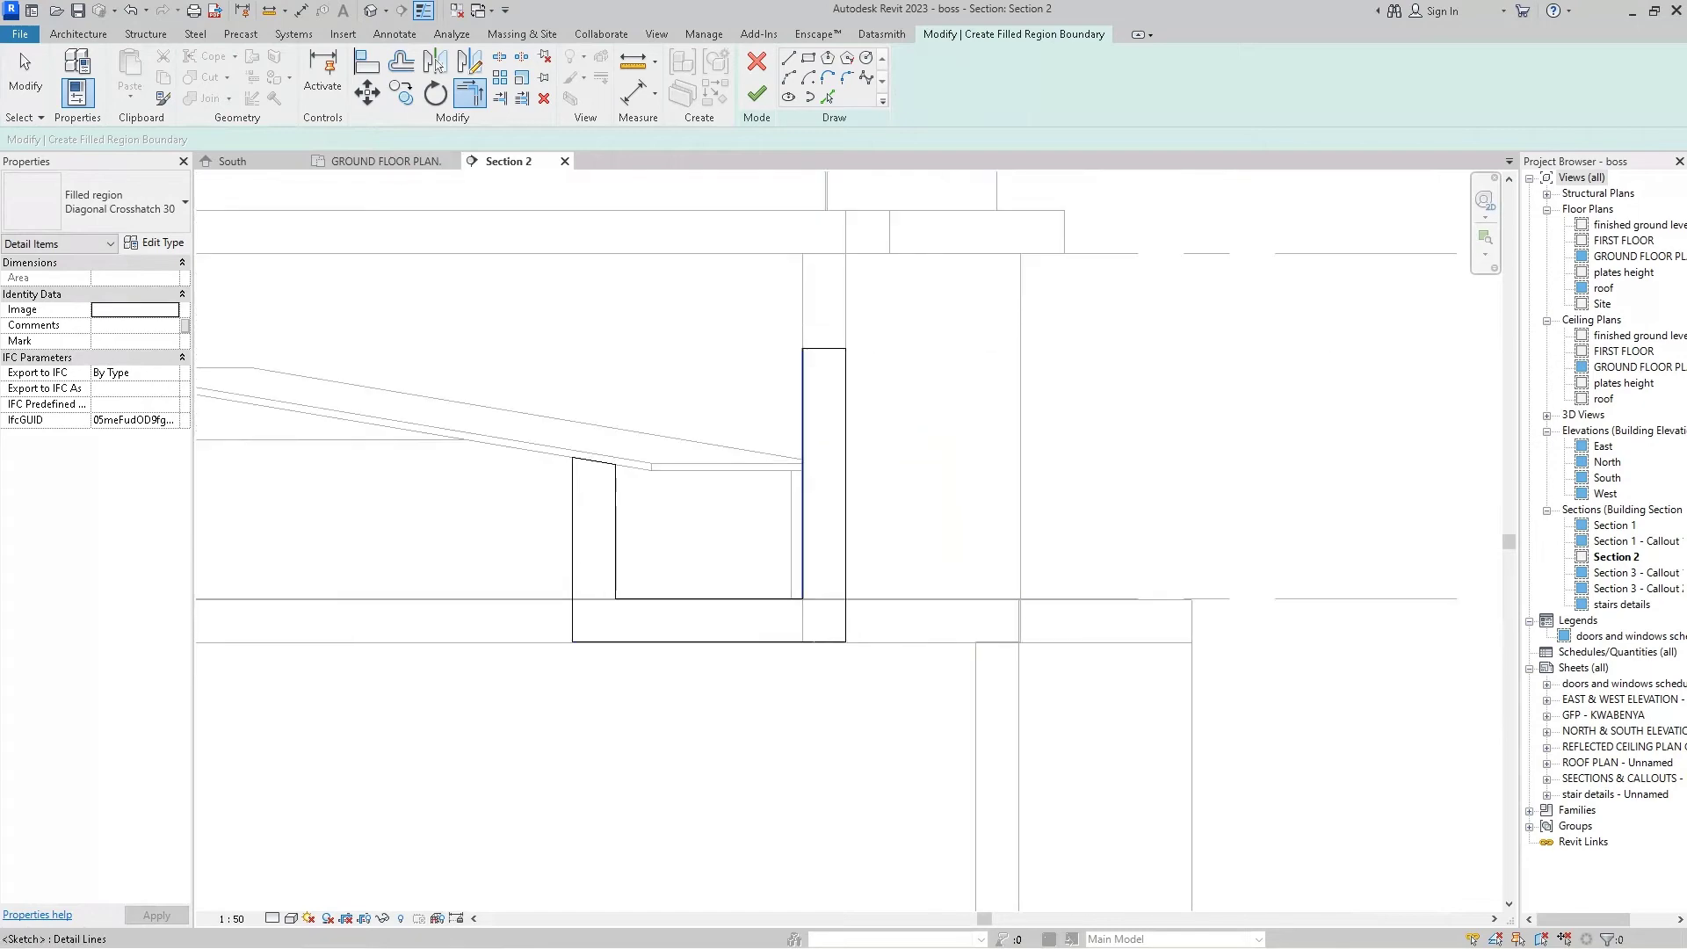
pyautogui.click(756, 93)
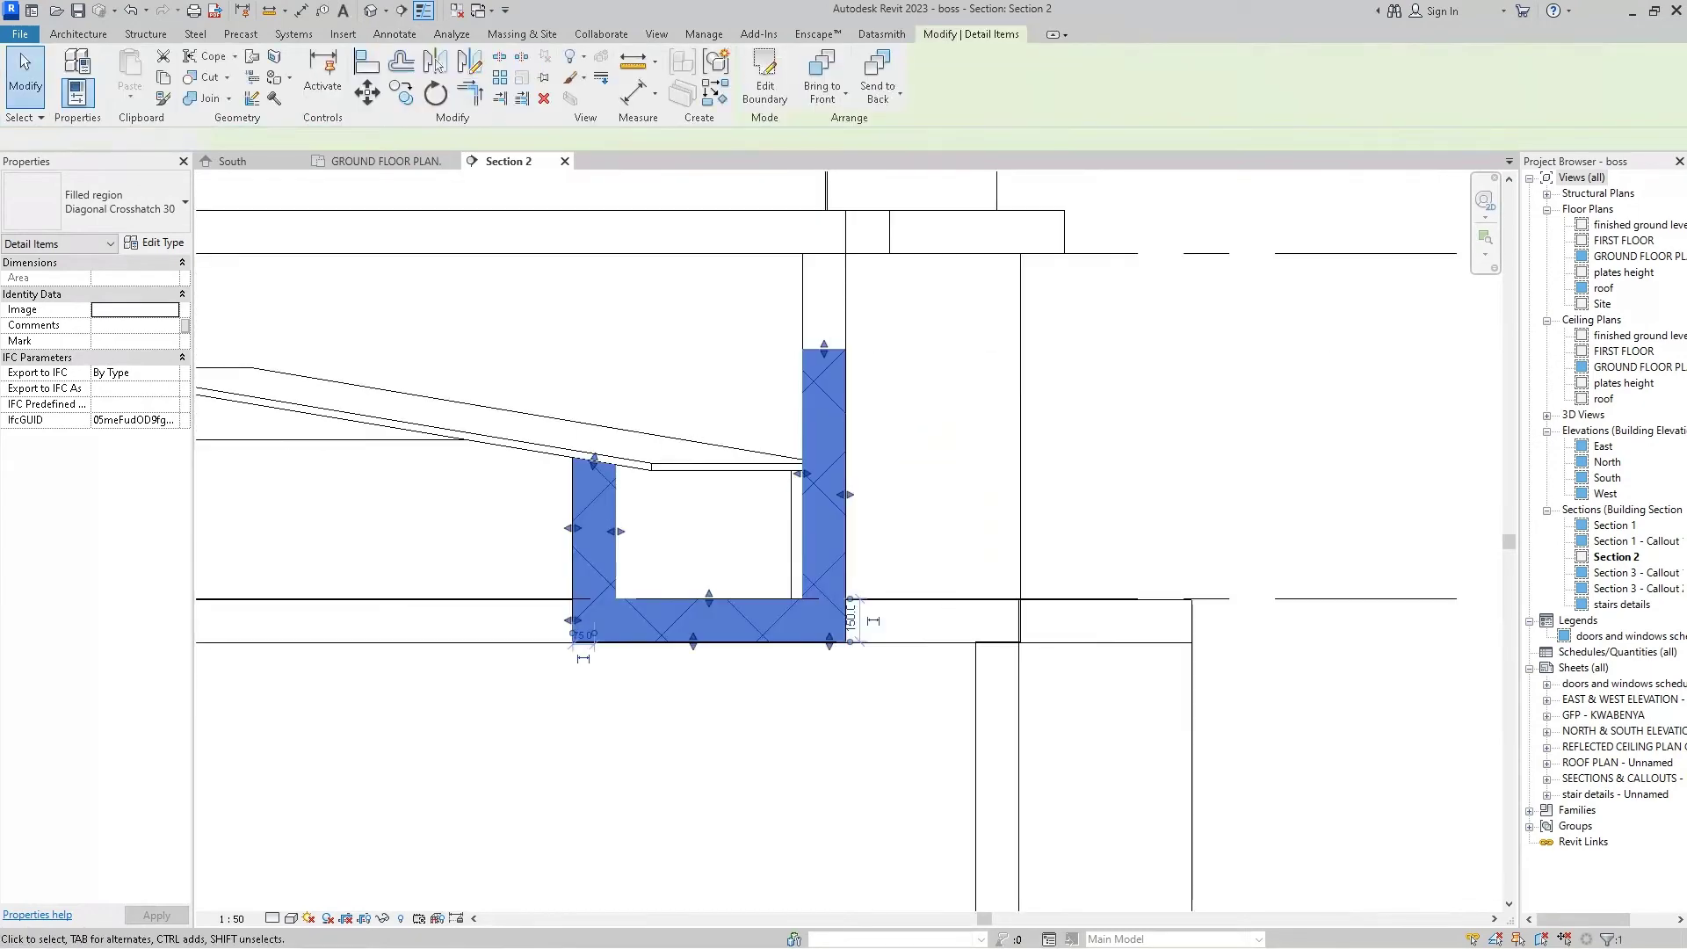
# - Select the U-shaped eave region and set its type to Diagonal Crosshatch 29 in Type Properties
pyautogui.press('Escape')
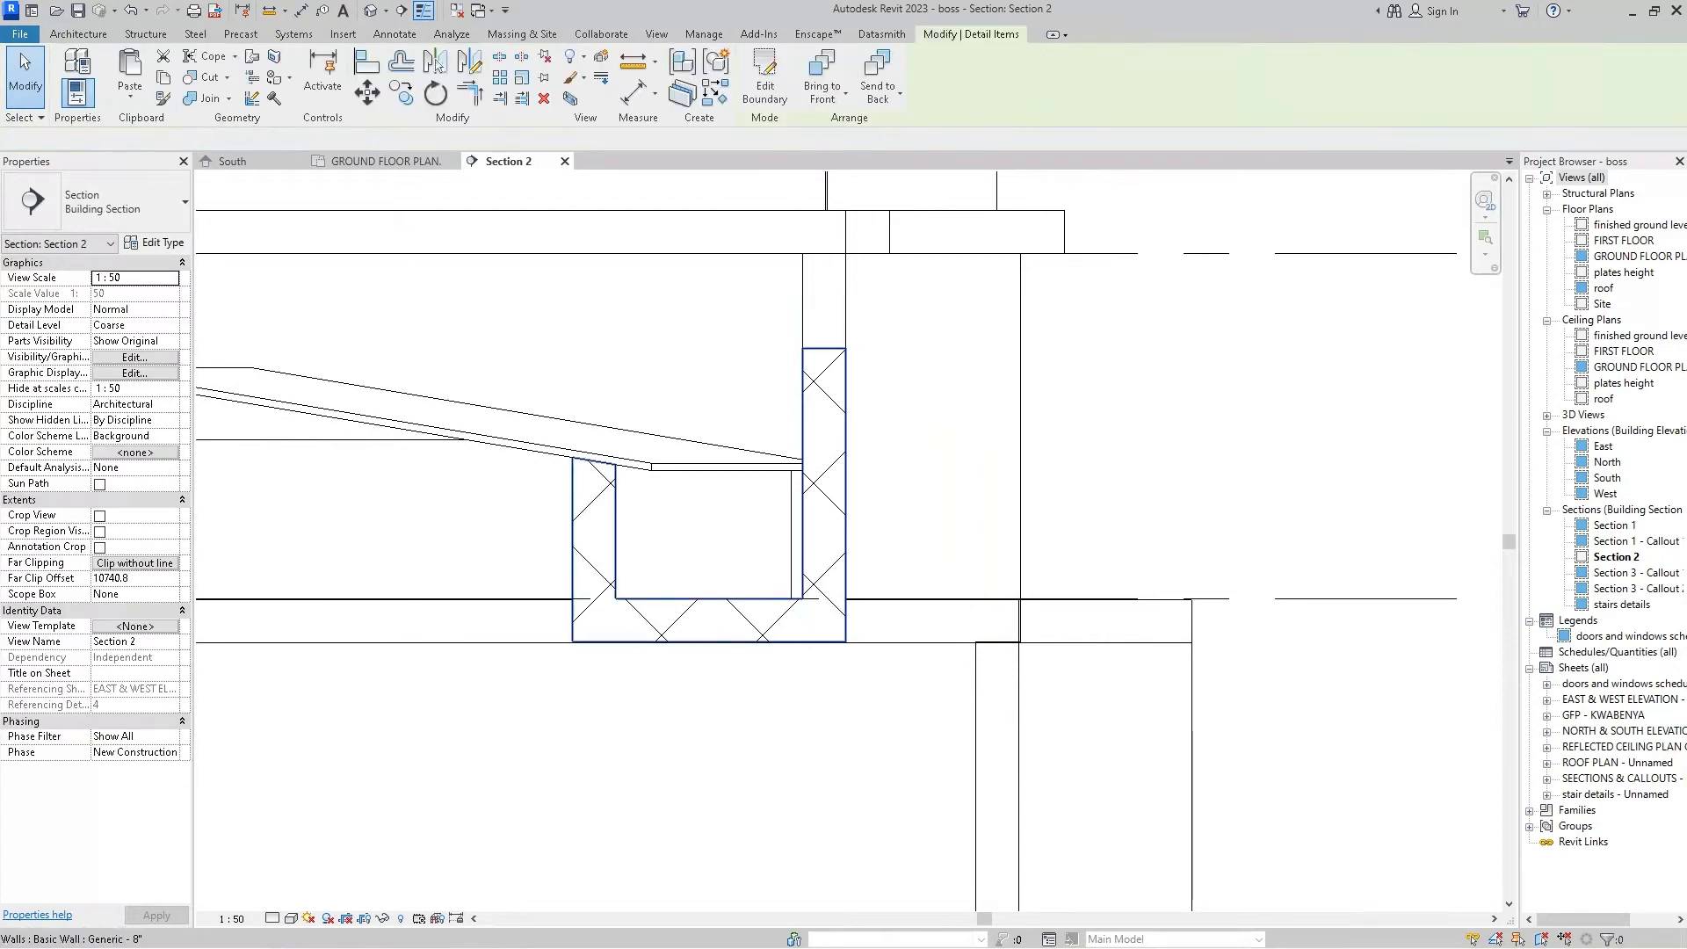
pyautogui.click(824, 492)
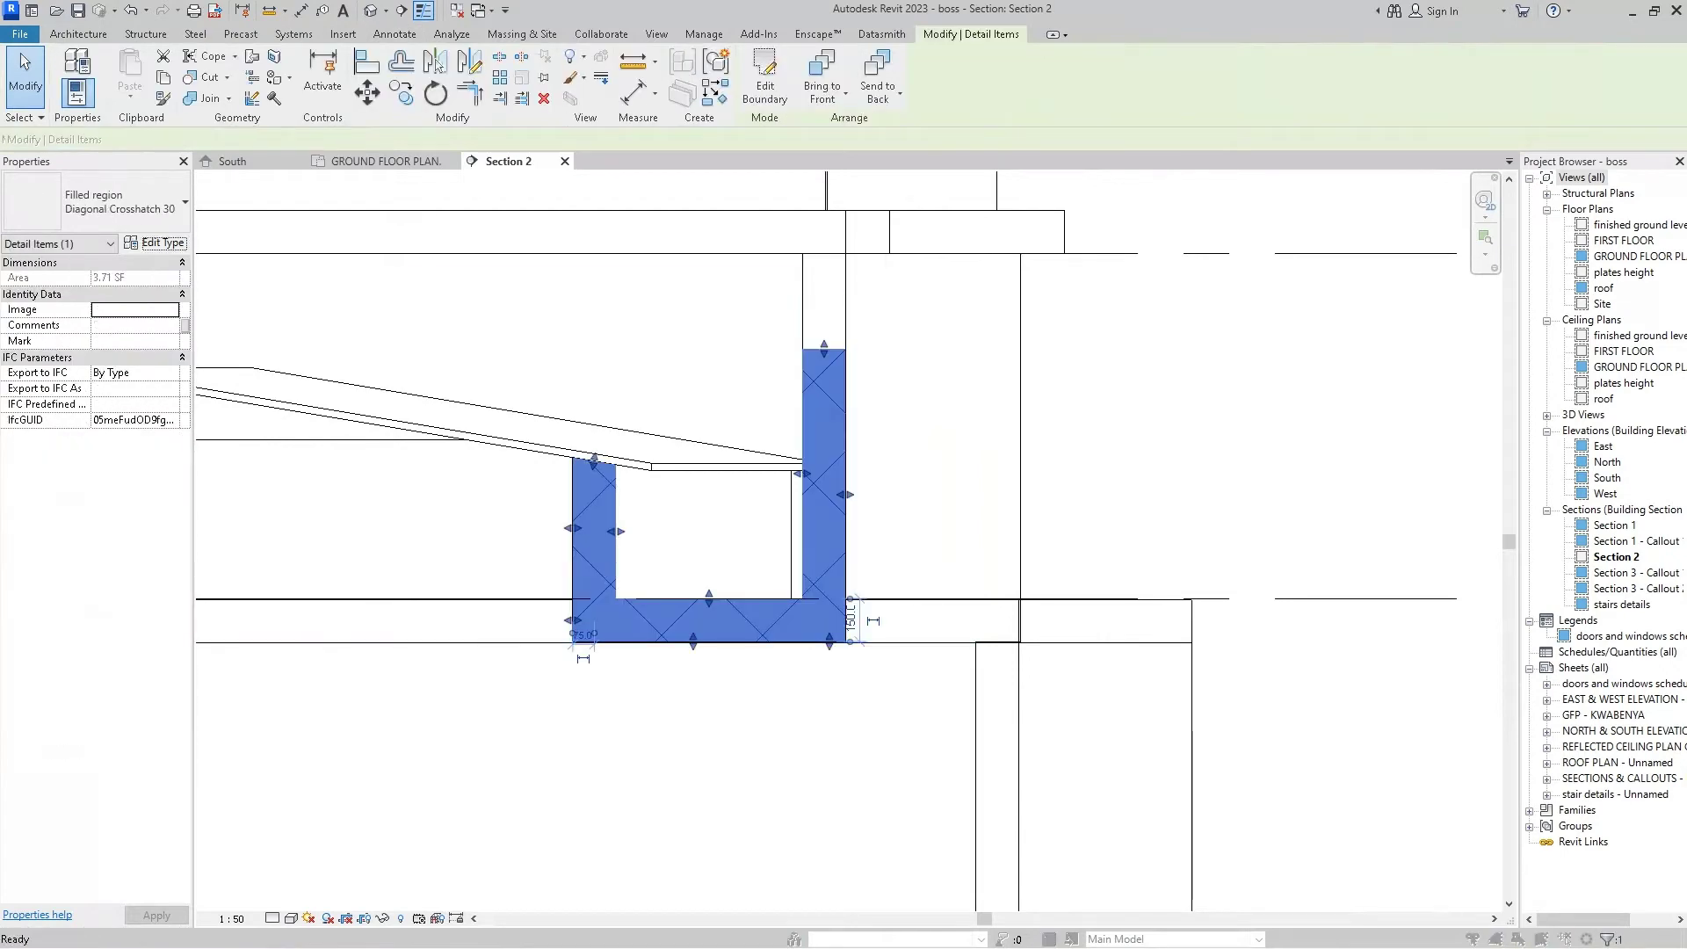
pyautogui.click(156, 242)
pyautogui.click(422, 311)
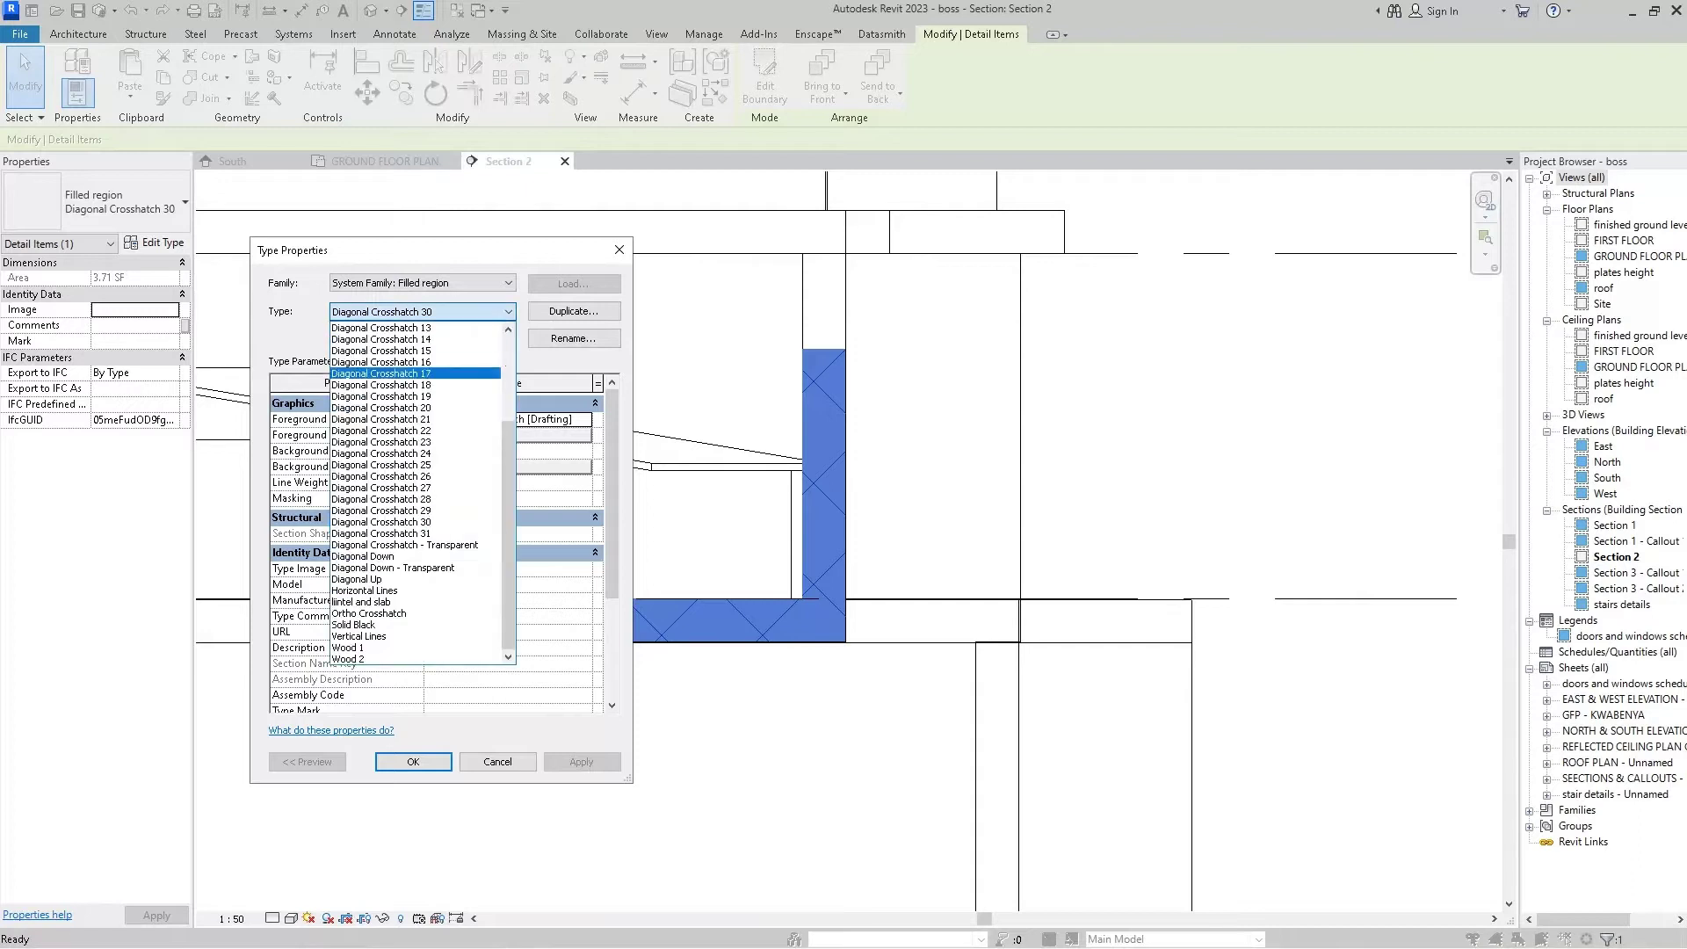
pyautogui.press('Up')
pyautogui.press('Return')
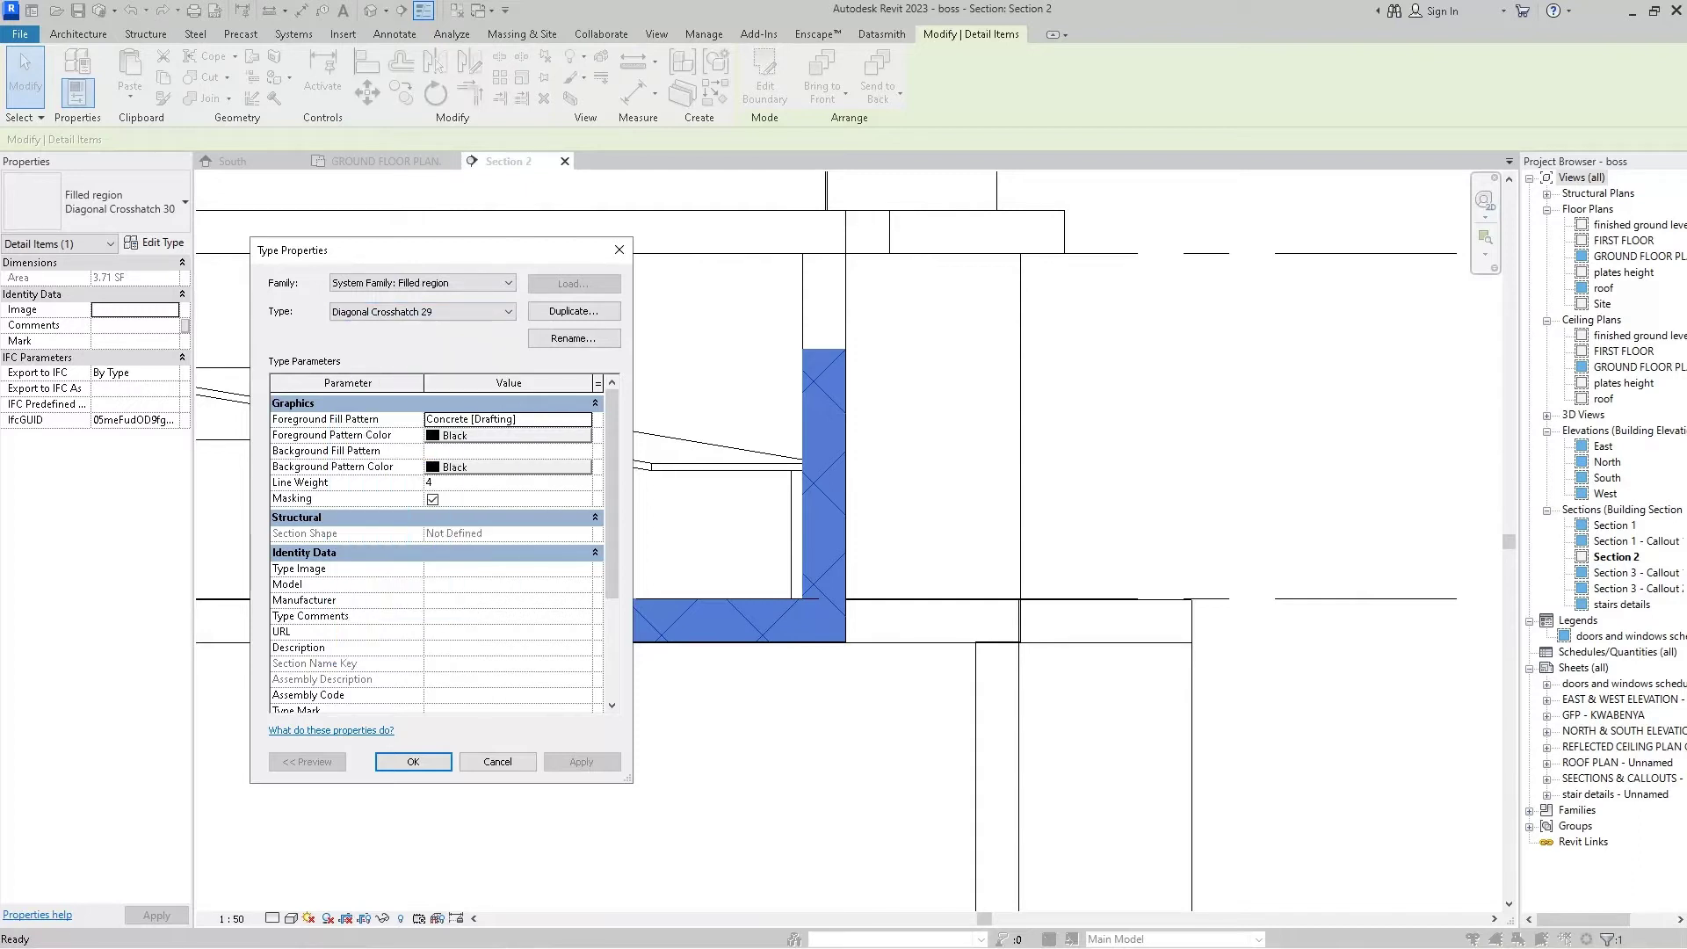
pyautogui.press('Return')
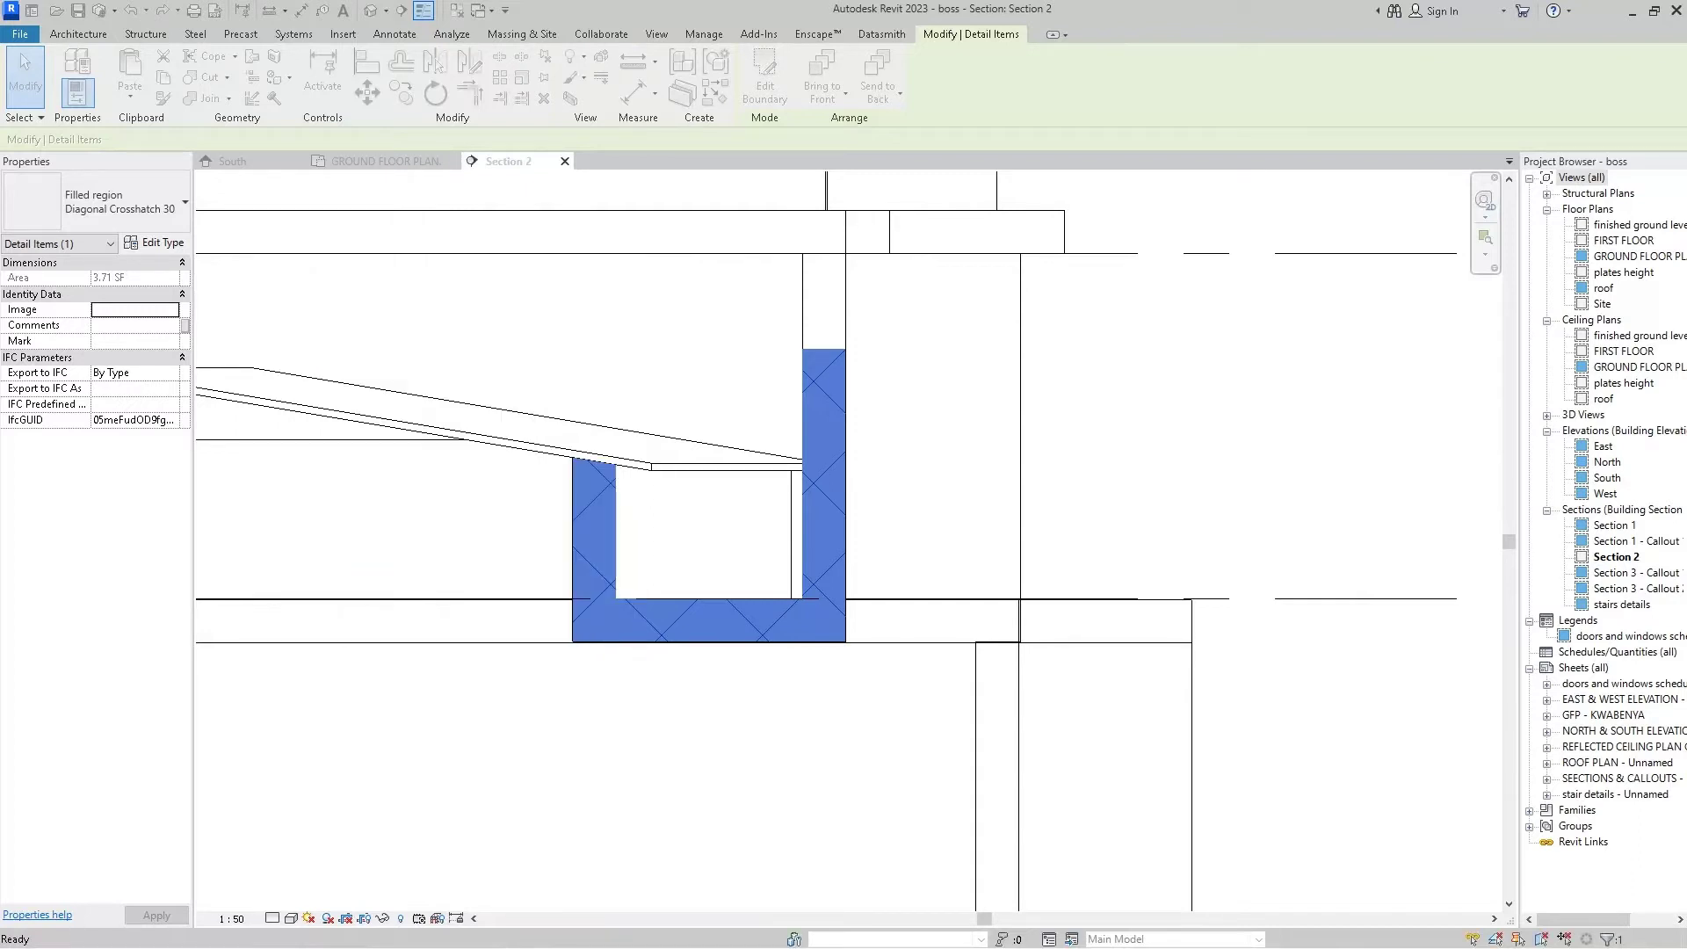
pyautogui.press('Escape')
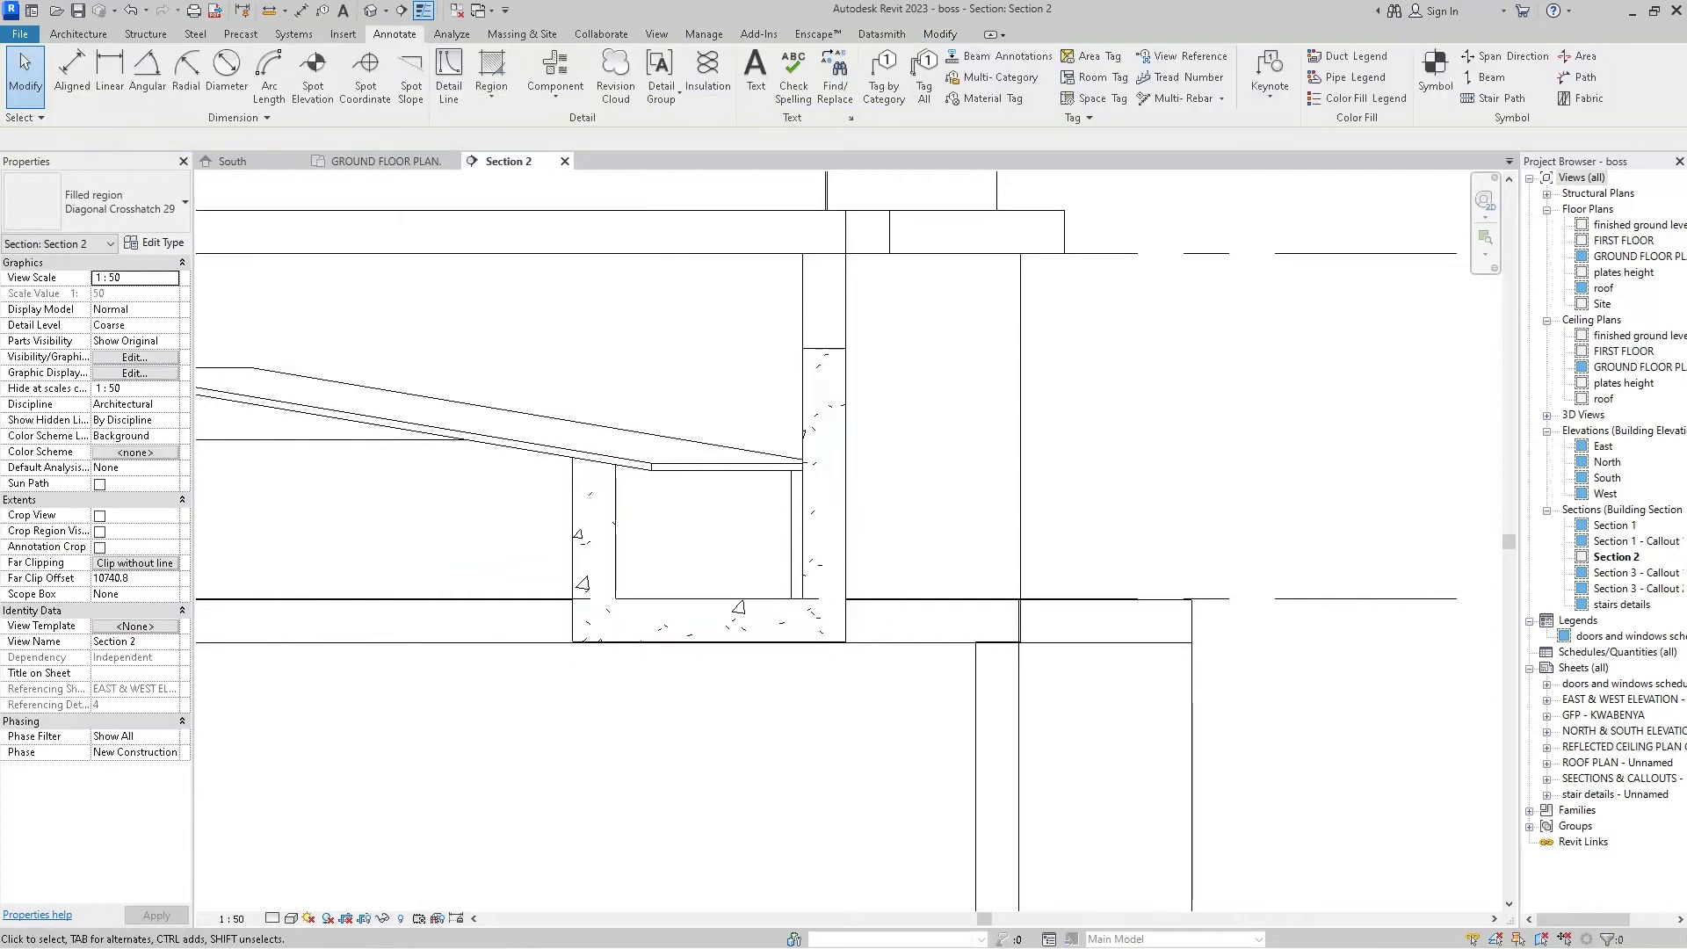
pyautogui.scroll(-1, 888, 329)
pyautogui.scroll(-1, 888, 330)
pyautogui.scroll(-1, 887, 329)
pyautogui.scroll(-1, 848, 364)
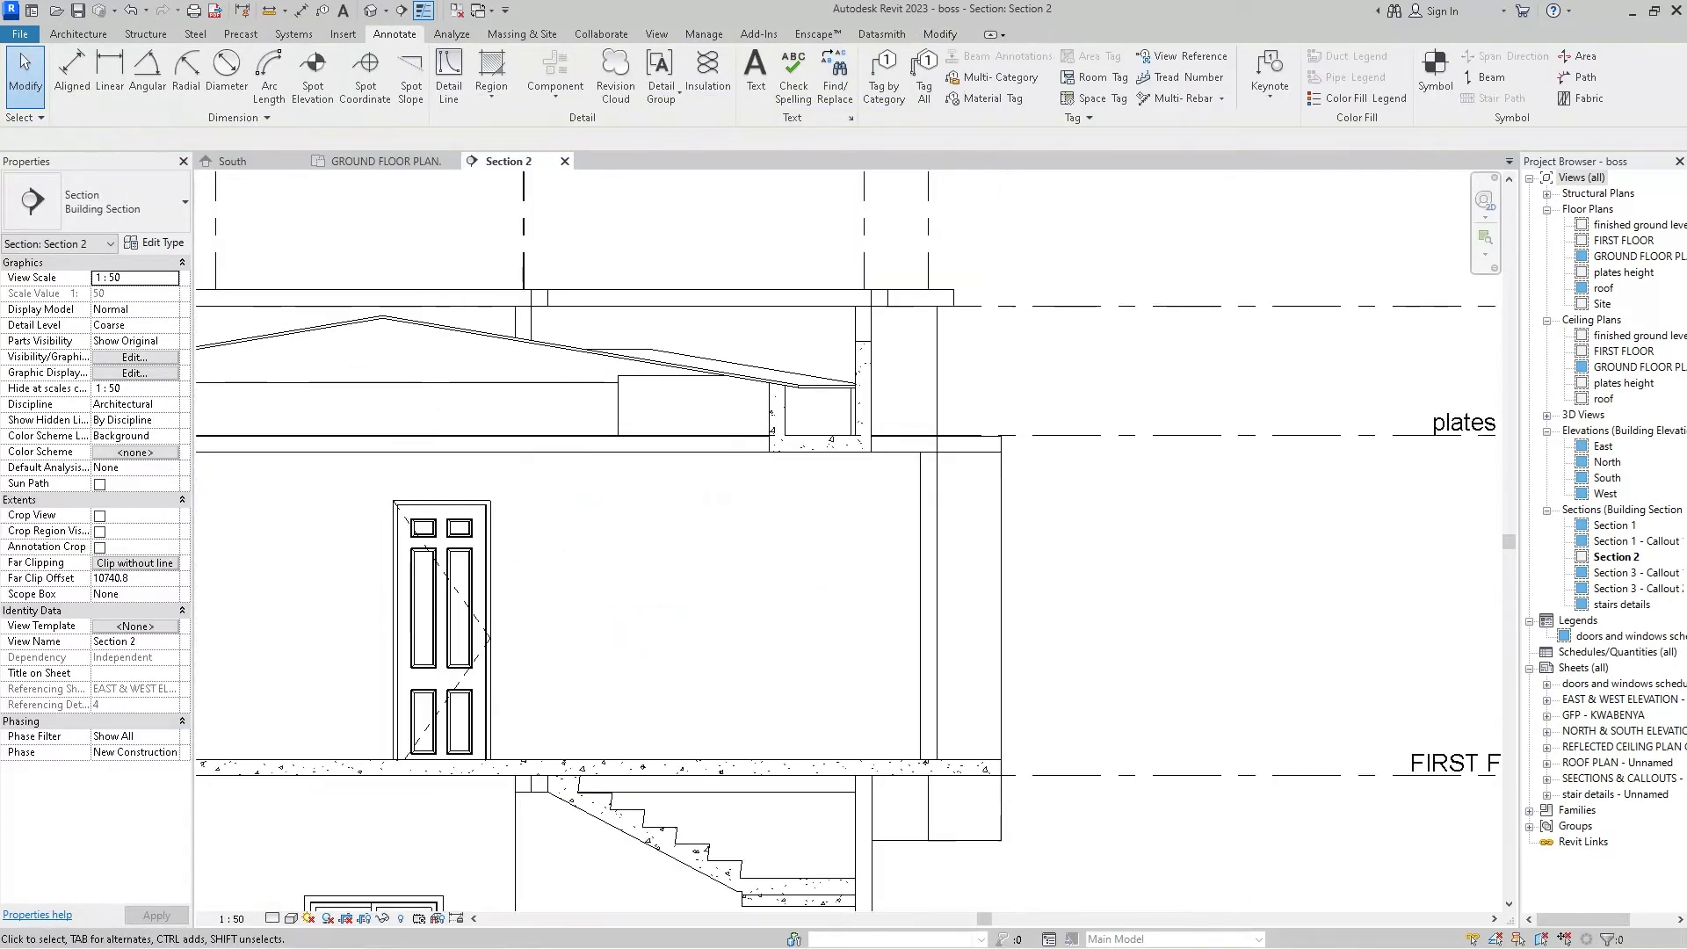
pyautogui.scroll(-1, 847, 365)
pyautogui.scroll(-1, 847, 365)
pyautogui.scroll(-1, 847, 365)
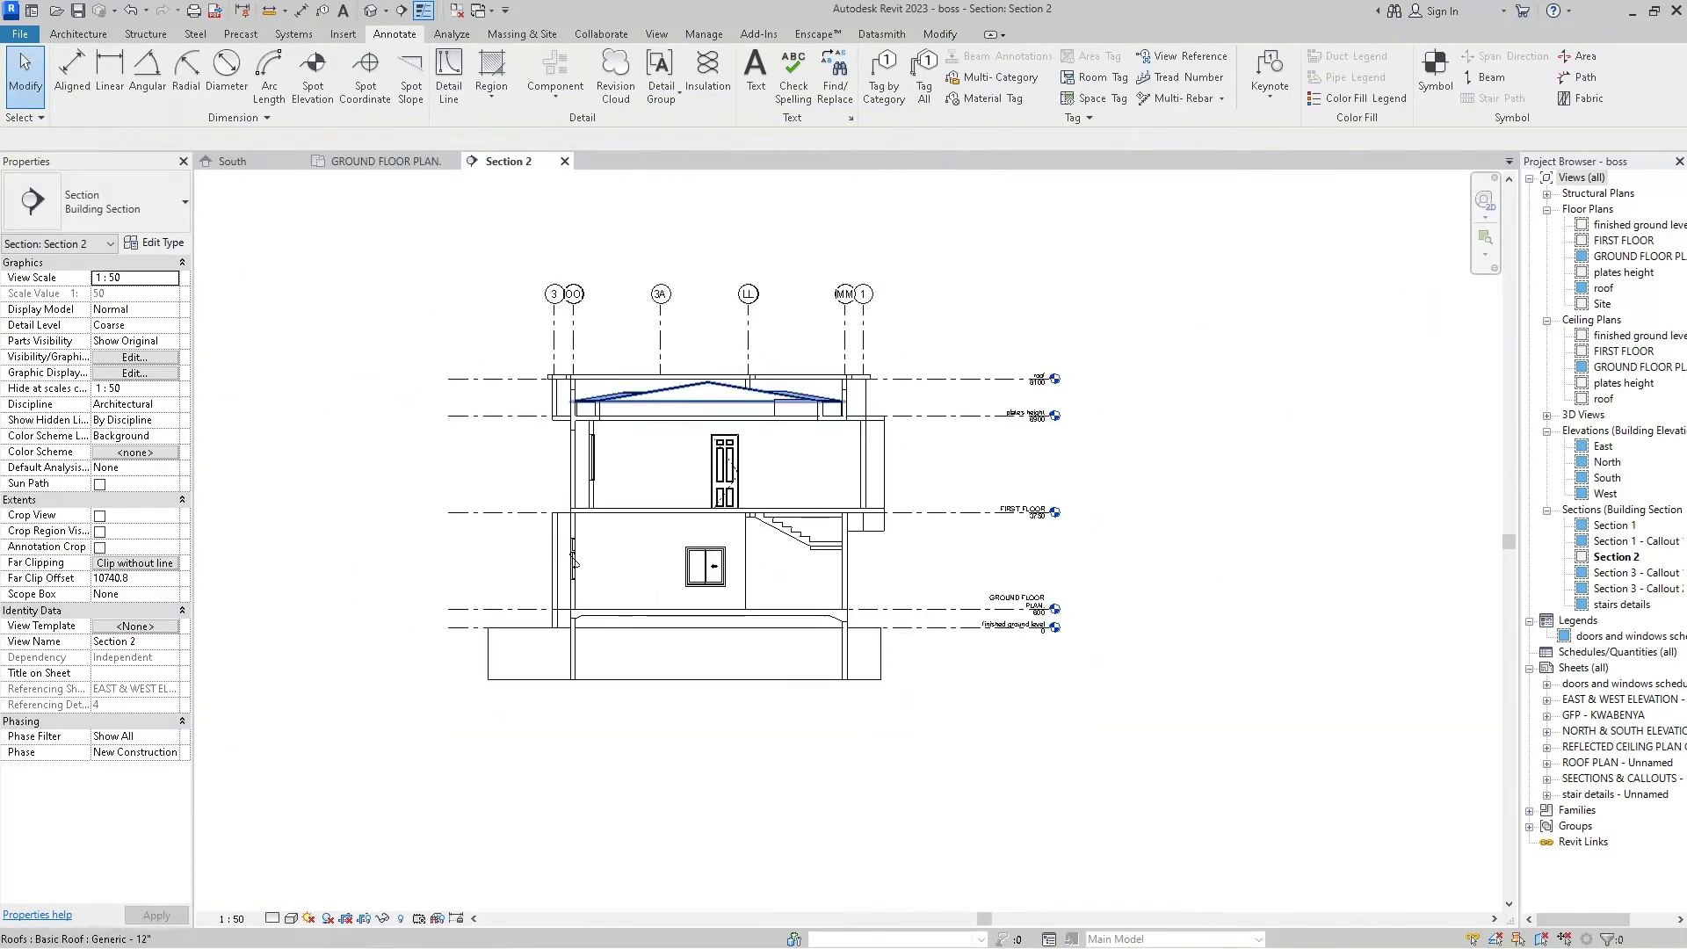
pyautogui.moveTo(422, 400); pyautogui.dragTo(605, 400, button='middle')
pyautogui.scroll(3, 605, 400)
pyautogui.scroll(1, 611, 409)
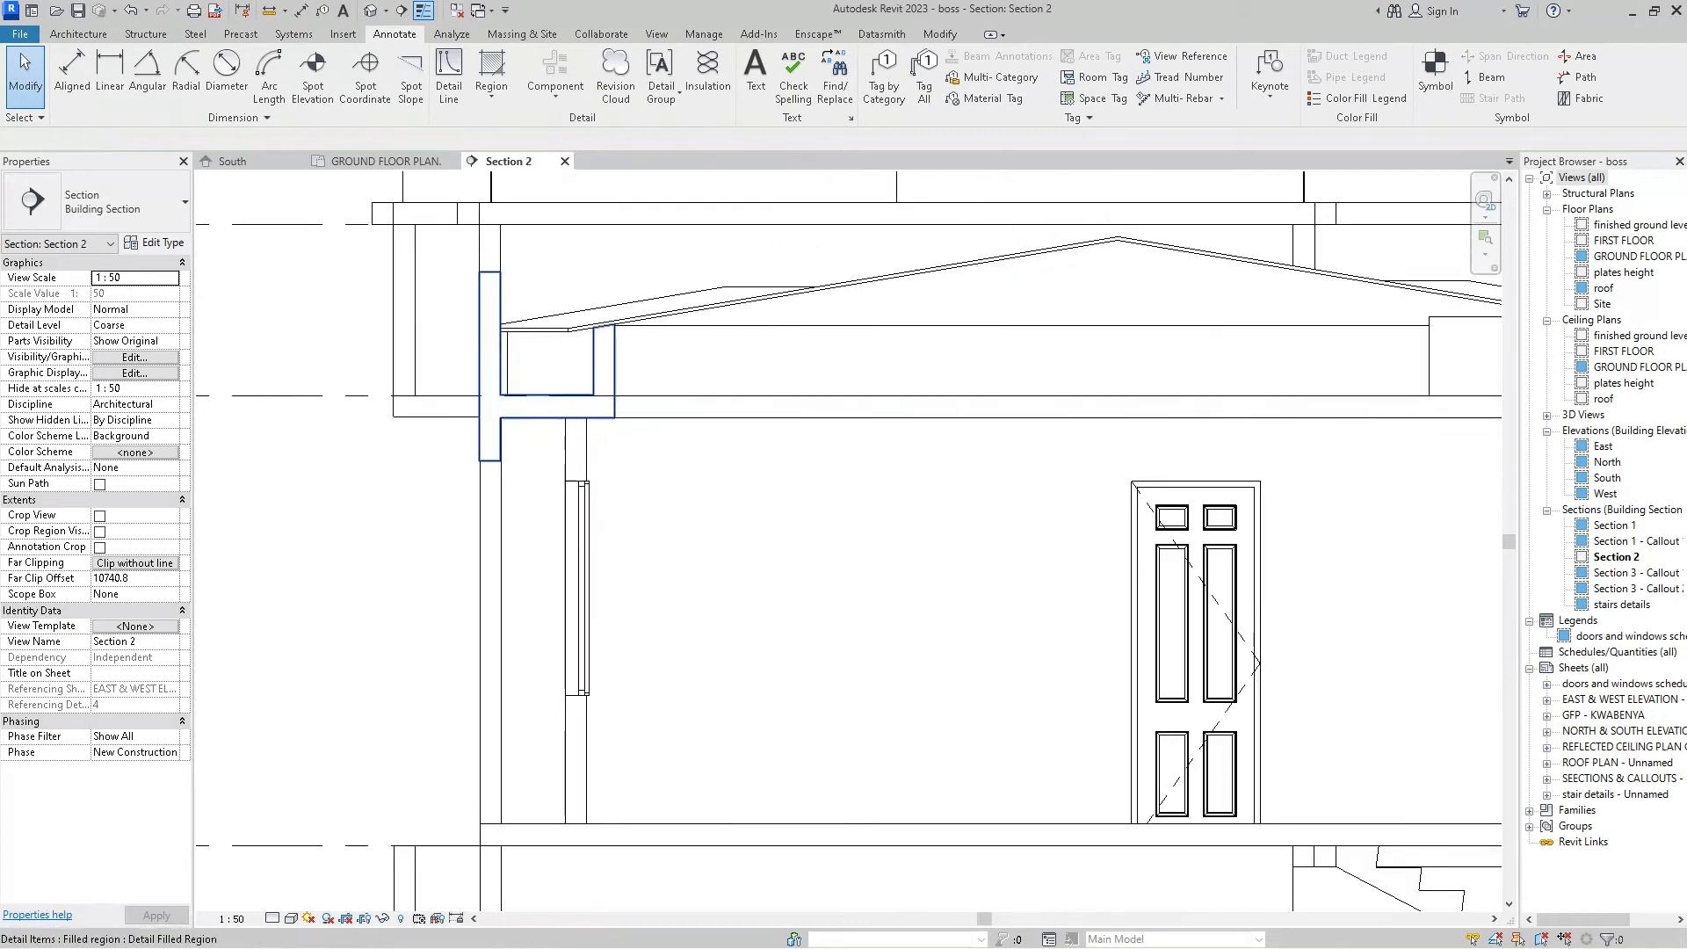
pyautogui.scroll(1, 505, 404)
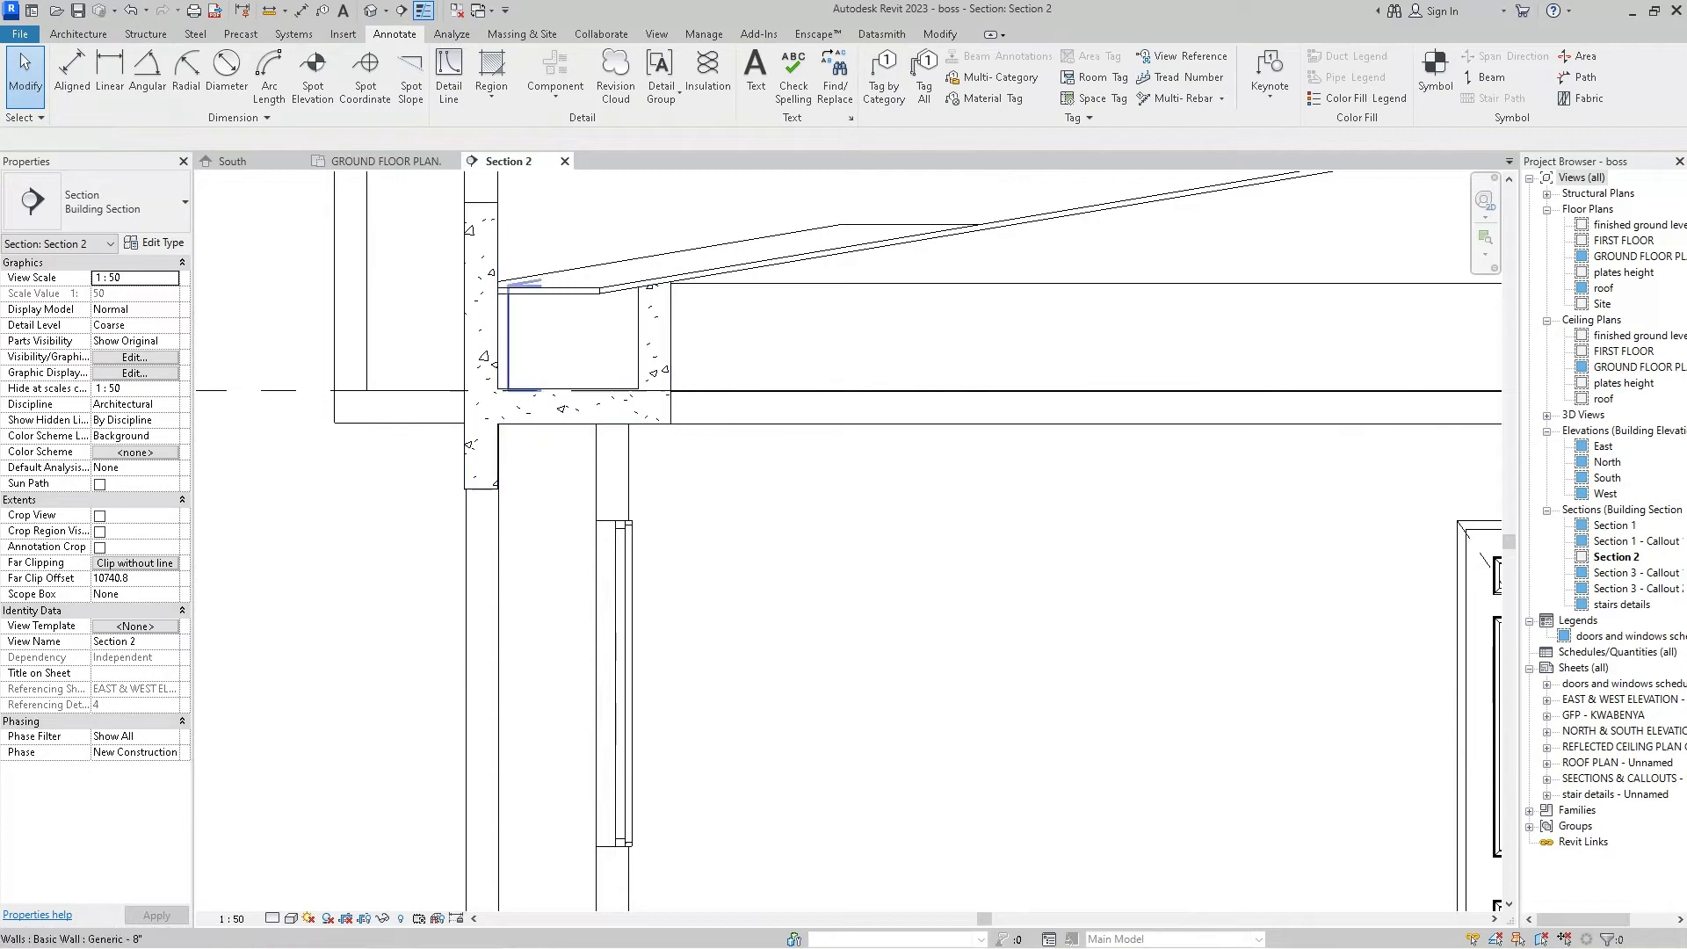
pyautogui.scroll(-1, 391, 365)
pyautogui.scroll(-1, 356, 369)
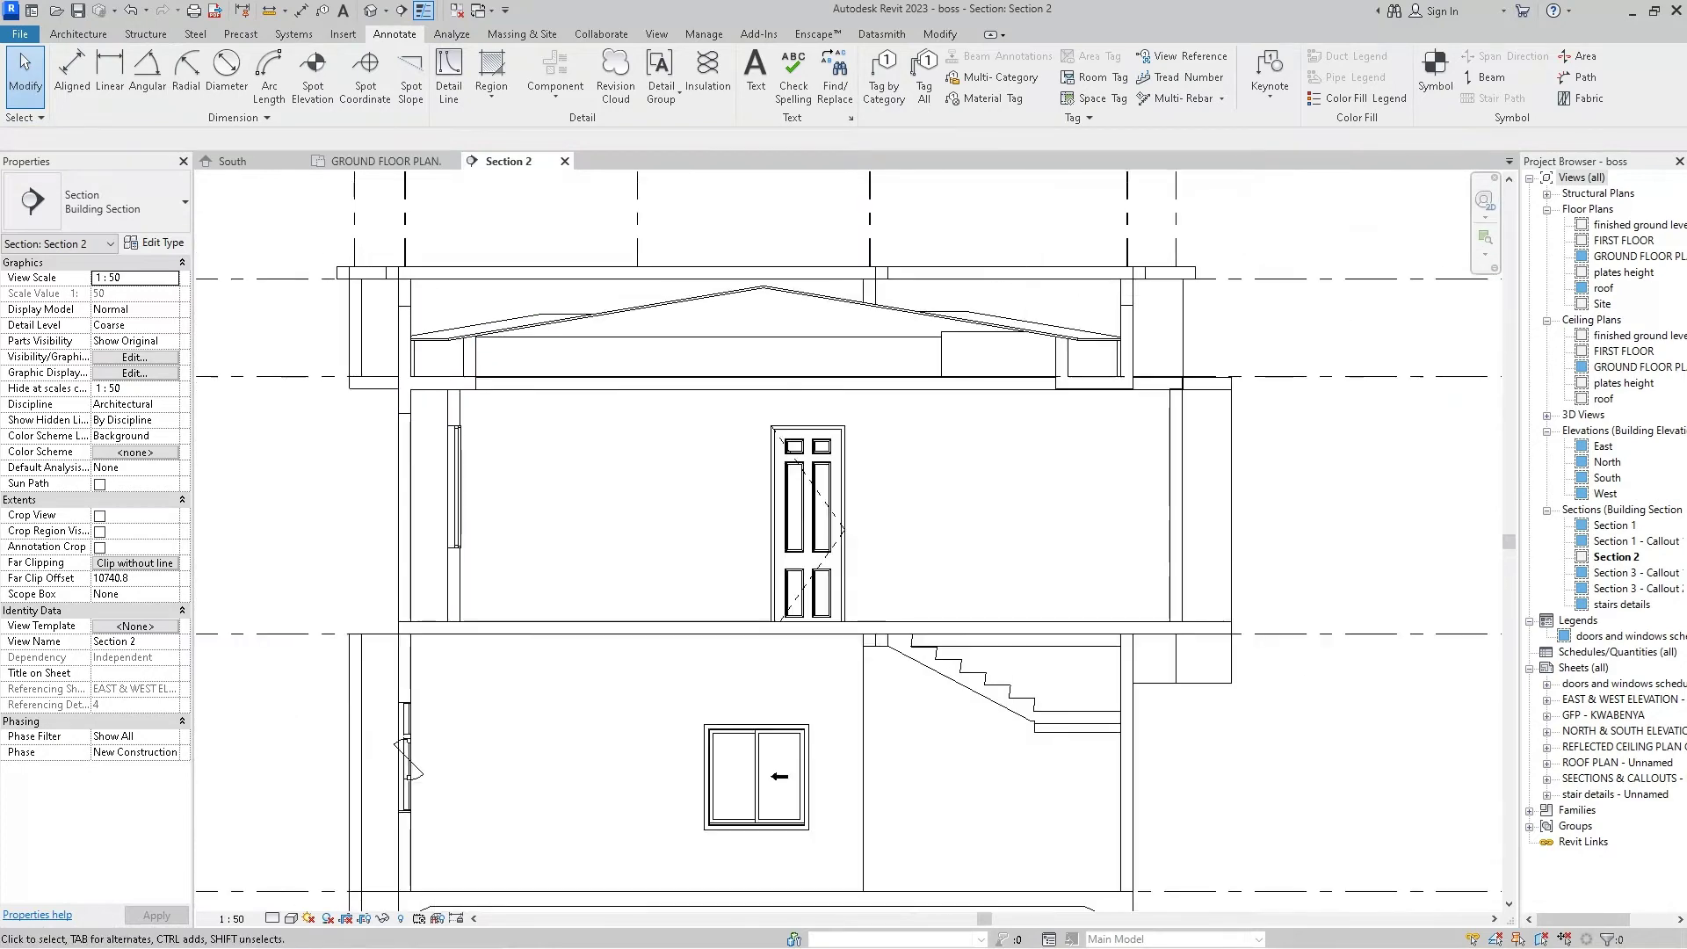
pyautogui.scroll(-1, 356, 373)
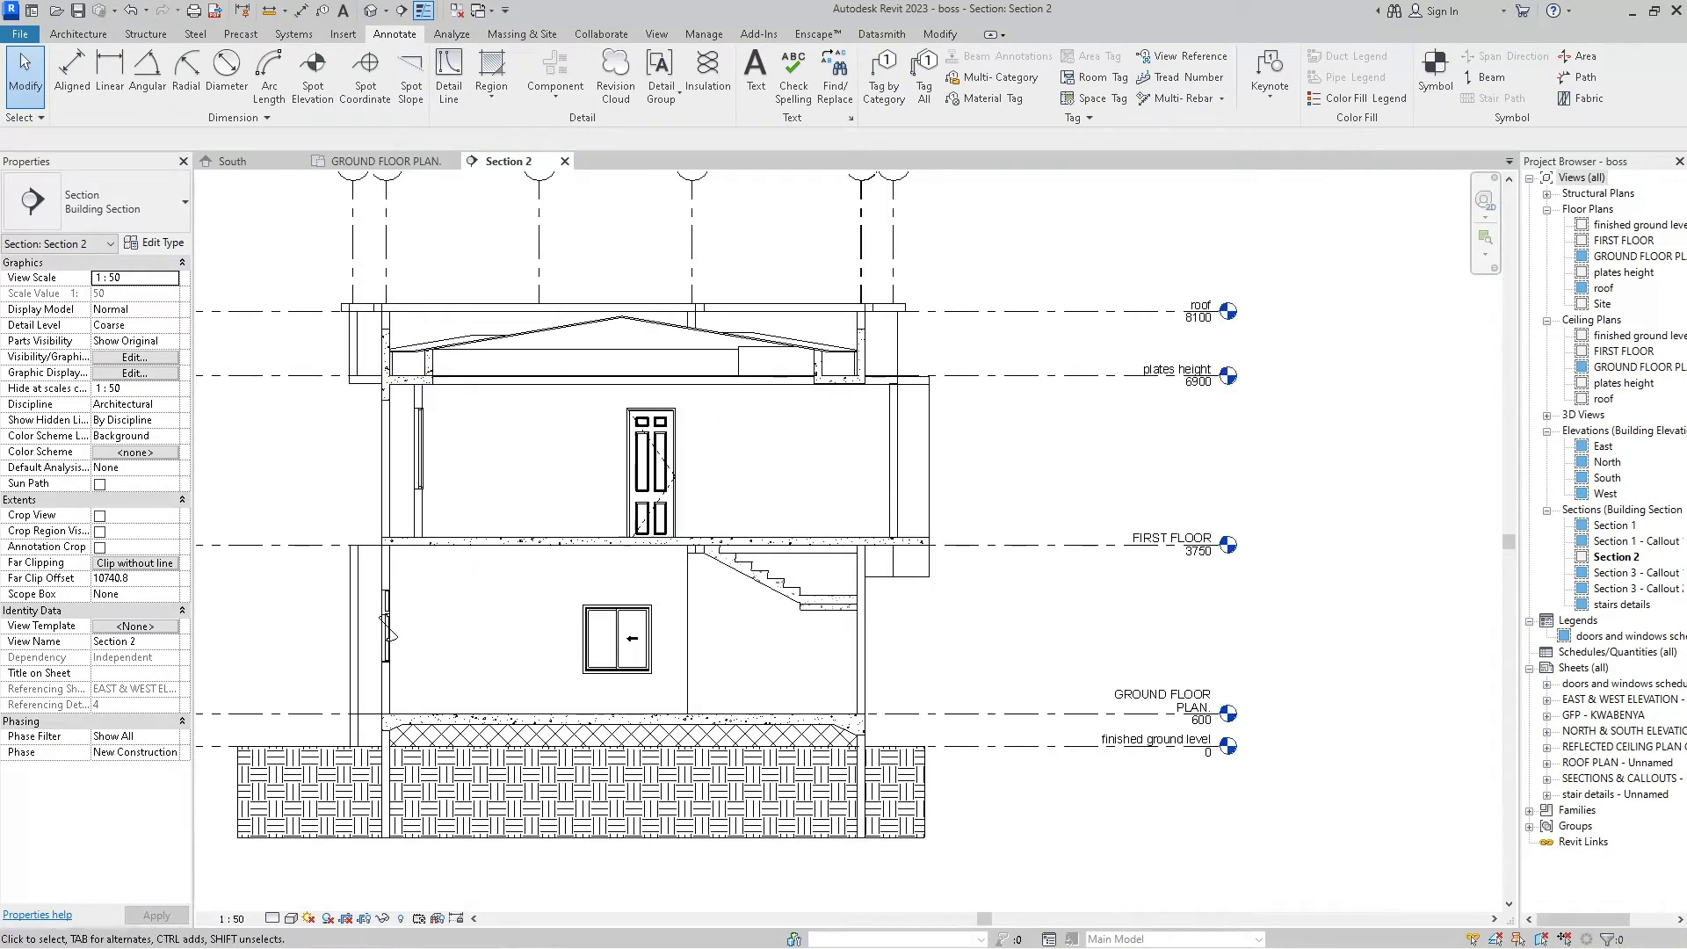
pyautogui.scroll(-1, 373, 317)
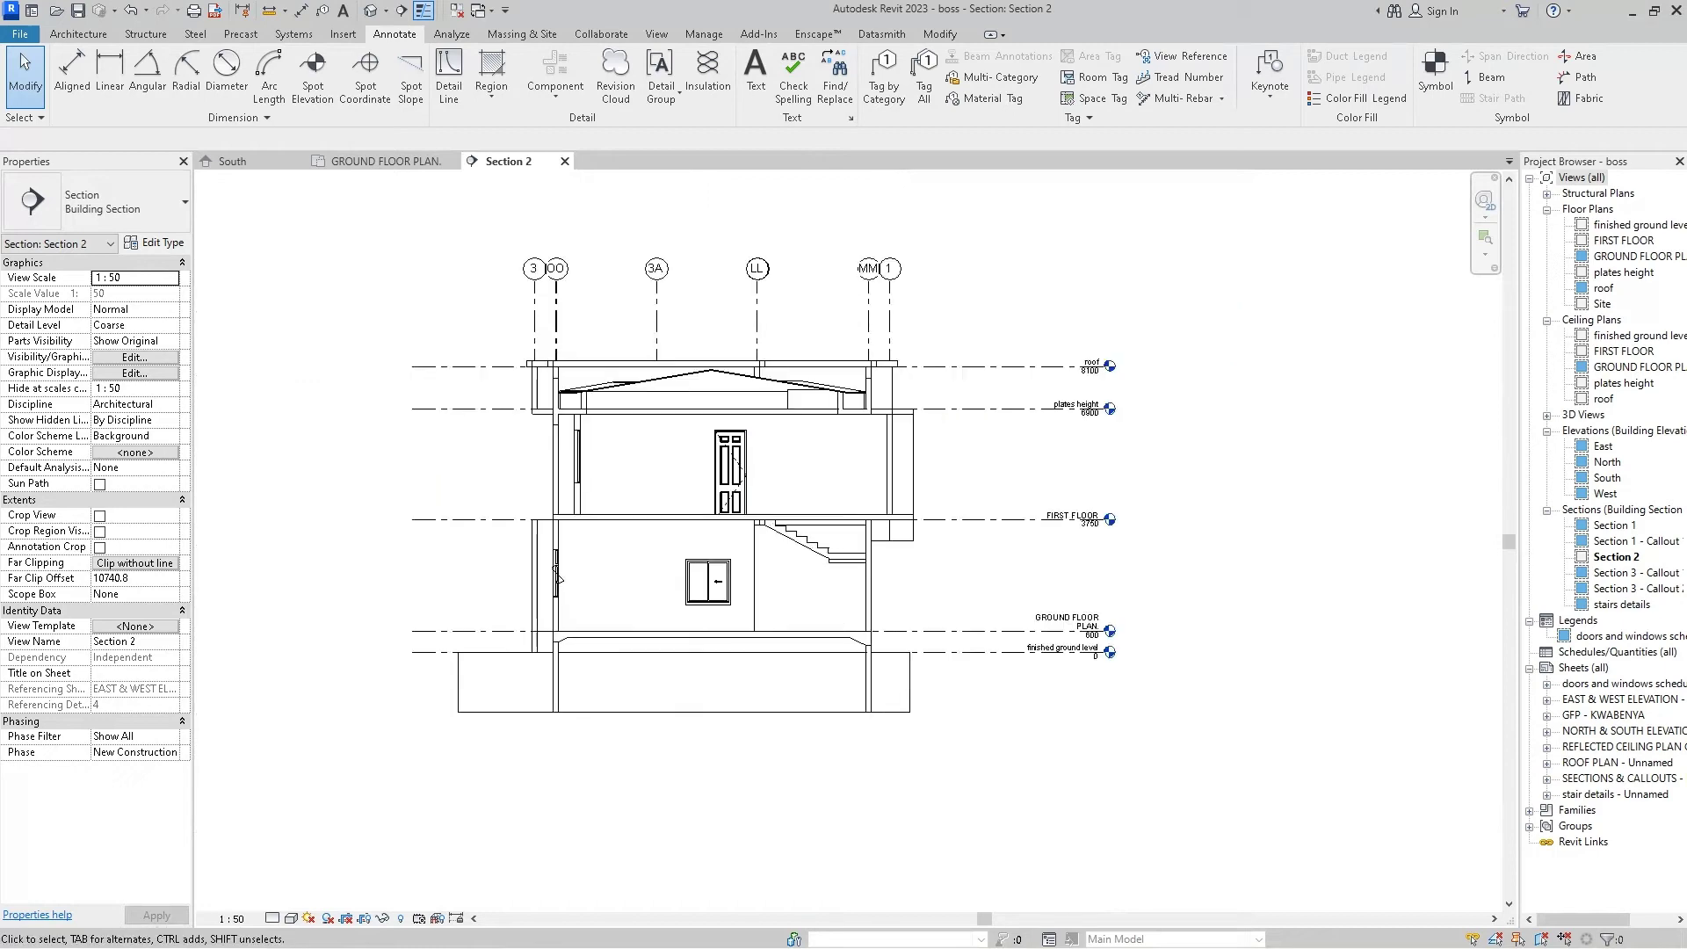
pyautogui.scroll(1, 373, 316)
pyautogui.scroll(1, 373, 316)
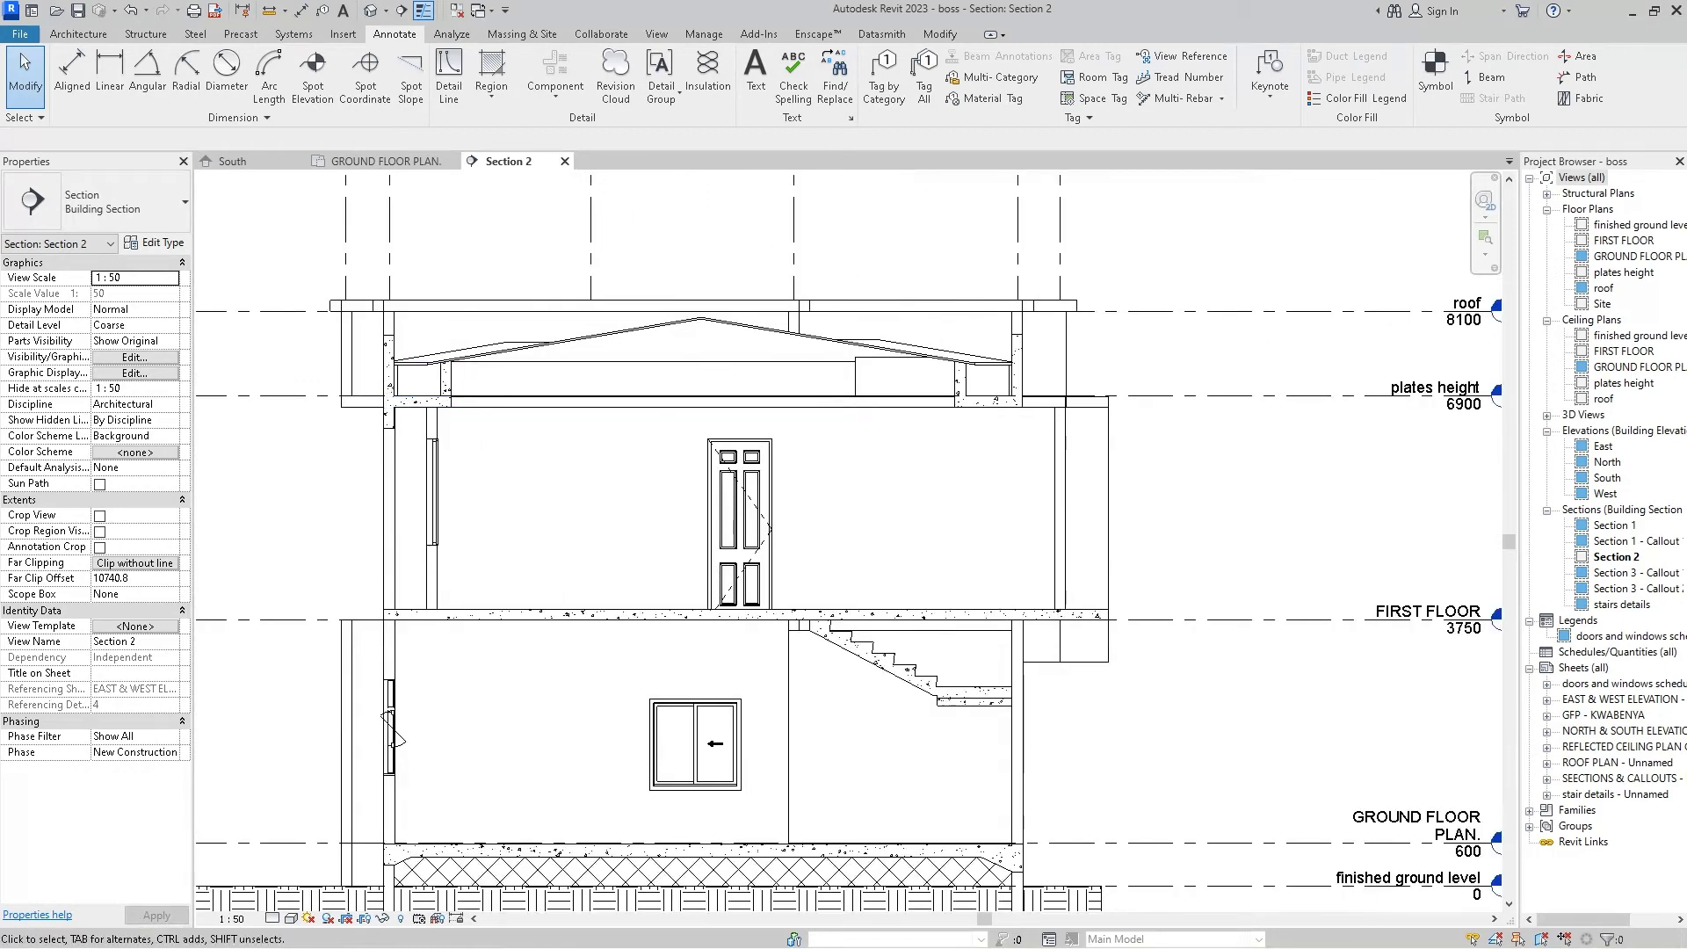
pyautogui.scroll(-1, 544, 435)
pyautogui.scroll(-1, 544, 435)
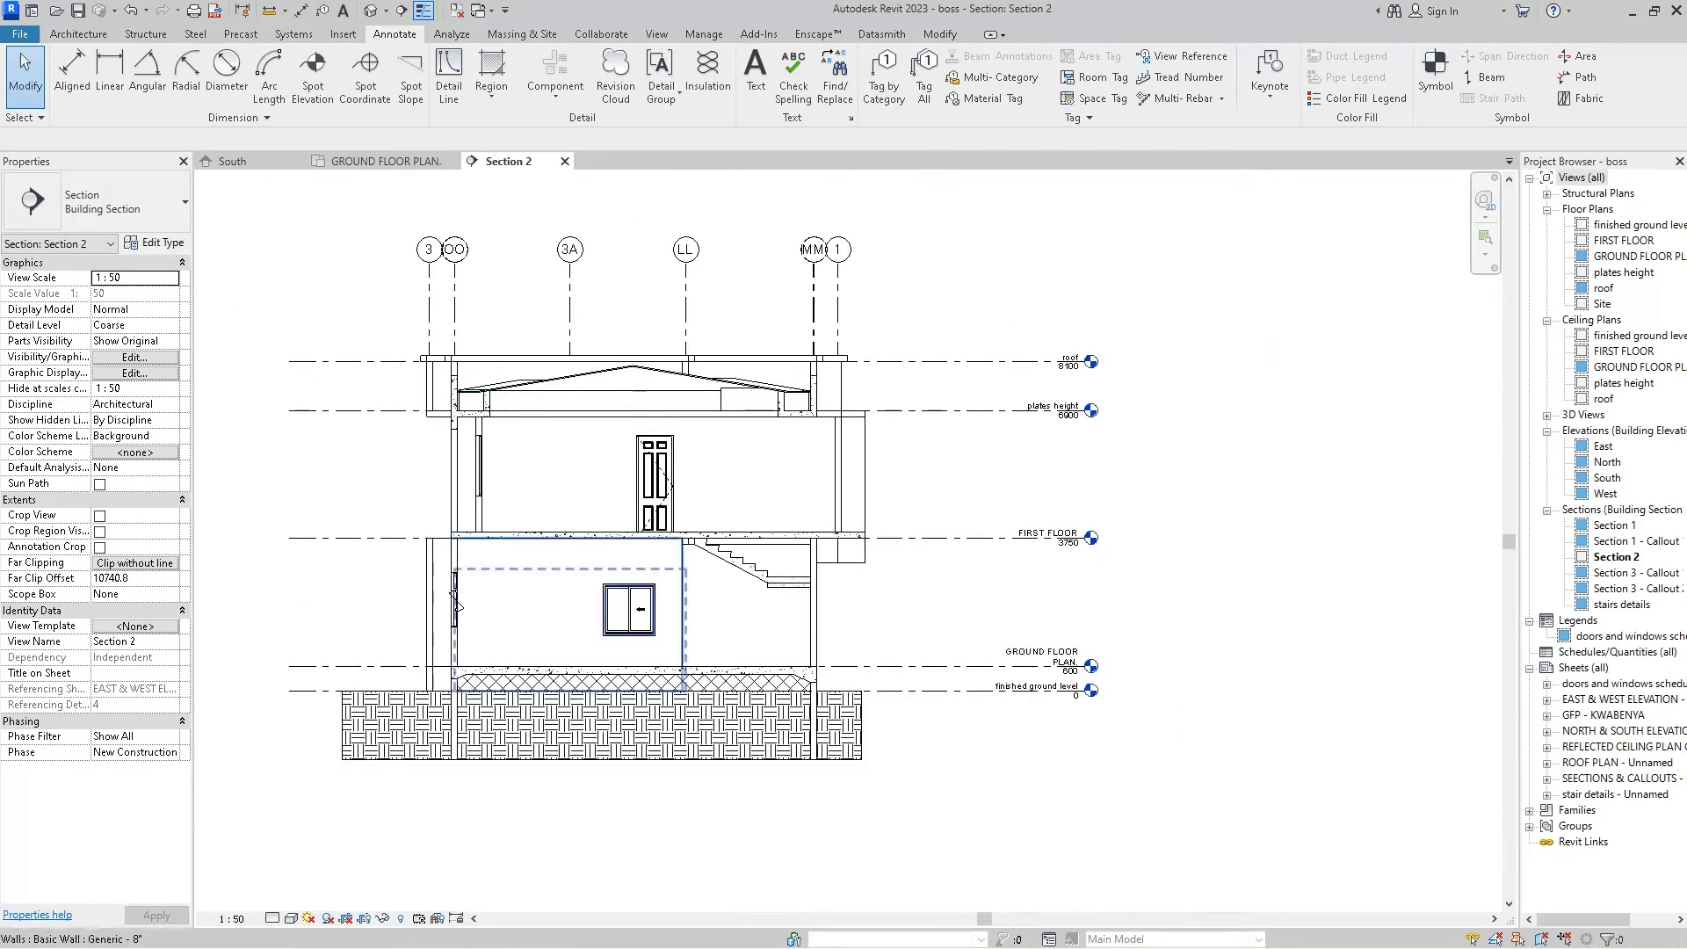
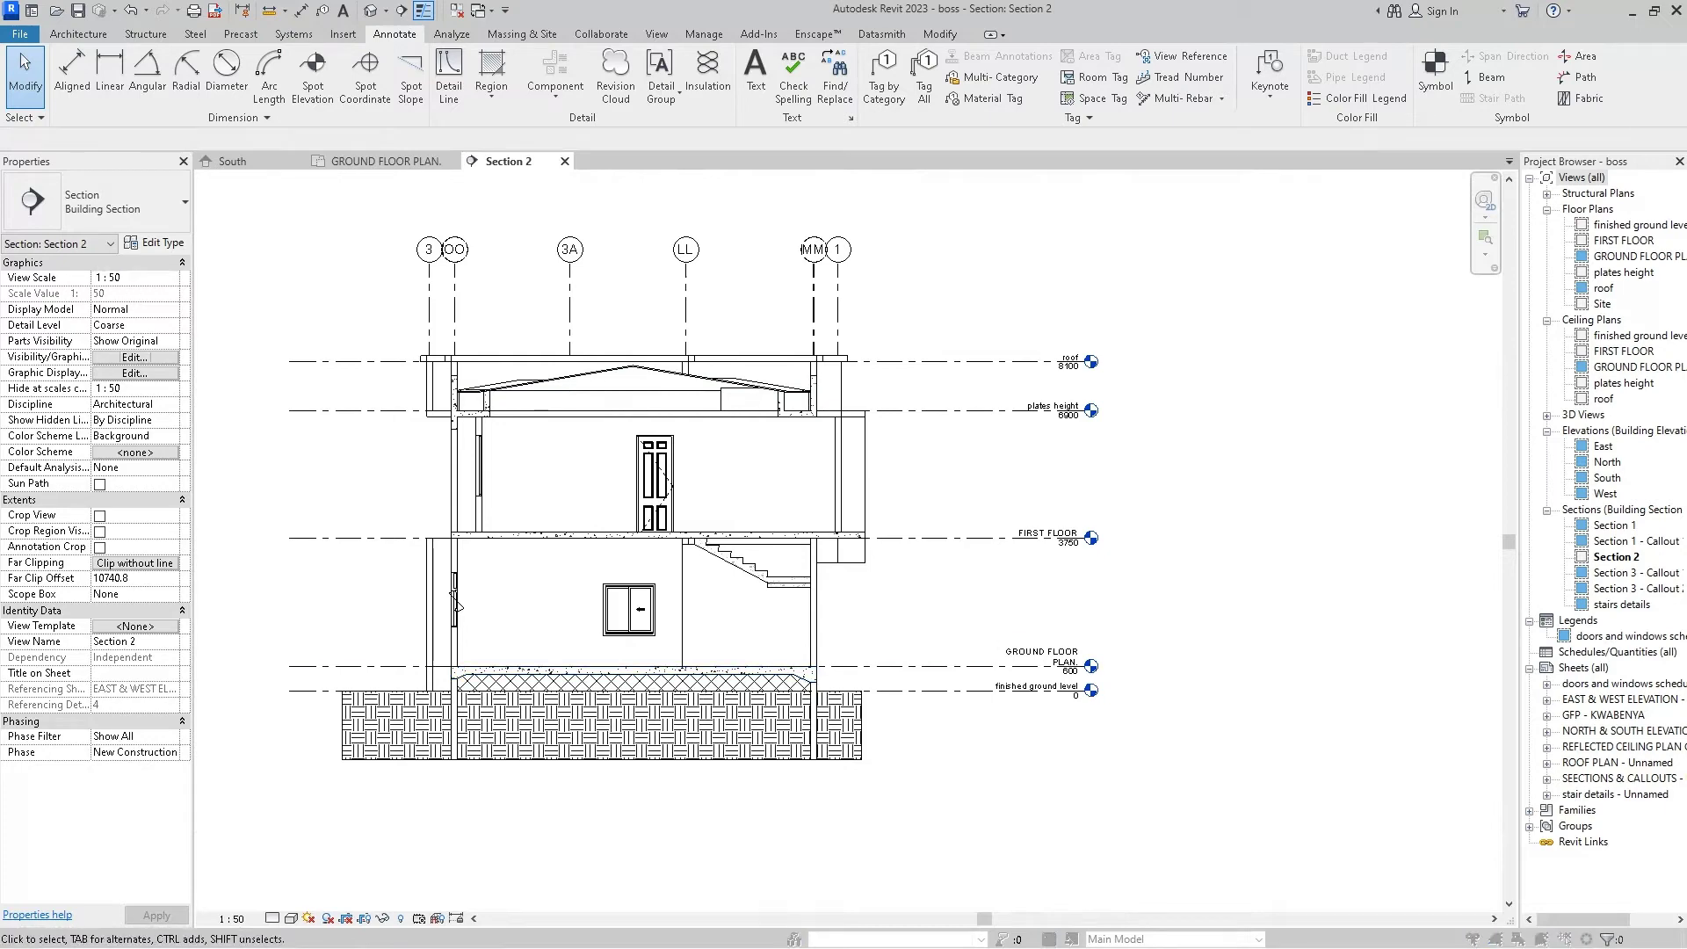
# - Open Visibility/Graphic Overrides for Section 2 with VG and select the Roofs category row
pyautogui.press('v')
pyautogui.press('v')
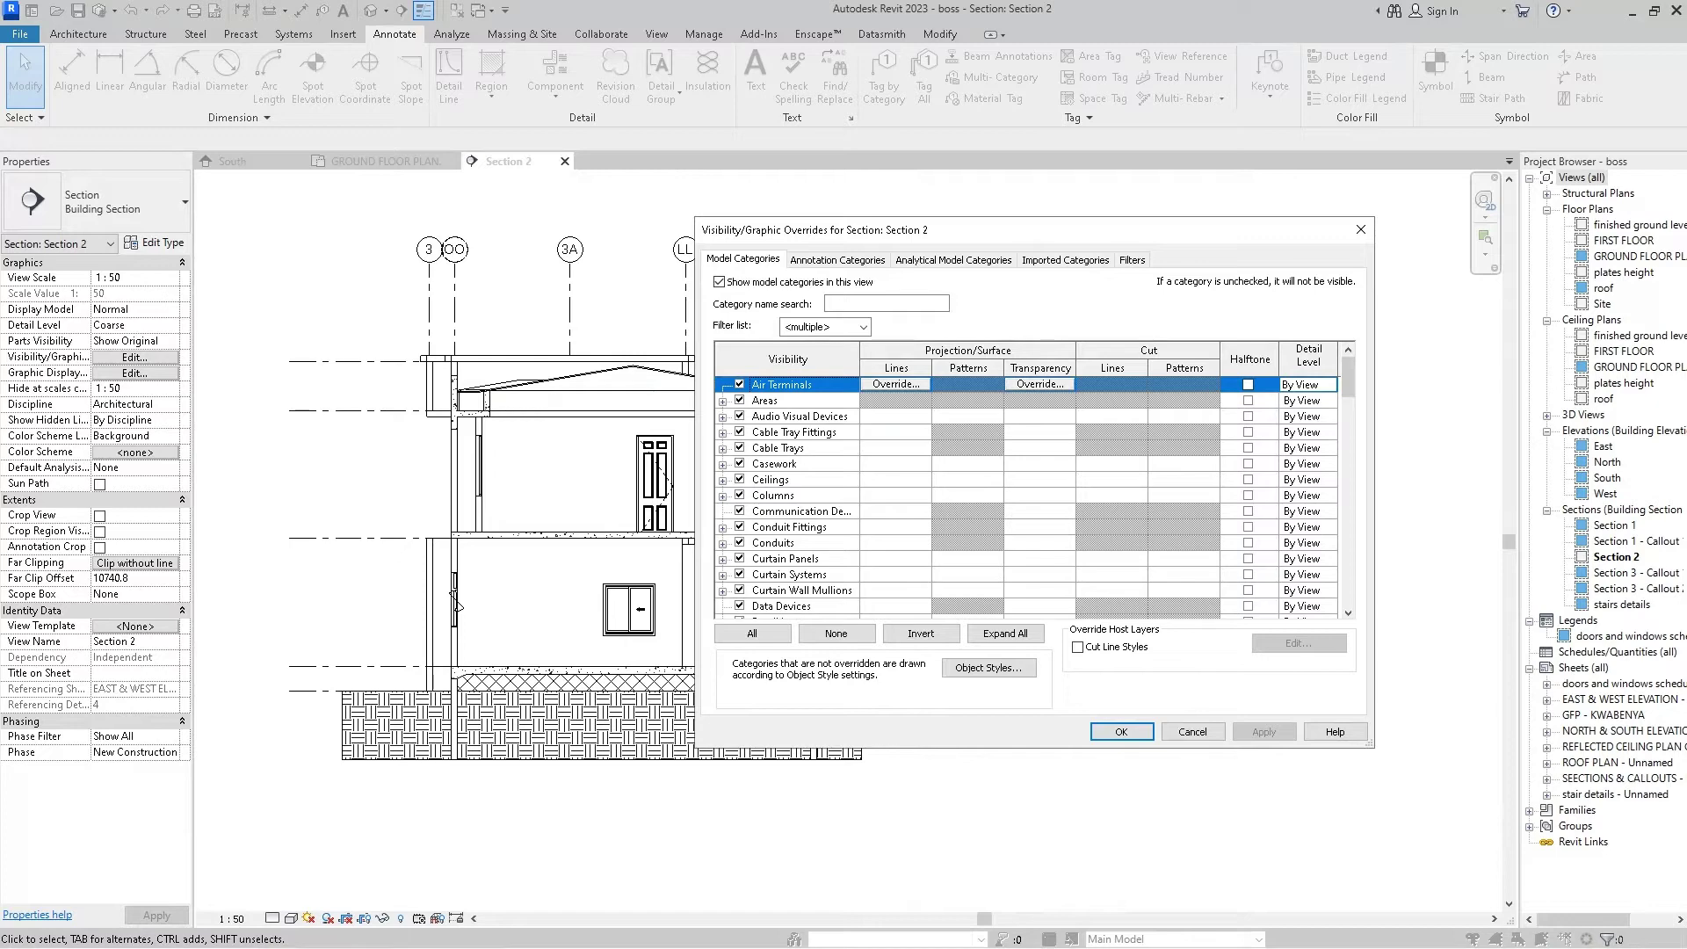
pyautogui.scroll(-2, 1028, 492)
pyautogui.scroll(-2, 1028, 492)
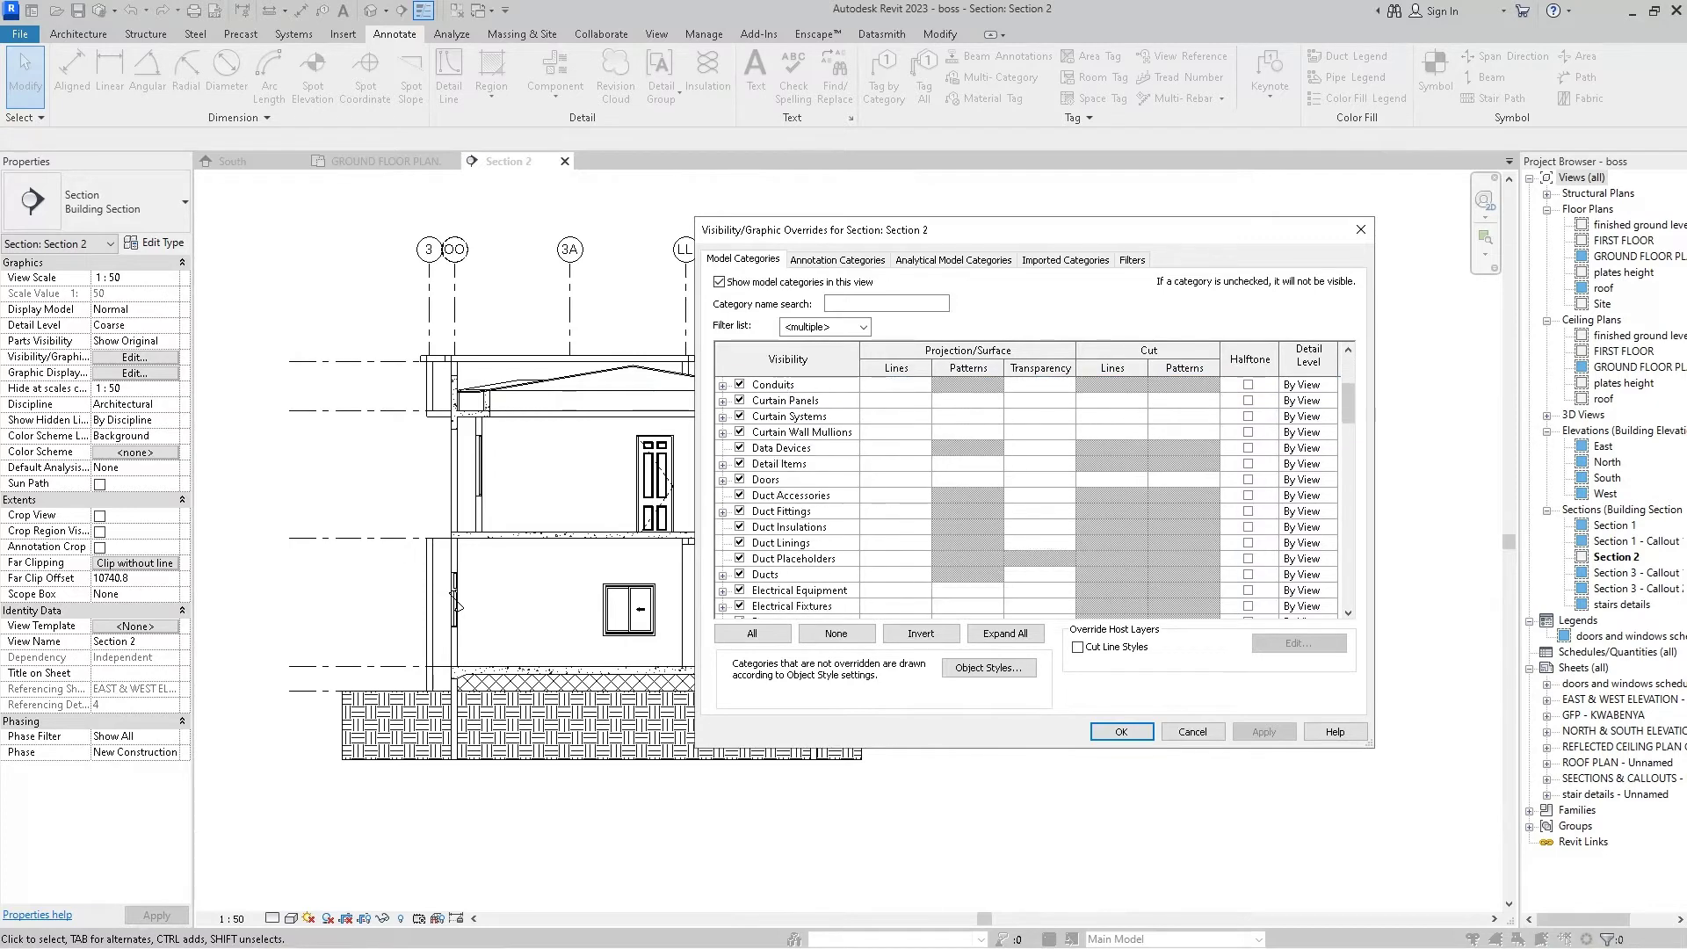
pyautogui.scroll(-1, 1027, 492)
pyautogui.scroll(-1, 1027, 492)
pyautogui.scroll(-1, 1028, 492)
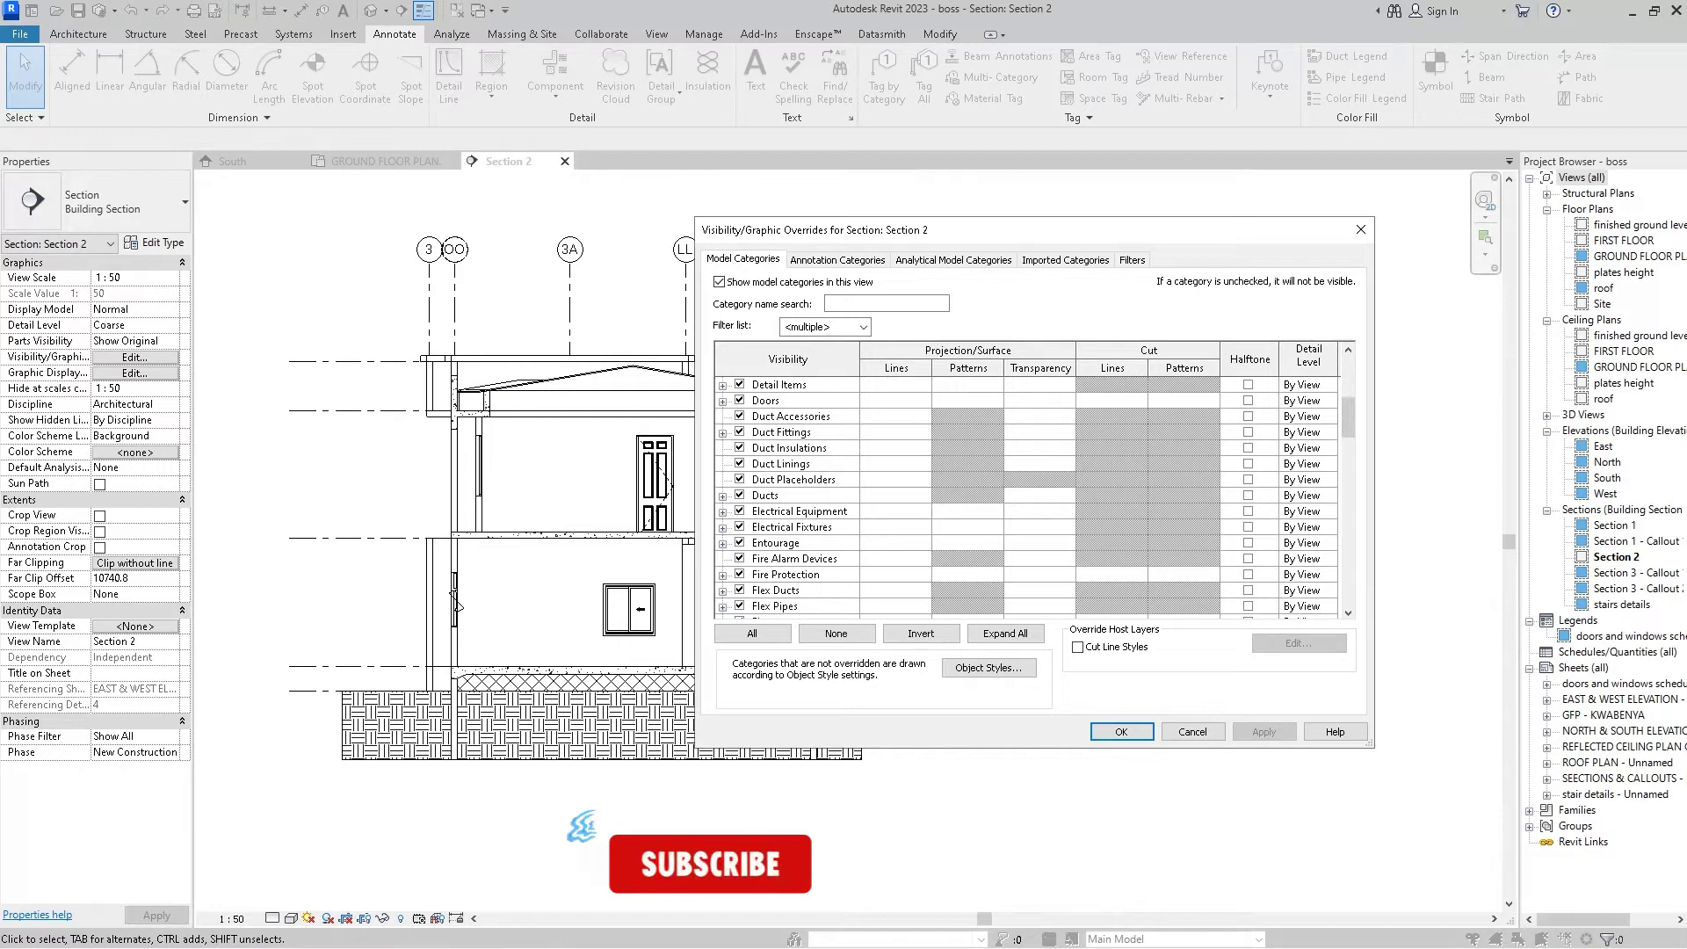
pyautogui.scroll(-1, 1028, 492)
pyautogui.scroll(-2, 1028, 492)
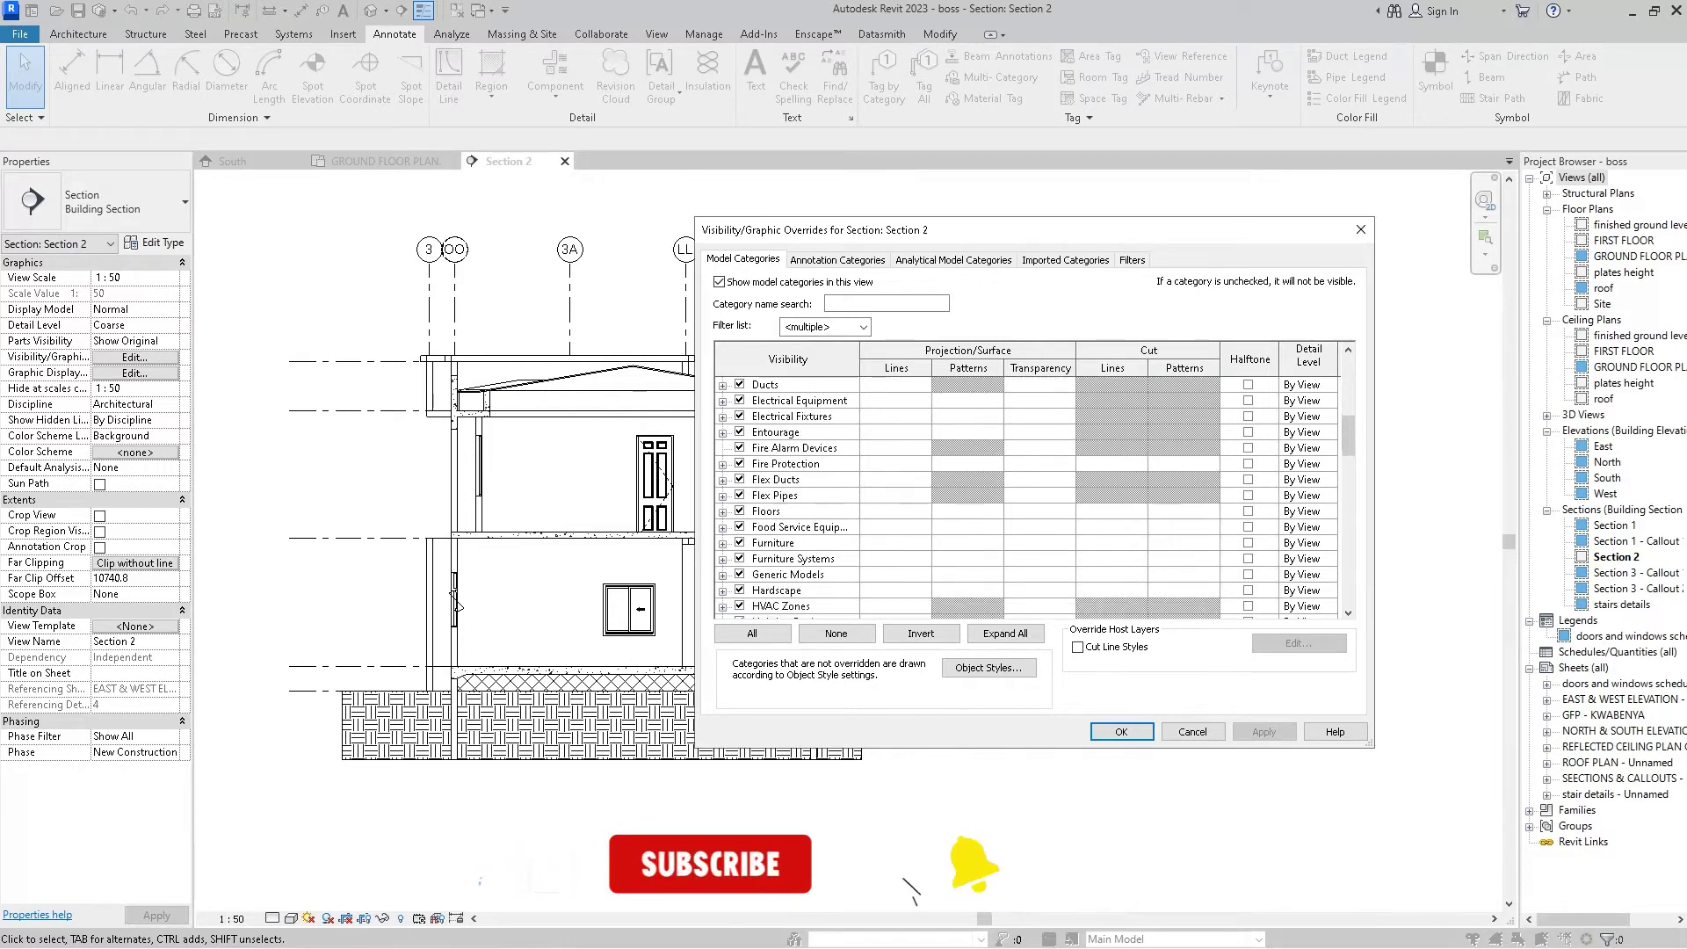
pyautogui.scroll(-2, 1028, 492)
pyautogui.scroll(-2, 1028, 492)
pyautogui.scroll(-2, 1028, 492)
pyautogui.scroll(-3, 1028, 492)
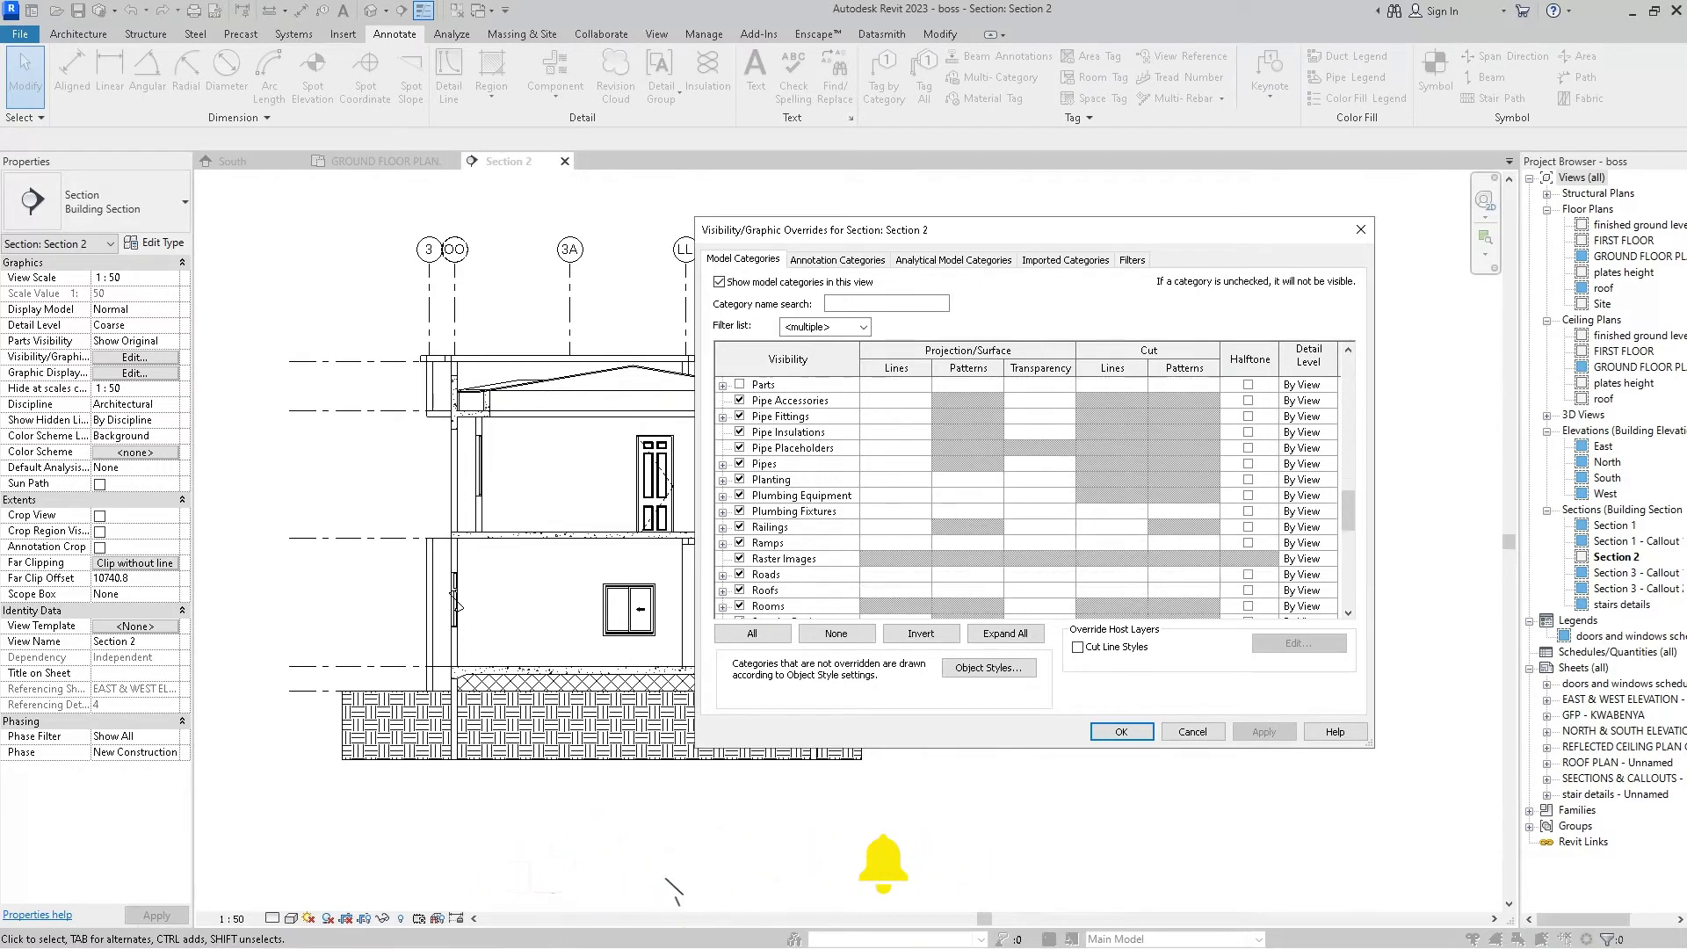
pyautogui.scroll(-3, 1028, 492)
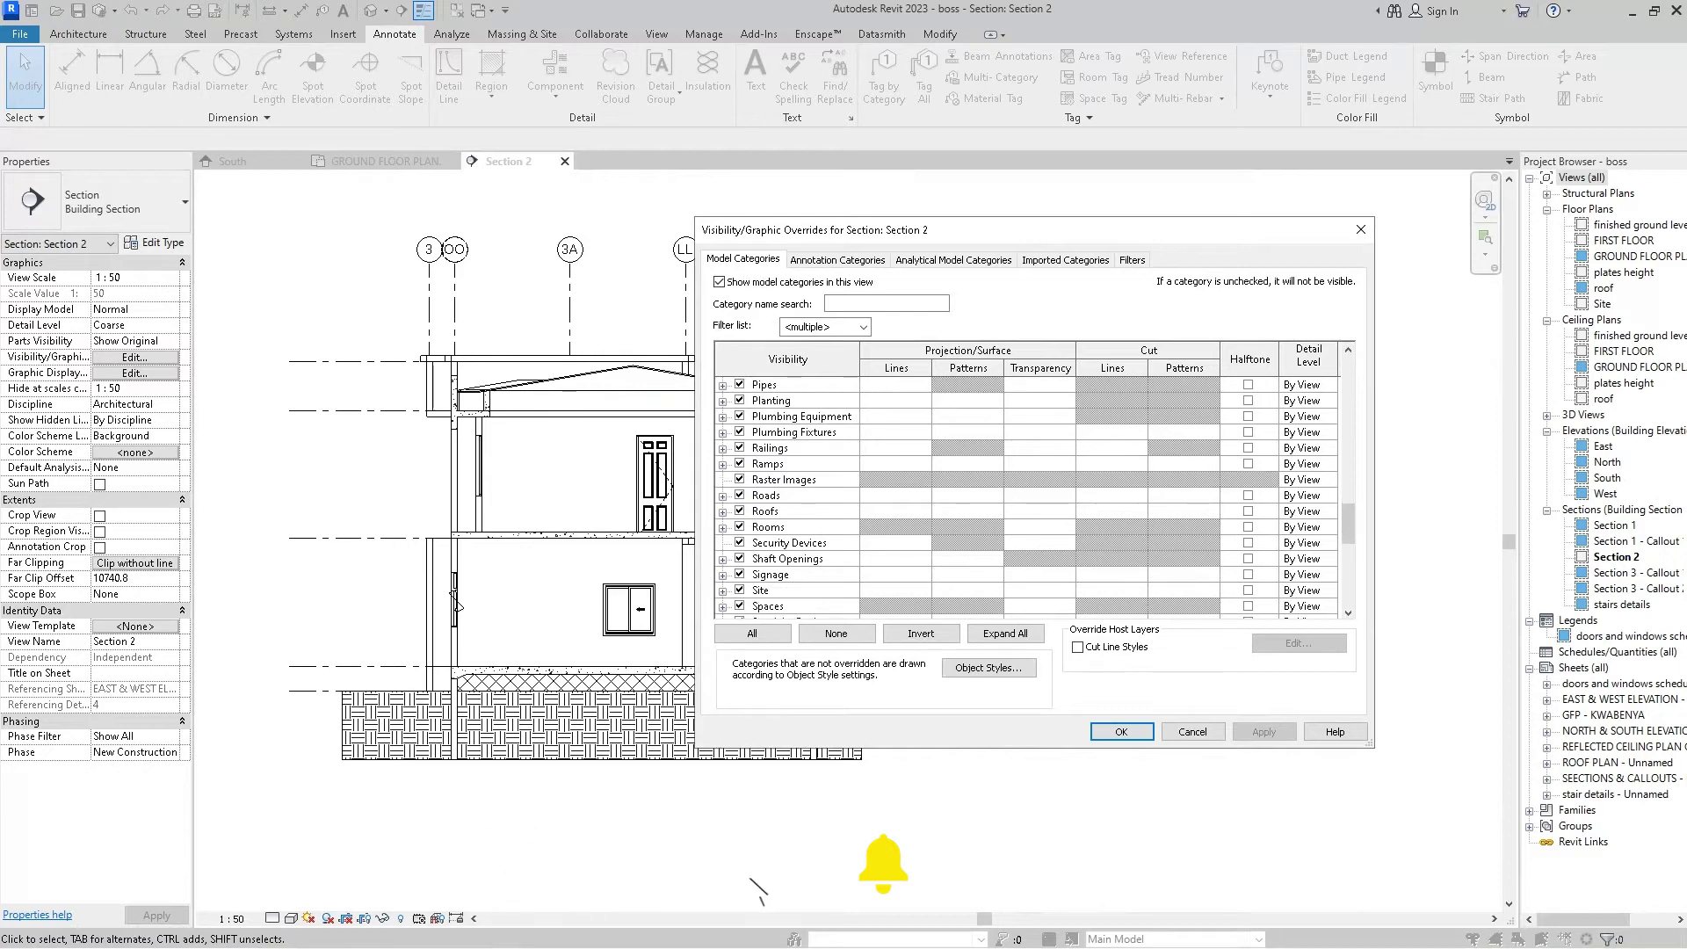
pyautogui.scroll(-1, 1028, 492)
pyautogui.scroll(-1, 1028, 492)
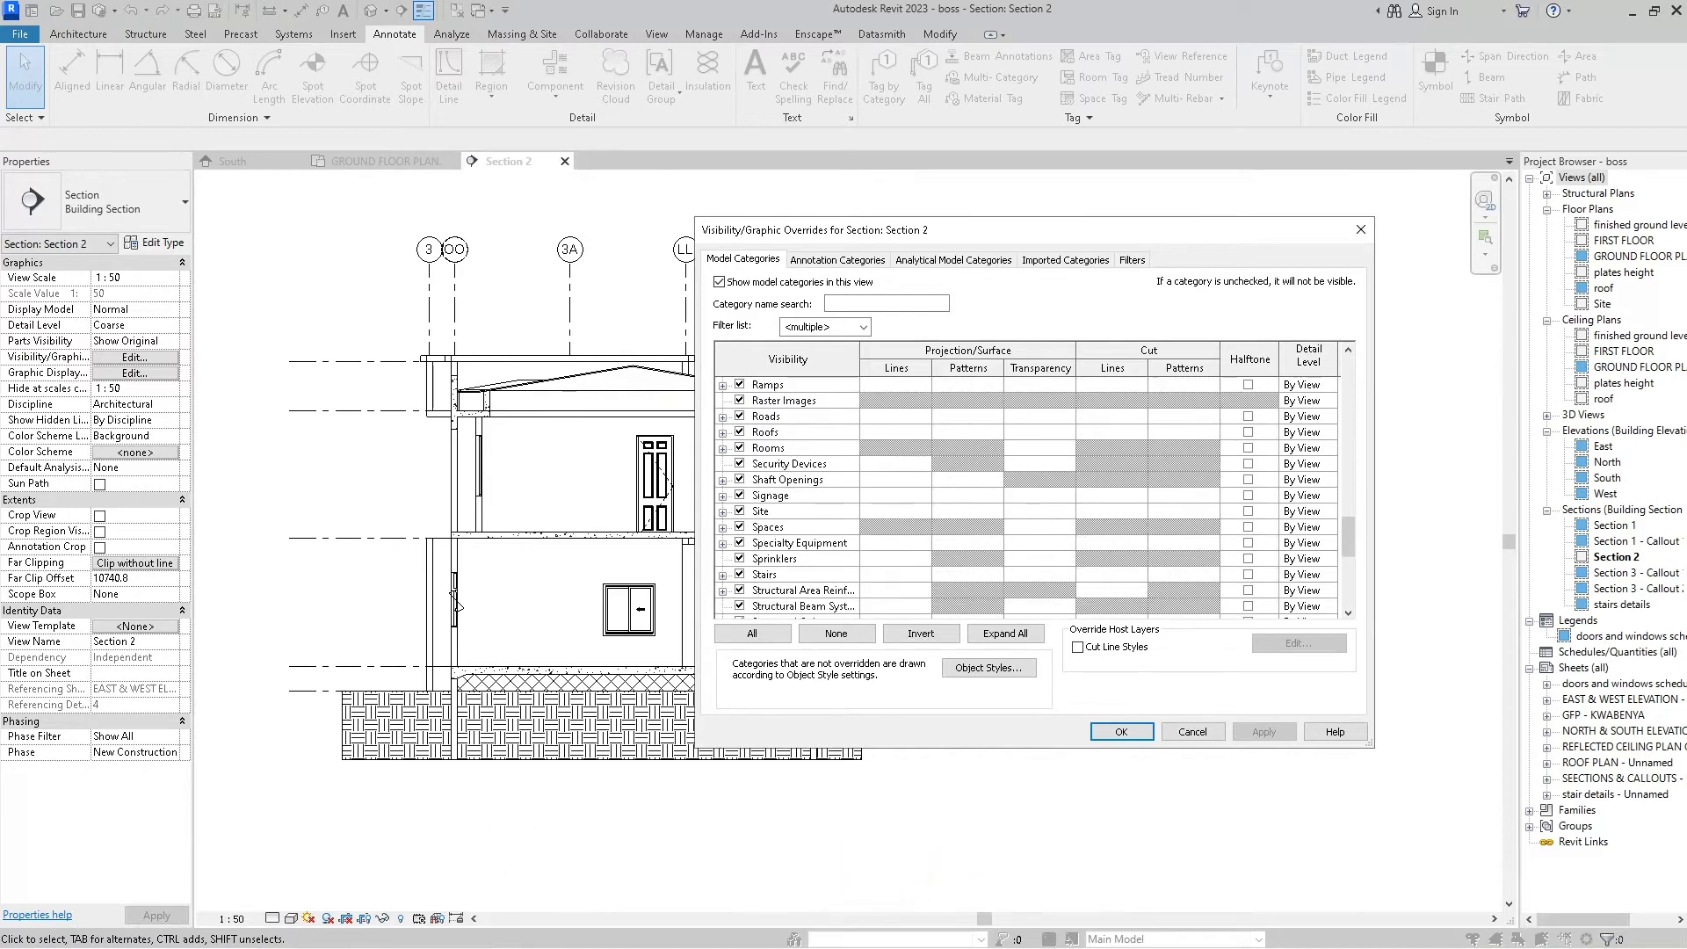
pyautogui.scroll(1, 1027, 492)
pyautogui.scroll(1, 1027, 492)
pyautogui.scroll(1, 1028, 492)
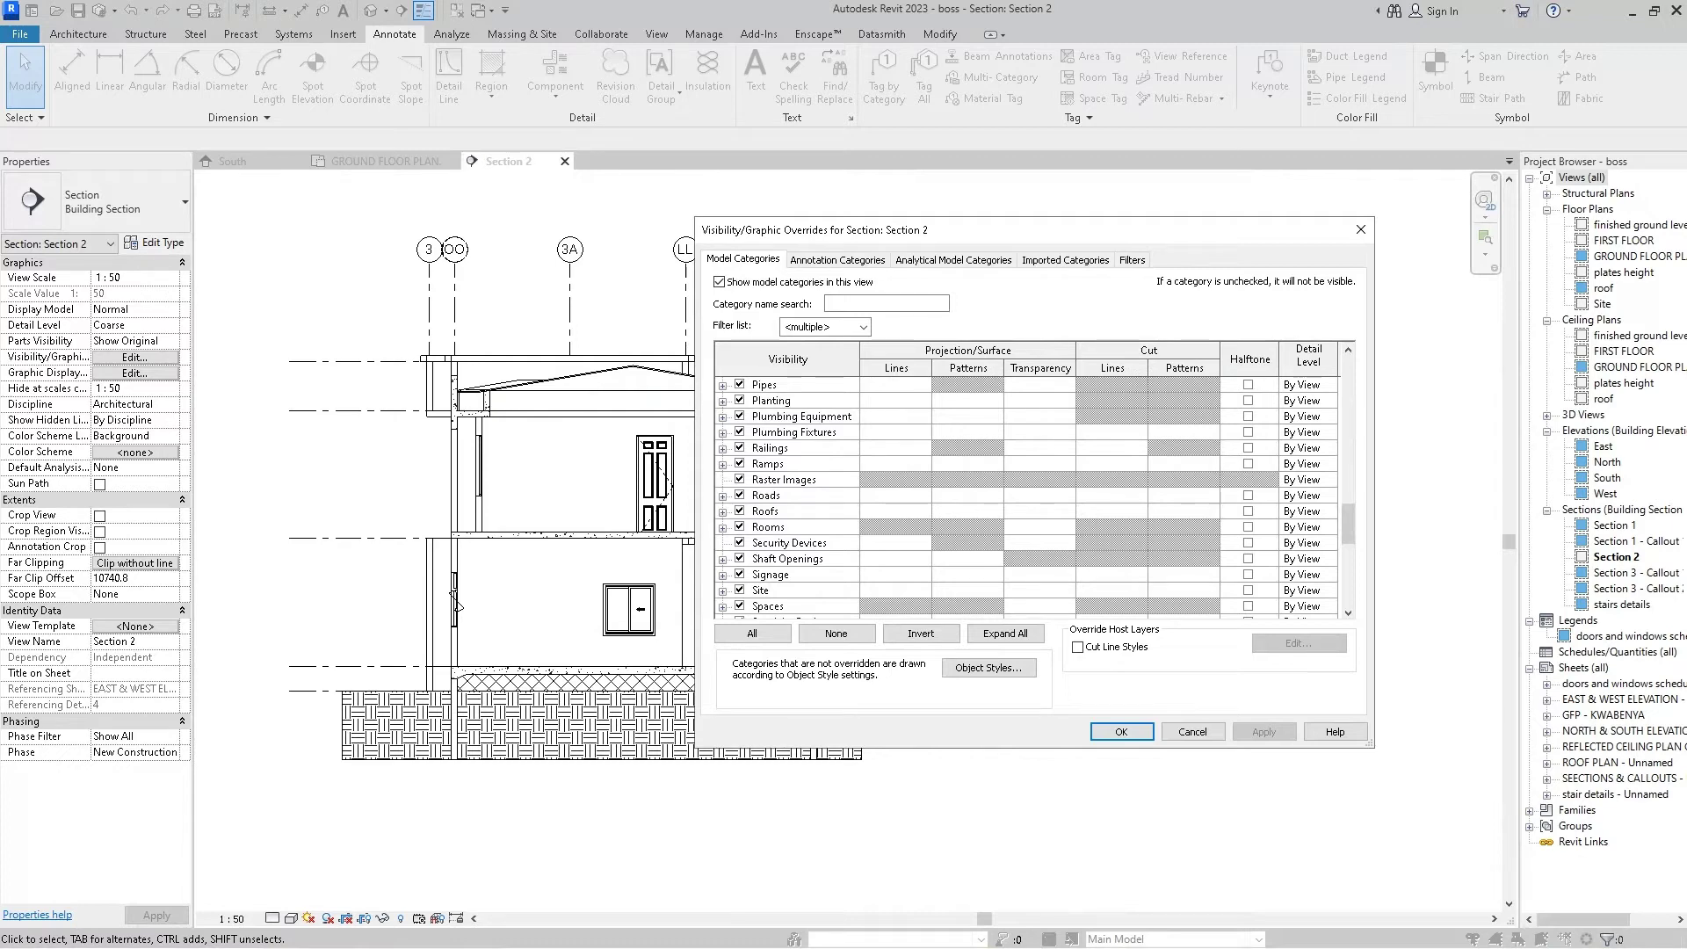
pyautogui.click(765, 510)
# - Override the Roofs cut pattern with a blue foreground and a black Vertical-small background
pyautogui.click(1161, 510)
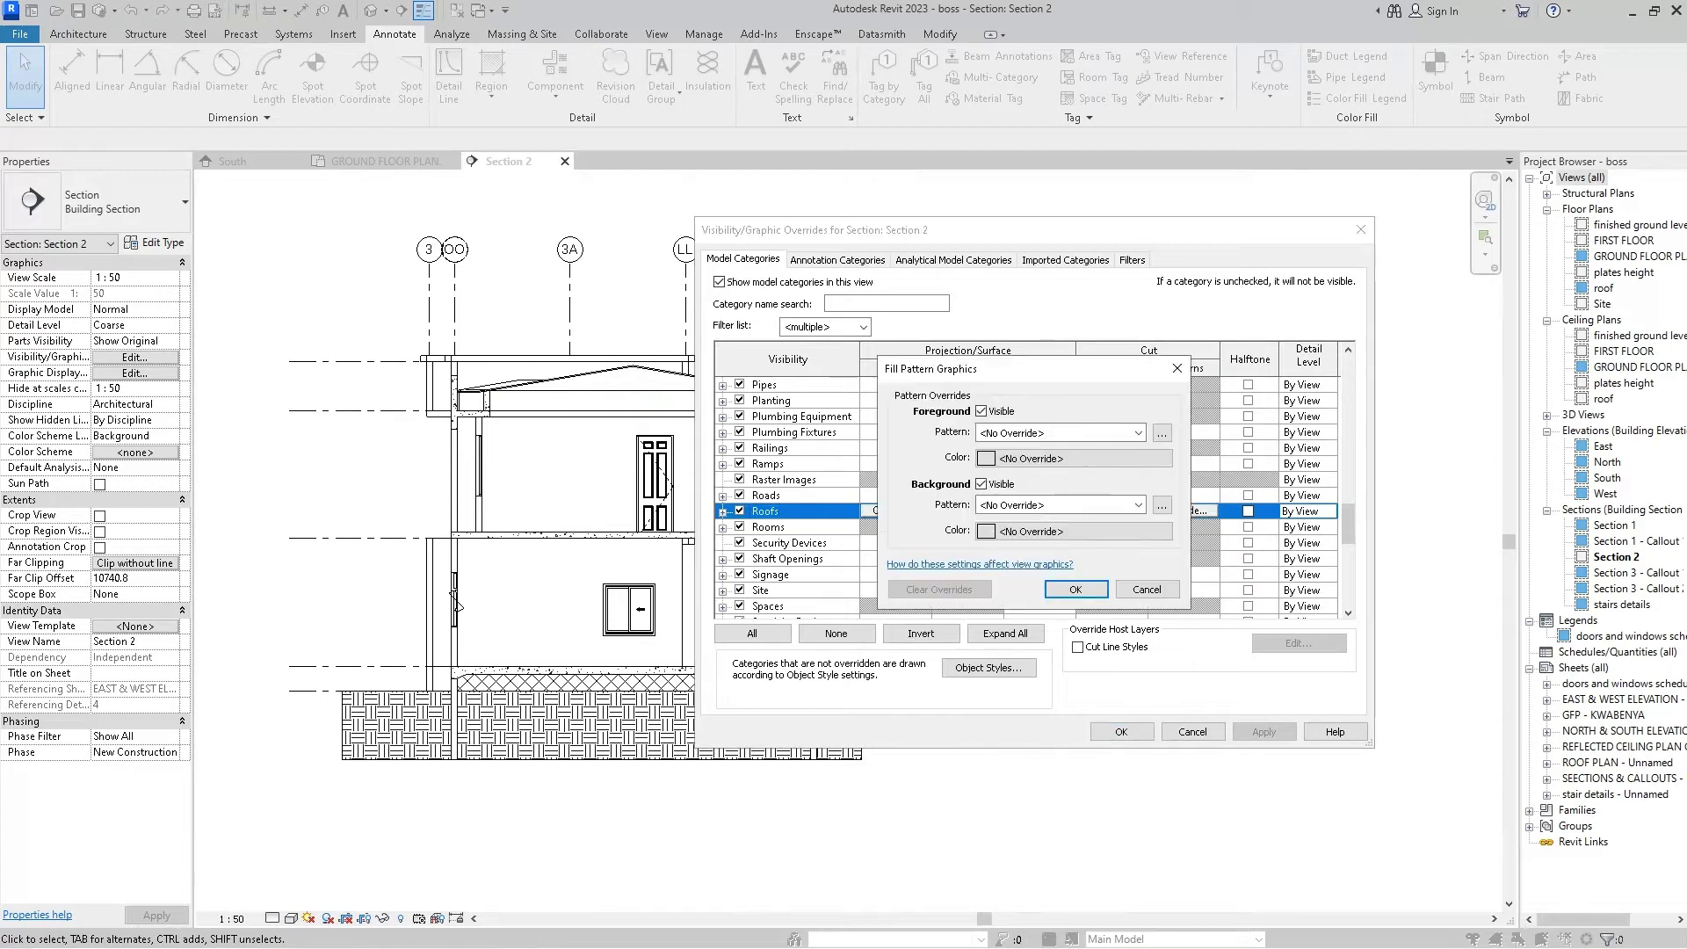
pyautogui.click(1073, 457)
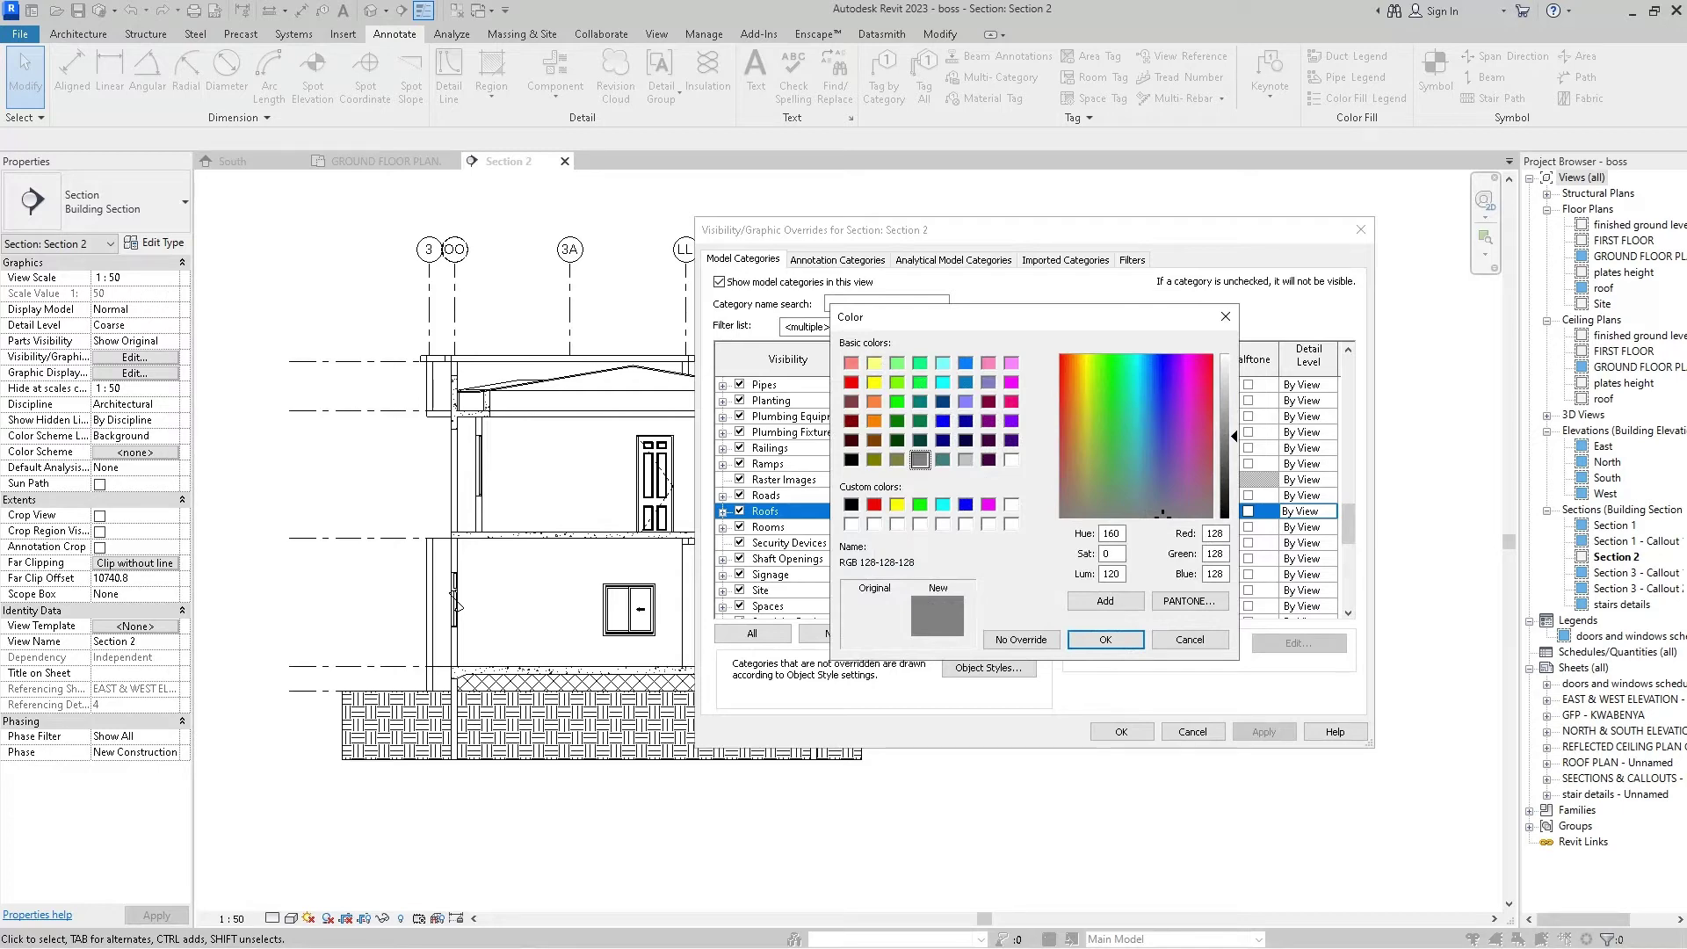
pyautogui.click(965, 362)
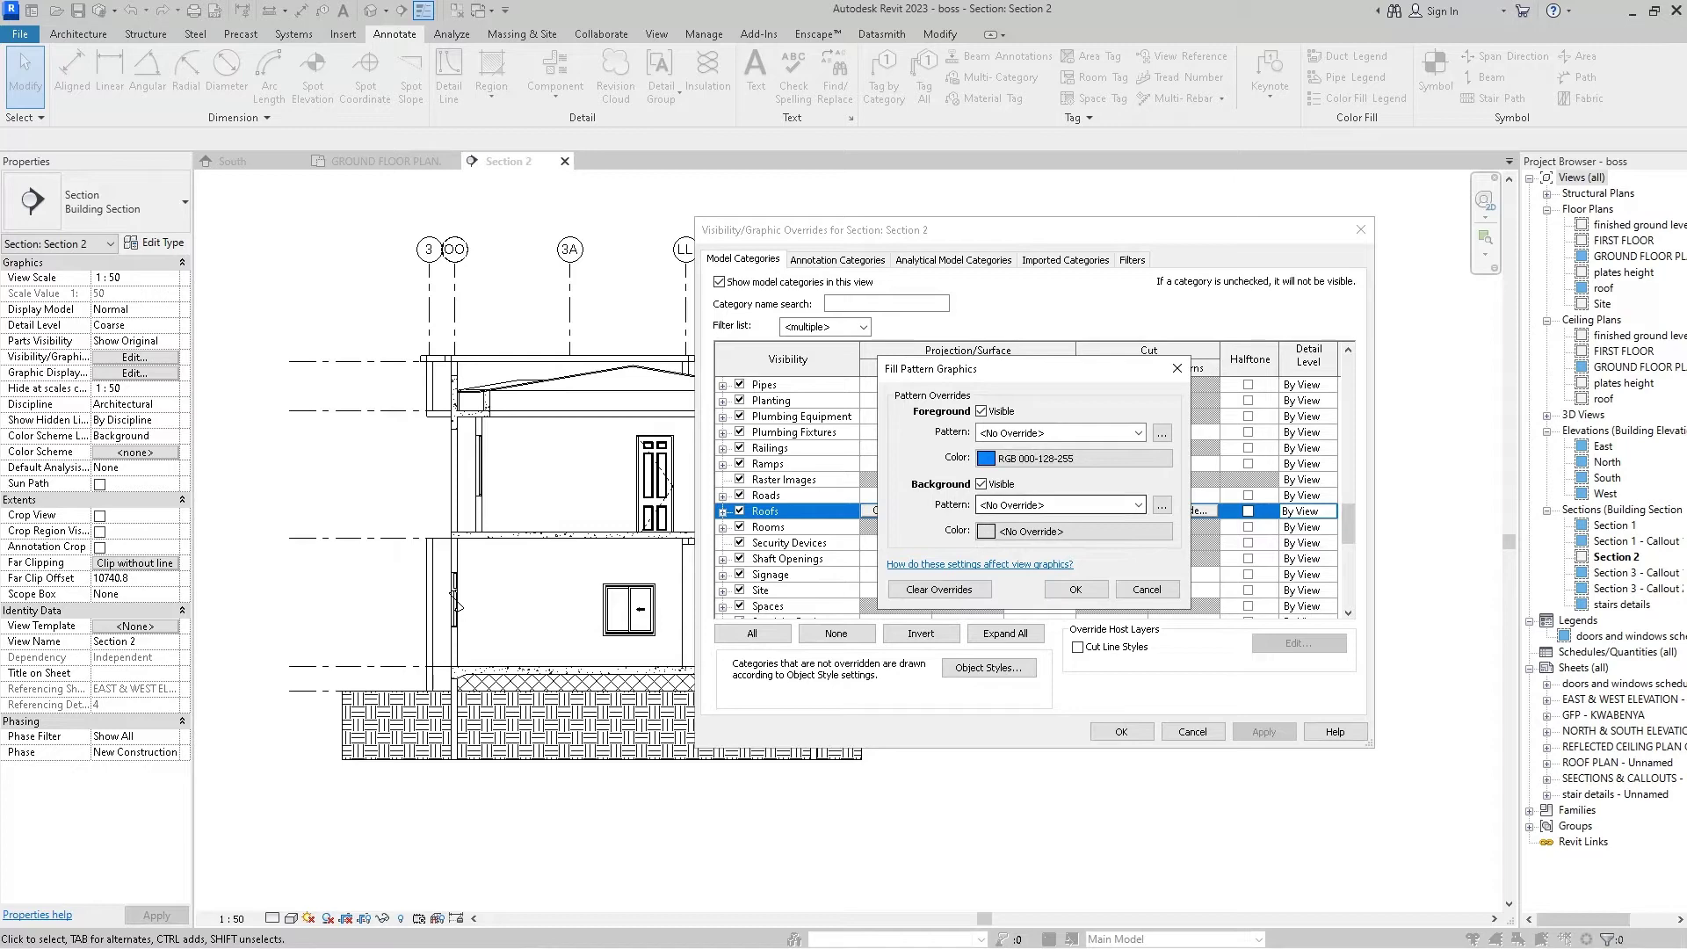
pyautogui.click(1138, 505)
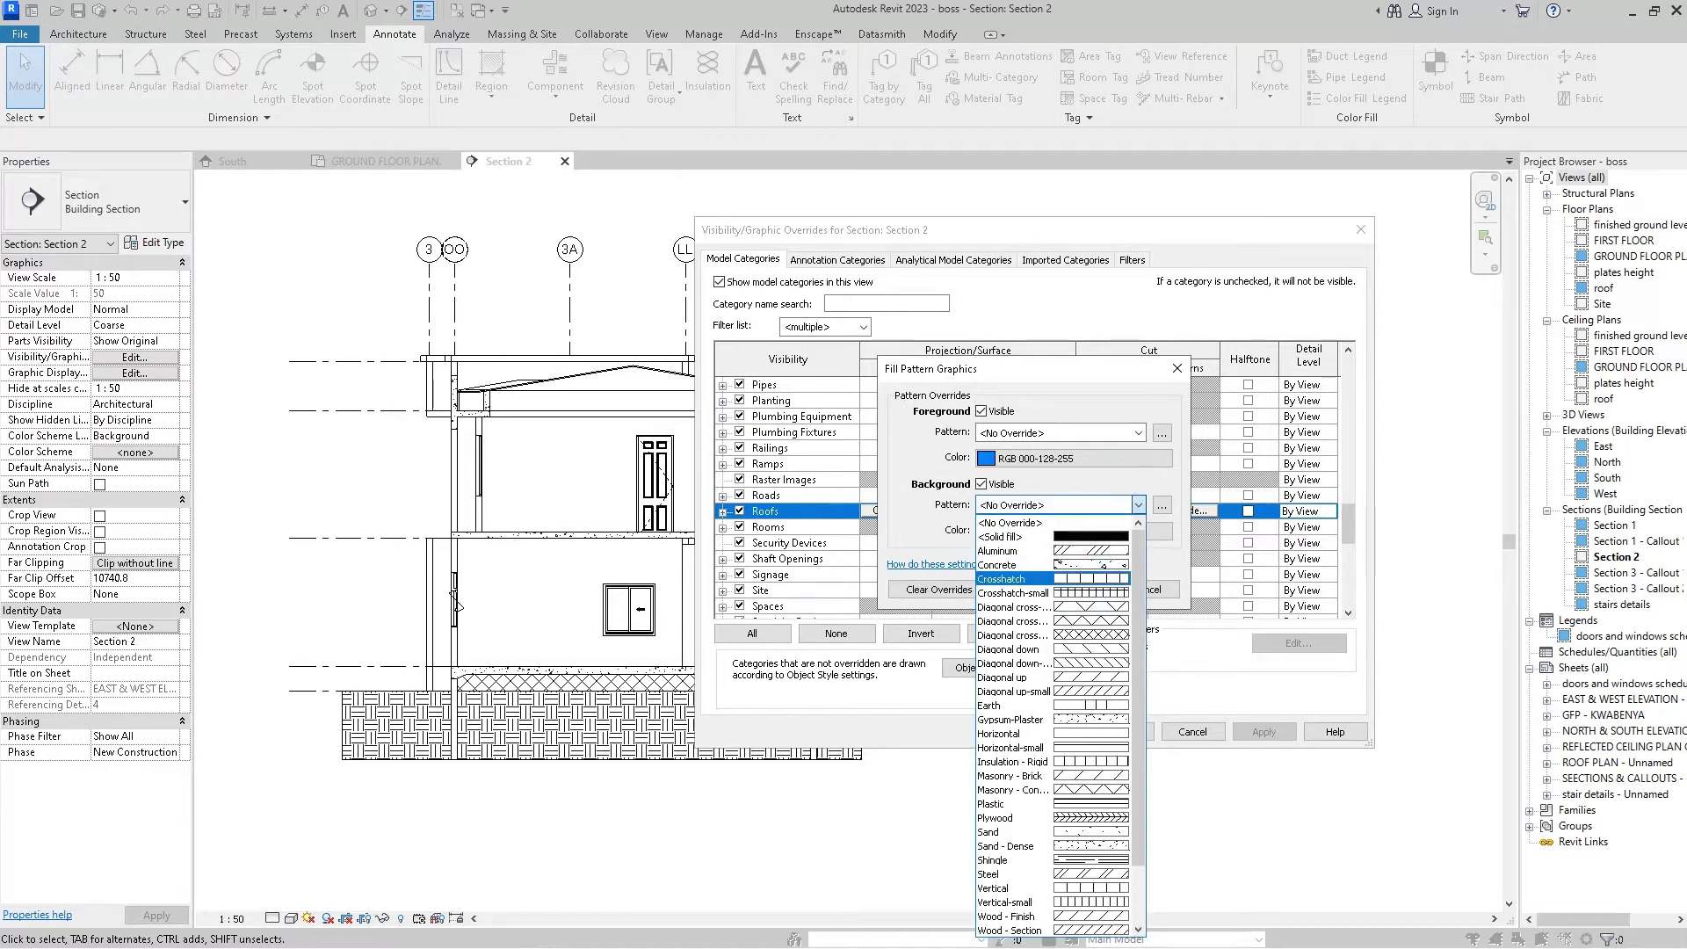
pyautogui.scroll(-2, 1010, 761)
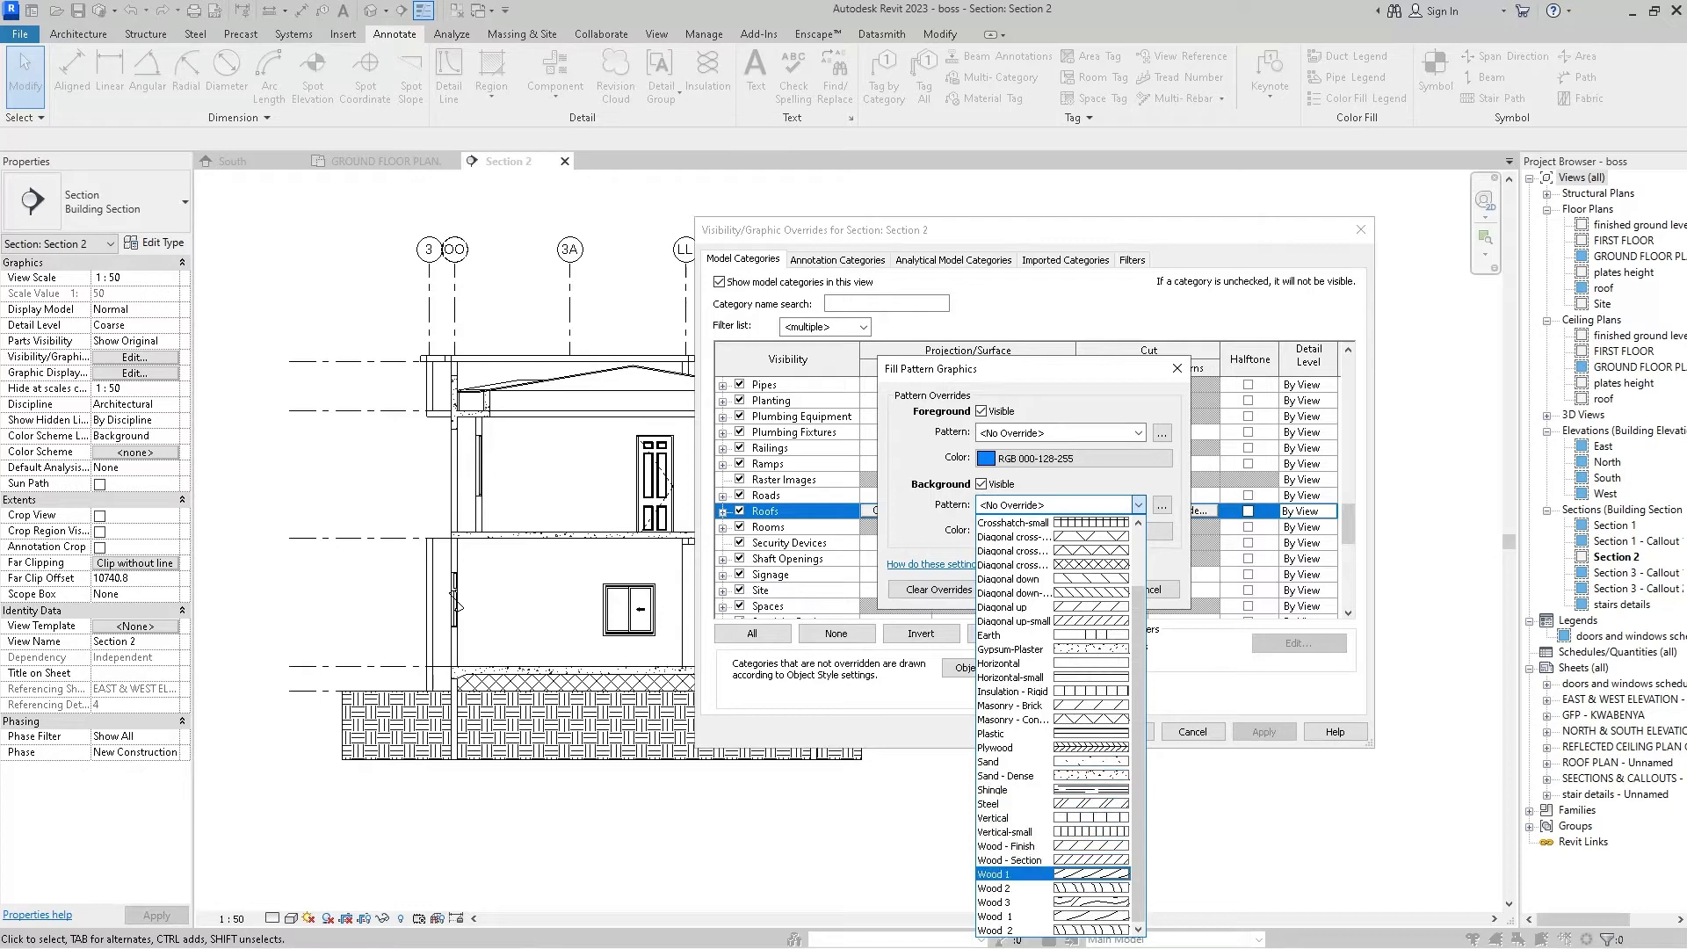
pyautogui.click(1010, 831)
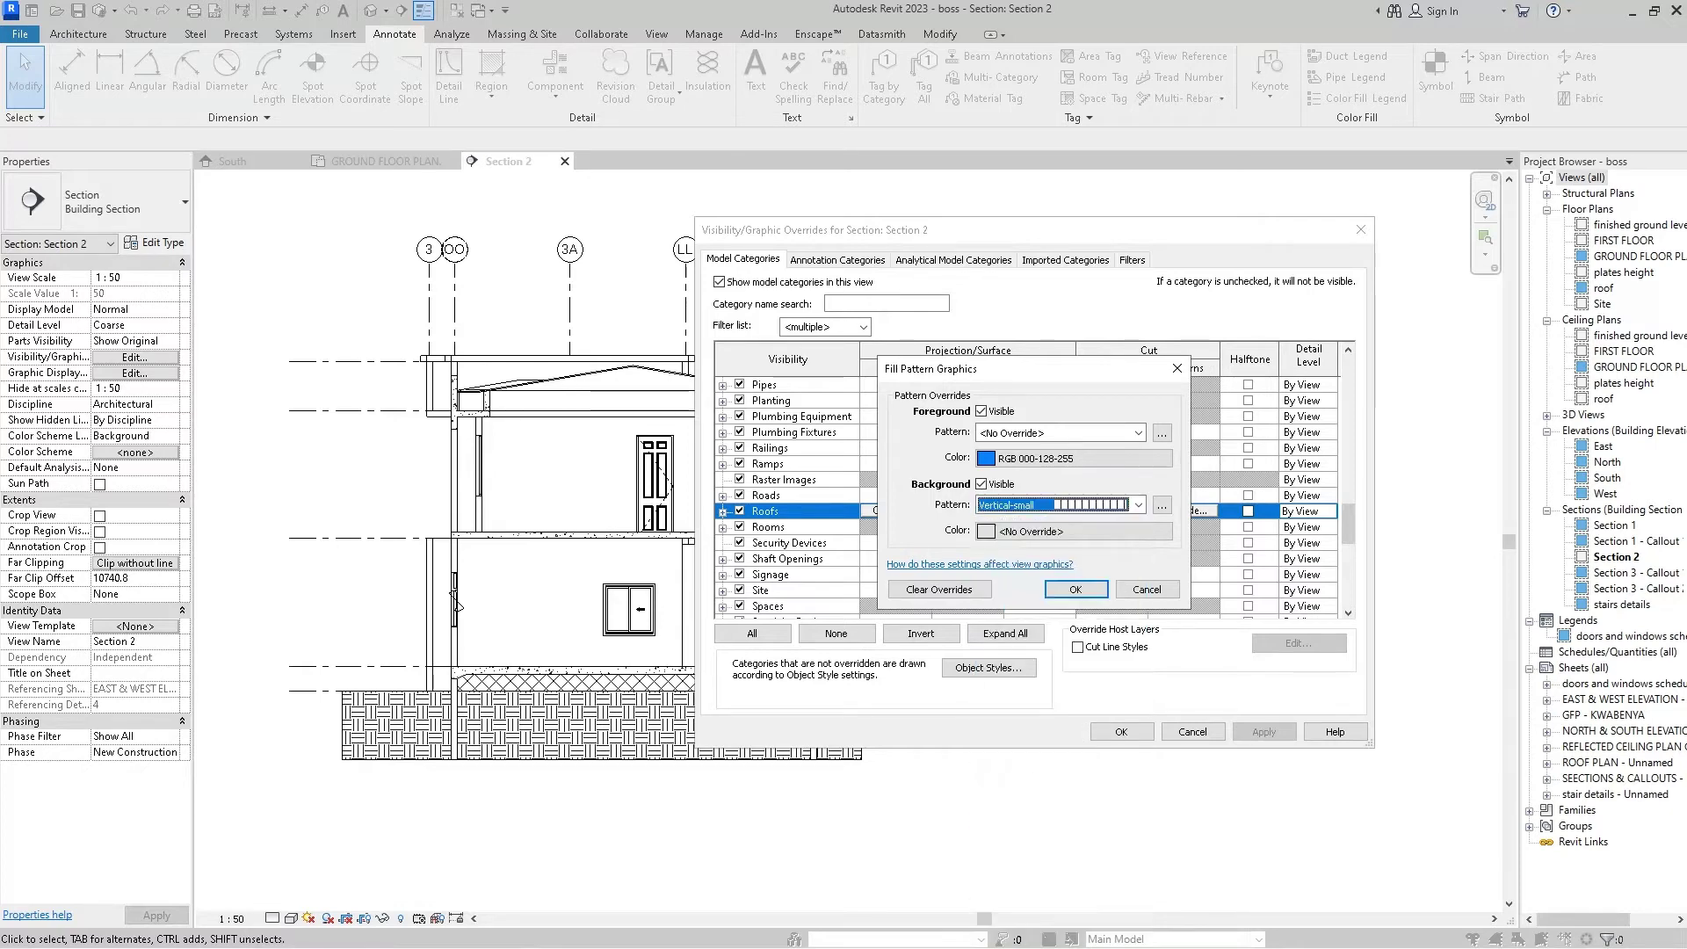
pyautogui.click(1074, 530)
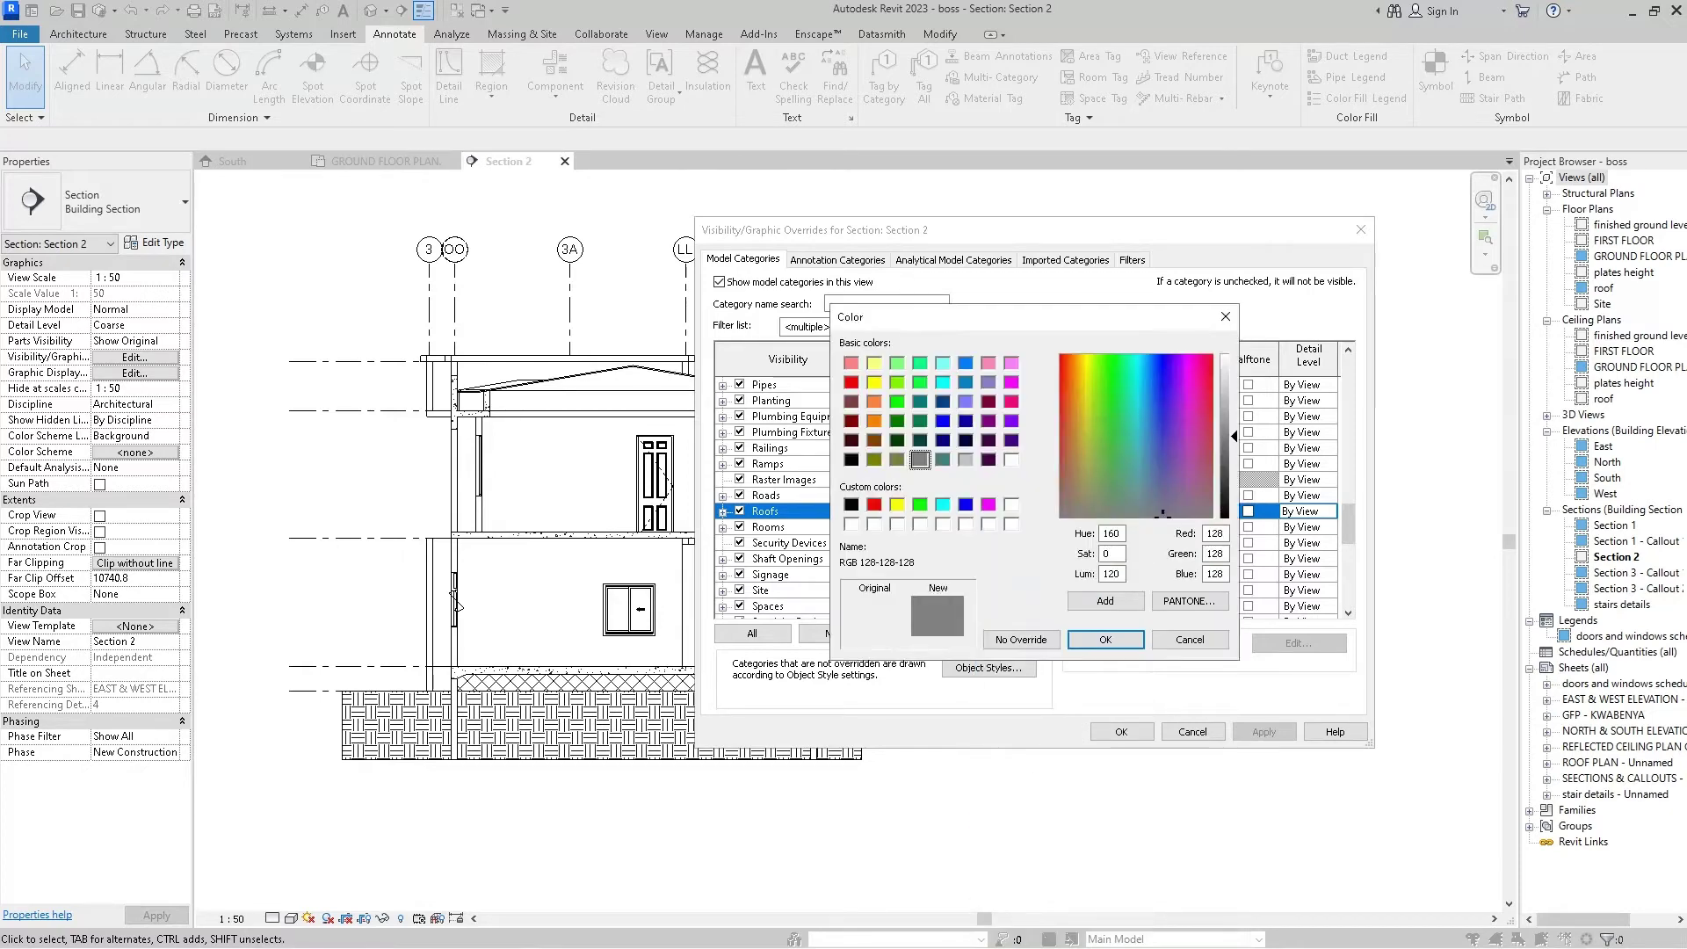
pyautogui.click(851, 459)
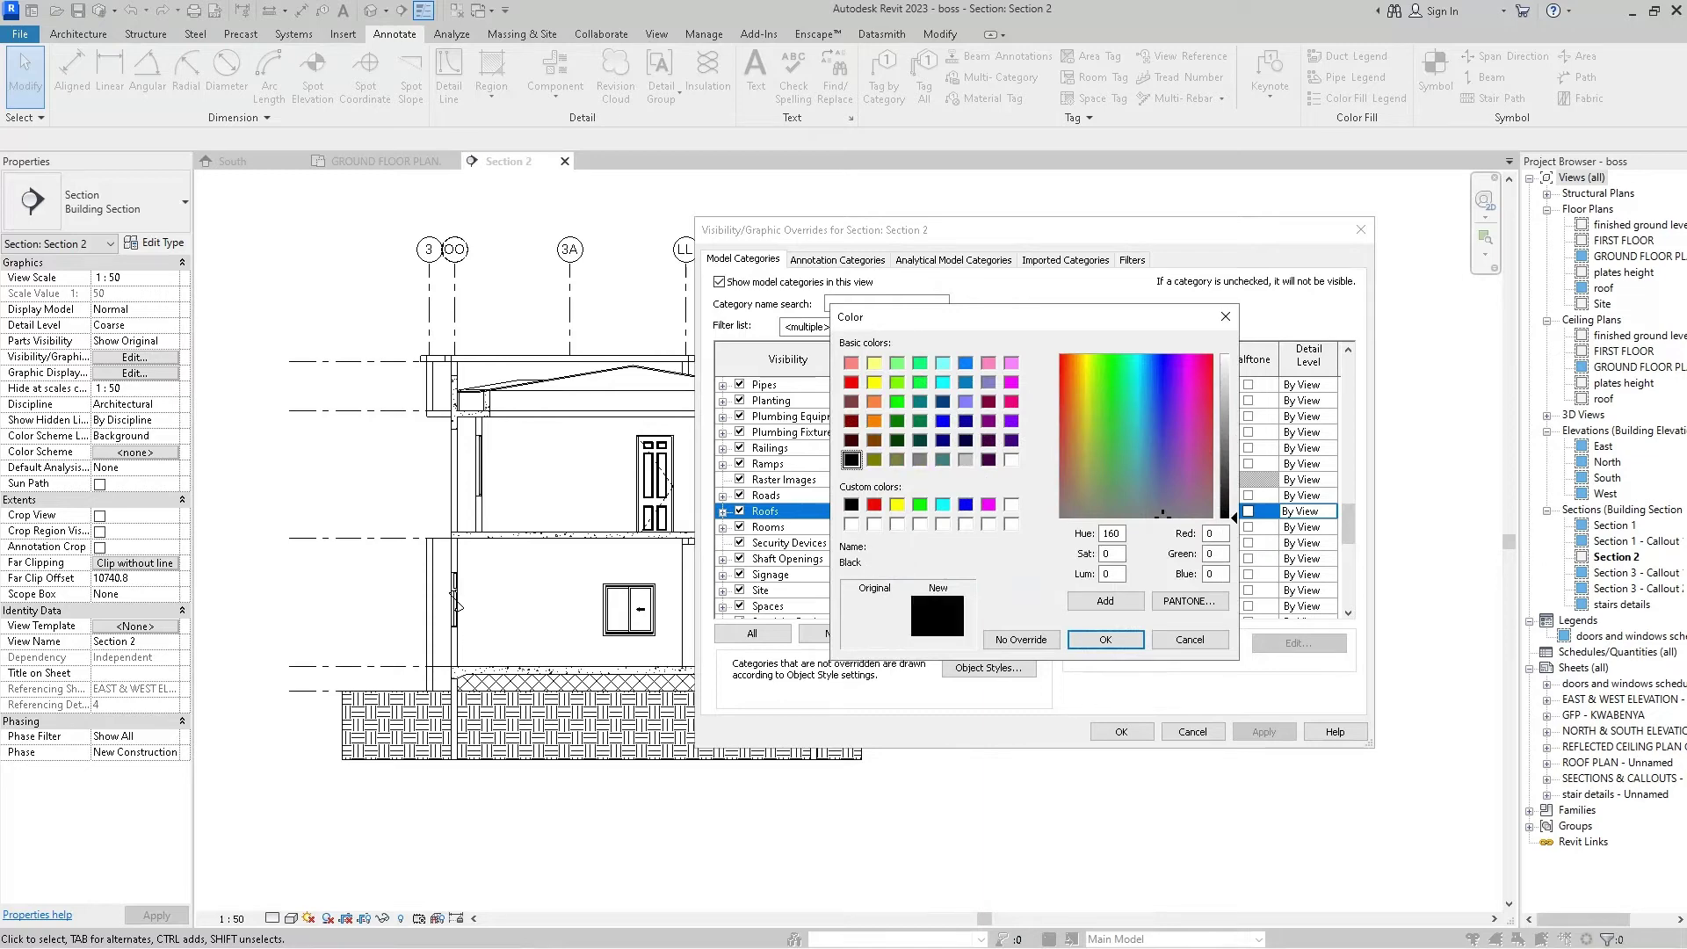
pyautogui.click(1105, 638)
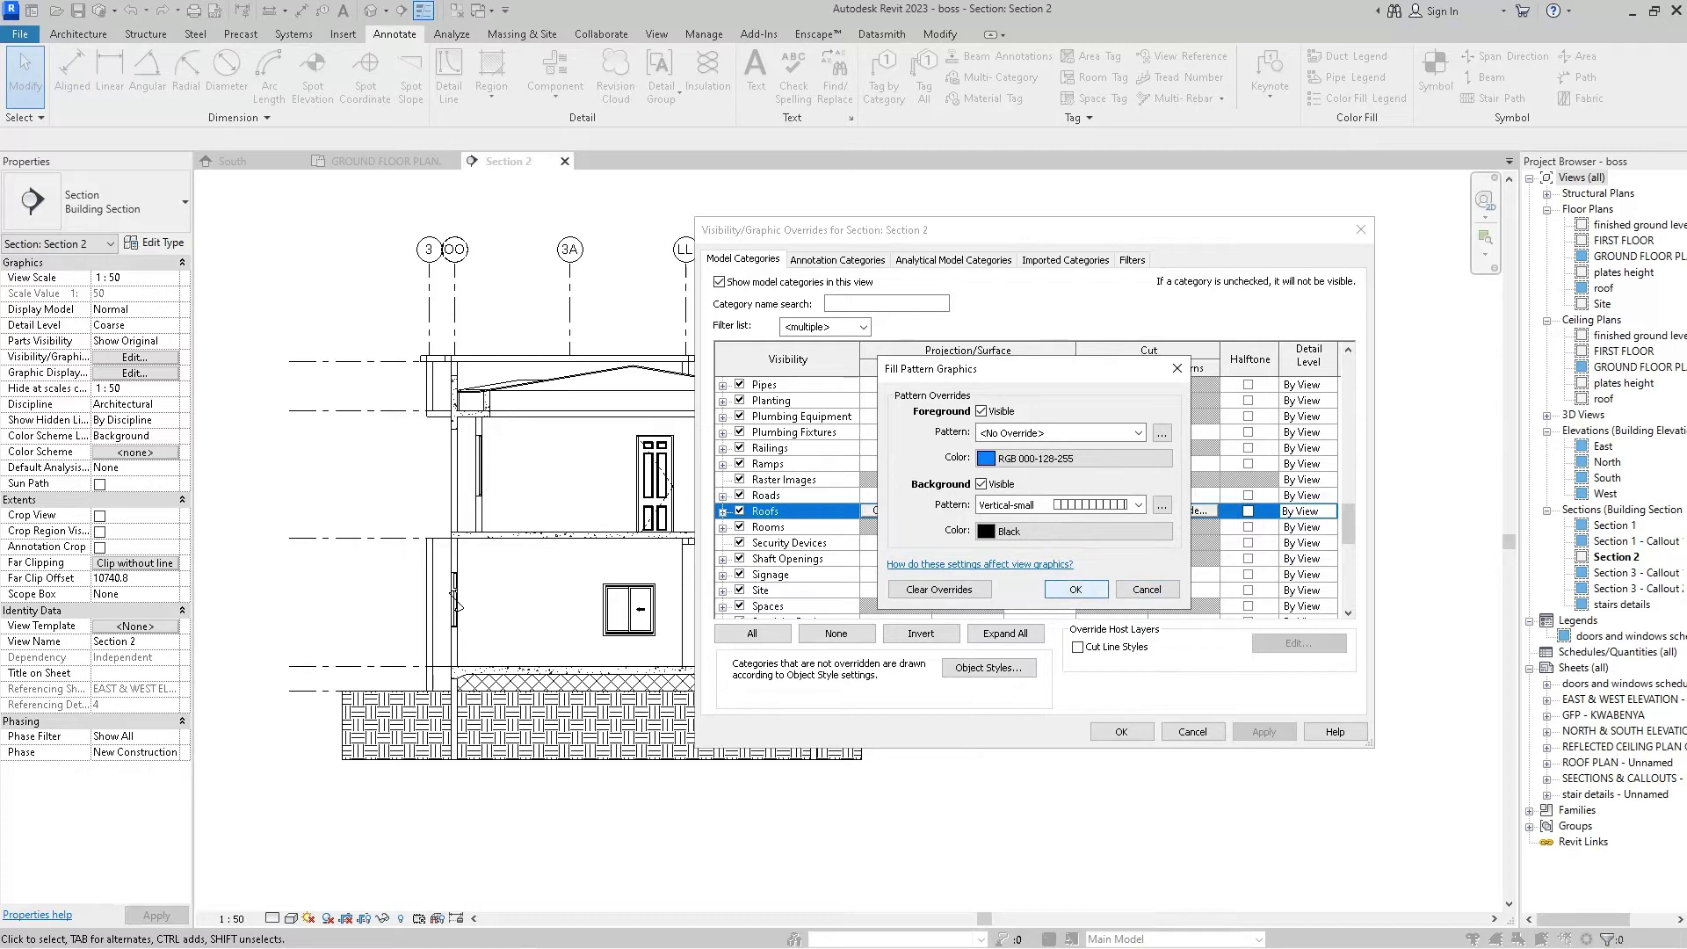
pyautogui.click(1076, 589)
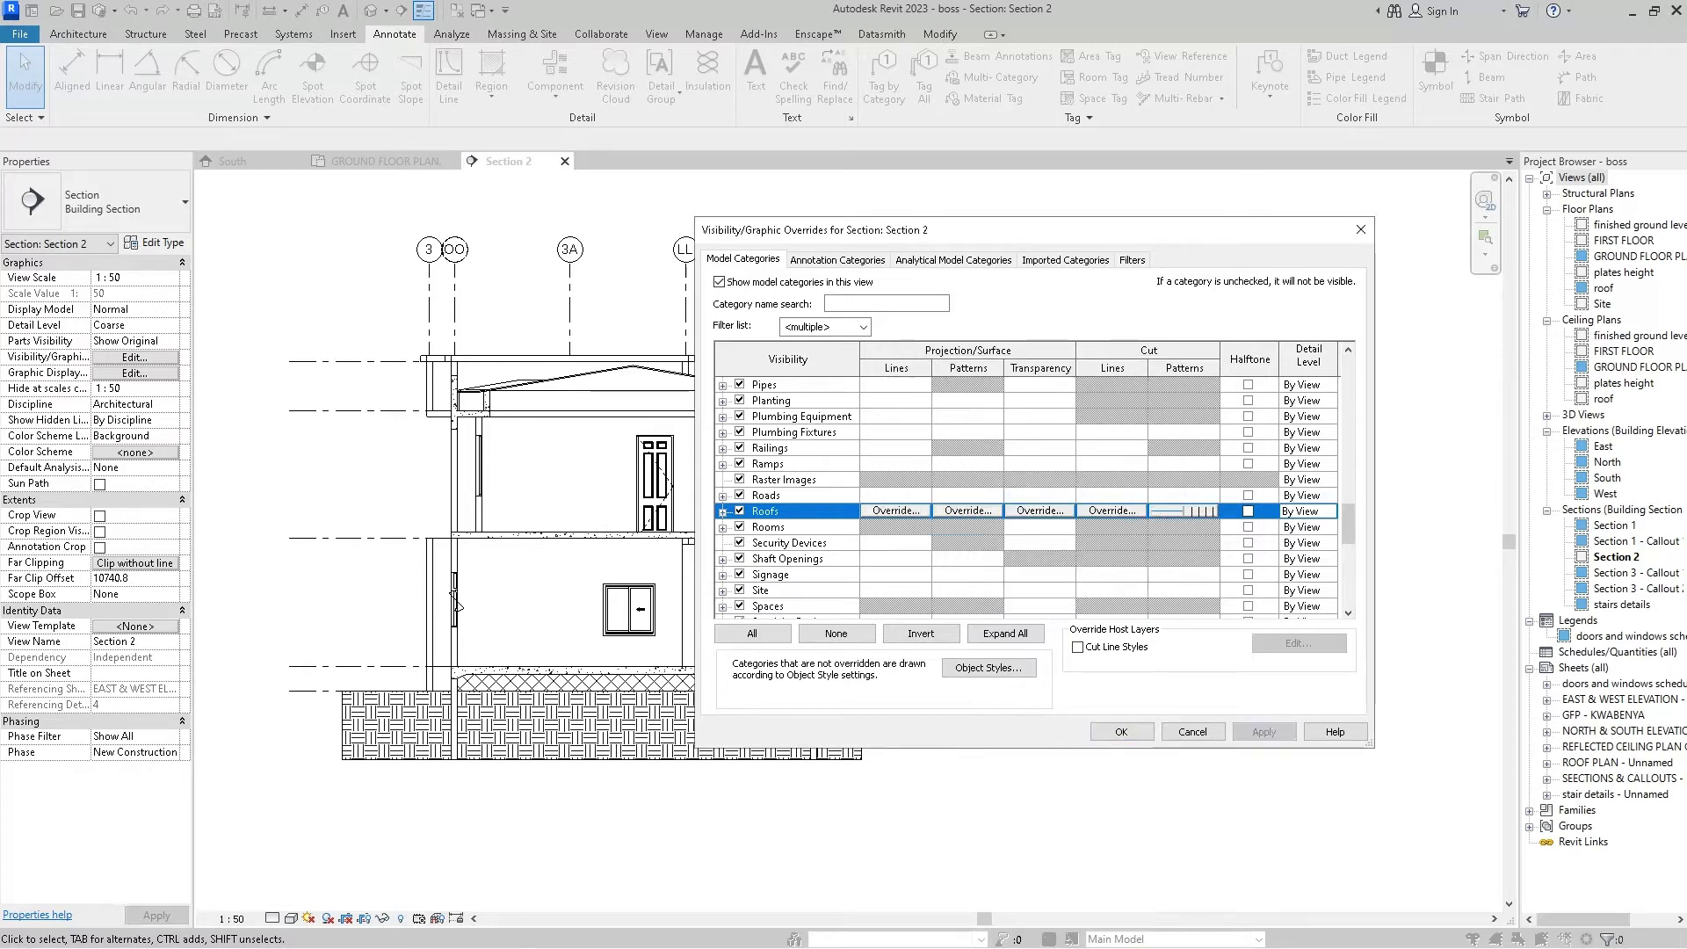
pyautogui.press('Tab')
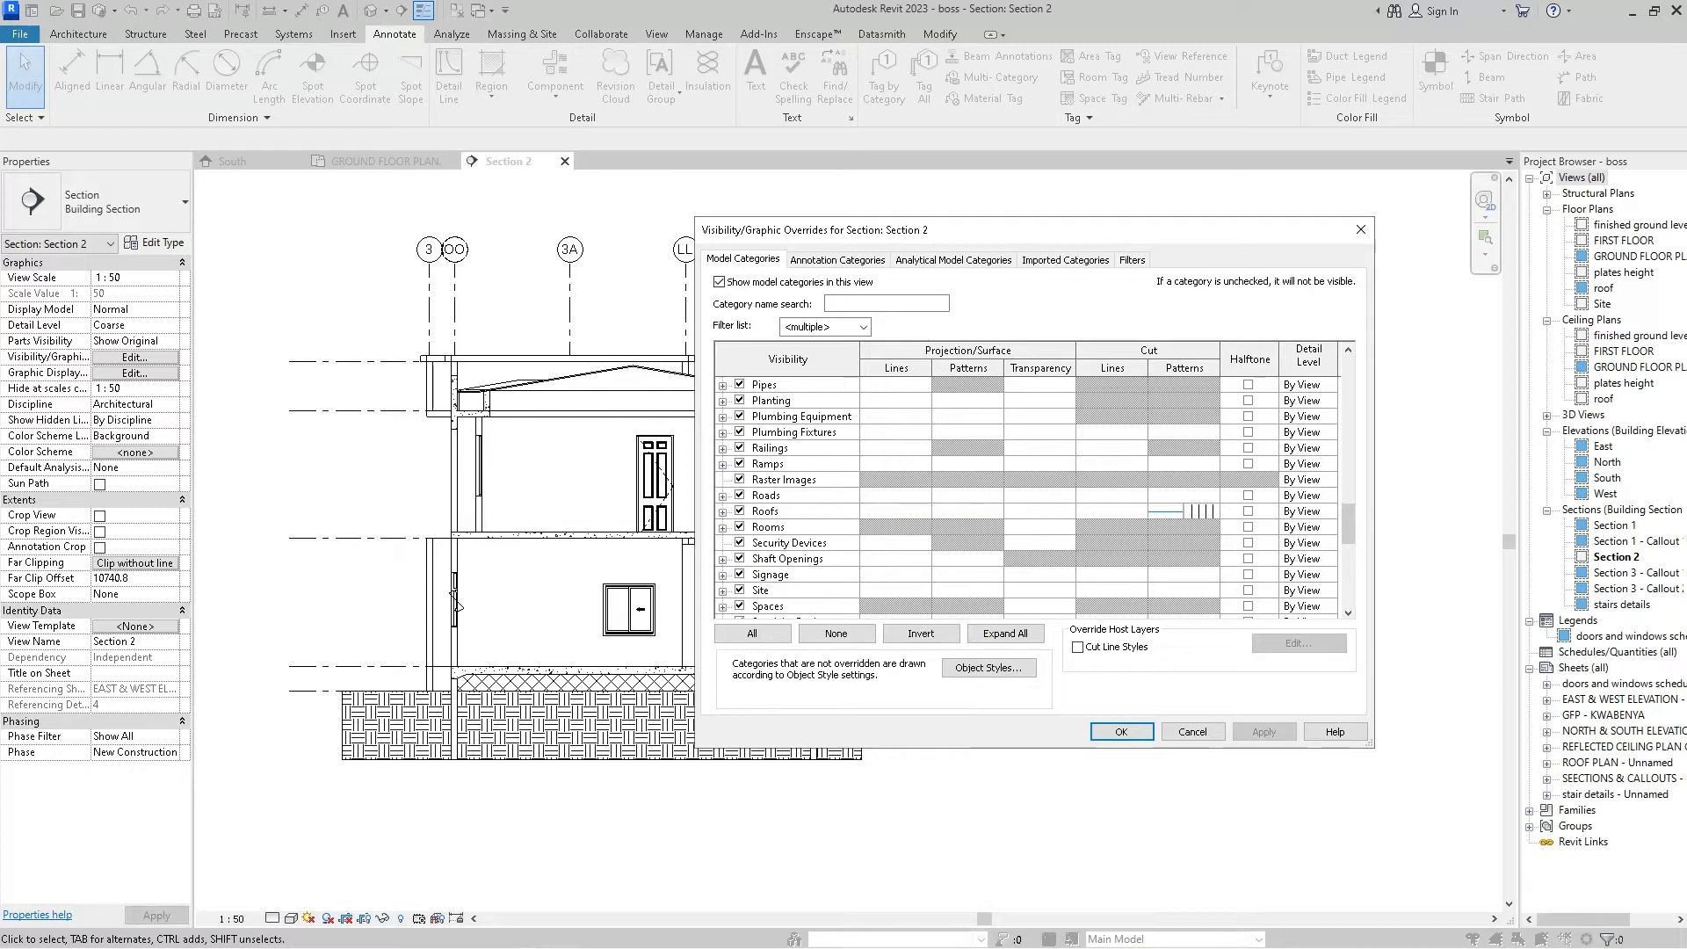
pyautogui.hotkey('shift', 'Tab')
# - Set the Roofs surface pattern to a blue foreground and a black Insulation - Rigid background, then apply
pyautogui.click(946, 510)
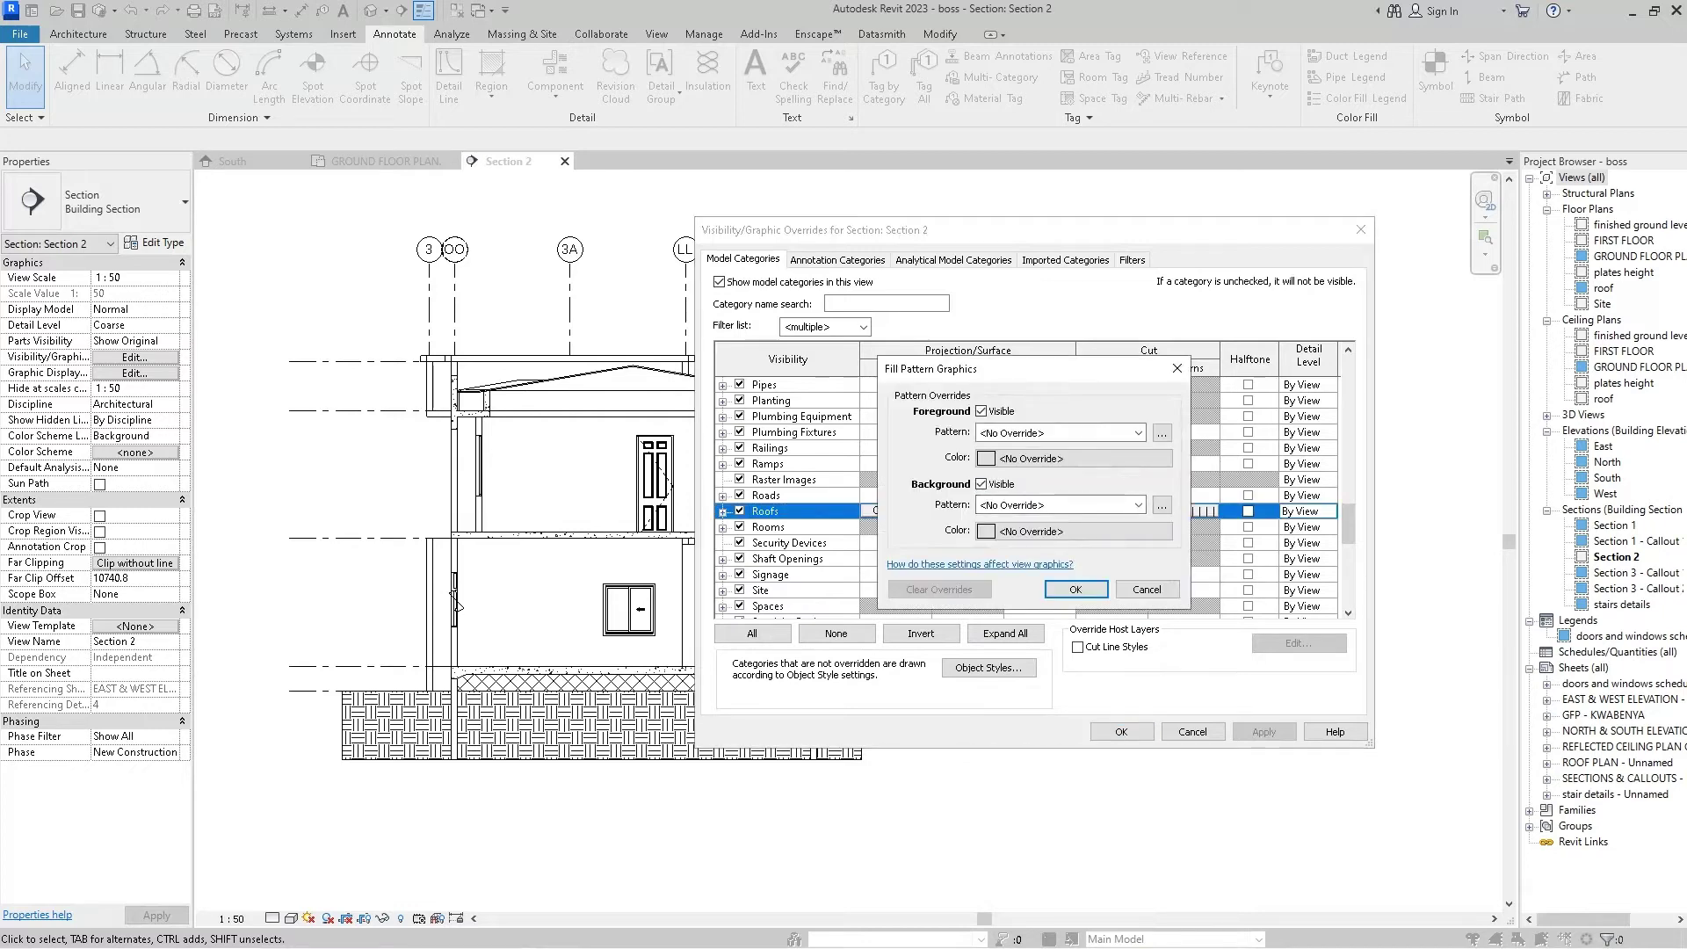
pyautogui.click(1073, 458)
pyautogui.click(965, 363)
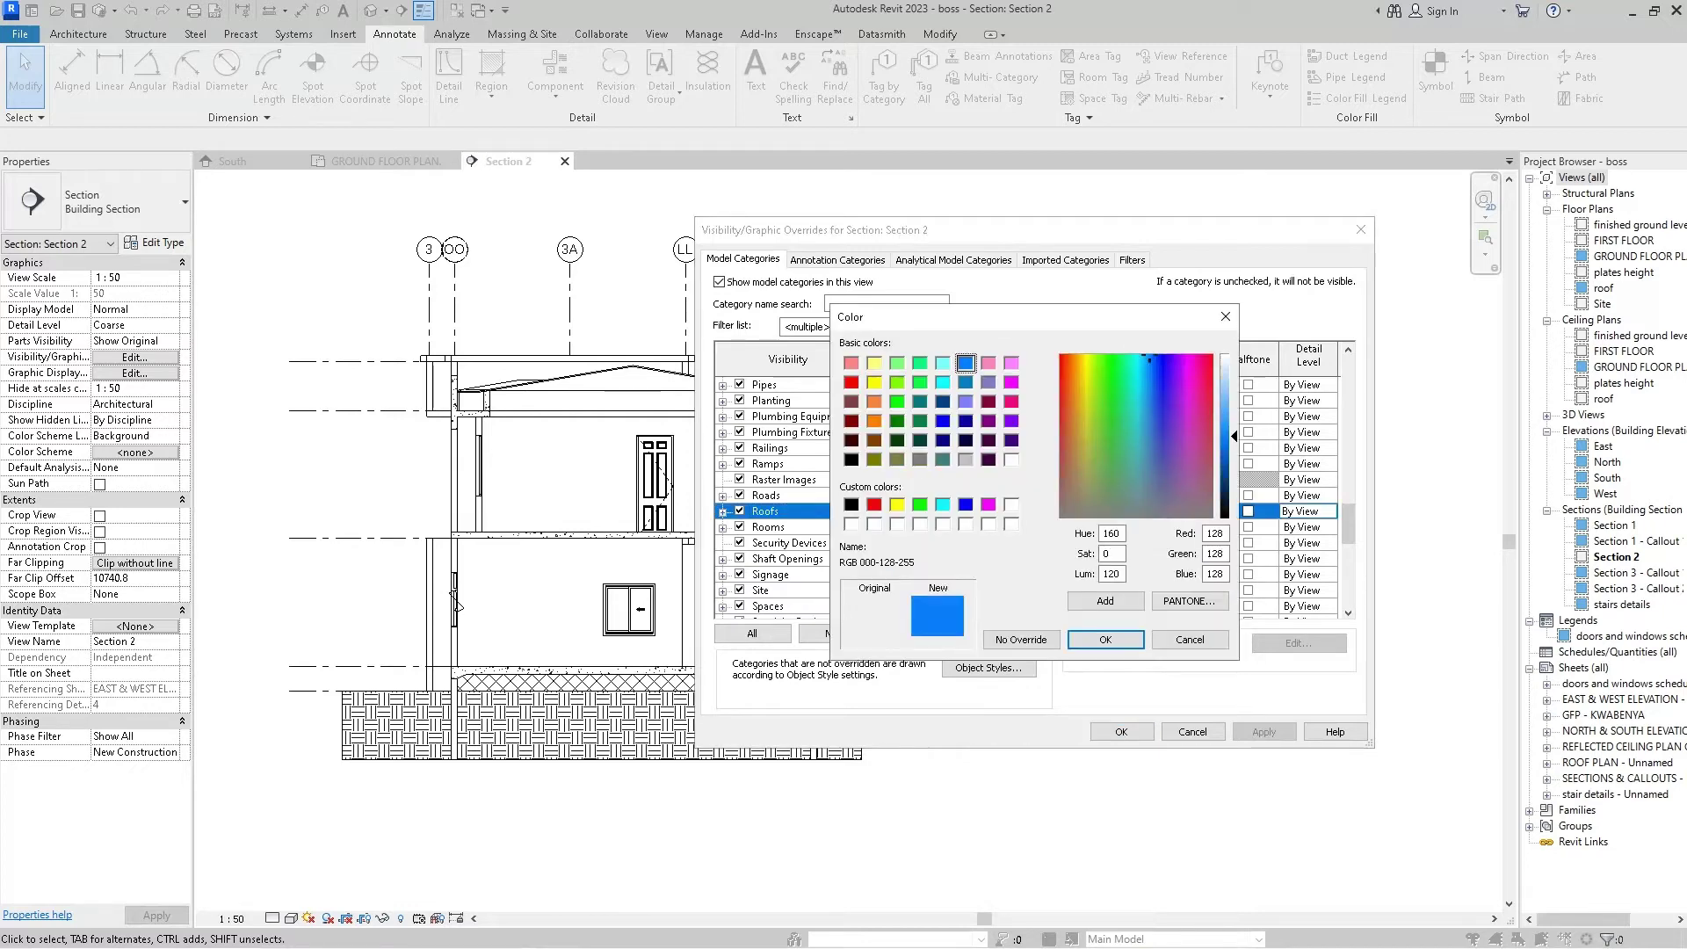
pyautogui.click(1106, 639)
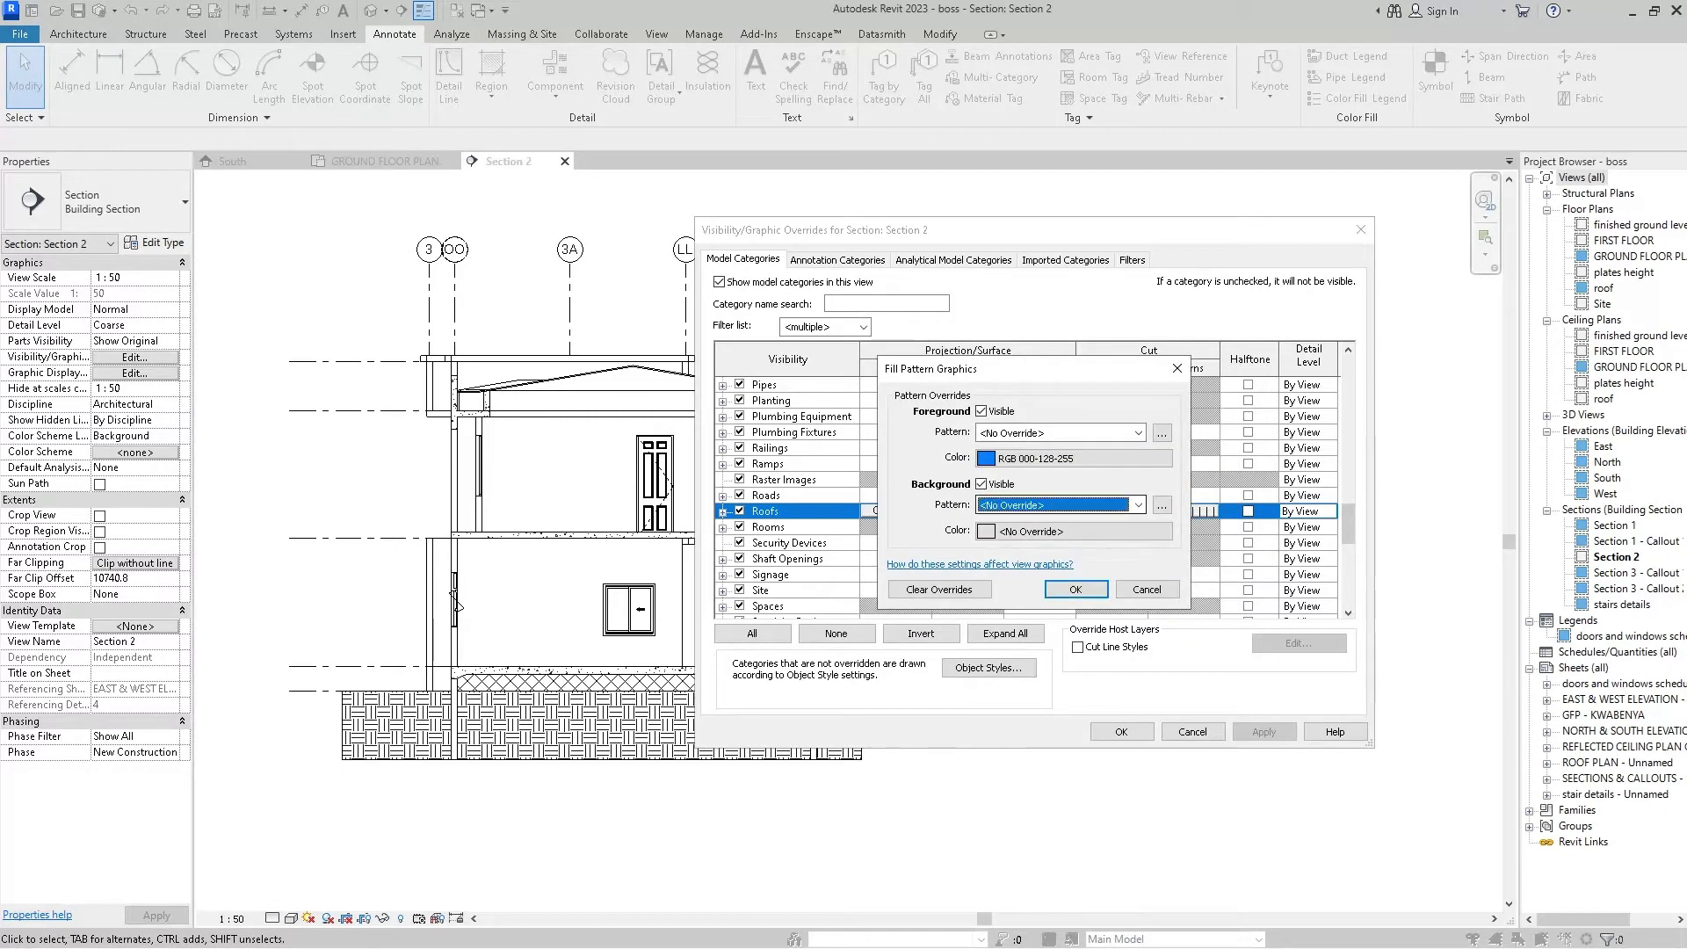
pyautogui.click(1054, 504)
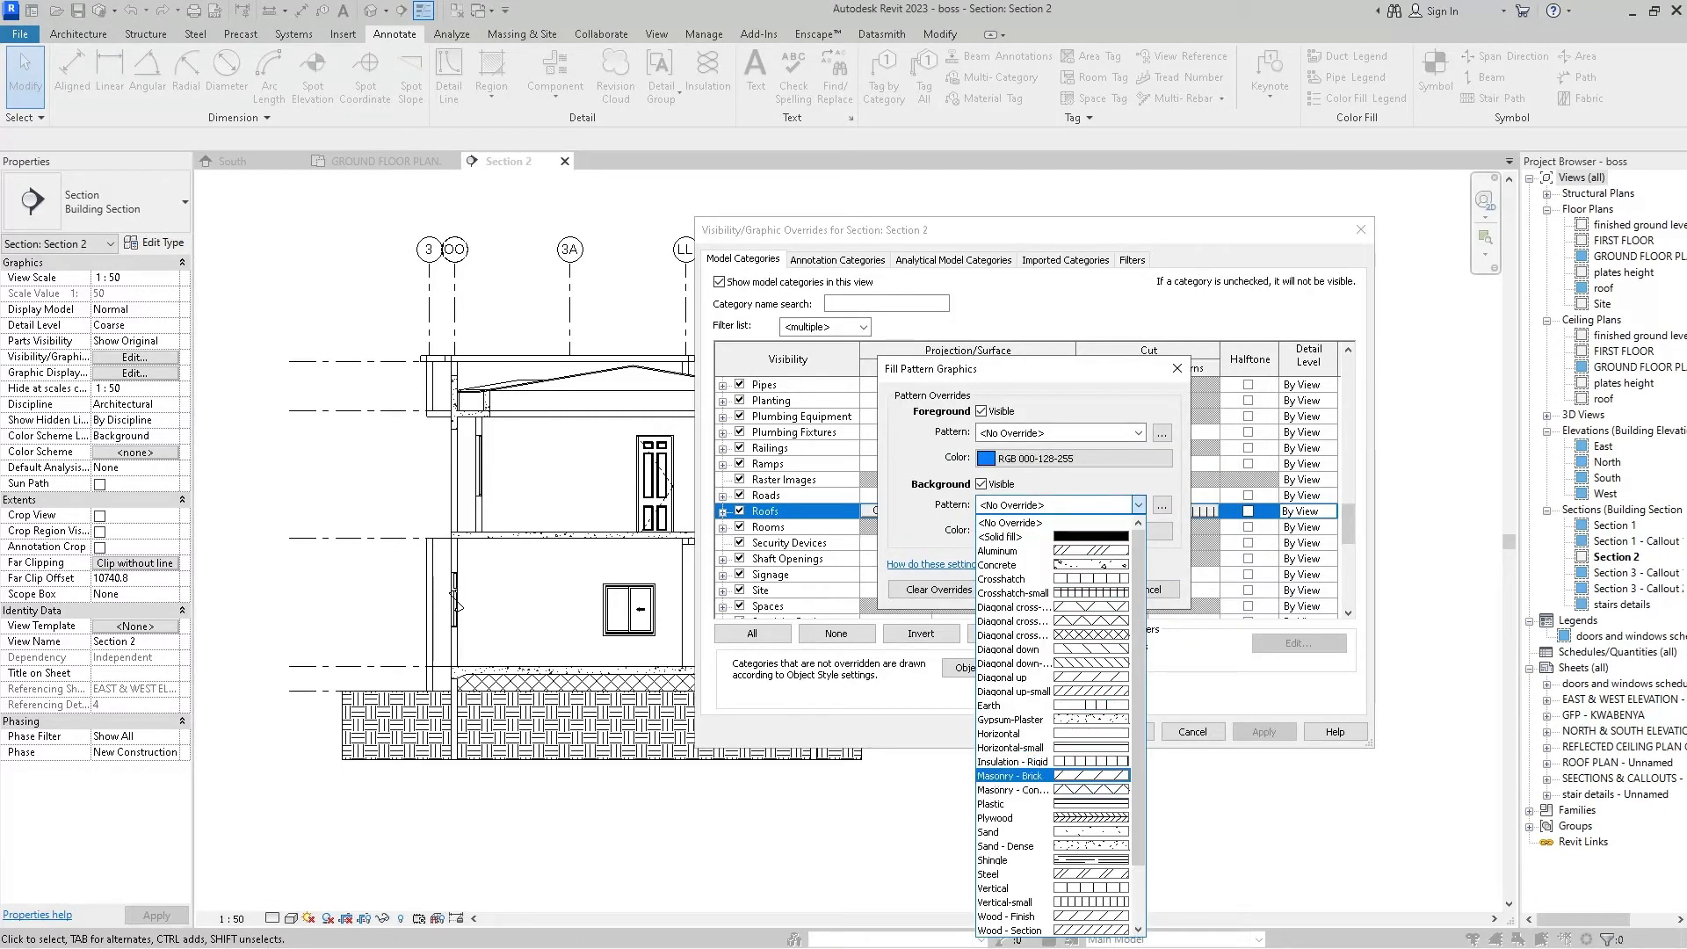
pyautogui.click(1010, 761)
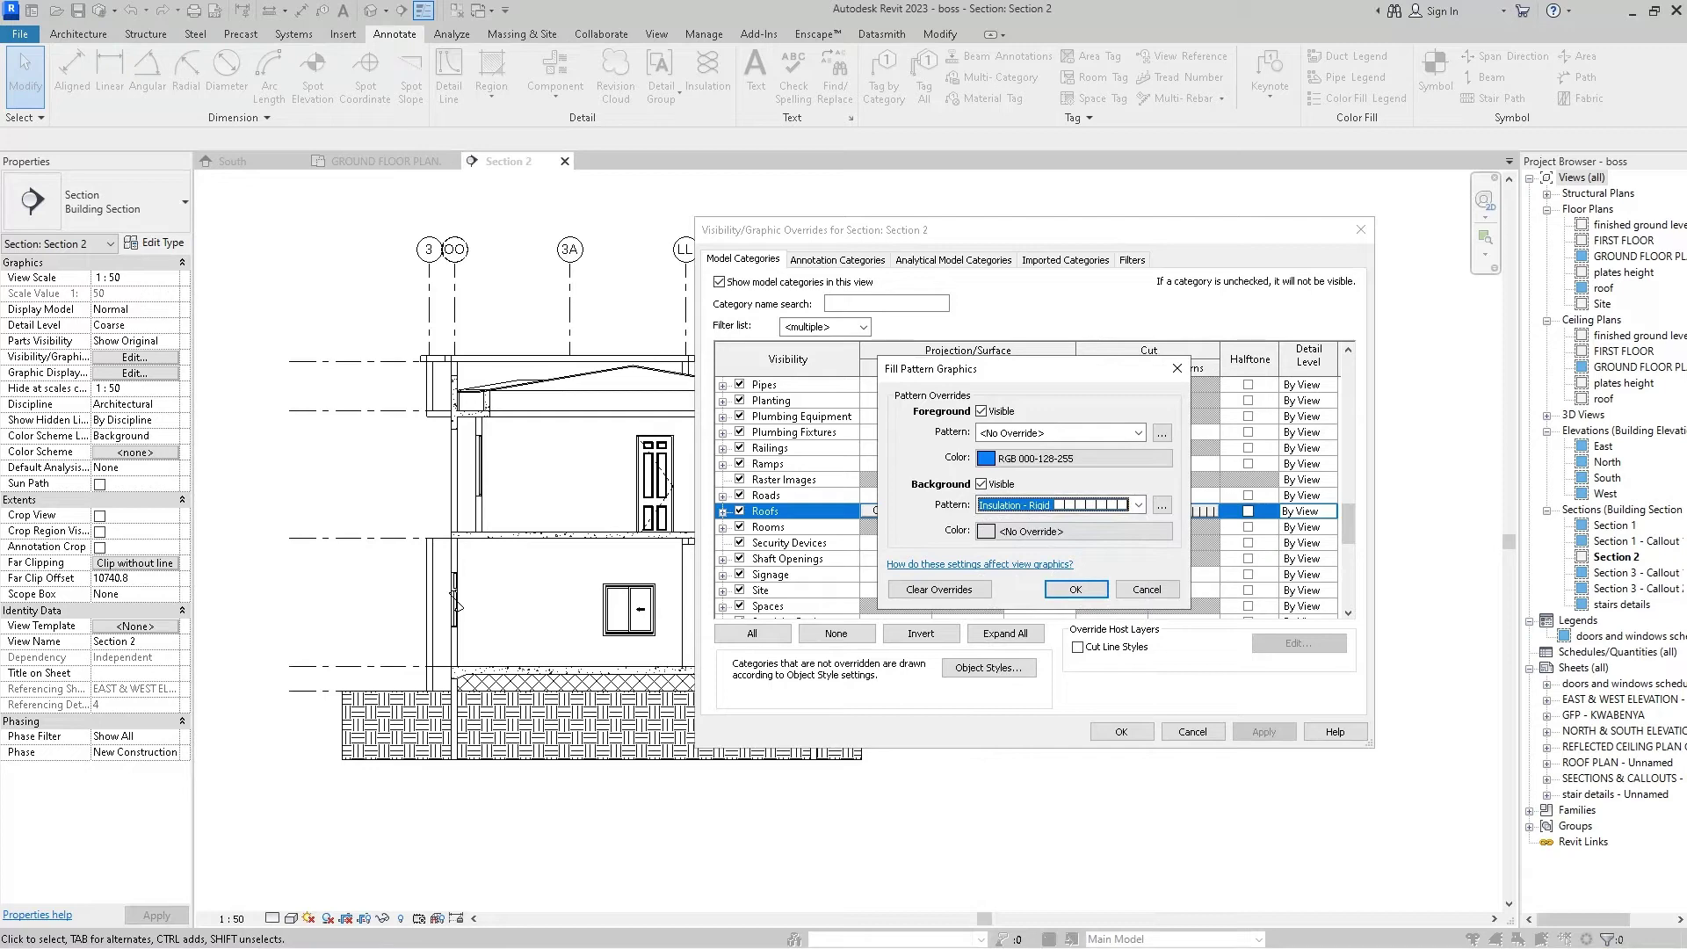
pyautogui.click(1073, 530)
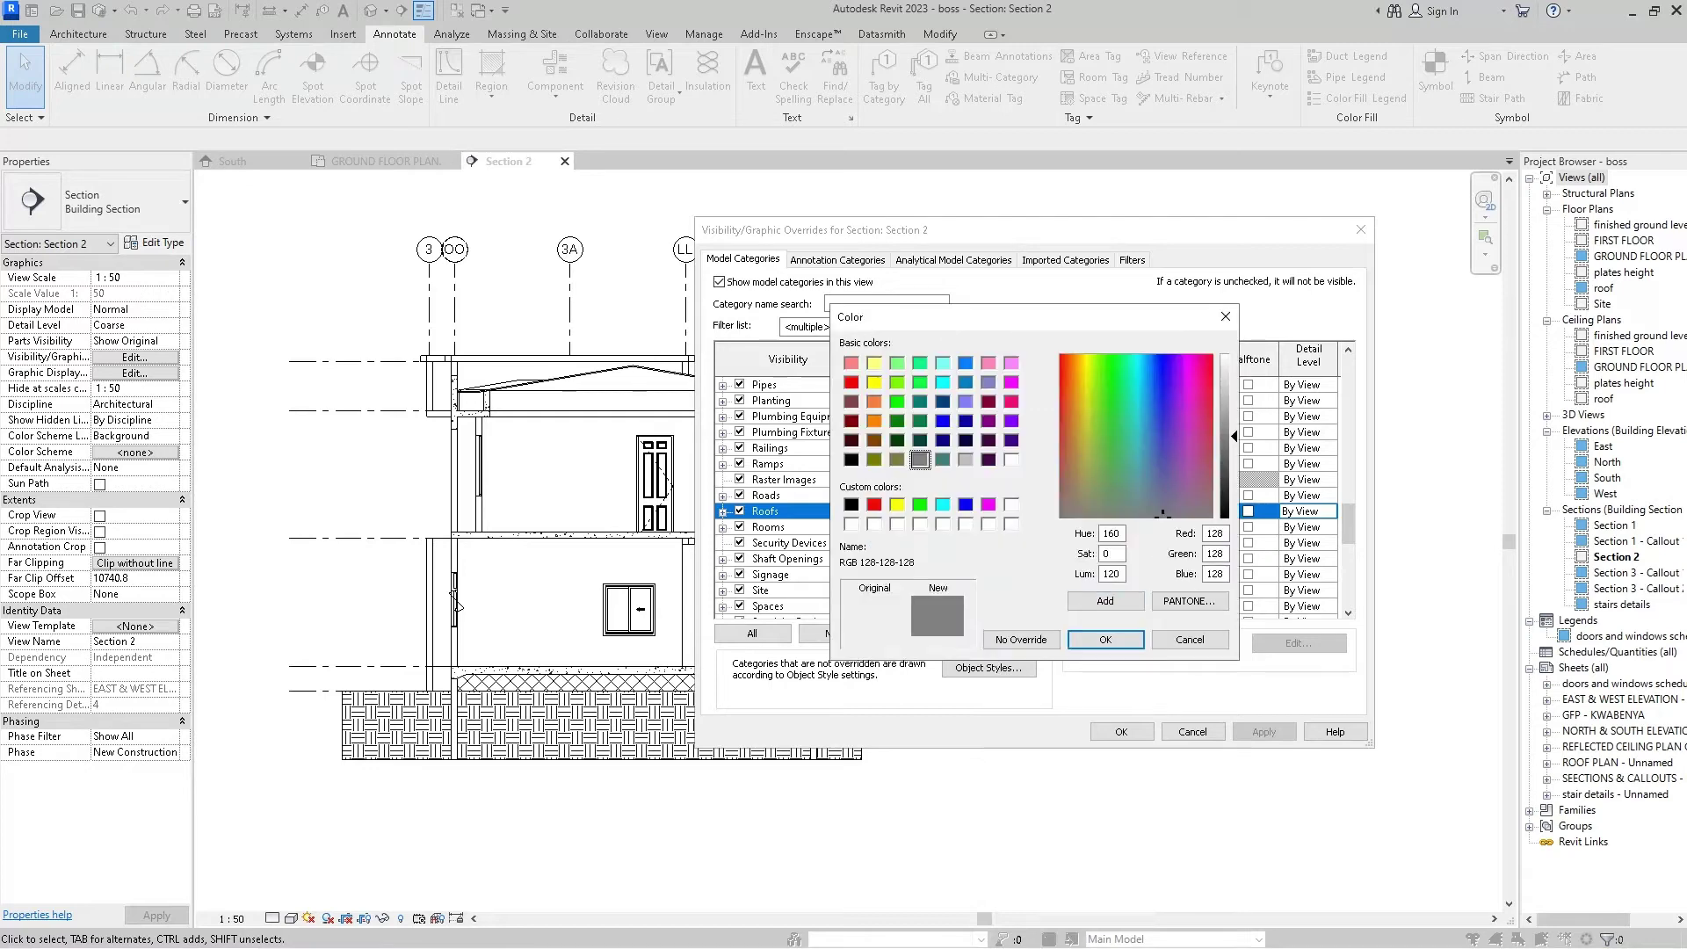
pyautogui.click(851, 503)
pyautogui.click(1105, 638)
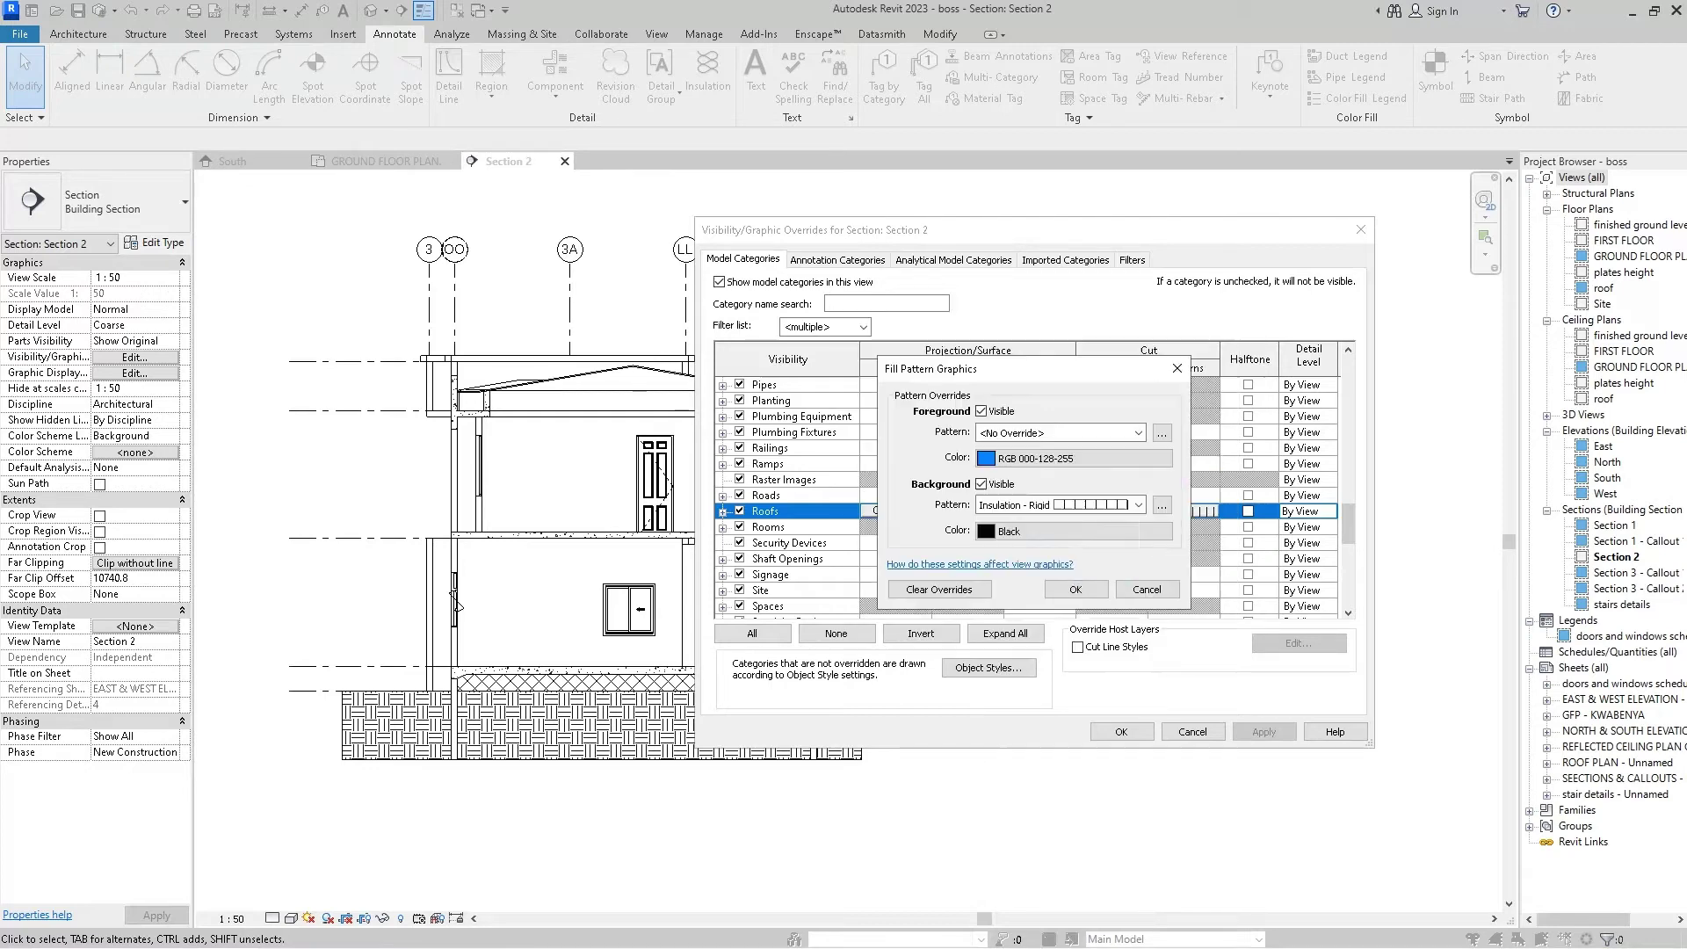
pyautogui.click(1075, 590)
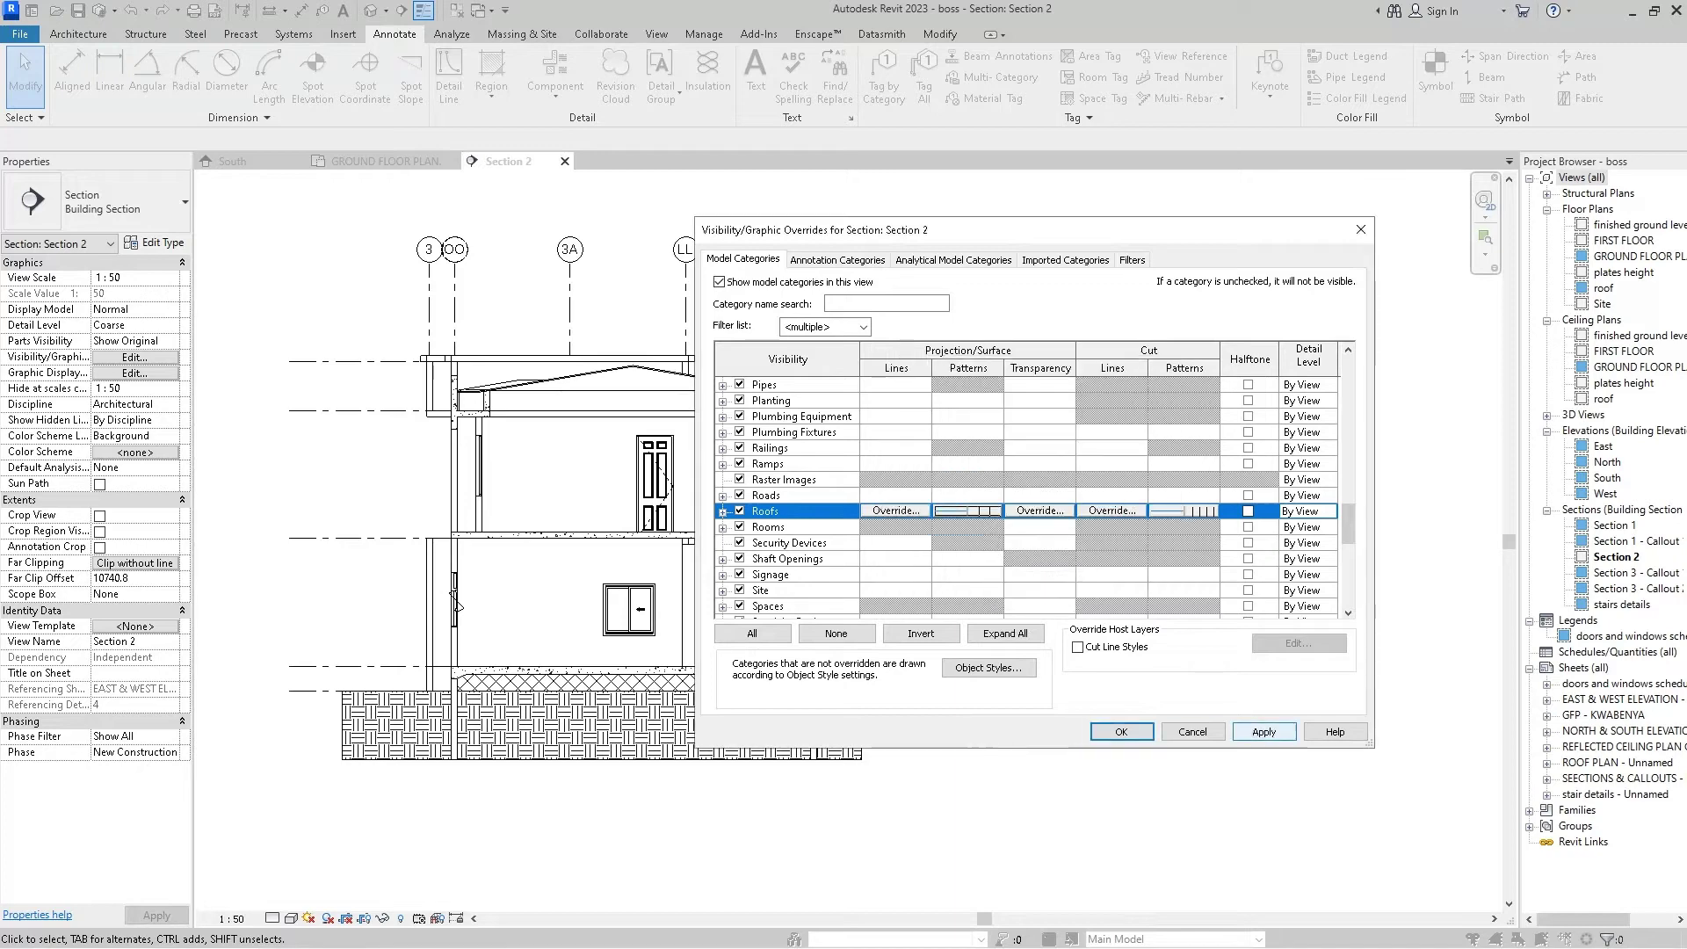
pyautogui.click(1121, 731)
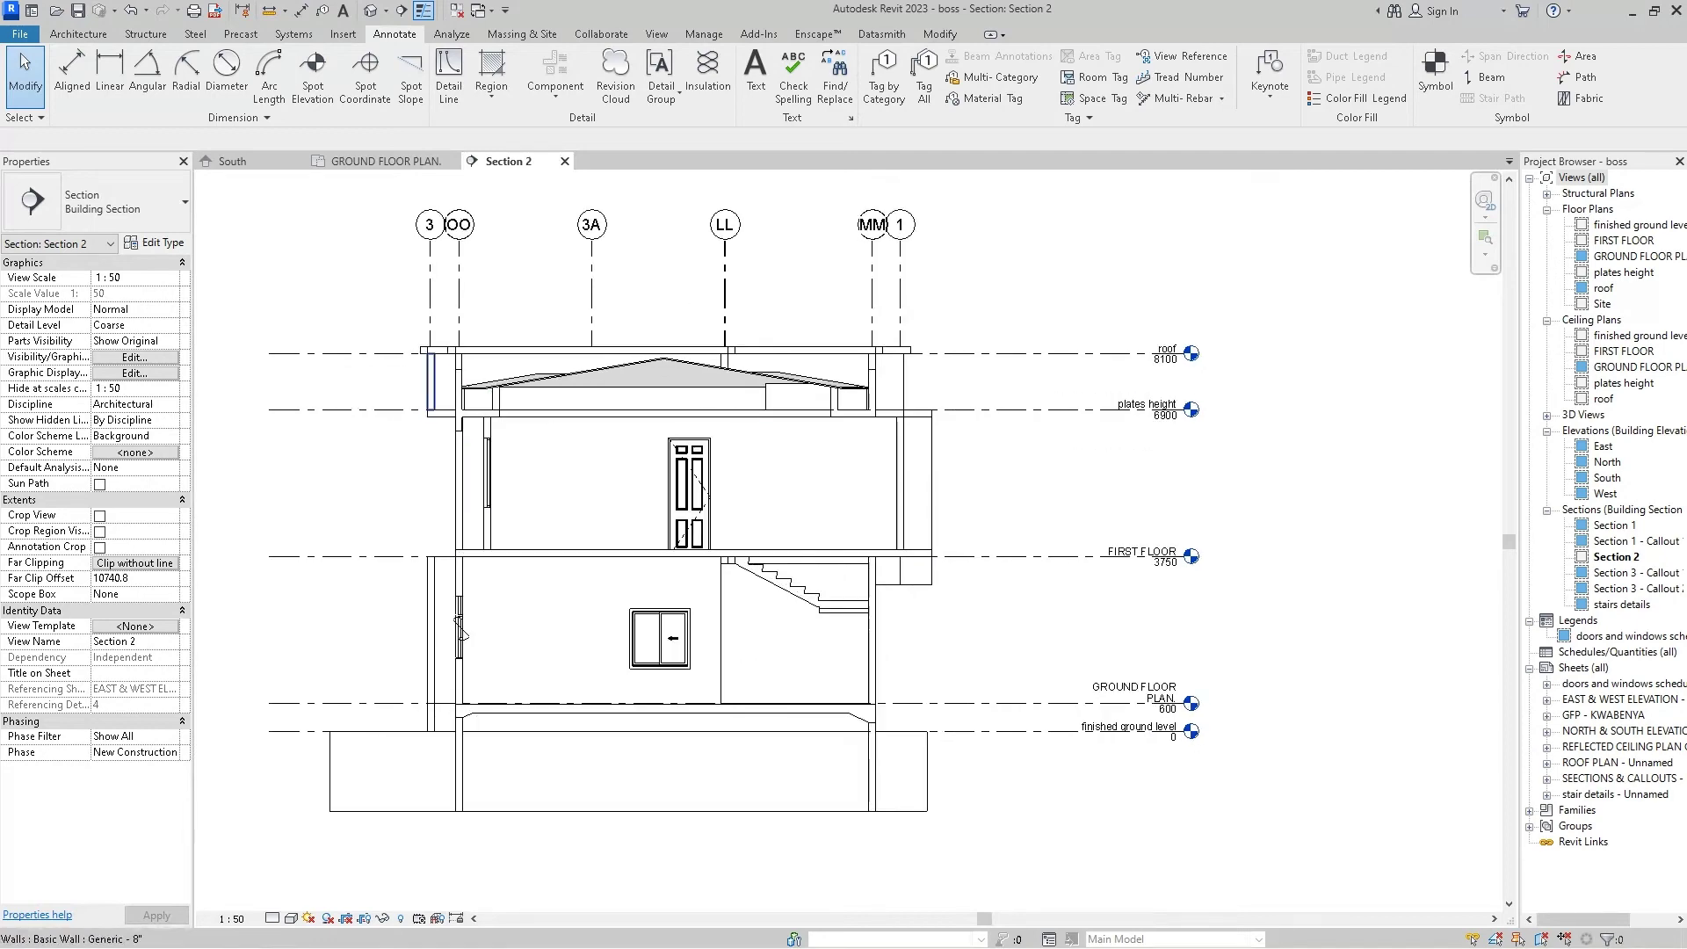
# - Zoom in on the roof eave and select, then deselect, the roof to check its new hatch
pyautogui.scroll(2, 509, 370)
pyautogui.scroll(2, 508, 370)
pyautogui.scroll(1, 508, 370)
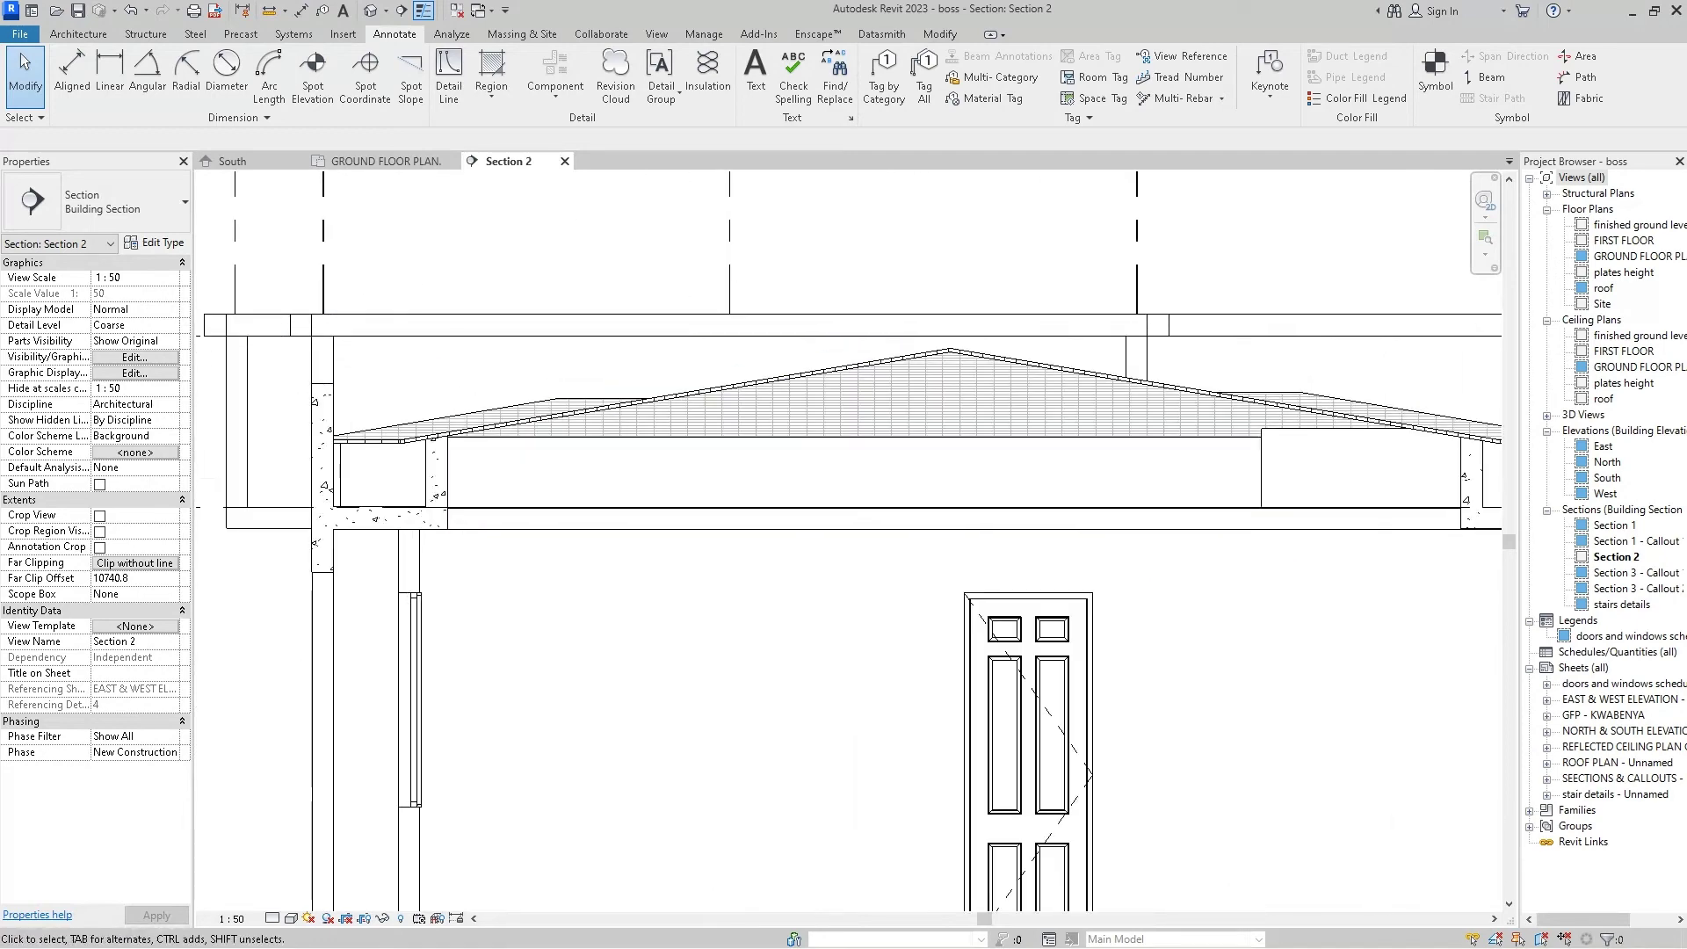
pyautogui.scroll(2, 906, 376)
pyautogui.scroll(1, 907, 376)
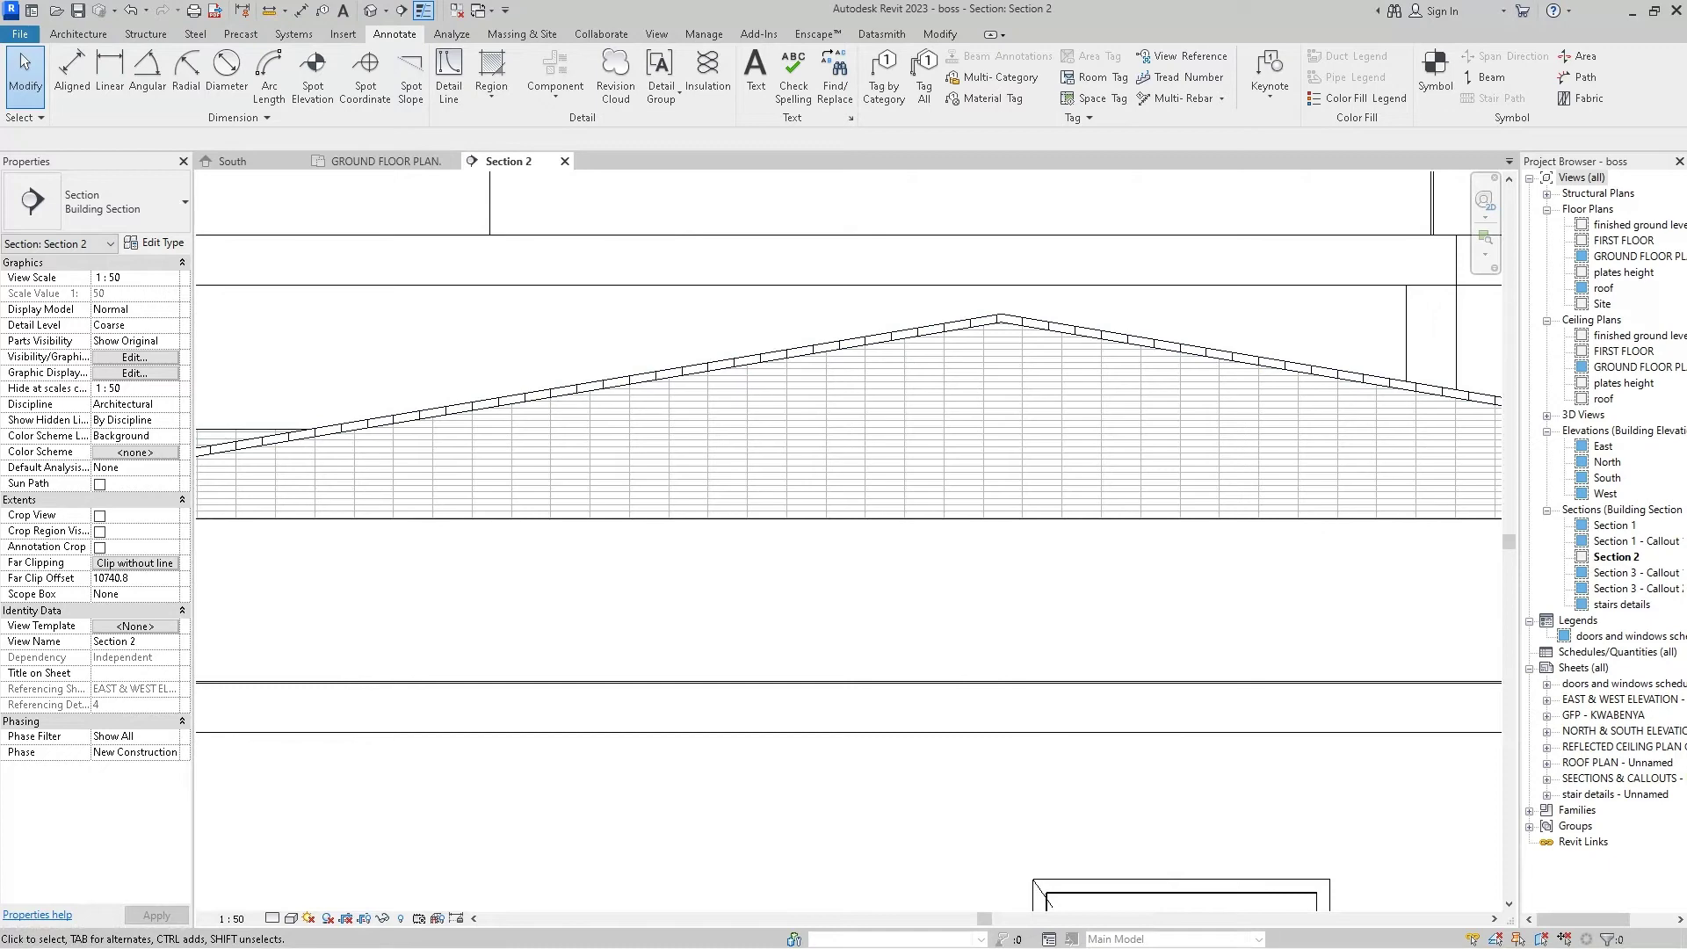
pyautogui.scroll(-2, 648, 399)
pyautogui.scroll(-2, 649, 399)
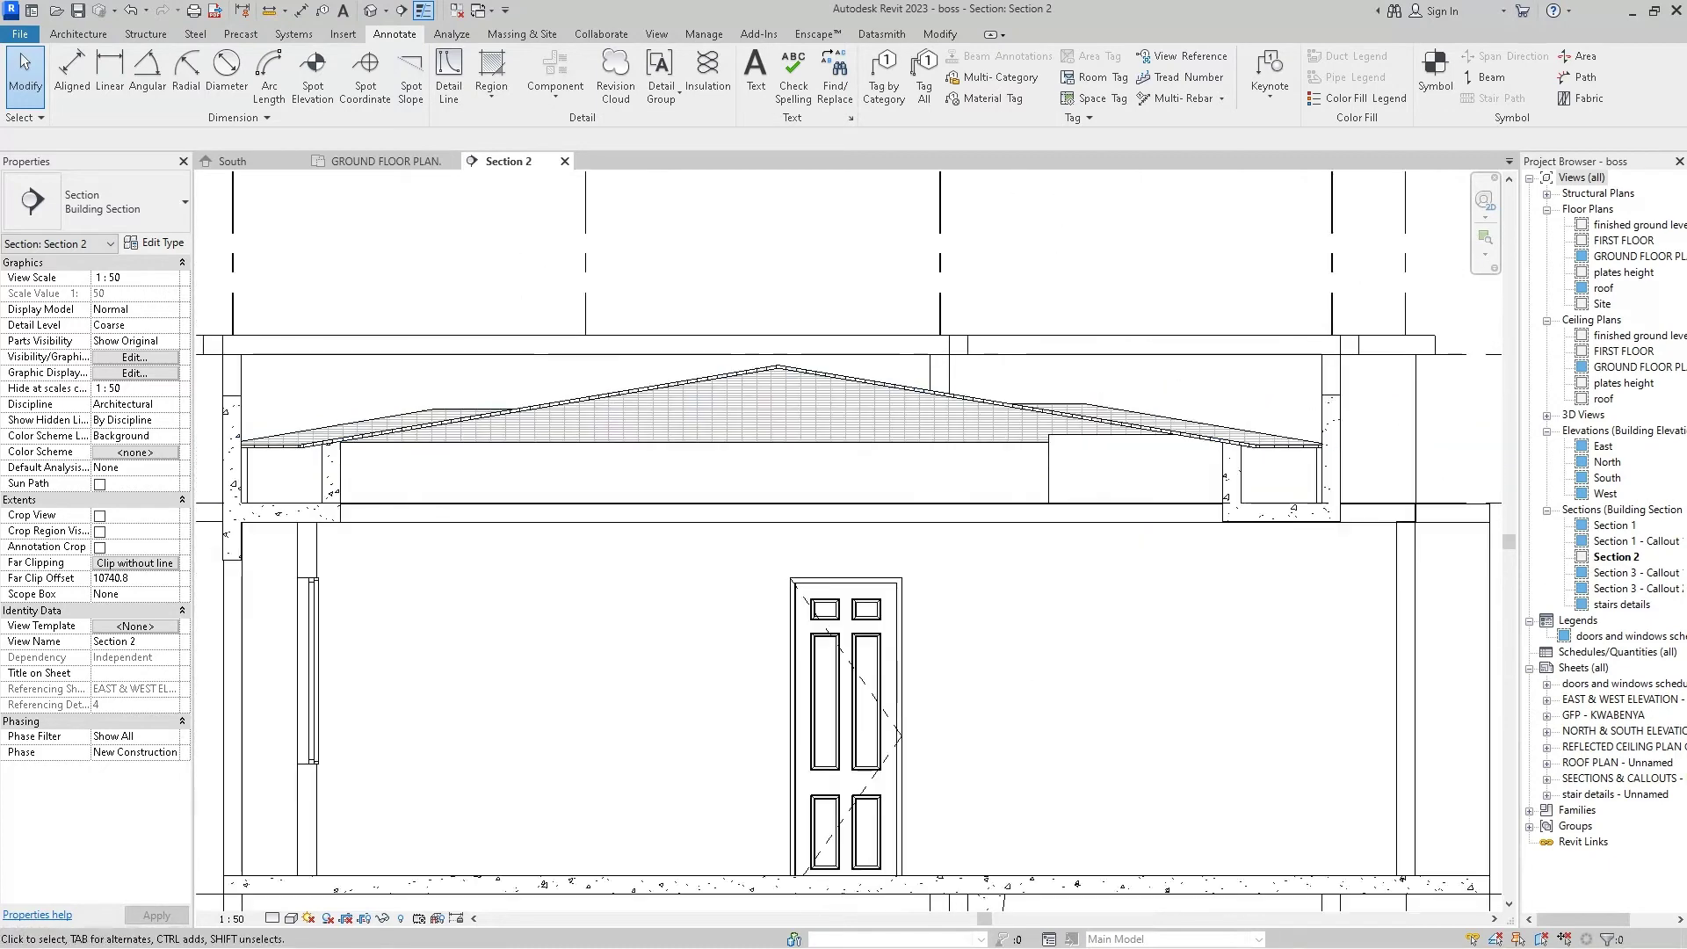
pyautogui.scroll(1, 256, 458)
pyautogui.scroll(2, 256, 458)
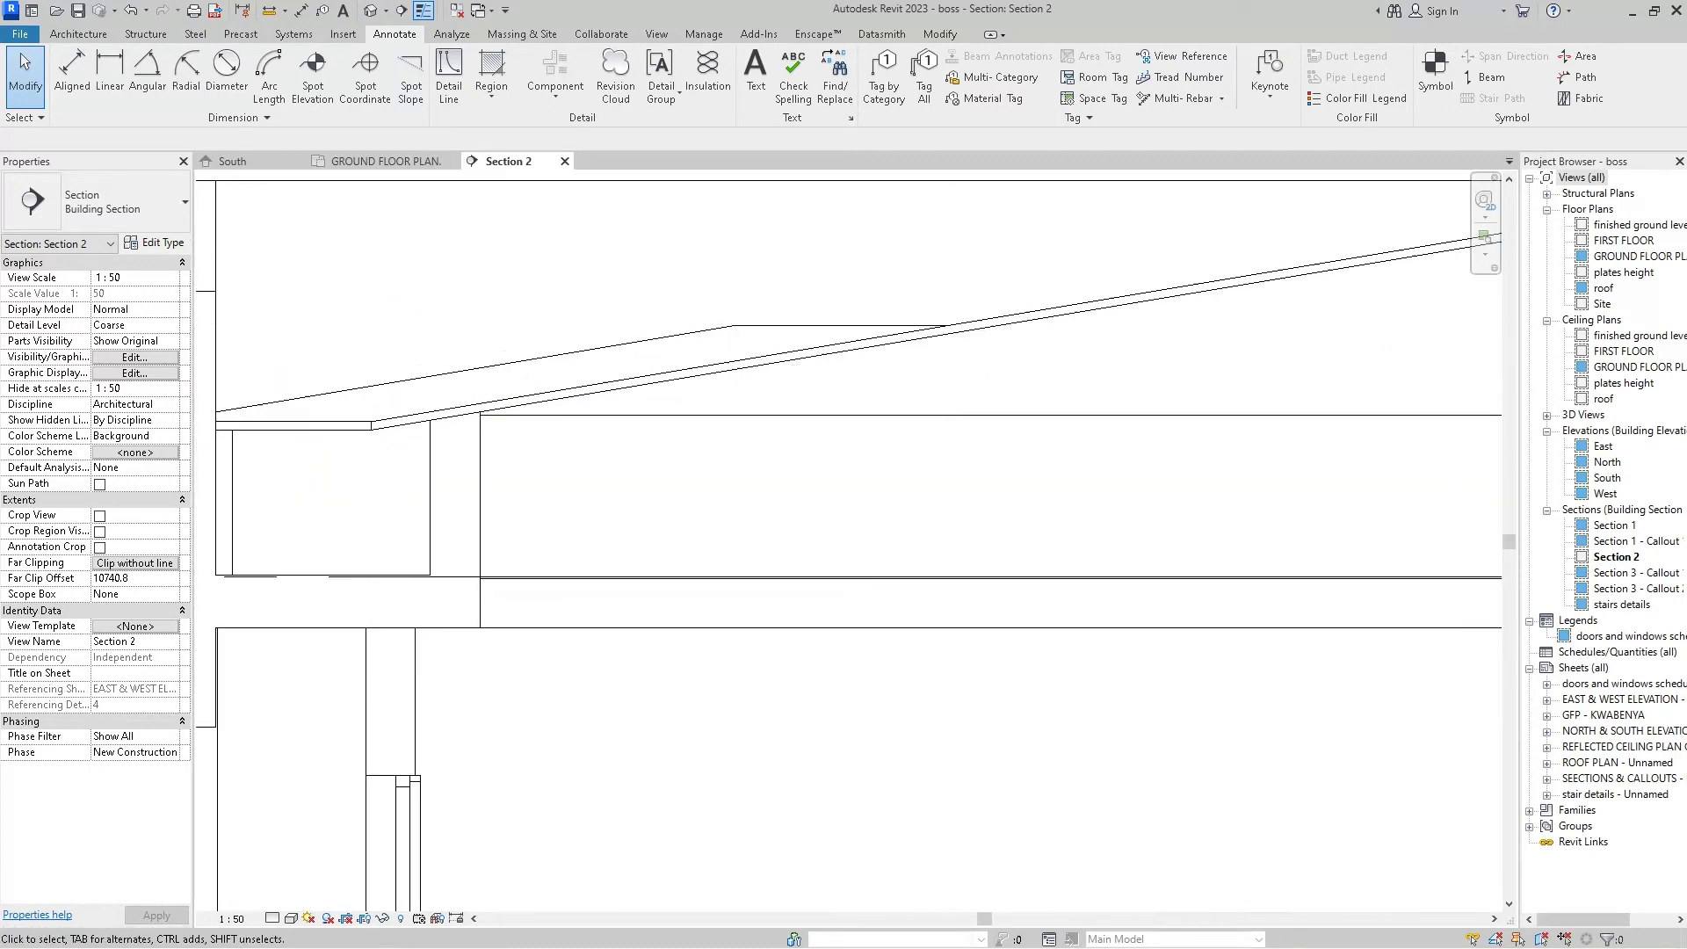
pyautogui.click(369, 420)
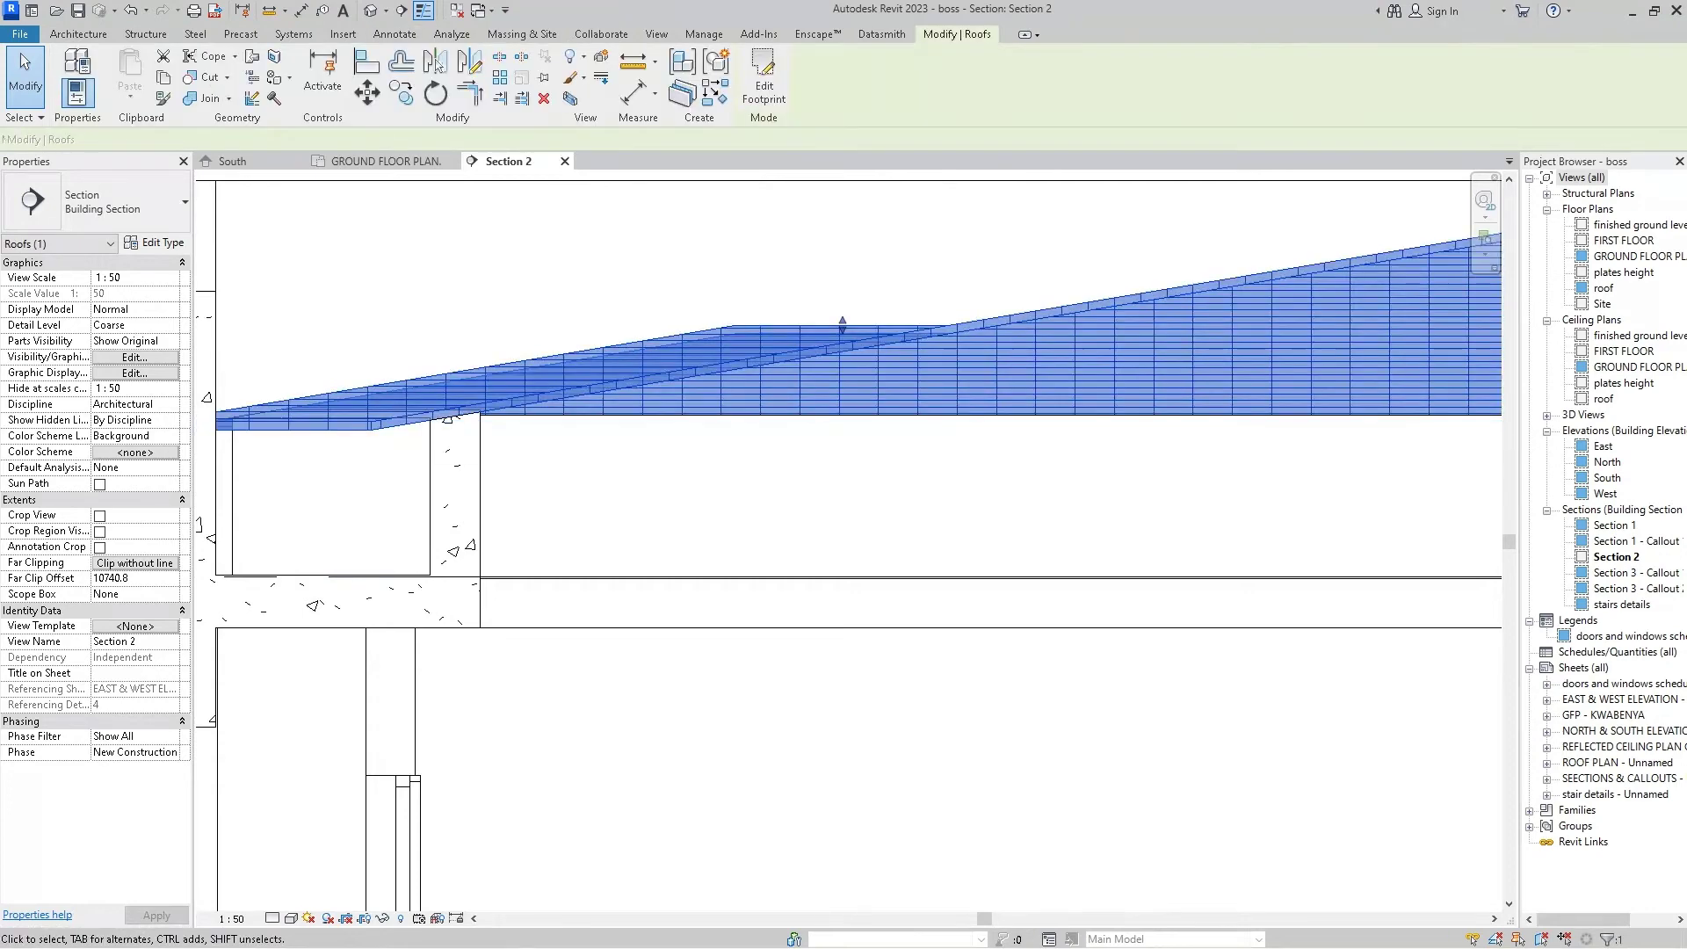
pyautogui.press('Escape')
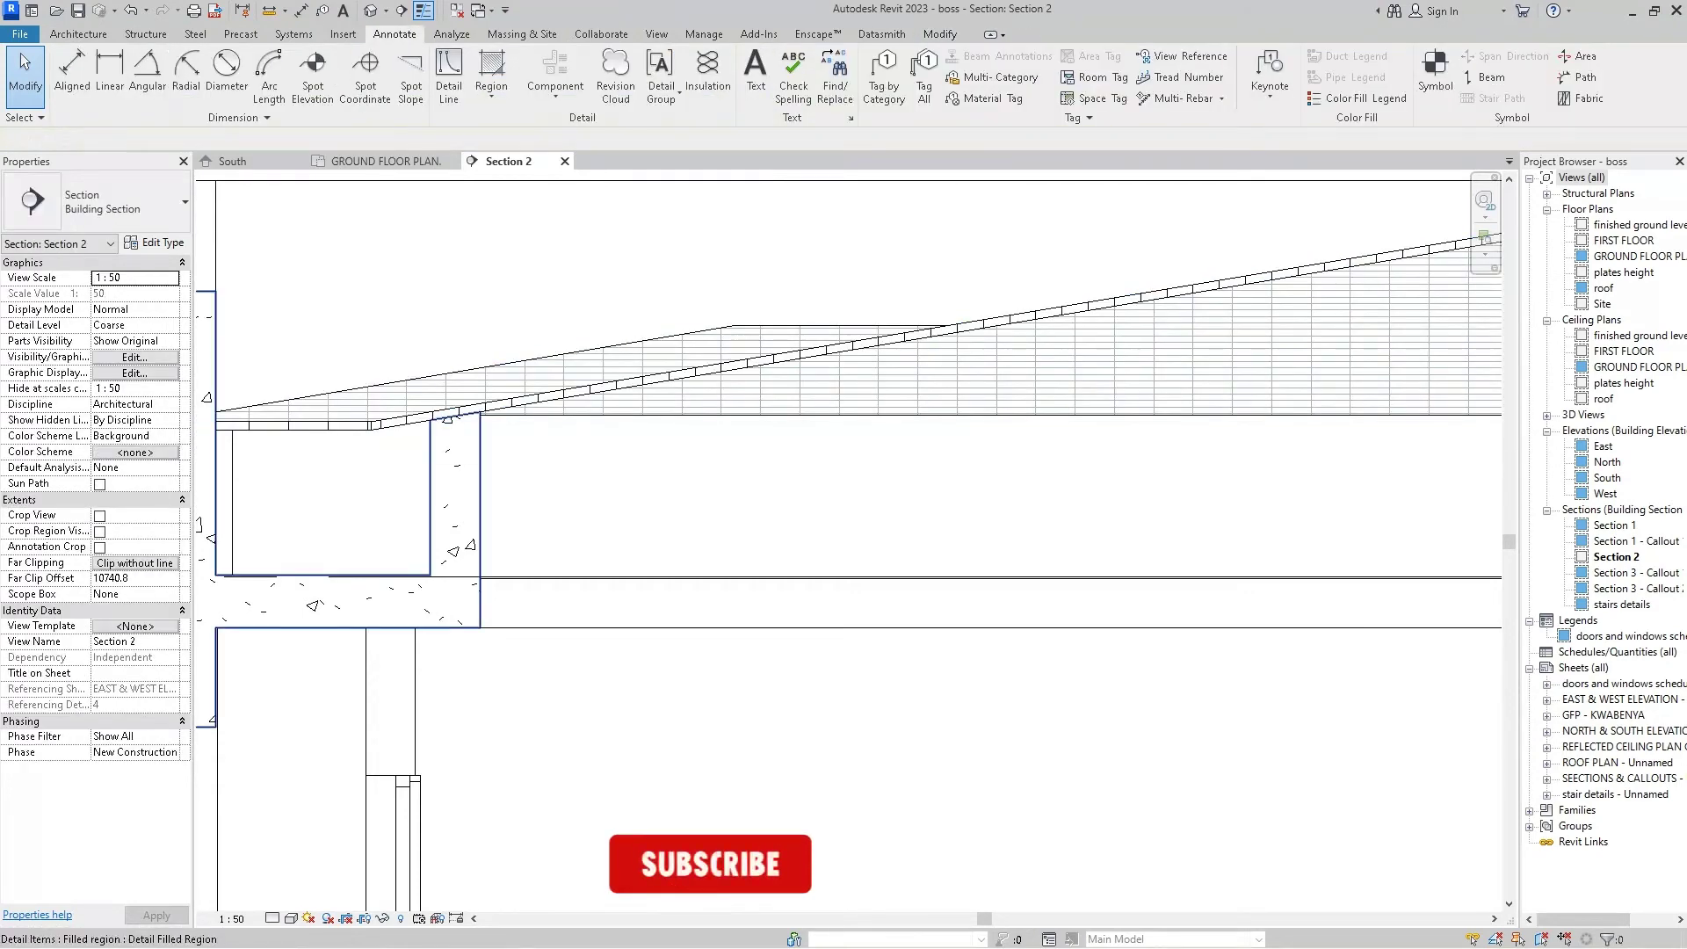
# - Reopen Visibility/Graphic Overrides for Section 2 and select the Roofs category
pyautogui.press('v')
pyautogui.press('g')
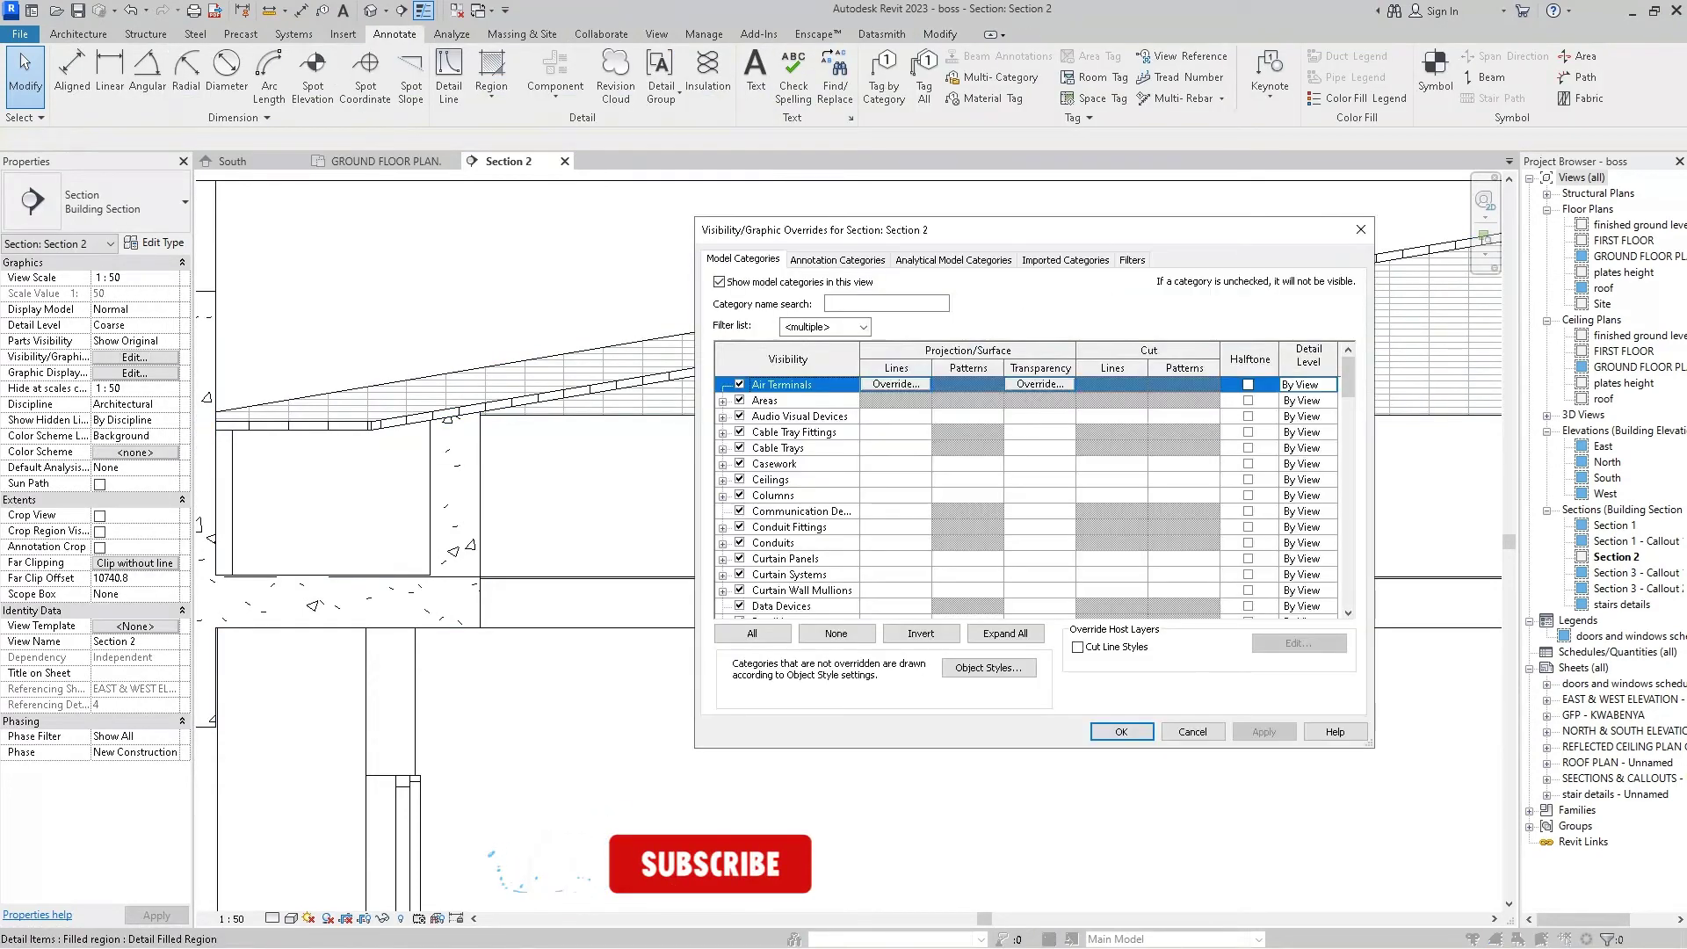
pyautogui.scroll(-2, 1028, 492)
pyautogui.scroll(-2, 1028, 492)
pyautogui.scroll(-2, 1028, 492)
pyautogui.scroll(-2, 1027, 492)
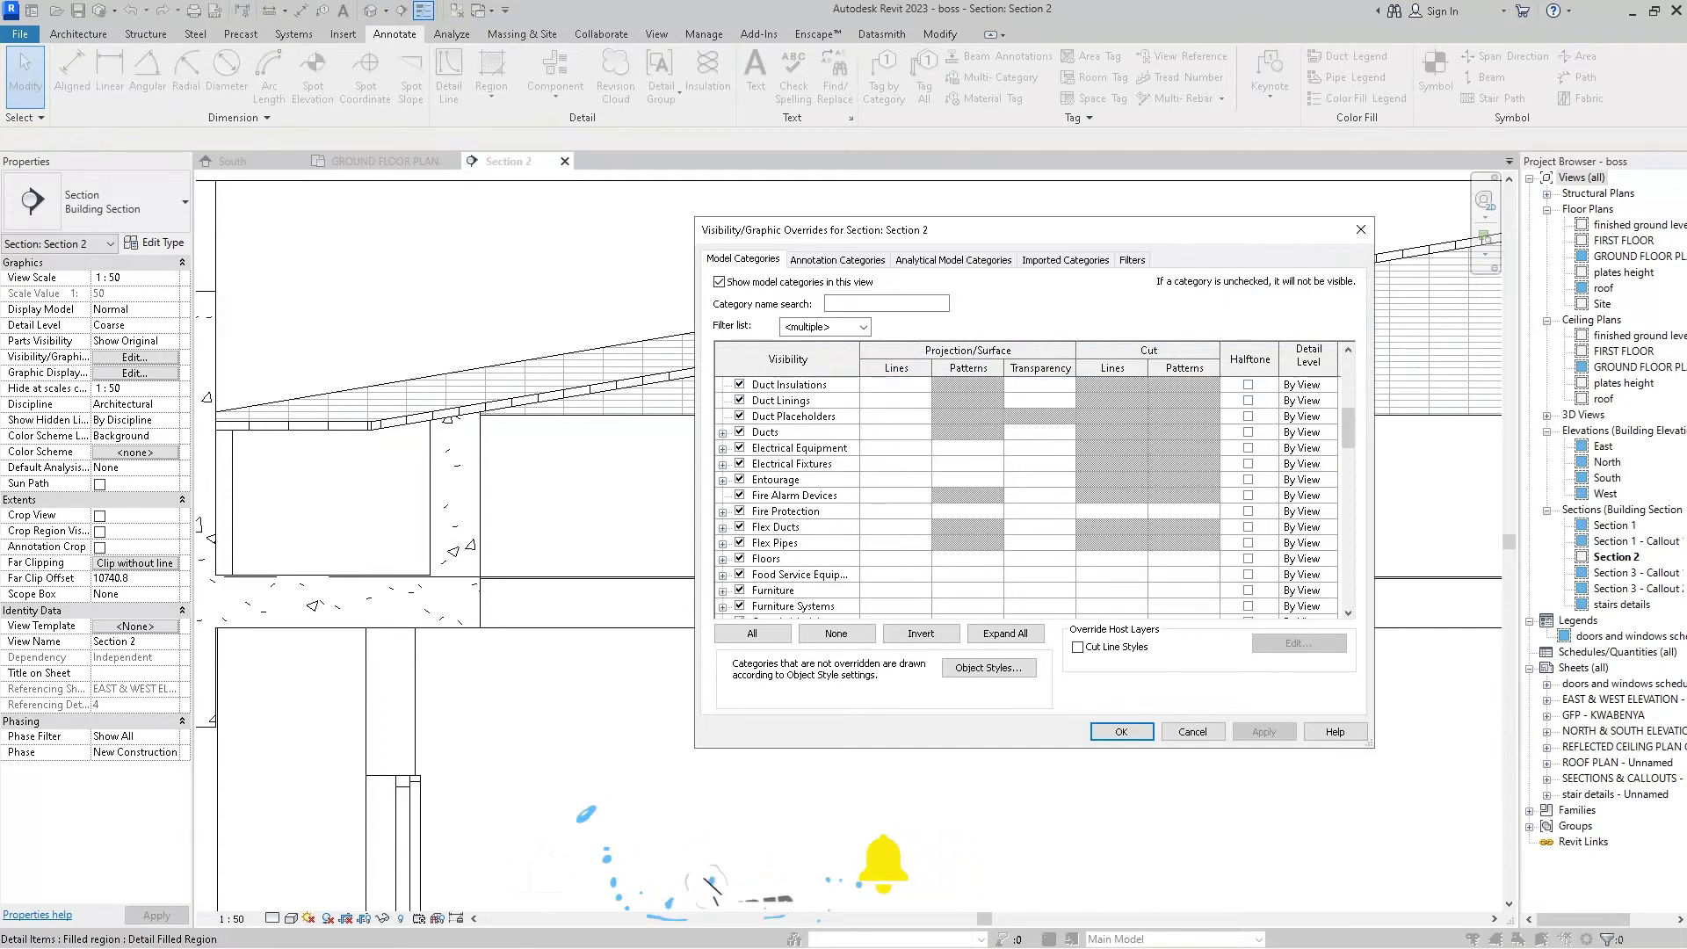
pyautogui.scroll(-2, 1028, 492)
pyautogui.scroll(-2, 1028, 492)
pyautogui.scroll(-2, 1028, 492)
pyautogui.scroll(-2, 1028, 492)
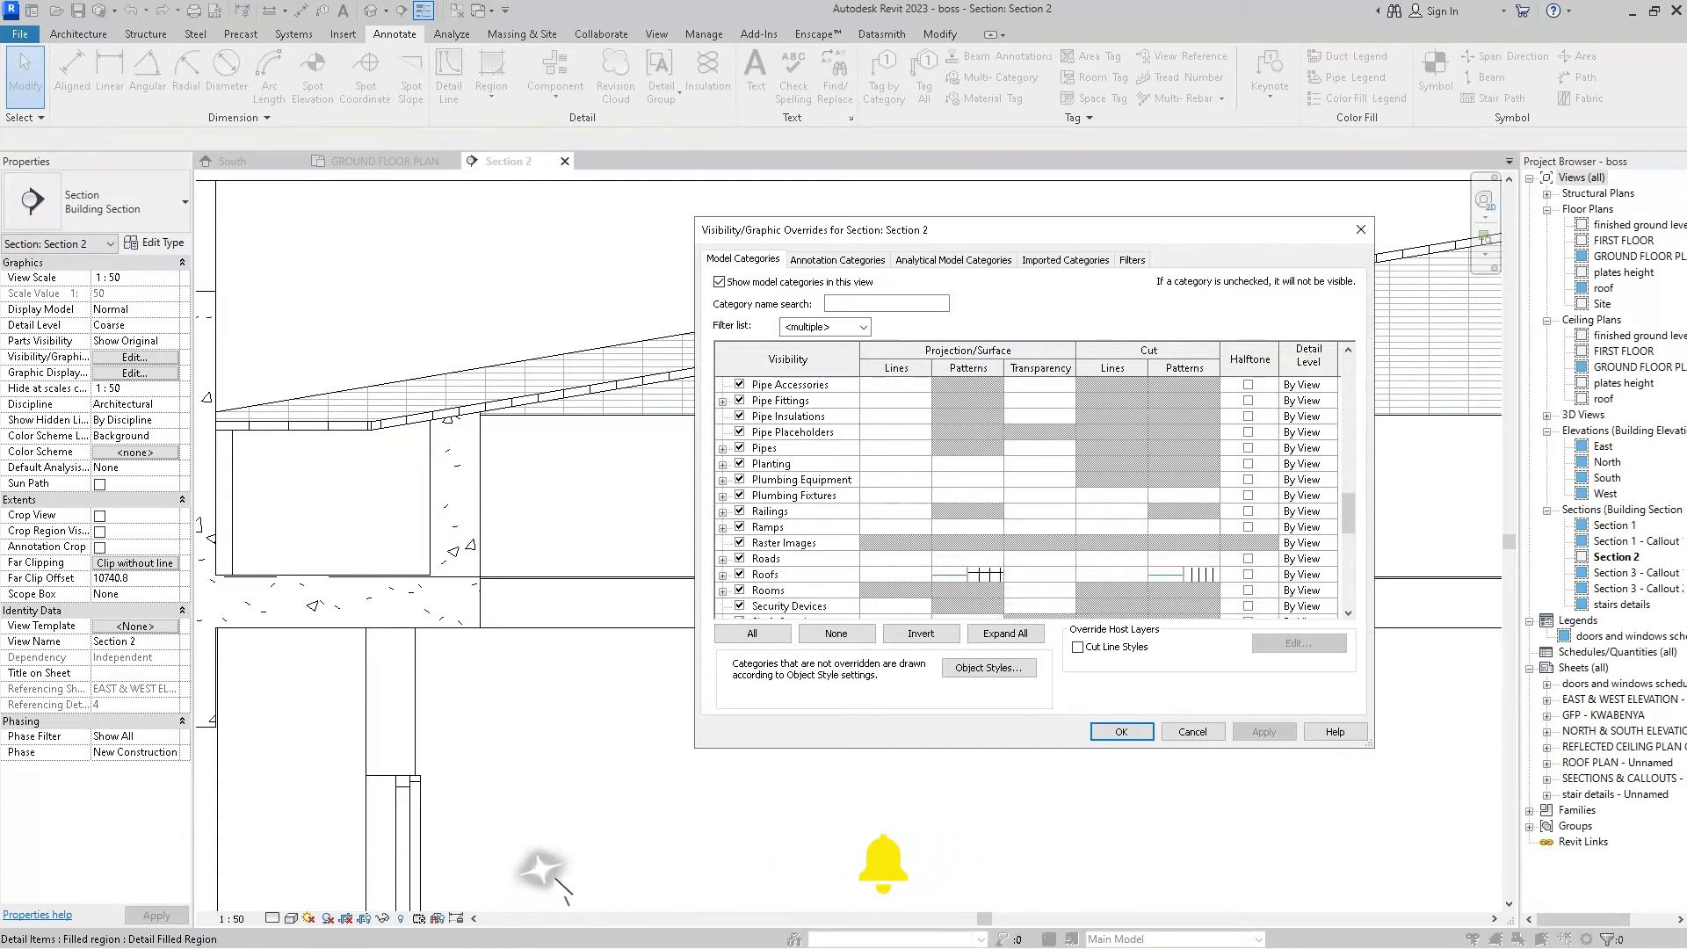
pyautogui.scroll(-2, 1028, 492)
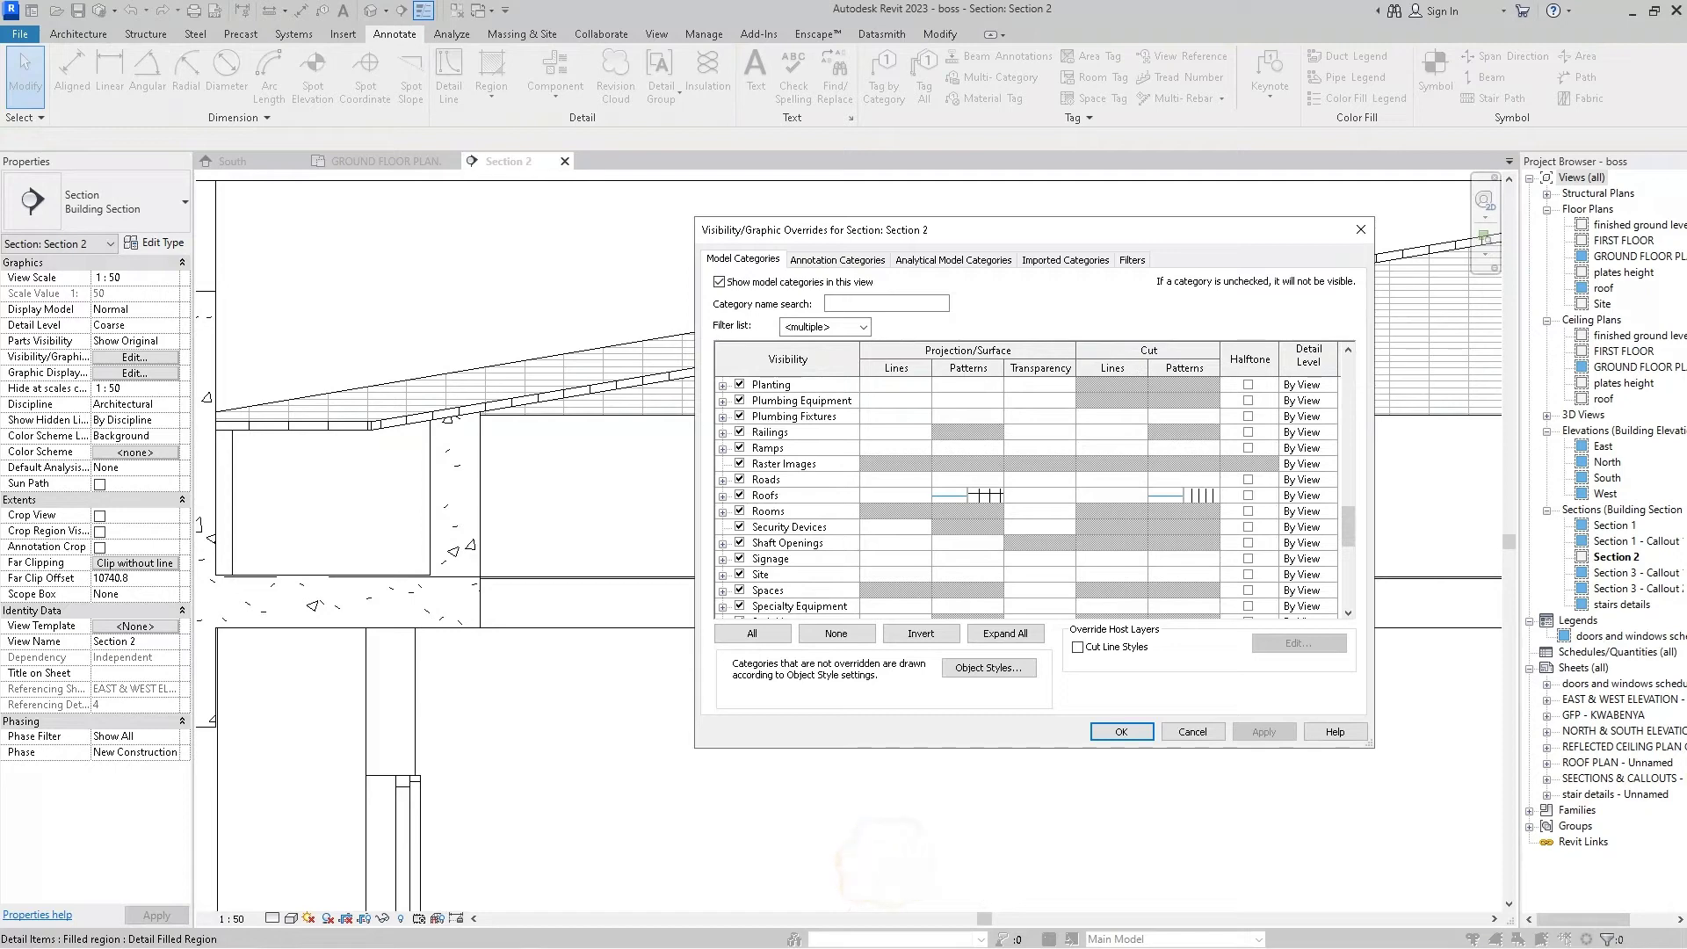
pyautogui.click(1248, 494)
# - Override Roofs lines to blue RGB 0-128-255 at weight 2 and apply to the view
pyautogui.click(896, 495)
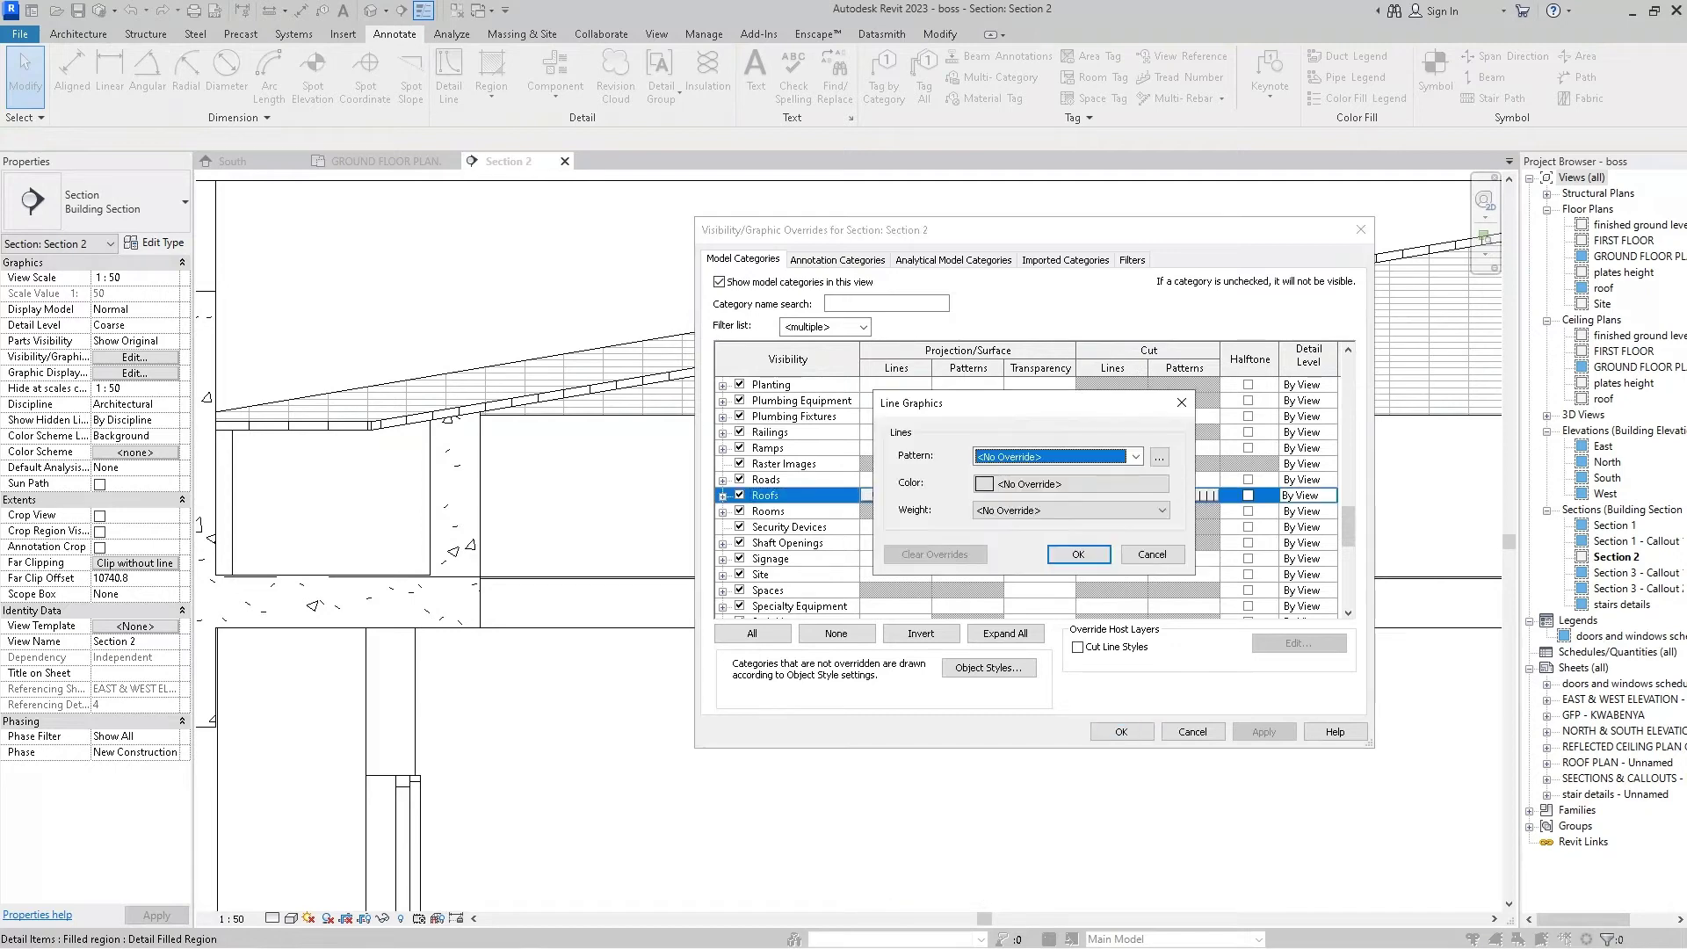
pyautogui.click(1071, 483)
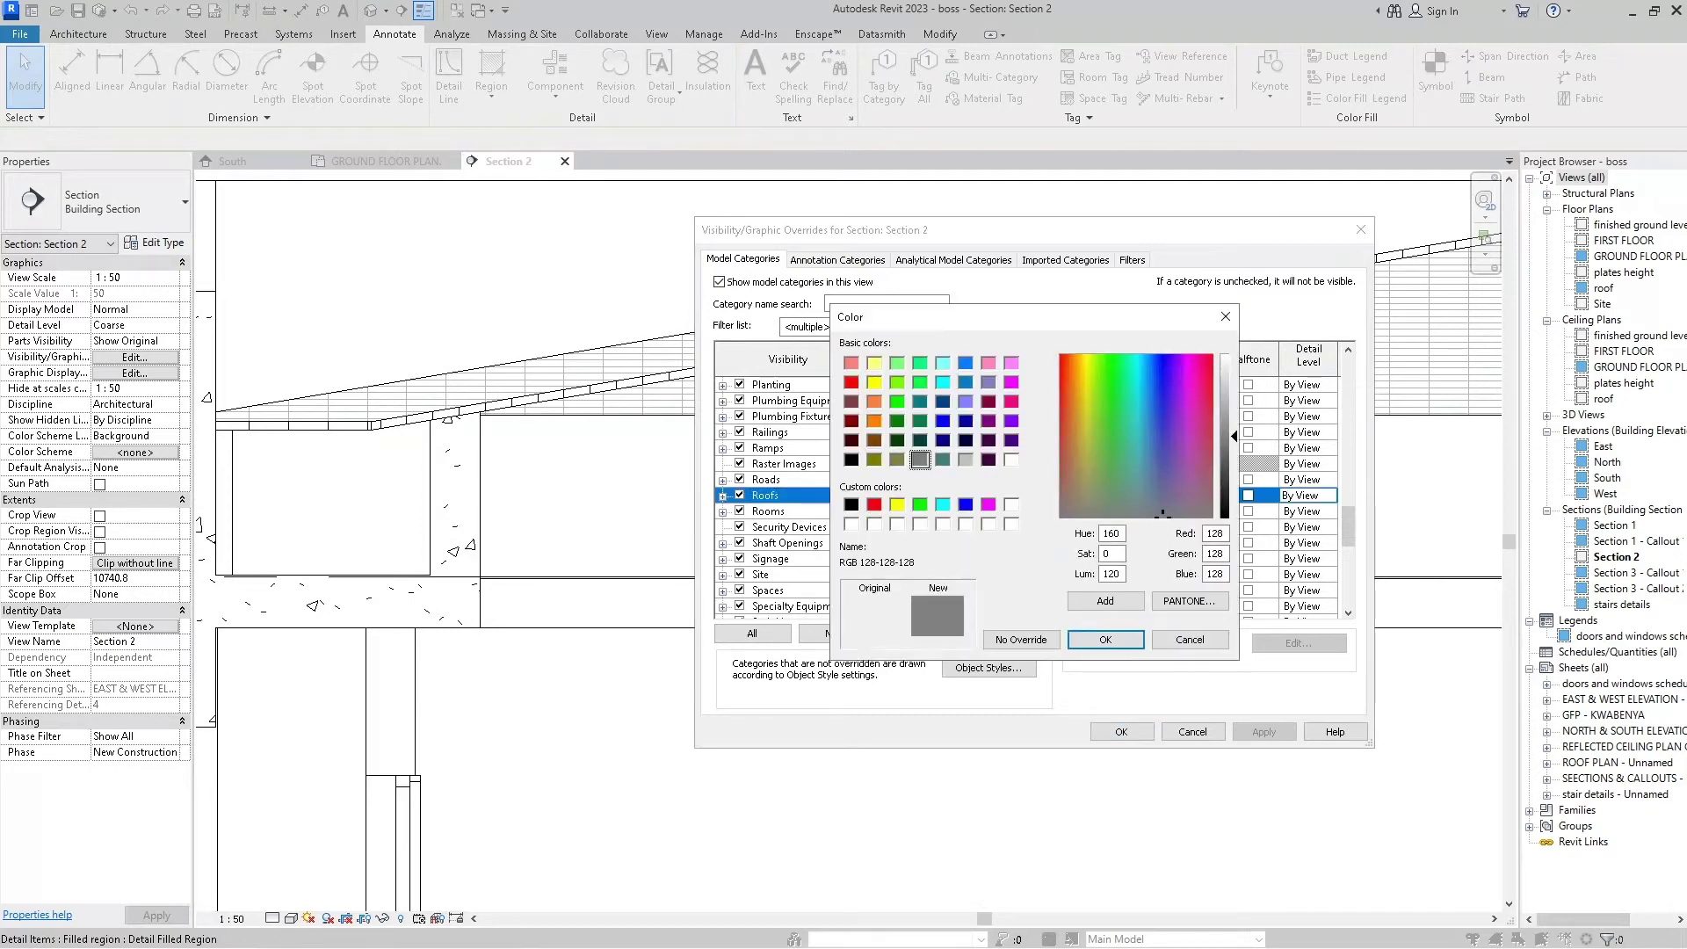
pyautogui.click(964, 363)
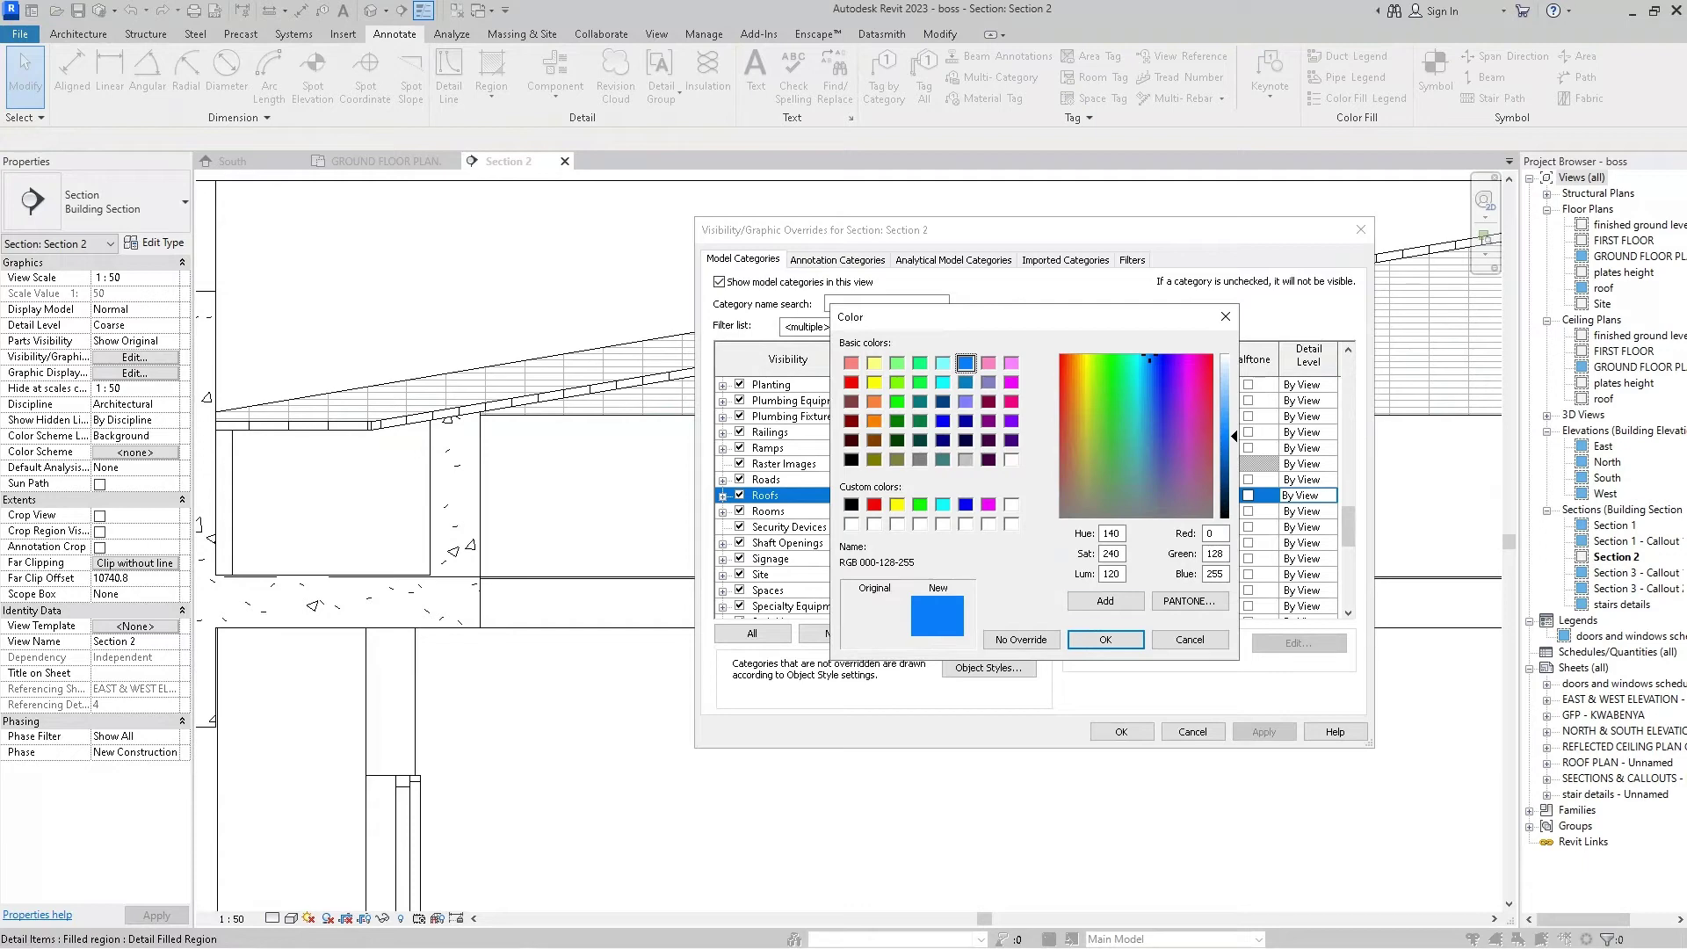
pyautogui.click(1105, 640)
pyautogui.click(1070, 510)
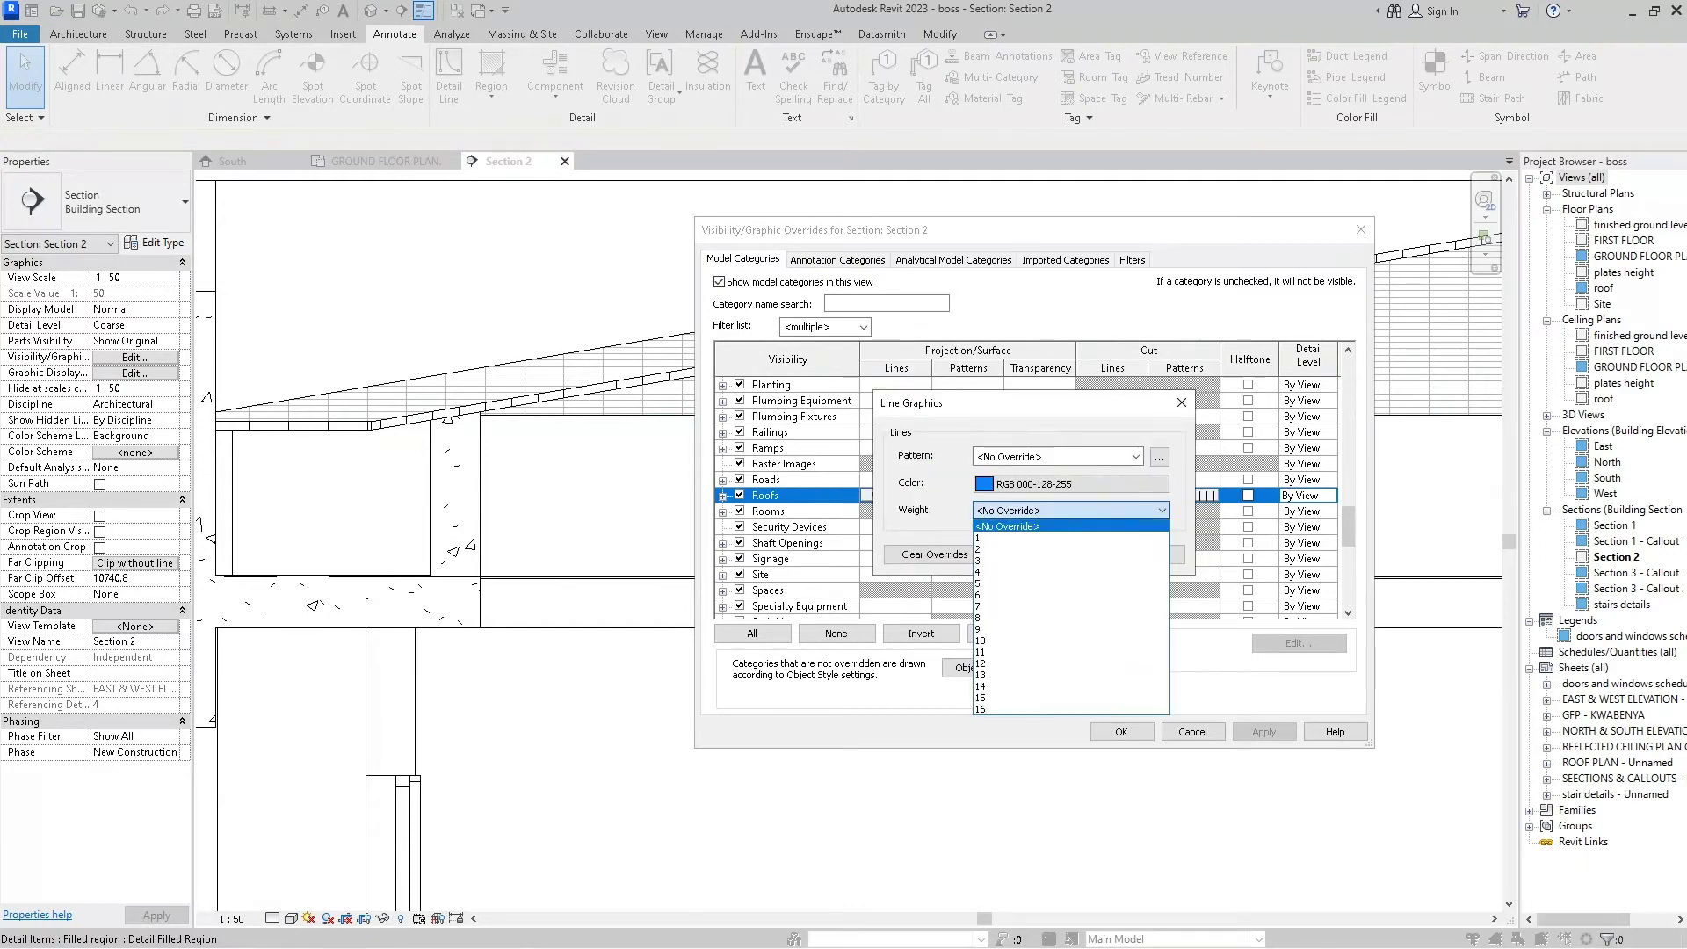
pyautogui.click(1010, 549)
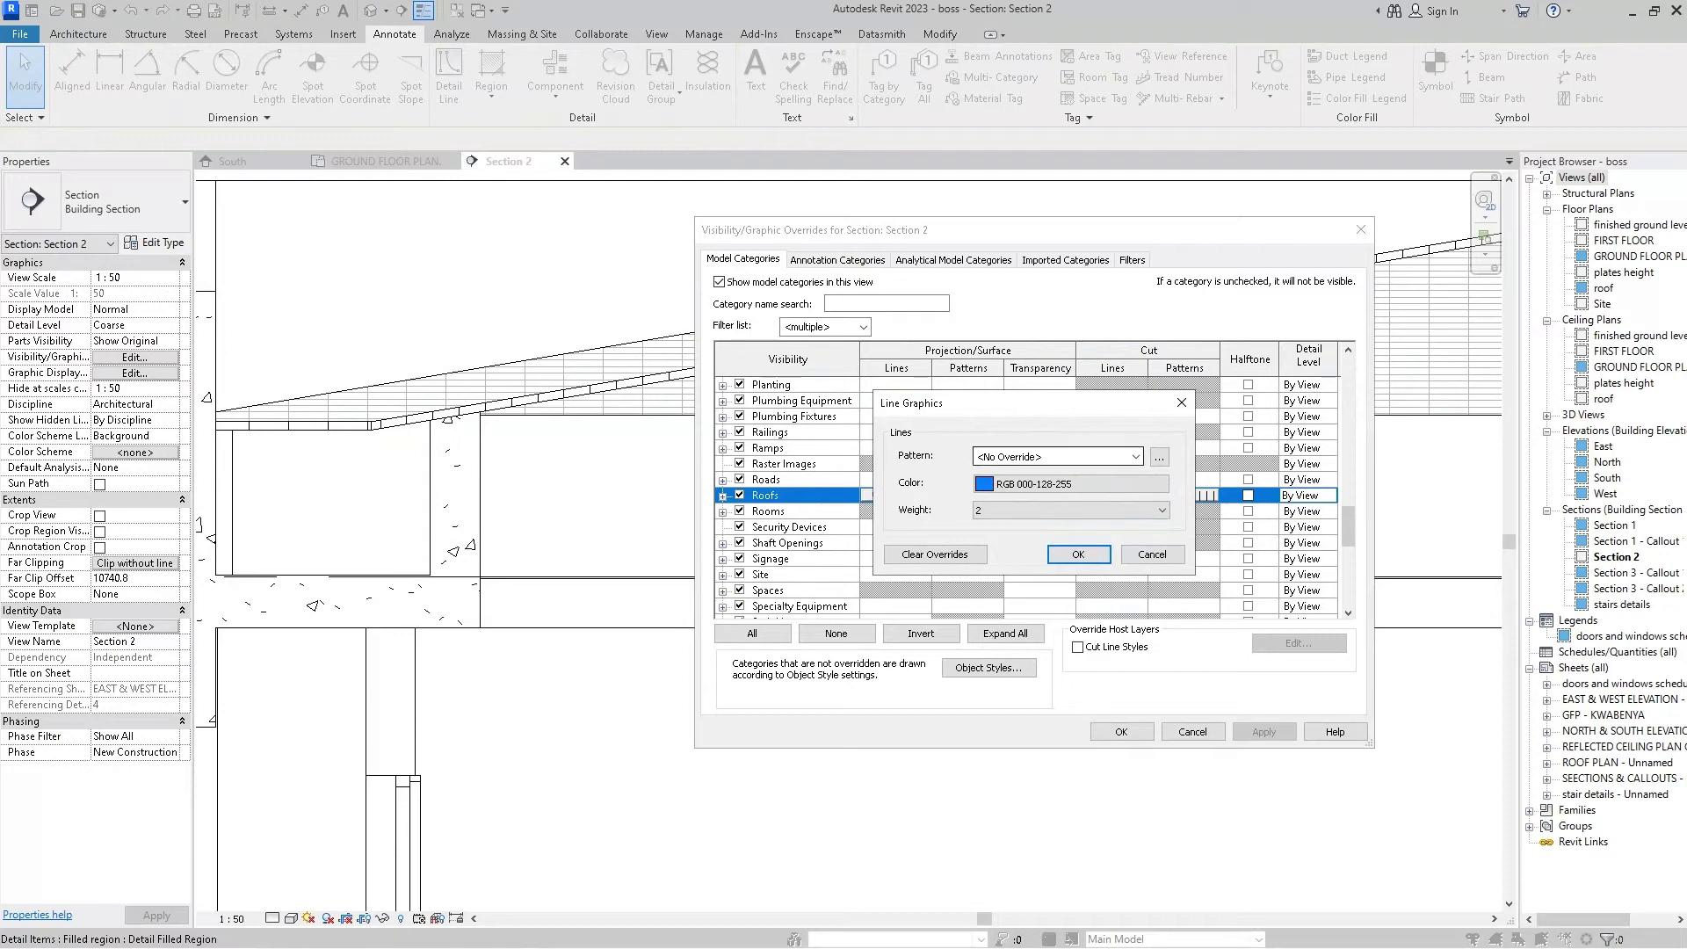
pyautogui.press('Return')
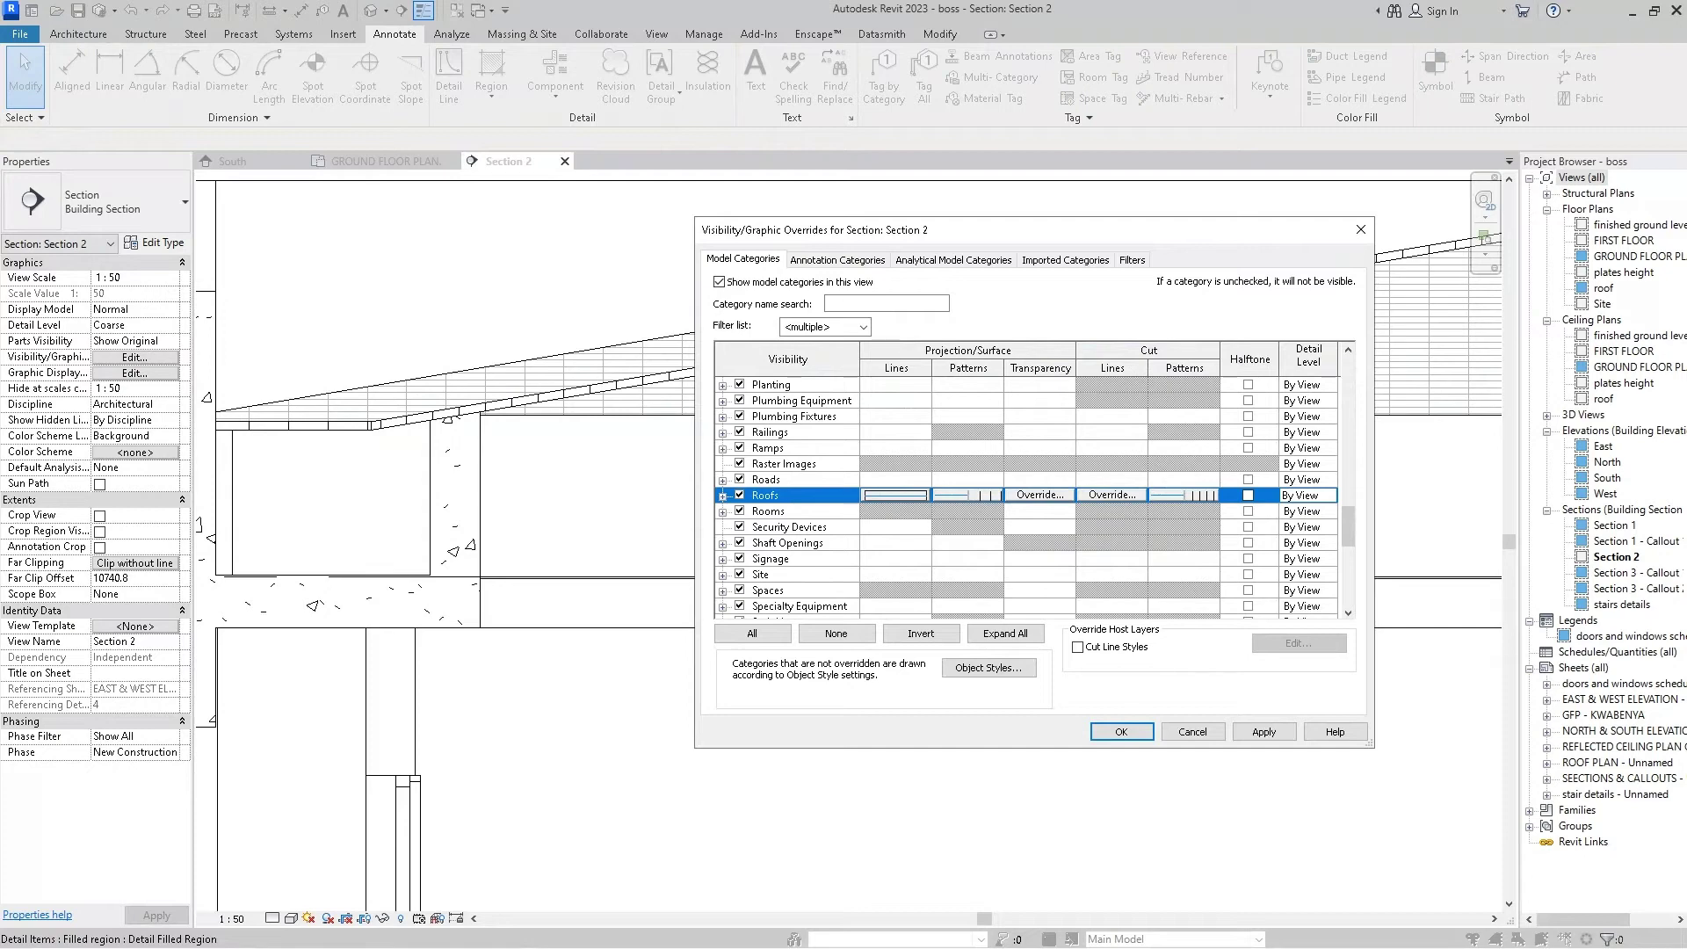
pyautogui.click(1263, 731)
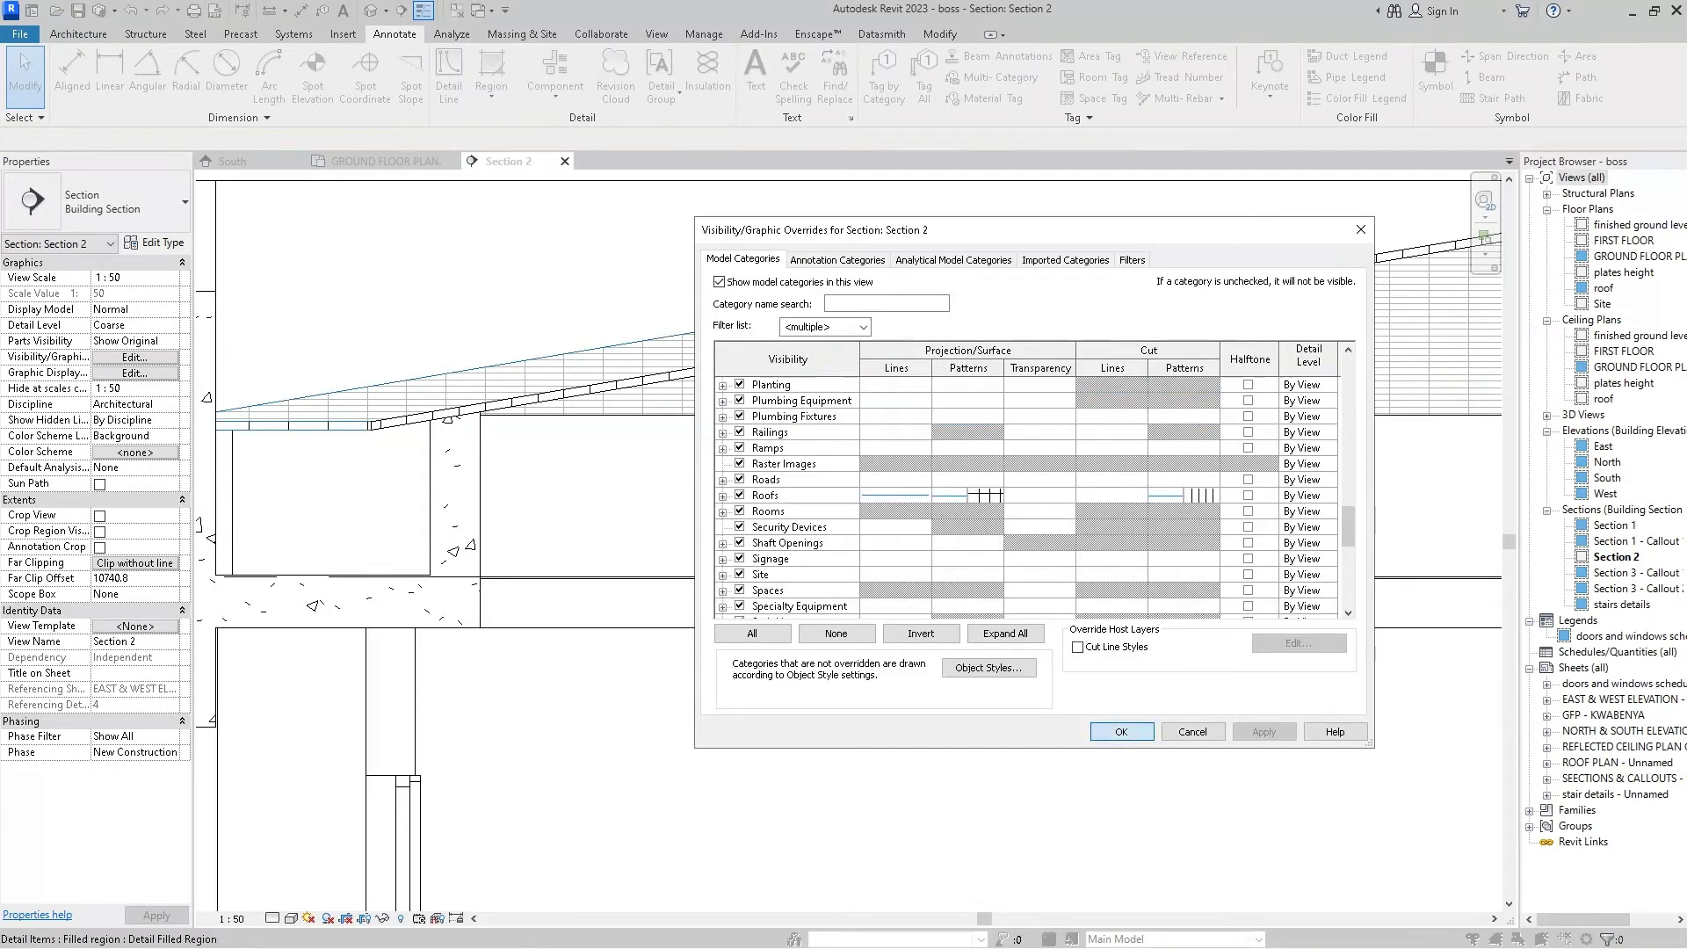
pyautogui.press('Return')
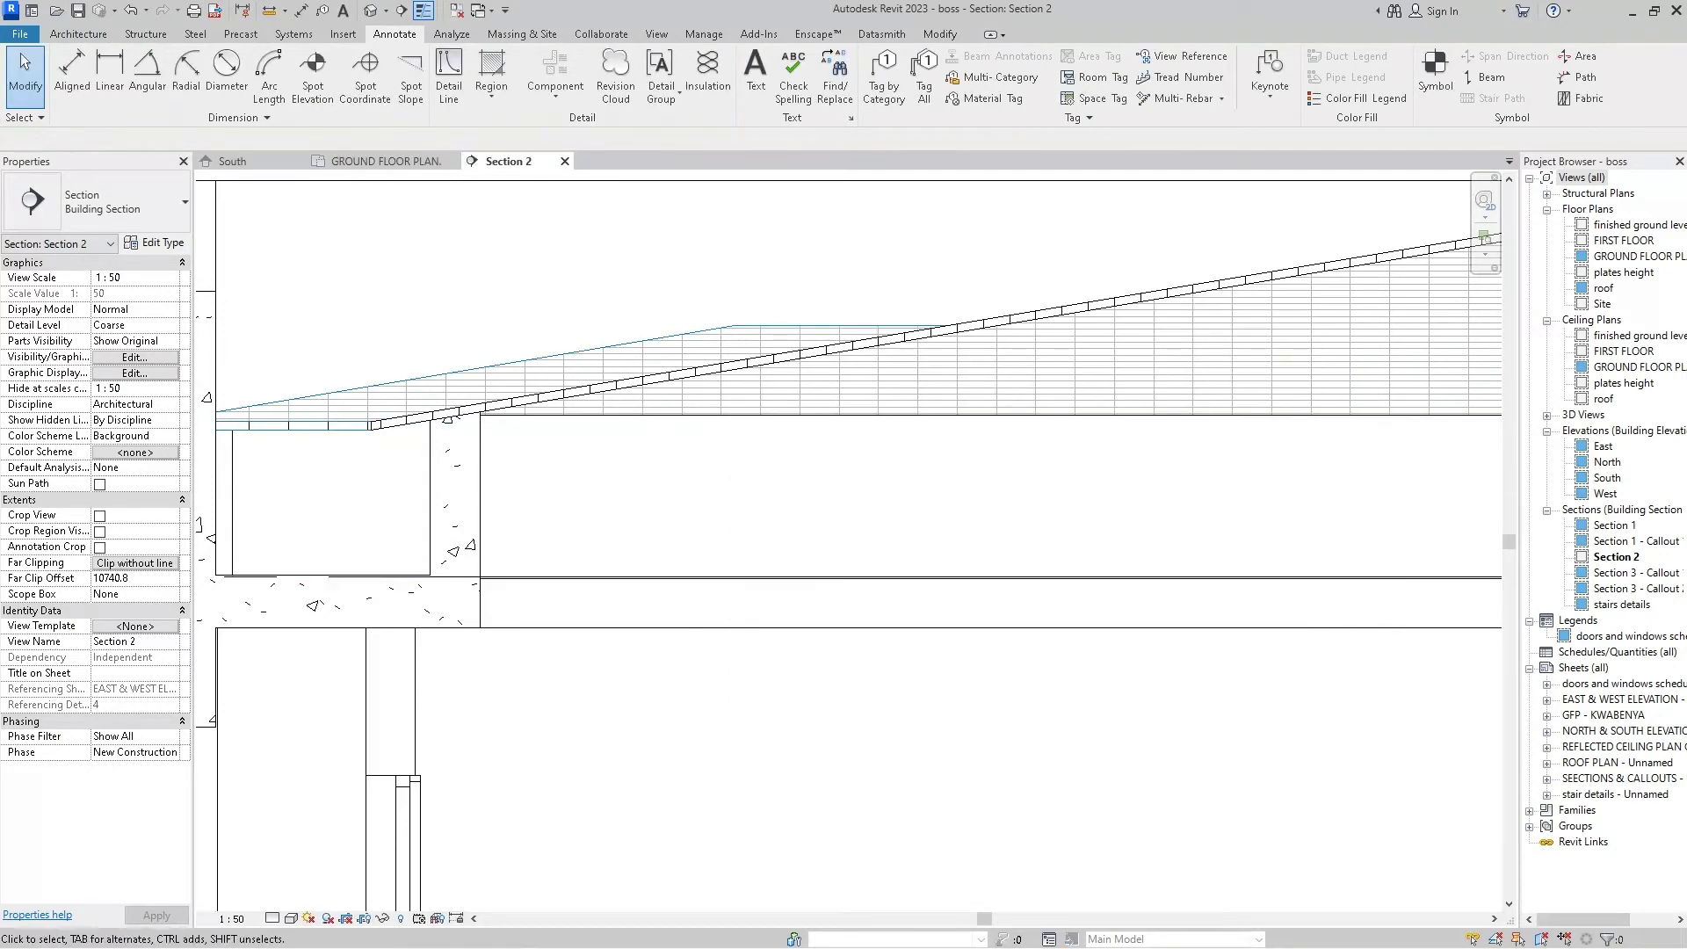
# - Zoom out to review the blue roof, then switch to the GROUND FLOOR PLAN view
pyautogui.scroll(-2, 848, 540)
pyautogui.scroll(-2, 847, 540)
pyautogui.scroll(-2, 848, 541)
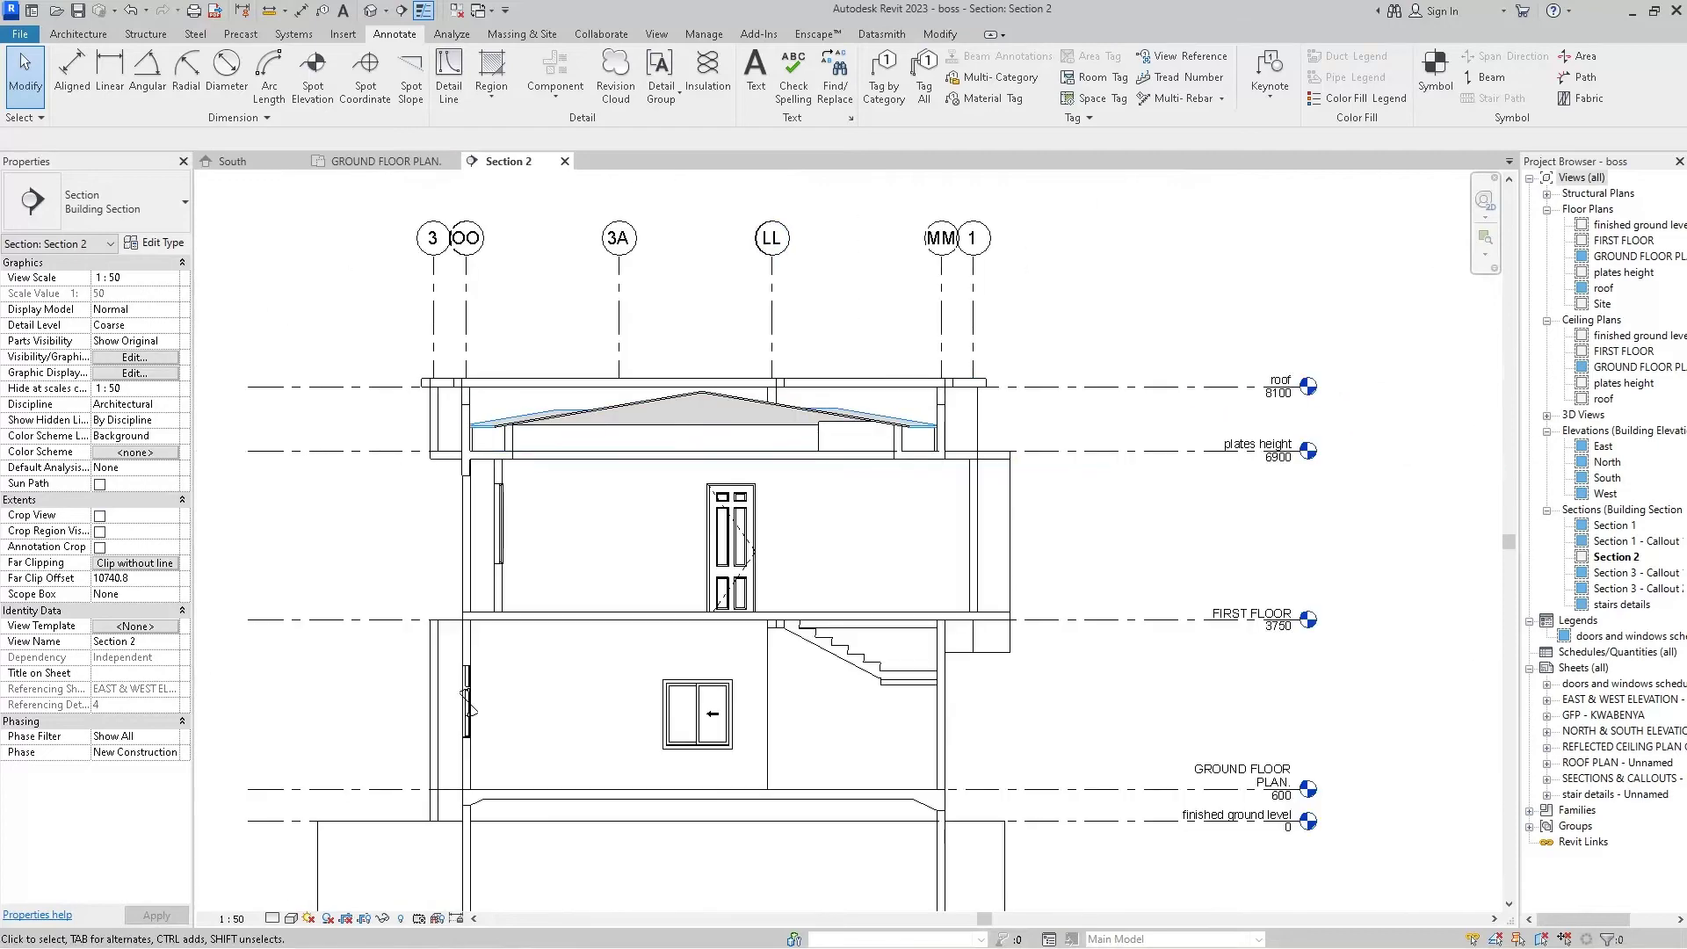
pyautogui.scroll(2, 893, 396)
pyautogui.scroll(-2, 848, 540)
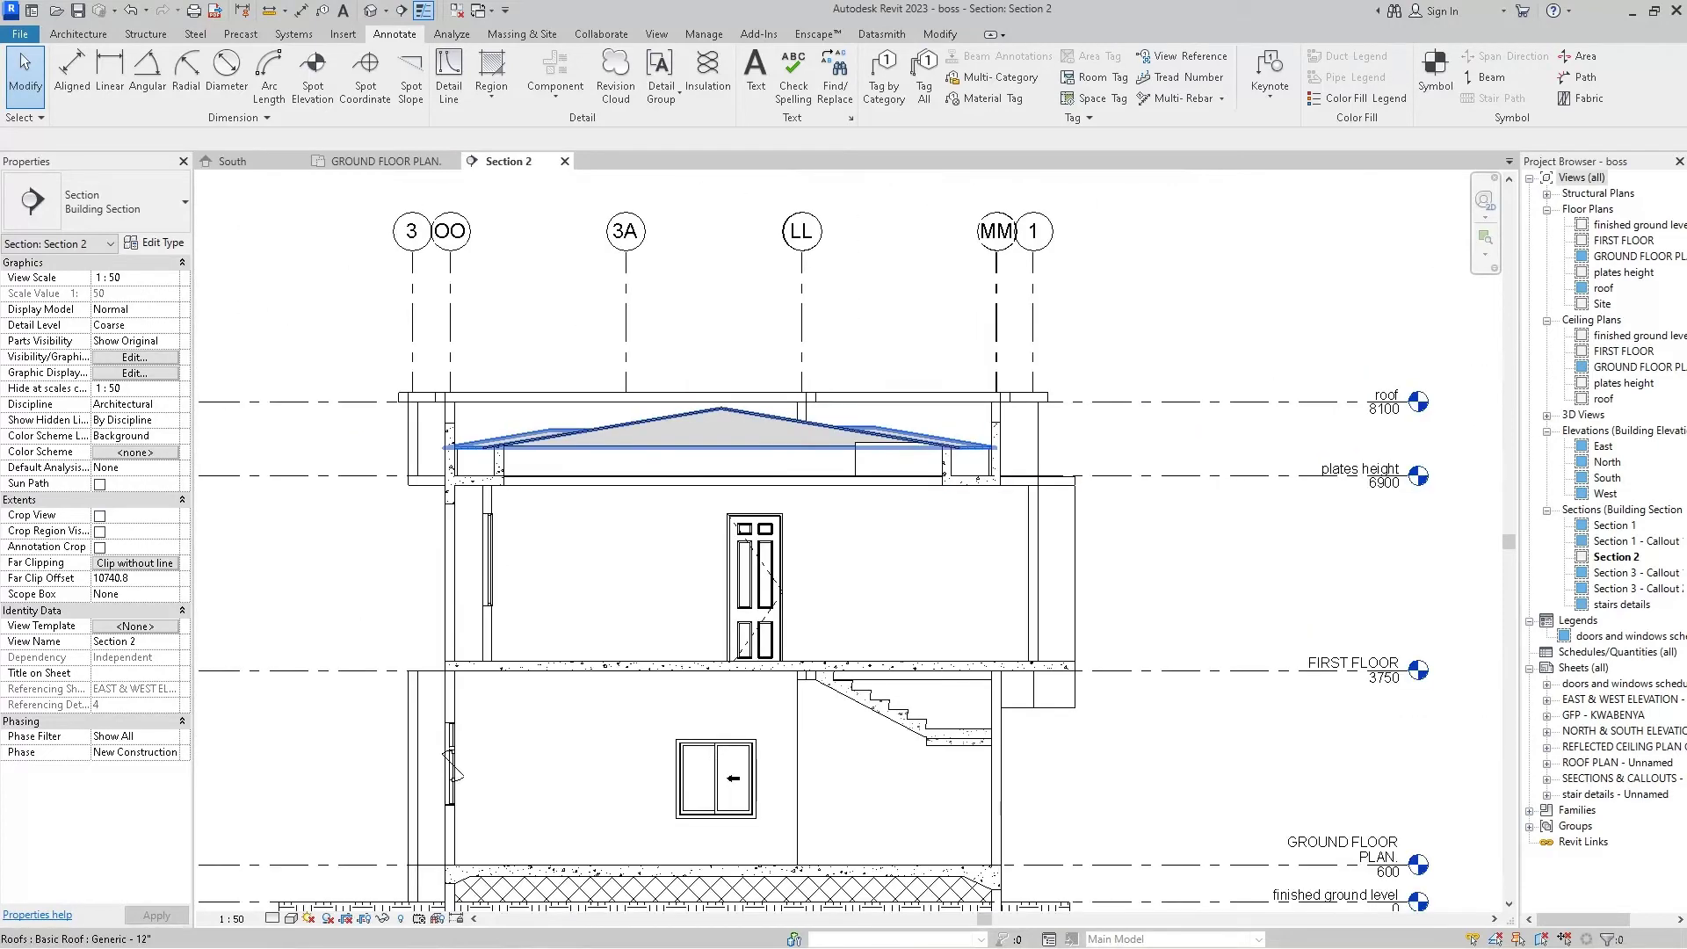
pyautogui.scroll(3, 791, 422)
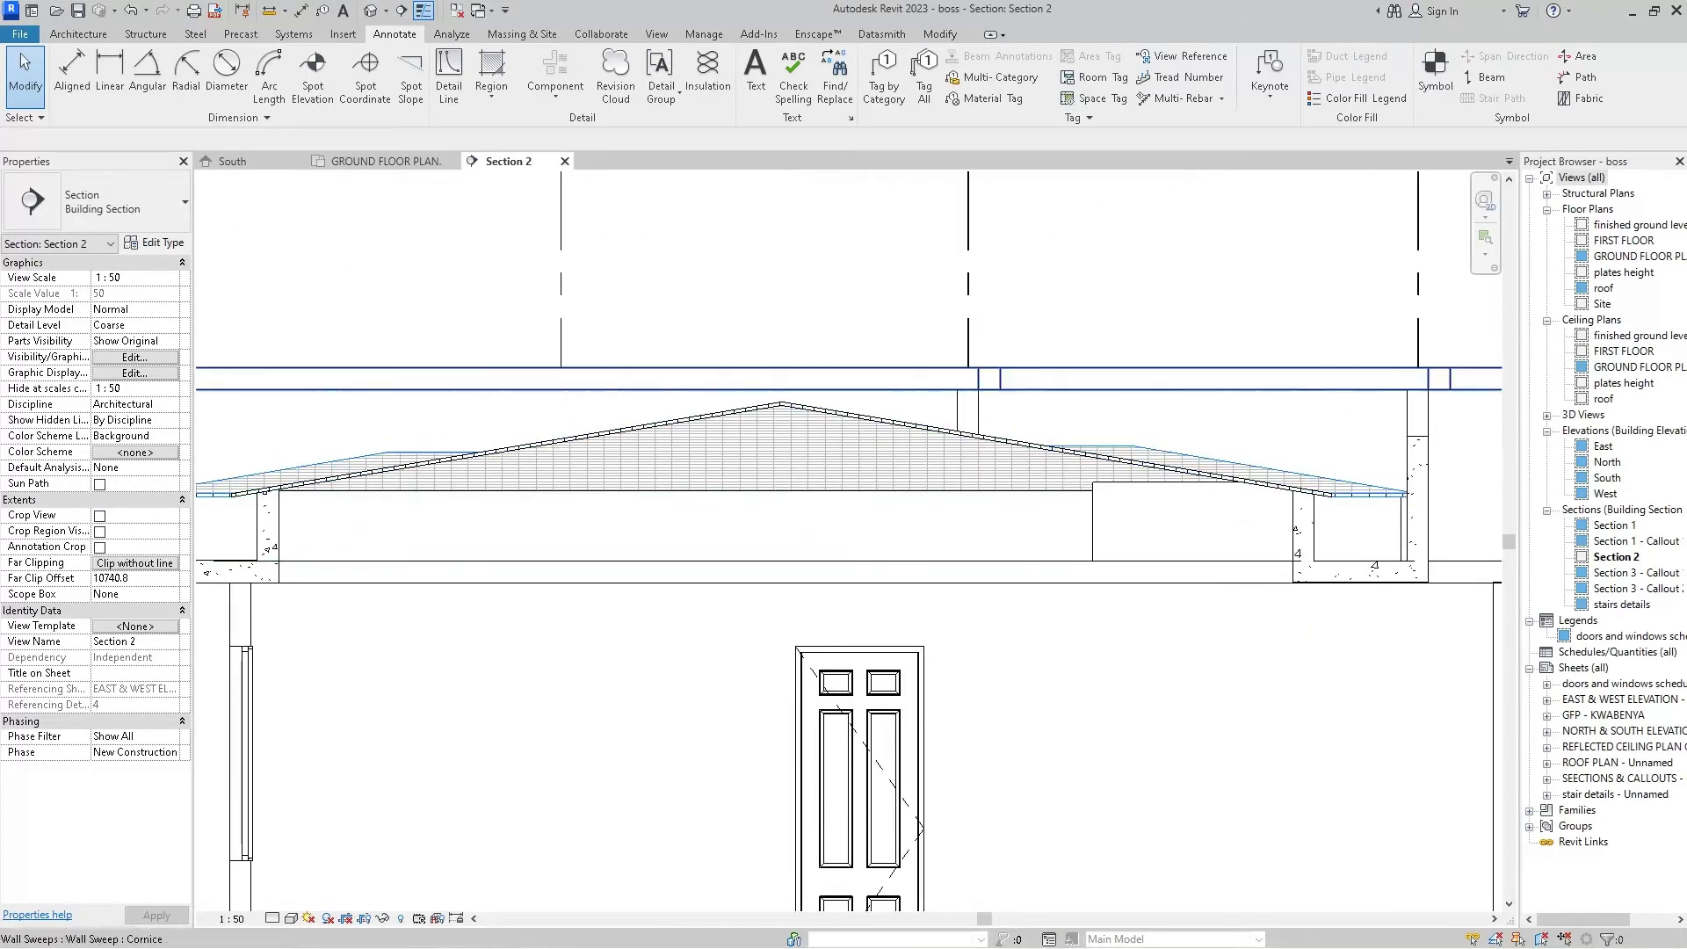
pyautogui.scroll(-2, 956, 392)
pyautogui.scroll(-1, 608, 413)
pyautogui.scroll(-1, 608, 413)
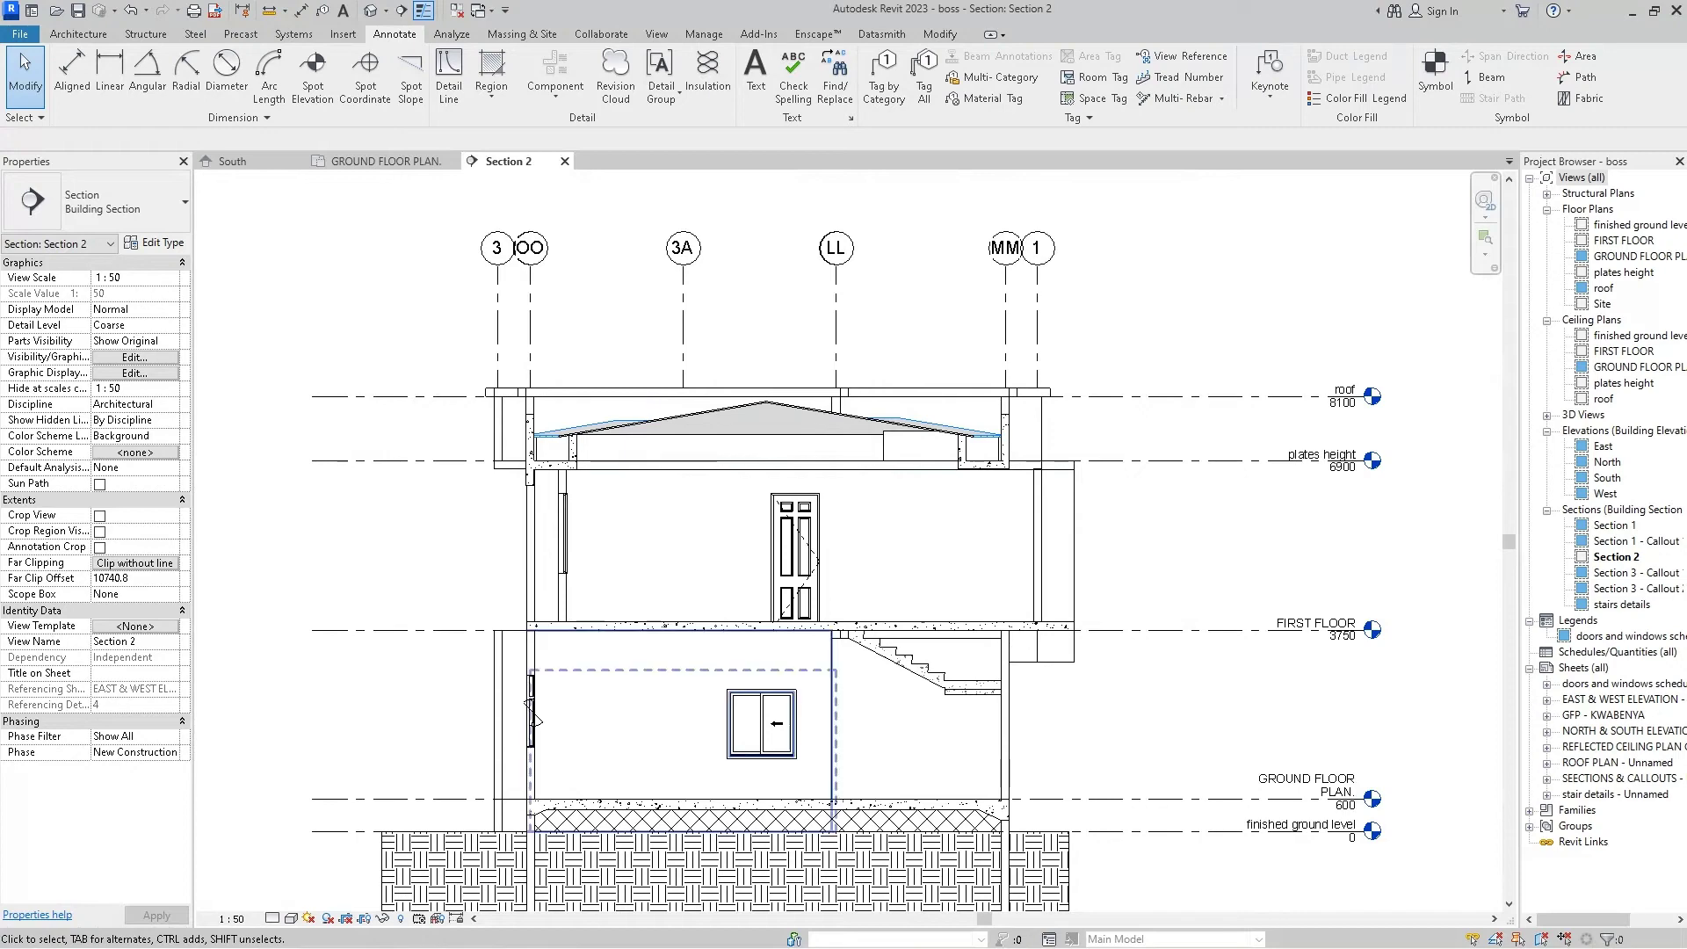
pyautogui.scroll(-2, 535, 532)
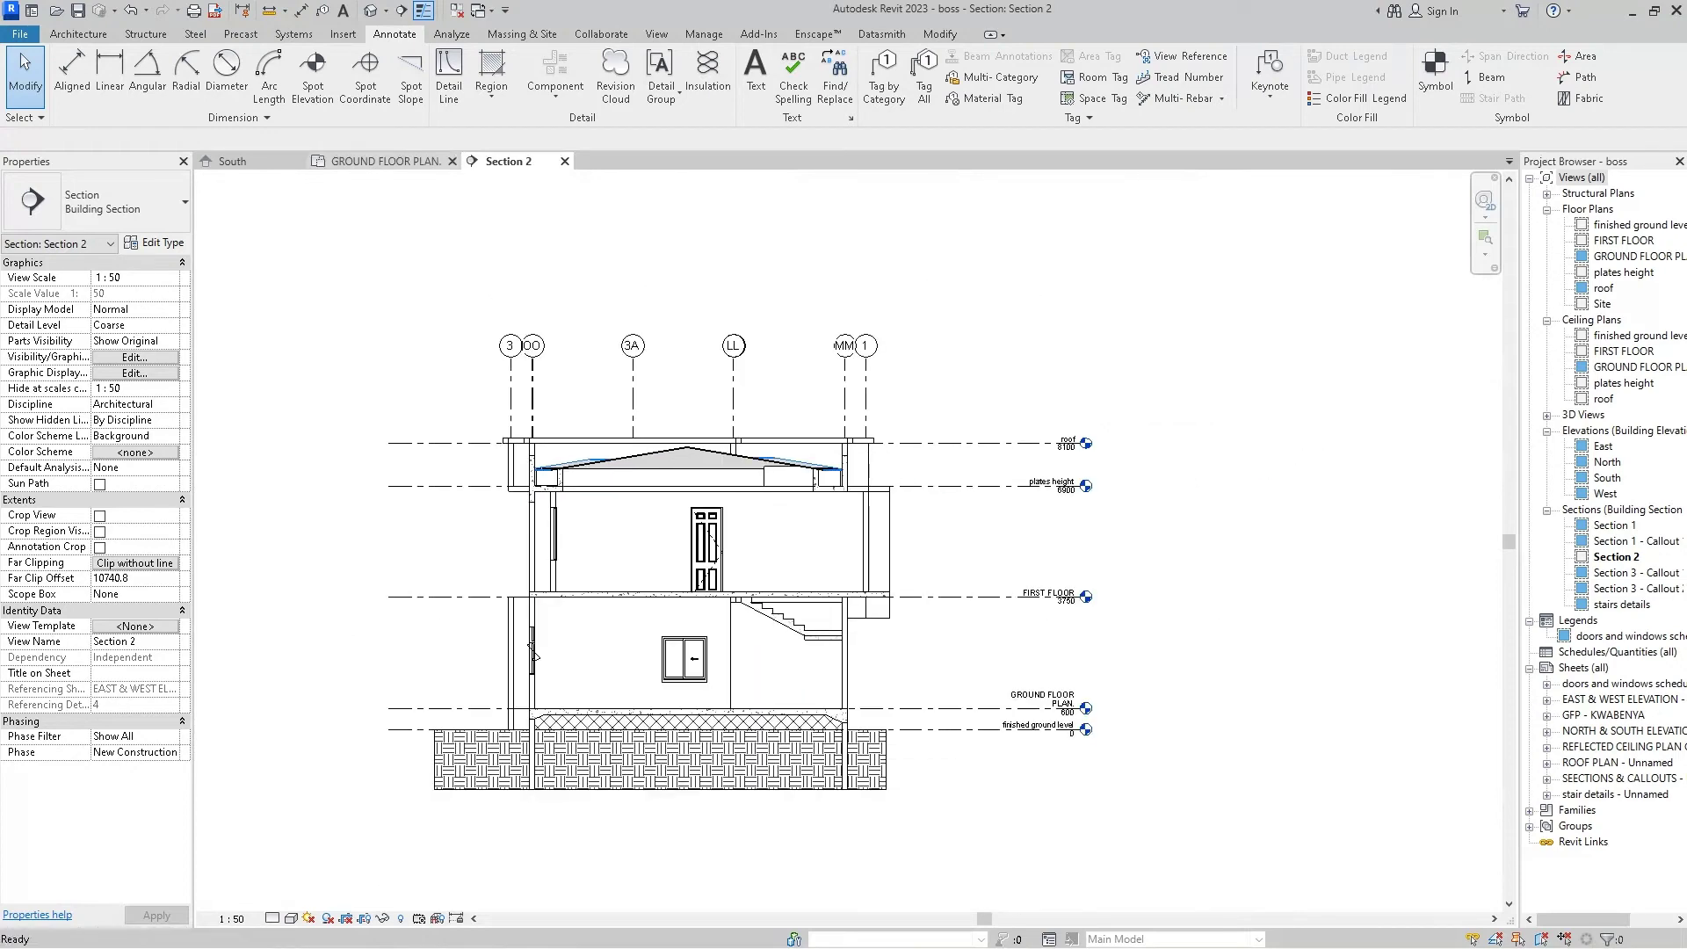
pyautogui.click(386, 161)
pyautogui.scroll(3, 722, 634)
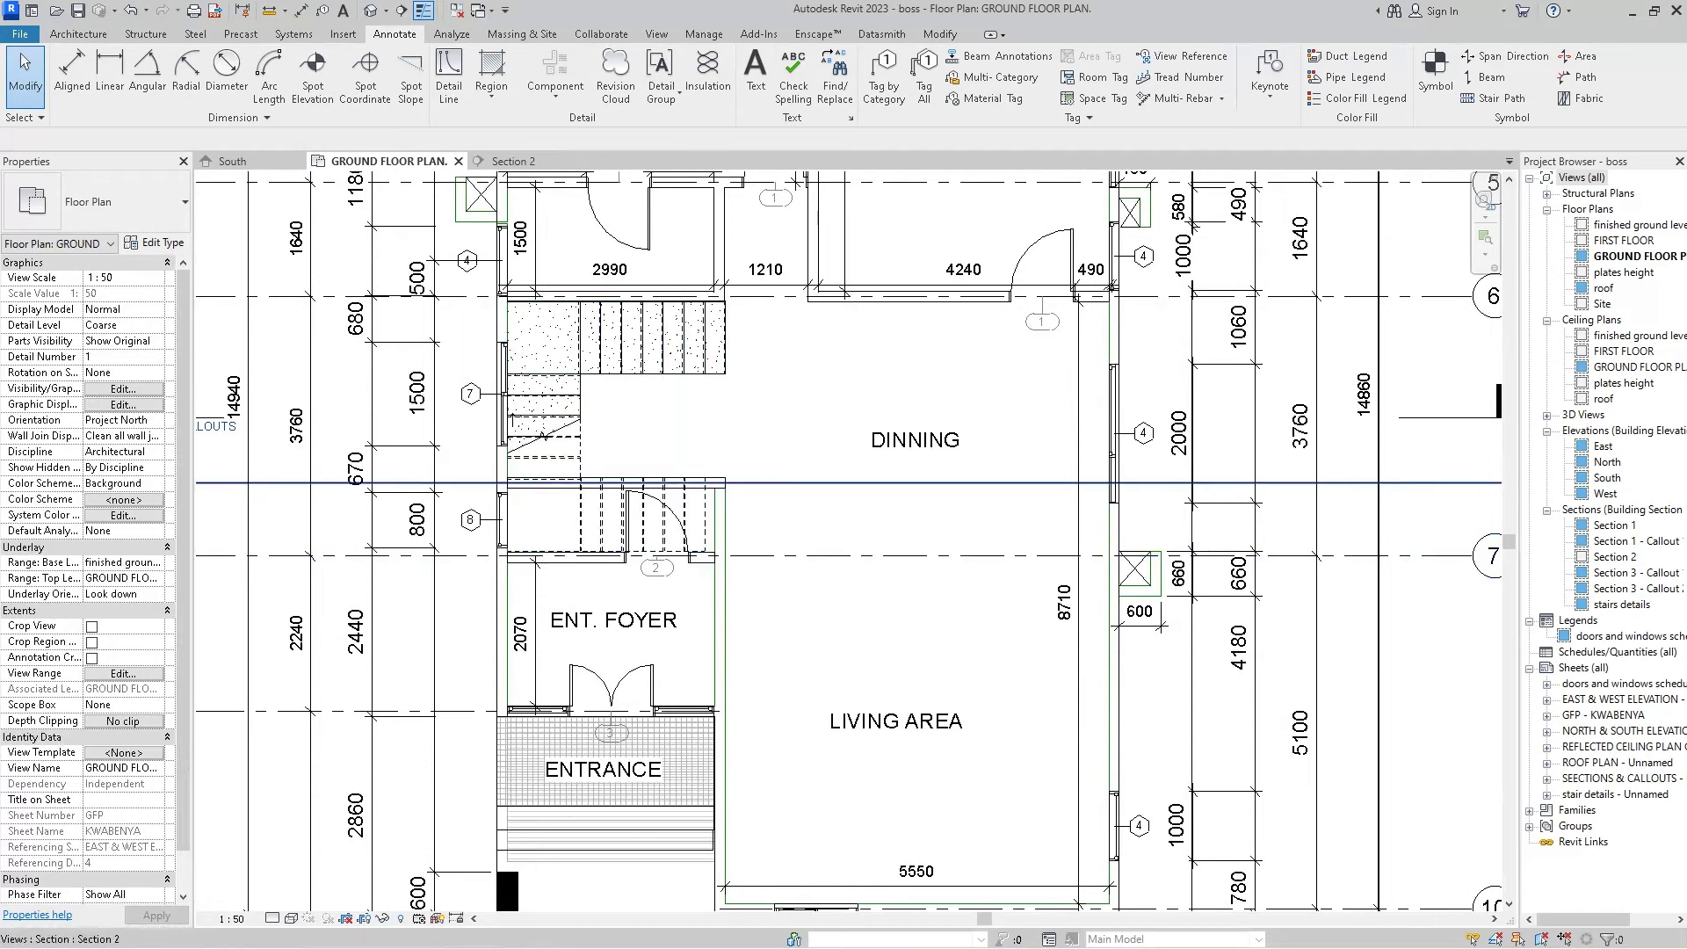
# - Drag the Section 2 cut line slightly up across the dining area and return to Section 2
pyautogui.scroll(3, 779, 471)
pyautogui.scroll(1, 779, 472)
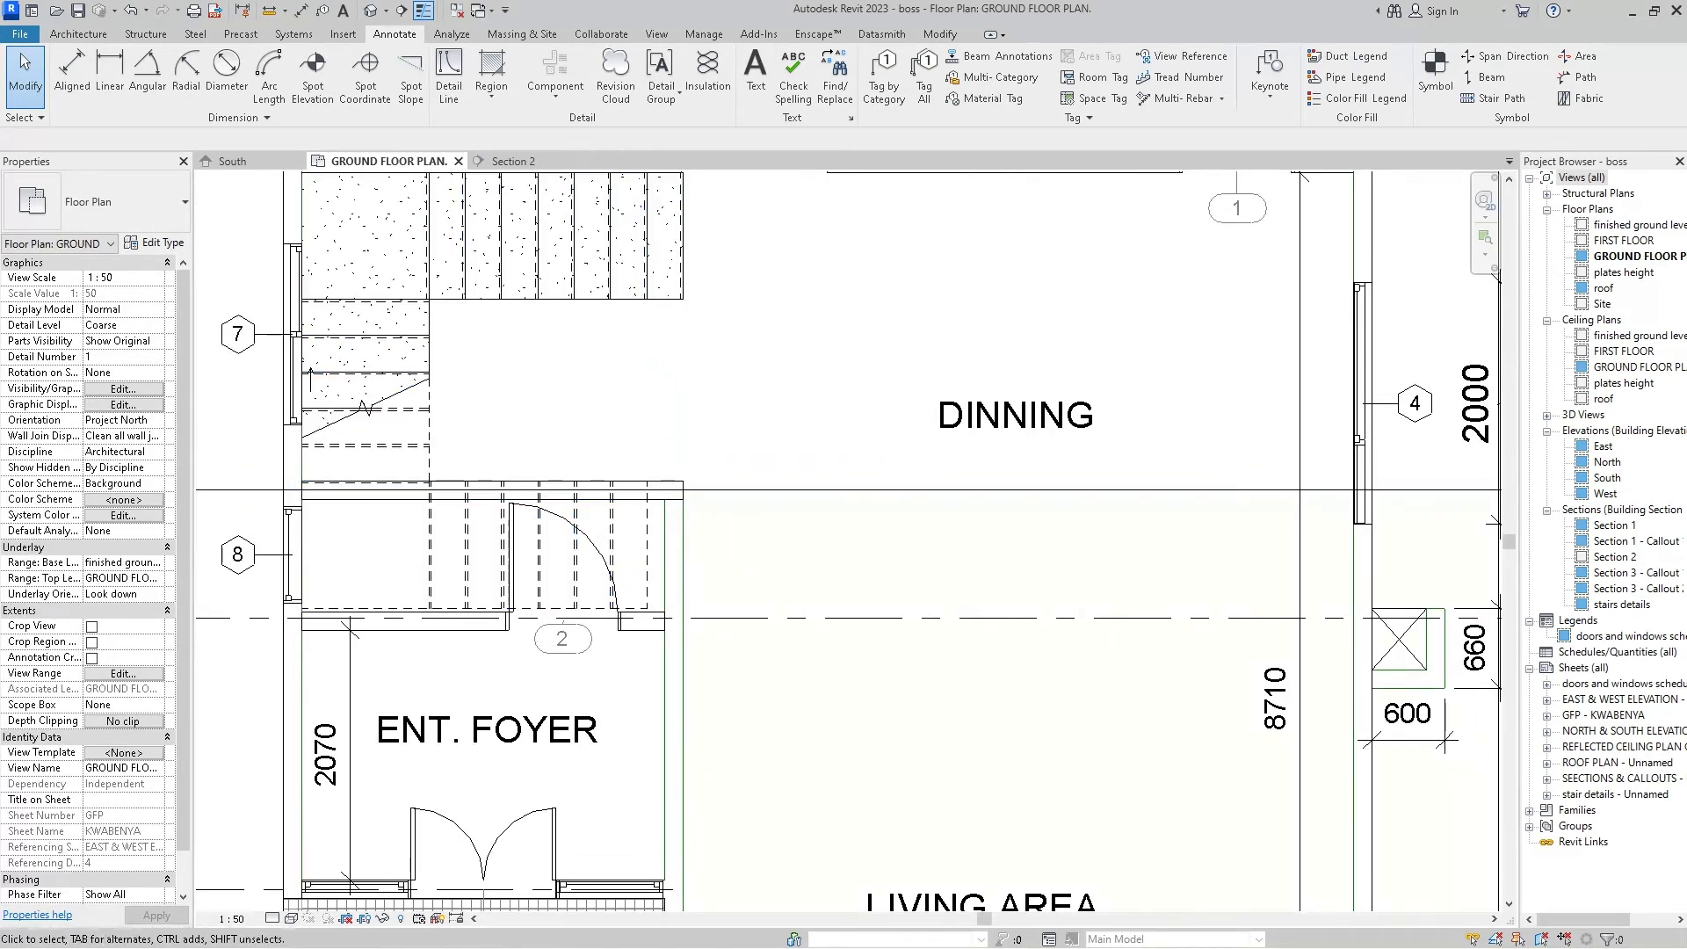
pyautogui.scroll(-4, 867, 481)
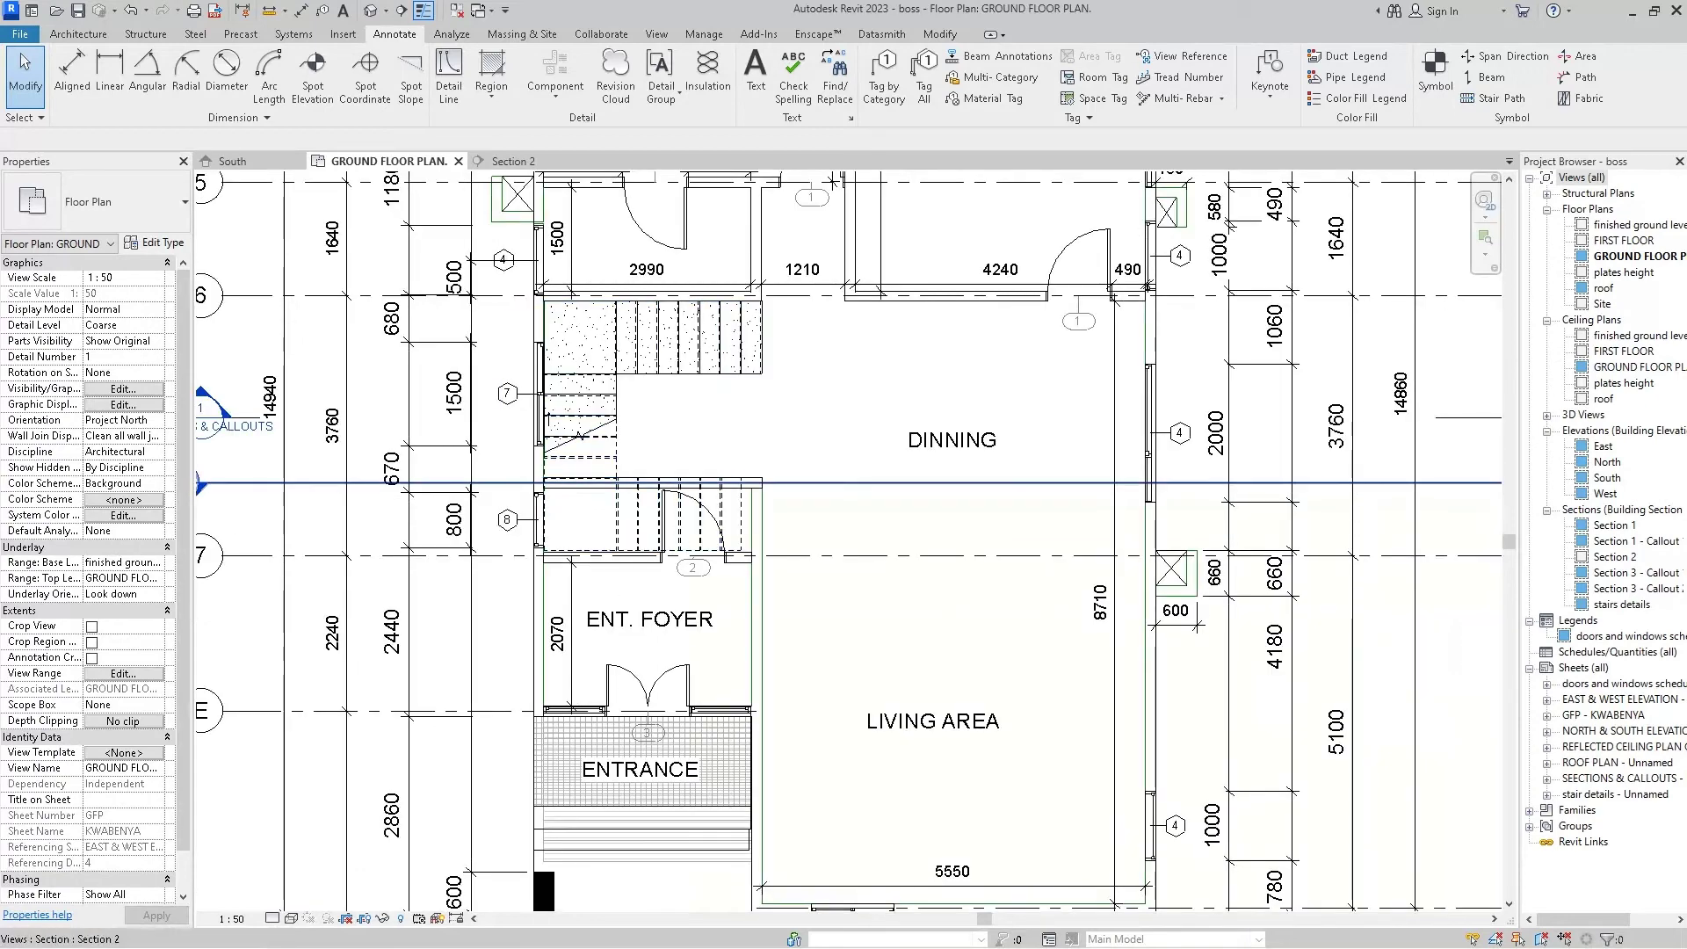
pyautogui.click(878, 482)
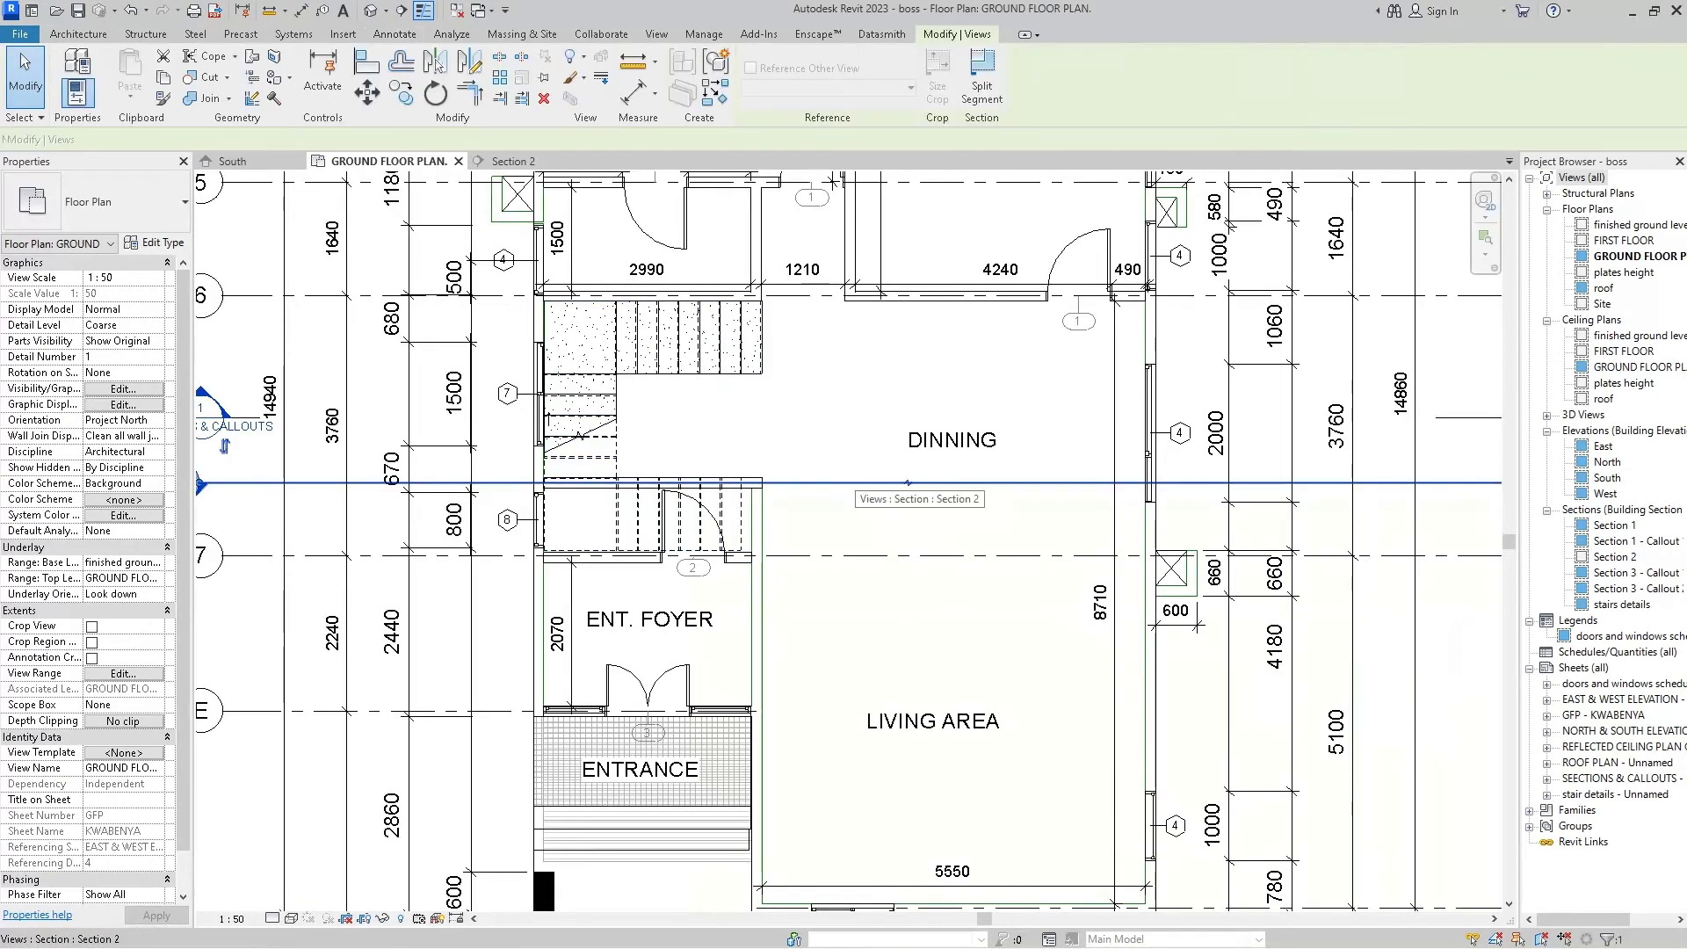
pyautogui.moveTo(907, 482); pyautogui.dragTo(907, 482)
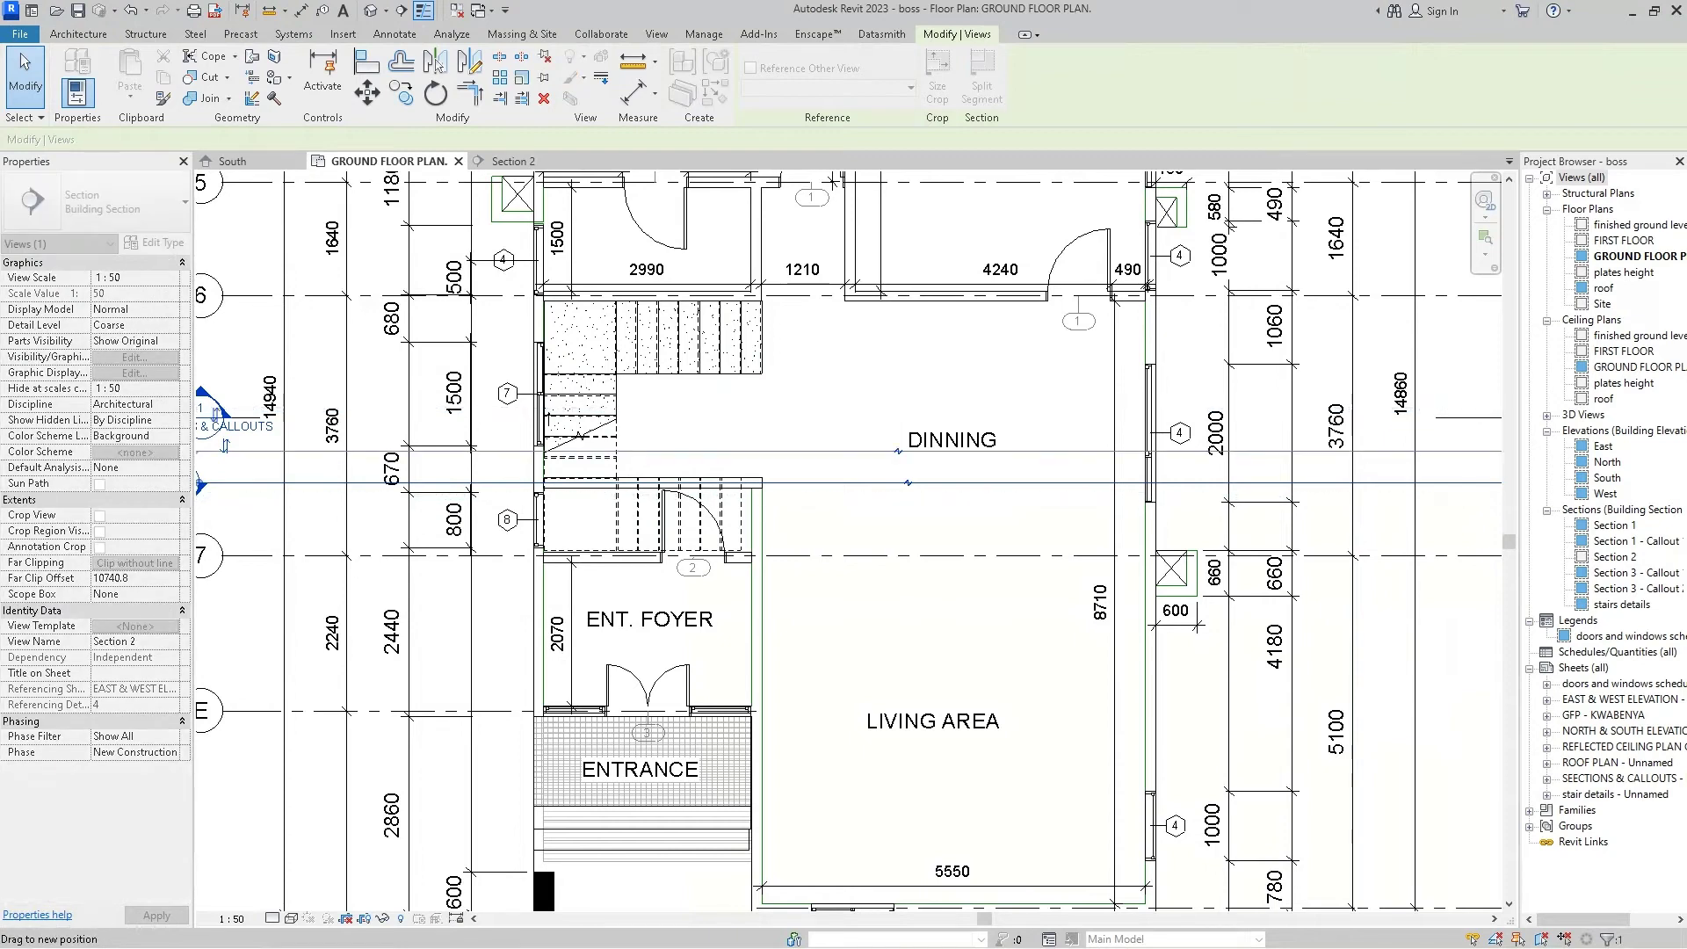
pyautogui.moveTo(907, 483); pyautogui.dragTo(897, 451)
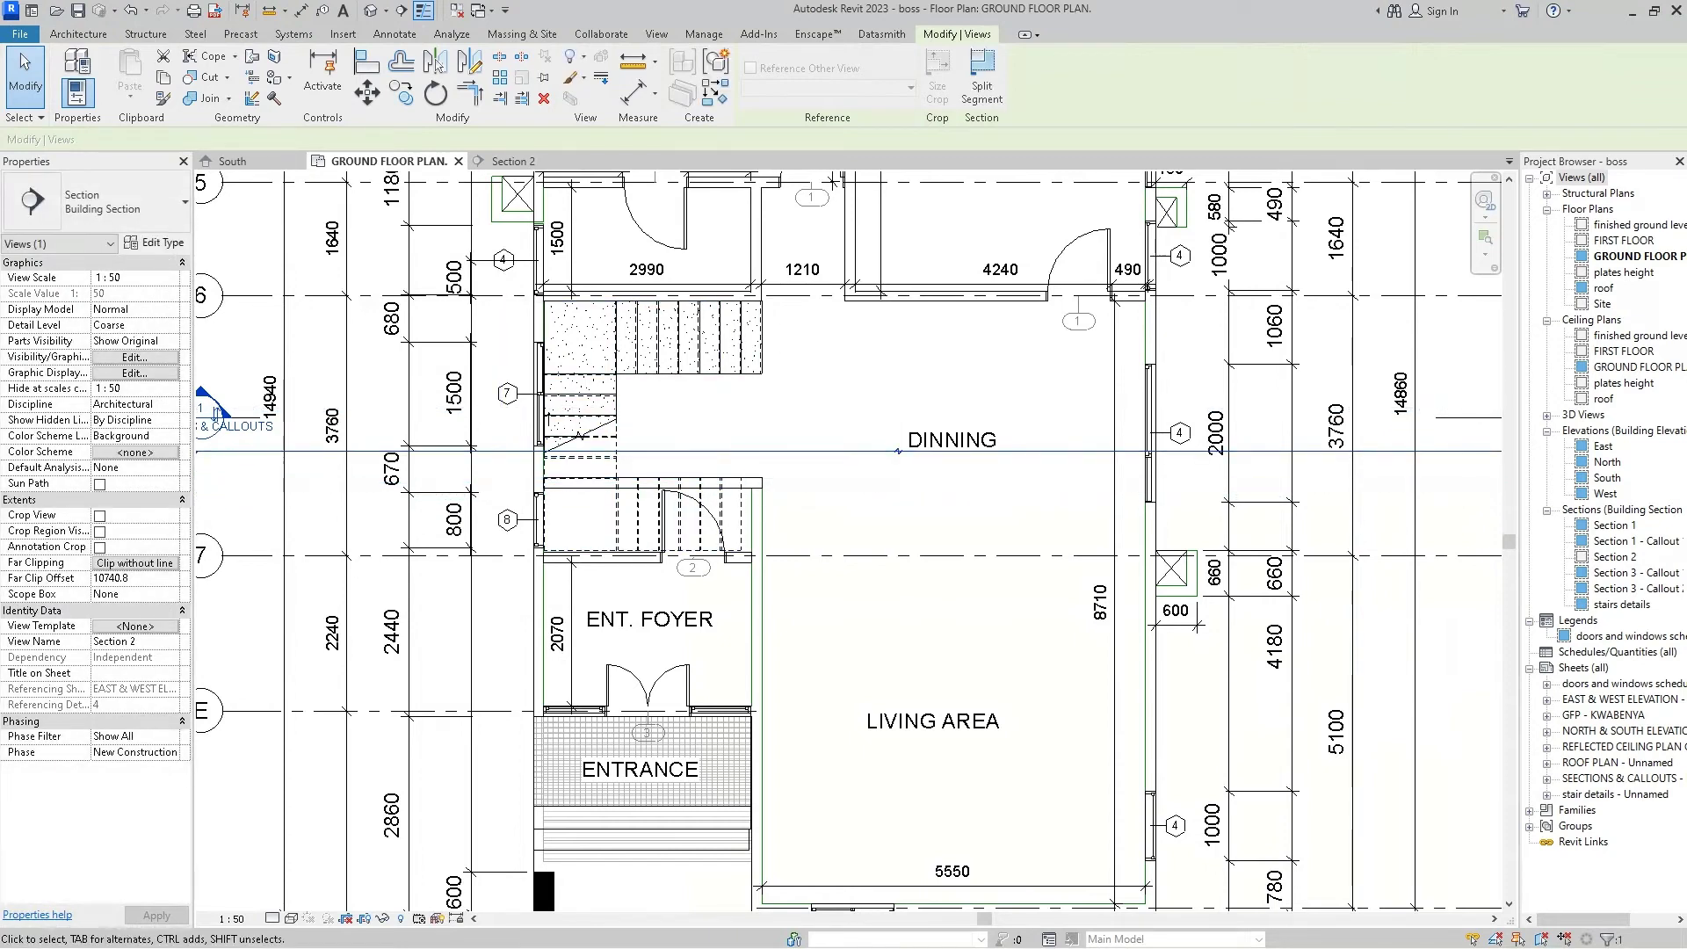
pyautogui.click(508, 161)
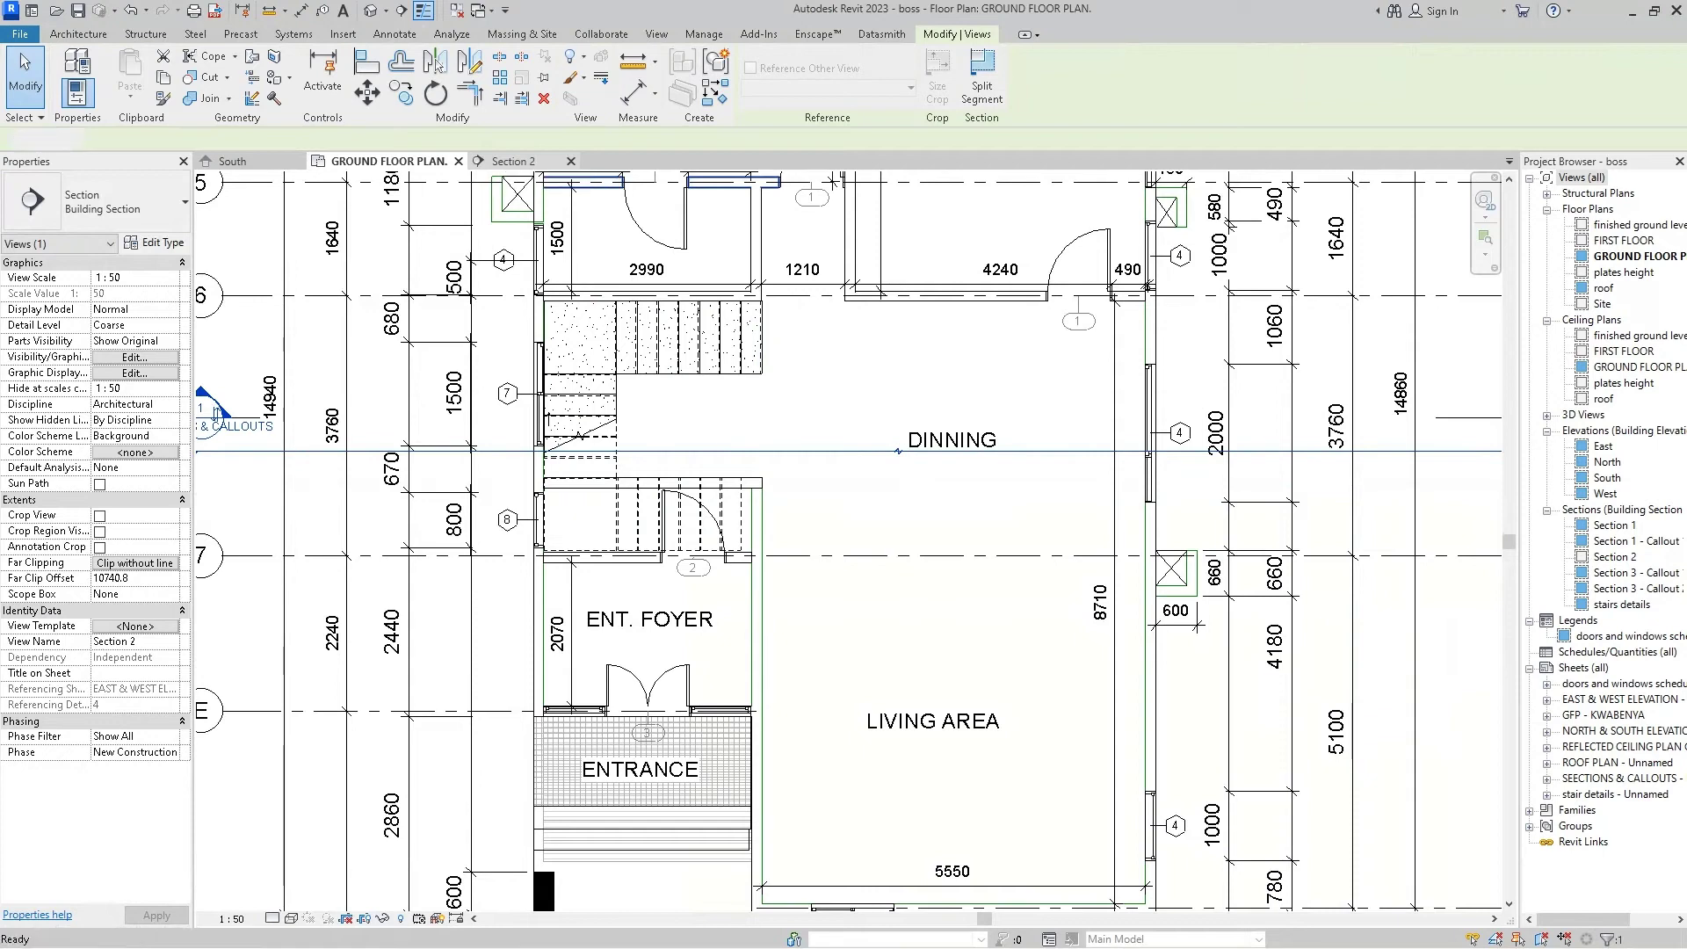
pyautogui.scroll(2, 791, 597)
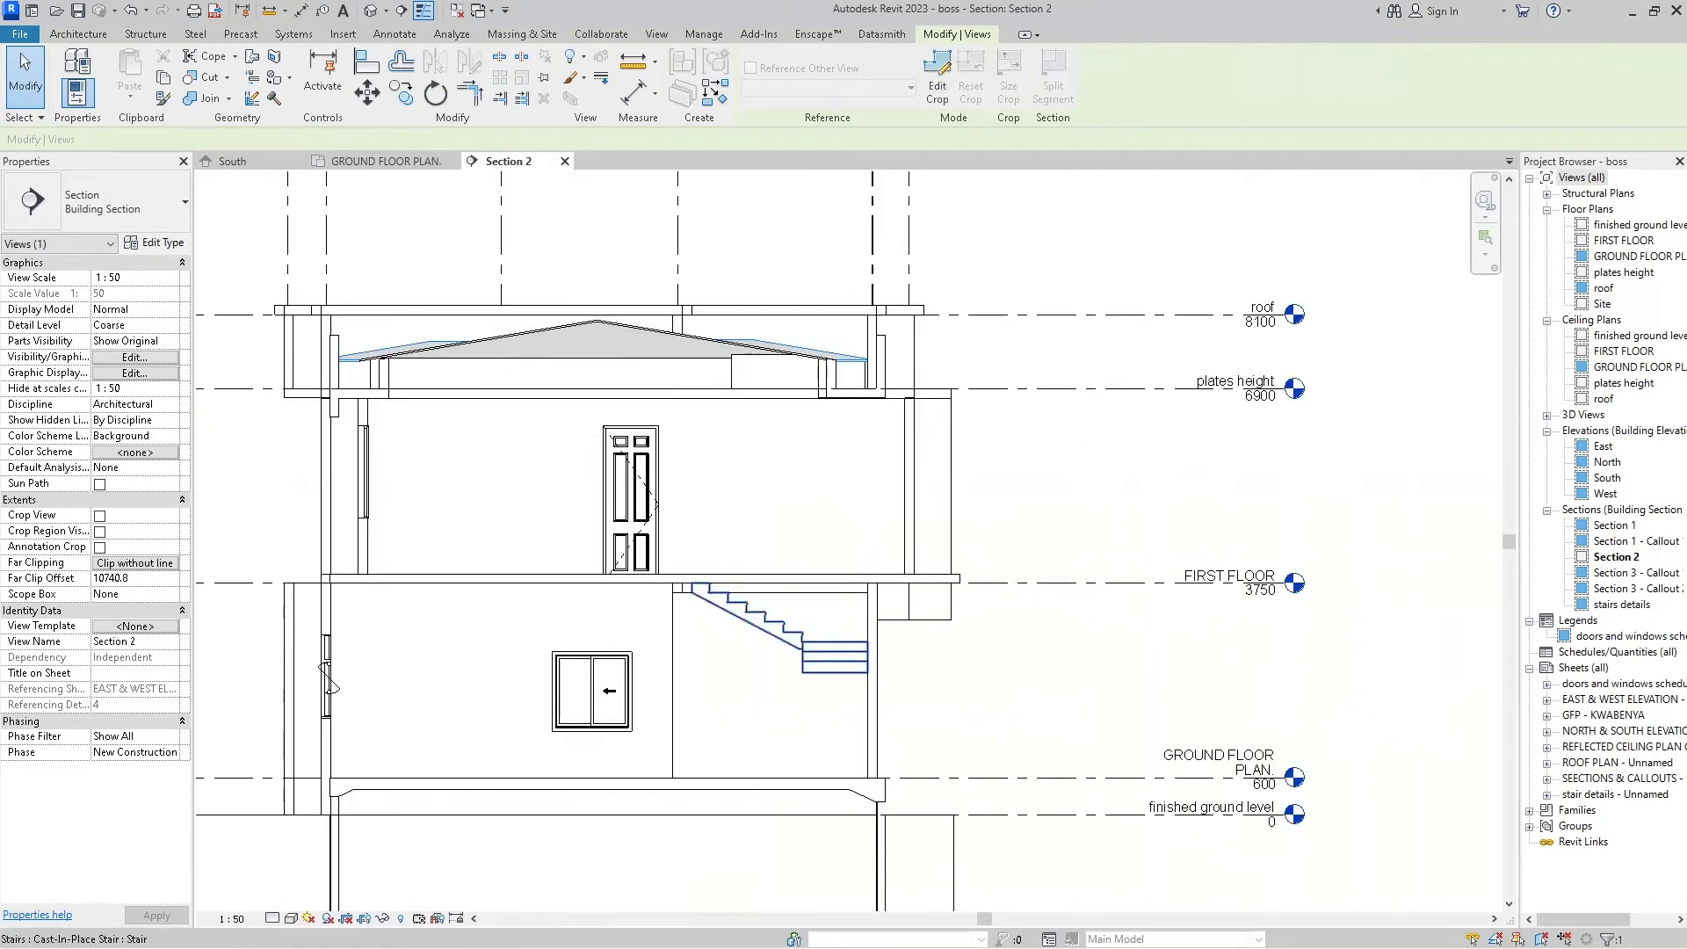
pyautogui.scroll(2, 790, 597)
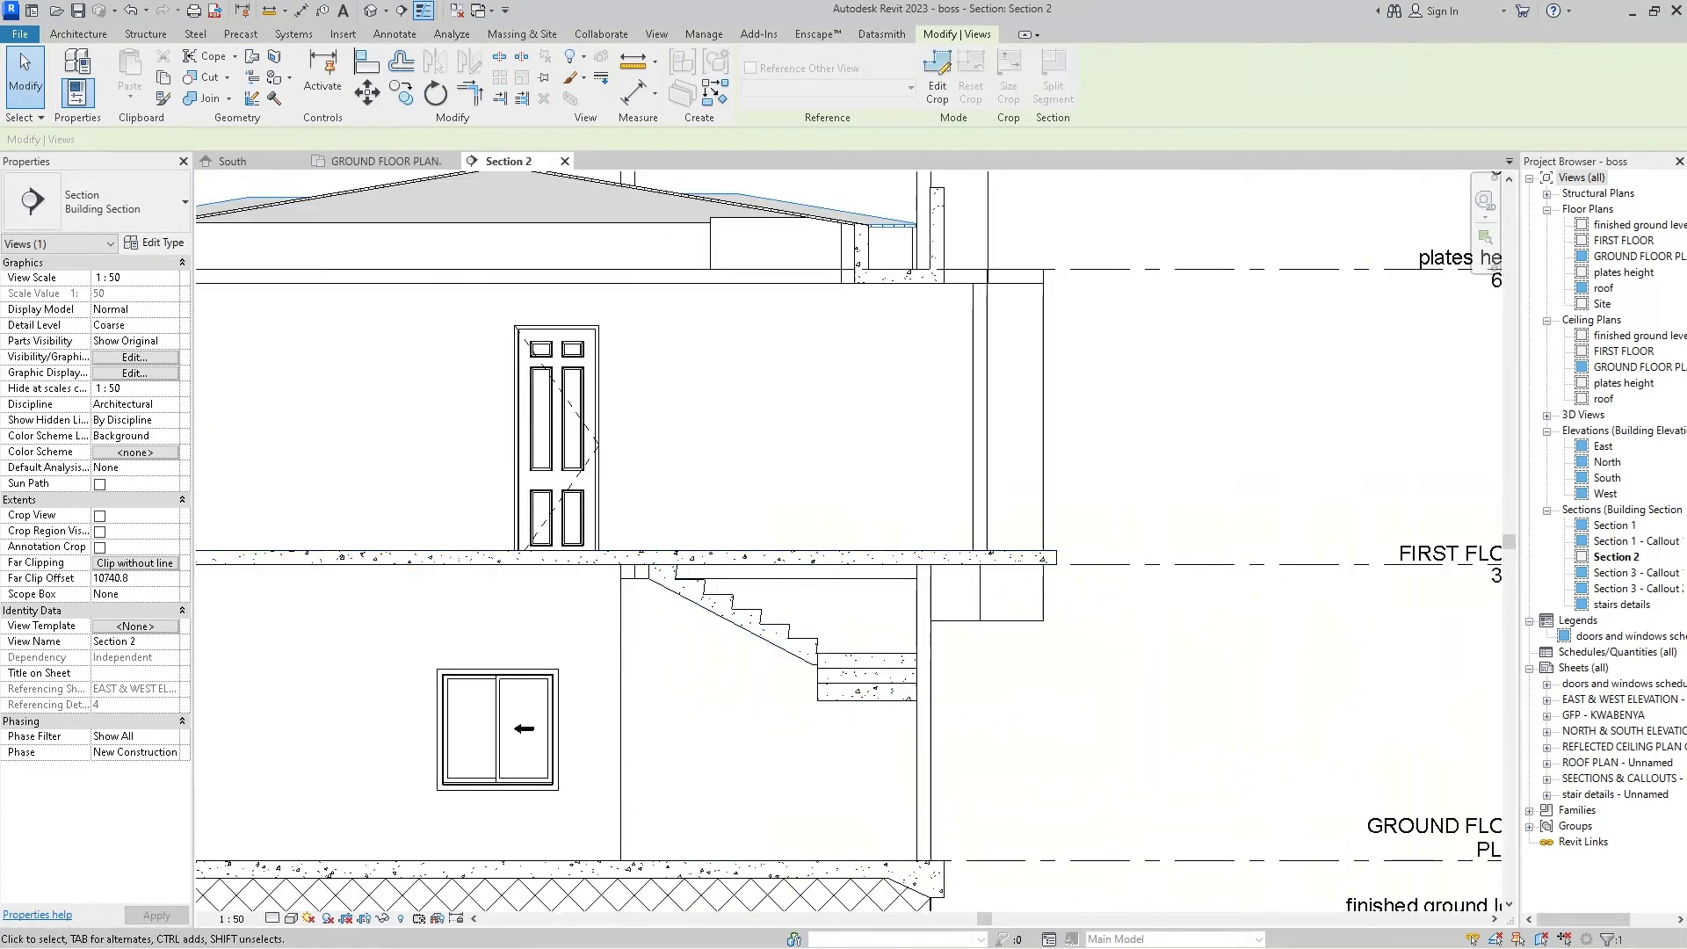
pyautogui.scroll(-2, 1160, 490)
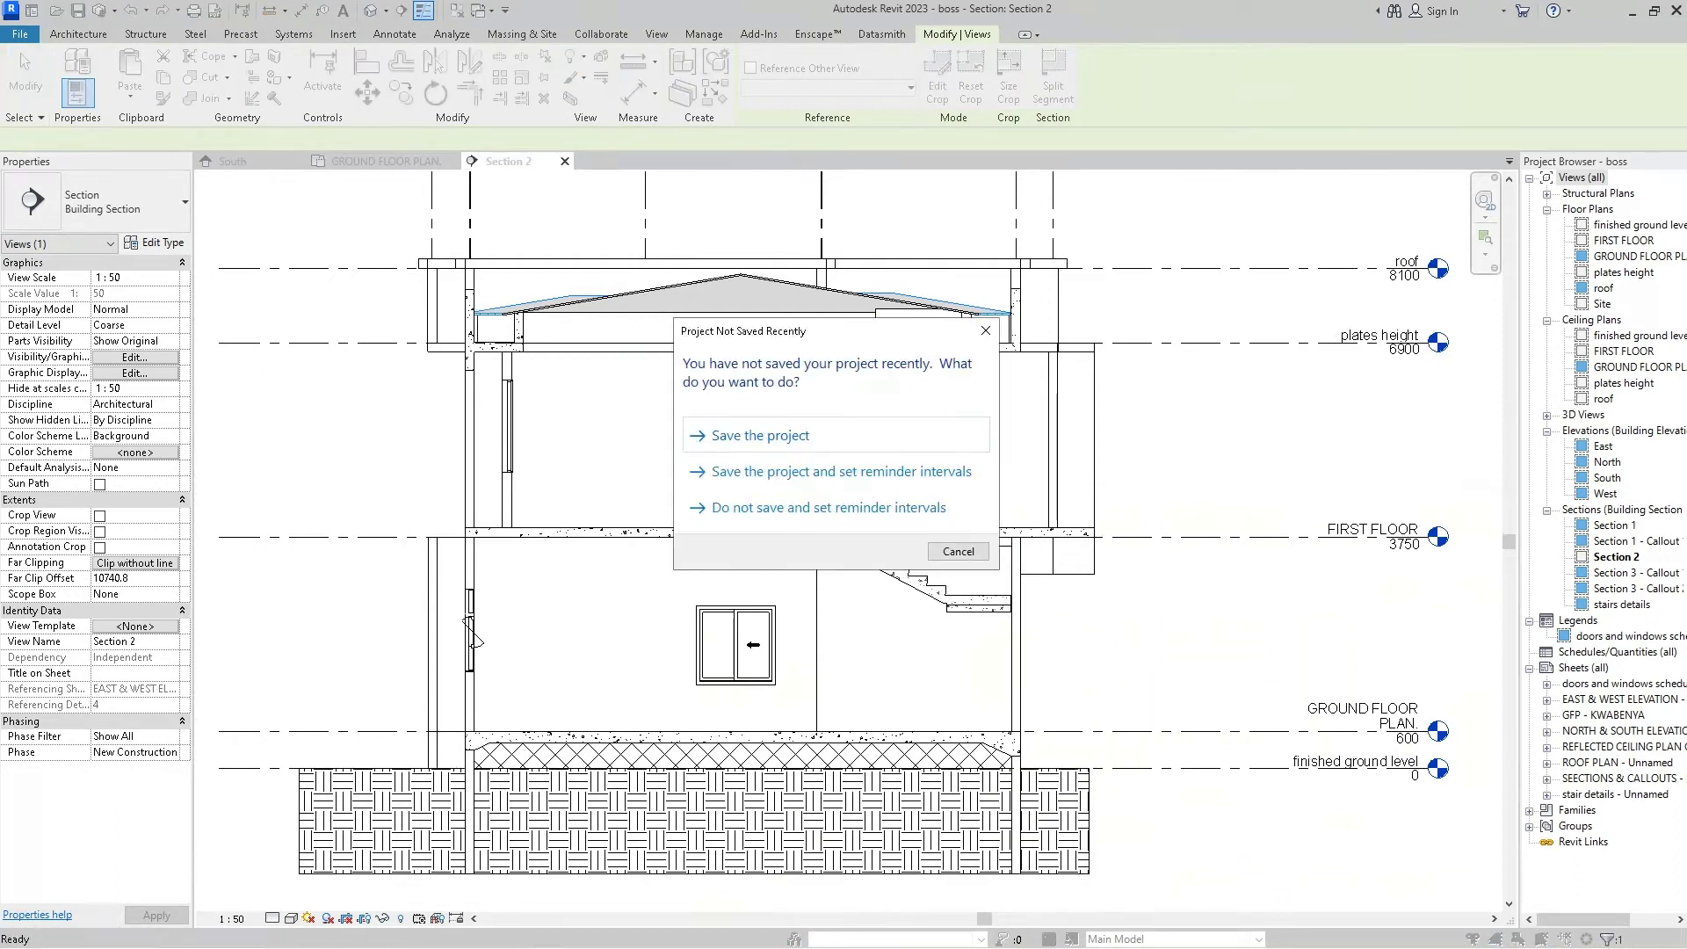
pyautogui.press('Escape')
pyautogui.scroll(-2, 470, 615)
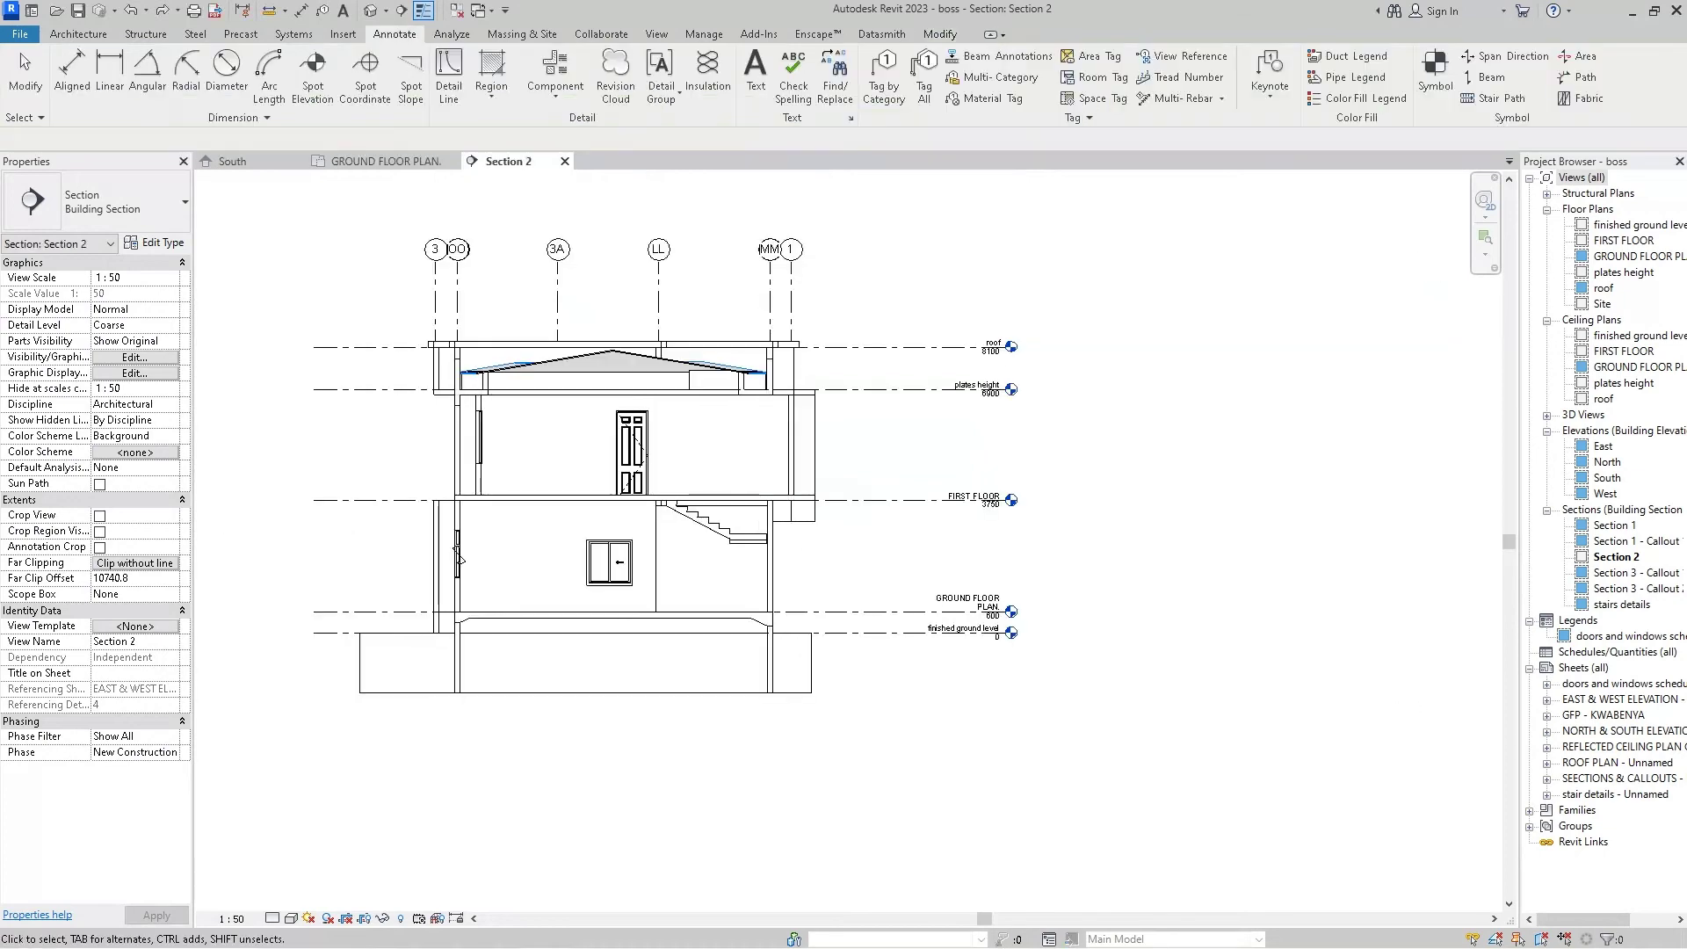
pyautogui.scroll(1, 458, 560)
pyautogui.scroll(1, 459, 561)
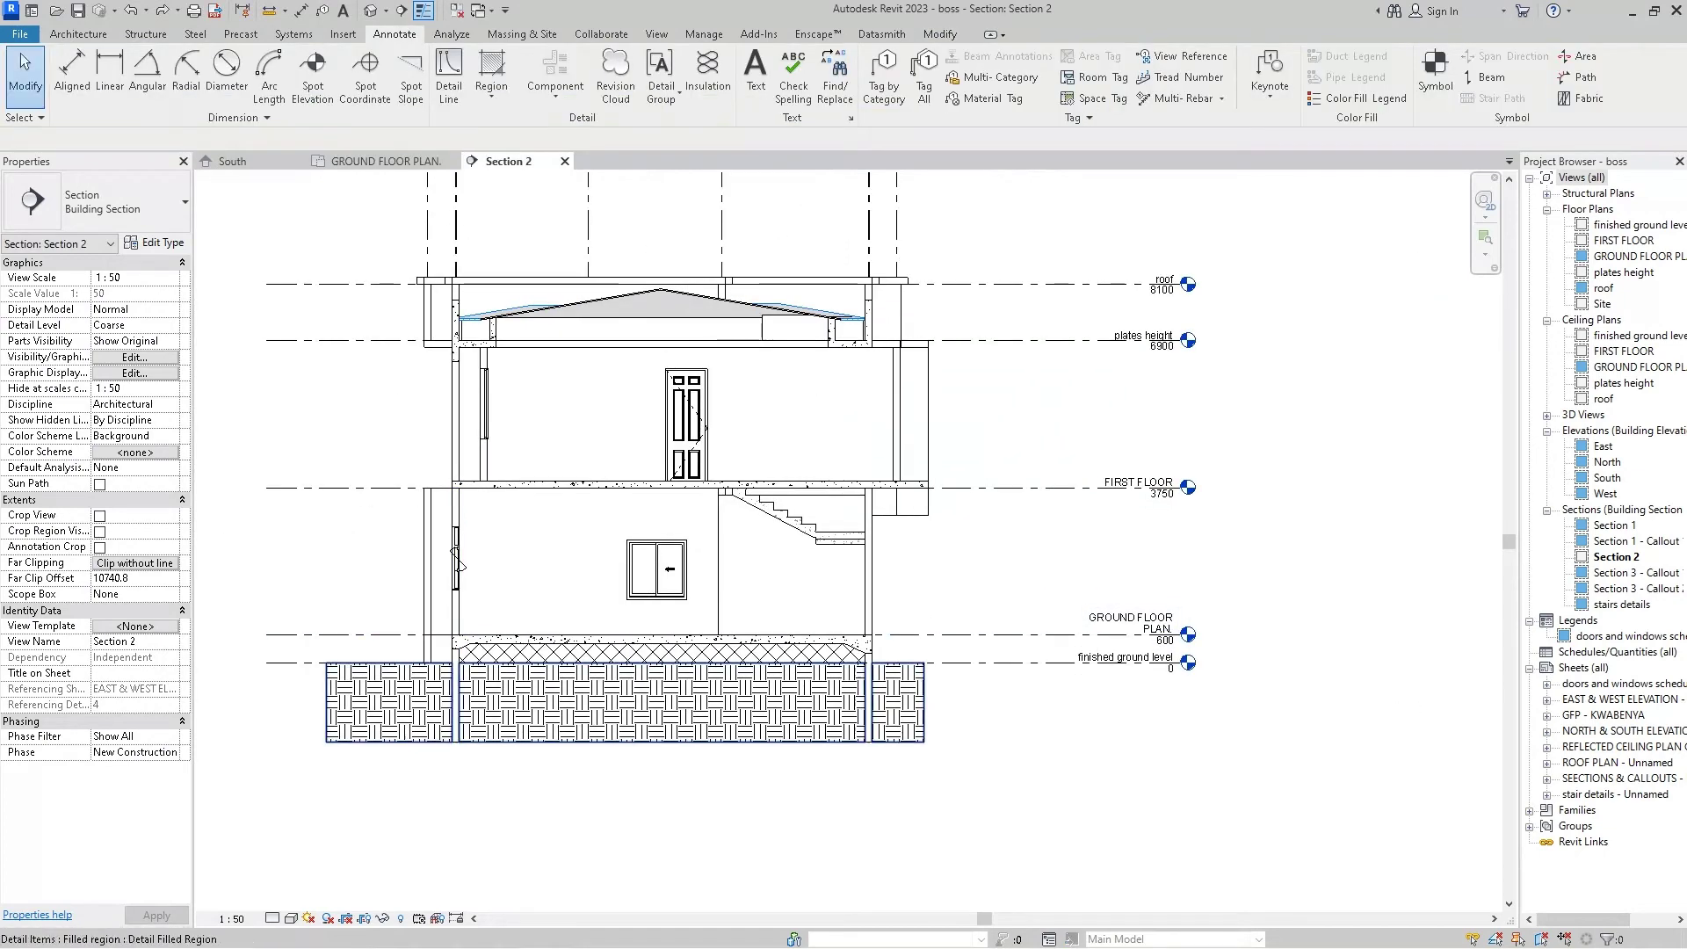
pyautogui.scroll(1, 463, 404)
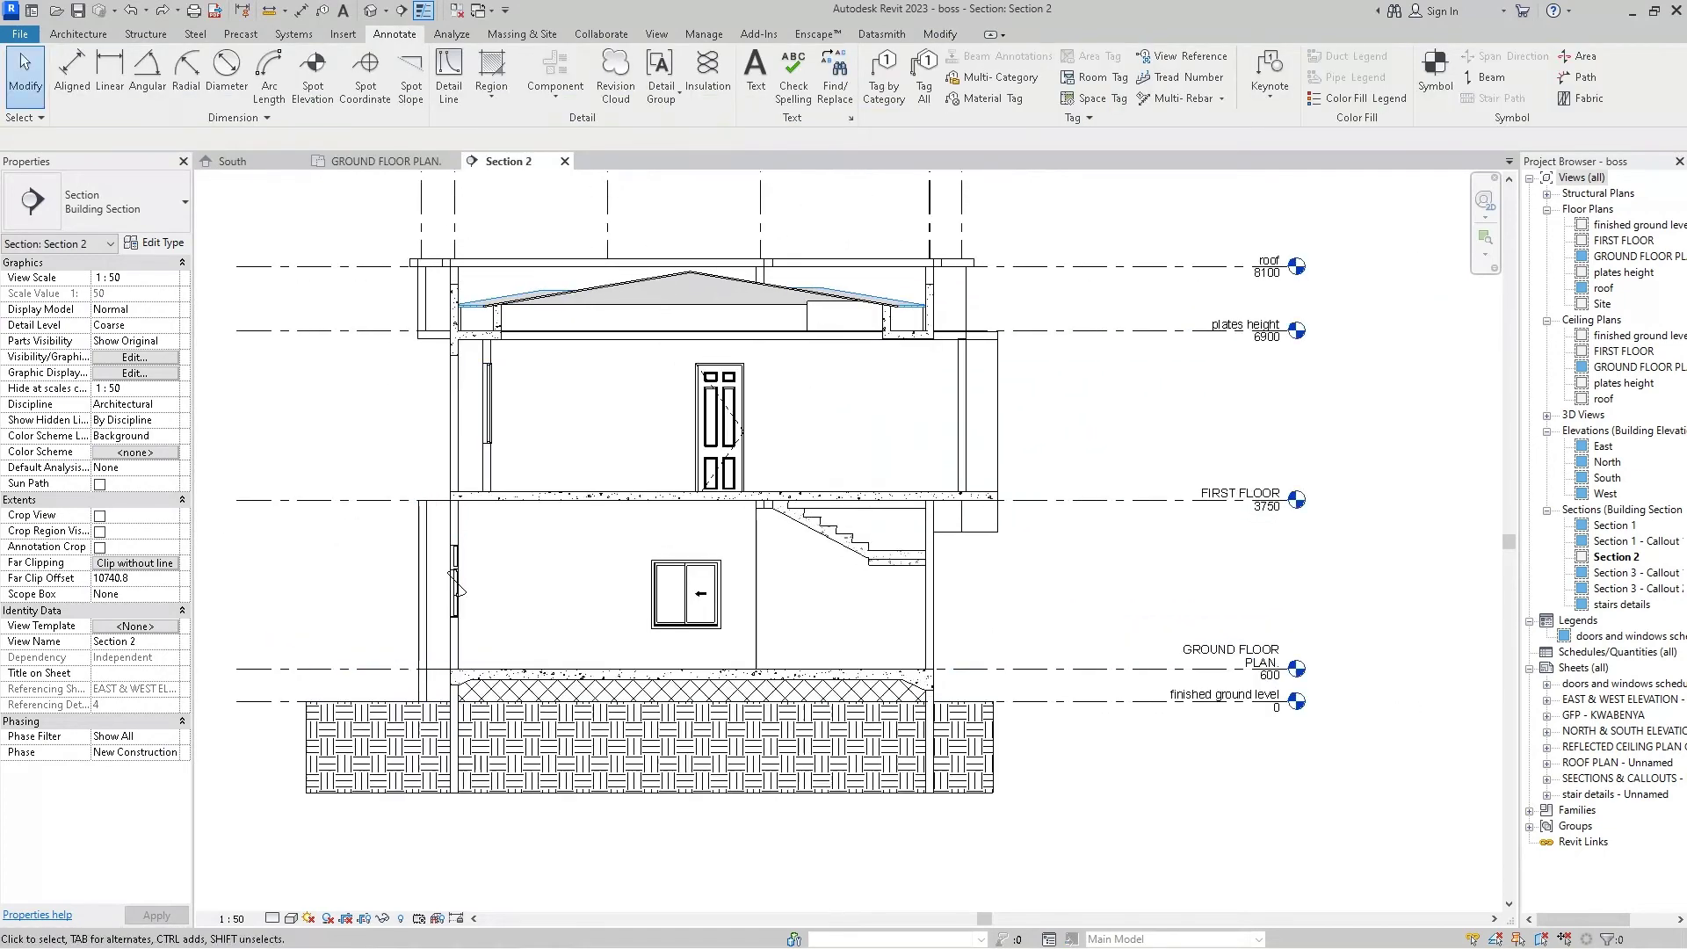
pyautogui.scroll(1, 463, 400)
pyautogui.scroll(1, 463, 400)
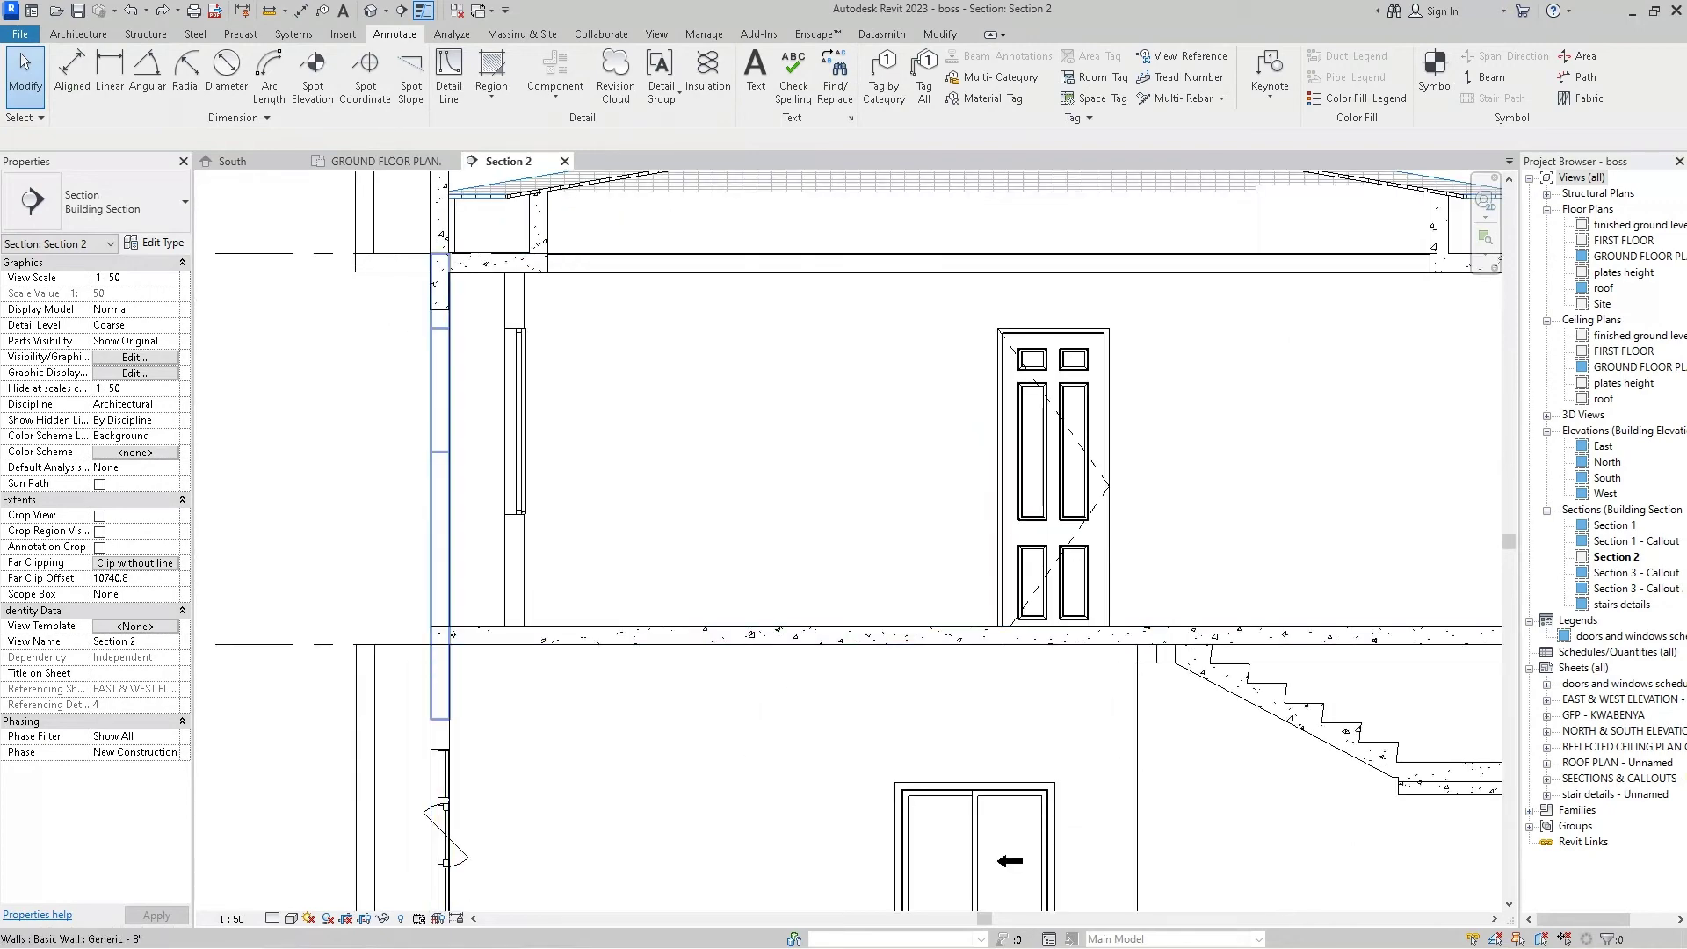
pyautogui.scroll(-2, 379, 479)
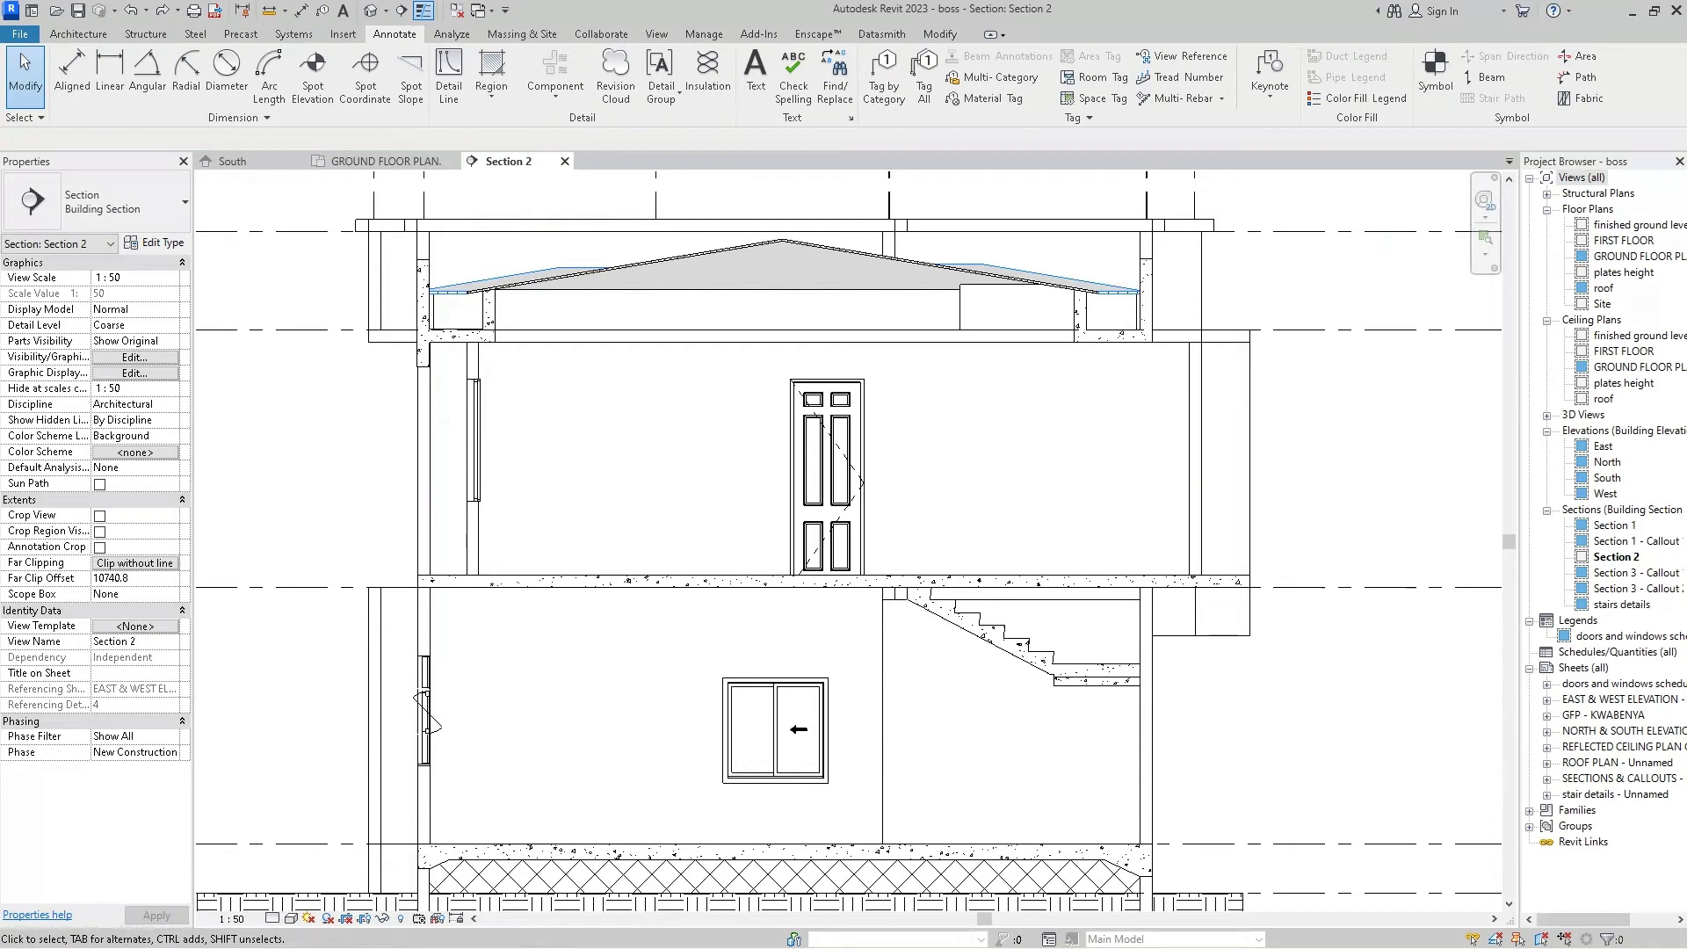
# - Open Visibility/Graphic Overrides for Section 2 and select the Walls category
pyautogui.press('v')
pyautogui.press('g')
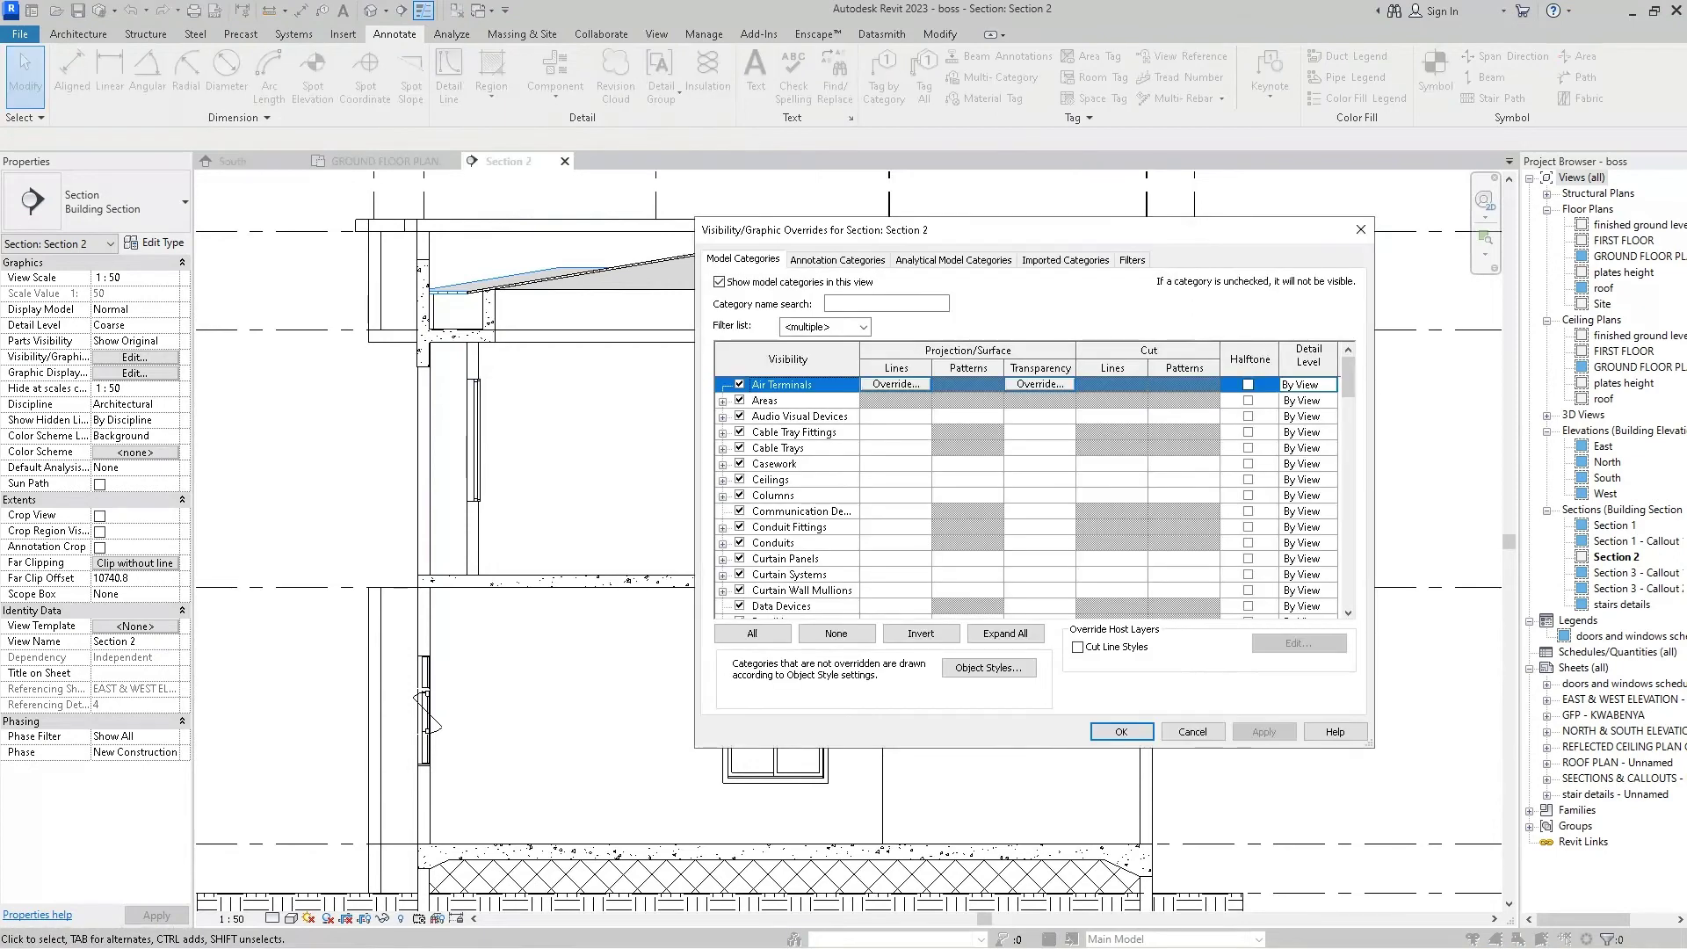
pyautogui.scroll(-2, 1028, 496)
pyautogui.scroll(-2, 1028, 497)
pyautogui.scroll(-2, 1028, 496)
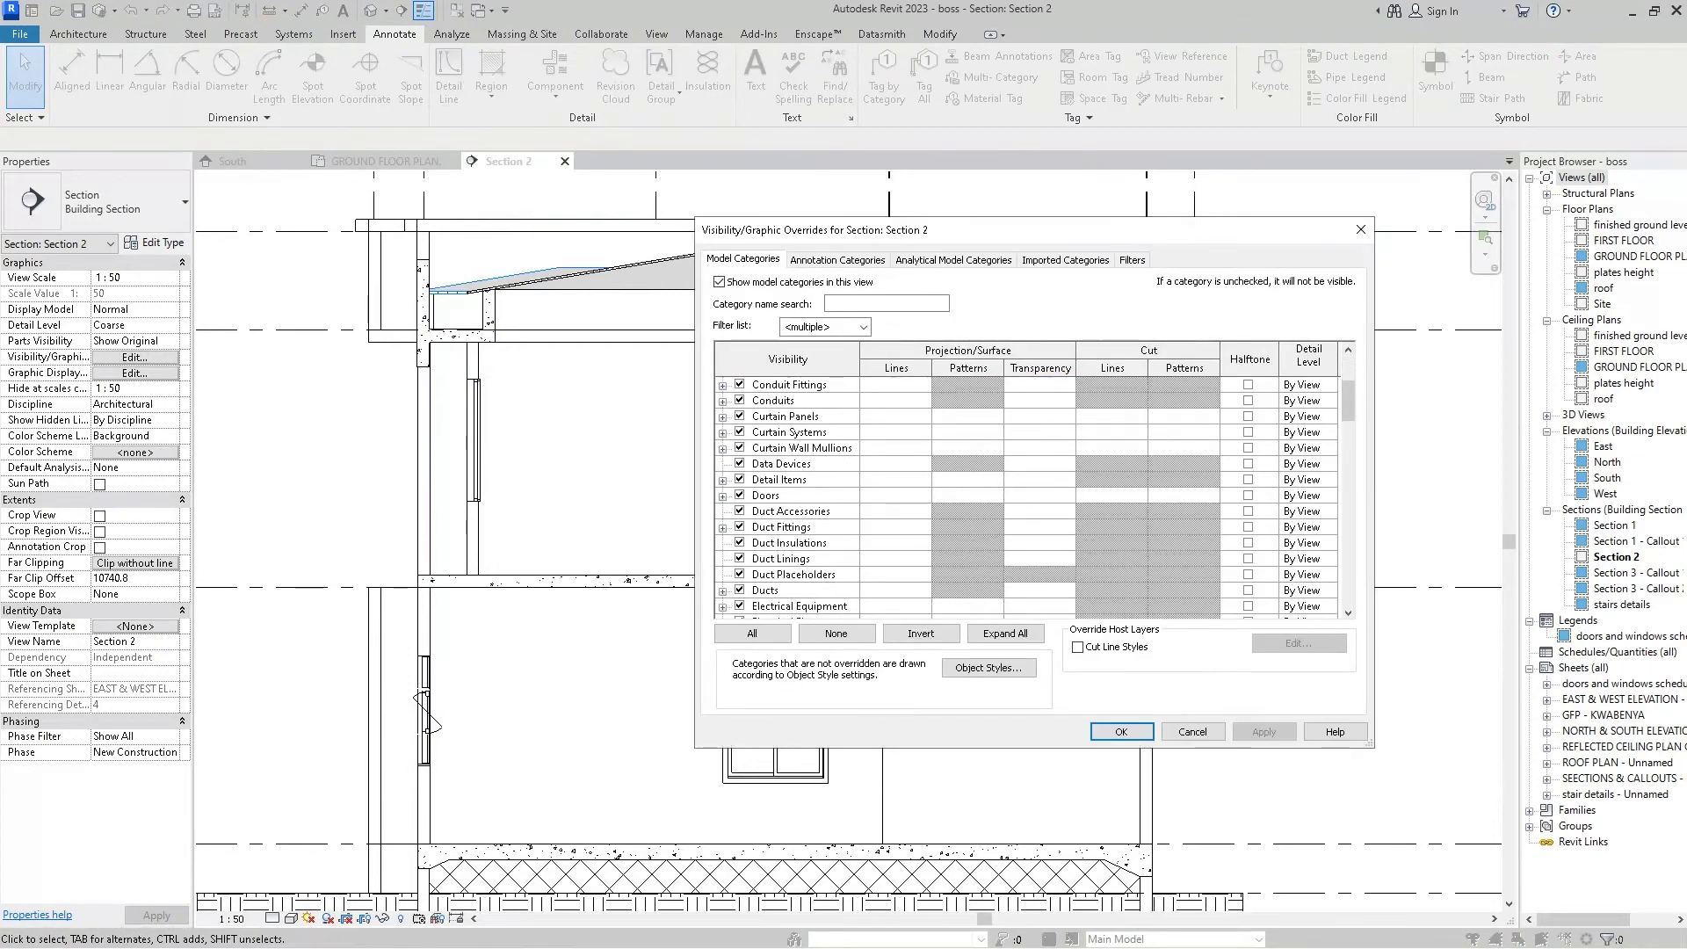
pyautogui.scroll(-2, 1028, 497)
pyautogui.scroll(-4, 1028, 496)
pyautogui.scroll(-4, 1028, 496)
pyautogui.scroll(-4, 1028, 496)
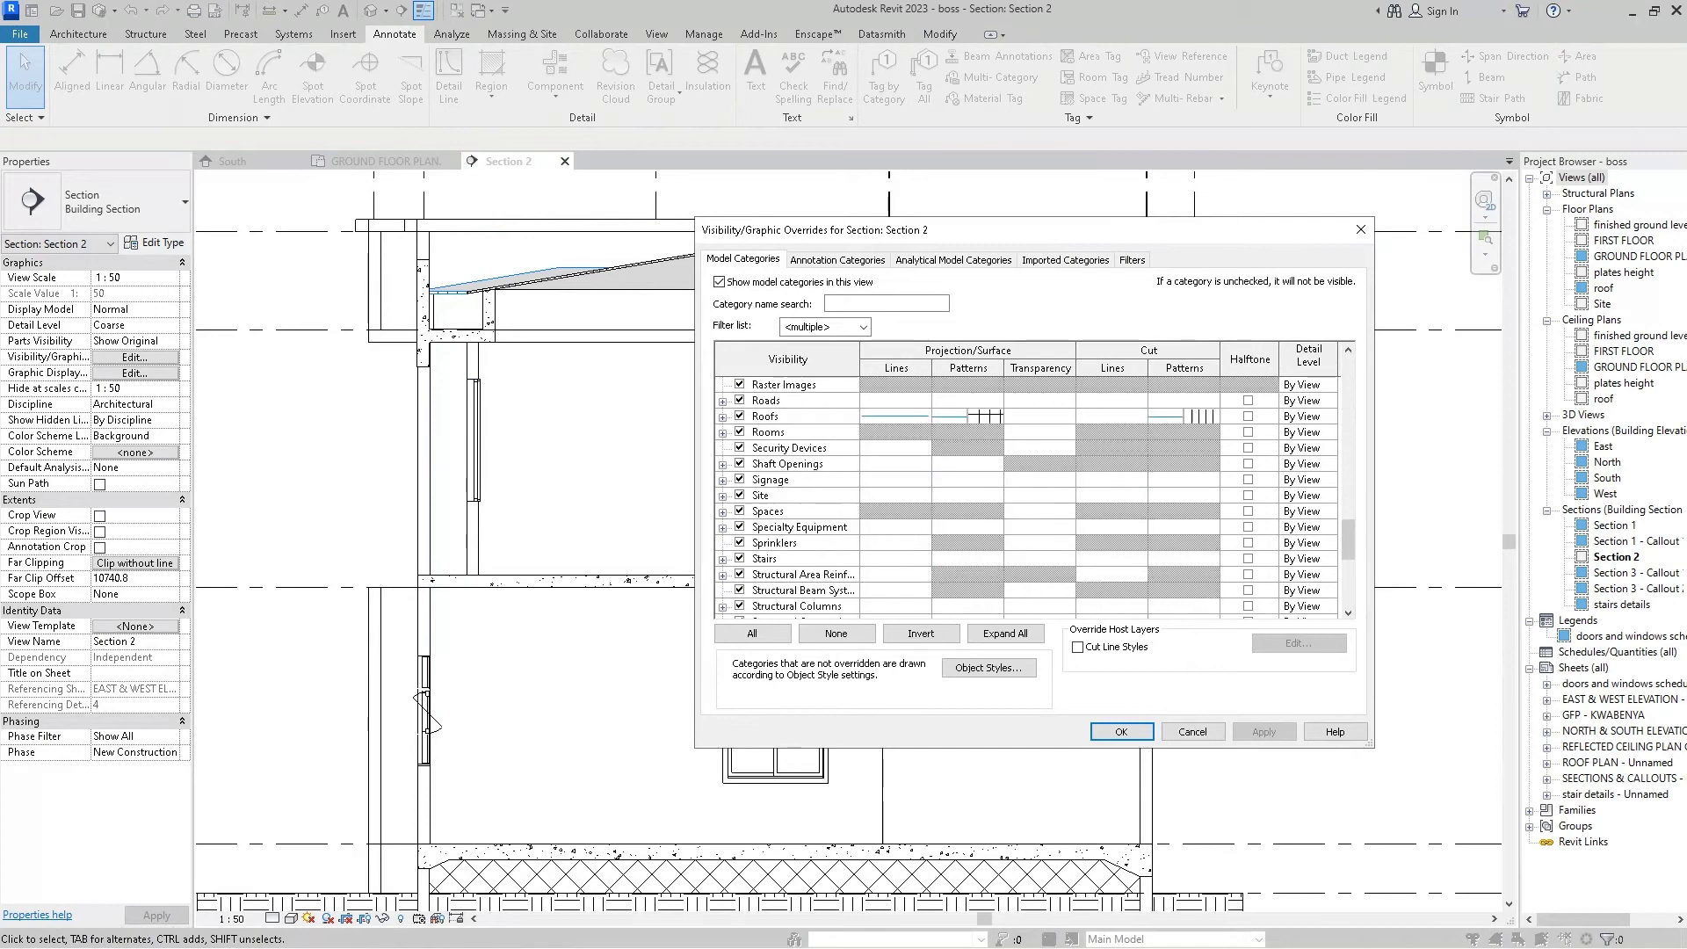
pyautogui.scroll(-4, 1028, 496)
pyautogui.scroll(-2, 1028, 496)
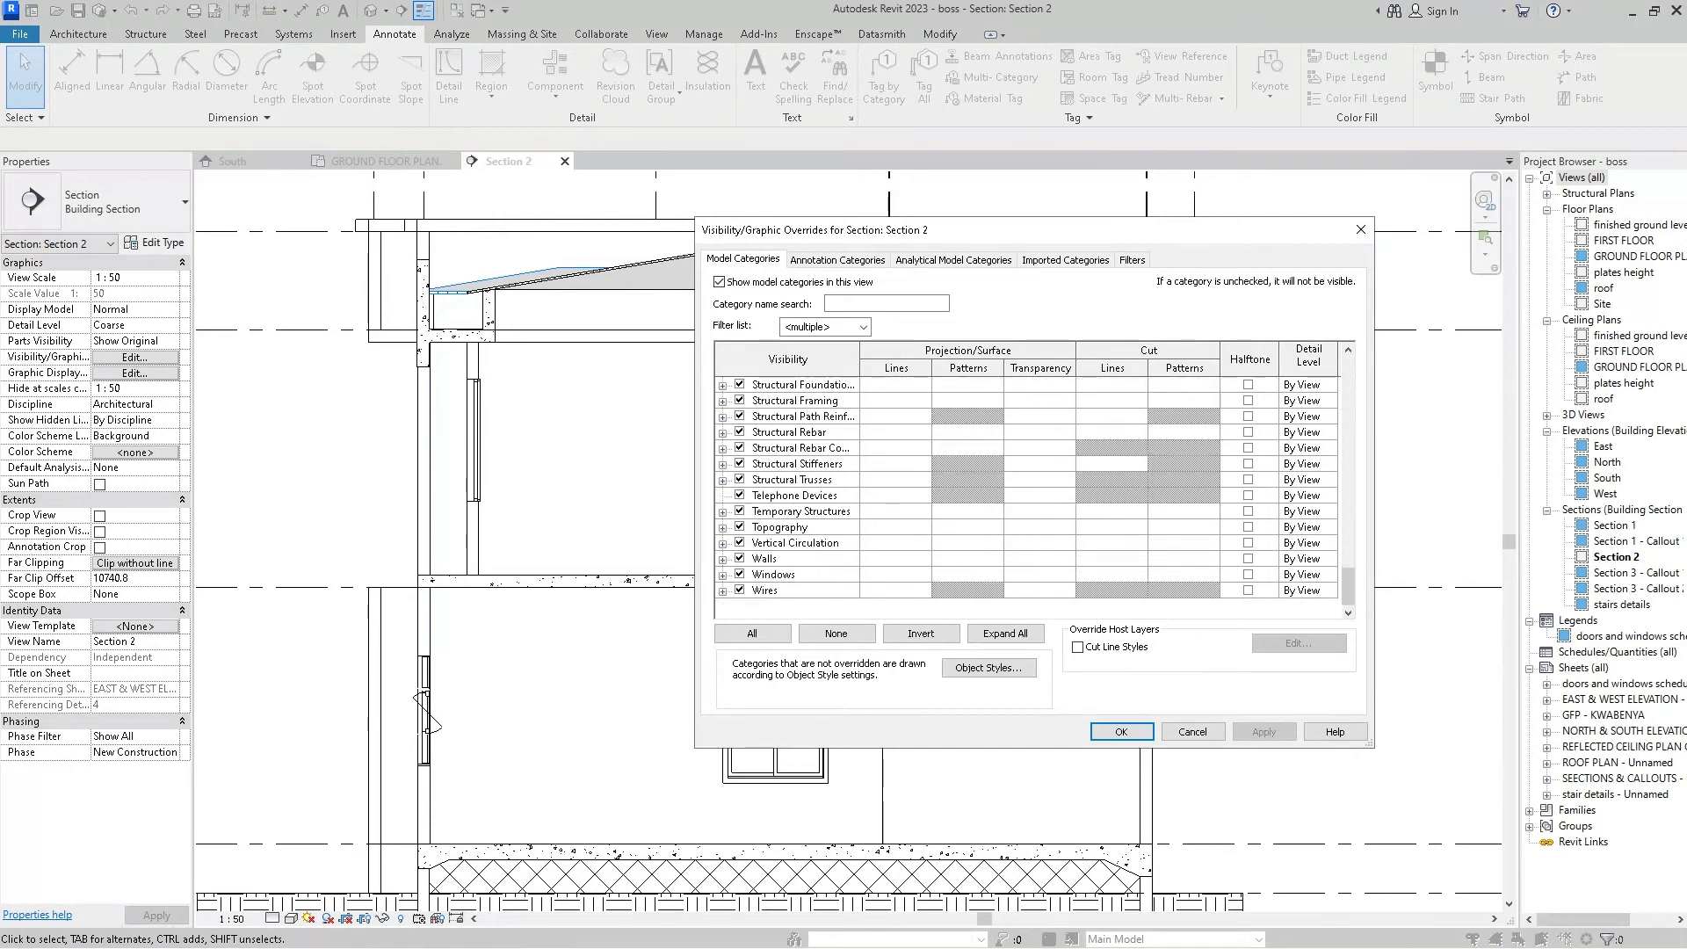
pyautogui.click(790, 574)
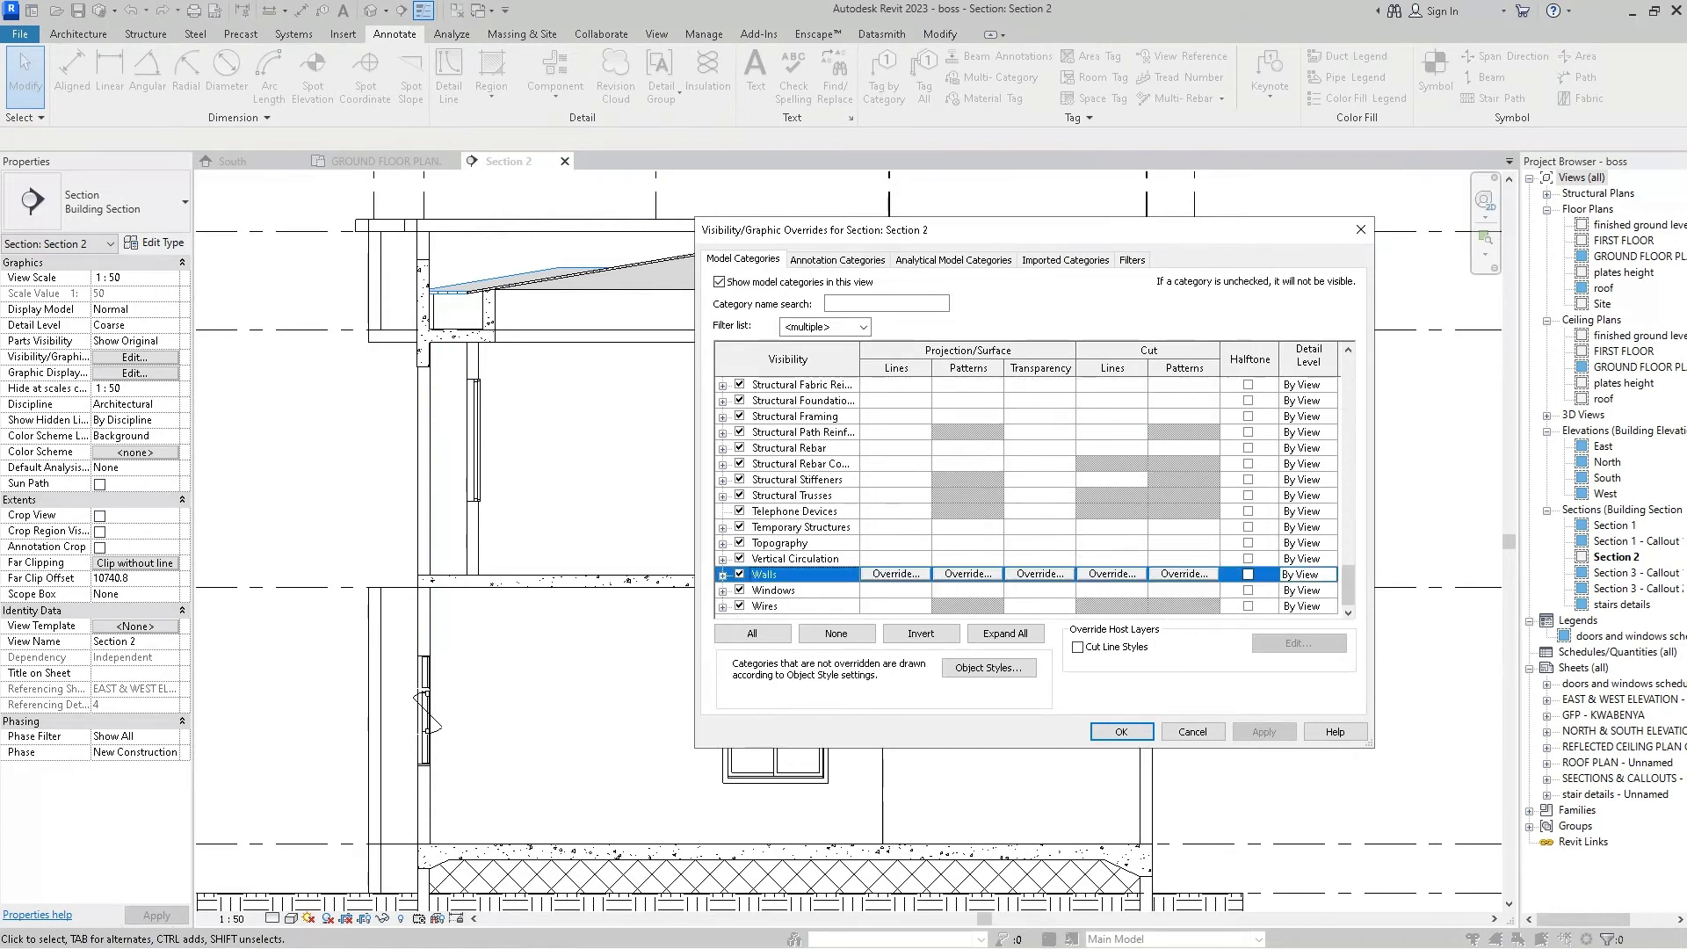
# - Override the Walls projection lines to black at line weight 3
pyautogui.click(896, 573)
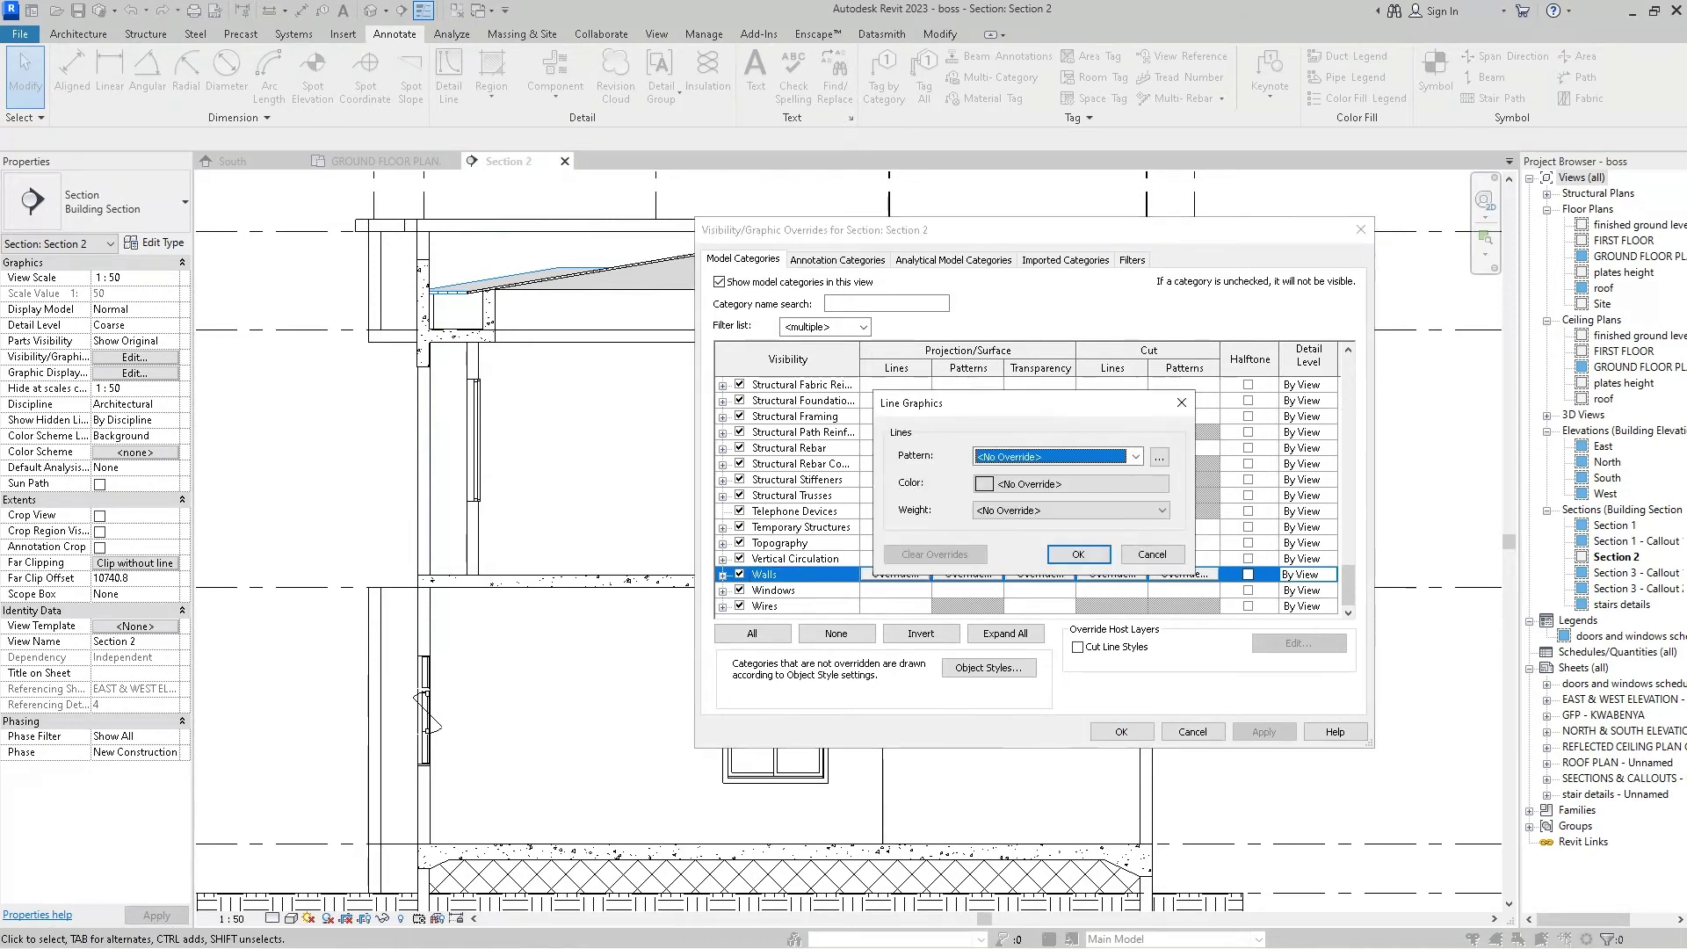
pyautogui.click(1072, 483)
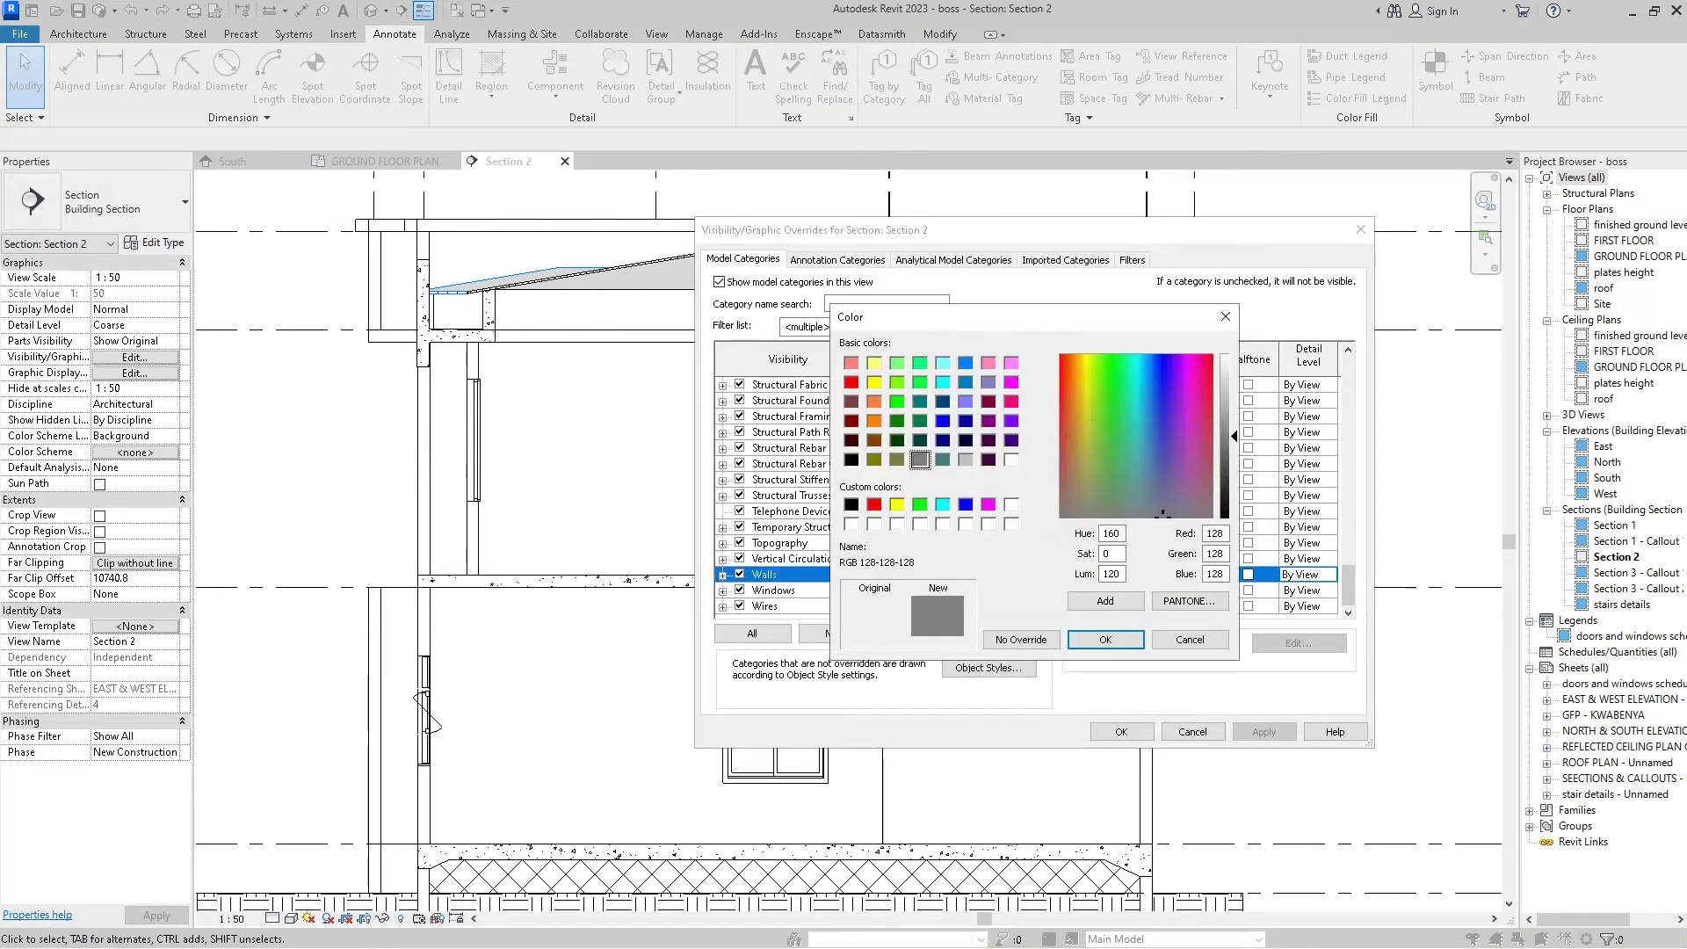
pyautogui.click(851, 503)
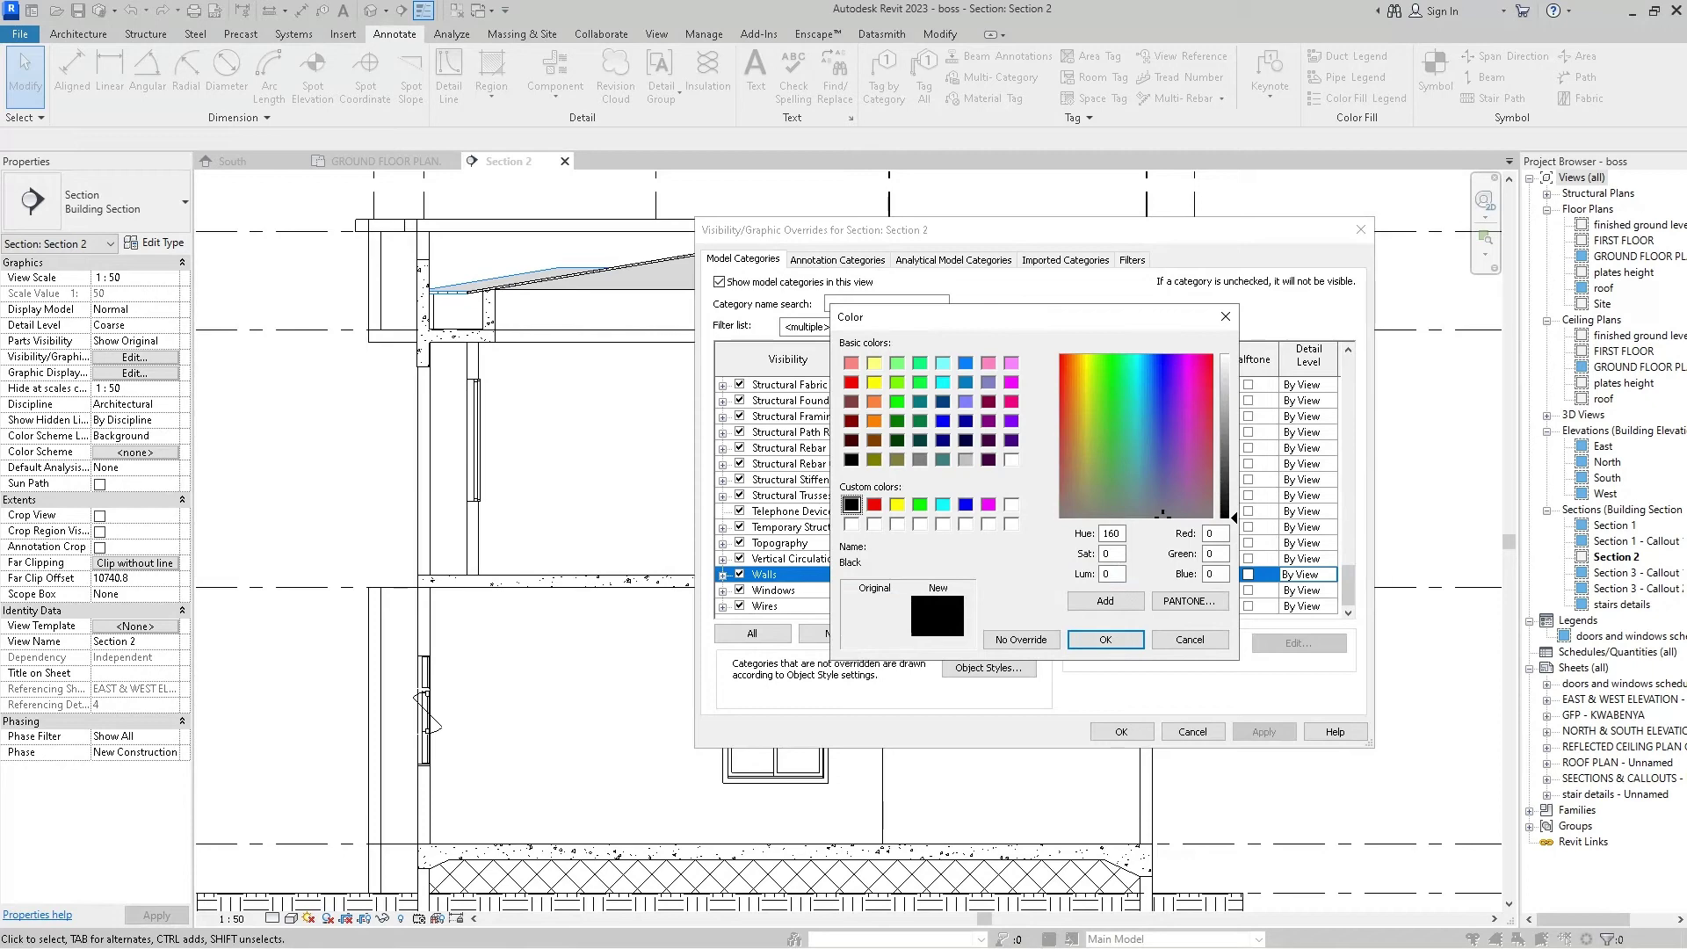
pyautogui.click(1105, 639)
pyautogui.click(1071, 511)
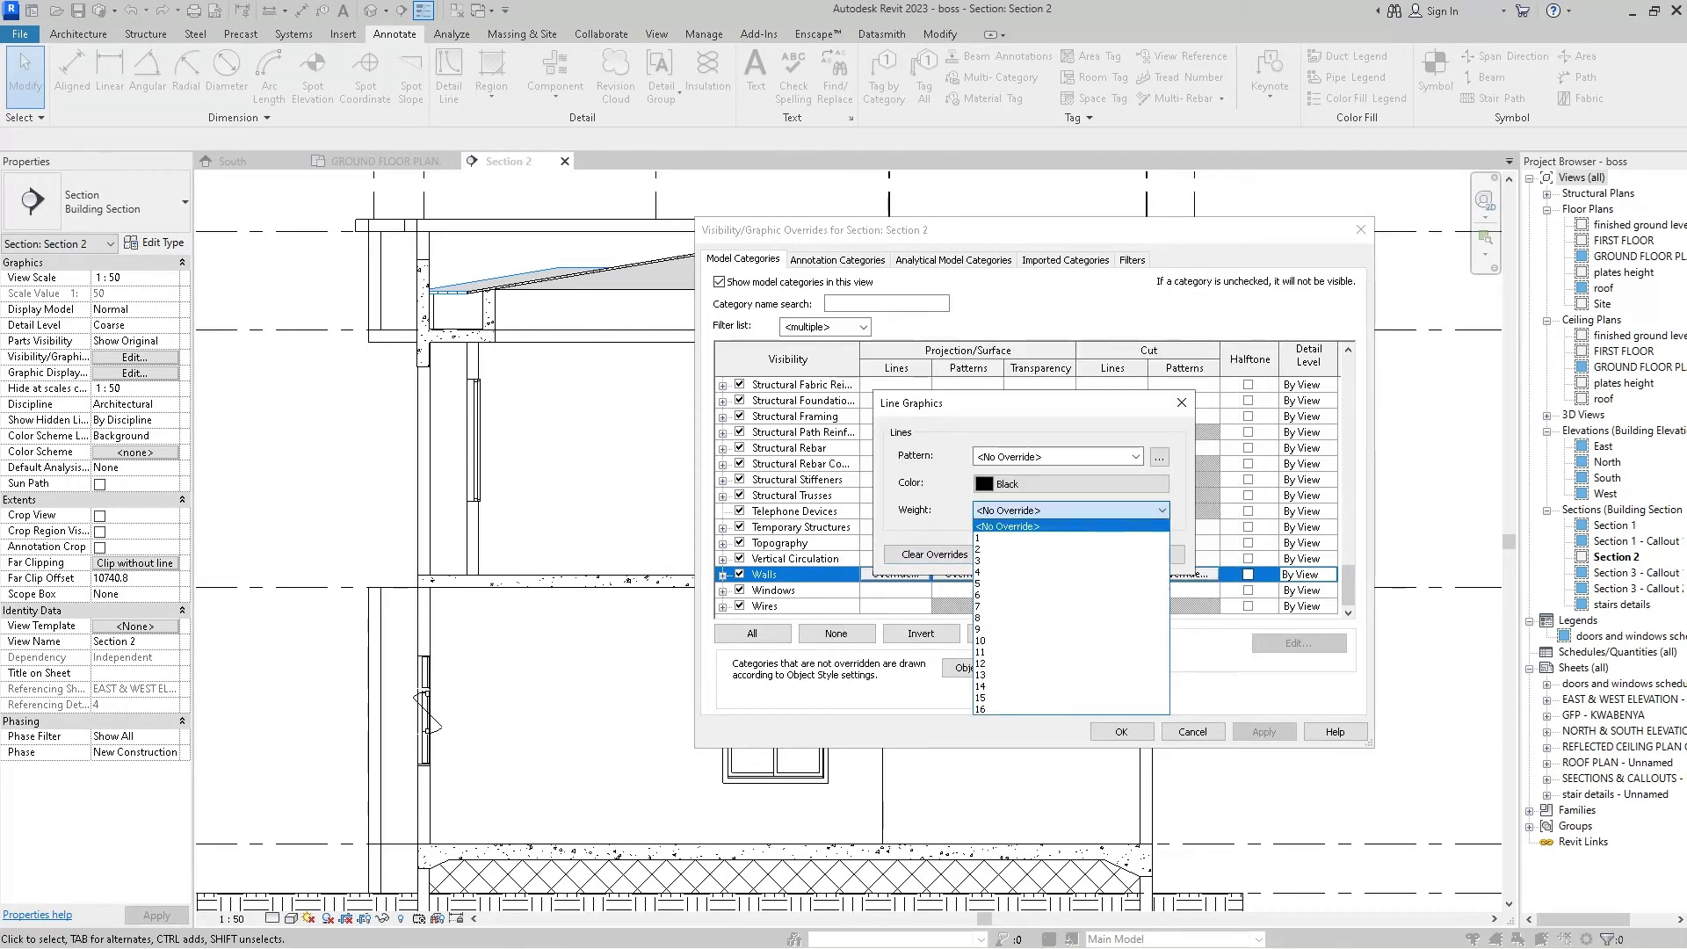
pyautogui.click(1011, 560)
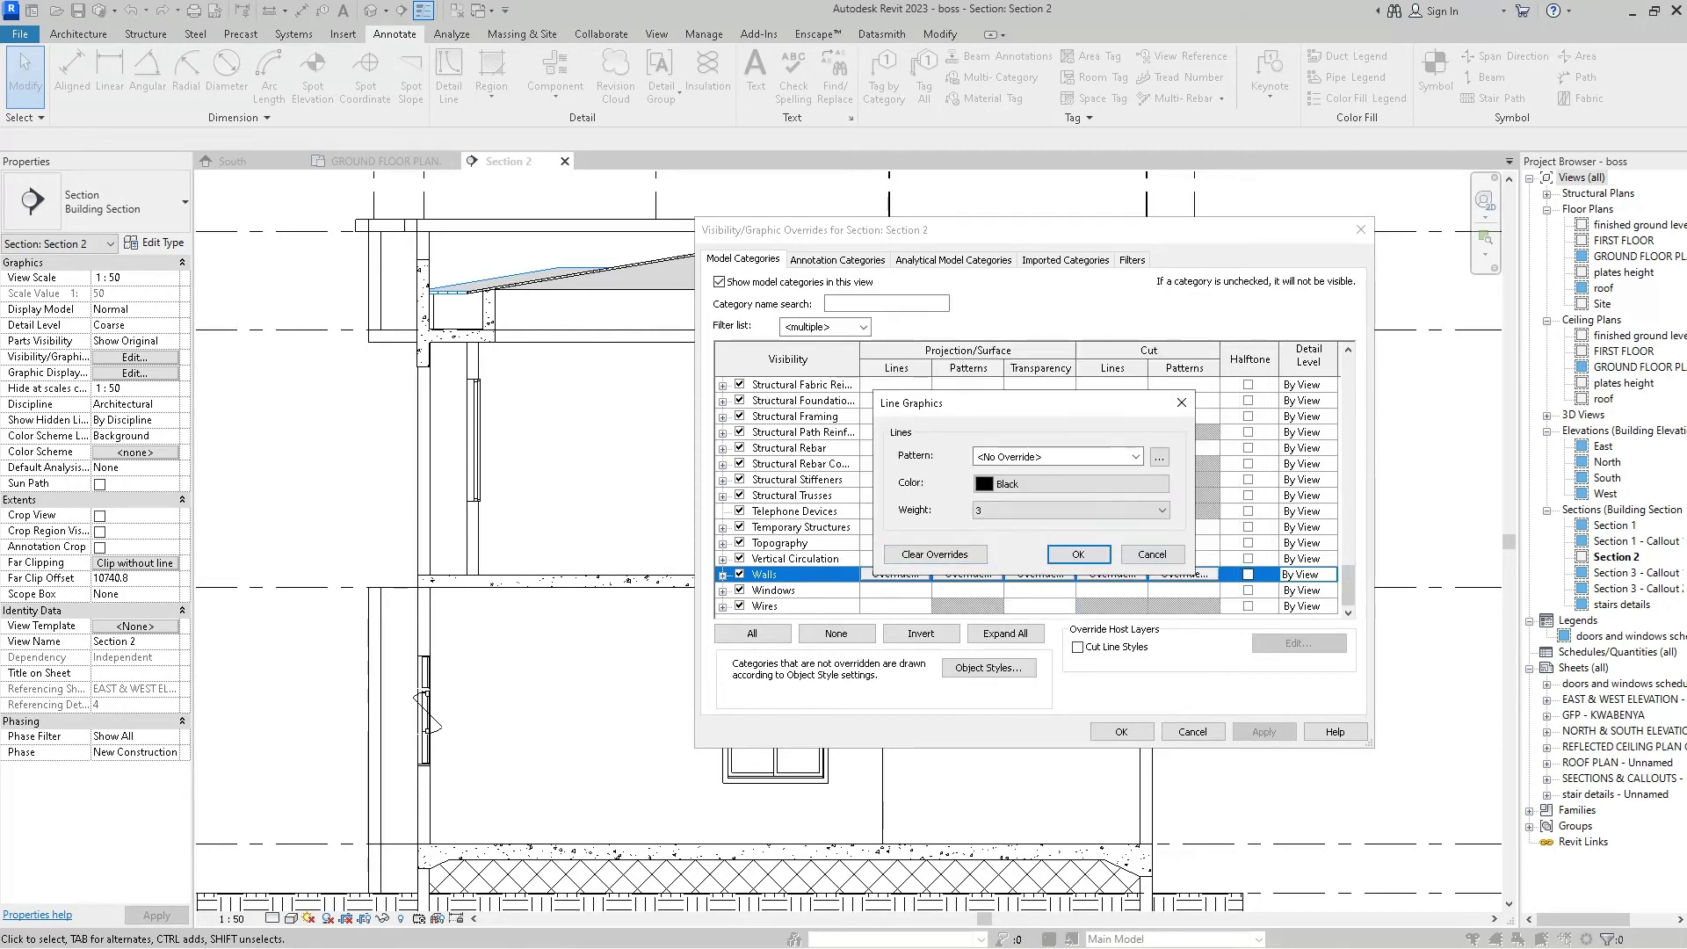
pyautogui.click(1078, 554)
pyautogui.click(968, 573)
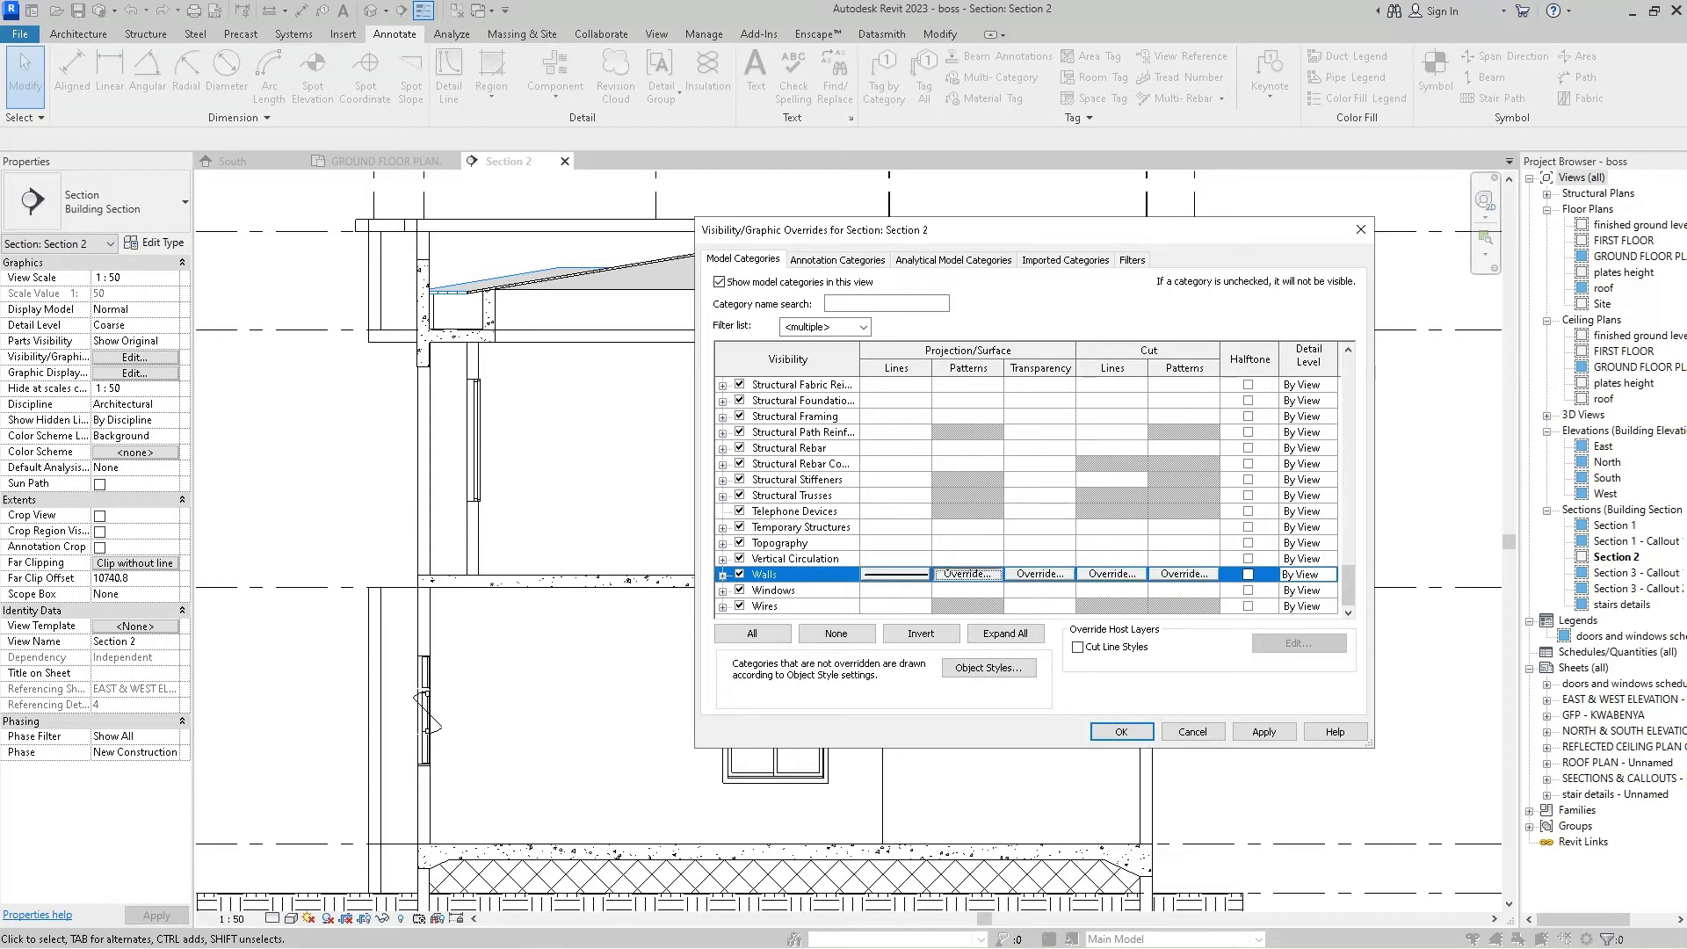
# - Give the wall surface pattern a black foreground and black Masonry - Brick background, then apply
pyautogui.click(1074, 457)
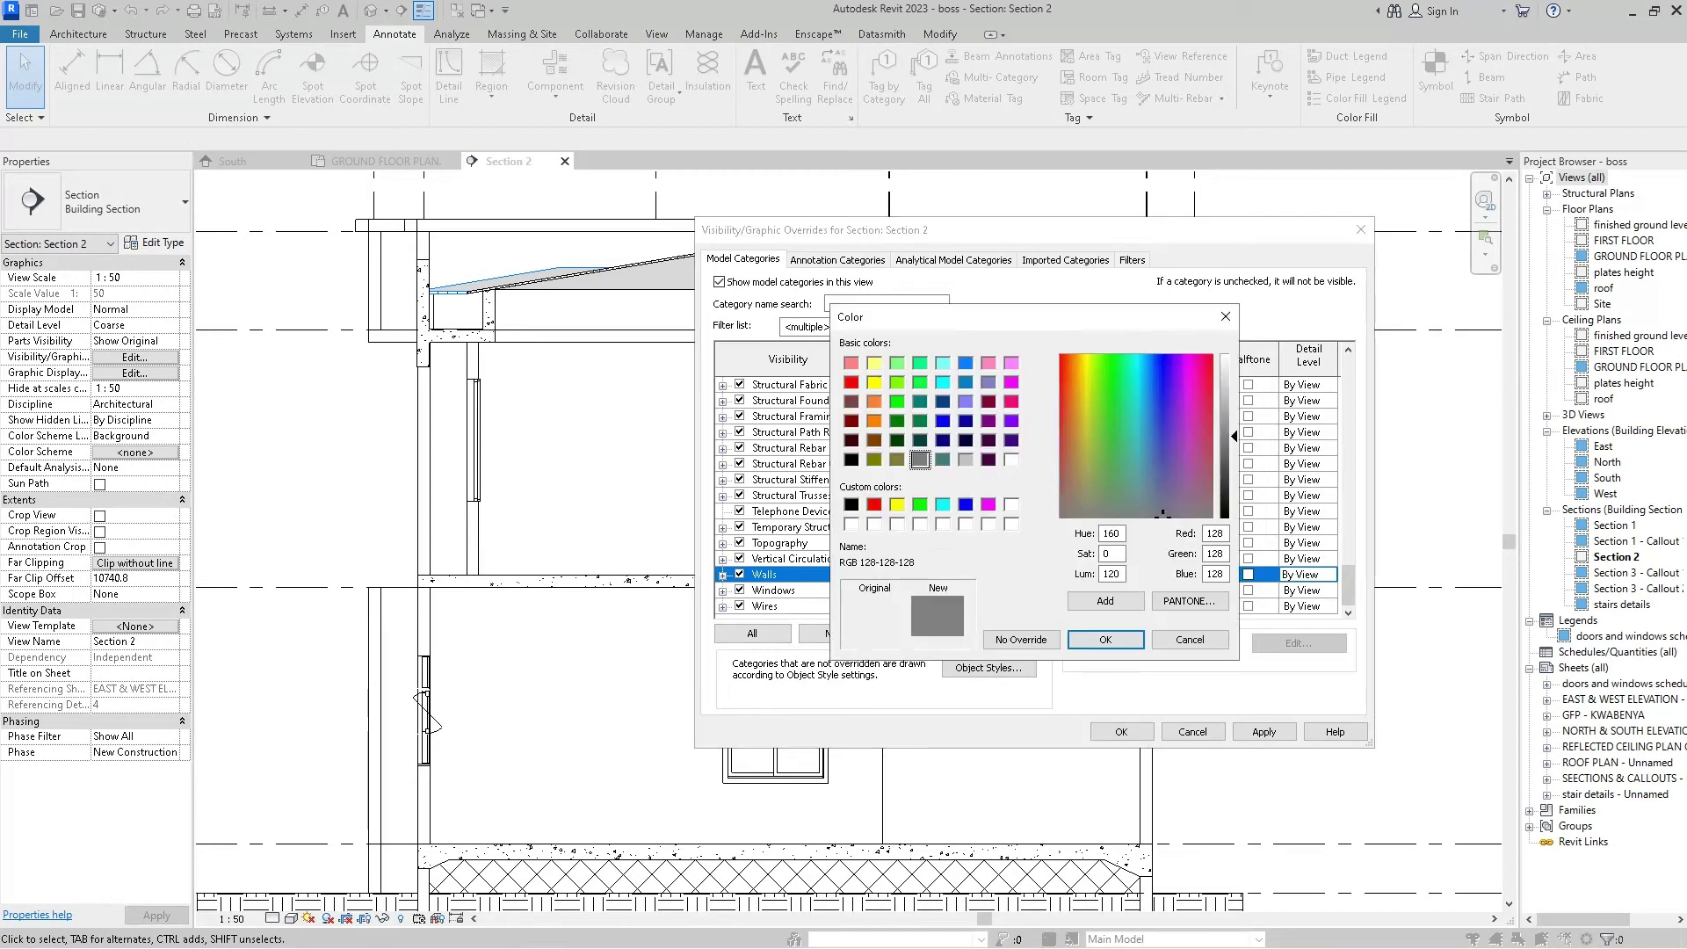
pyautogui.click(851, 504)
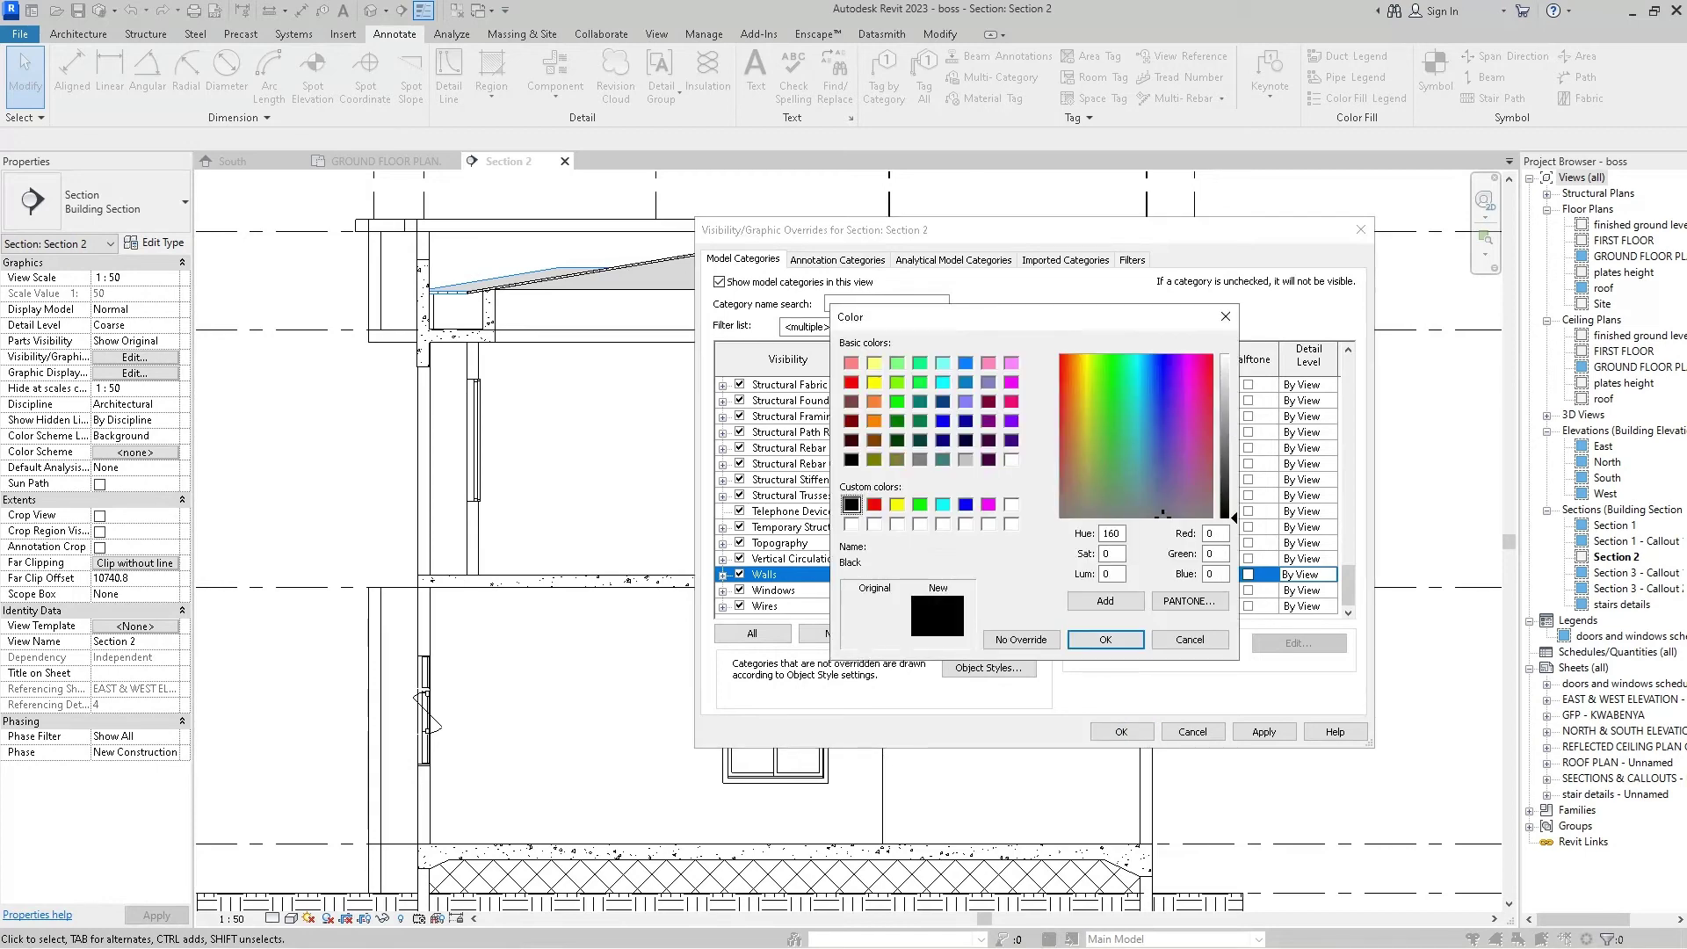
pyautogui.click(1105, 639)
pyautogui.click(1138, 505)
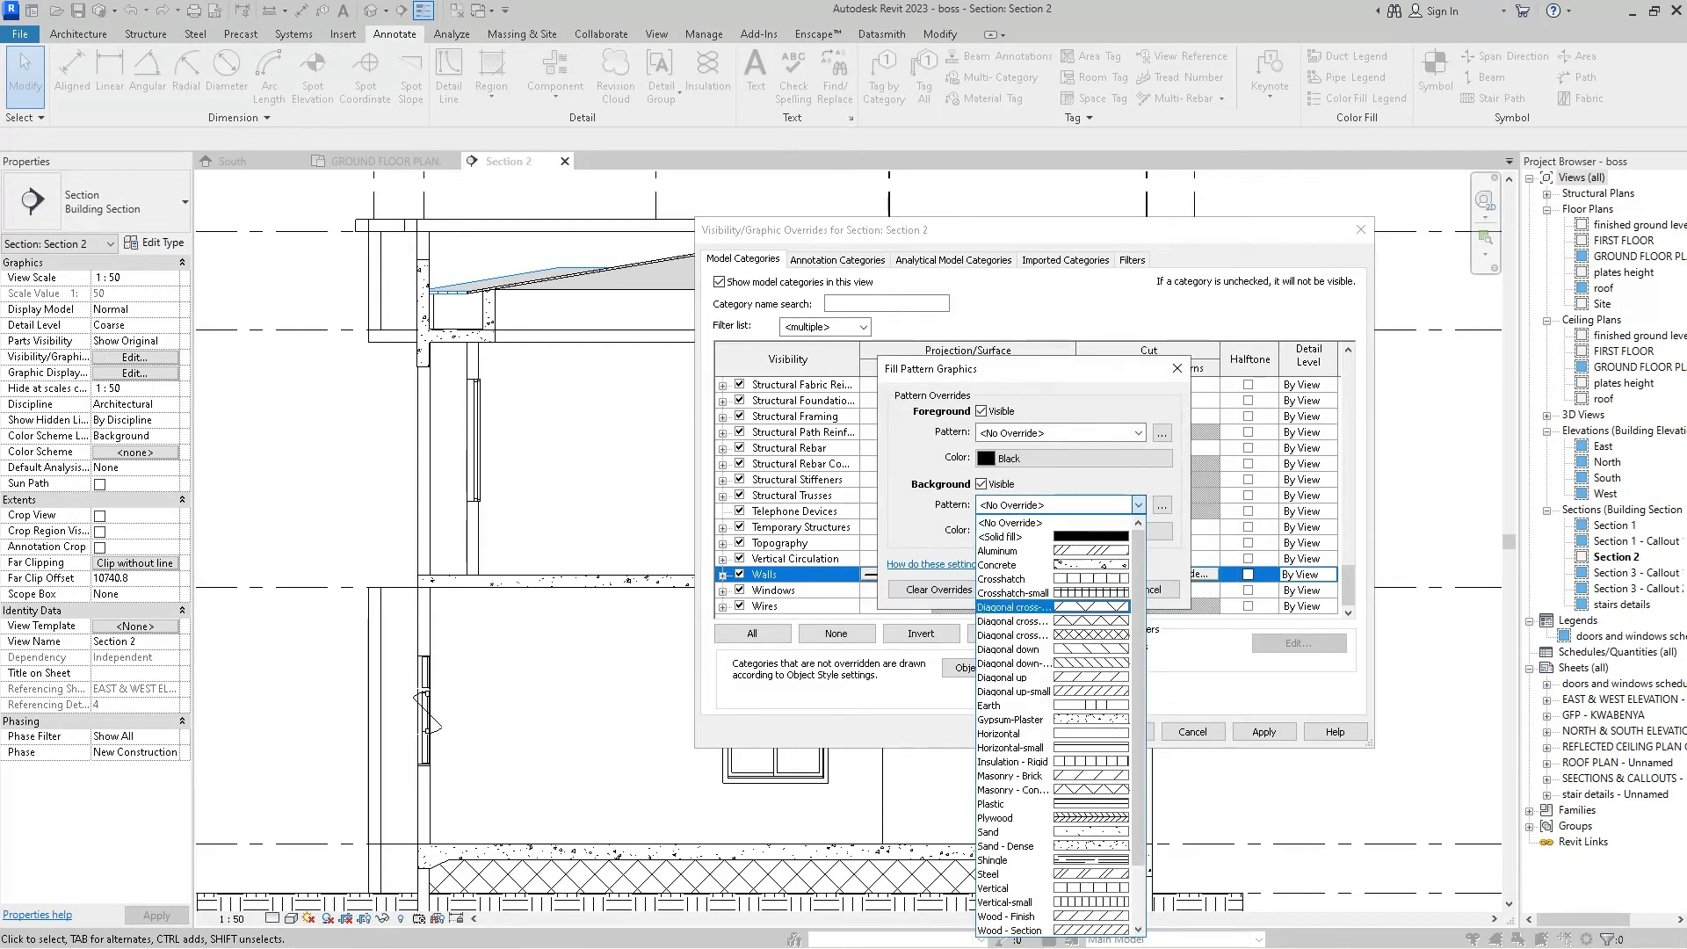
pyautogui.scroll(-2, 1010, 775)
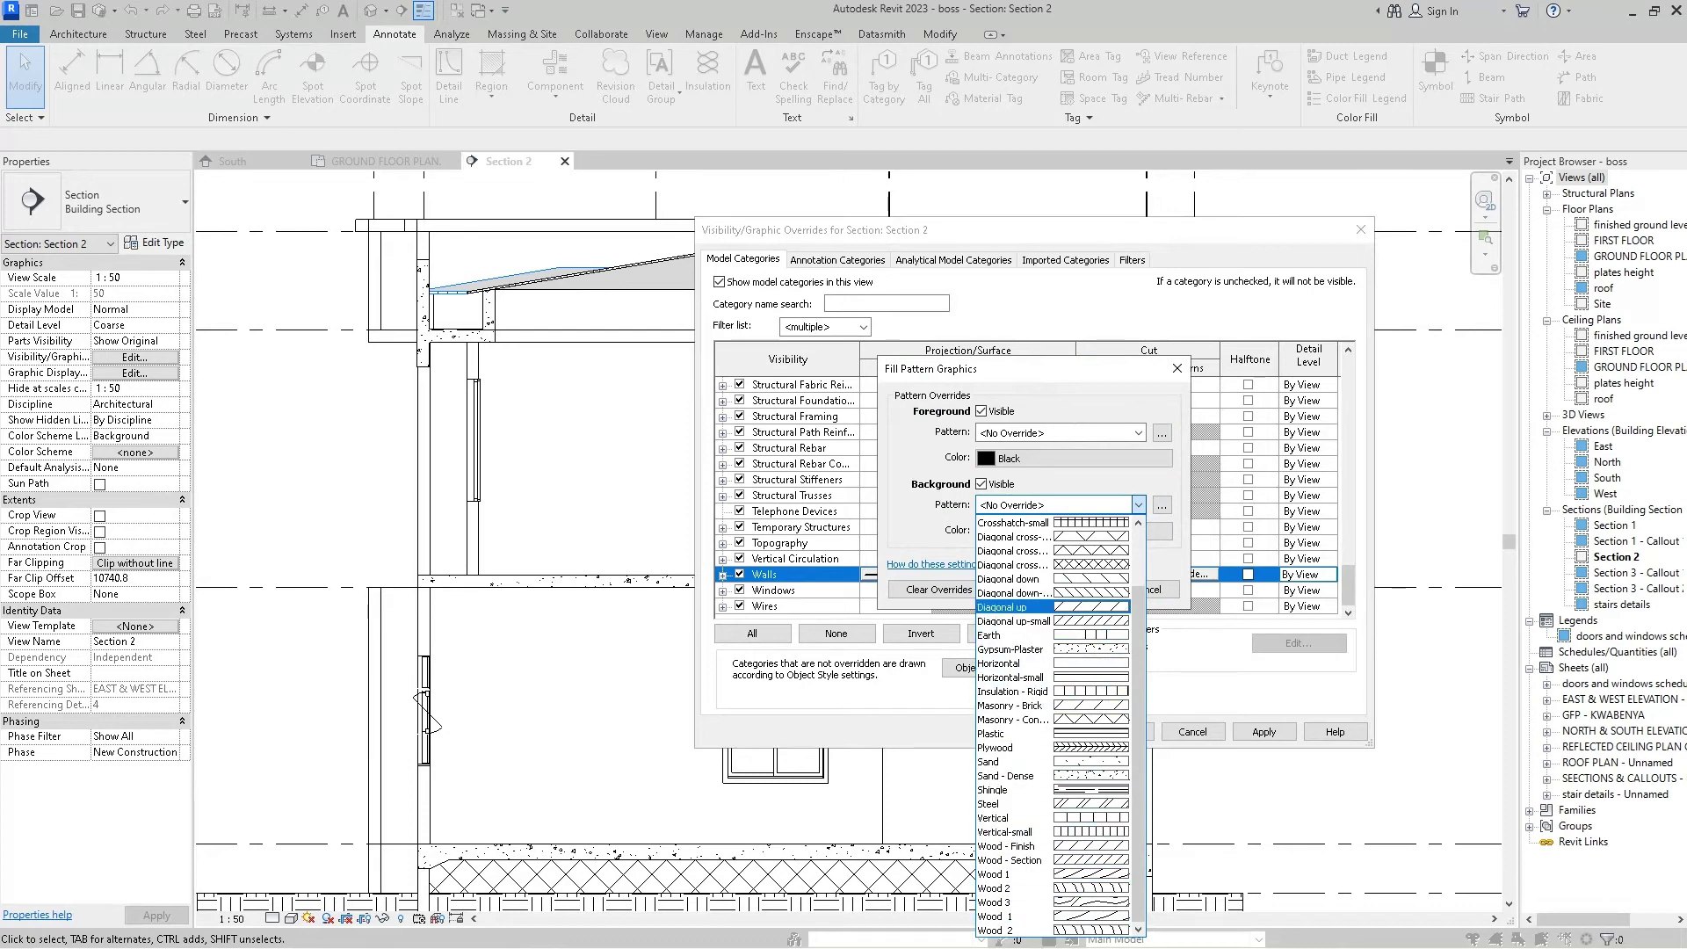
pyautogui.scroll(2, 1010, 606)
pyautogui.scroll(-2, 1011, 663)
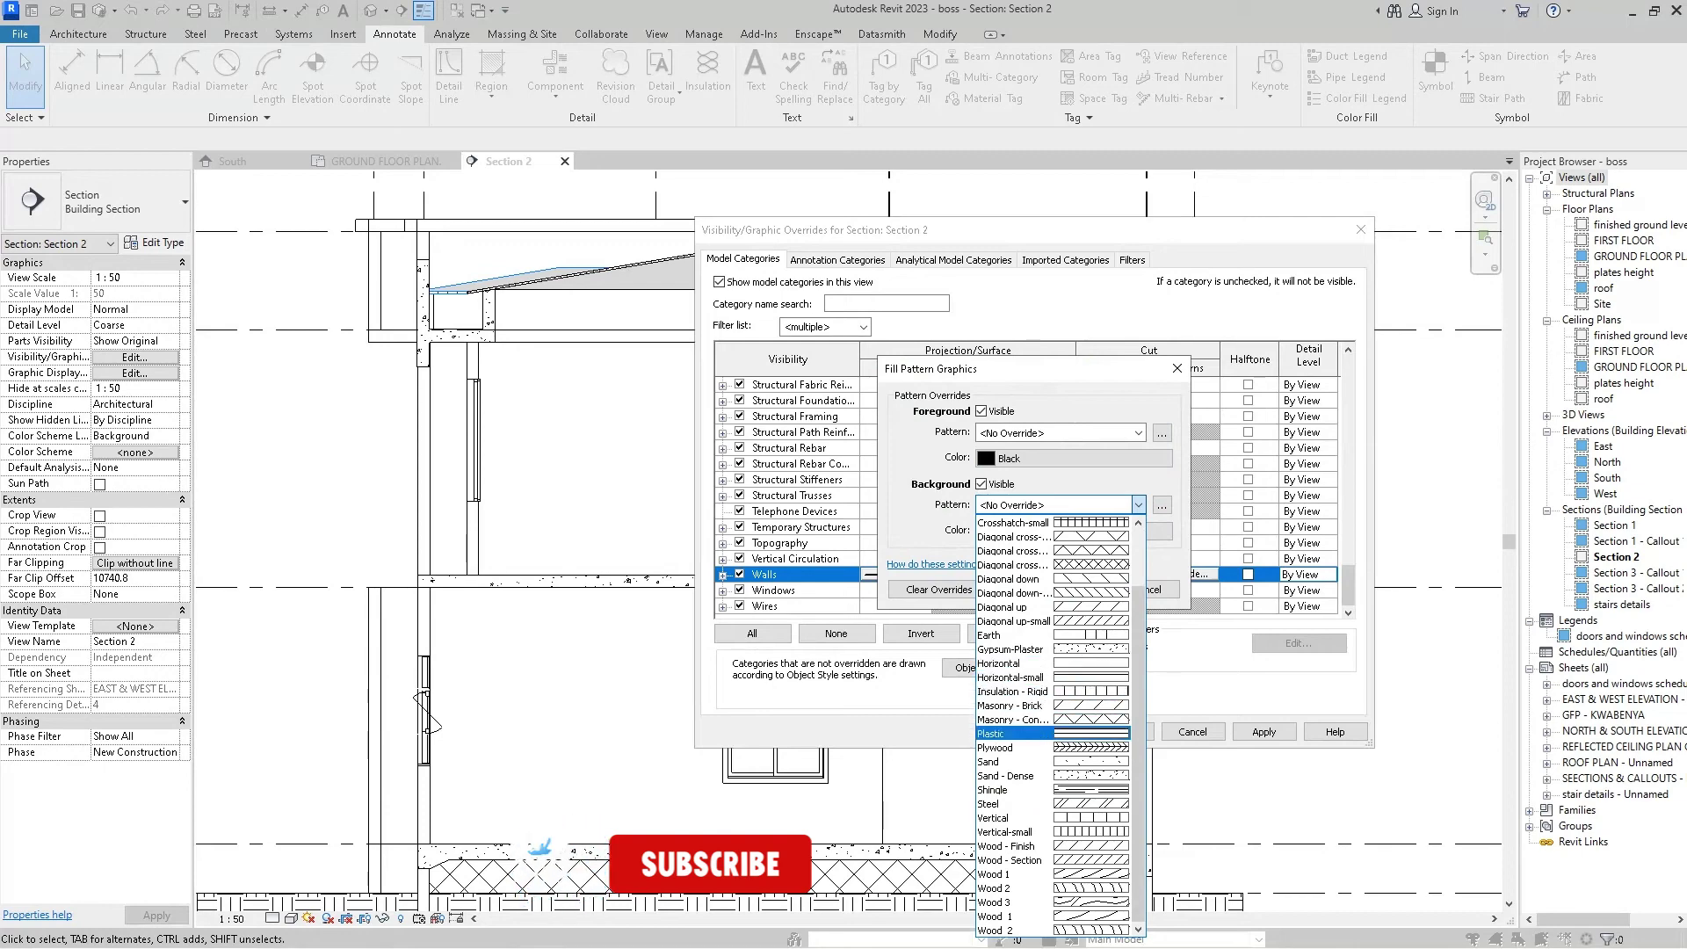
pyautogui.click(1011, 705)
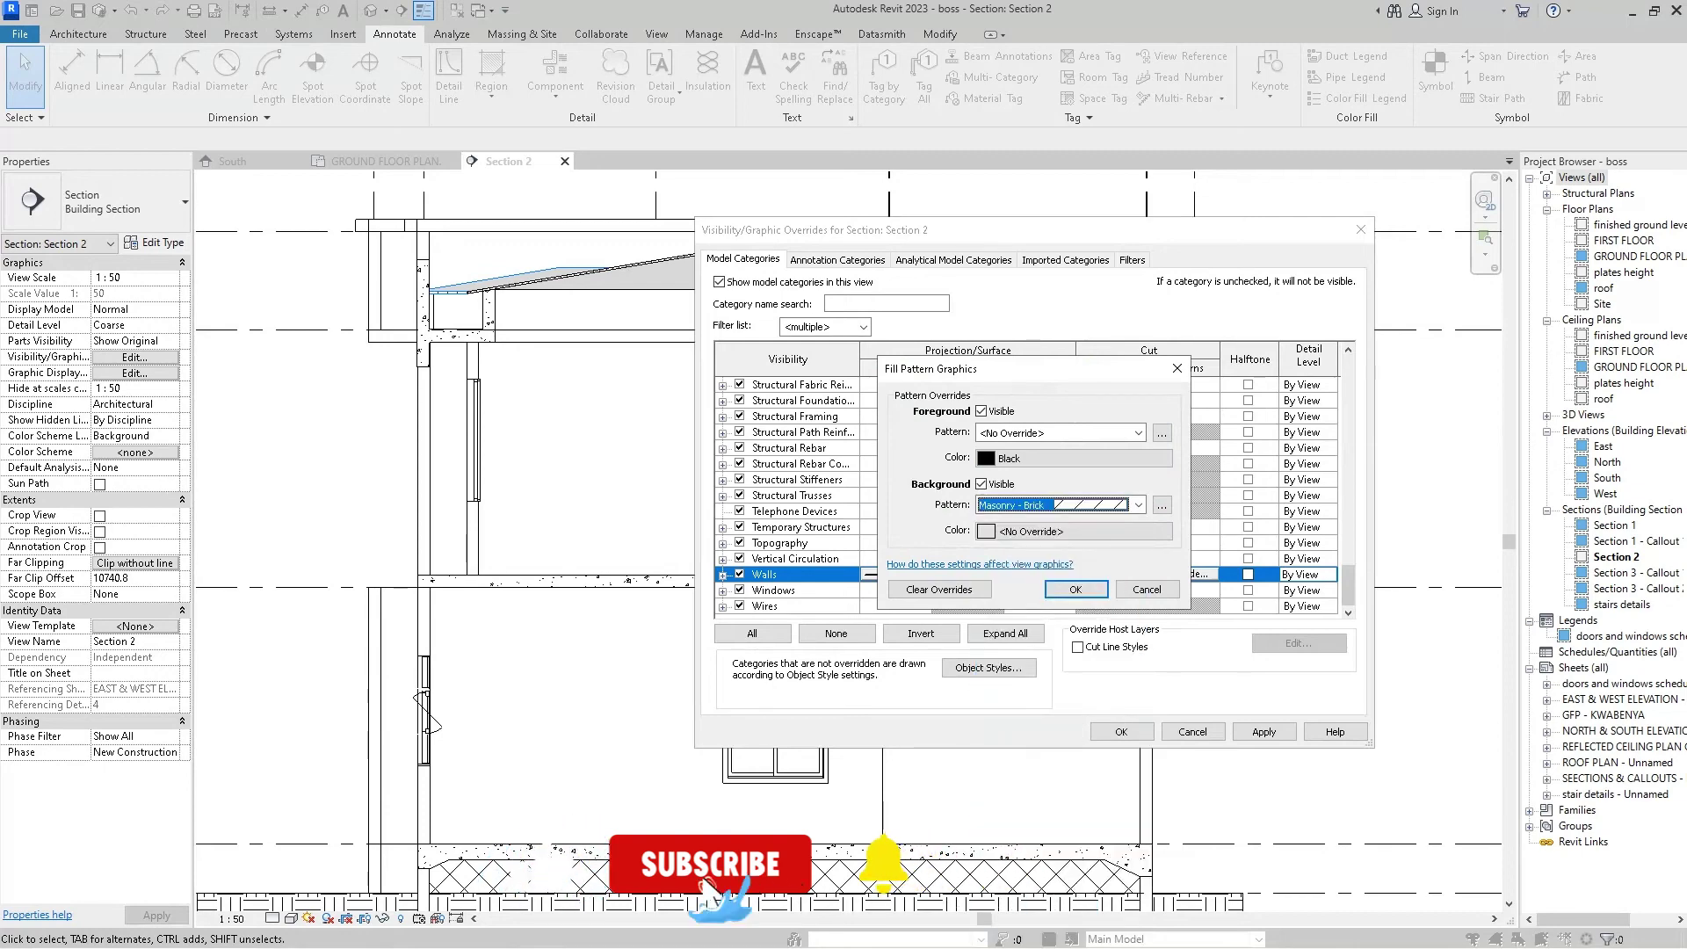
pyautogui.click(1074, 531)
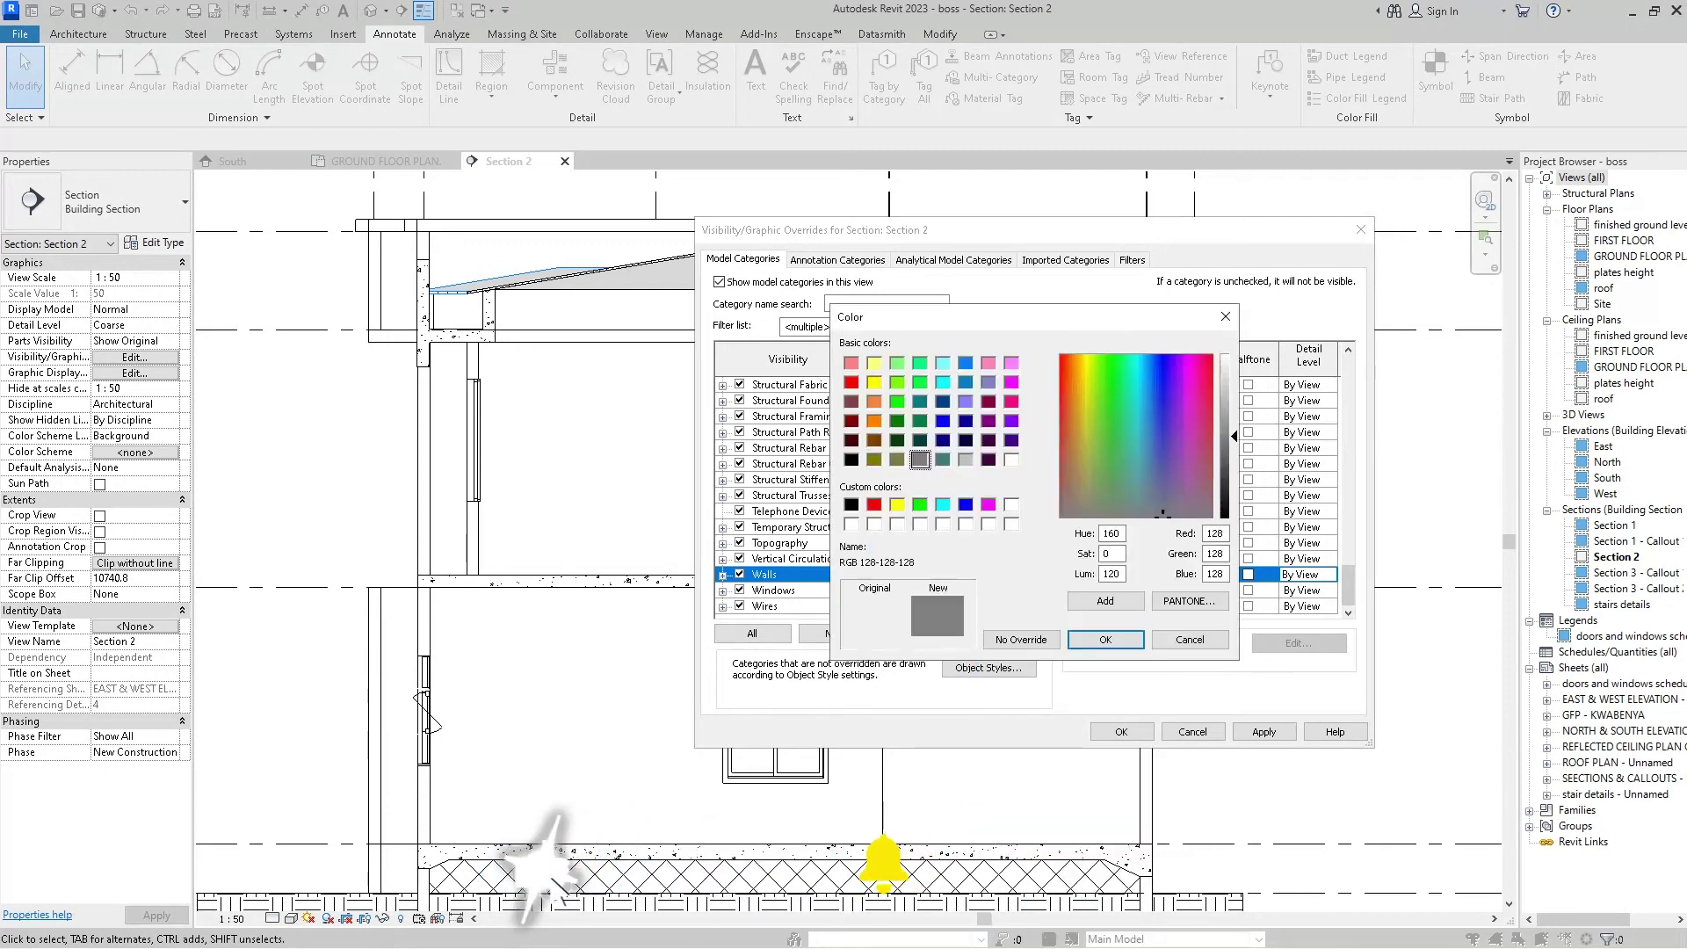
pyautogui.press('Return')
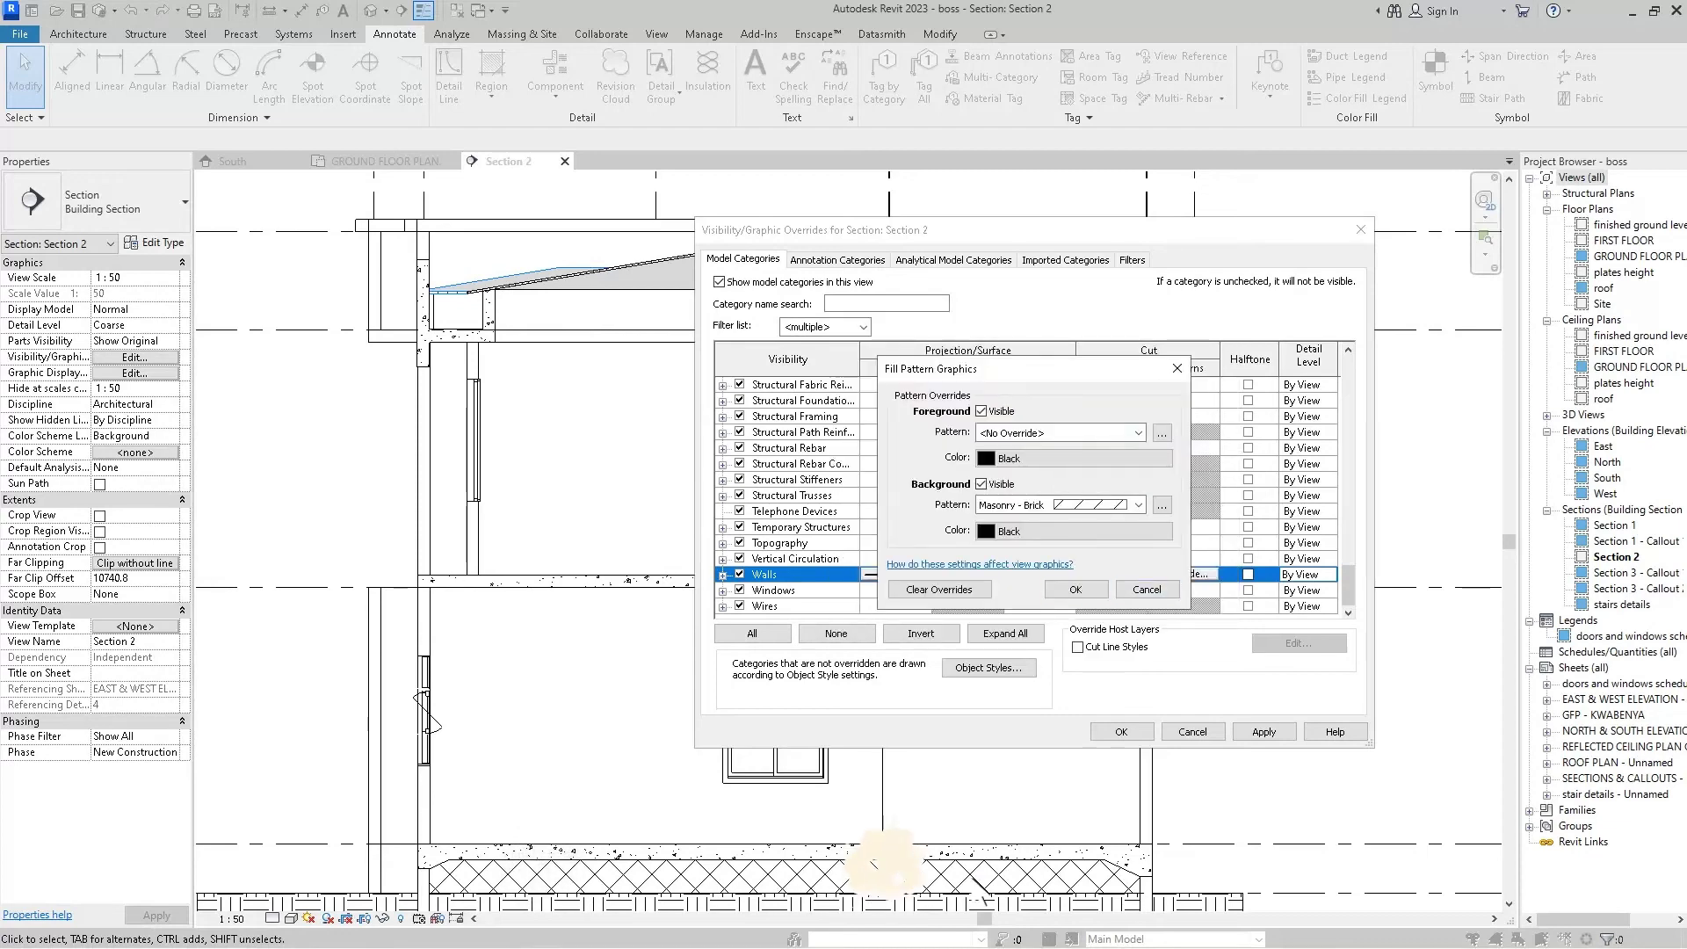
pyautogui.press('Return')
pyautogui.click(1263, 731)
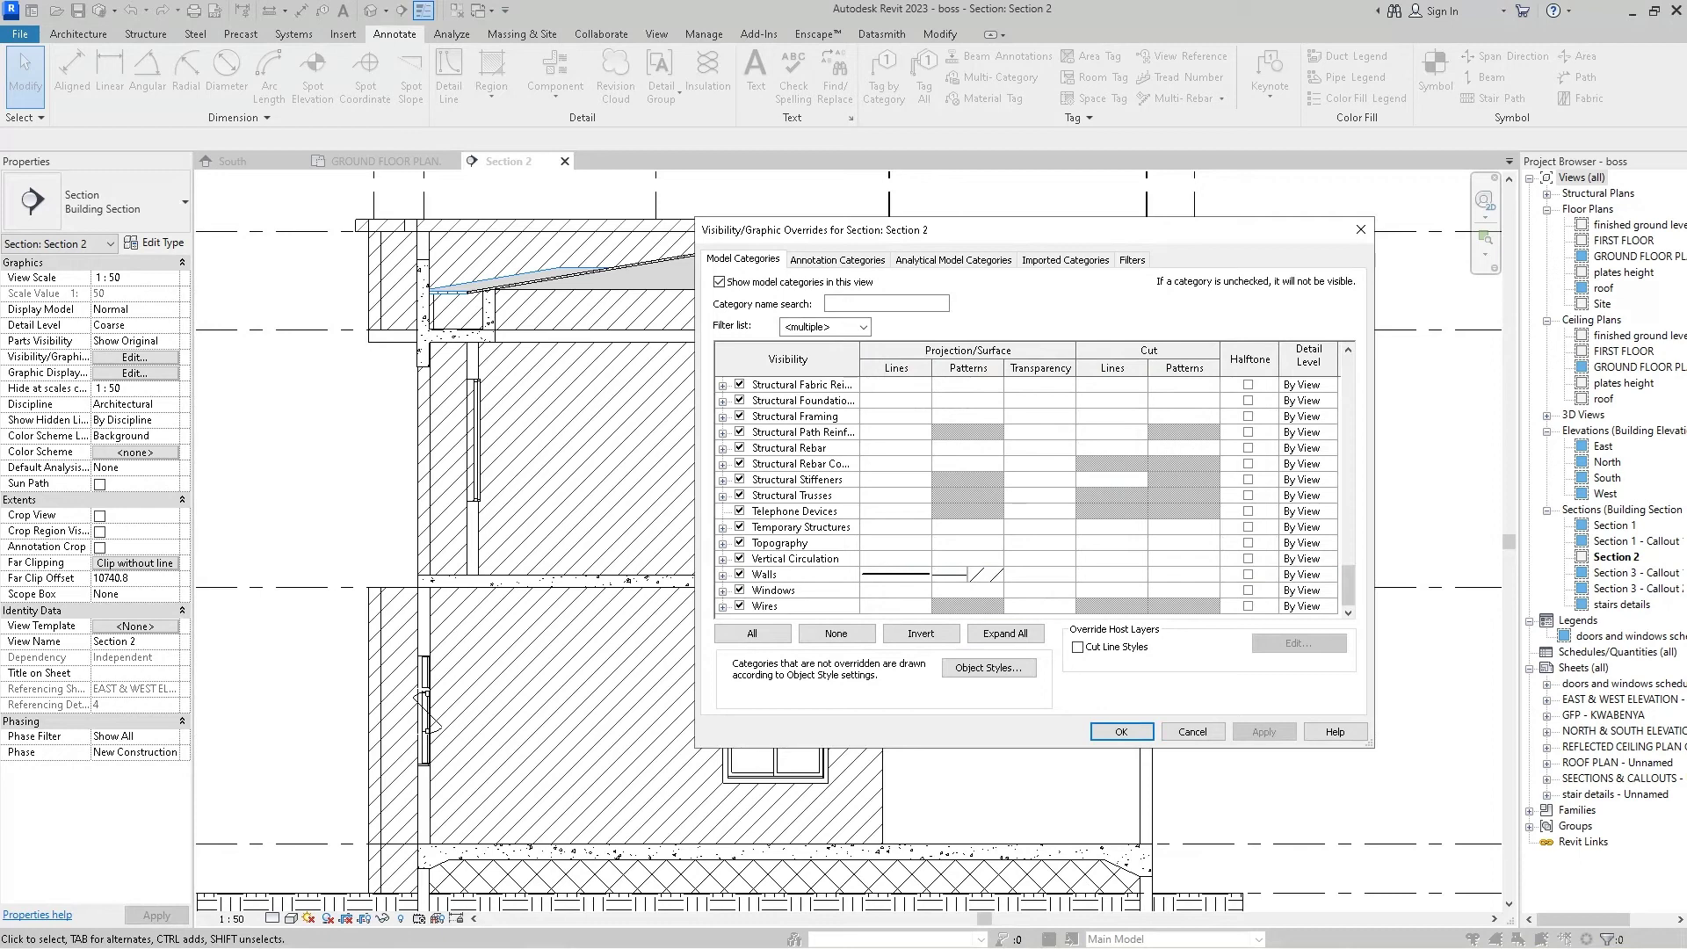
# - Remove the wall background fill pattern override and apply, clearing the hatch from the section
pyautogui.click(968, 574)
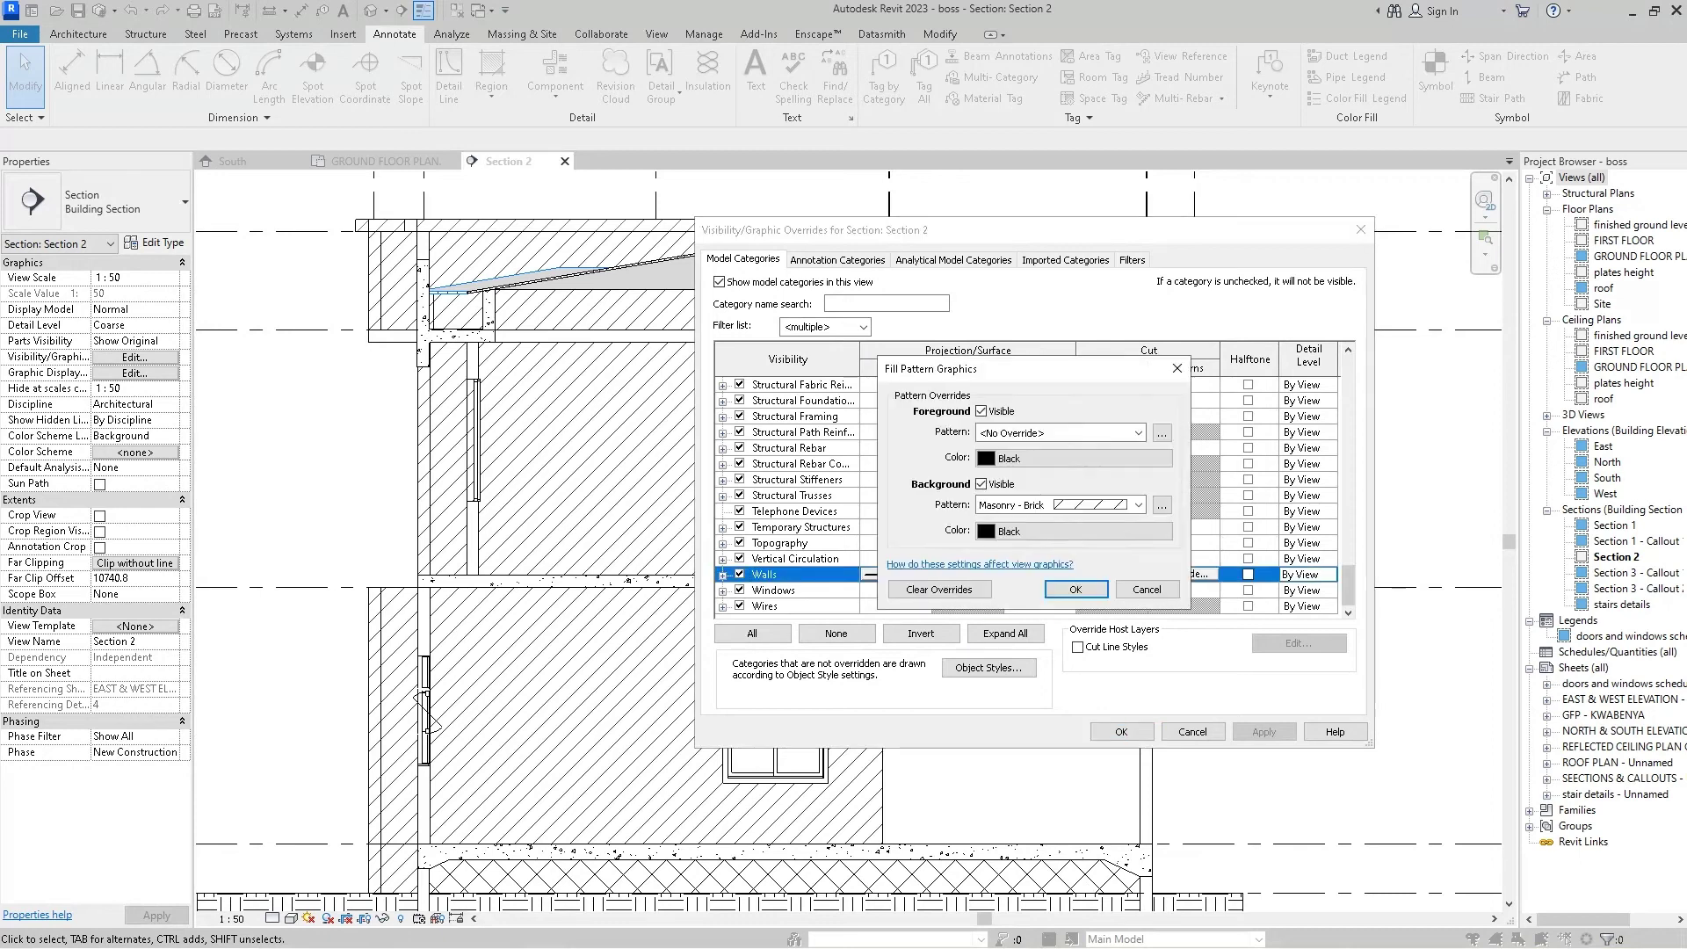
pyautogui.click(1138, 505)
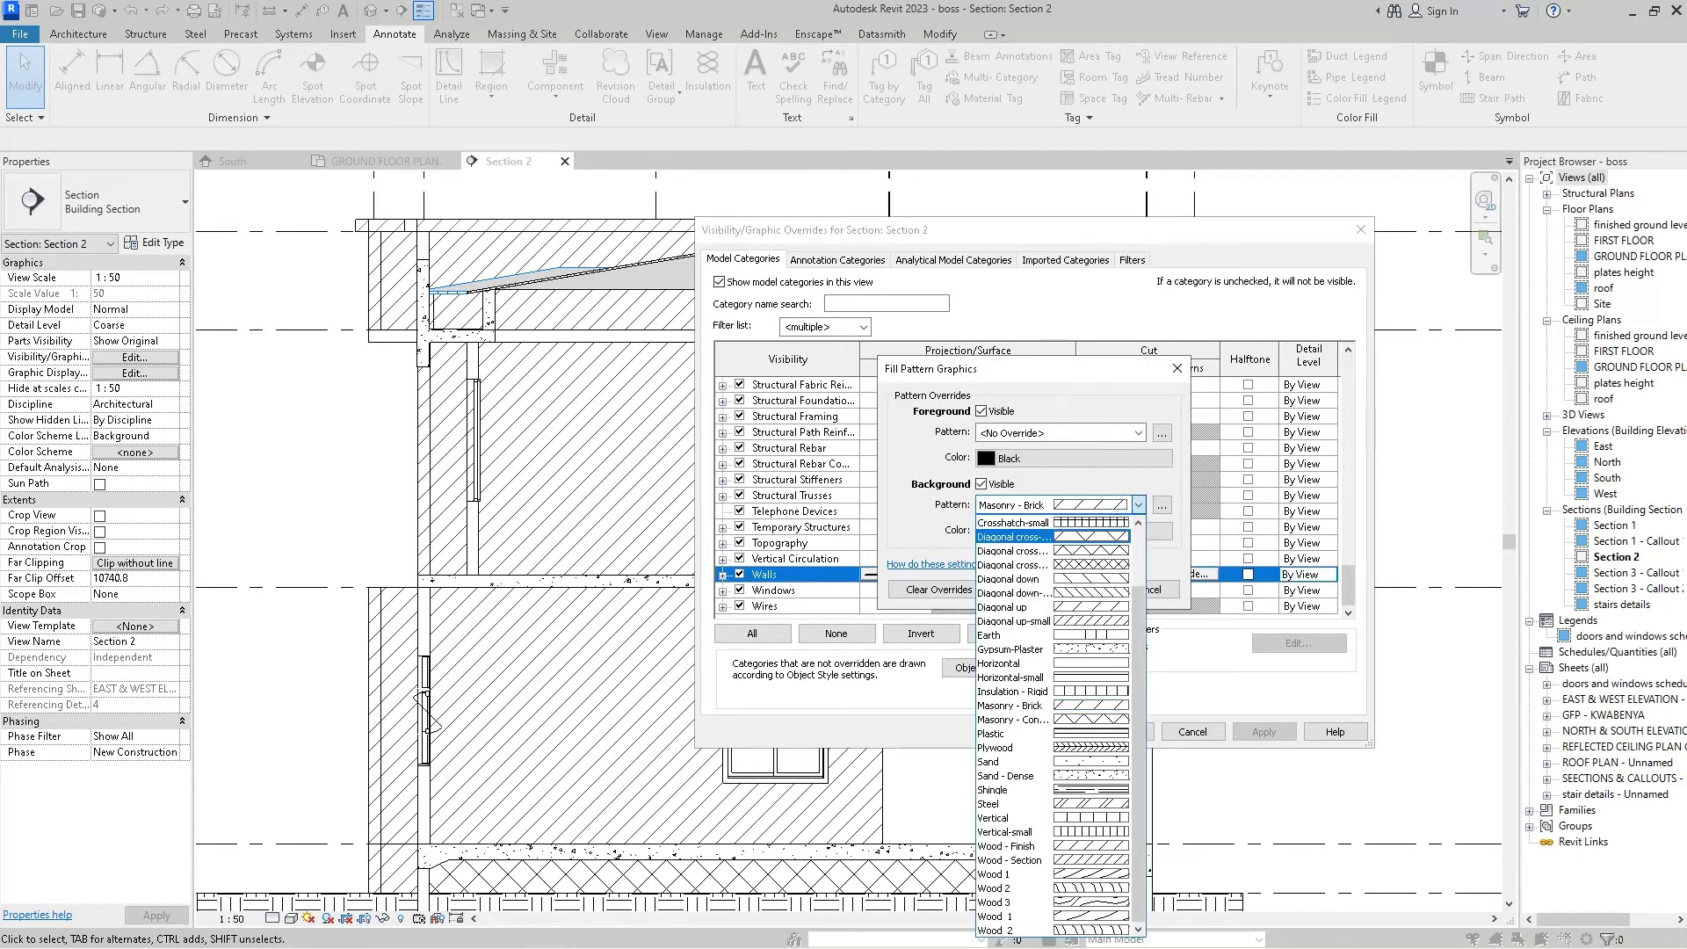
pyautogui.scroll(2, 1054, 725)
pyautogui.press('Return')
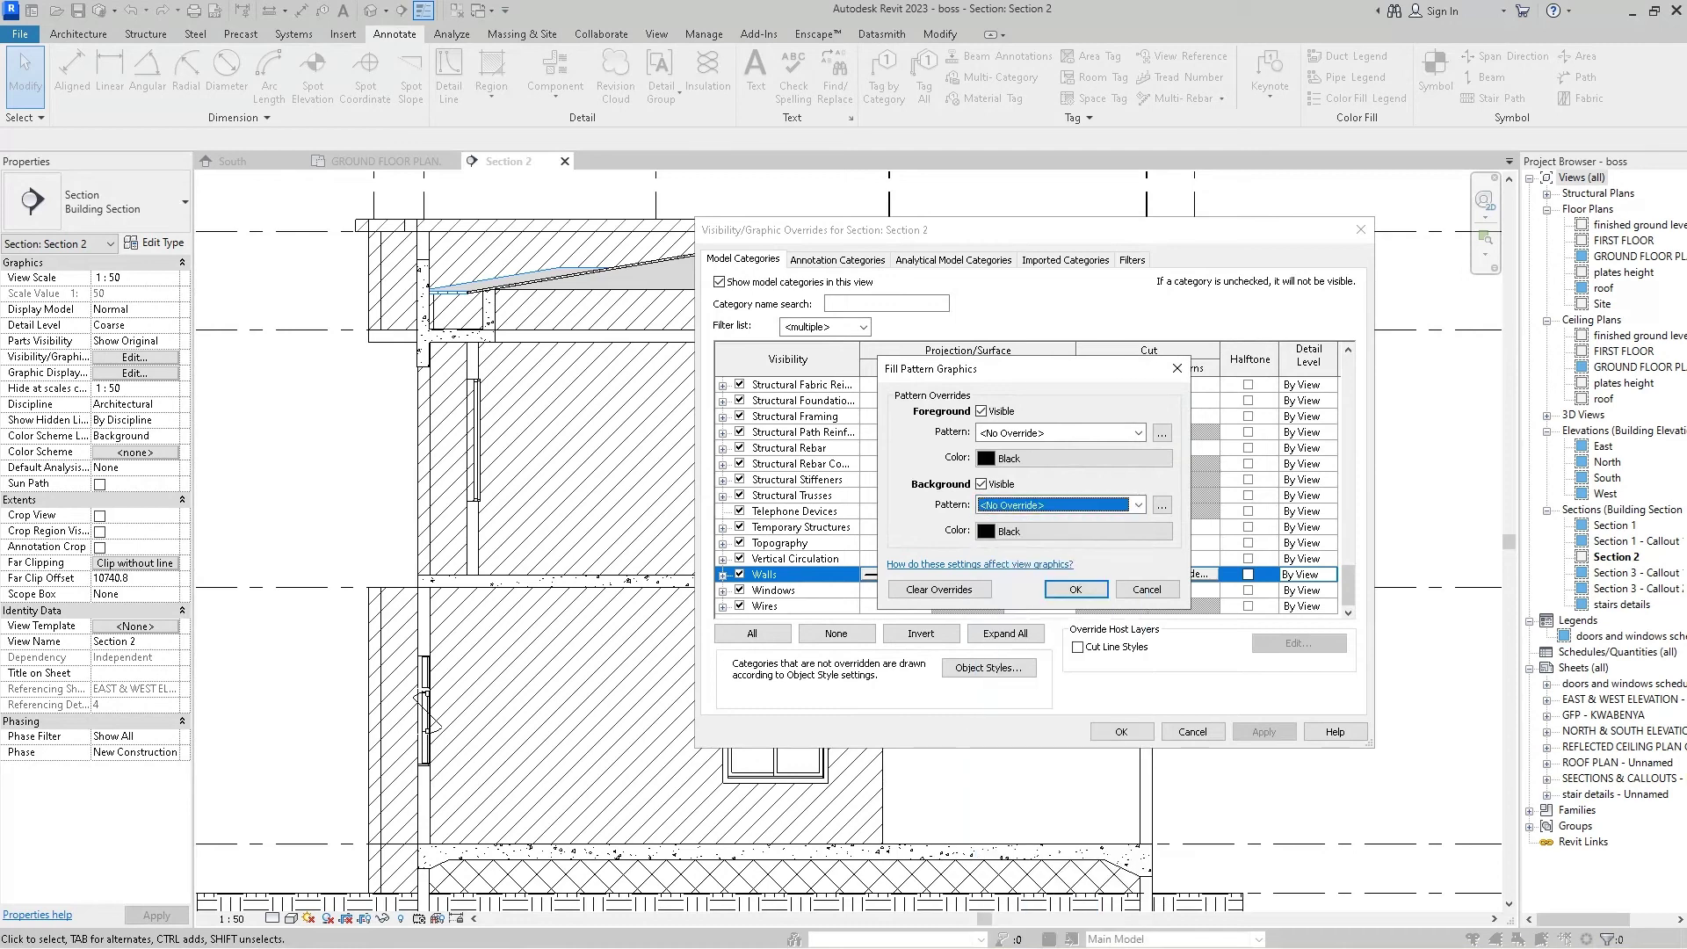
pyautogui.click(1076, 589)
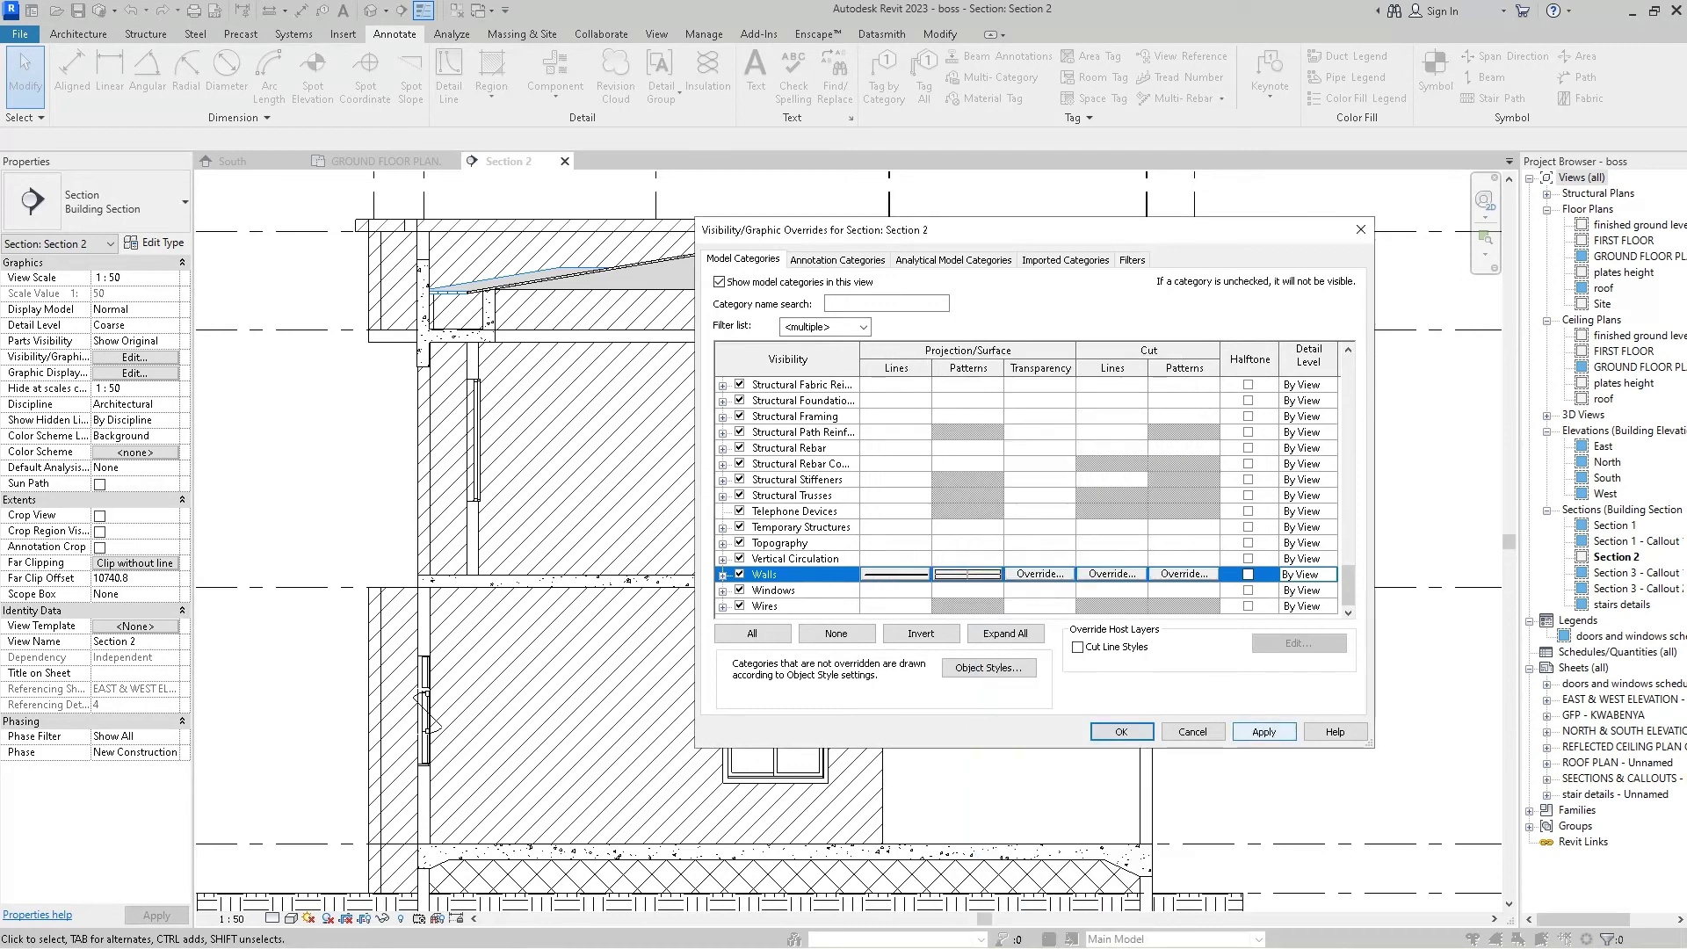
pyautogui.click(1264, 731)
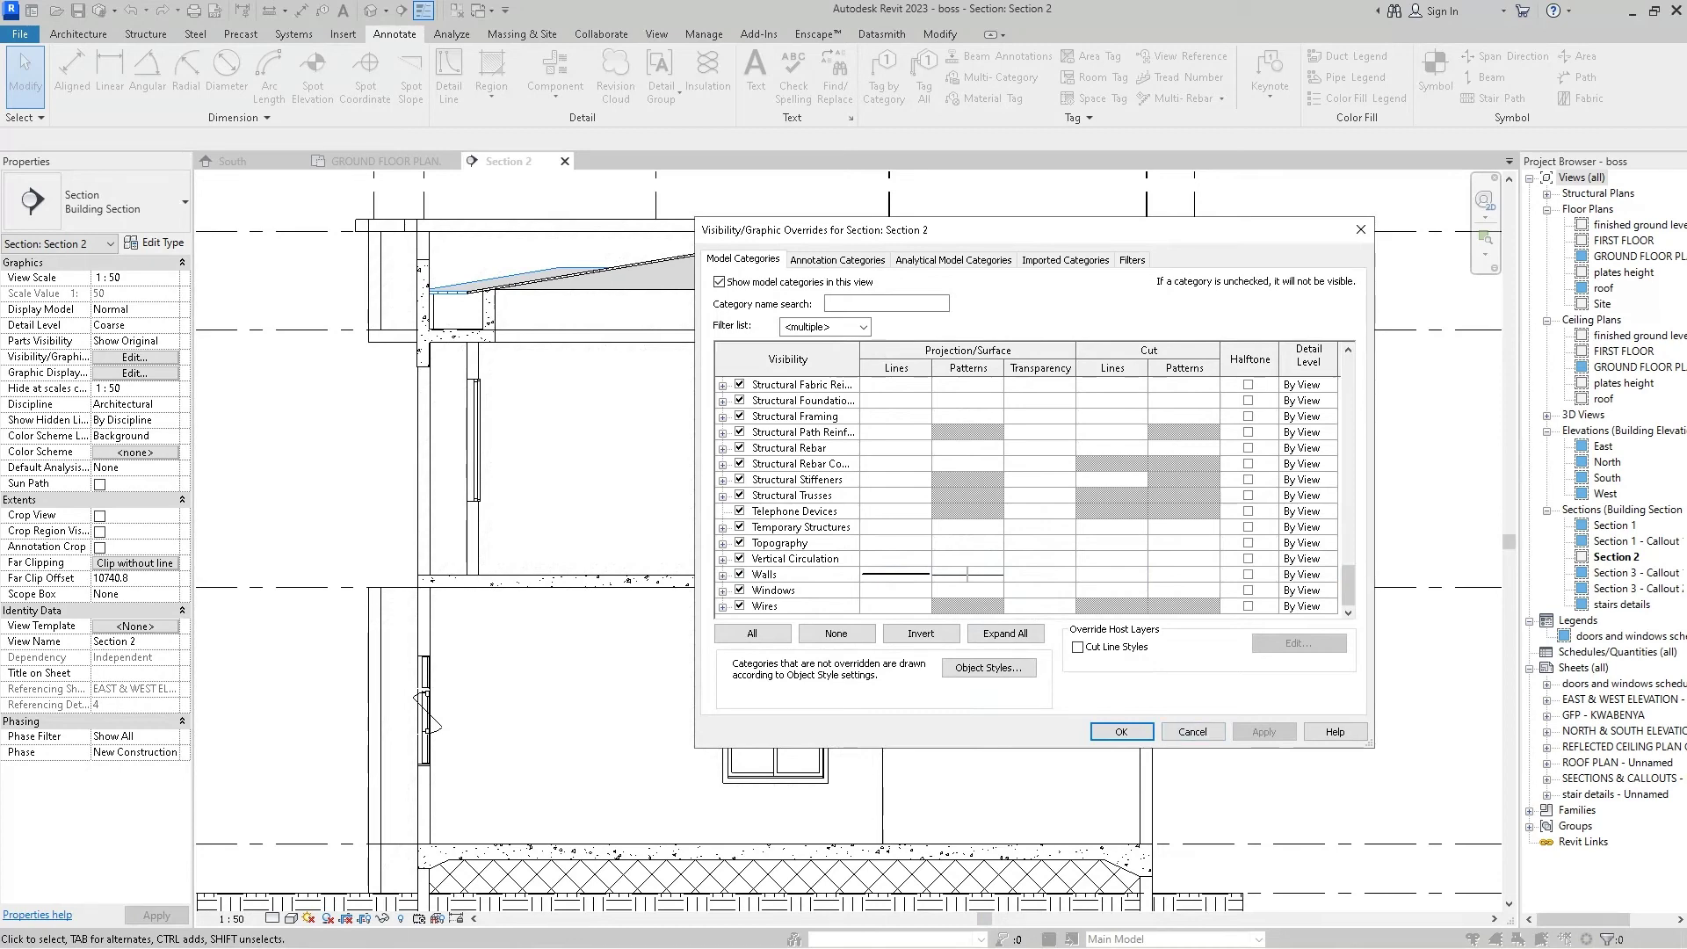
# - Reapply the black, weight 3 line override to the Walls lines
pyautogui.click(966, 574)
pyautogui.click(896, 573)
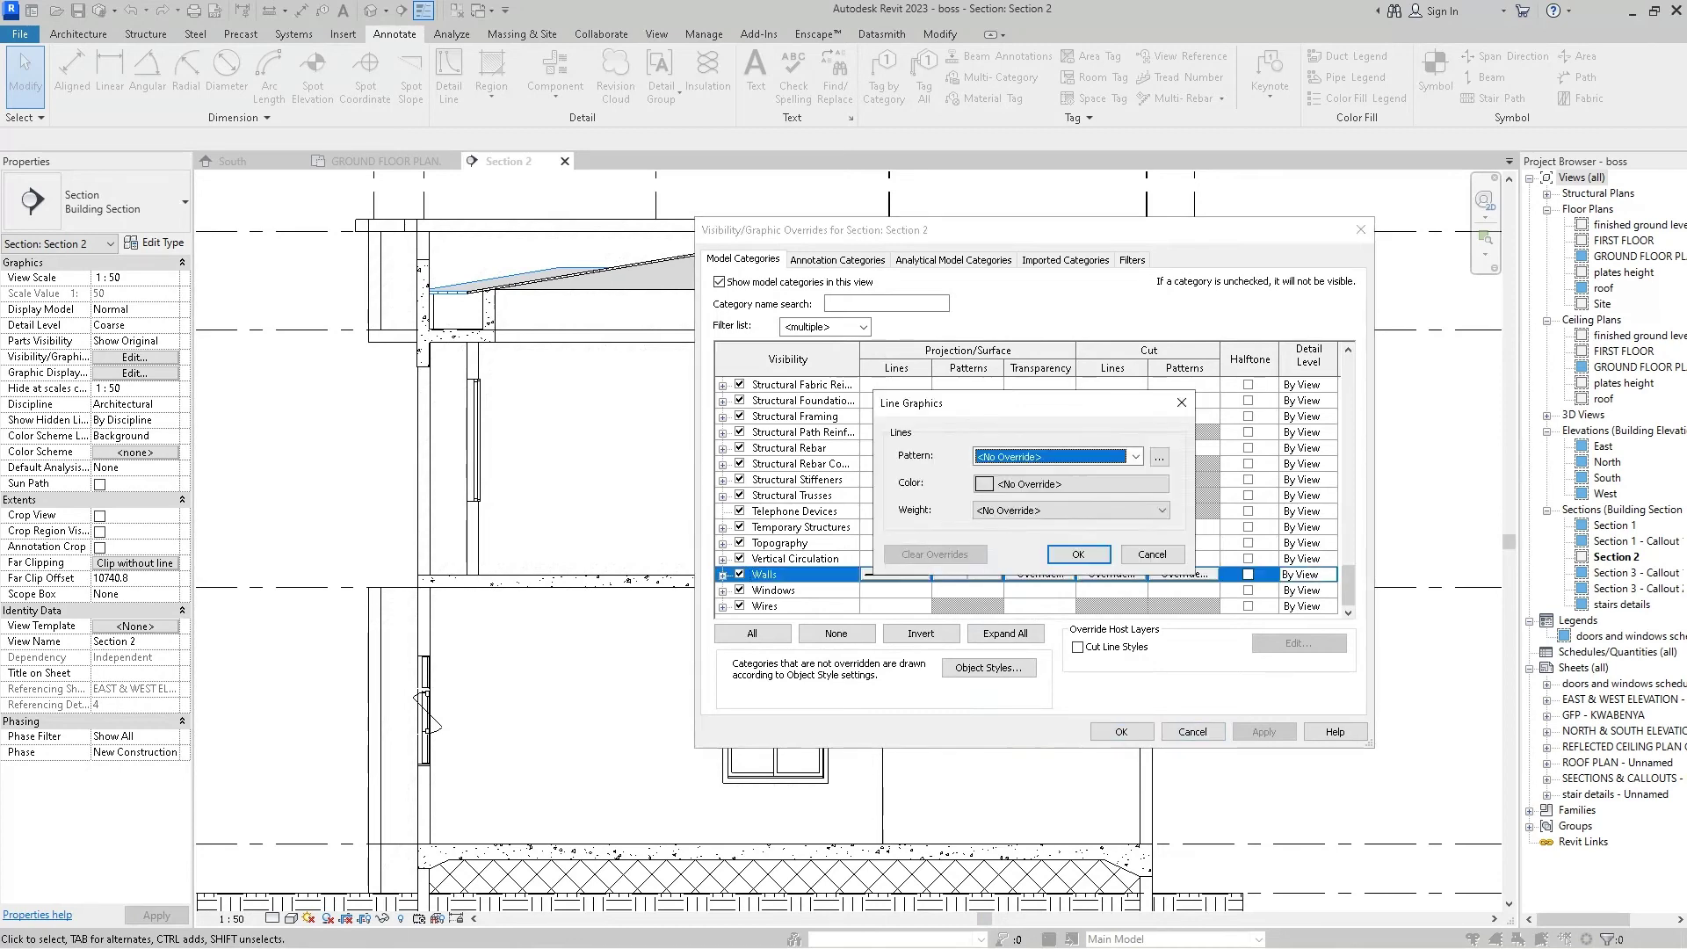
pyautogui.click(984, 483)
pyautogui.click(850, 503)
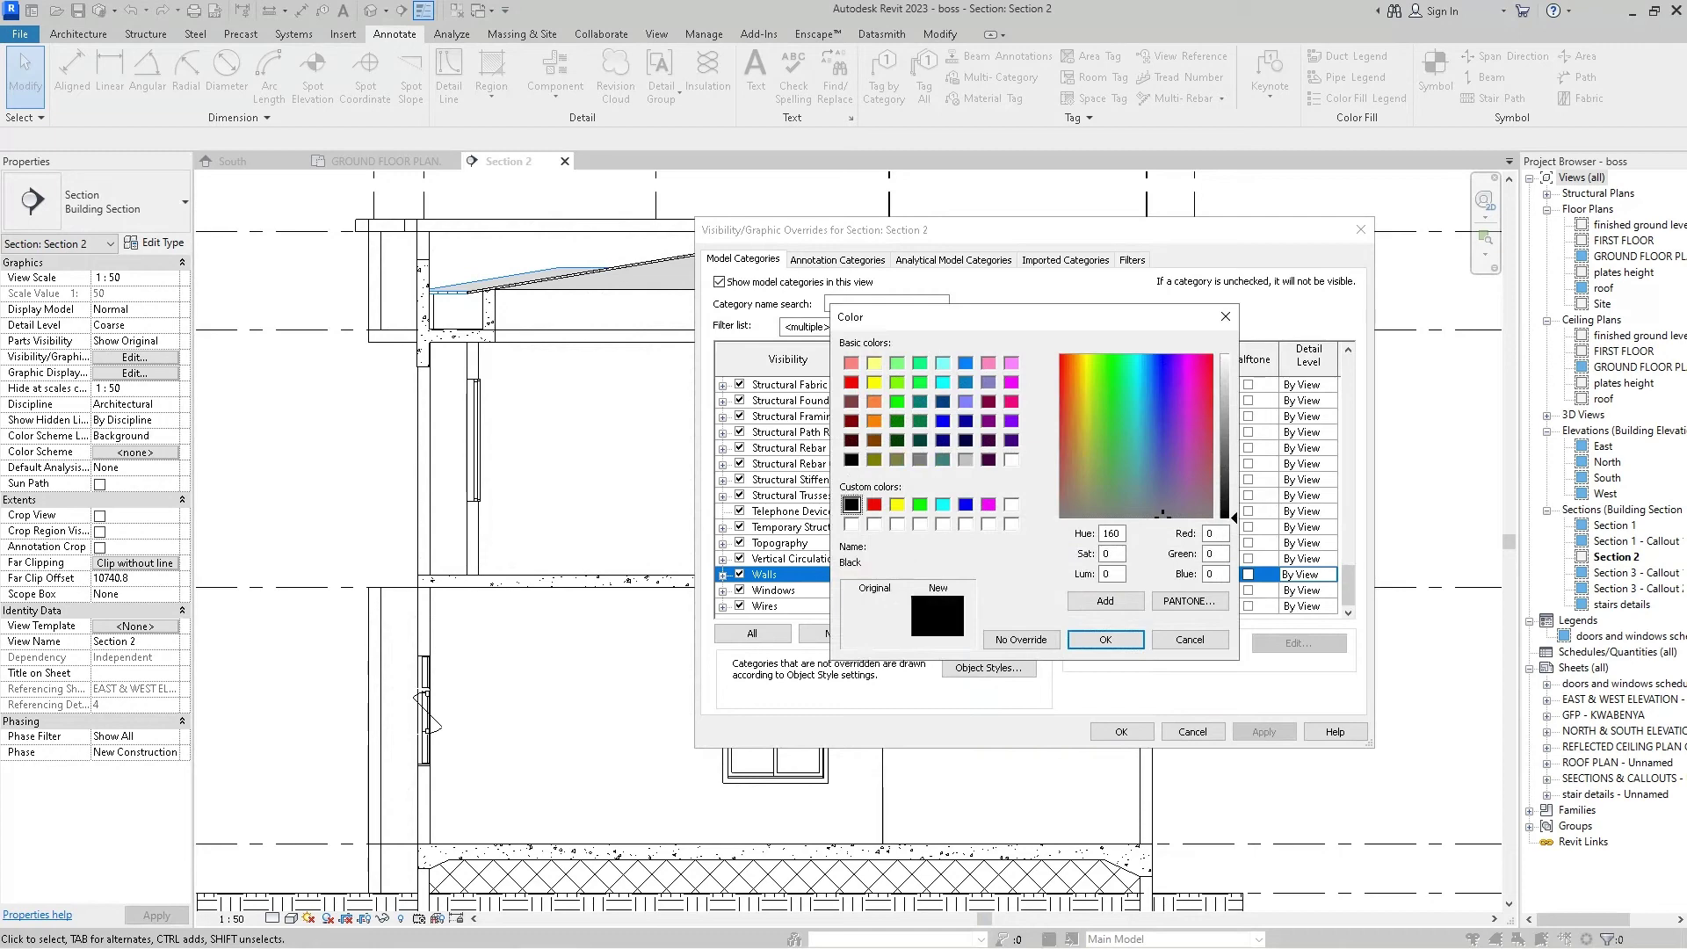
pyautogui.click(1105, 640)
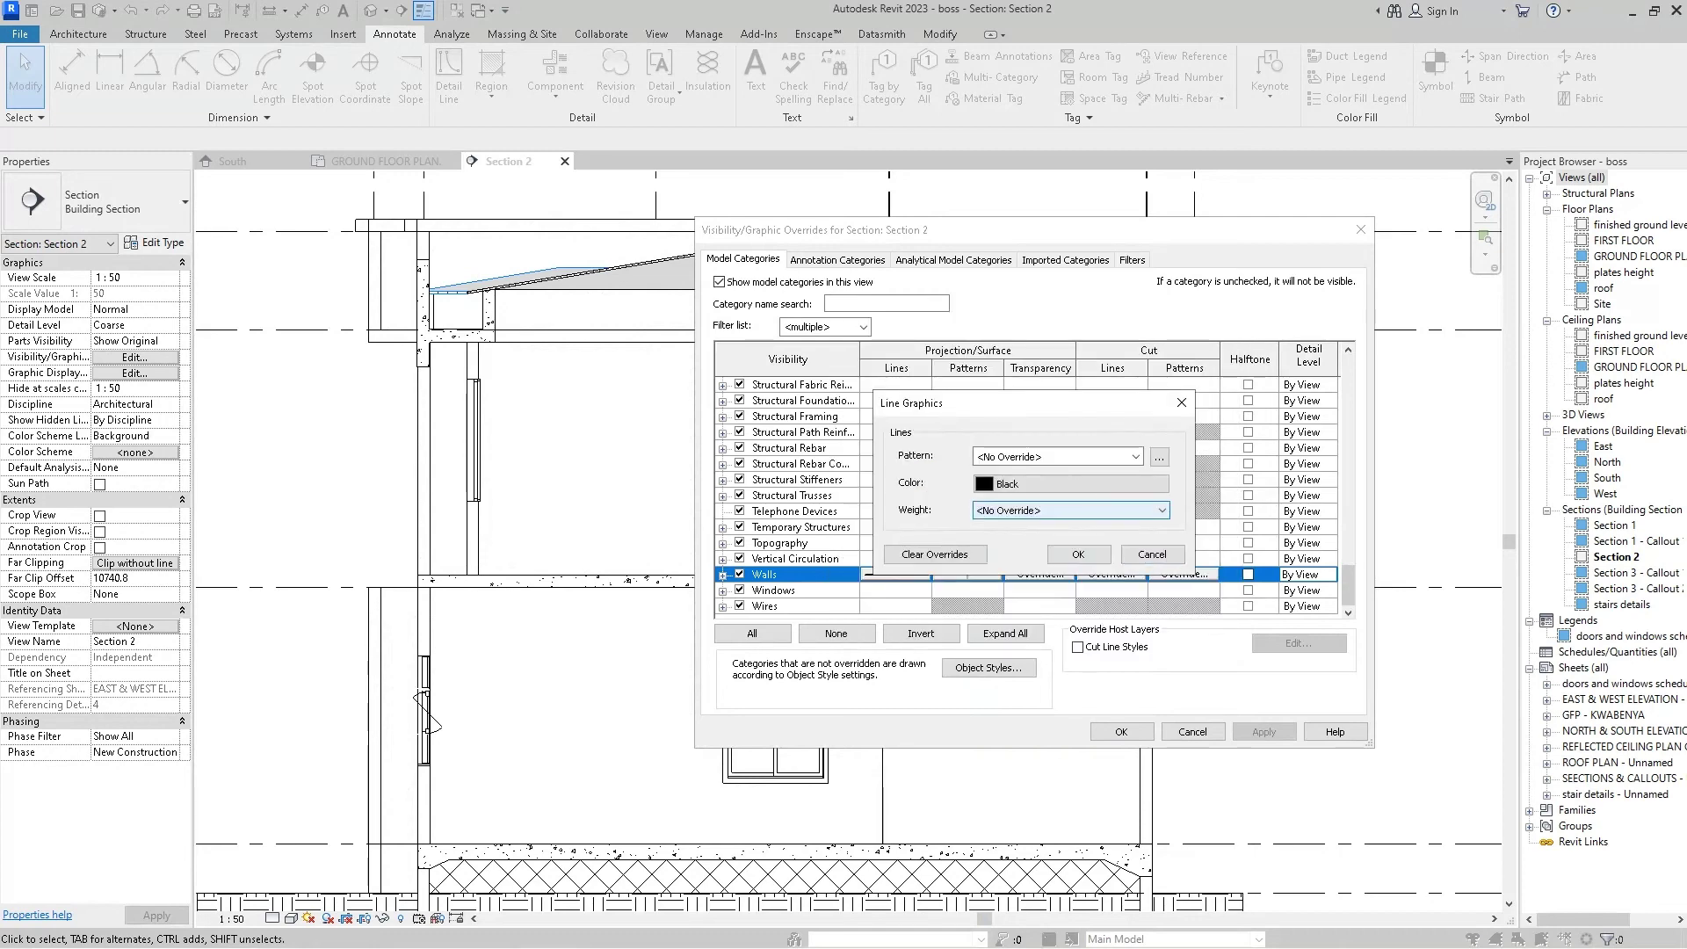
pyautogui.click(1072, 509)
pyautogui.click(1010, 548)
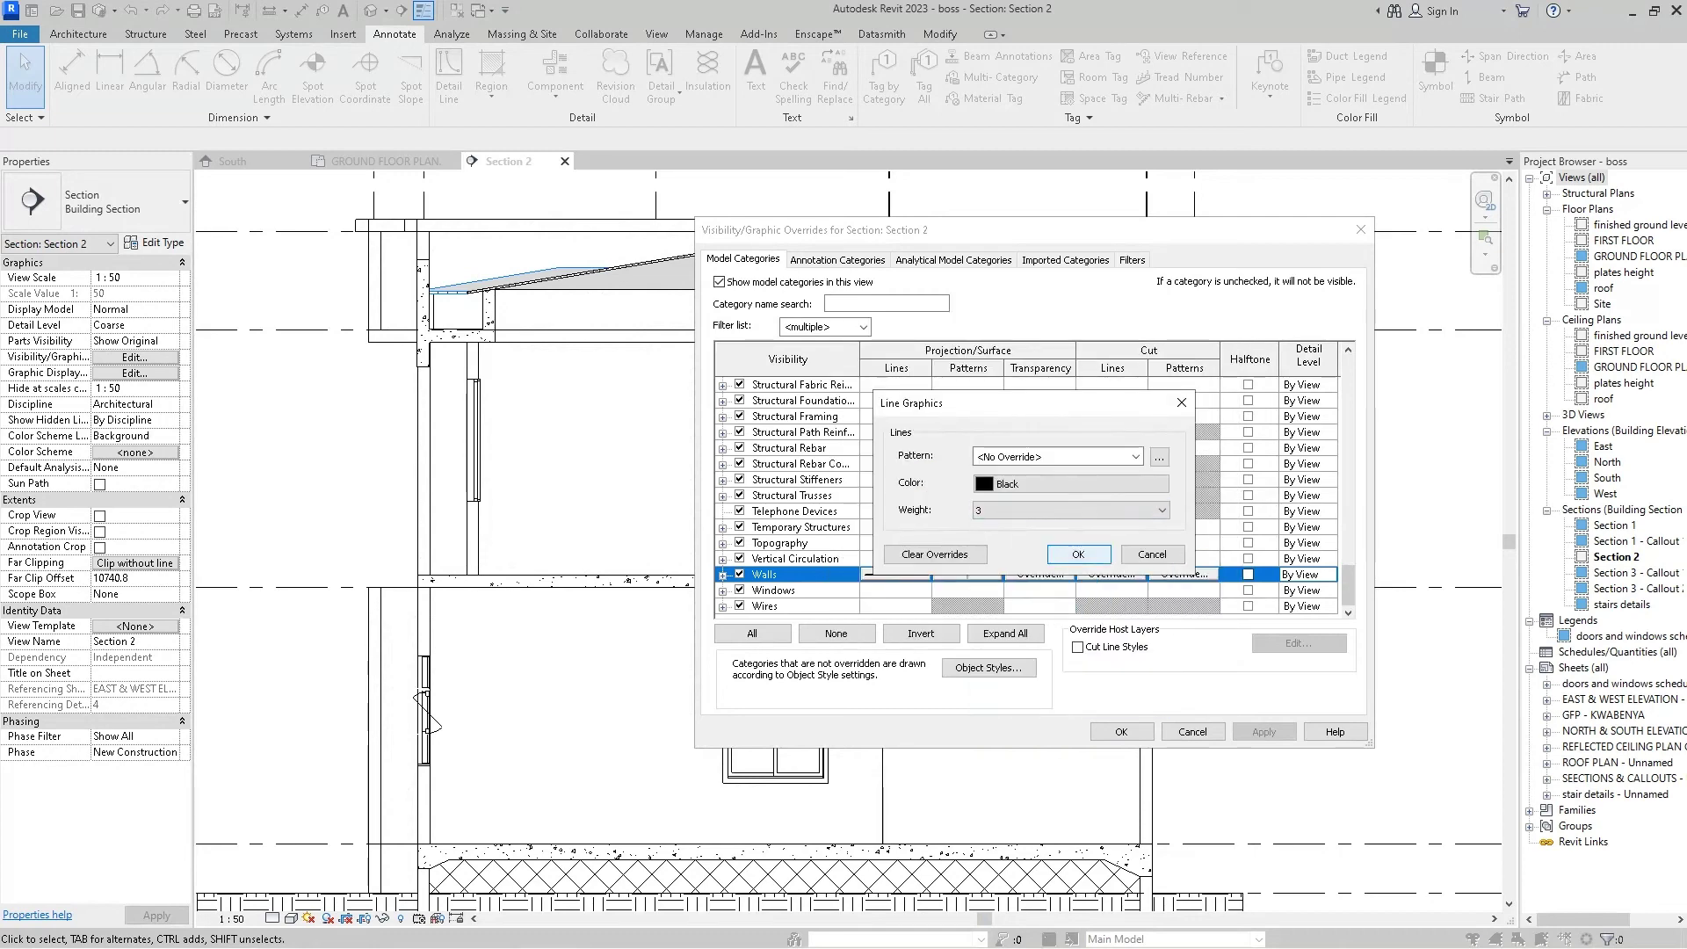
pyautogui.click(1079, 554)
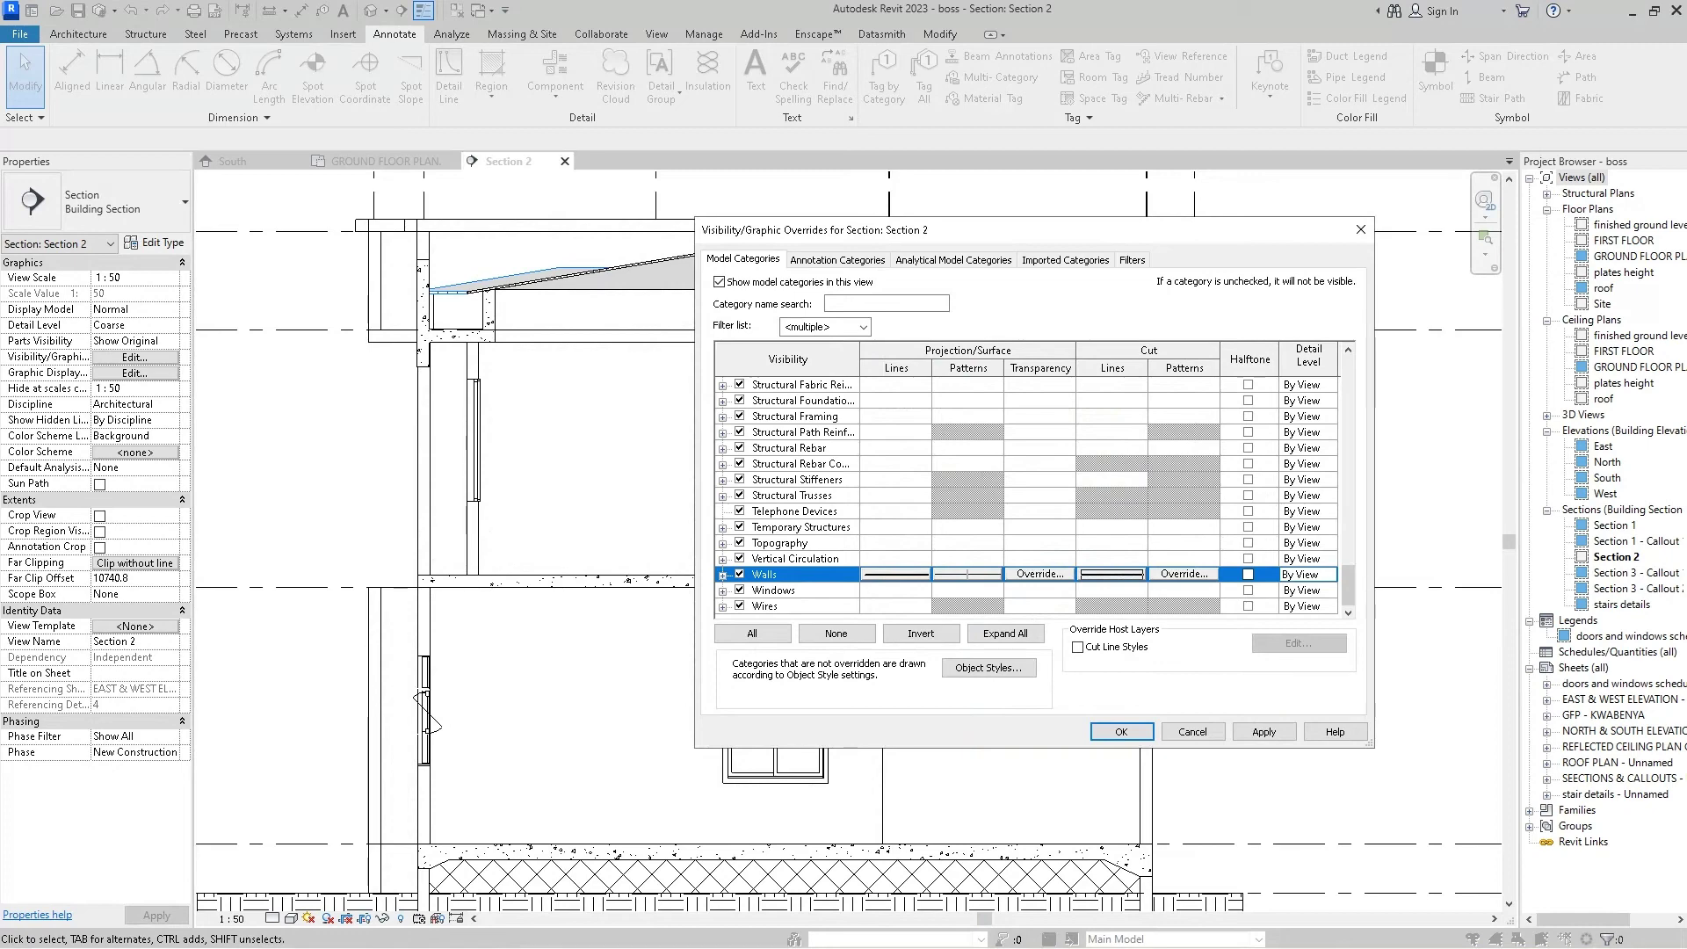
pyautogui.click(1112, 574)
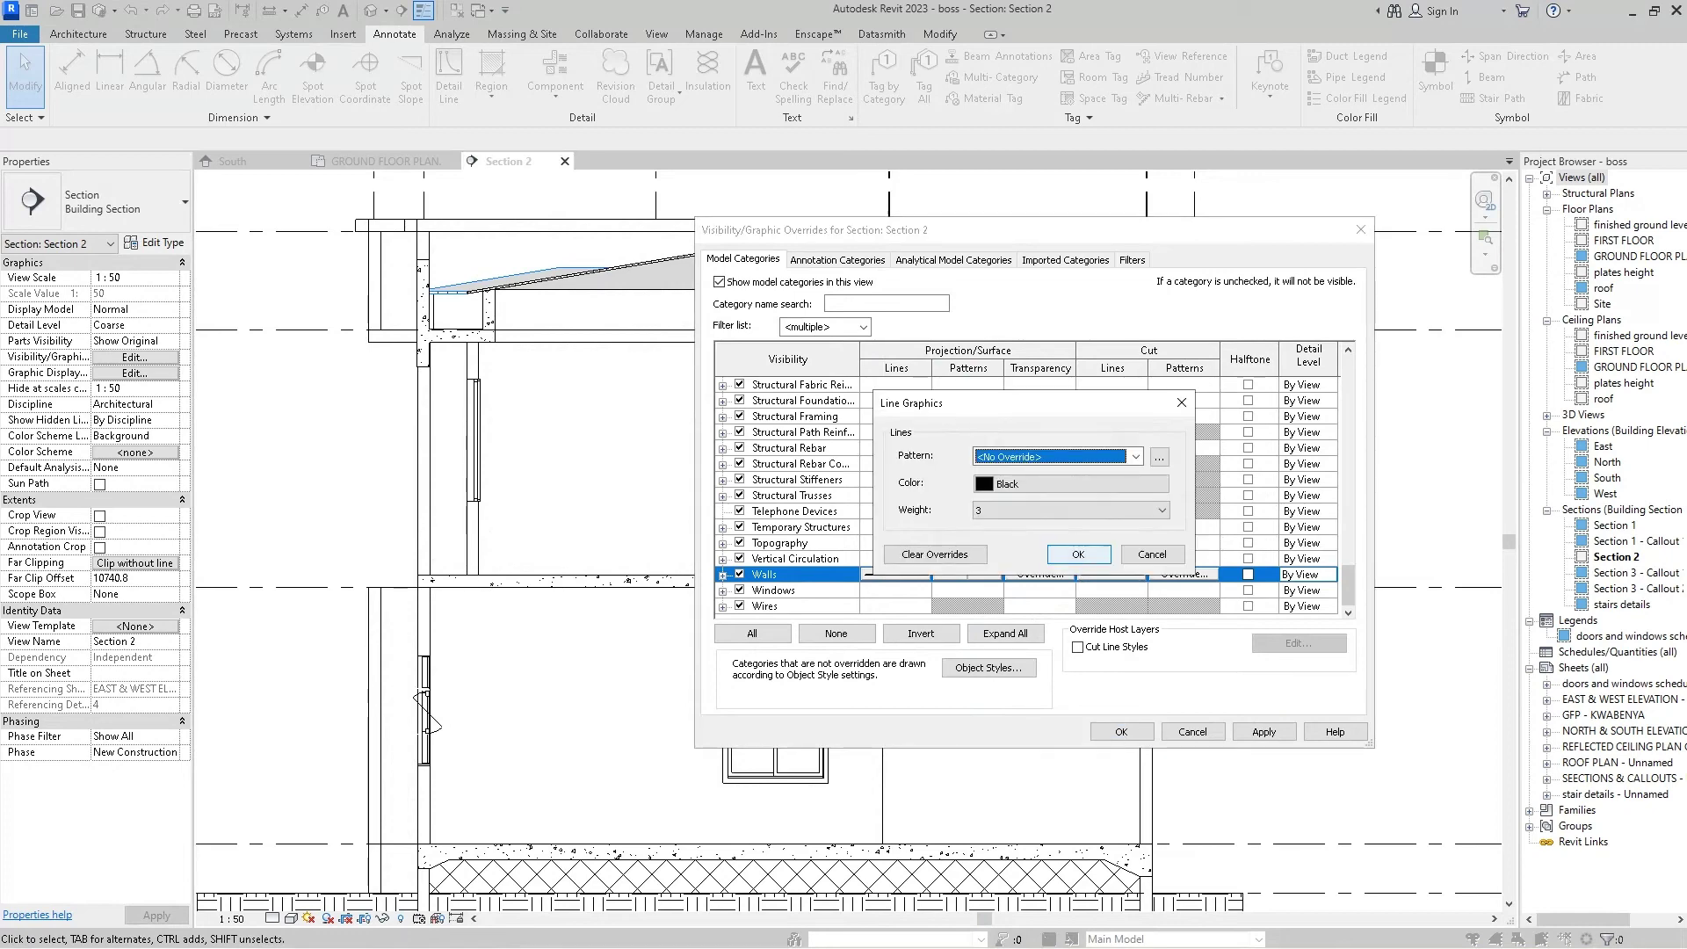
# - Give the walls' cut pattern a black foreground and a Masonry - Brick background pattern
pyautogui.click(1078, 555)
pyautogui.click(1185, 574)
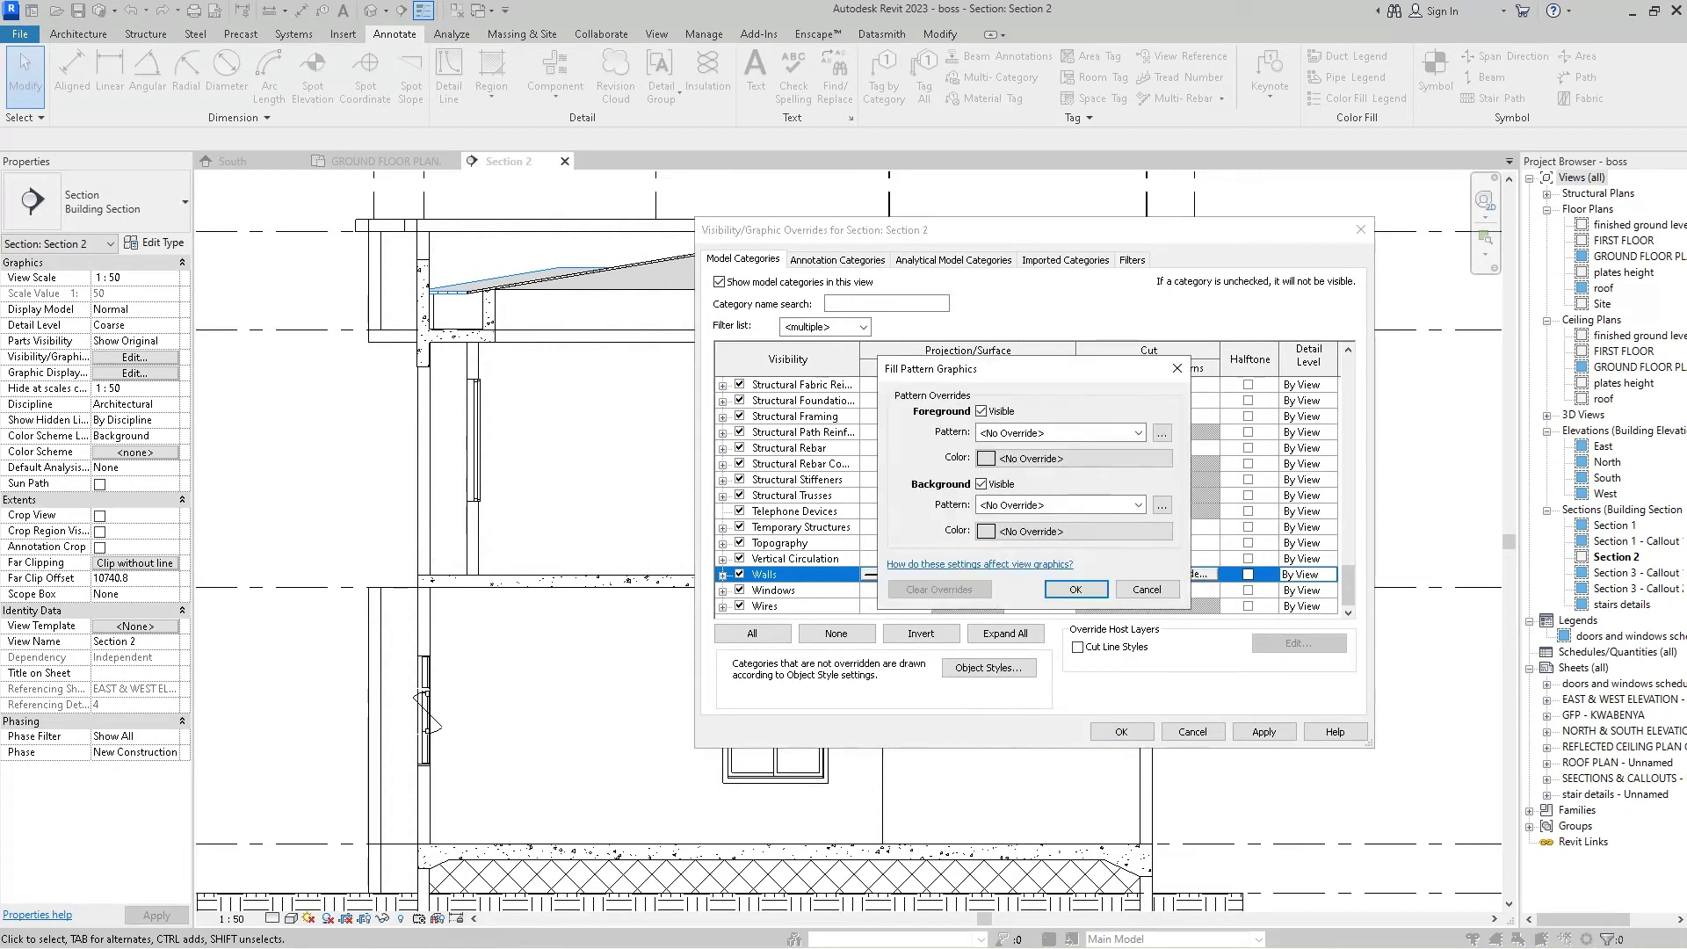
pyautogui.click(1075, 458)
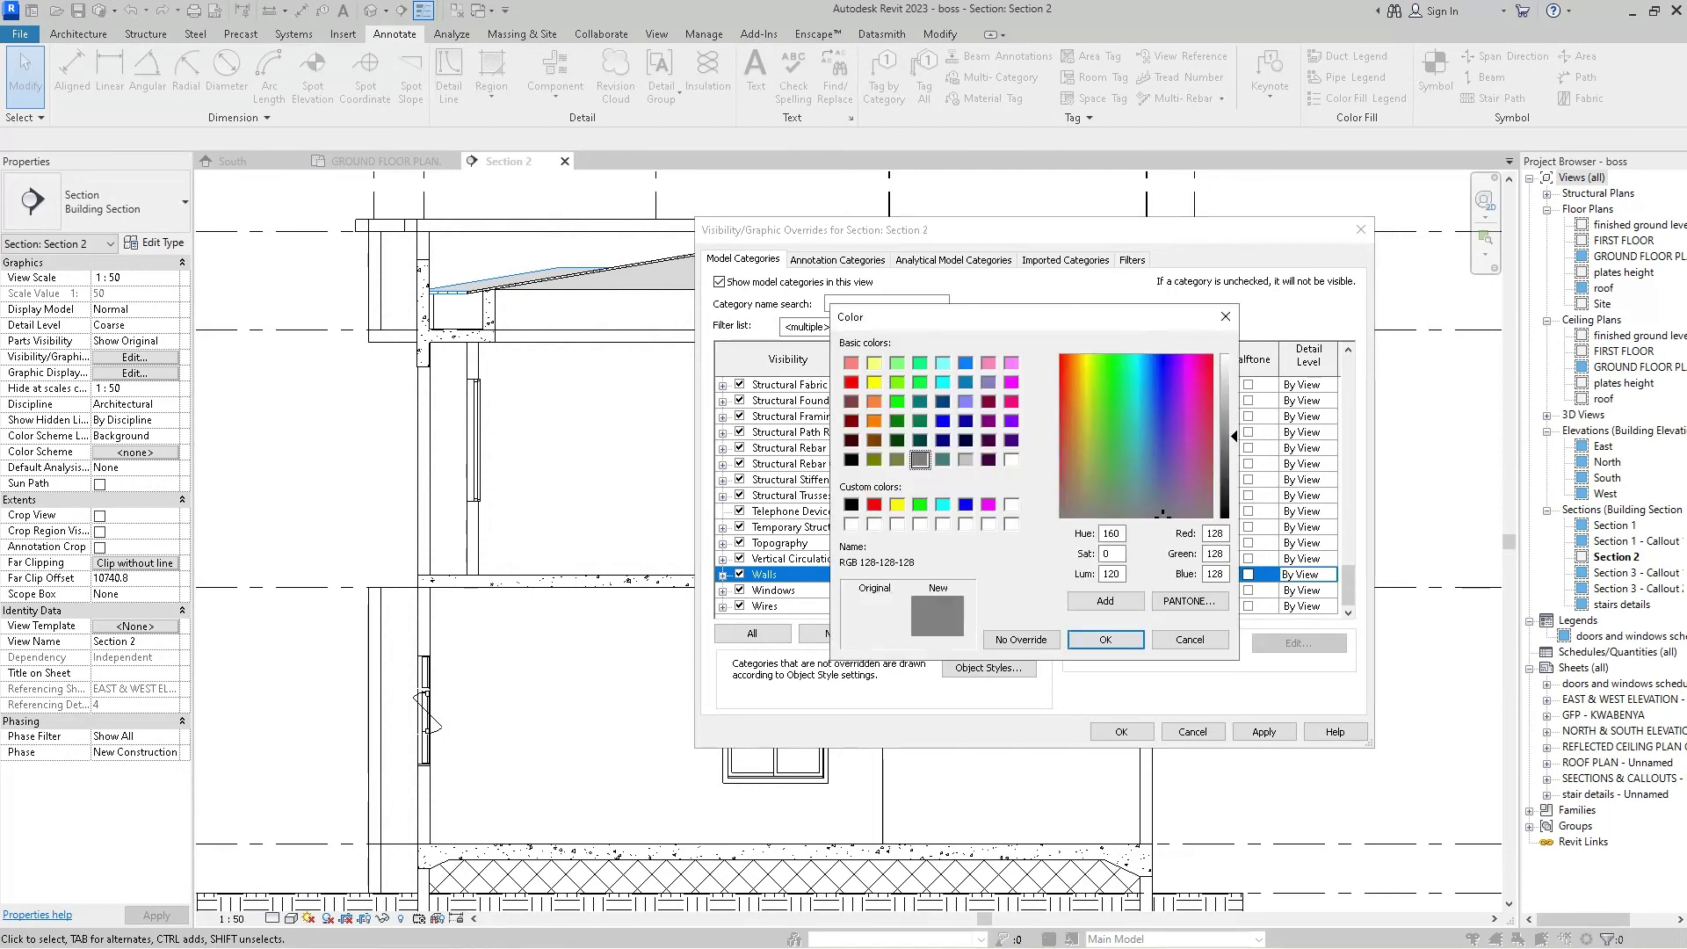
pyautogui.click(851, 459)
pyautogui.click(1106, 639)
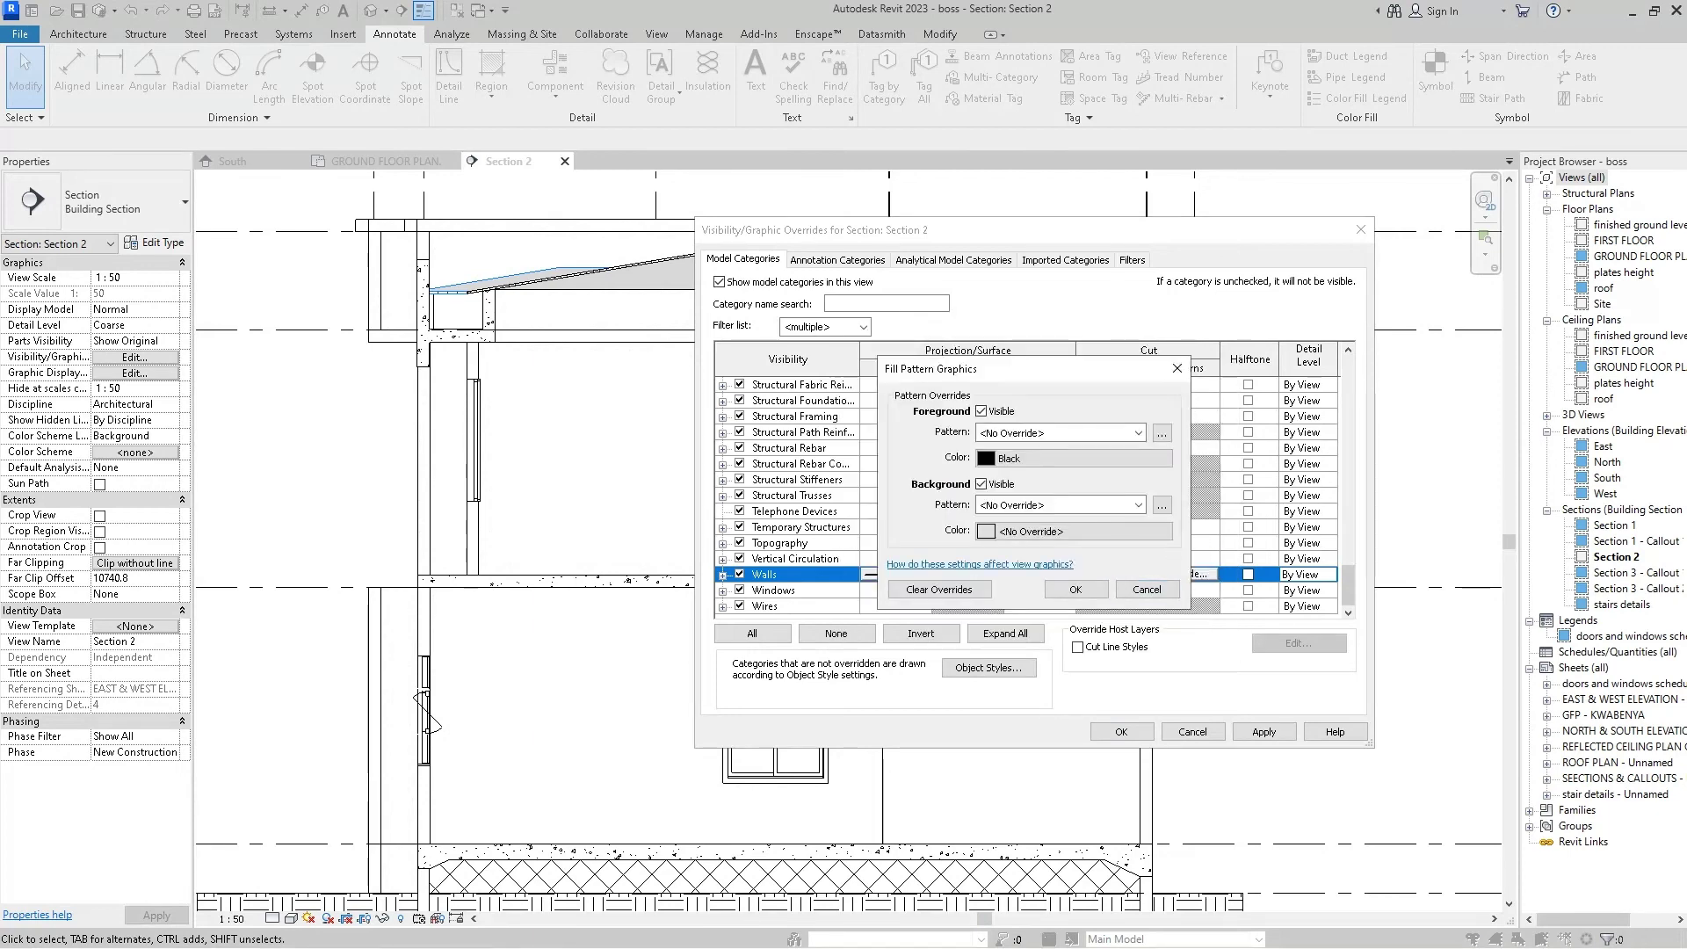
pyautogui.click(1137, 504)
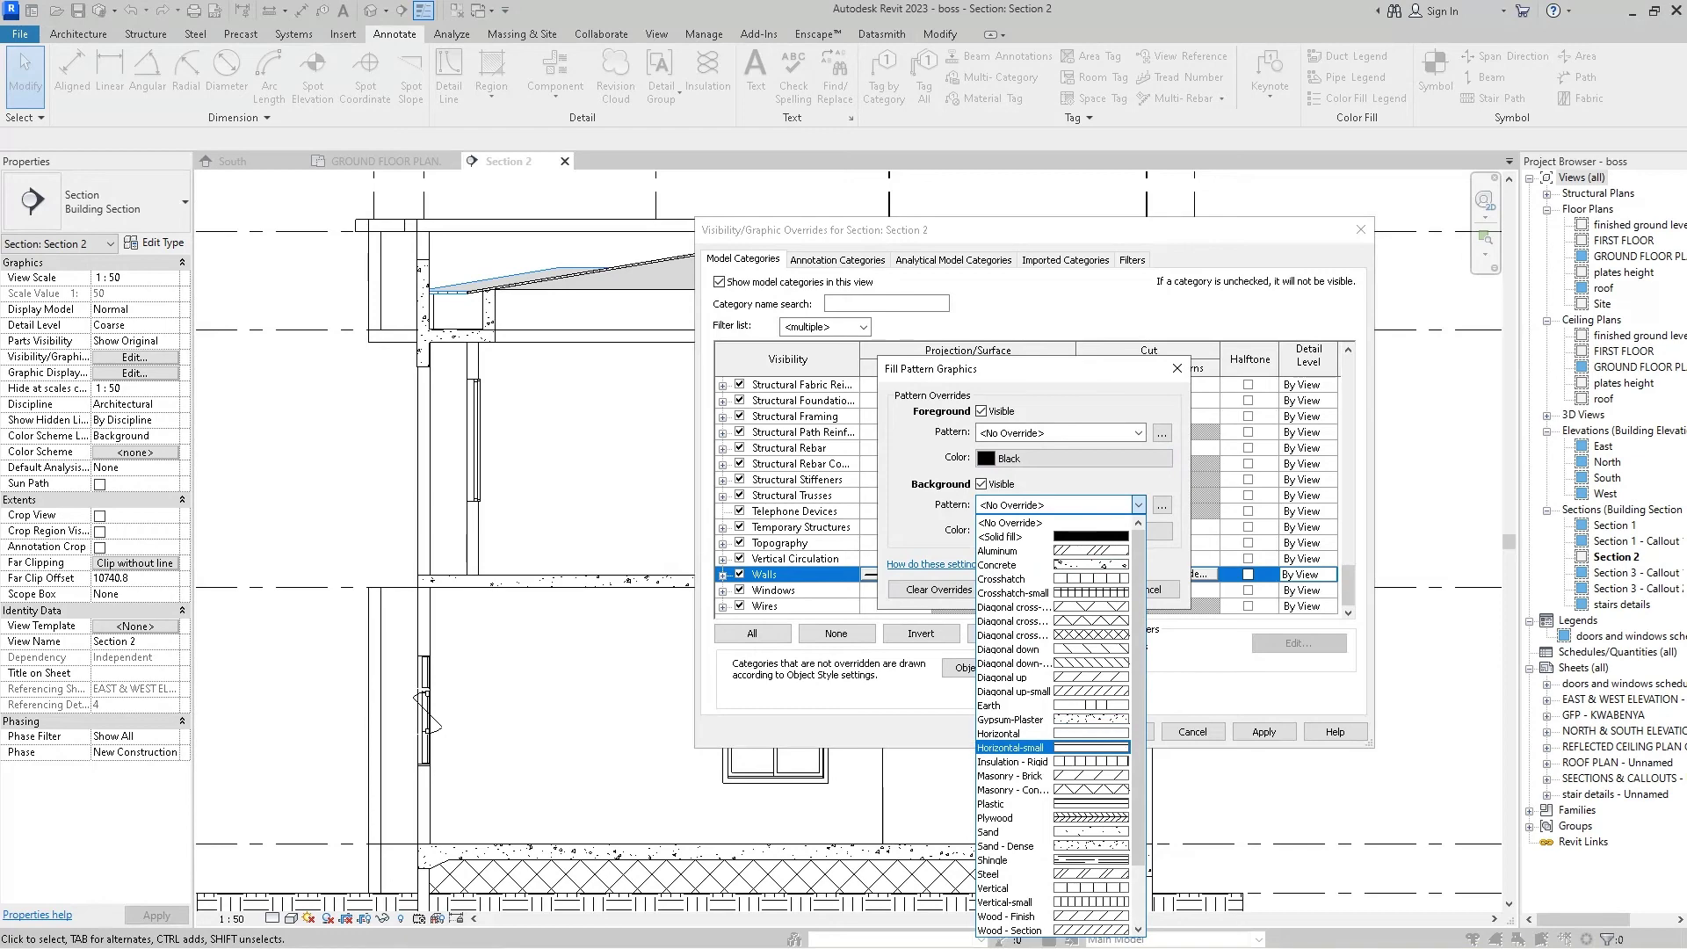
pyautogui.scroll(-2, 1054, 721)
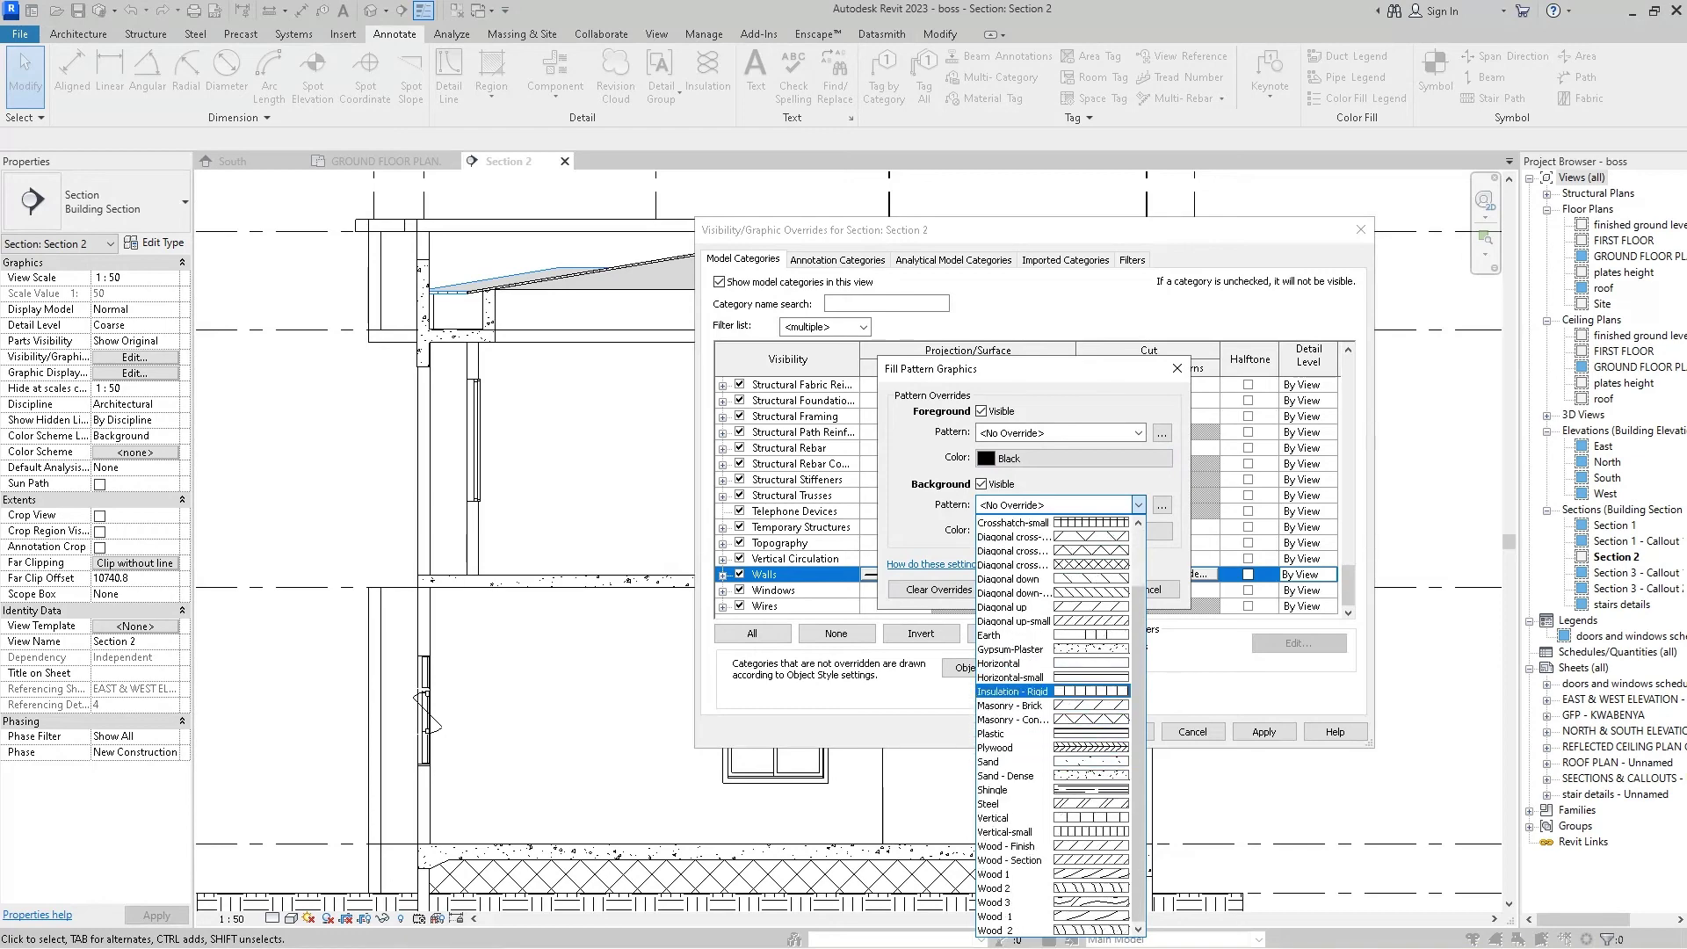
pyautogui.scroll(2, 1054, 720)
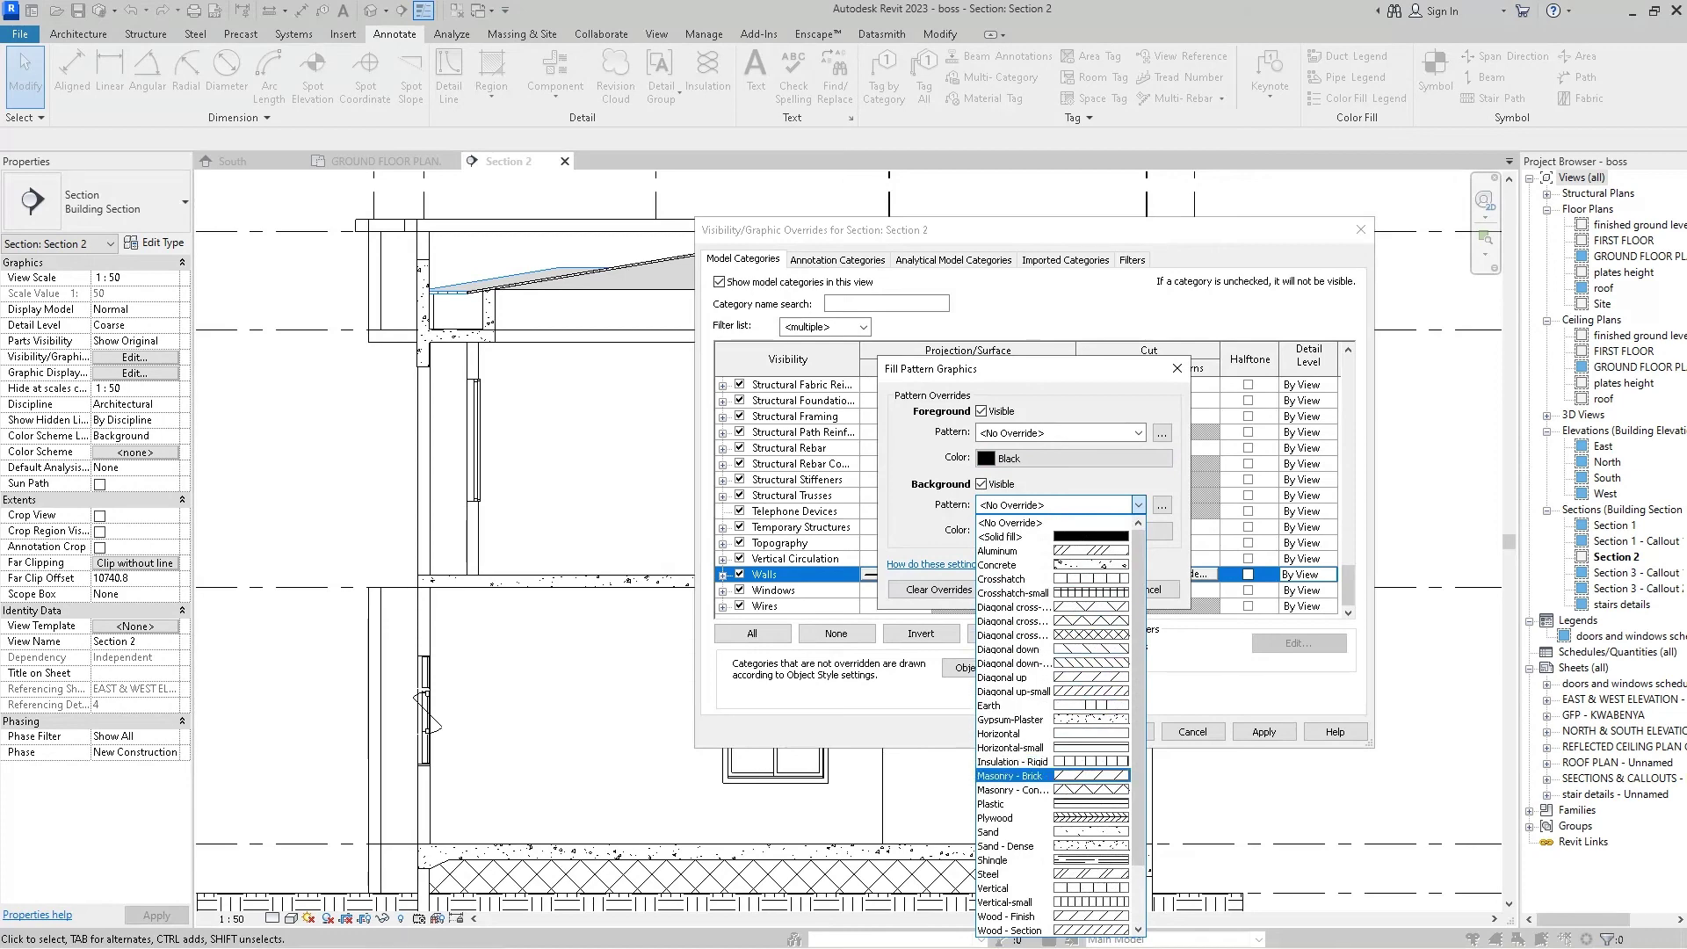
pyautogui.click(1011, 775)
pyautogui.click(1075, 589)
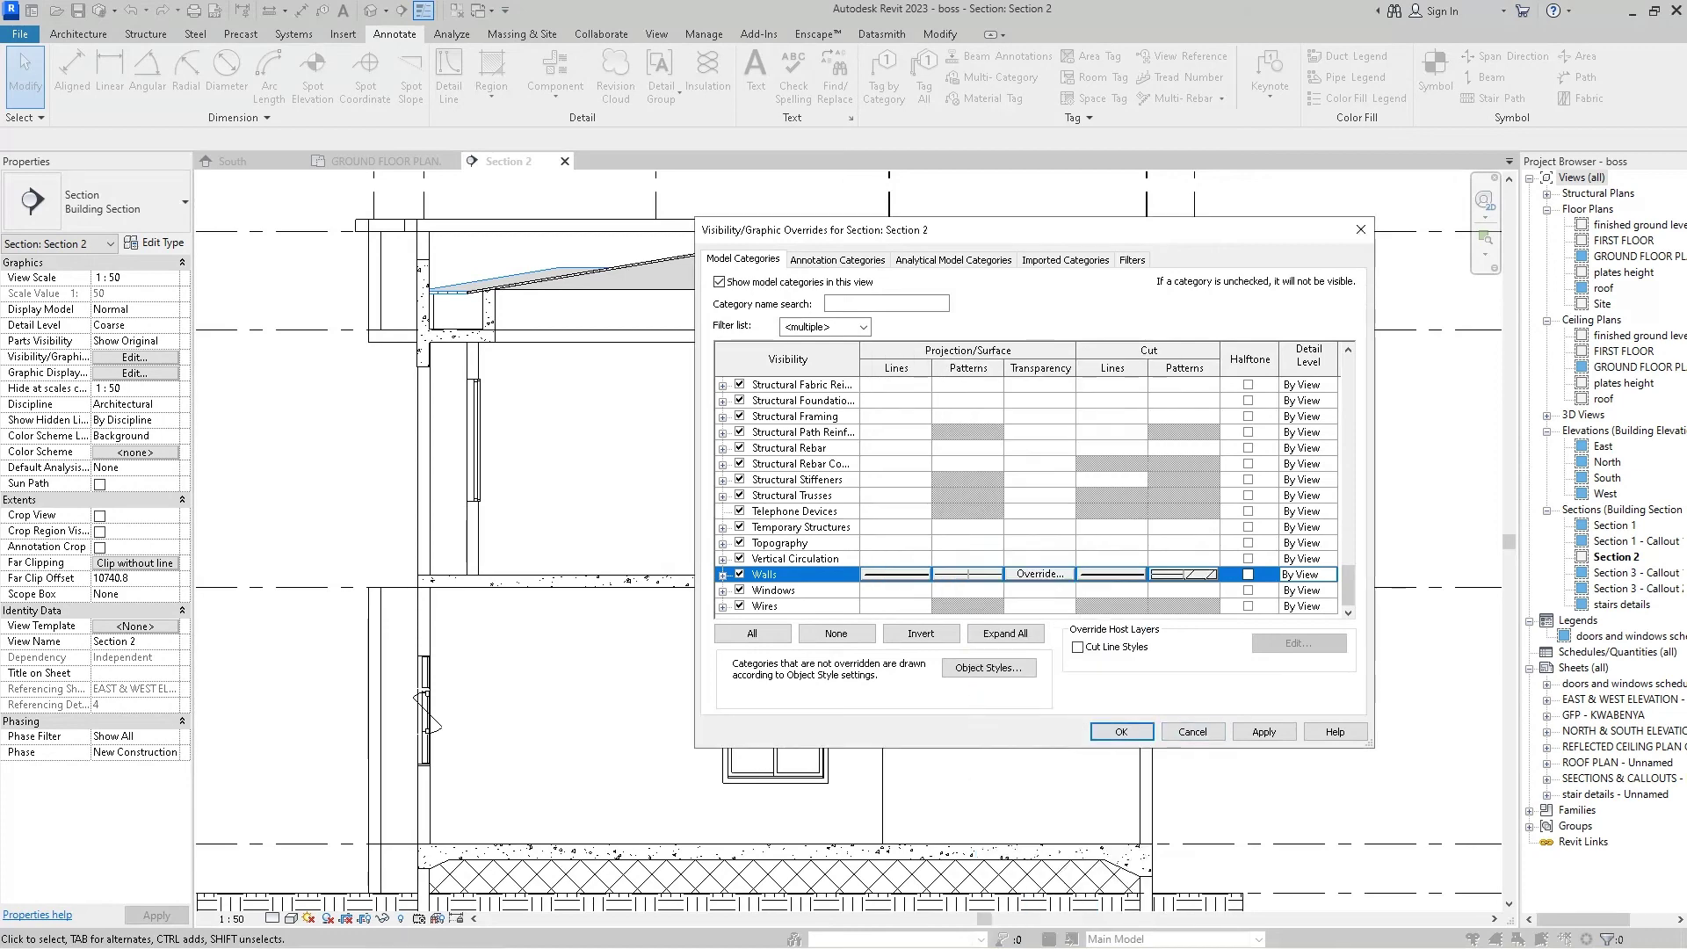
pyautogui.click(1264, 731)
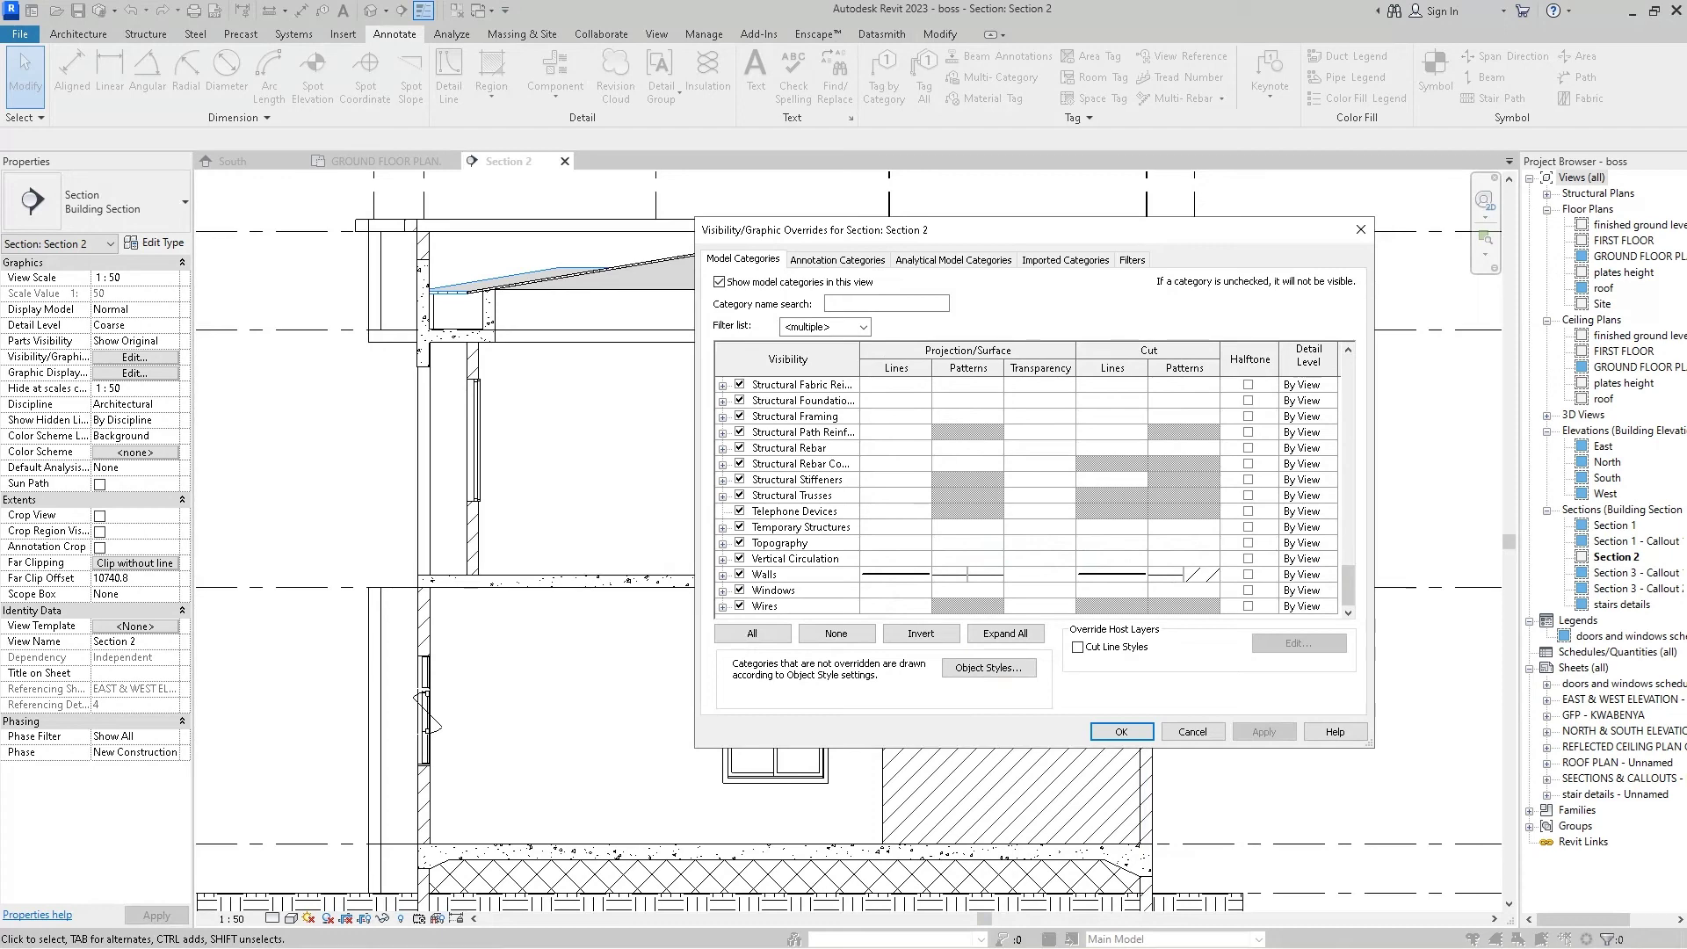
# - Clear the walls' cut background pattern to no override and accept the overrides
pyautogui.click(1184, 575)
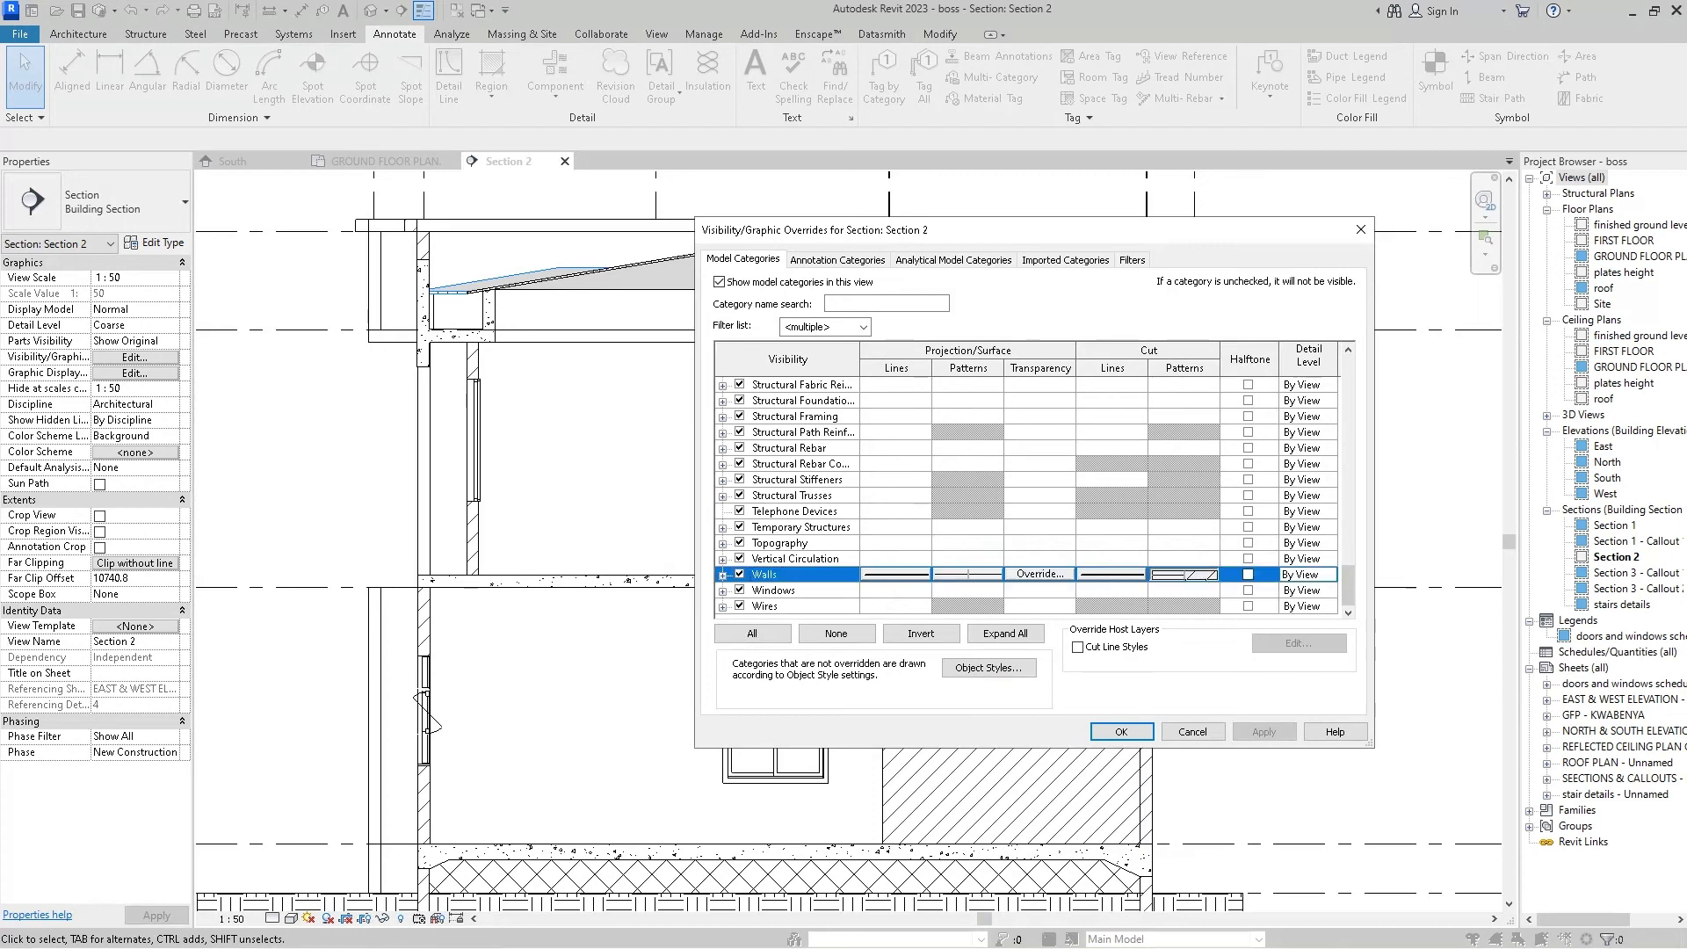
pyautogui.click(1184, 575)
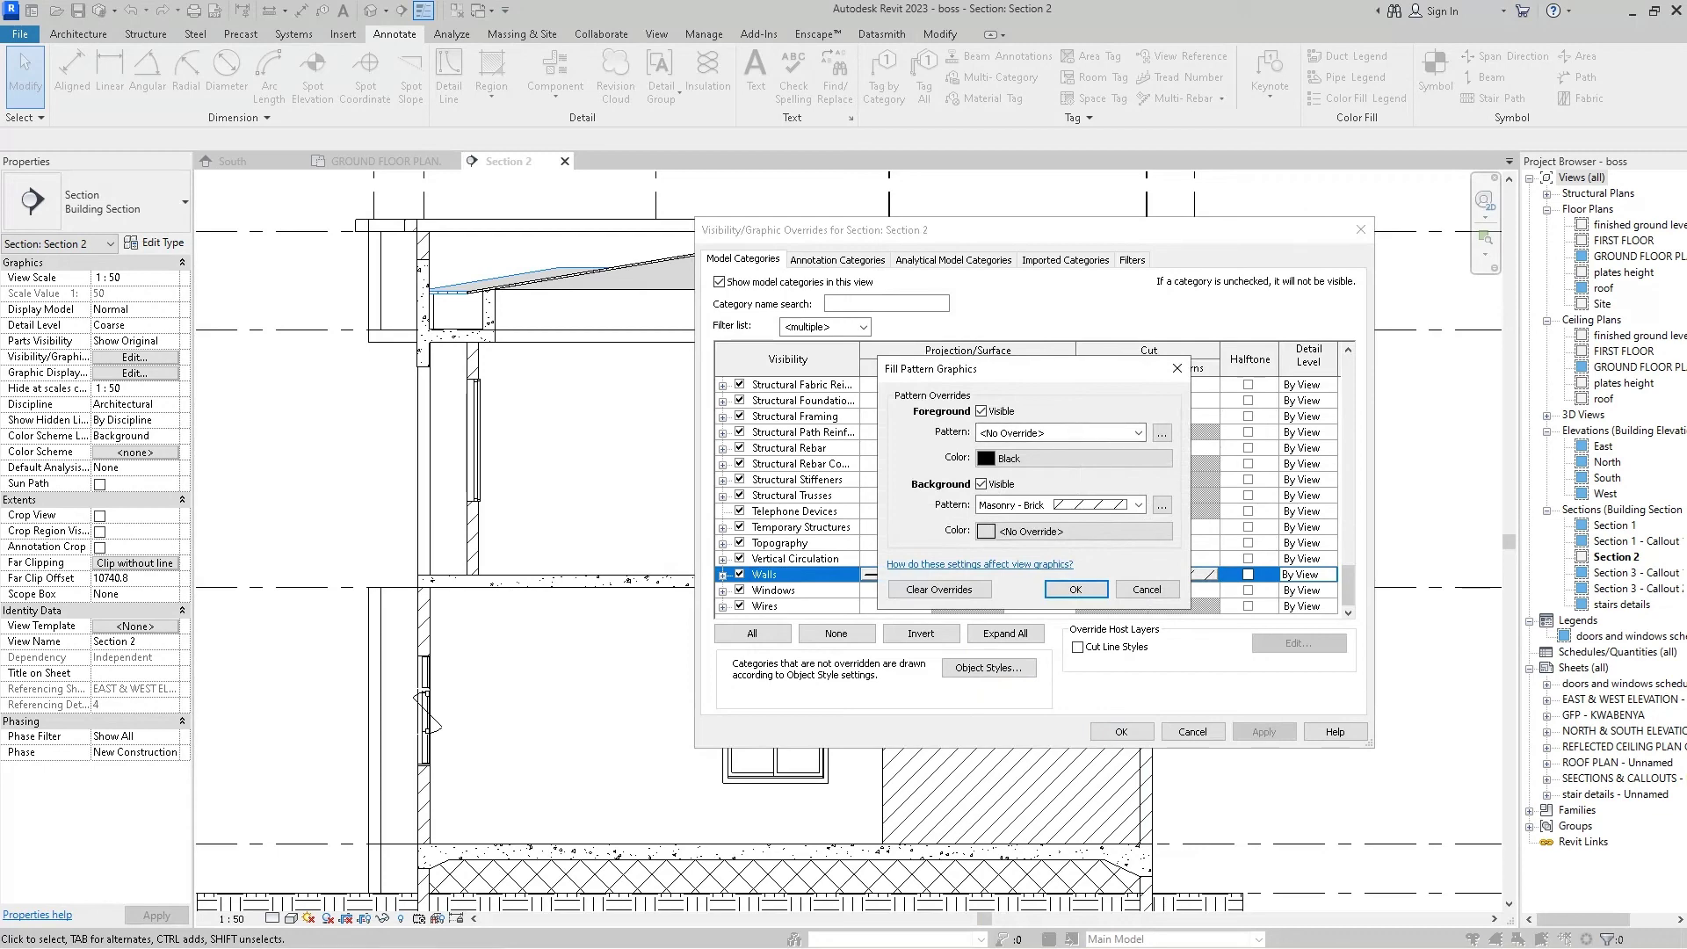
pyautogui.click(1138, 504)
pyautogui.press('Home')
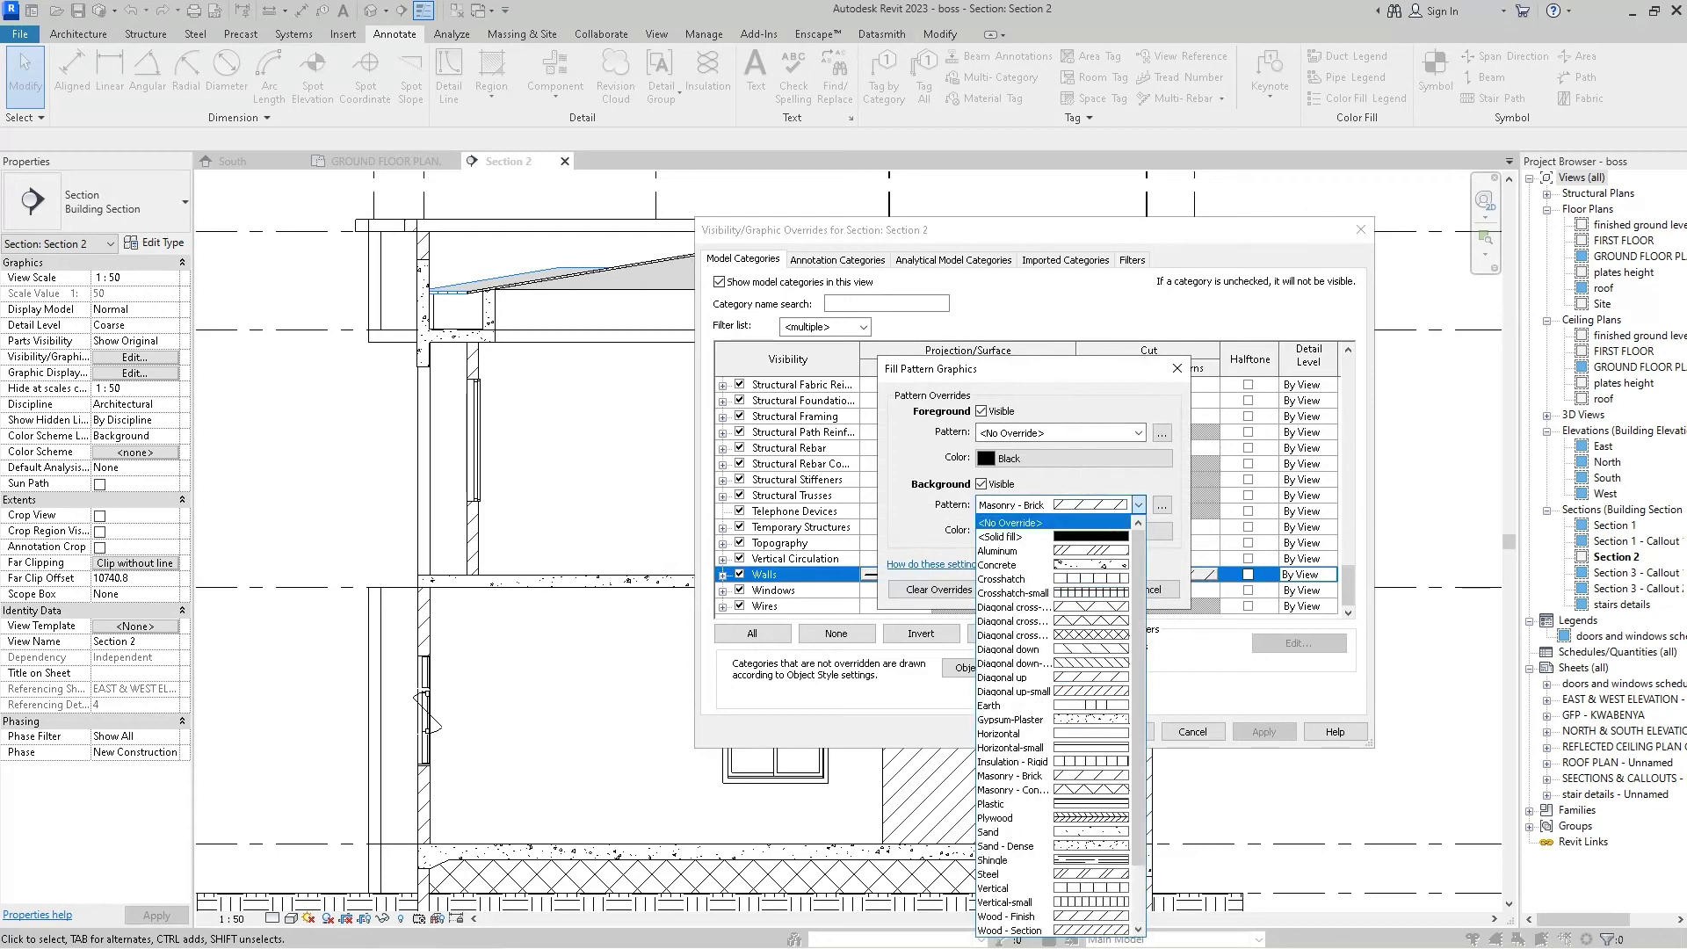
pyautogui.press('Return')
pyautogui.press('Return')
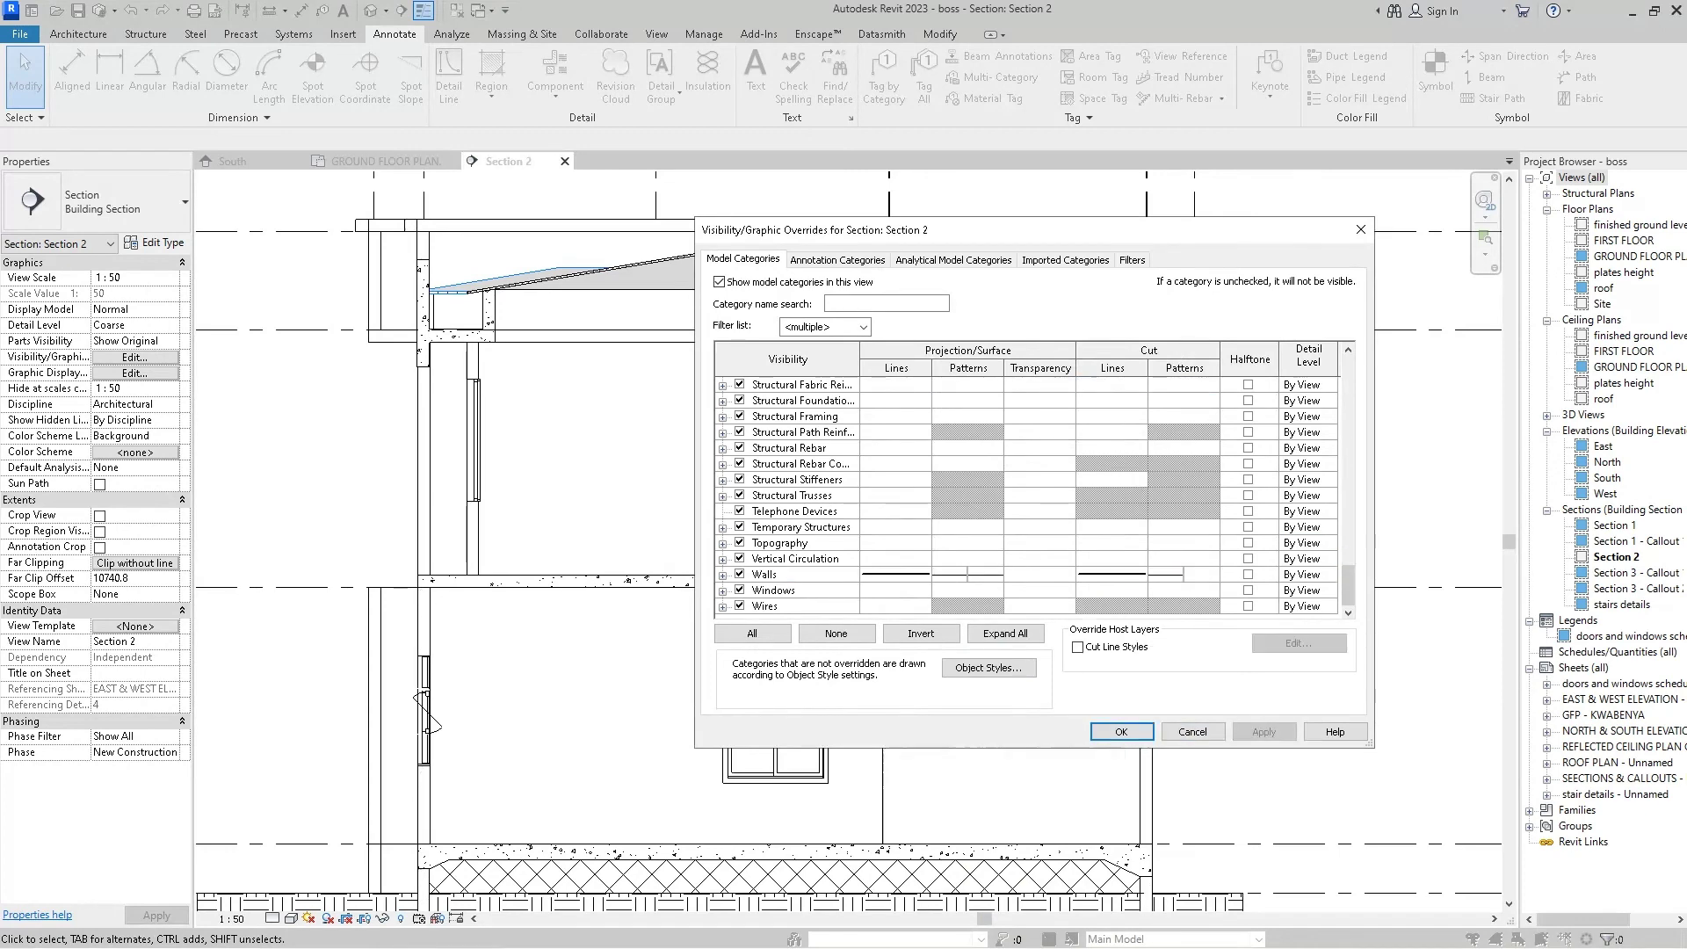
pyautogui.press('Return')
# - Zoom-fit and inspect Section 2, then open Section 1 from the Project Browser
pyautogui.press('z')
pyautogui.press('f')
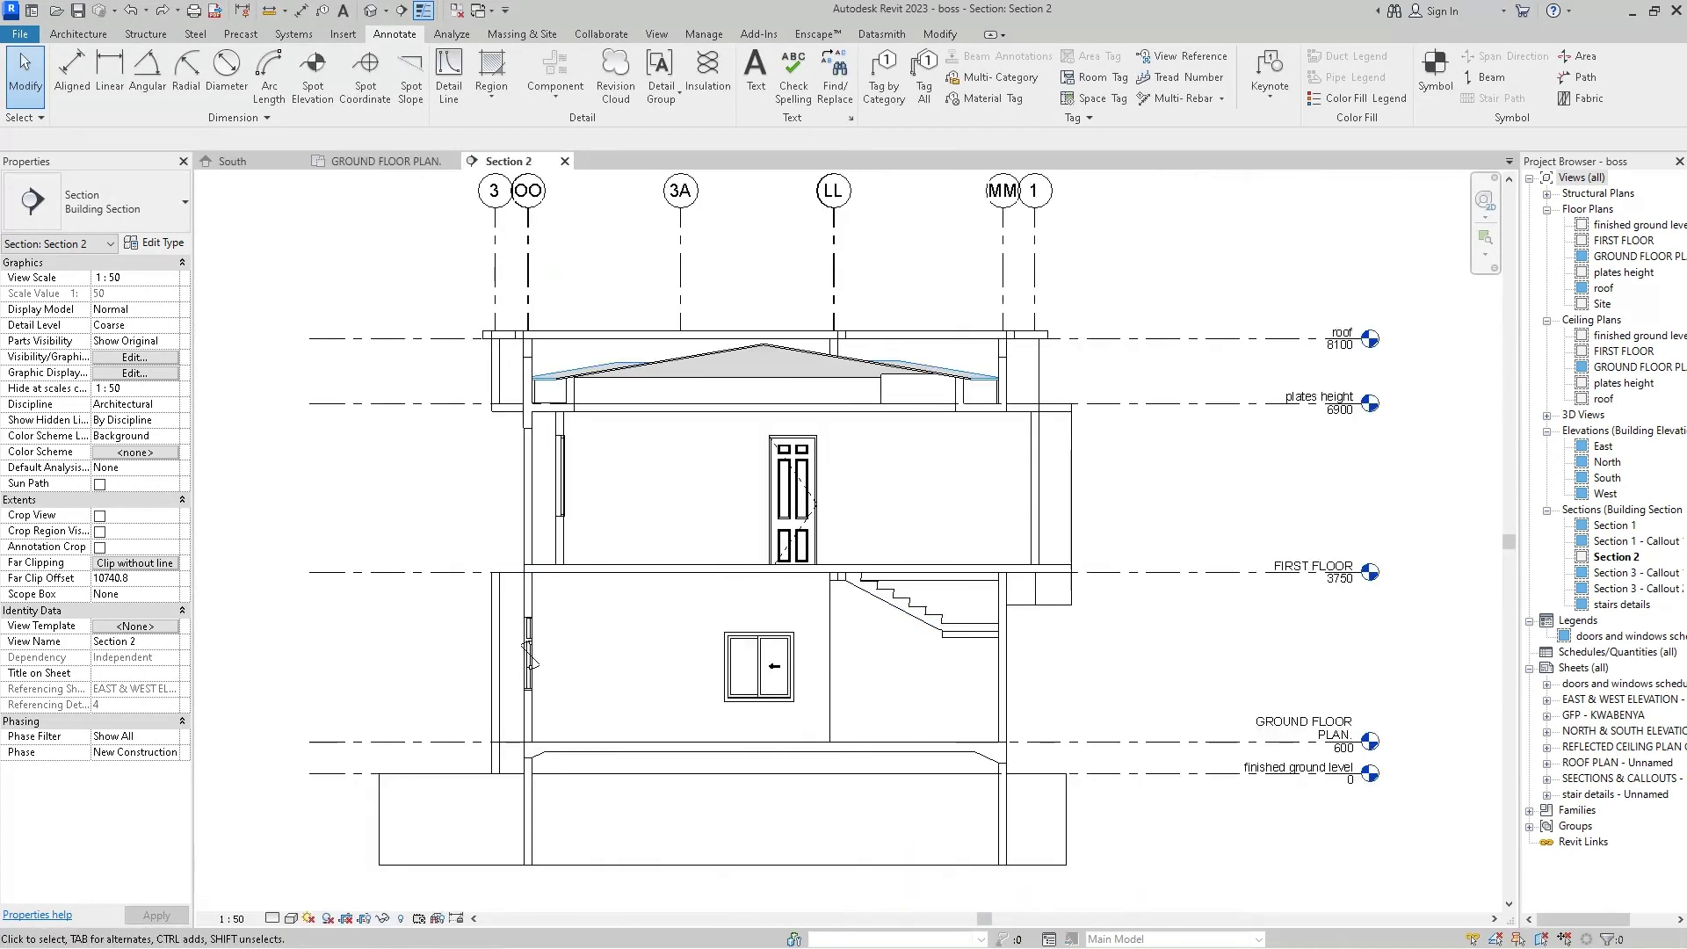
pyautogui.scroll(-2, 434, 472)
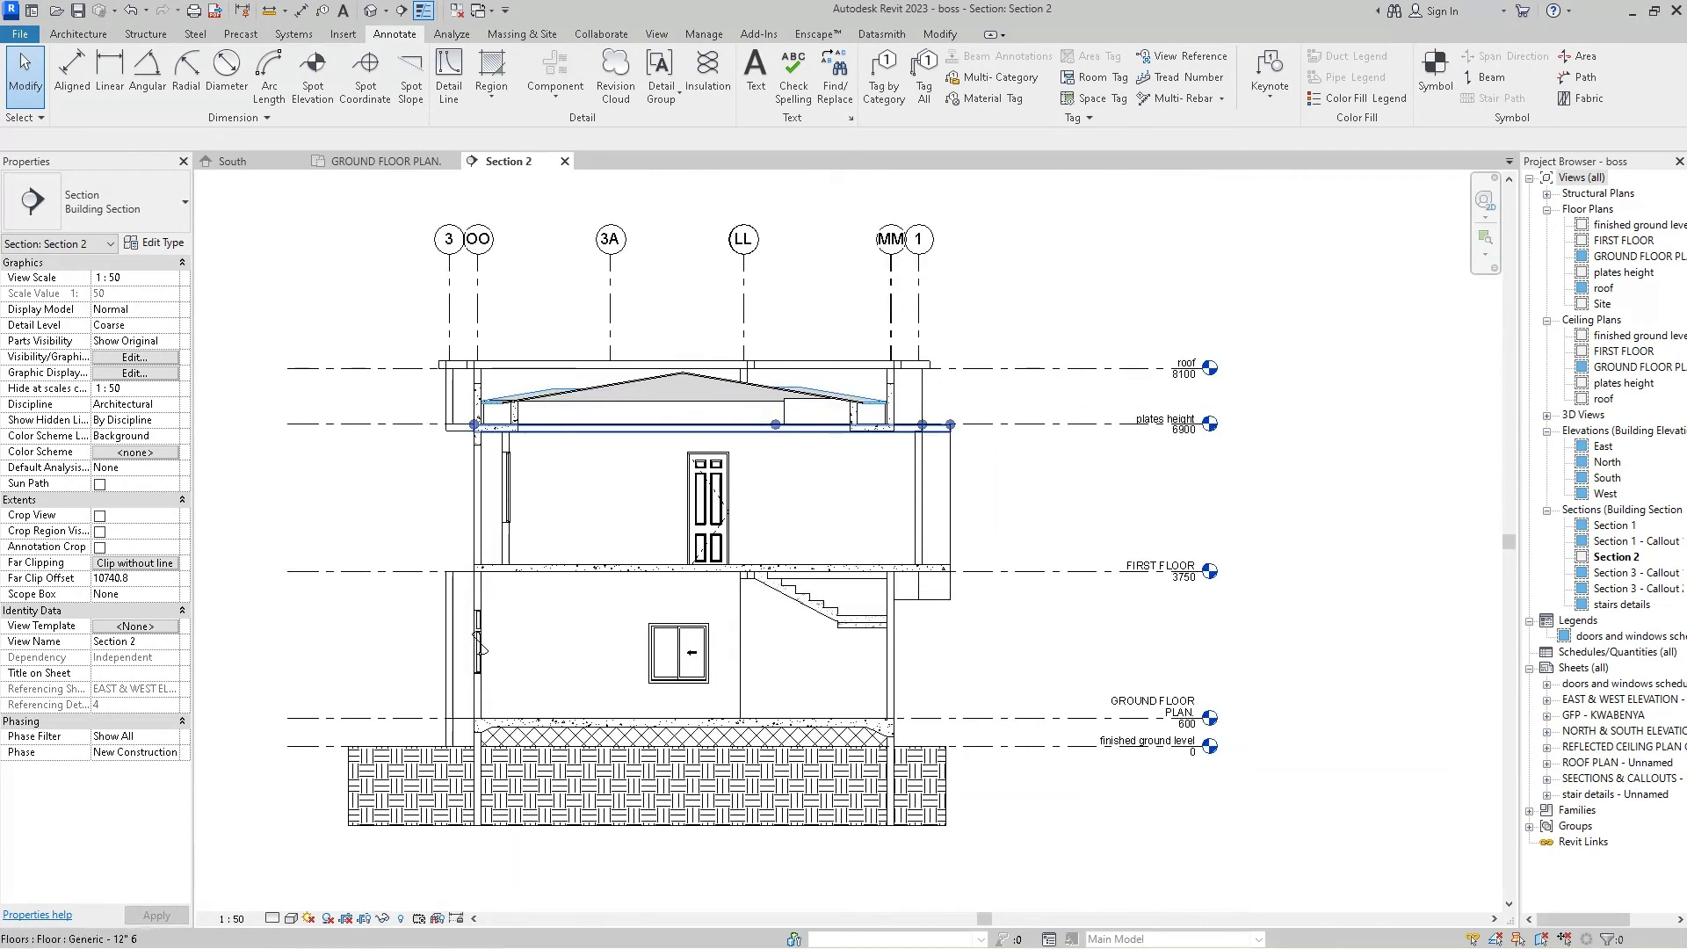
pyautogui.scroll(2, 769, 414)
pyautogui.scroll(1, 313, 282)
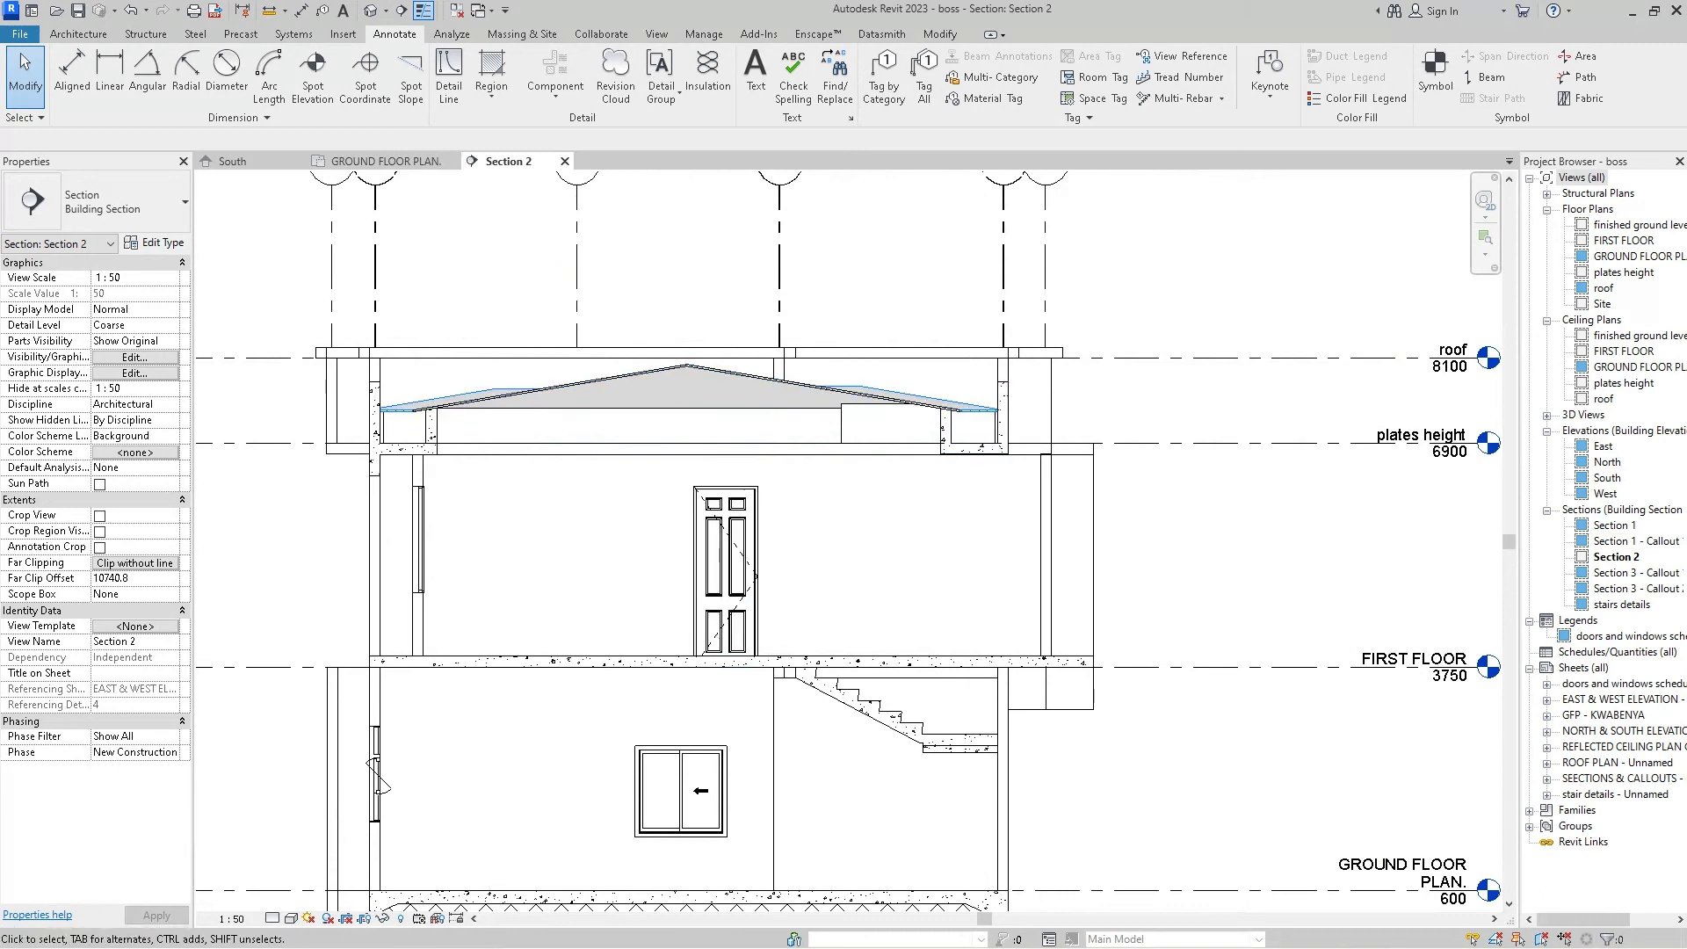
pyautogui.click(1615, 525)
pyautogui.doubleClick(1614, 526)
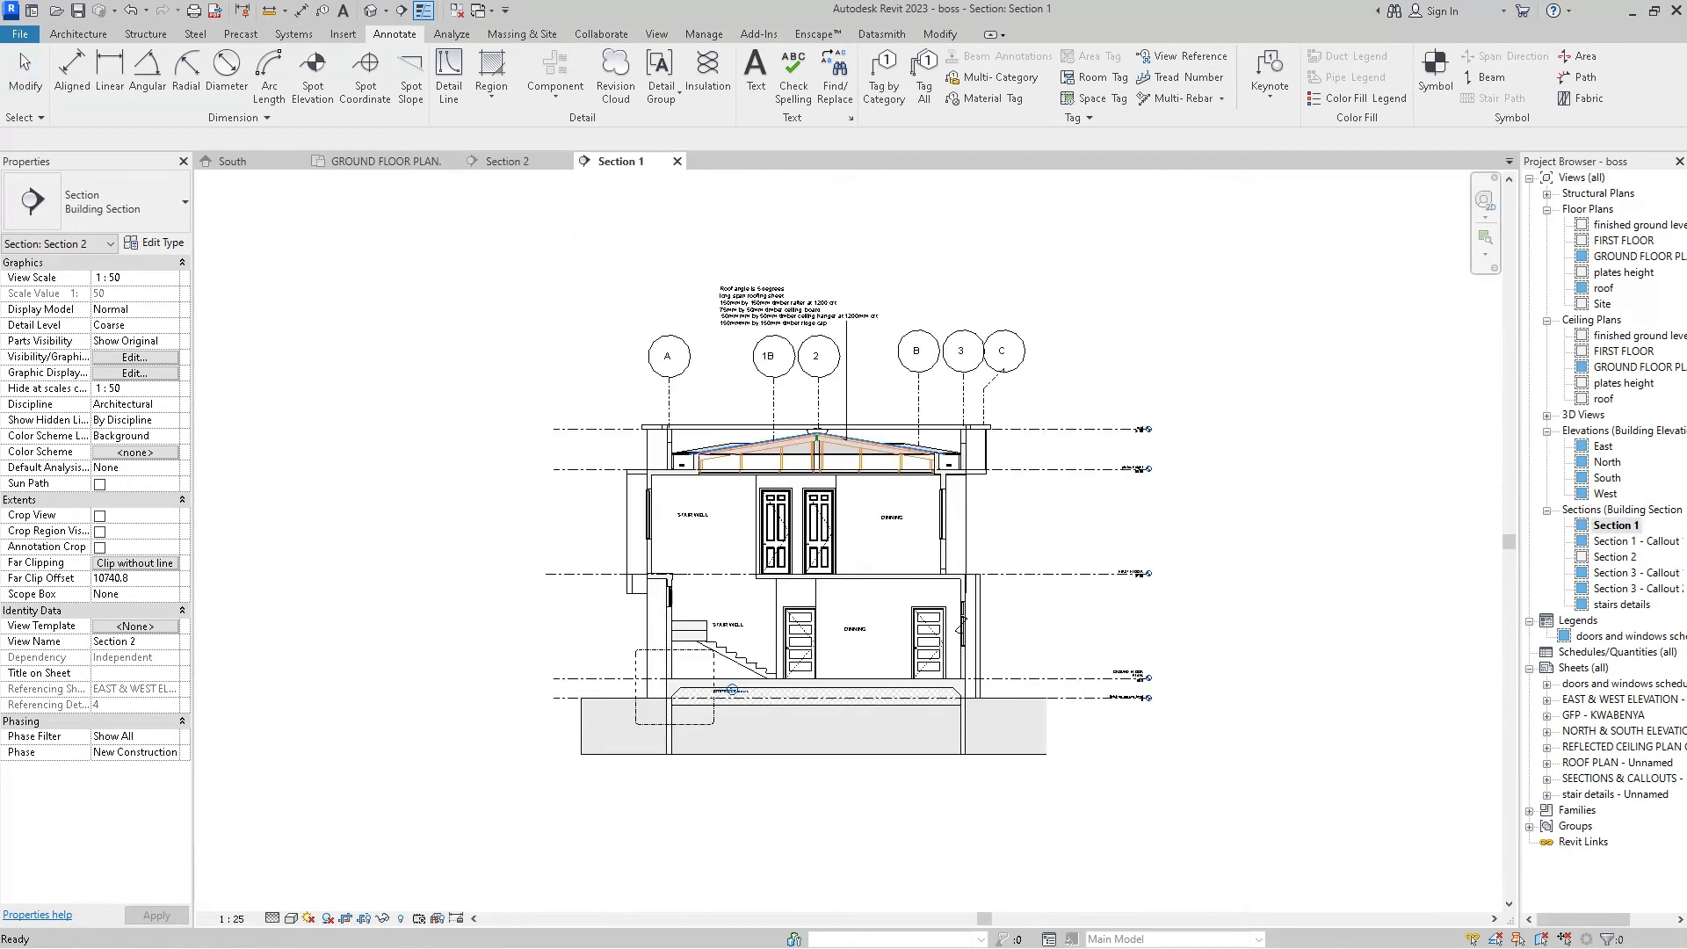
pyautogui.scroll(-3, 905, 487)
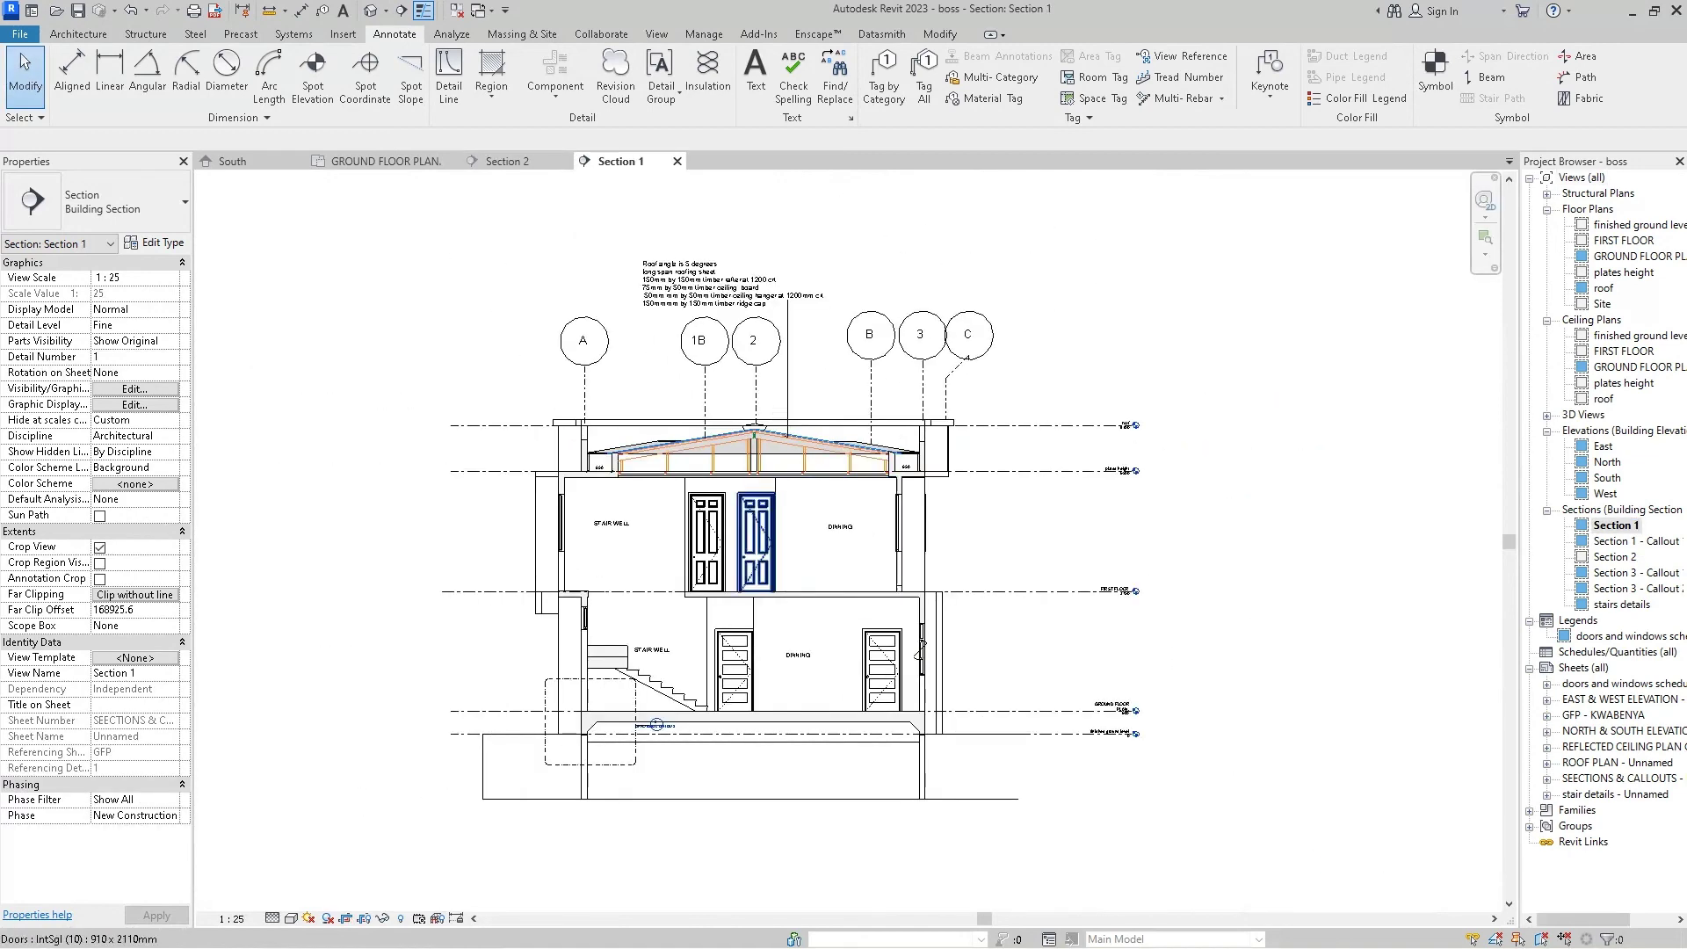
pyautogui.scroll(3, 905, 488)
pyautogui.scroll(2, 905, 488)
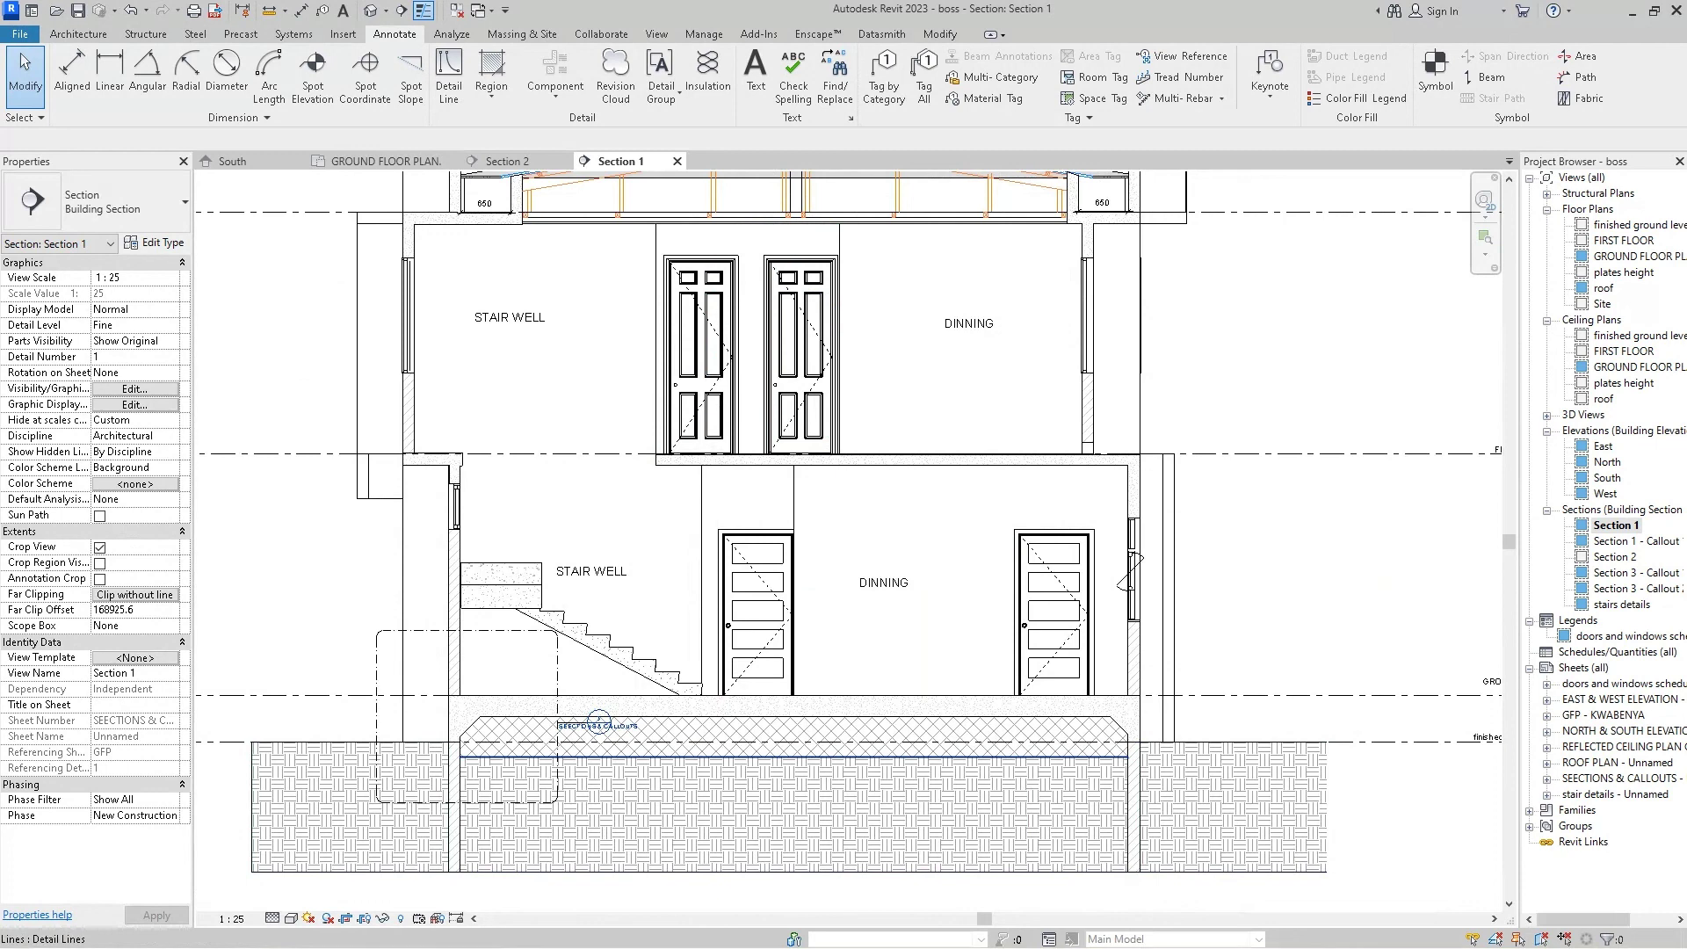
pyautogui.scroll(-1, 507, 582)
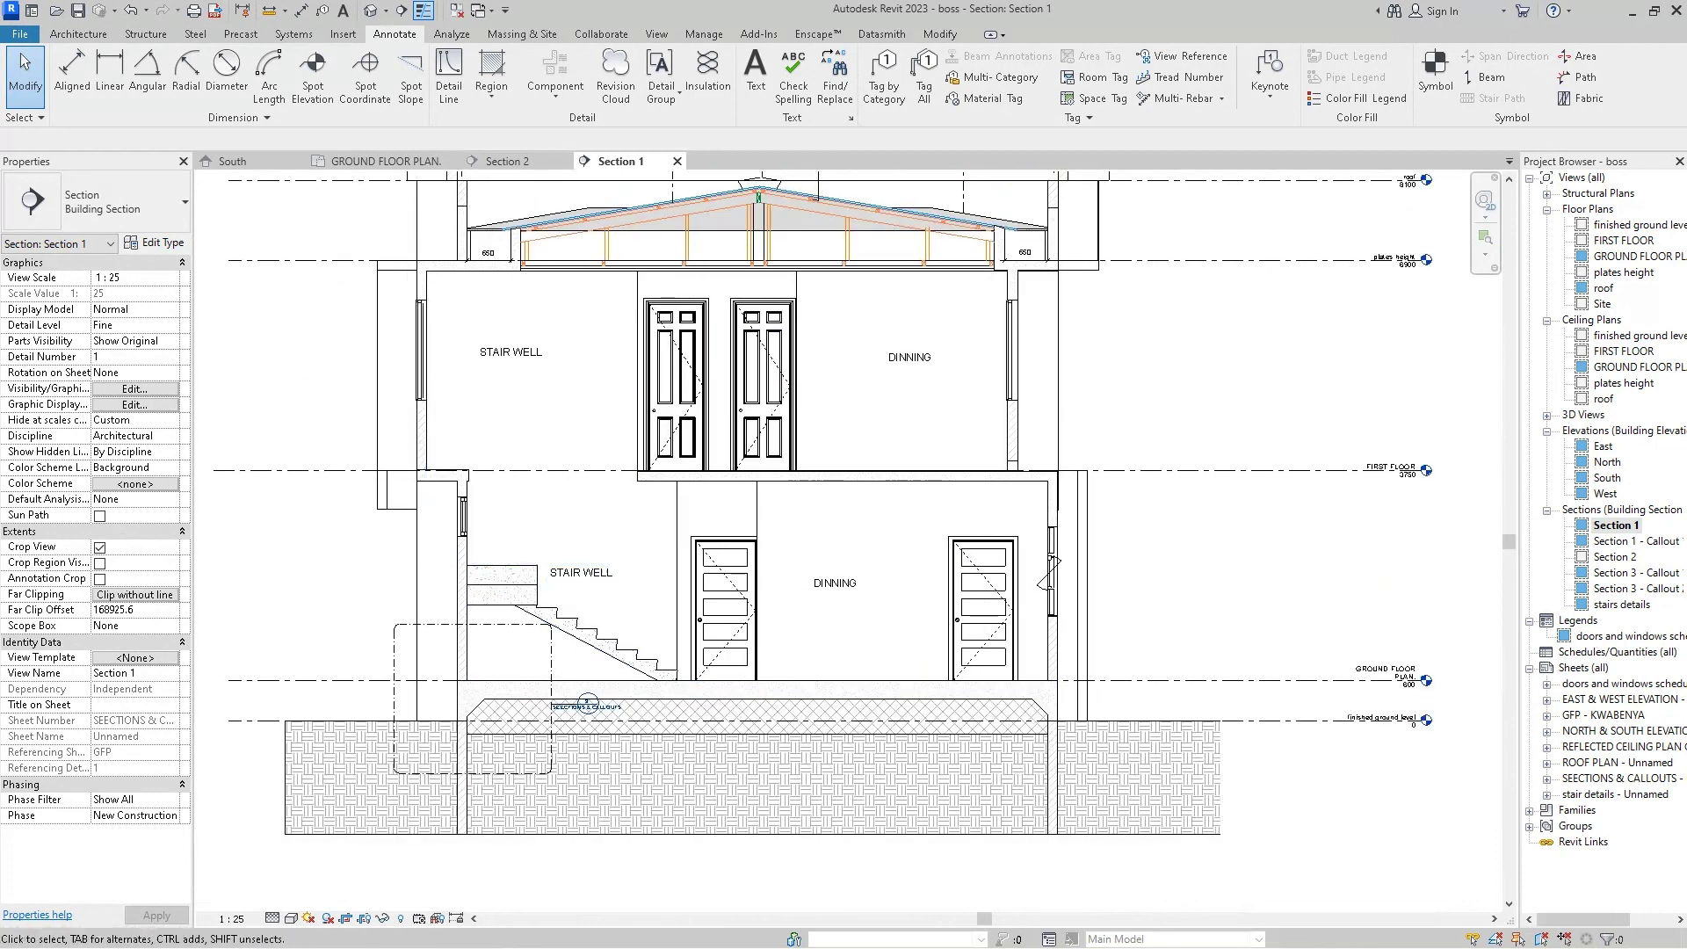
pyautogui.scroll(-1, 543, 580)
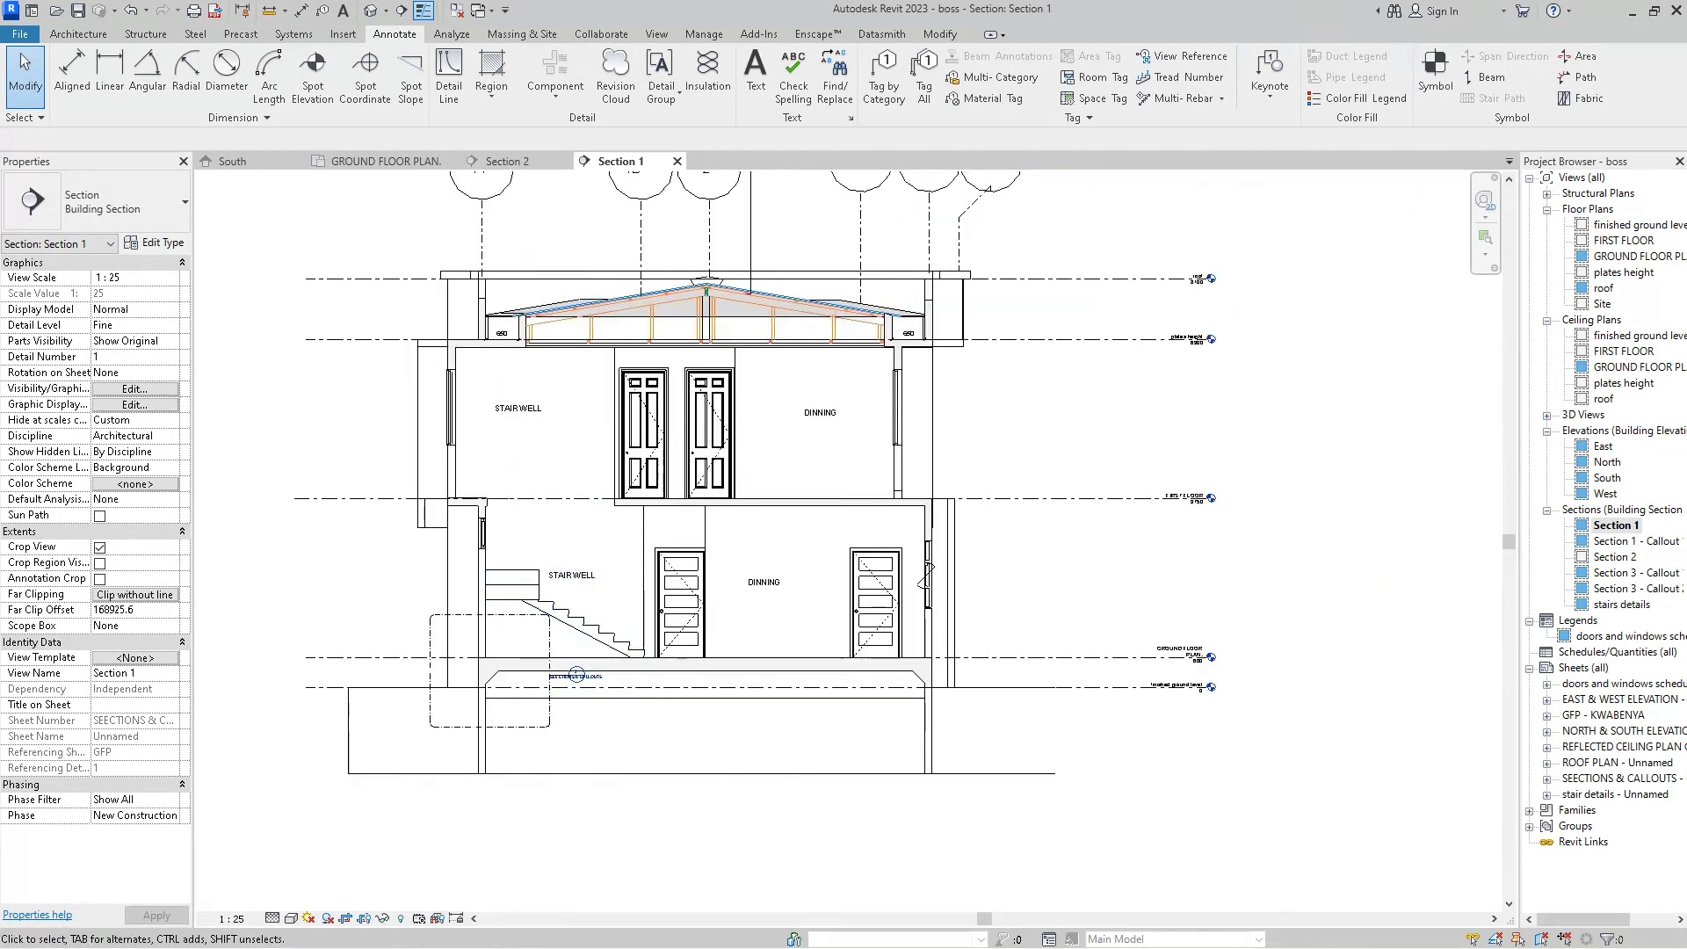
pyautogui.moveTo(543, 575); pyautogui.dragTo(532, 732, button='middle')
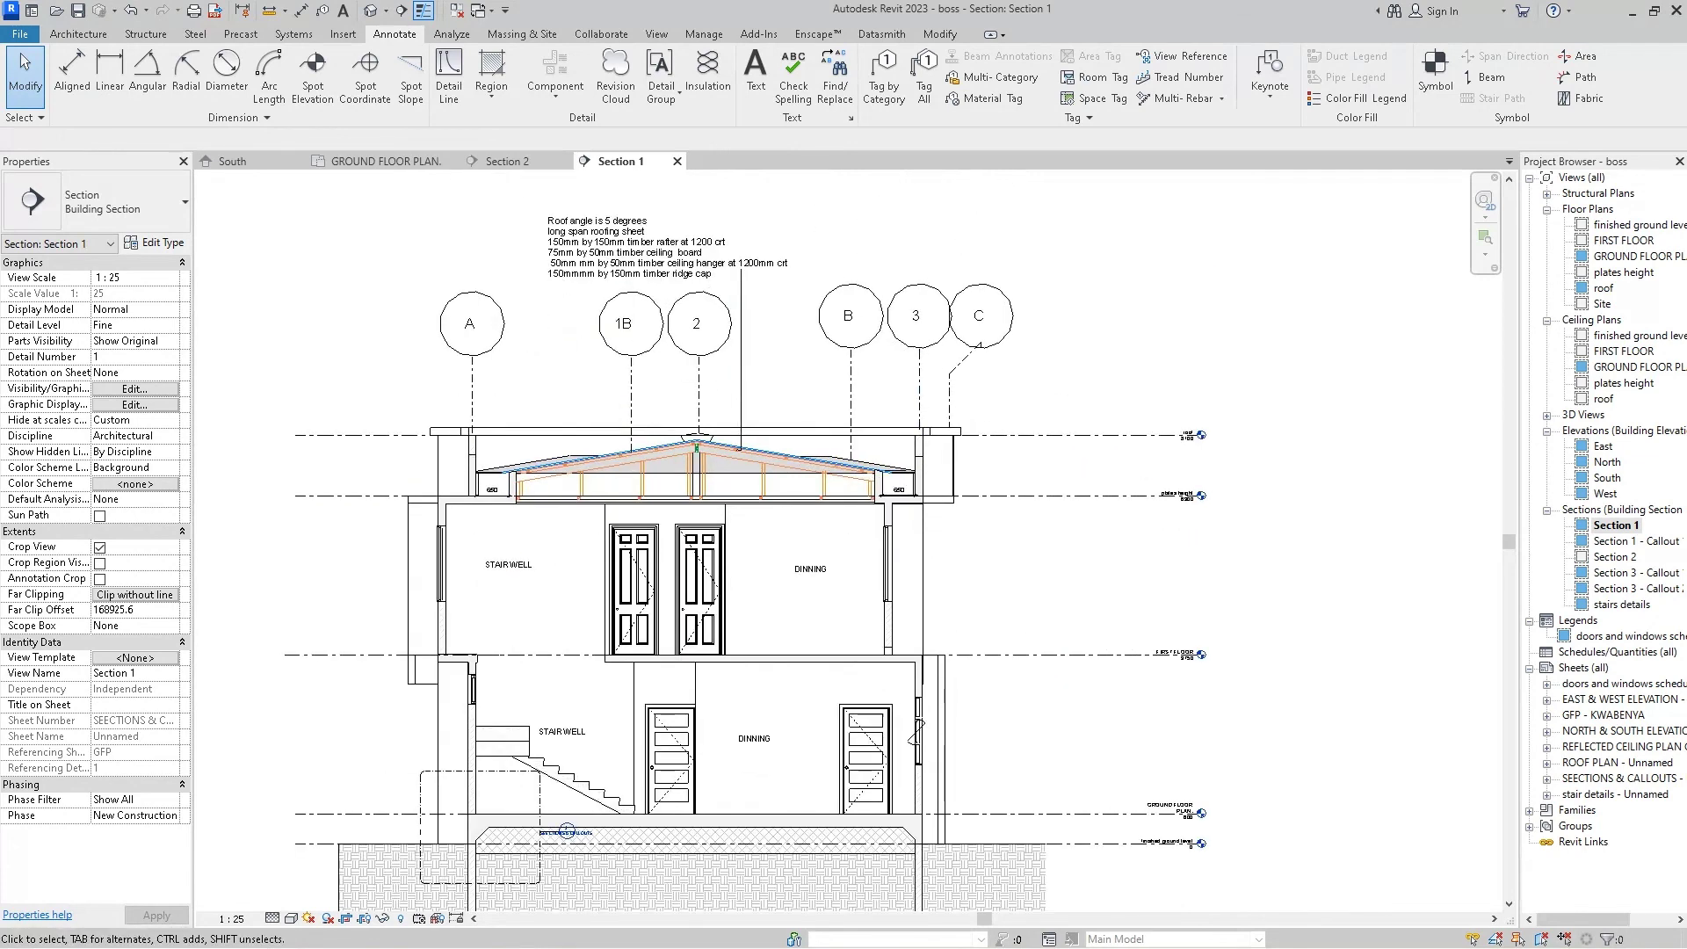
pyautogui.scroll(-1, 725, 351)
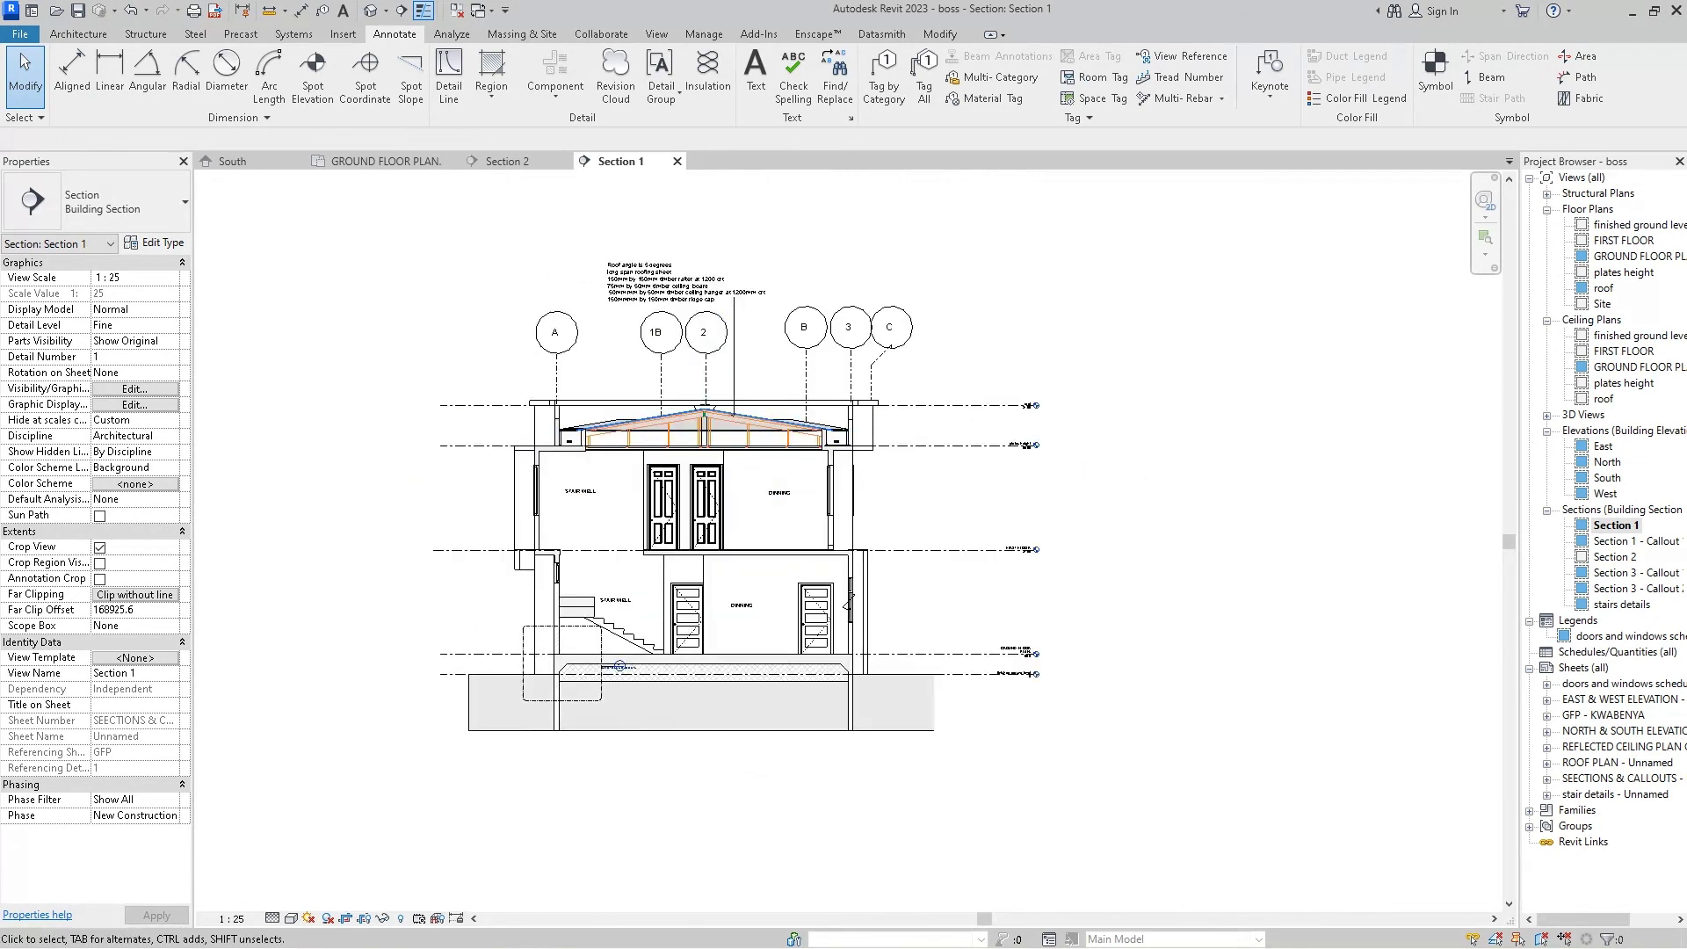
pyautogui.scroll(1, 662, 718)
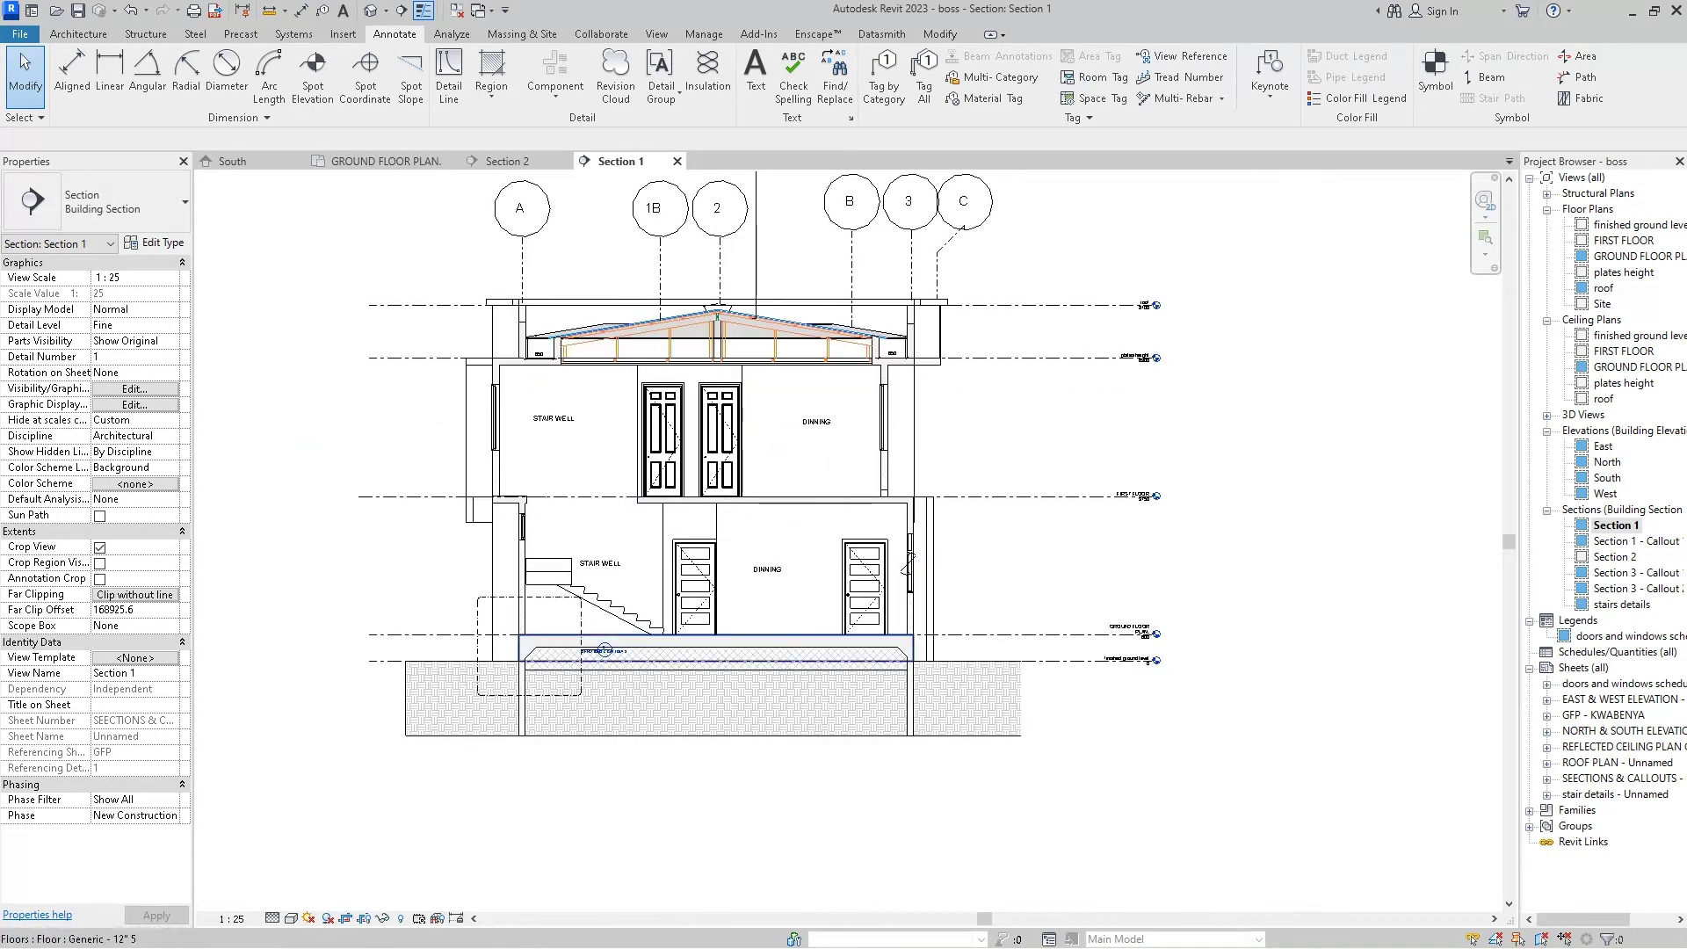
pyautogui.scroll(1, 998, 557)
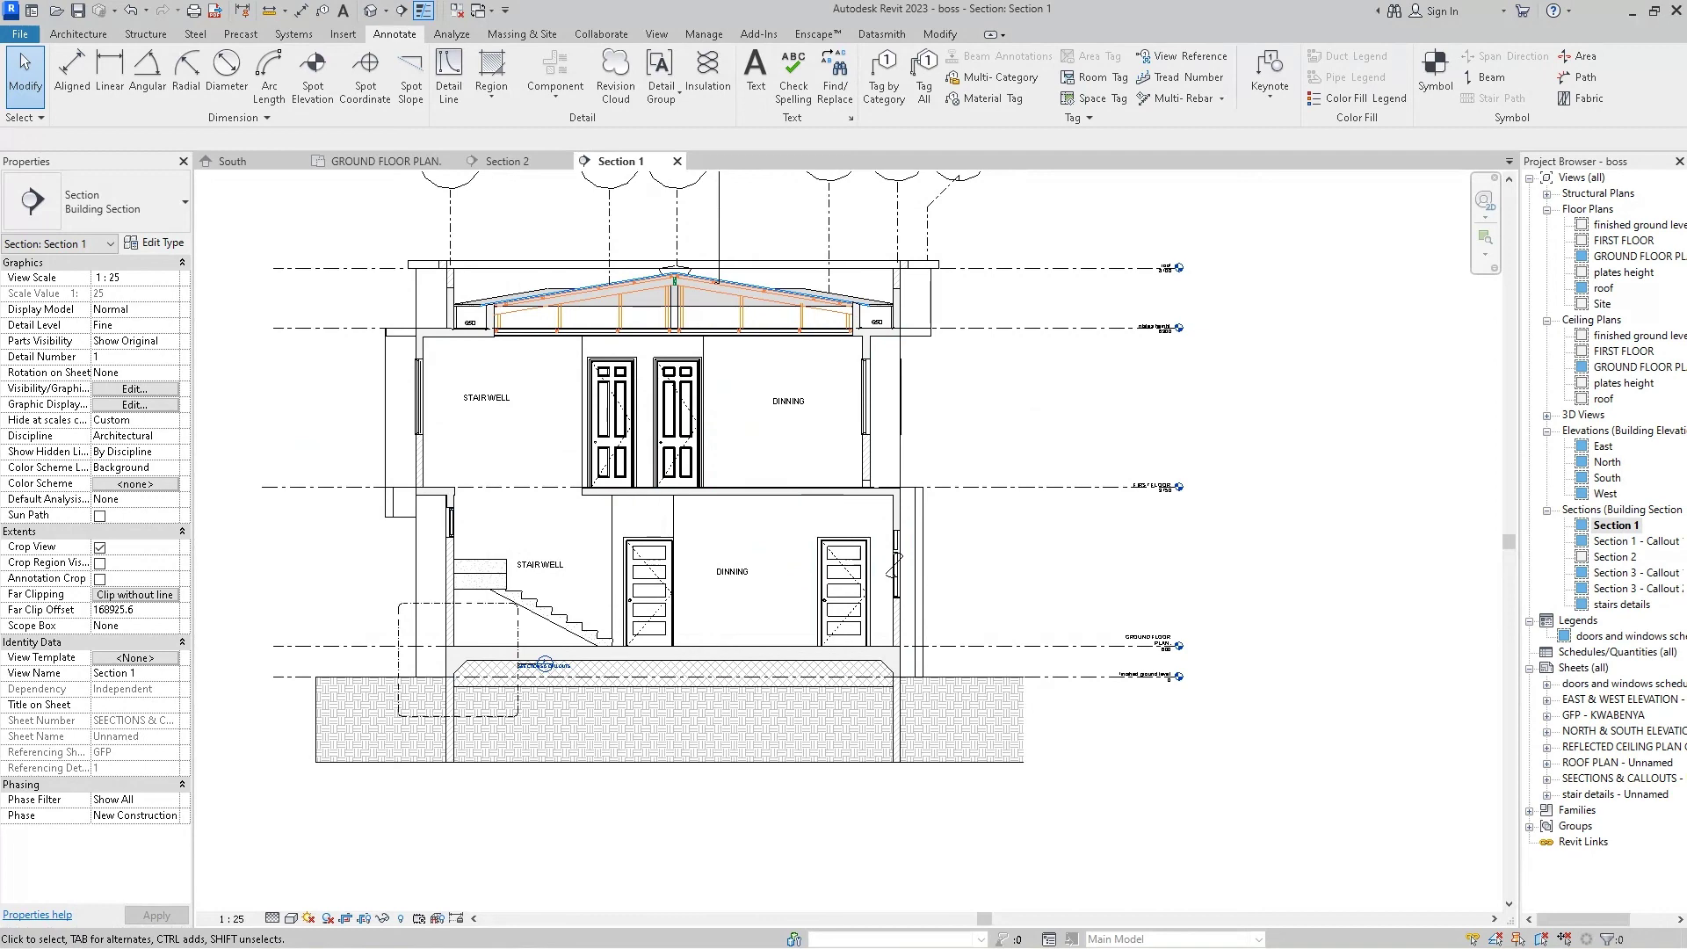
pyautogui.scroll(-2, 740, 534)
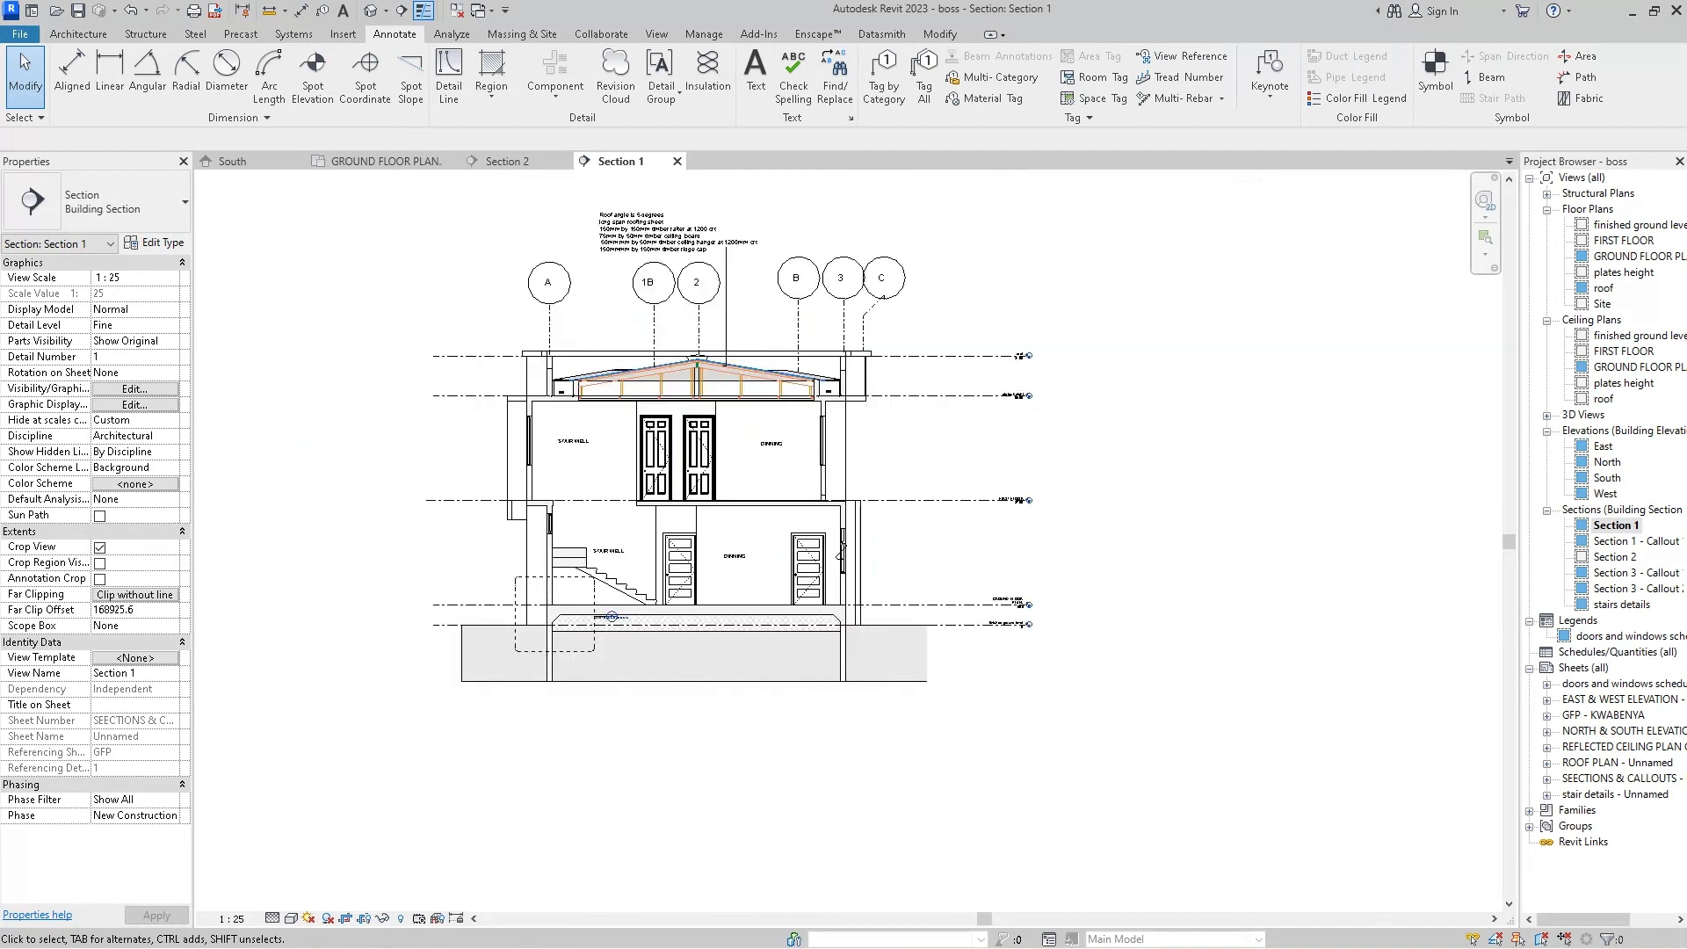
pyautogui.scroll(2, 750, 301)
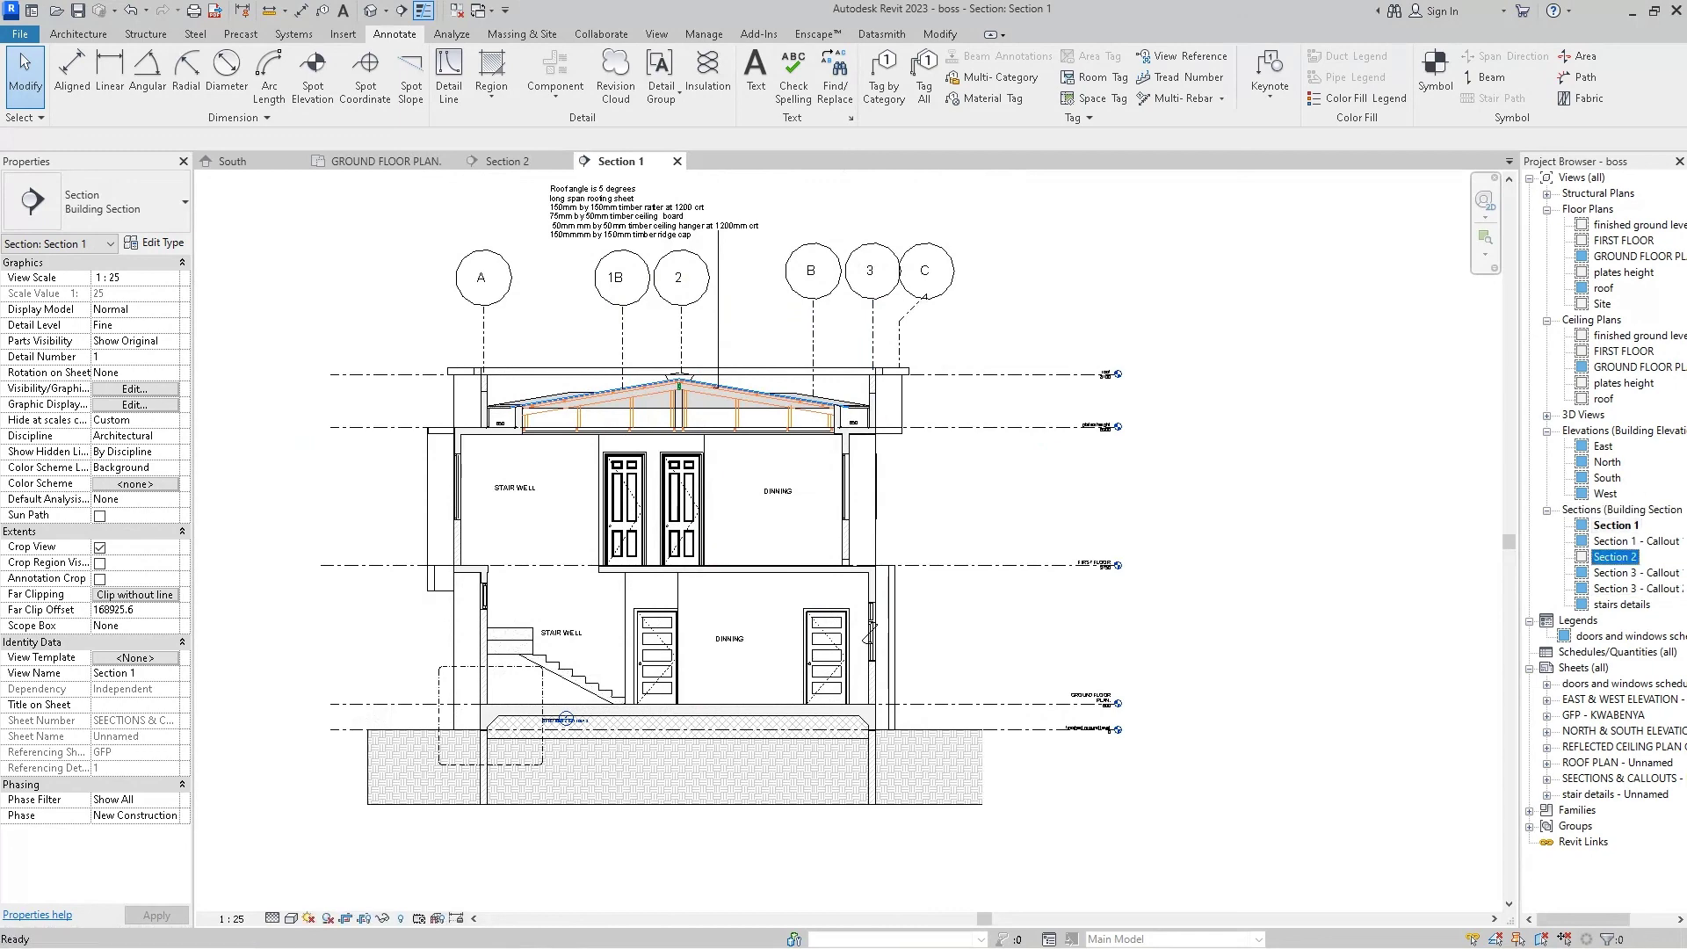
pyautogui.doubleClick(1615, 556)
pyautogui.press('z')
pyautogui.press('f')
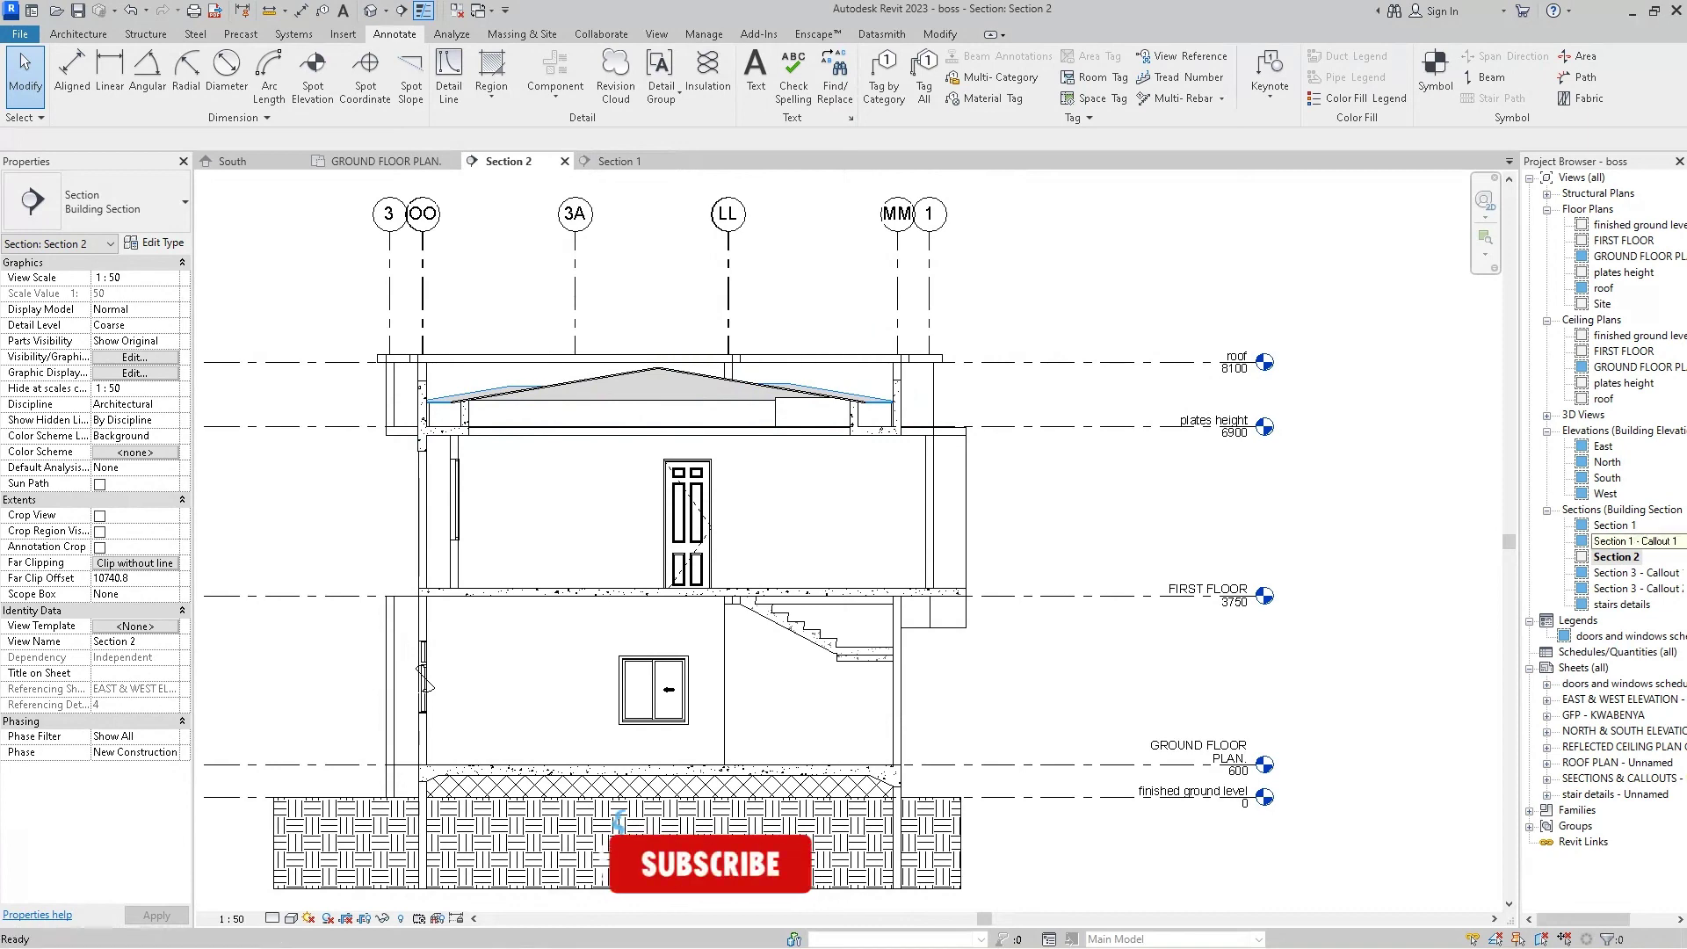
pyautogui.doubleClick(1614, 525)
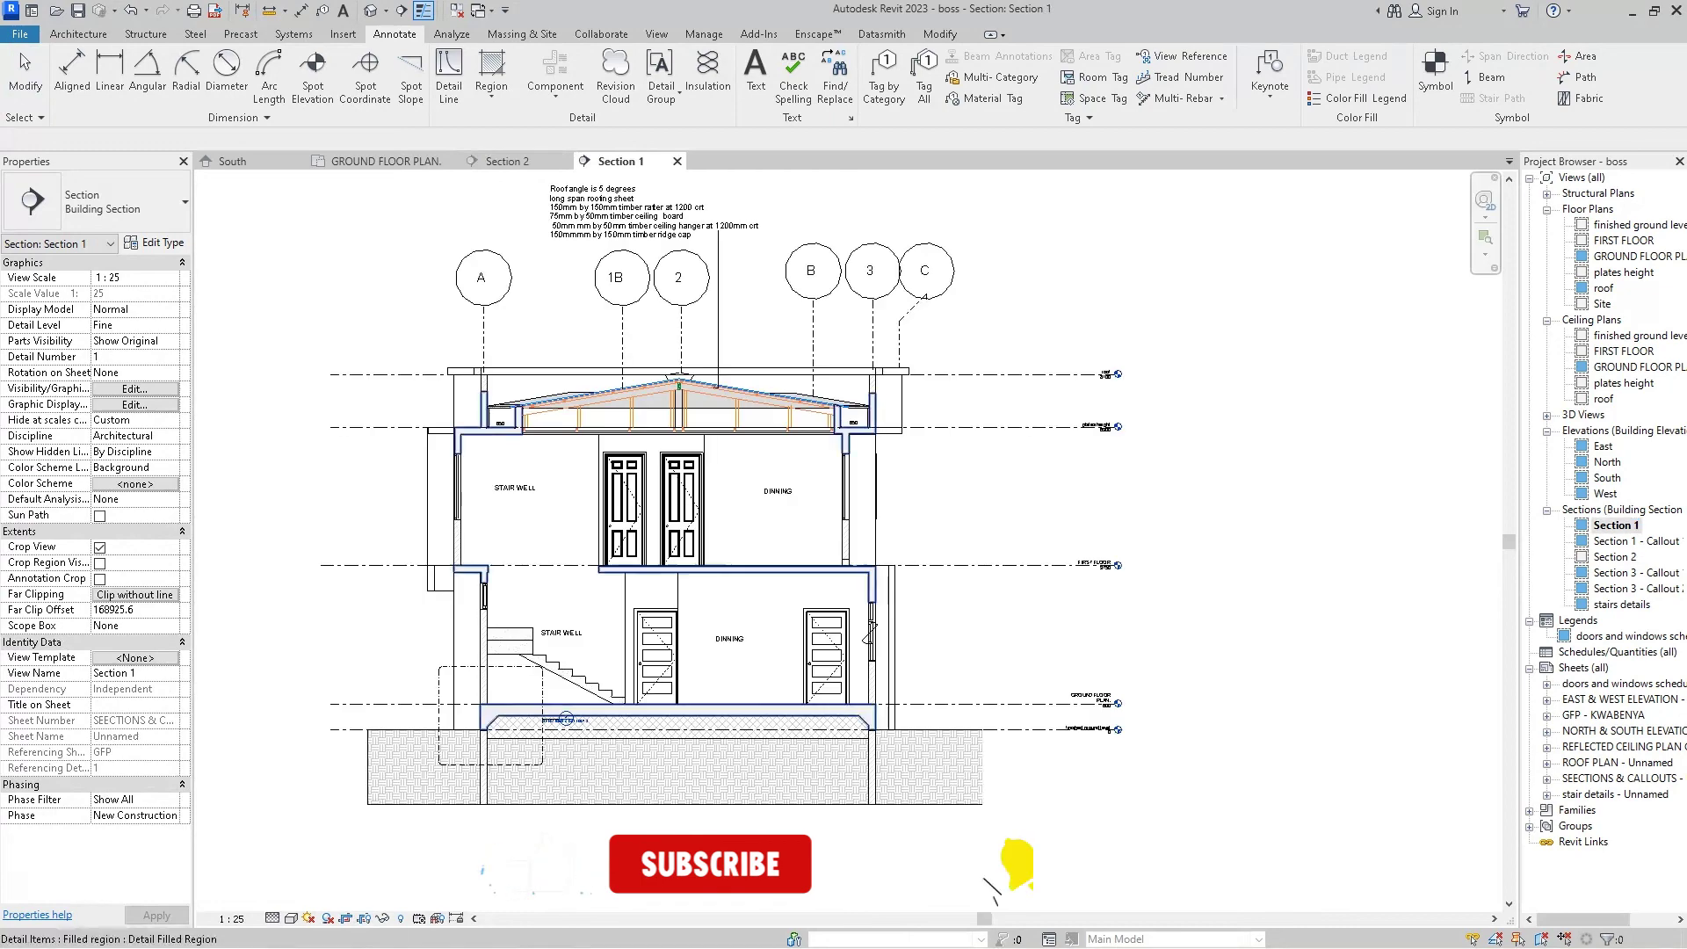